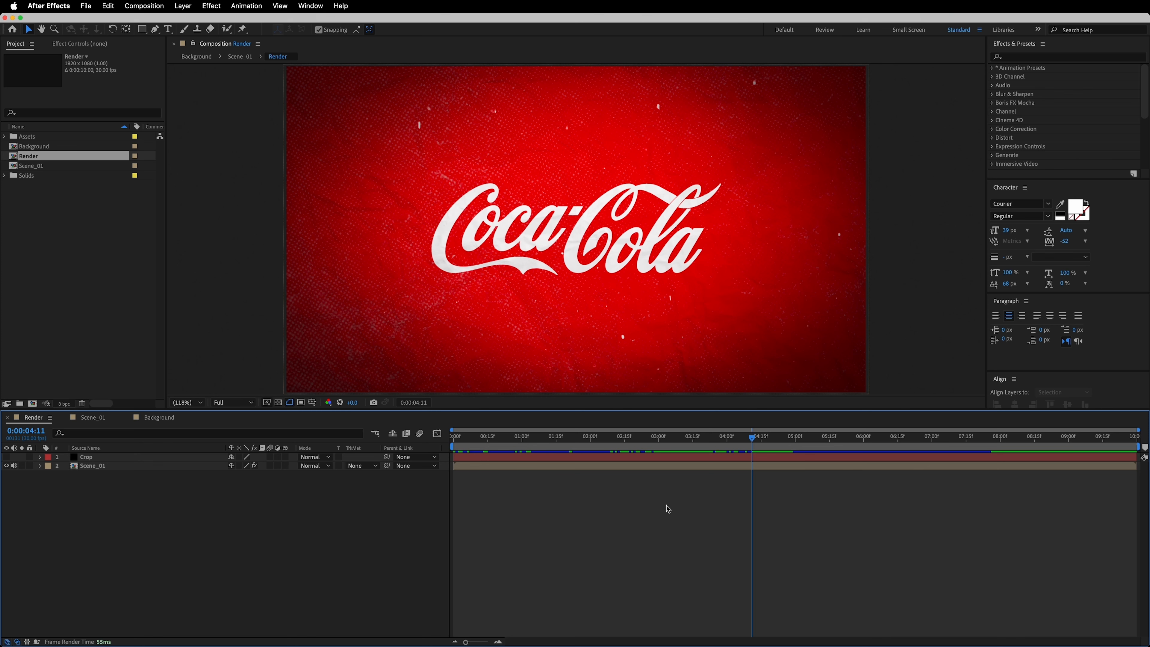
# Create a 1920 × 1080 composition named Scene_02 at 30 fps with a 15-second duration
pyautogui.click(144, 6)
pyautogui.click(149, 18)
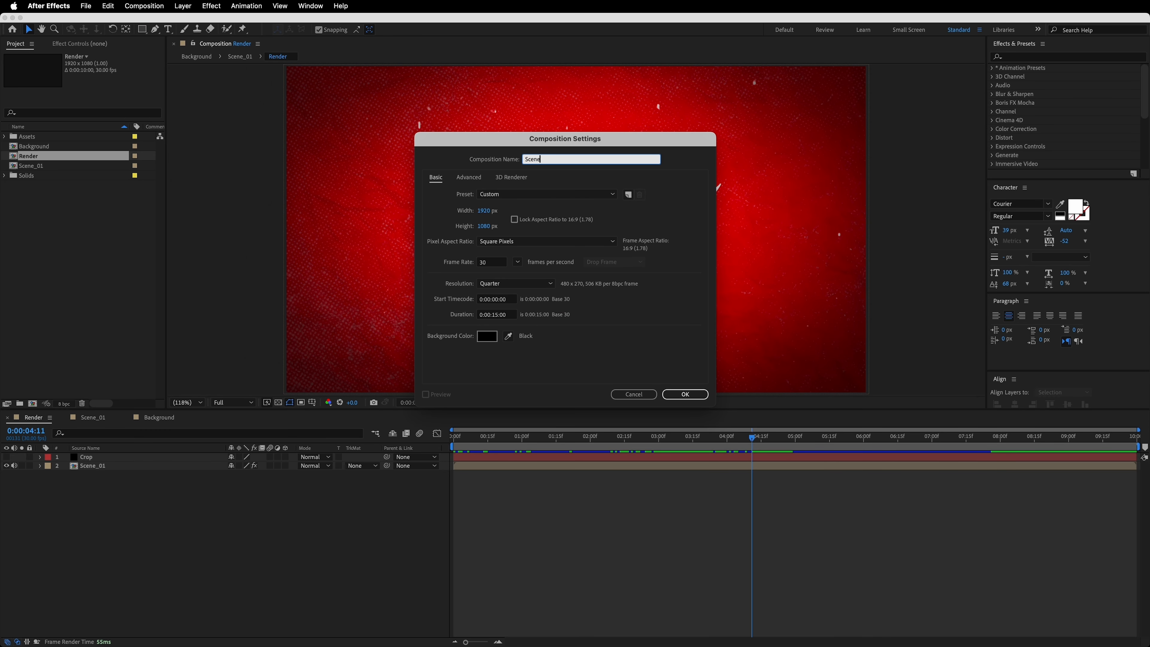
pyautogui.click(666, 398)
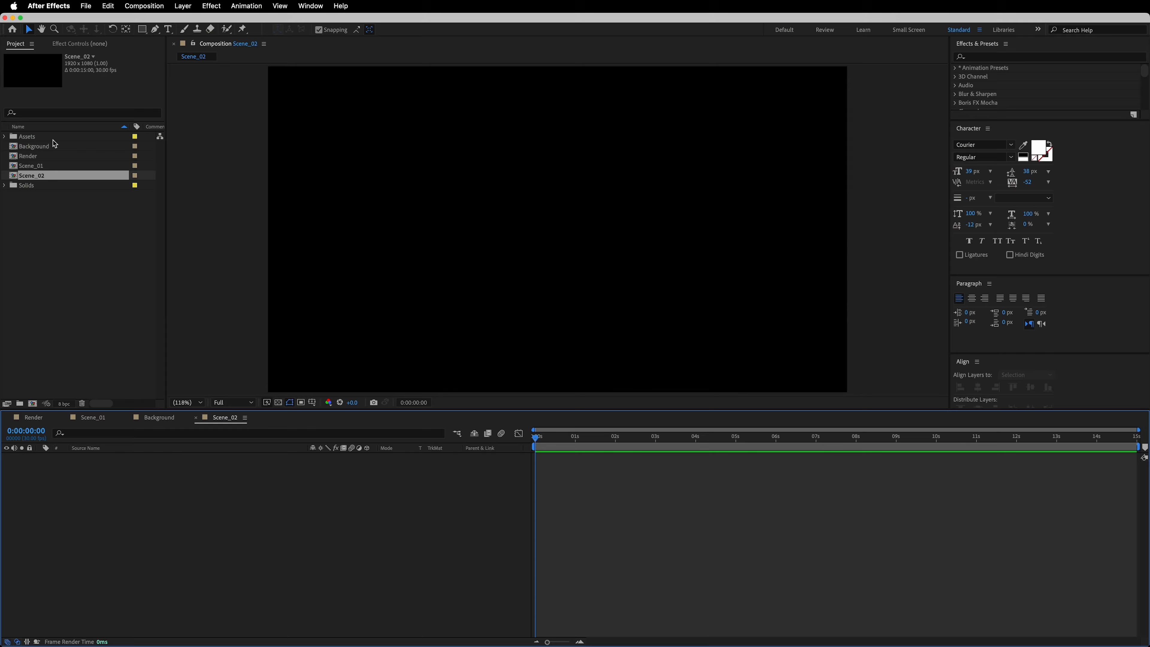
# Import coca cola bottle.png and Dollar.png from the EP2 - Assets folder into the project's Assets folder
pyautogui.click(54, 140)
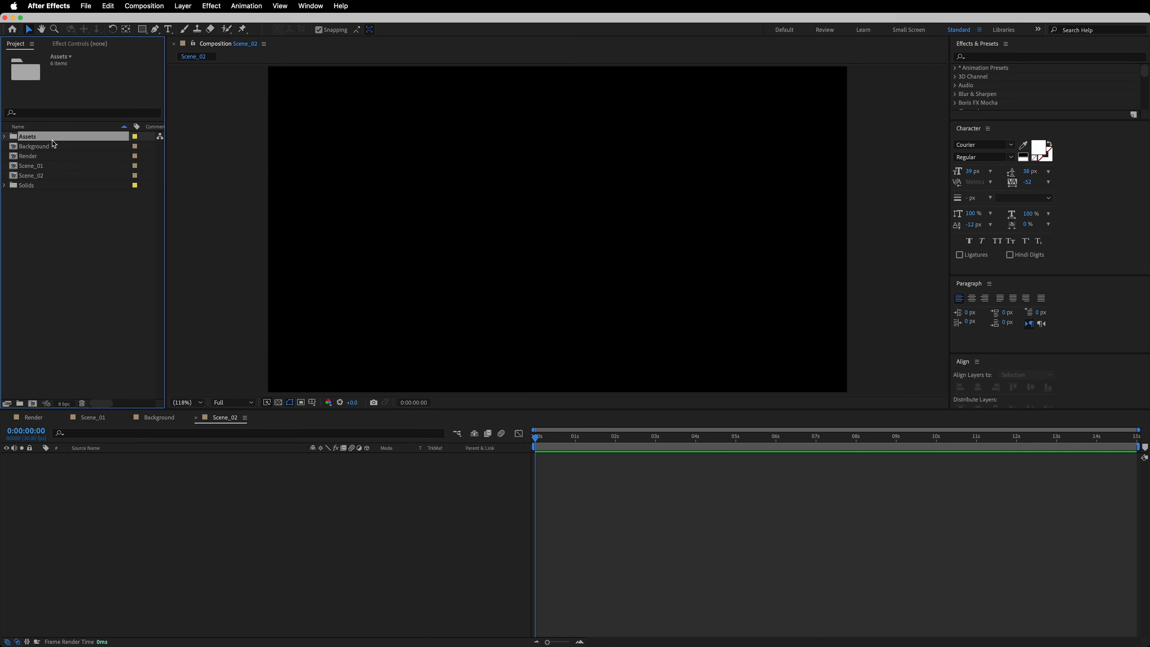
pyautogui.click(88, 6)
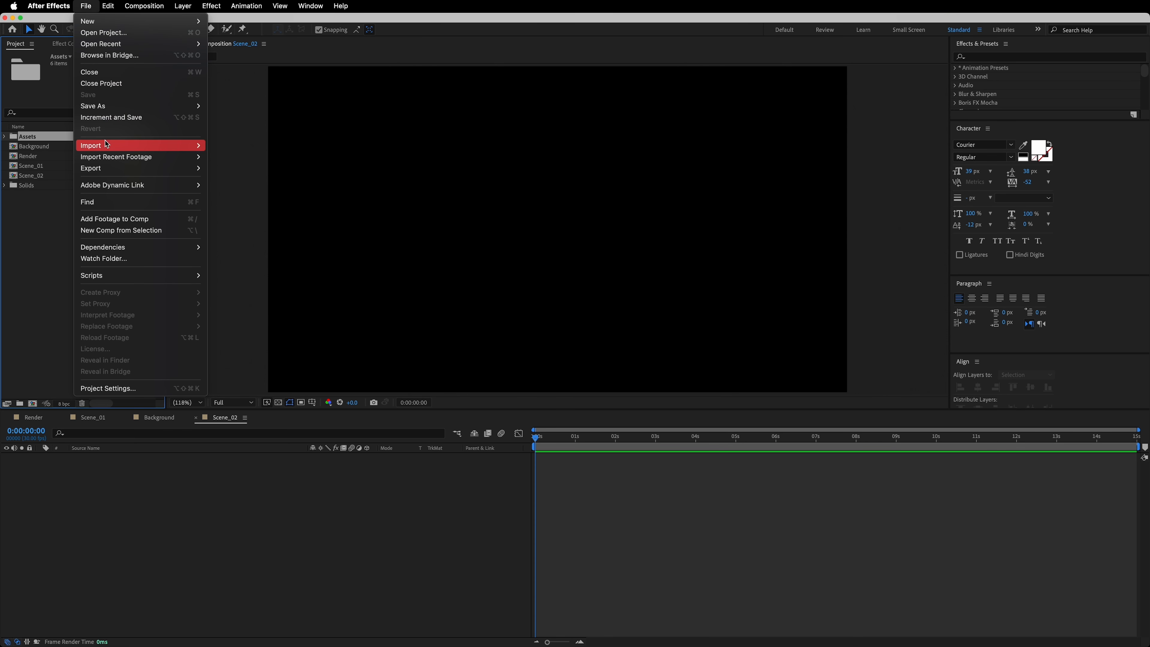
pyautogui.moveTo(108, 148)
pyautogui.click(223, 145)
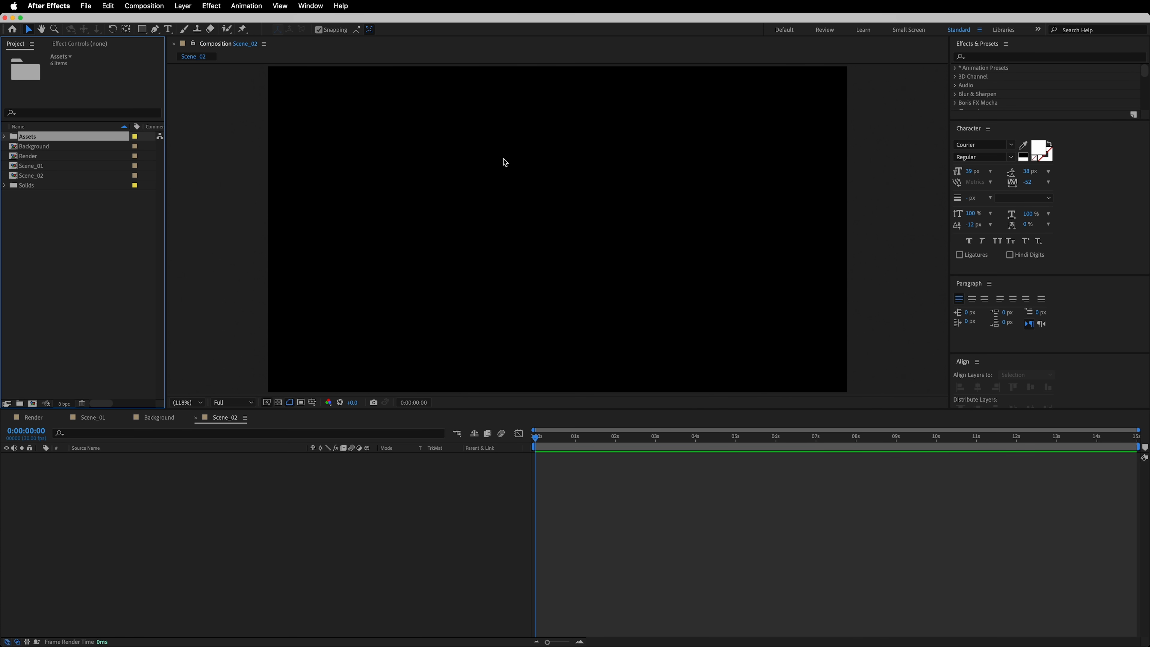
pyautogui.moveTo(576, 162); pyautogui.dragTo(232, 82)
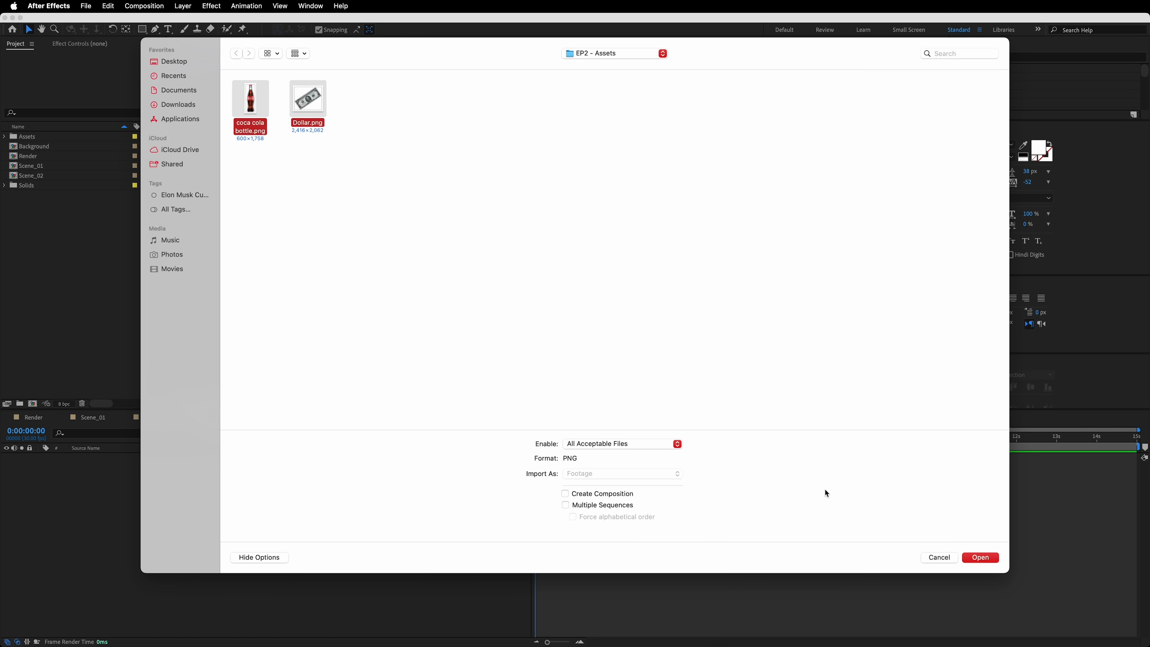
pyautogui.click(971, 557)
# Add Dollar.png to Scene_02, scale it to 34%, and lower the bill within the frame
pyautogui.click(57, 264)
pyautogui.moveTo(45, 191); pyautogui.dragTo(530, 185)
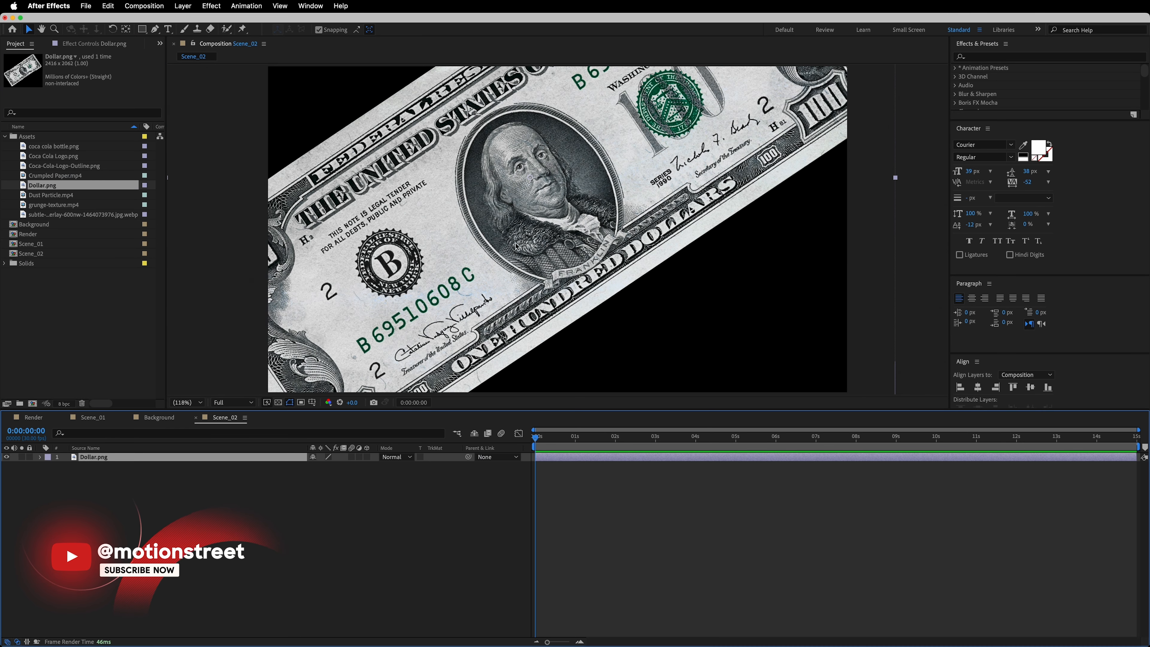
pyautogui.click(342, 466)
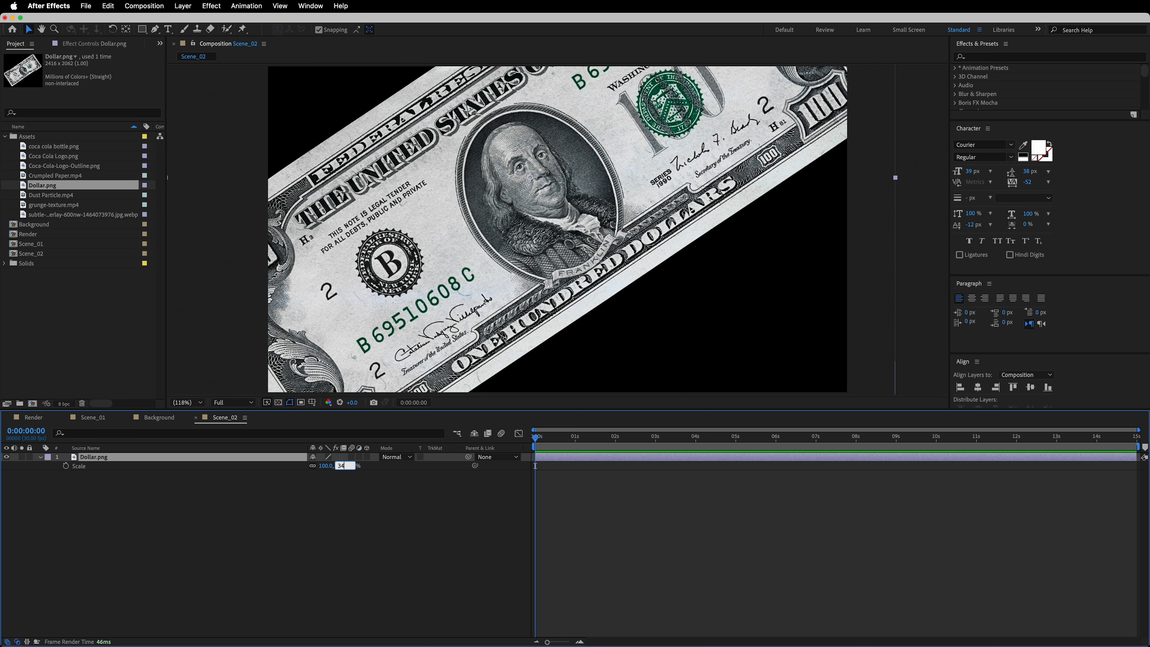
pyautogui.write('34')
pyautogui.press('Return')
pyautogui.moveTo(546, 180); pyautogui.dragTo(571, 258)
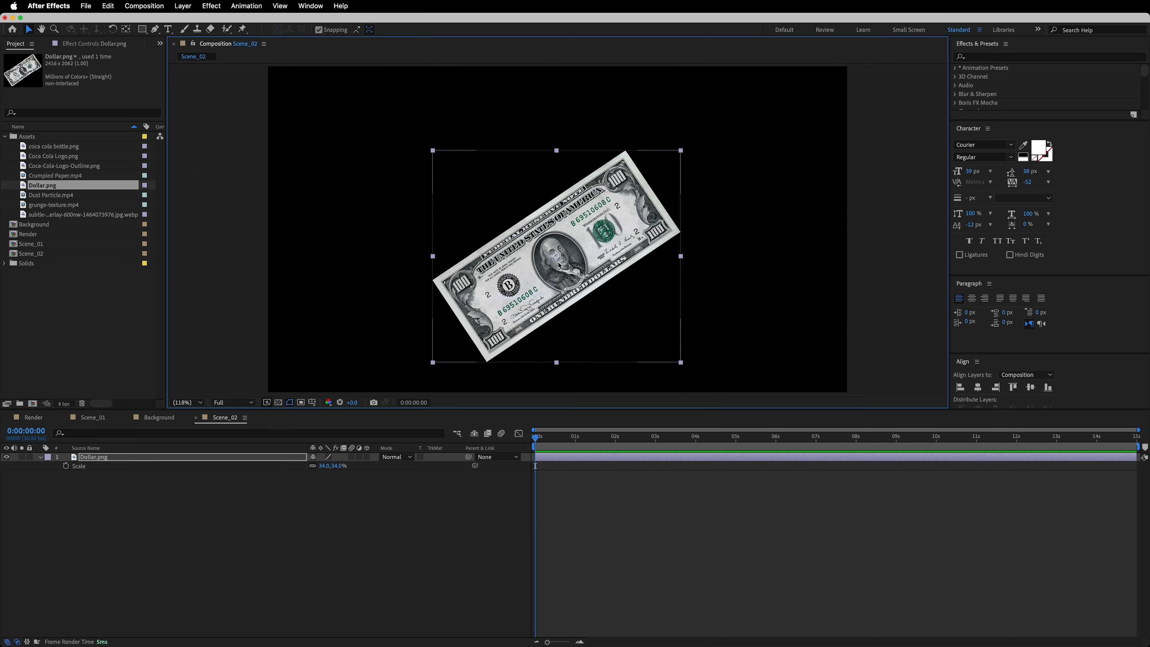
# Rotate the Dollar.png layer to -48° and raise the bill to the vertical middle of the frame
pyautogui.click(322, 466)
pyautogui.write('-48')
pyautogui.press('Return')
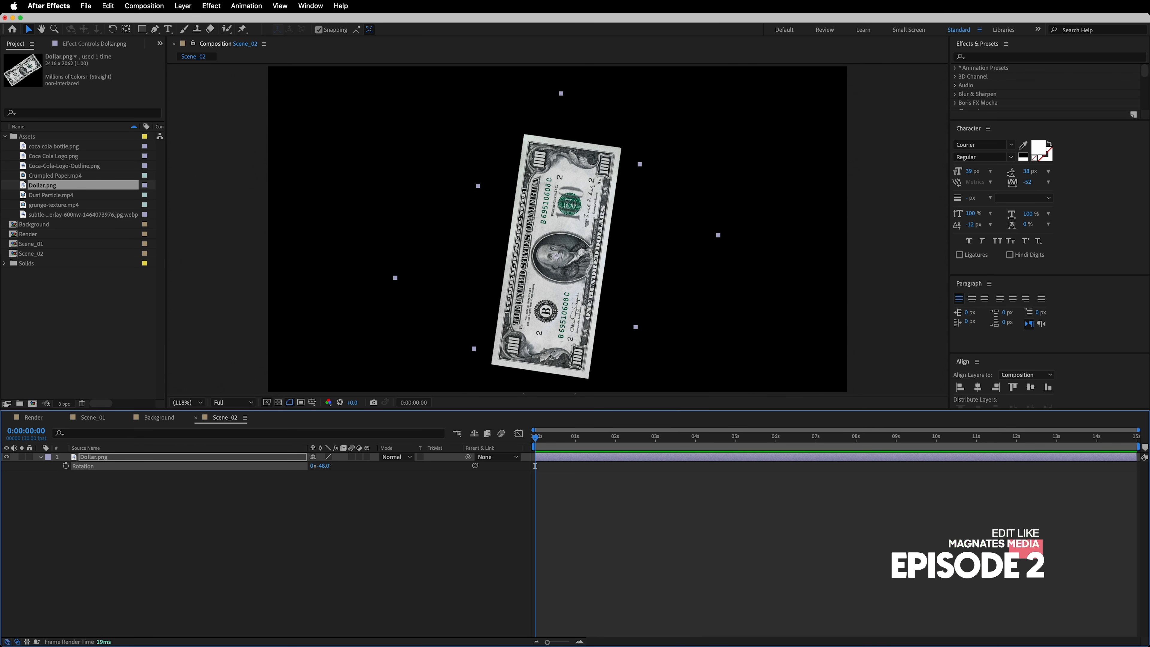
pyautogui.moveTo(575, 283); pyautogui.dragTo(576, 257)
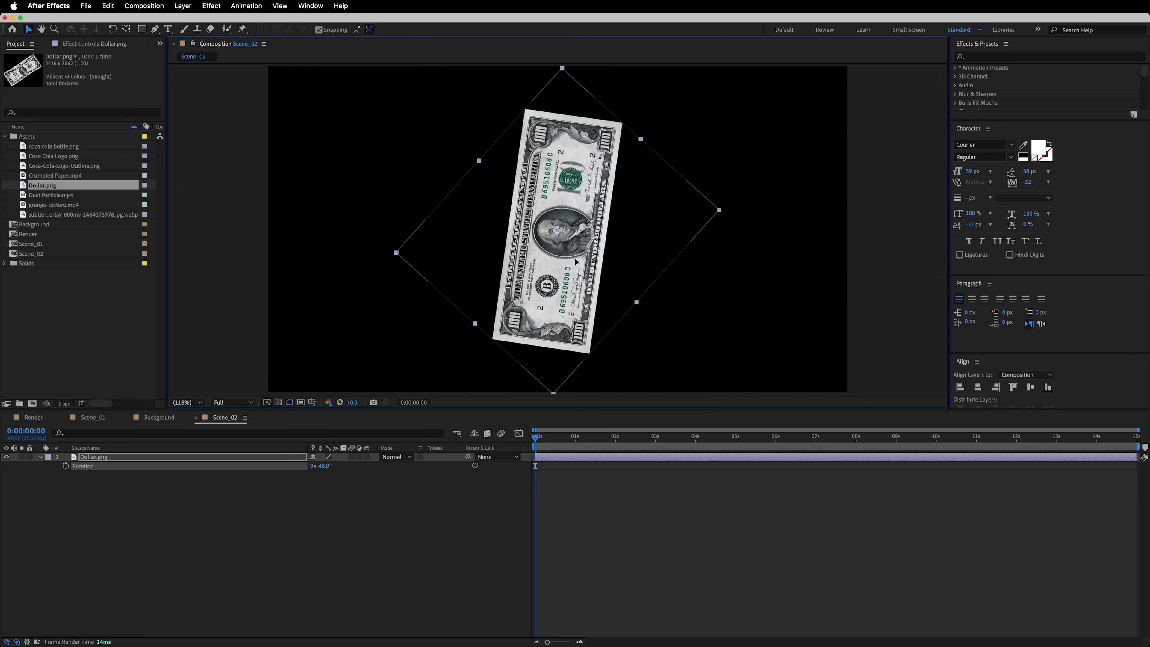
pyautogui.click(346, 584)
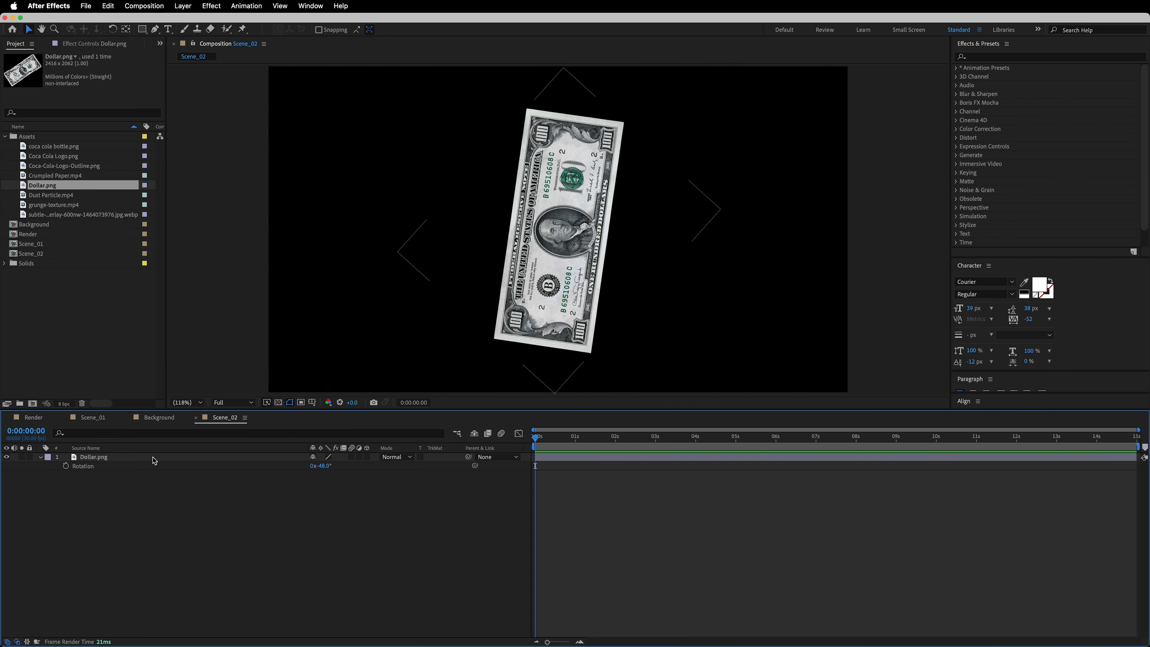
# Duplicate the Dollar.png layer three times and collapse the original layer's rotation property
pyautogui.click(142, 455)
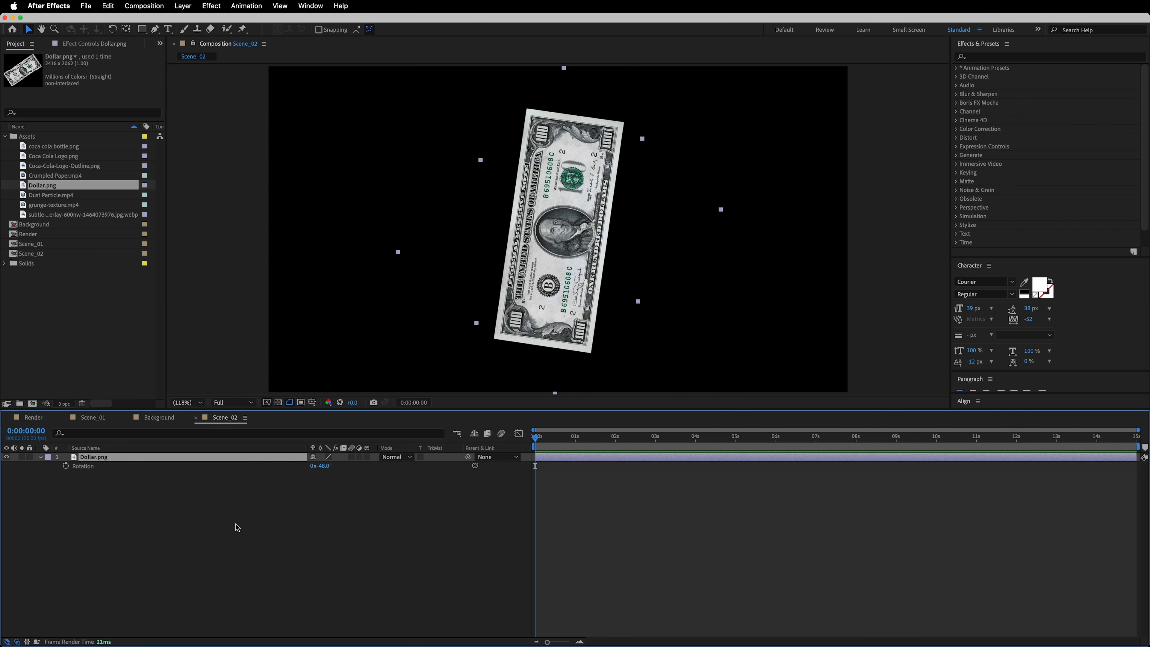
pyautogui.hotkey('ctrl', 'd')
pyautogui.hotkey('ctrl', 'd')
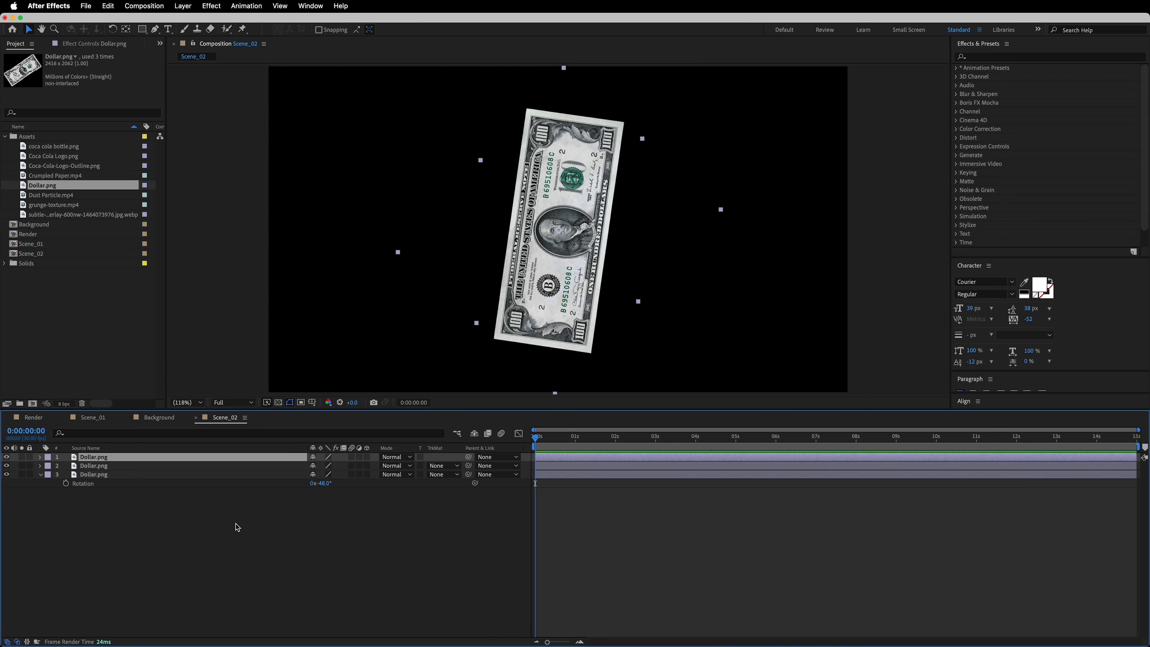
pyautogui.hotkey('ctrl', 'd')
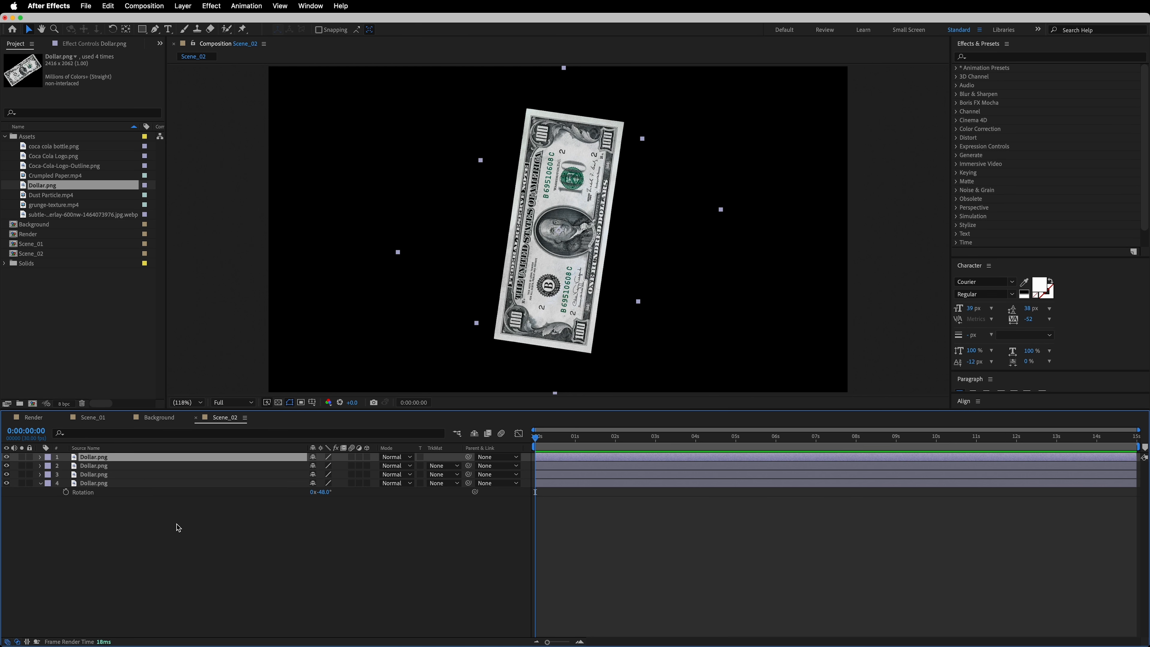
pyautogui.click(40, 483)
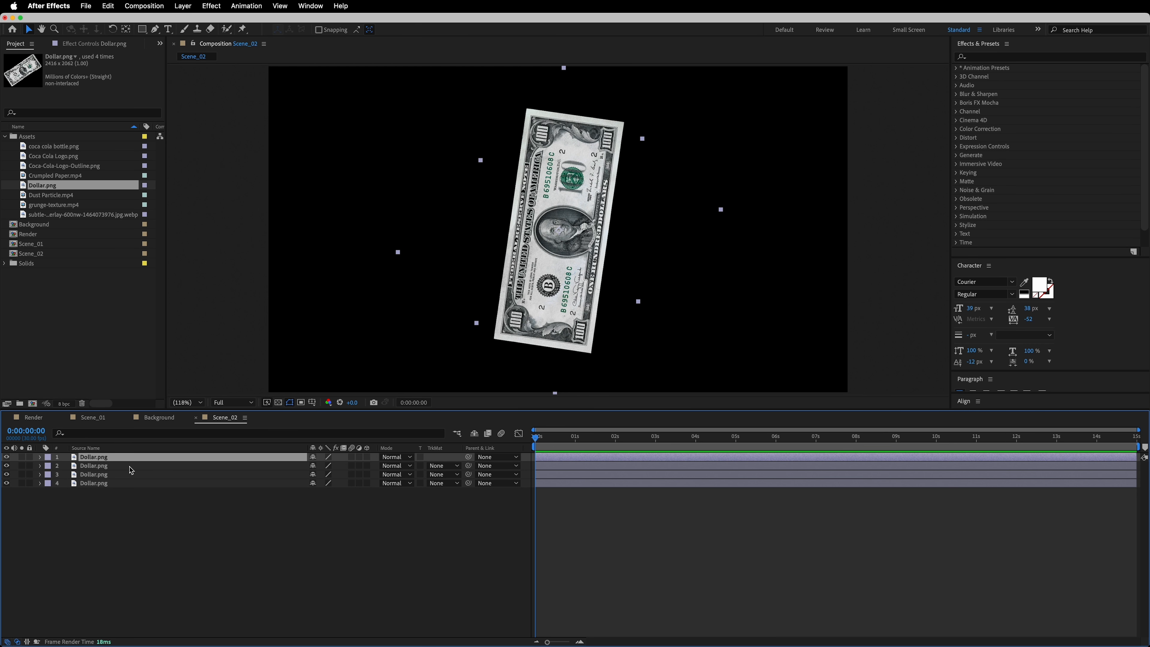
# Set the rotation of the third Dollar.png layer to -77°
pyautogui.click(90, 477)
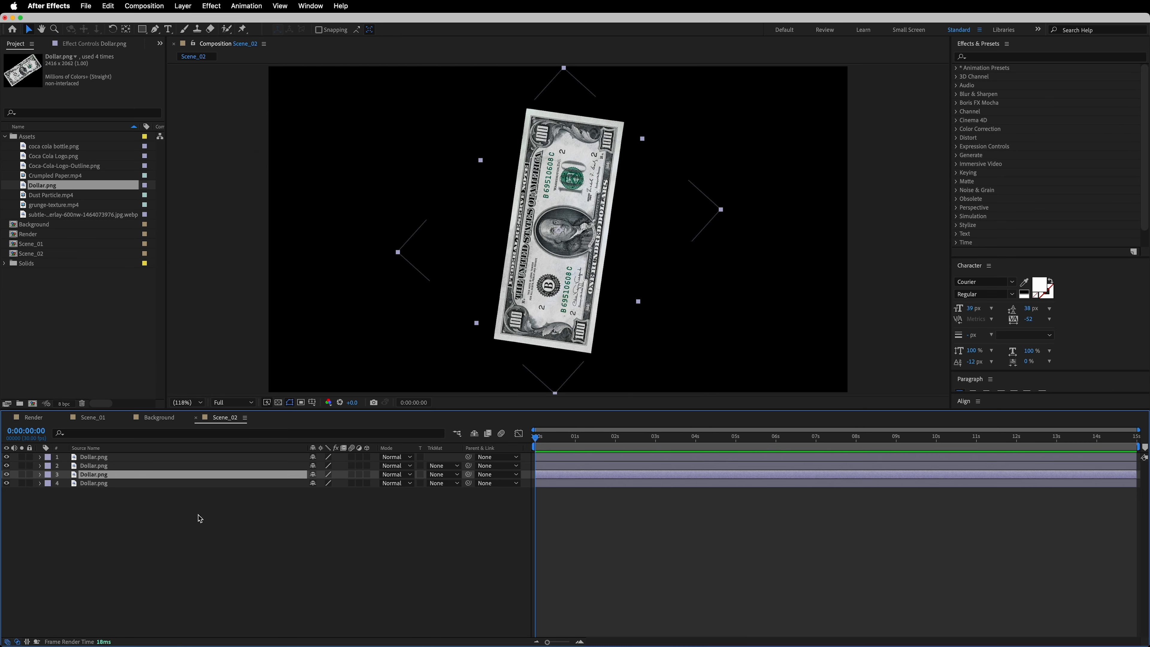
pyautogui.press('r')
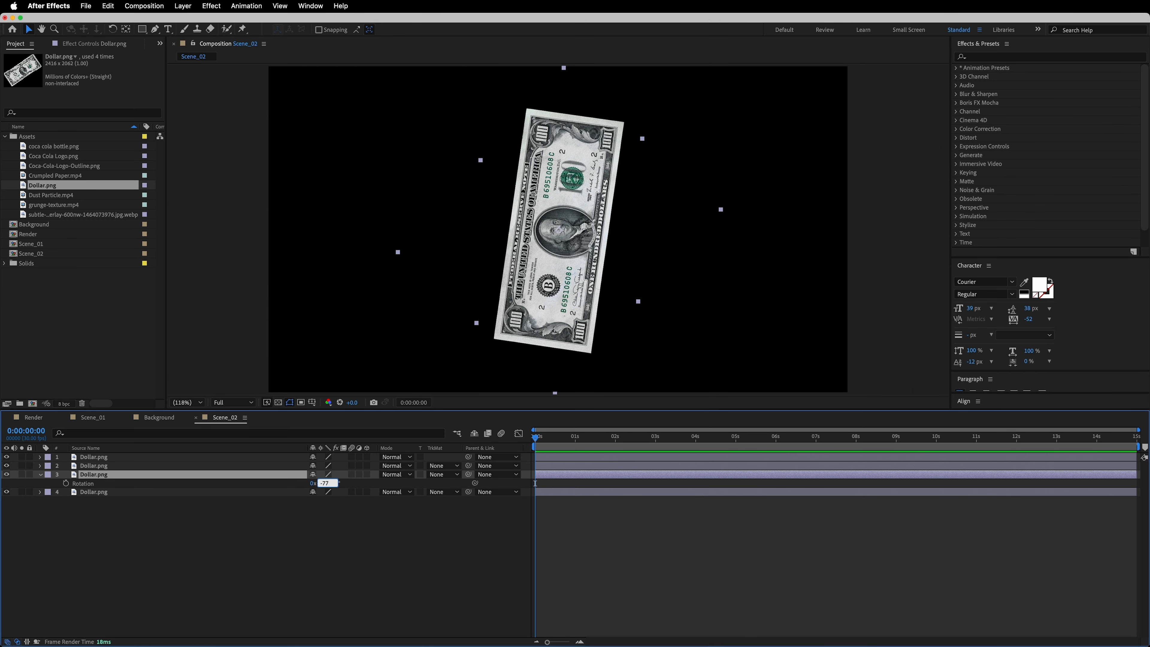
pyautogui.press('Return')
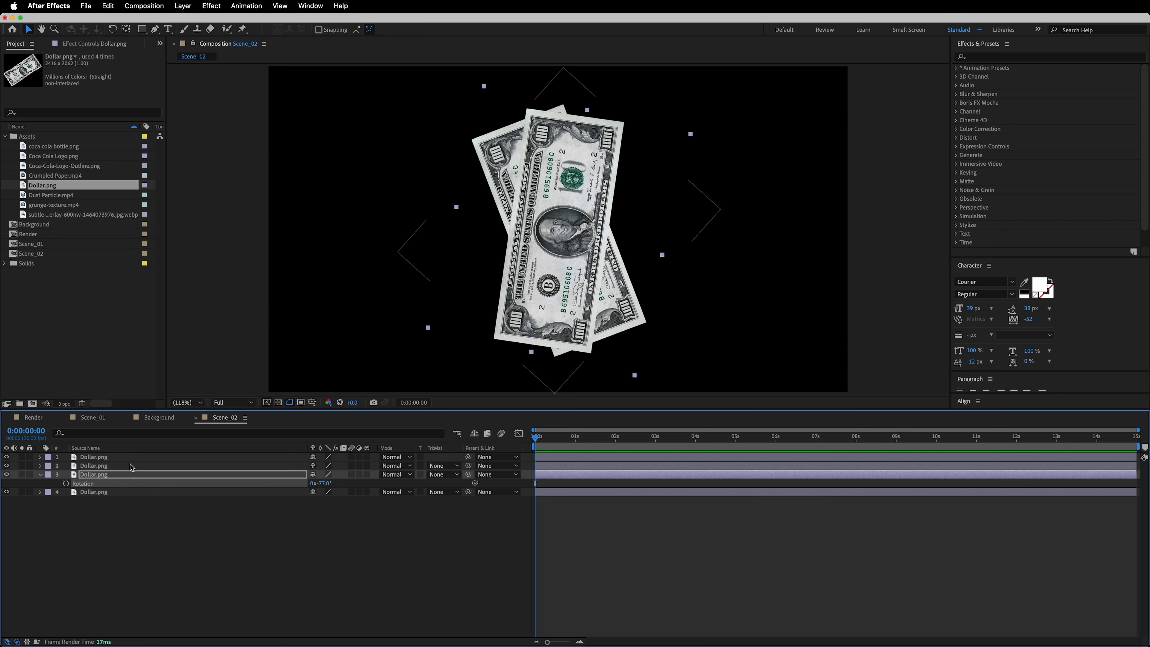
# Set the rotation of the second Dollar.png layer to -96°
pyautogui.click(131, 468)
pyautogui.press('r')
pyautogui.click(324, 479)
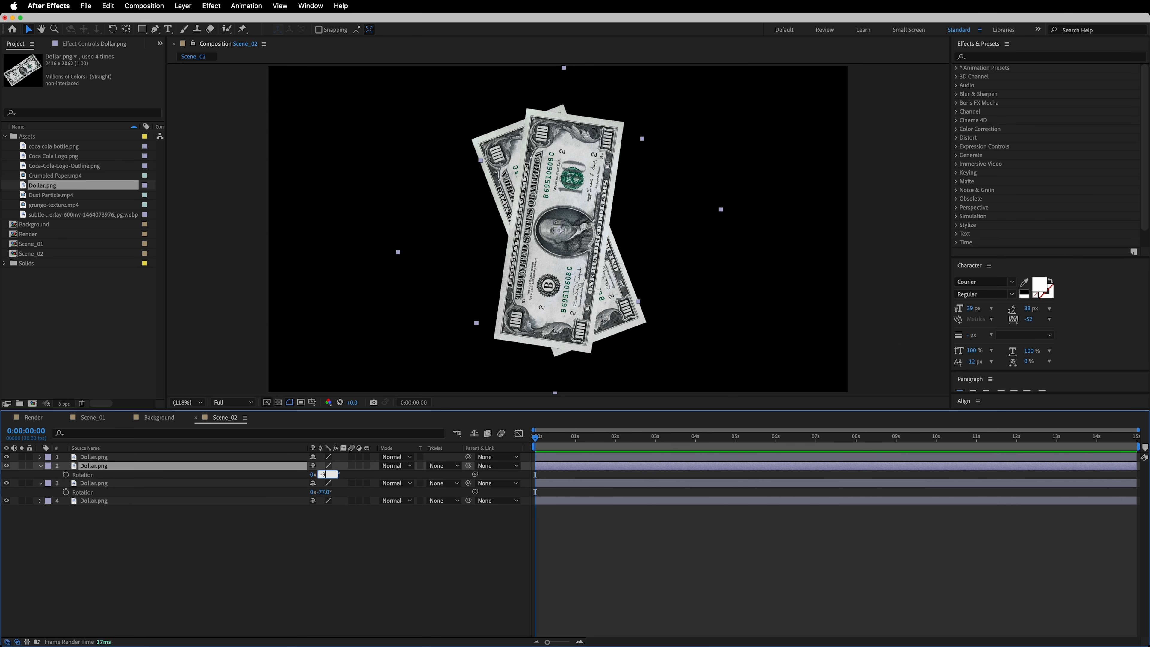
pyautogui.press('Return')
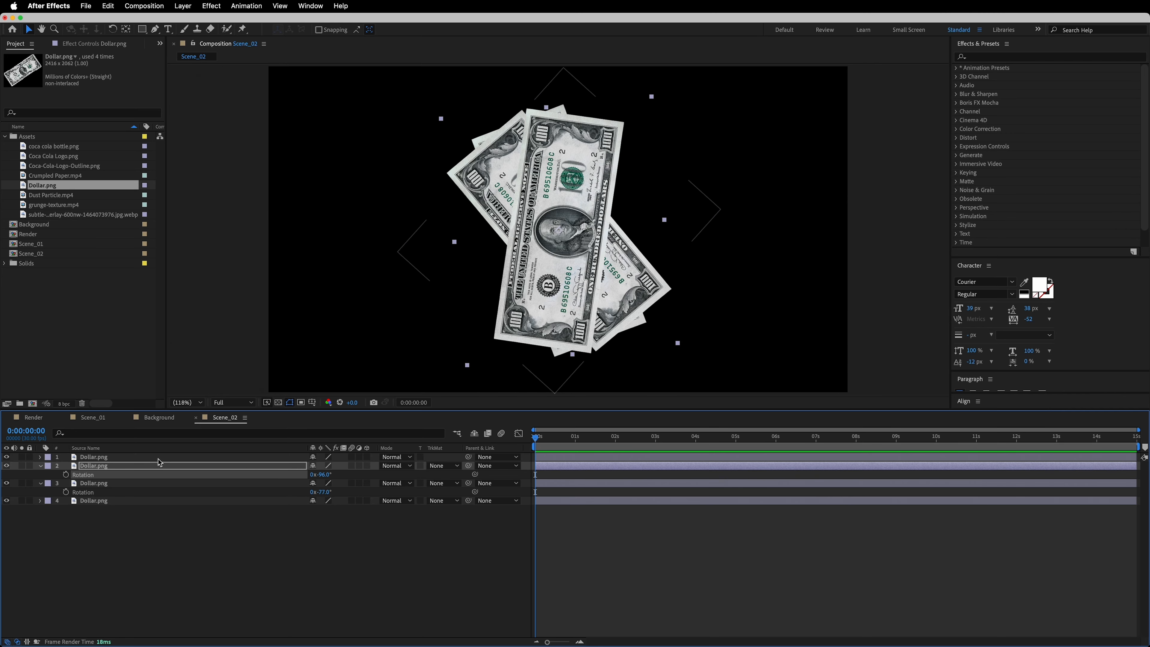
# Set the rotation of the uppermost Dollar.png layer to -18°
pyautogui.click(158, 459)
pyautogui.press('r')
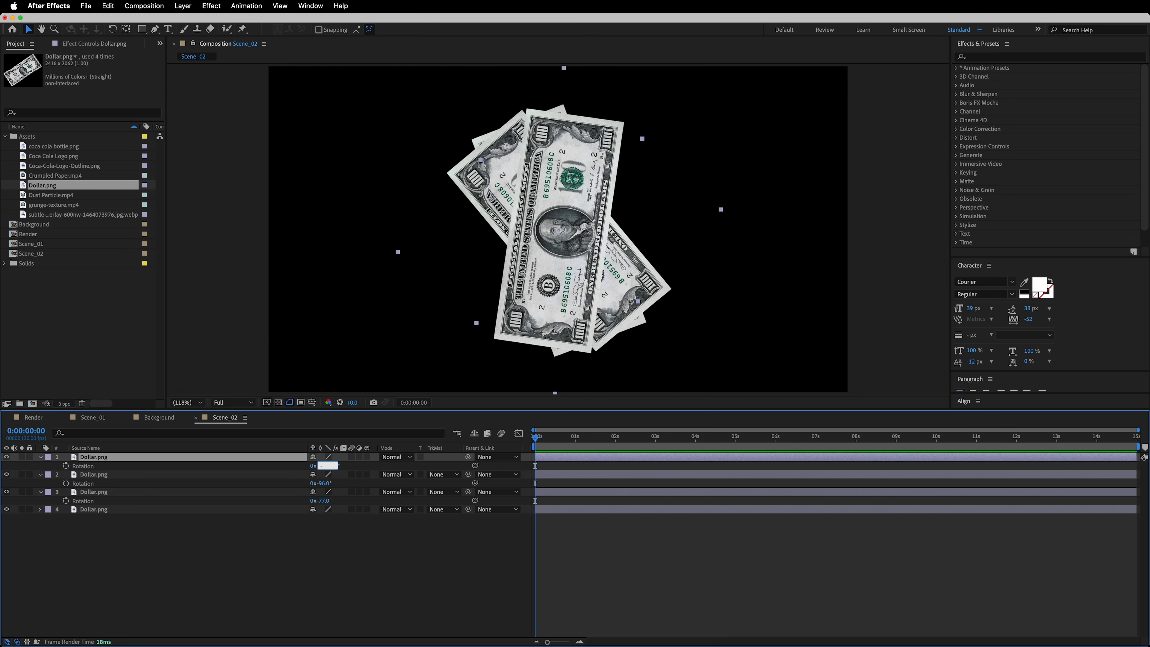
pyautogui.press('Return')
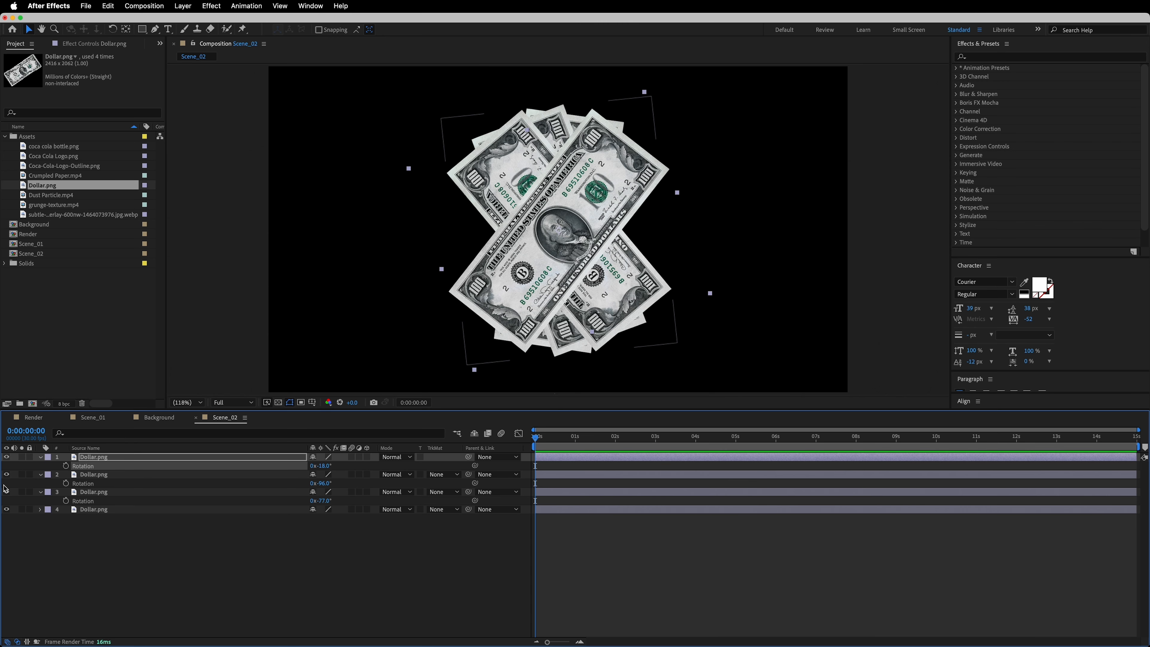
# Hide the first two Dollar.png layers and shift the third layer's bill to the left of the bottom layer's bill
pyautogui.click(6, 474)
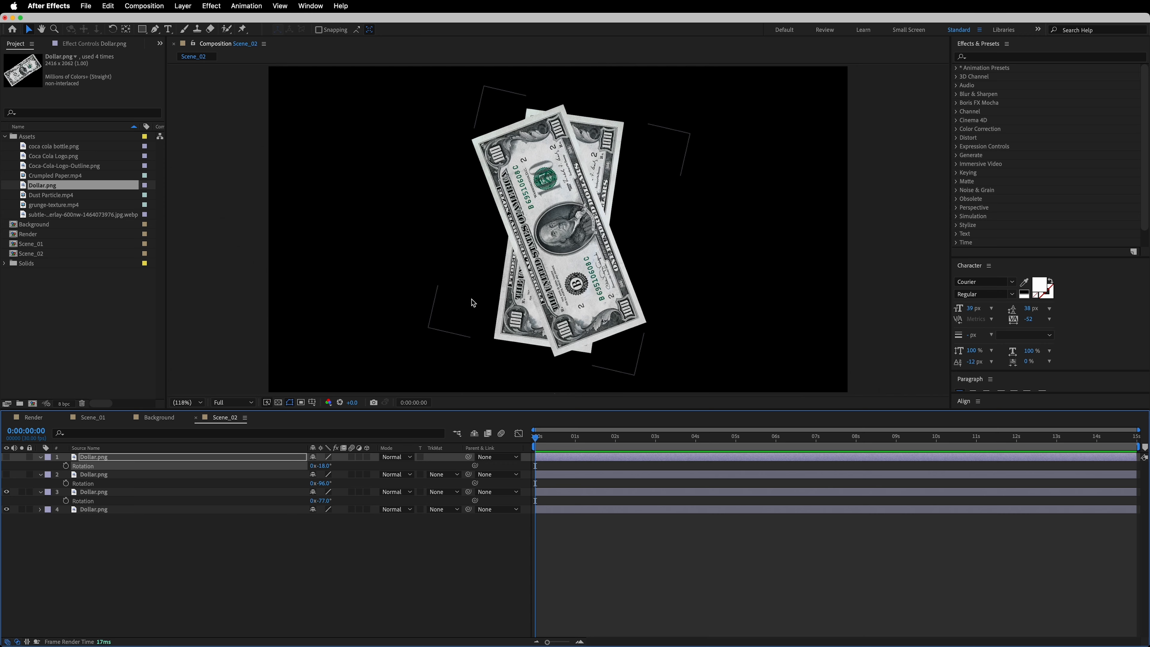
pyautogui.moveTo(238, 577); pyautogui.dragTo(250, 447)
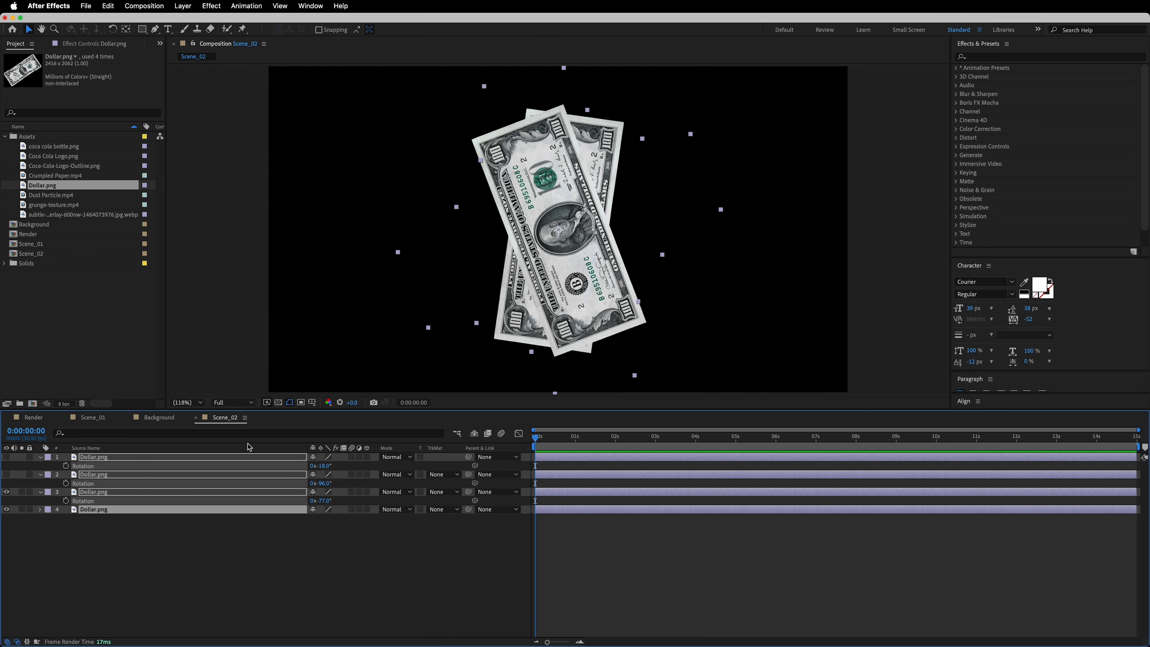
pyautogui.press('u')
pyautogui.click(295, 531)
pyautogui.moveTo(560, 244); pyautogui.dragTo(498, 246)
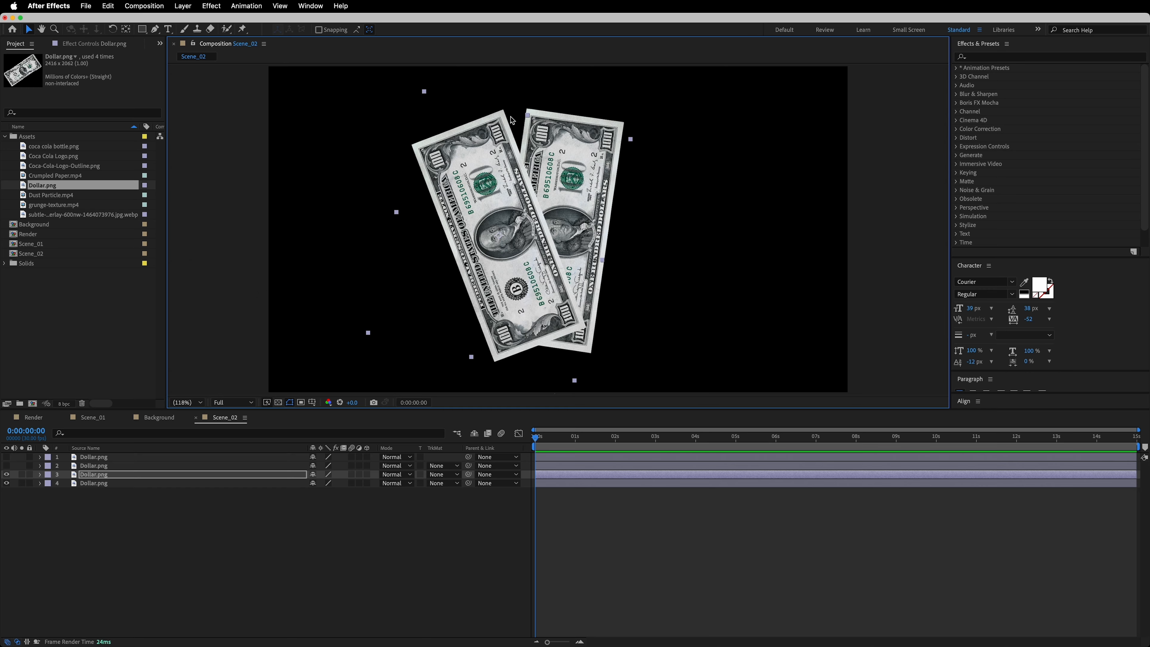
# Show the second Dollar.png layer and place its bill lower at the left end of the fan
pyautogui.click(6, 465)
pyautogui.moveTo(578, 244); pyautogui.dragTo(458, 299)
pyautogui.press('super+z')
pyautogui.moveTo(643, 295); pyautogui.dragTo(517, 340)
pyautogui.moveTo(418, 241); pyautogui.dragTo(415, 242)
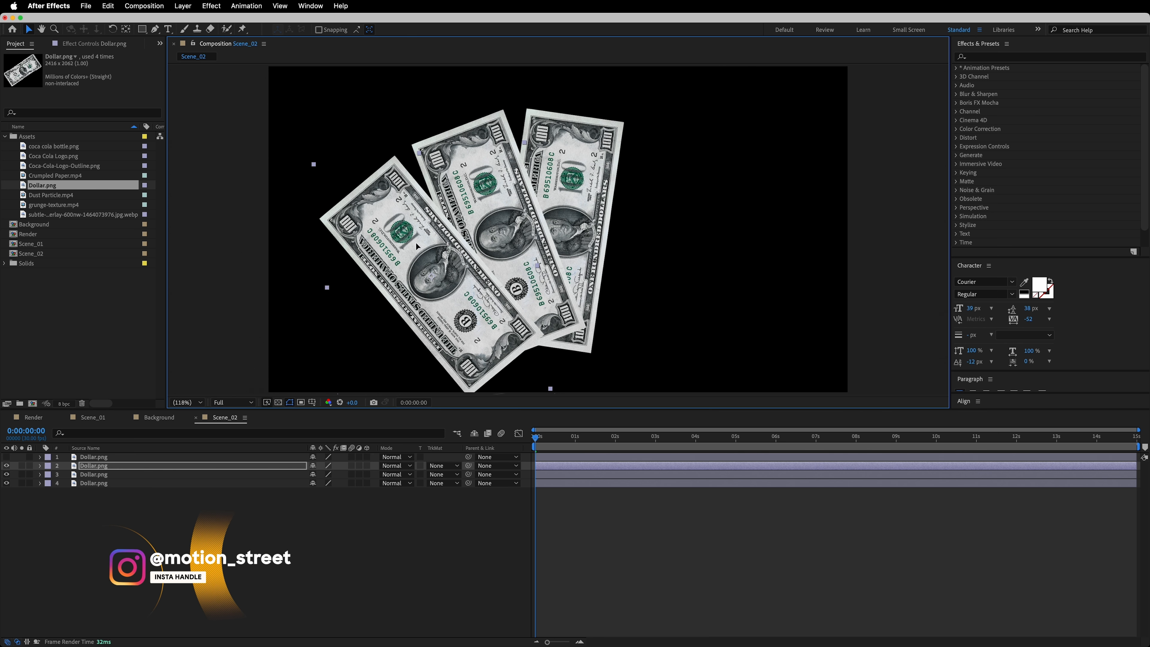
# Show the first Dollar.png layer and move its bill to the right end of the fan
pyautogui.click(7, 458)
pyautogui.moveTo(543, 212); pyautogui.dragTo(607, 236)
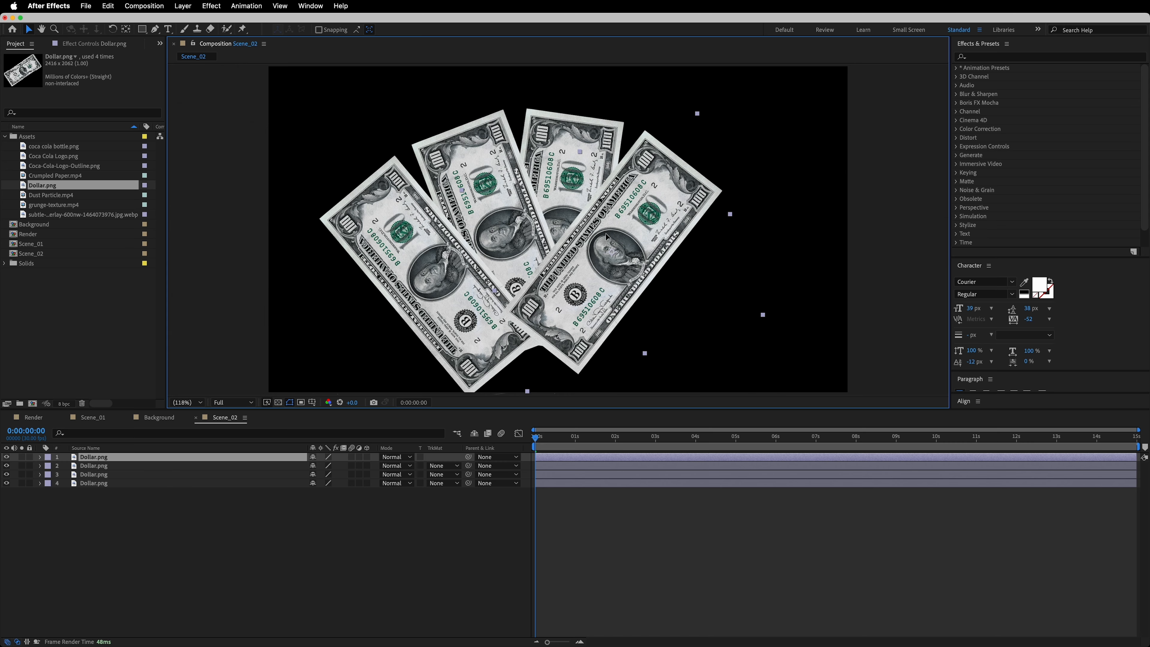
pyautogui.click(206, 537)
# Add a null object above the four Dollar.png layers in Scene_02
pyautogui.moveTo(93, 532); pyautogui.dragTo(456, 556)
pyautogui.rightClick(233, 517)
pyautogui.moveTo(247, 511)
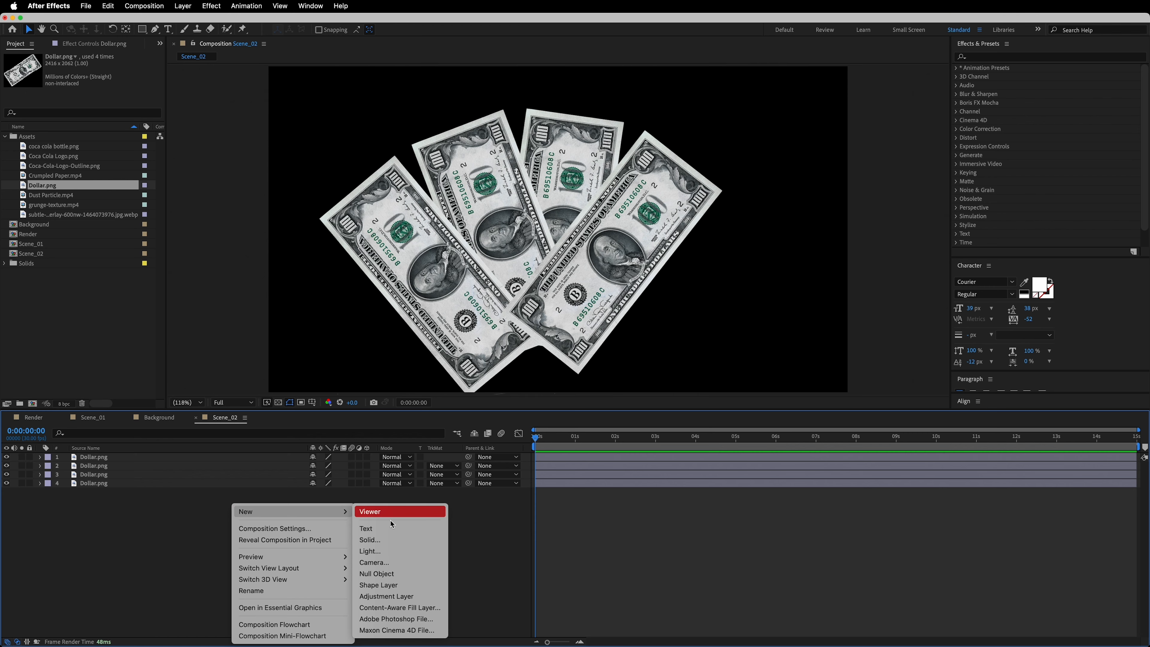
pyautogui.click(377, 574)
pyautogui.moveTo(116, 546); pyautogui.dragTo(112, 463)
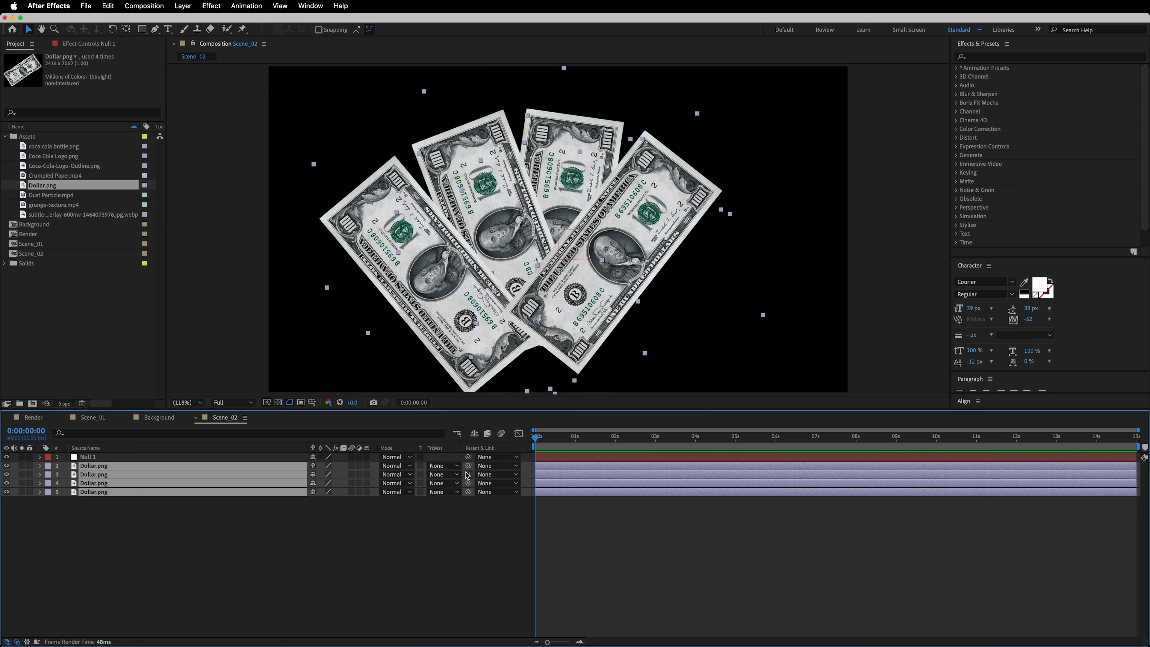
pyautogui.click(421, 522)
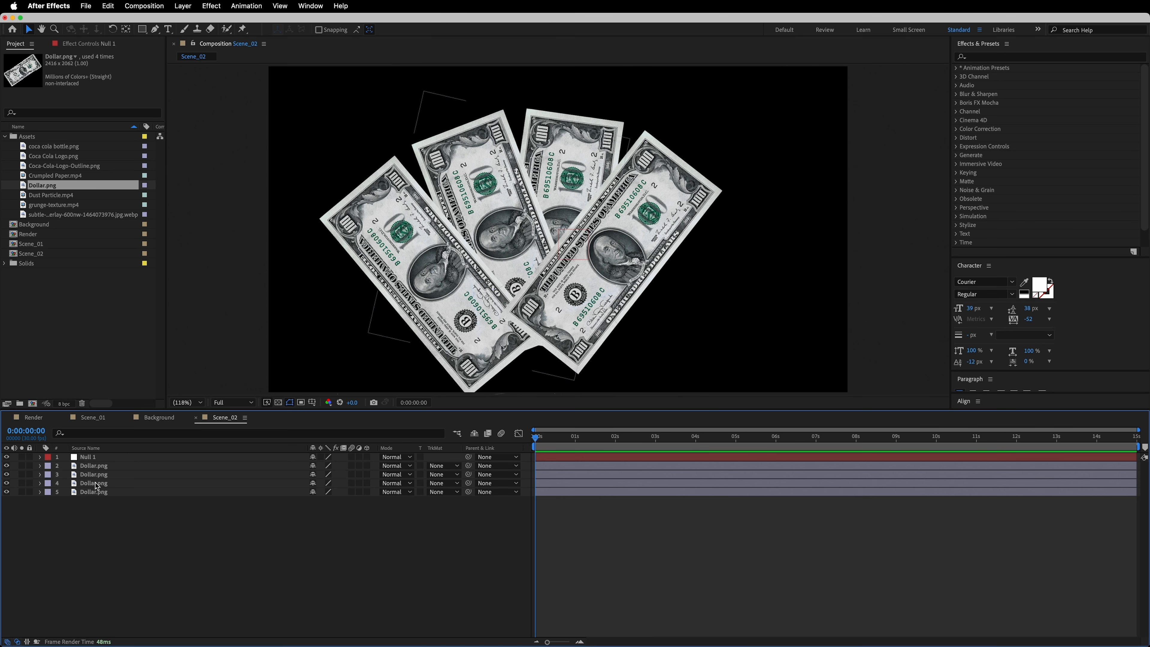
# Move the null object down and left to the area where the fanned bills converge
pyautogui.click(104, 459)
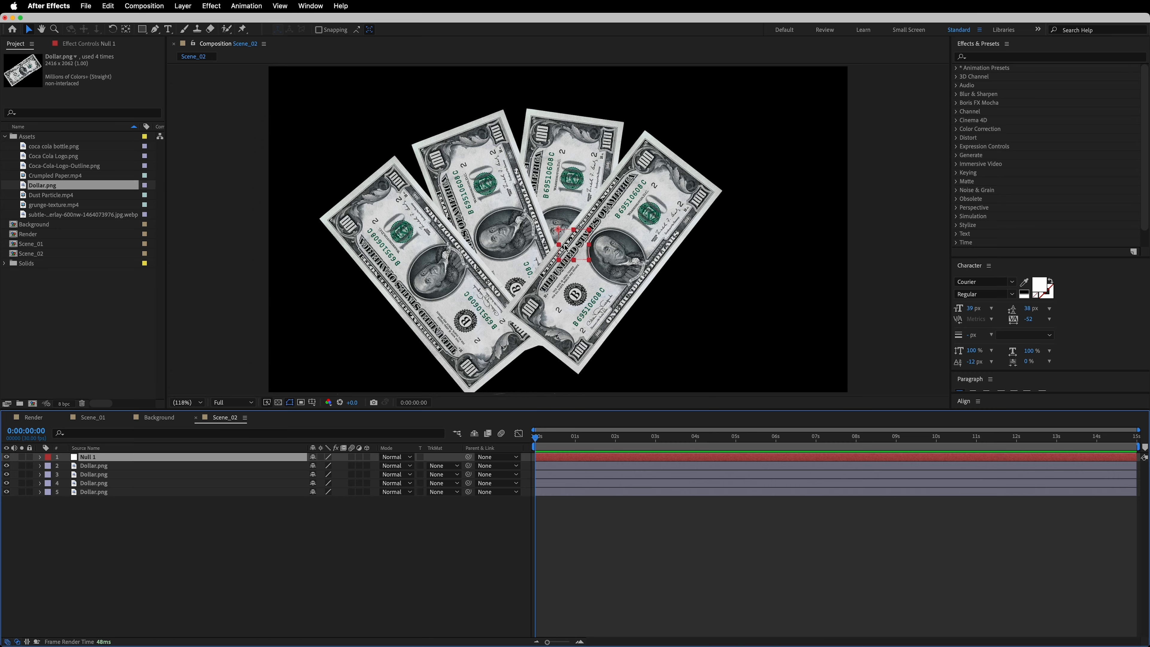
pyautogui.click(128, 31)
pyautogui.click(573, 255)
pyautogui.moveTo(573, 251); pyautogui.dragTo(531, 285)
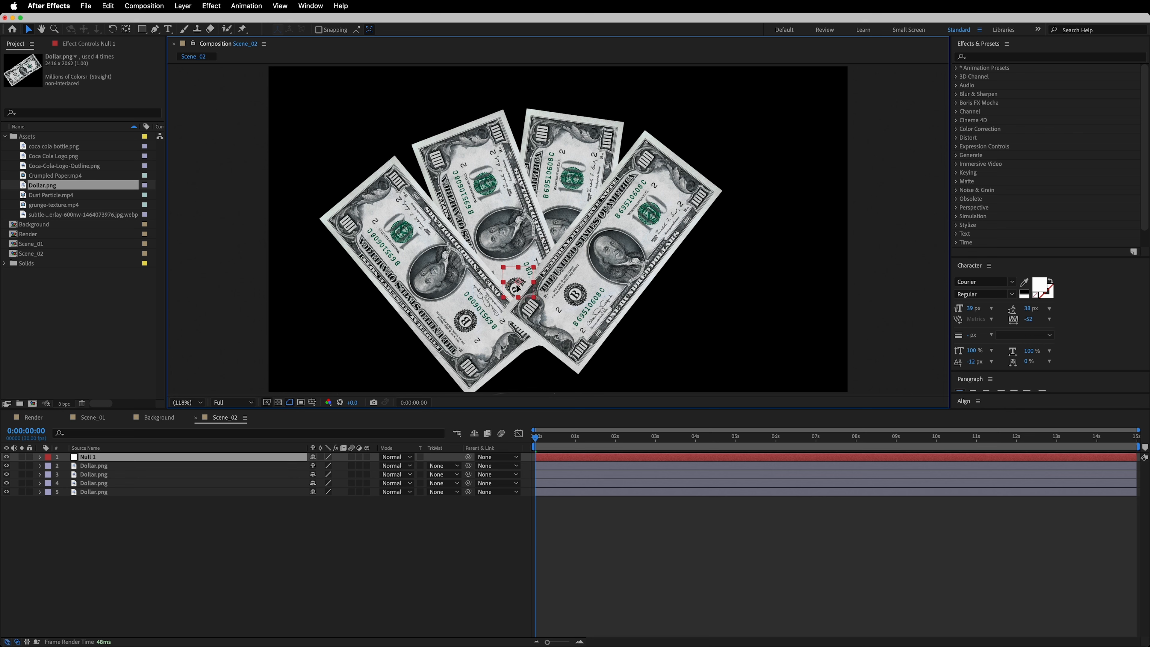
# Parent all four Dollar.png layers to Null 1
pyautogui.moveTo(105, 543); pyautogui.dragTo(117, 464)
pyautogui.moveTo(468, 466); pyautogui.dragTo(107, 459)
pyautogui.click(171, 575)
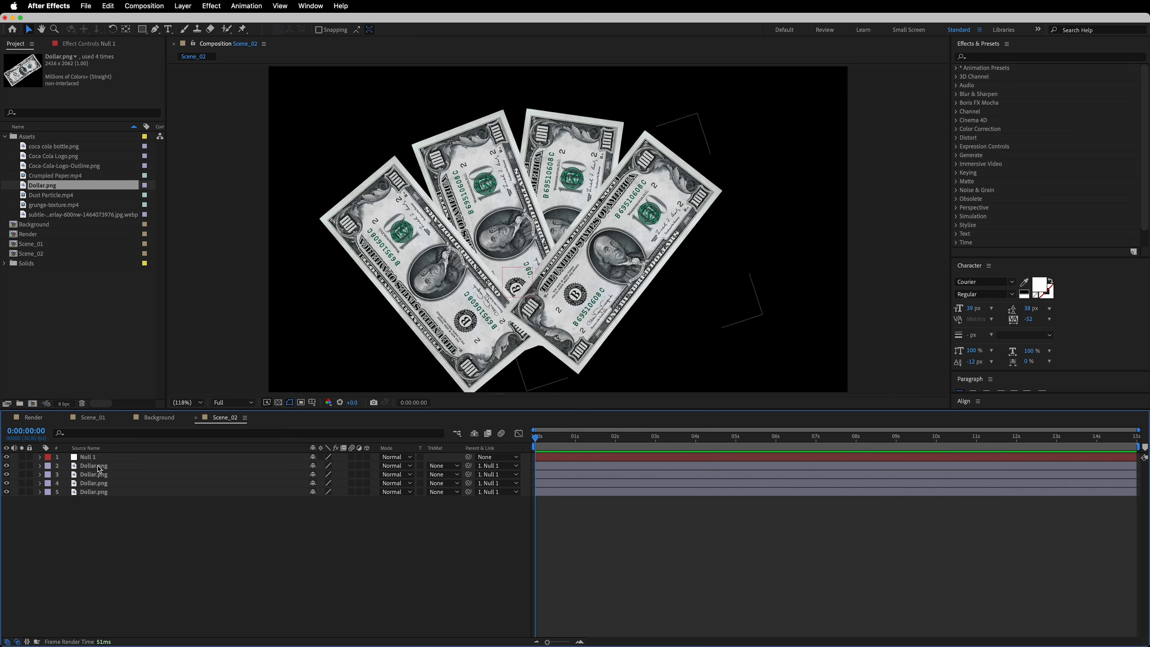
# Move Null 1 down so only the fan's upper part shows in the frame, and set its rotation to 5°
pyautogui.click(104, 456)
pyautogui.moveTo(519, 285); pyautogui.dragTo(549, 437)
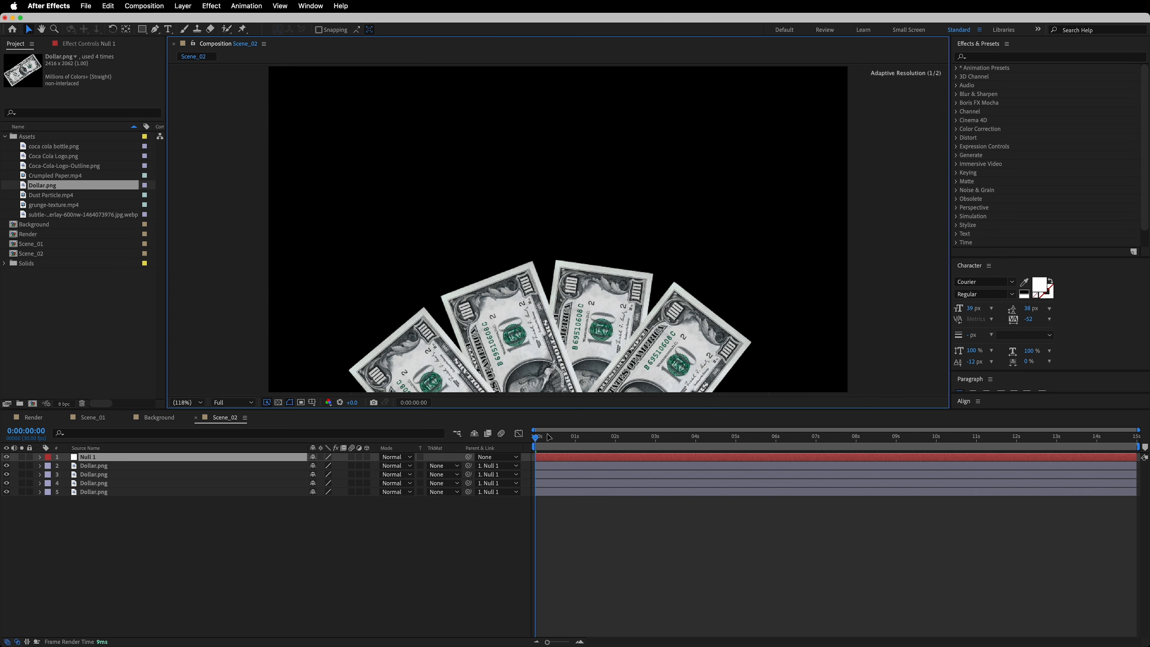
pyautogui.press('r')
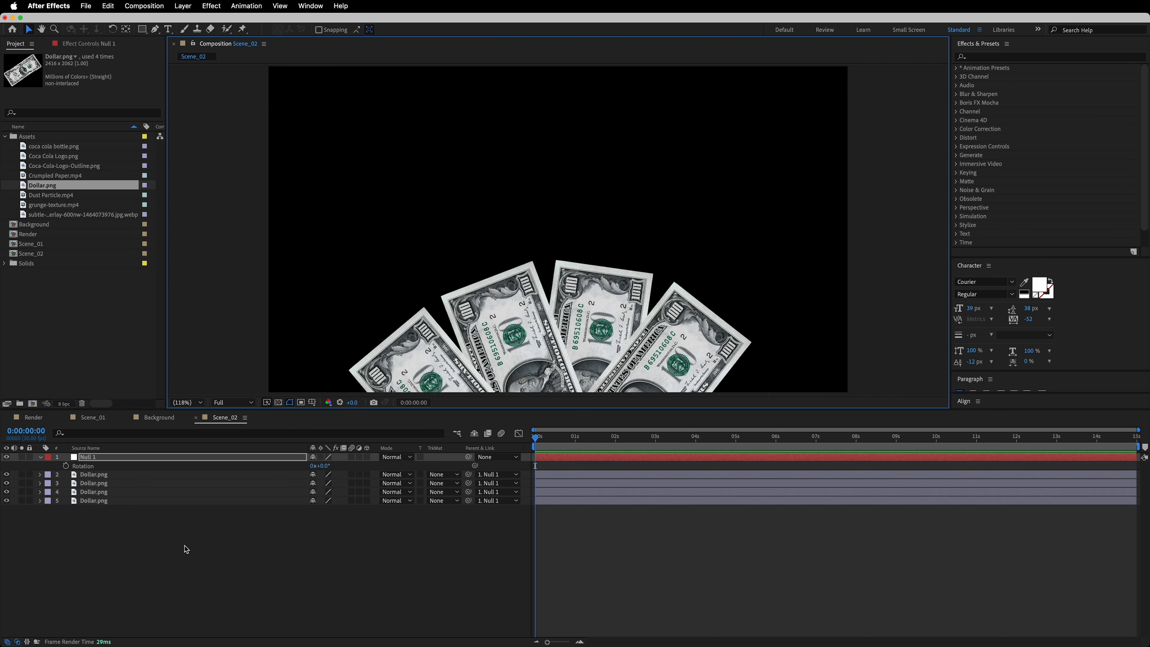
pyautogui.moveTo(321, 466); pyautogui.dragTo(327, 466)
# Reposition Null 1 slightly lower and to the left, and collapse its properties
pyautogui.click(553, 353)
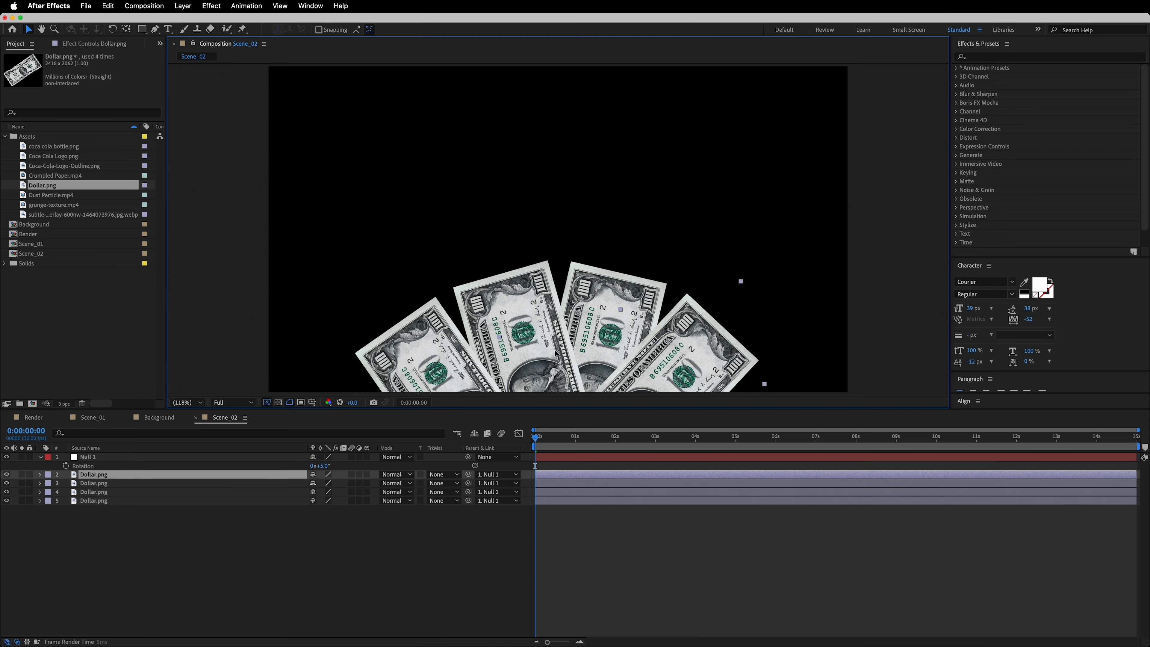
pyautogui.click(233, 458)
pyautogui.press('Return')
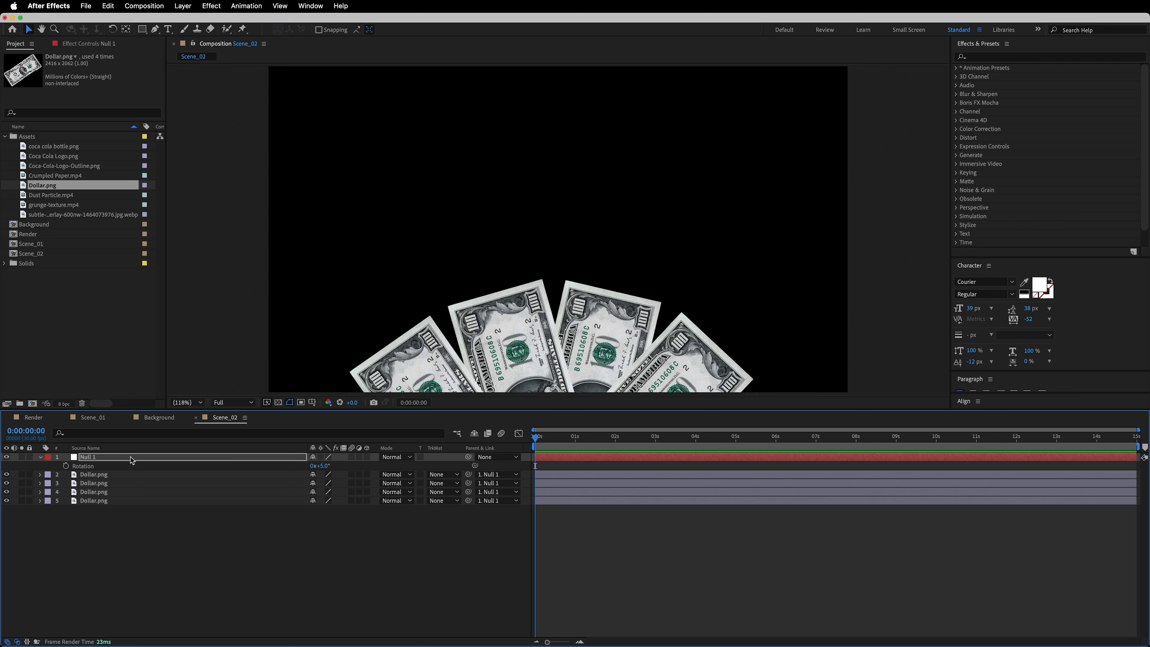
pyautogui.click(41, 457)
pyautogui.click(161, 536)
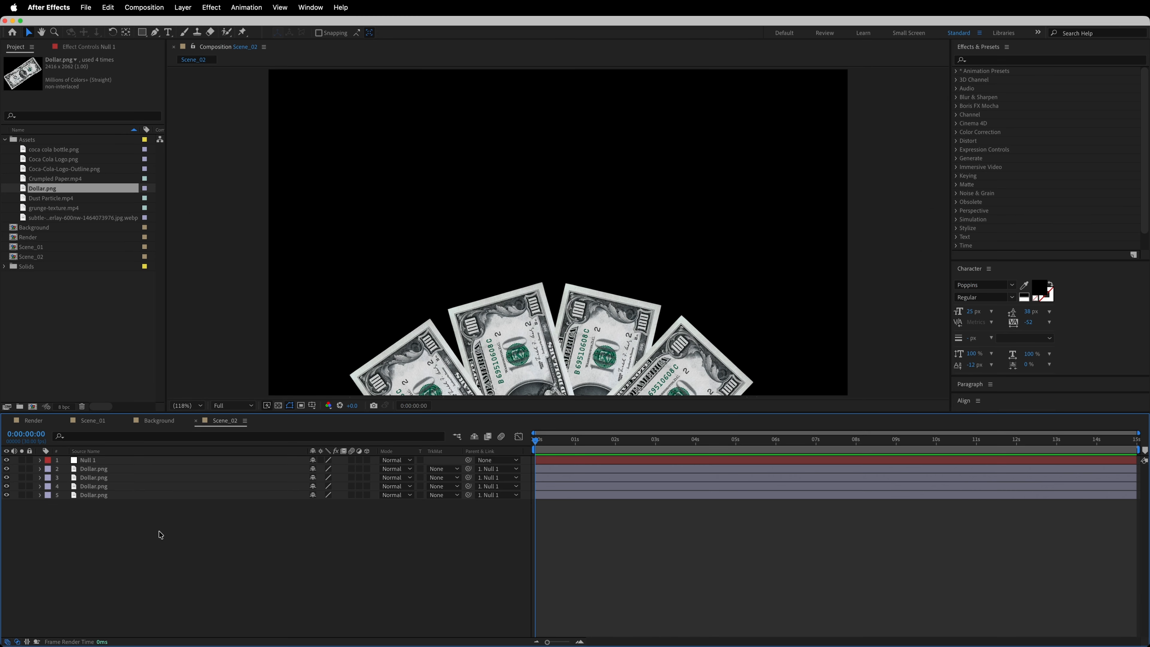
# Reveal the position of all layers and add the expression wiggle(1,4) to the bottom Dollar.png layer's position
pyautogui.moveTo(159, 533); pyautogui.dragTo(150, 459)
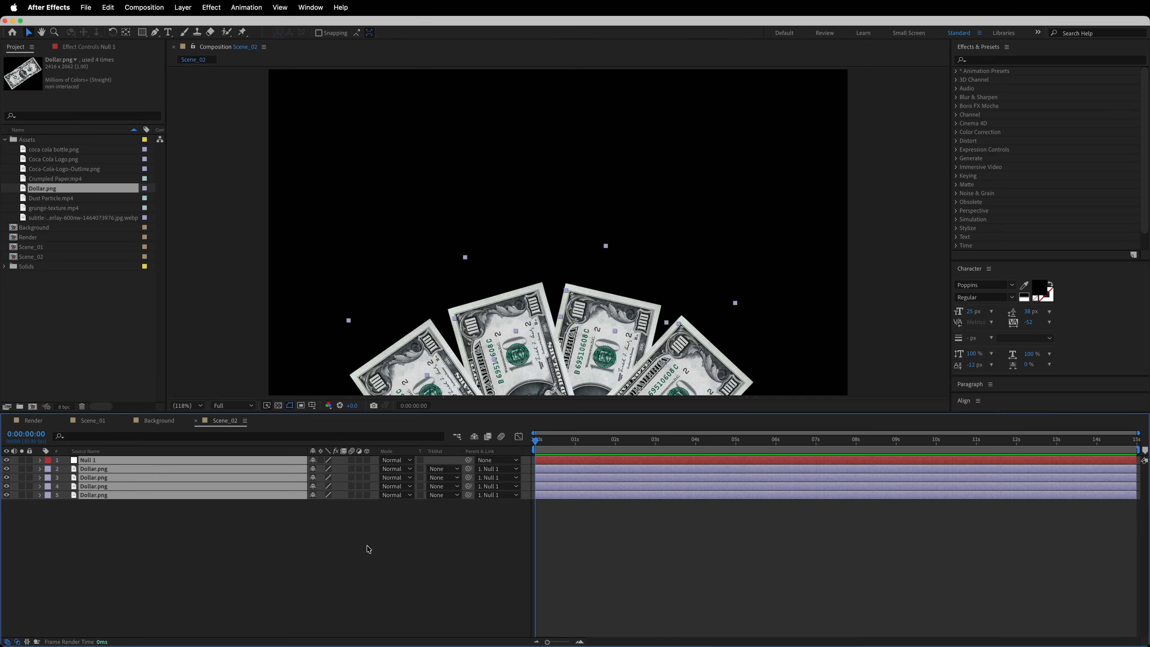
pyautogui.press('p')
pyautogui.click(129, 575)
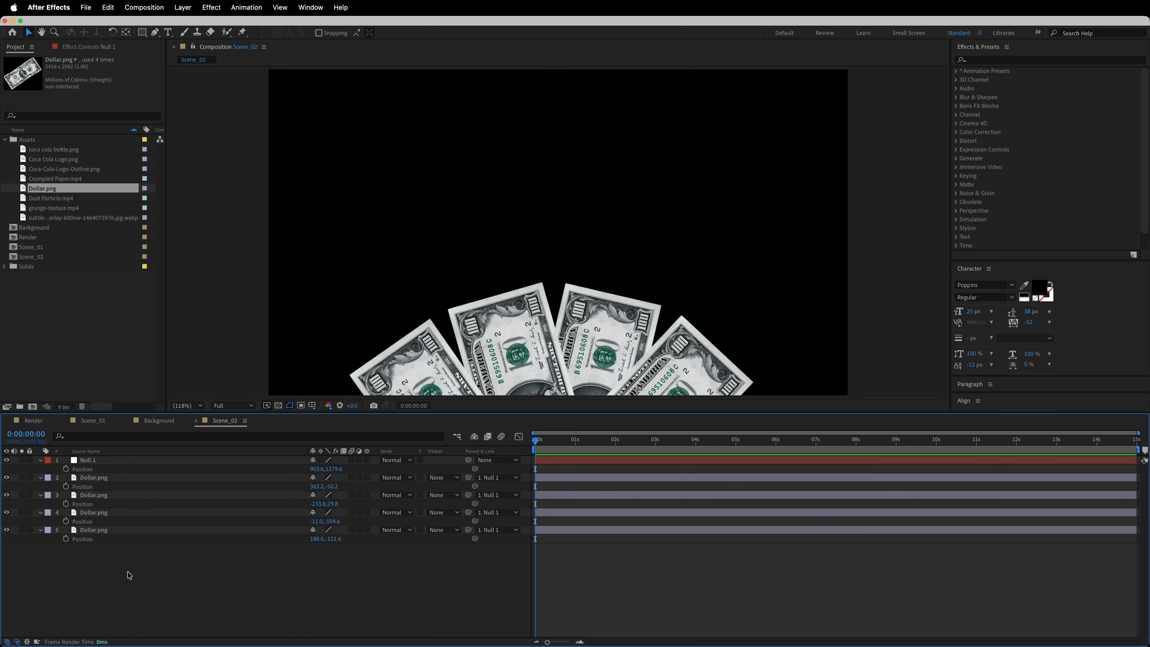
pyautogui.keyDown('alt'); pyautogui.click(65, 539); pyautogui.keyUp('alt')
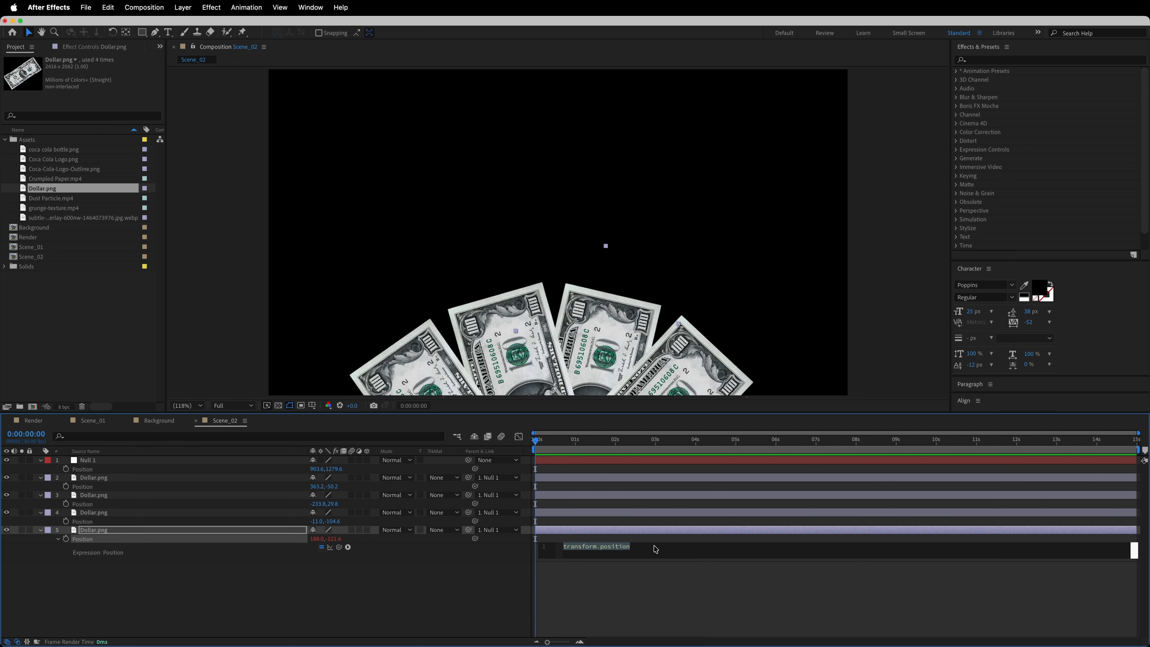
pyautogui.write('wi')
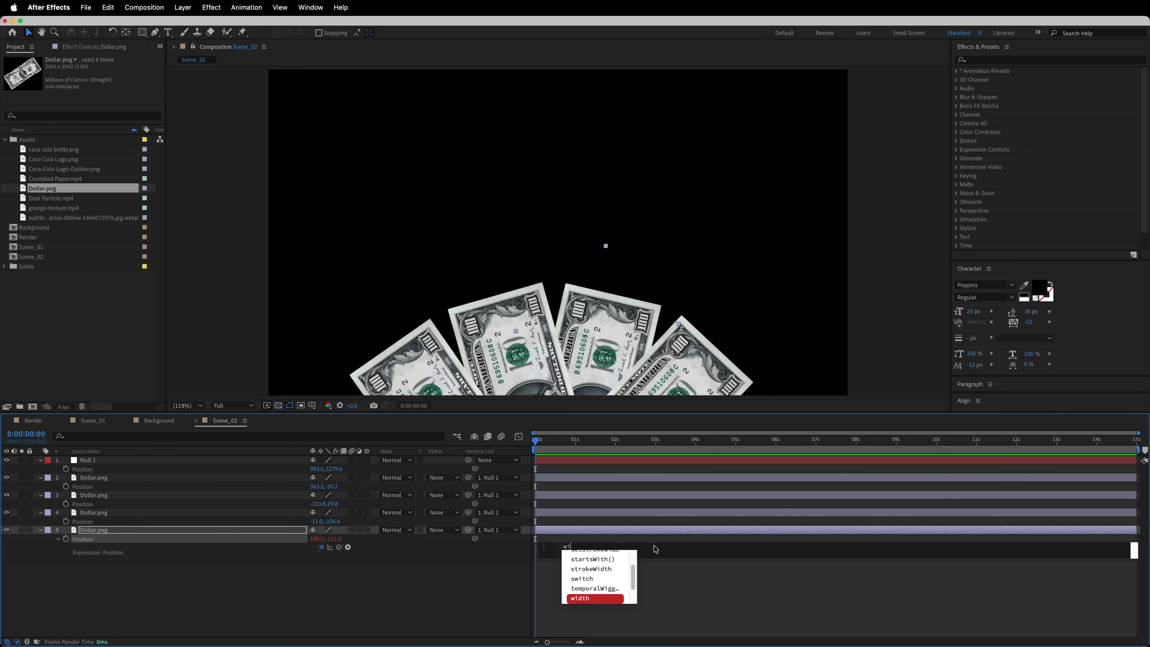
pyautogui.write('ggle')
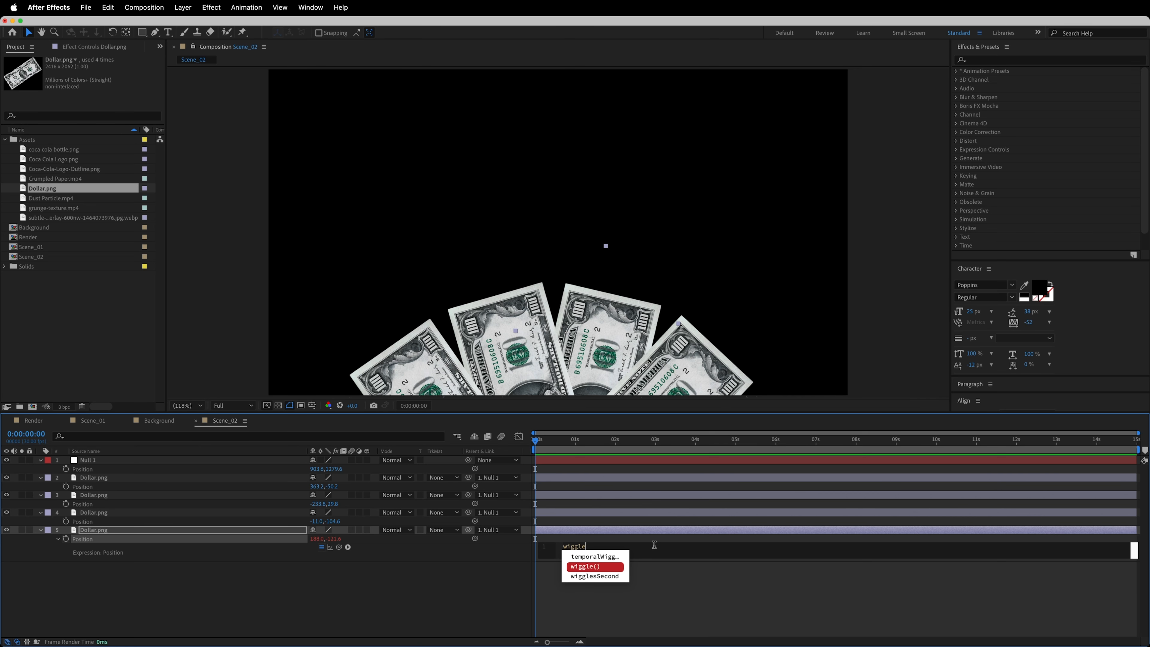
pyautogui.write('(1,4')
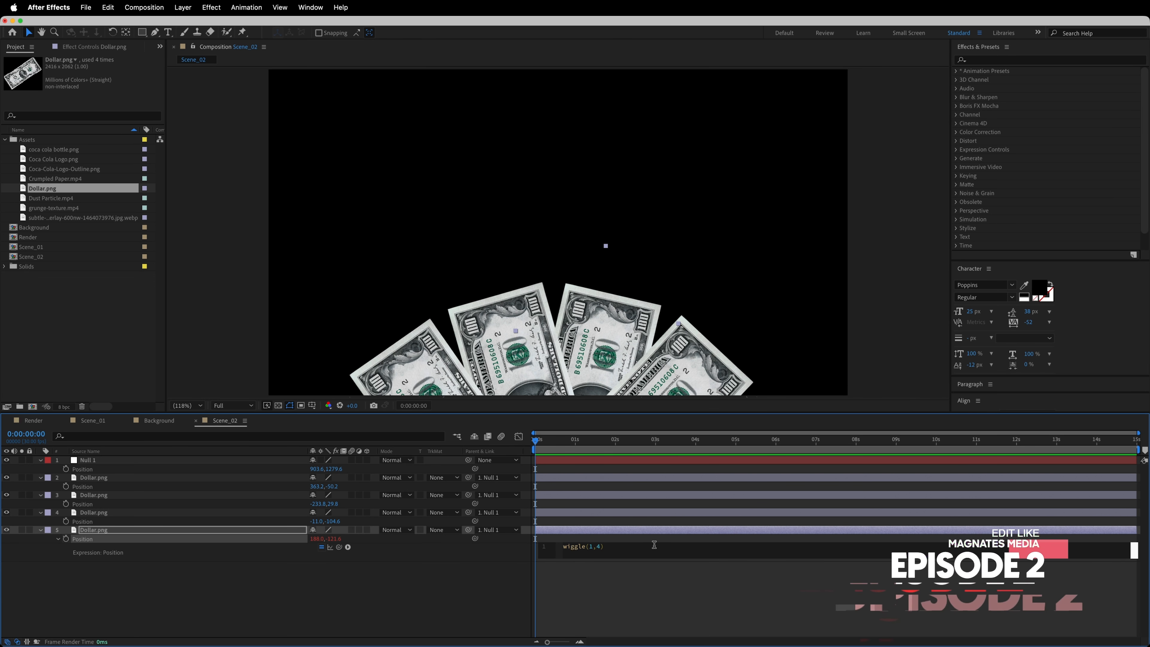
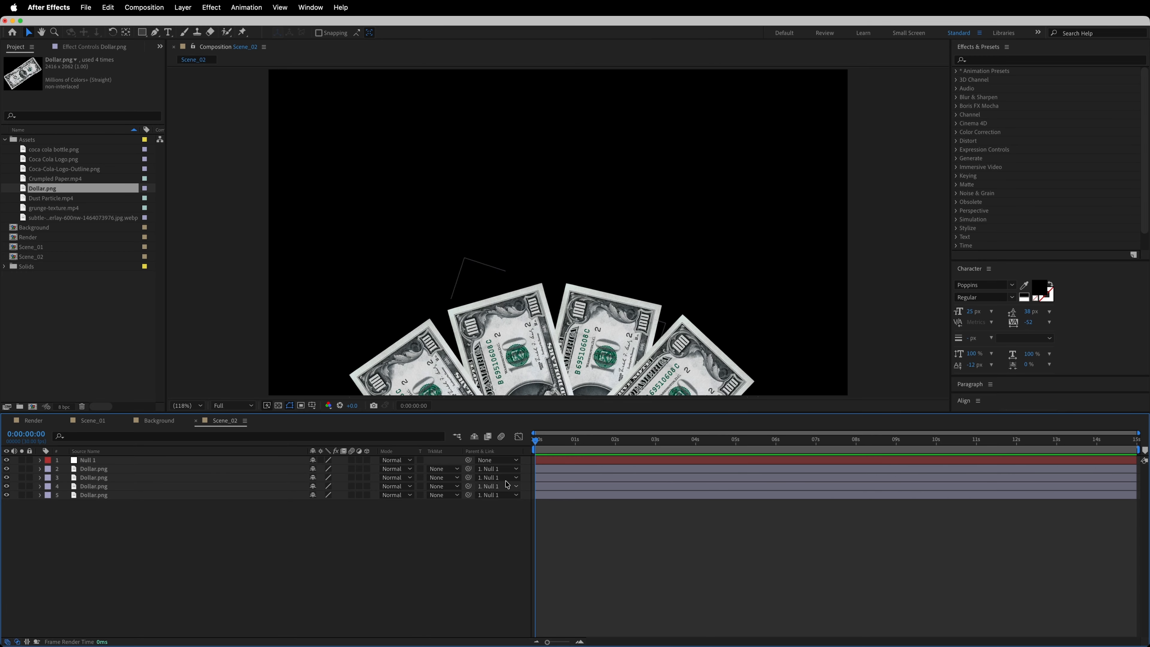
# Preview the wiggling bills from the start of Scene_02 and return to the first frame
pyautogui.moveTo(538, 446)
pyautogui.mouseDown()
pyautogui.moveTo(678, 442)
pyautogui.moveTo(538, 442)
pyautogui.mouseUp()
pyautogui.press('space')
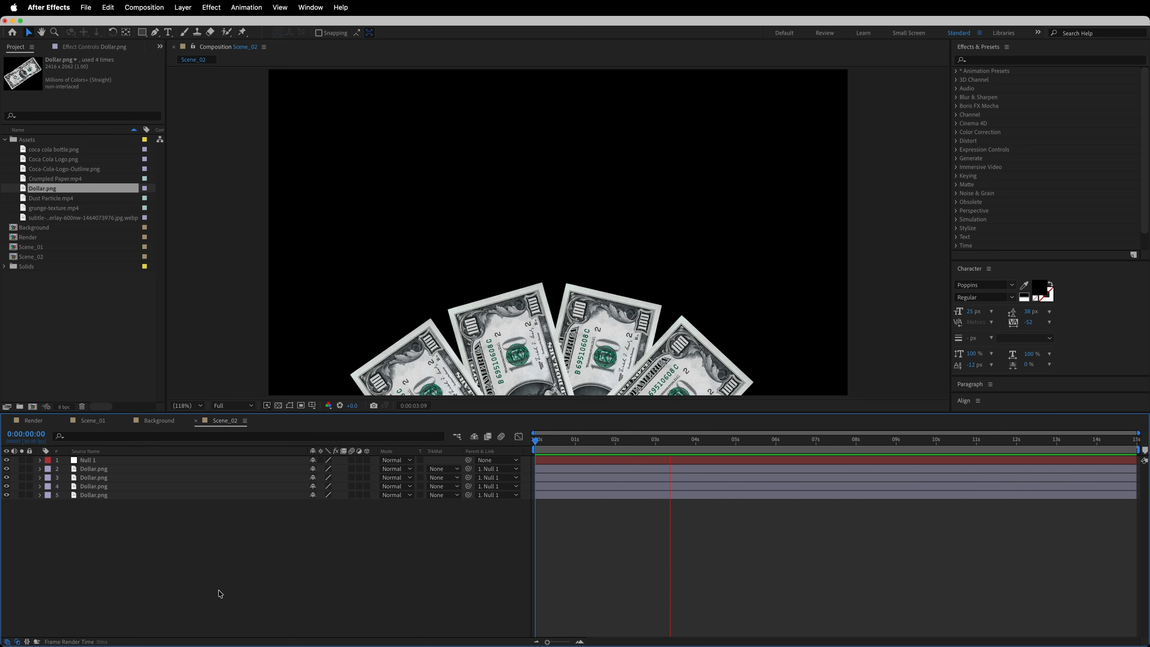
pyautogui.moveTo(689, 442); pyautogui.dragTo(535, 455)
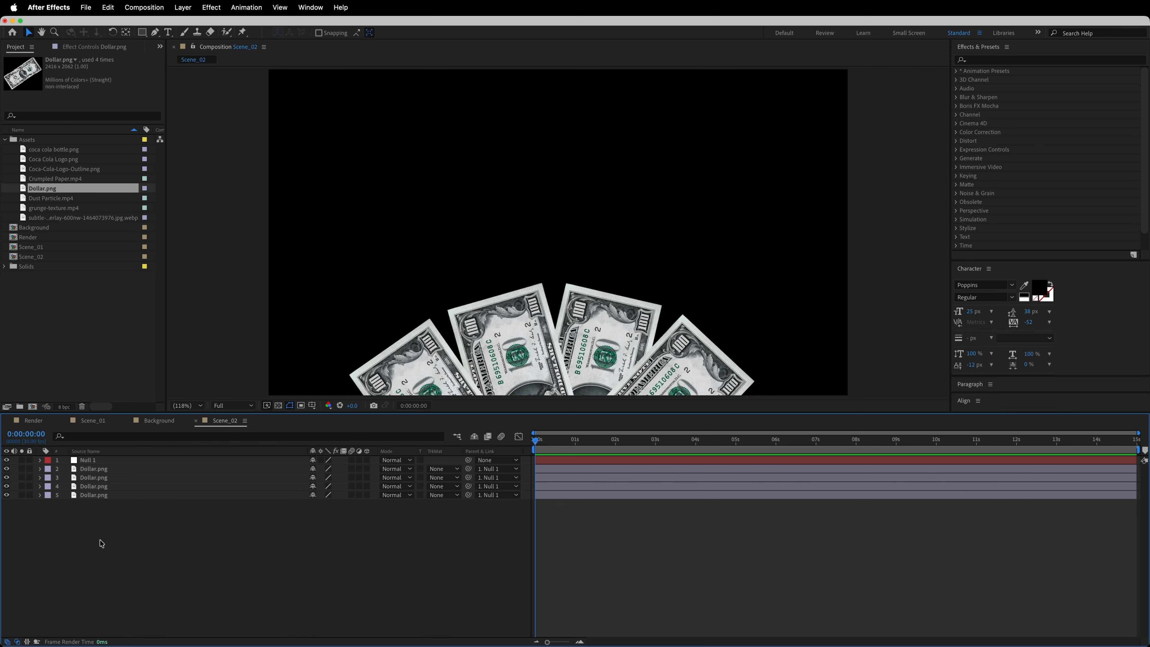
# Duplicate Null 1 and its four Dollar.png layers, and gather the copies as one block below the originals
pyautogui.moveTo(109, 504); pyautogui.dragTo(106, 452)
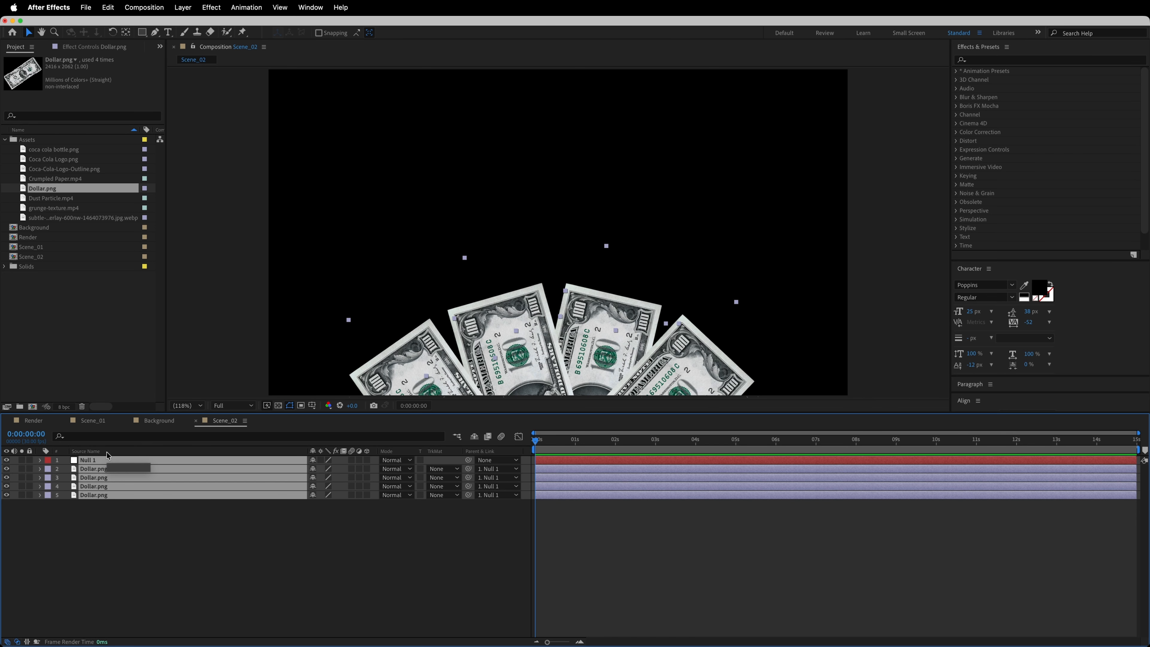
pyautogui.press('super+d')
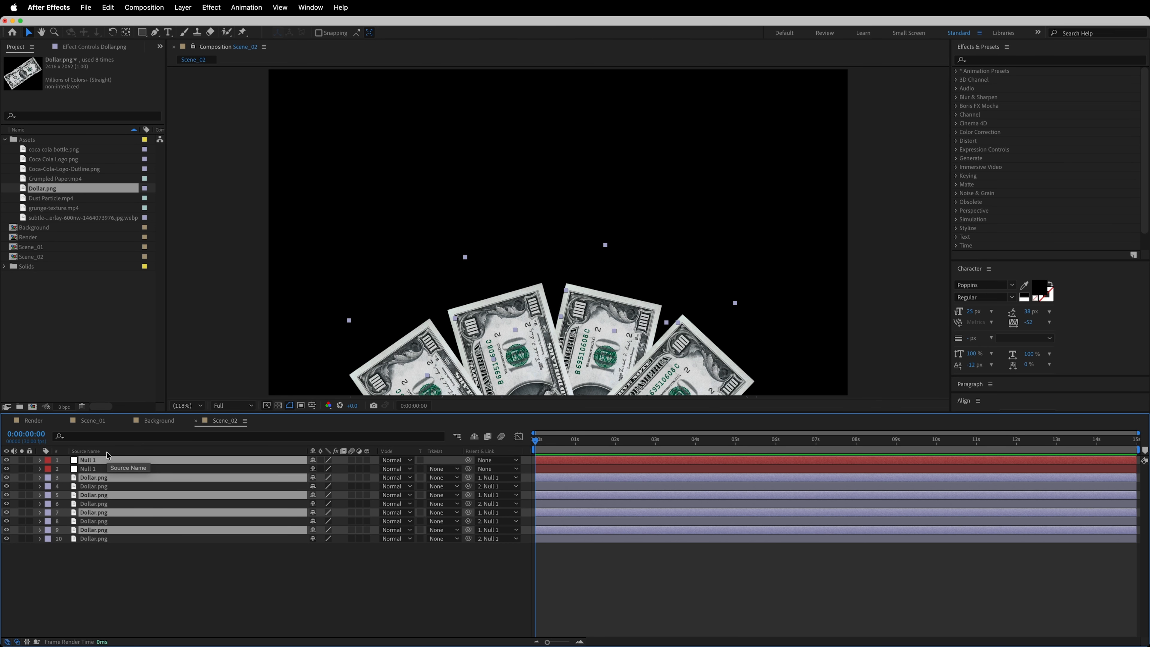
pyautogui.moveTo(104, 479); pyautogui.dragTo(100, 557)
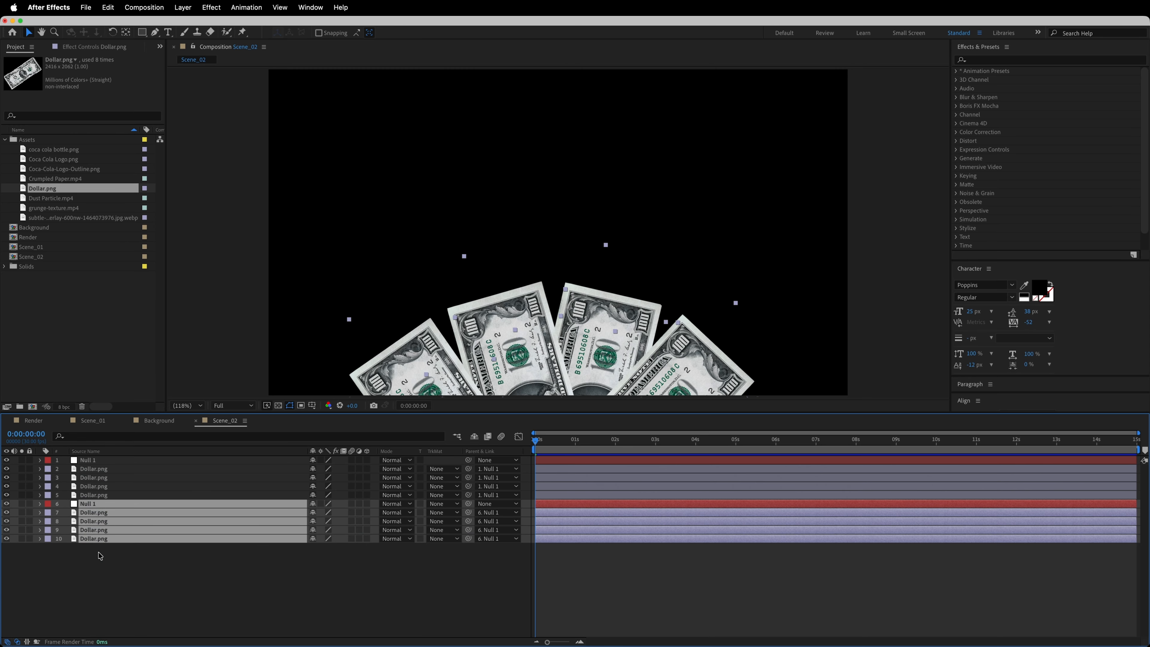
# Label the lower null-and-bills group red and the upper group green
pyautogui.click(46, 504)
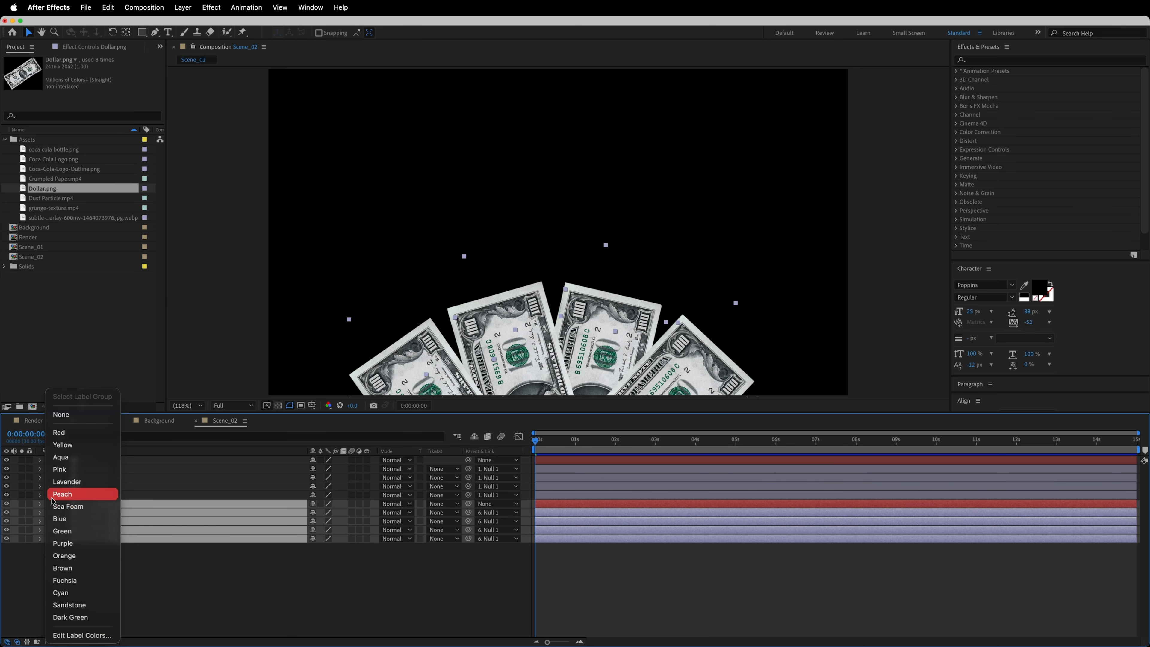
pyautogui.click(59, 432)
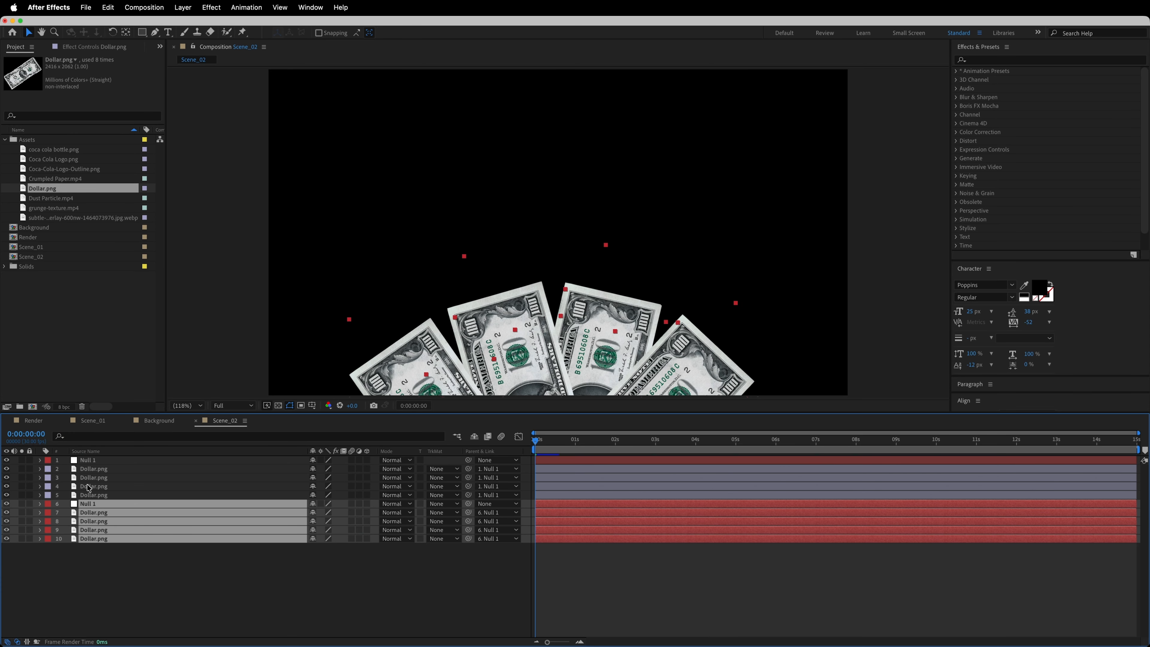
pyautogui.click(101, 495)
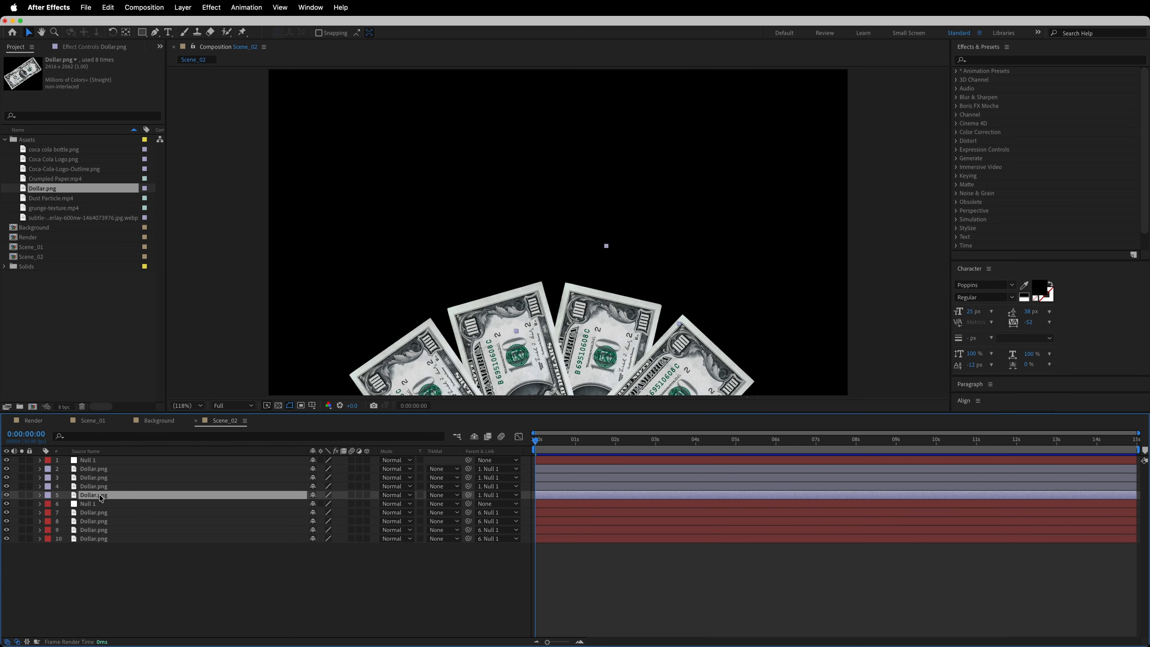
pyautogui.keyDown('shift'); pyautogui.click(109, 461); pyautogui.keyUp('shift')
pyautogui.click(48, 462)
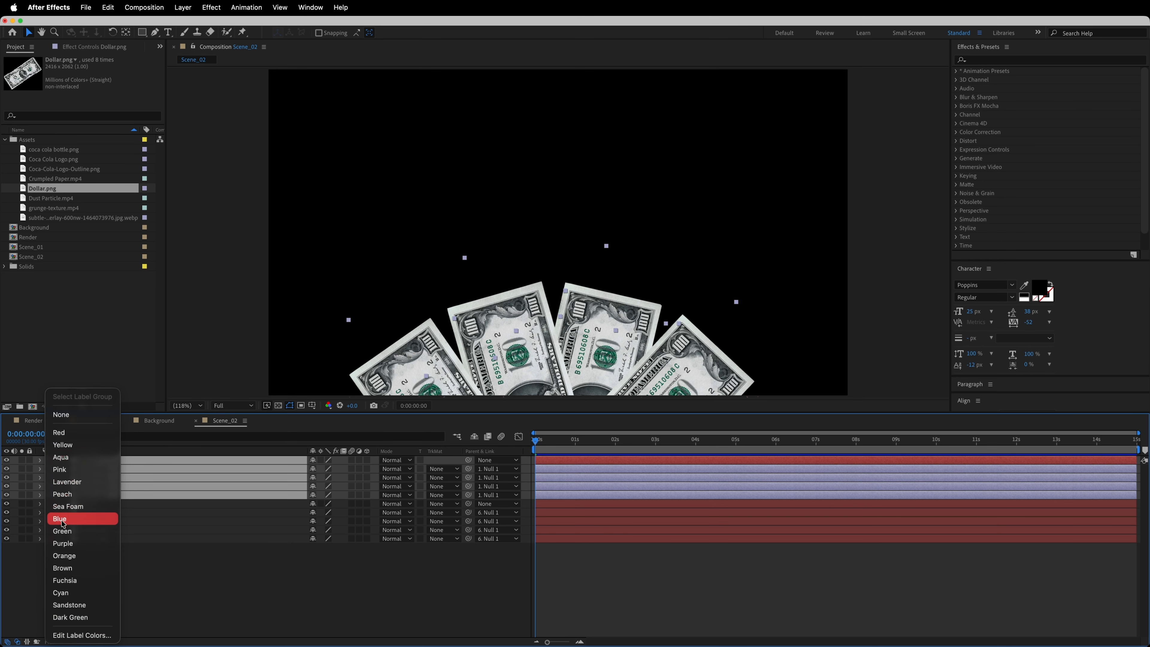
pyautogui.click(69, 532)
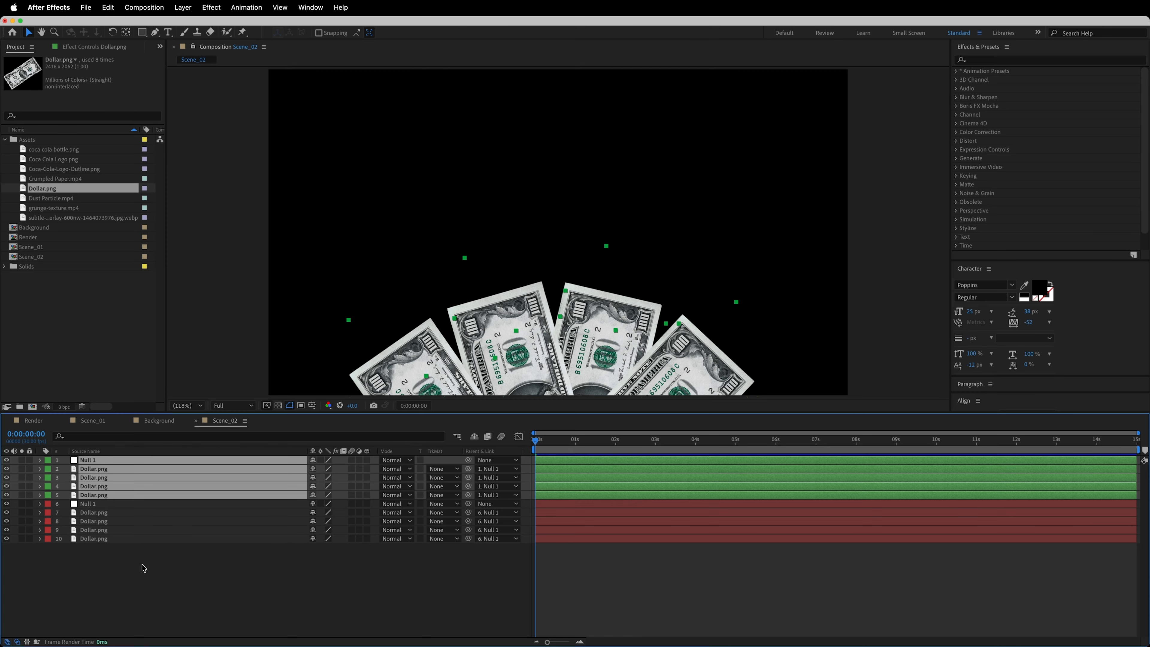
pyautogui.click(143, 564)
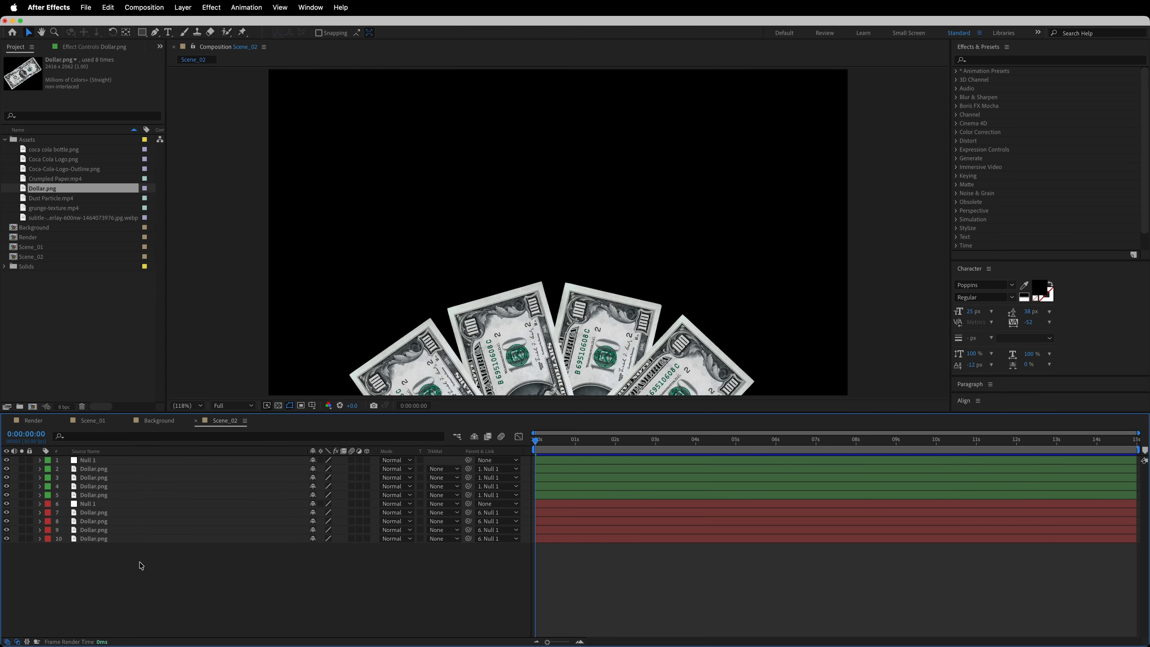
# Flip the green group's Null 1 vertically and raise it to a Y position of about 343
pyautogui.click(100, 461)
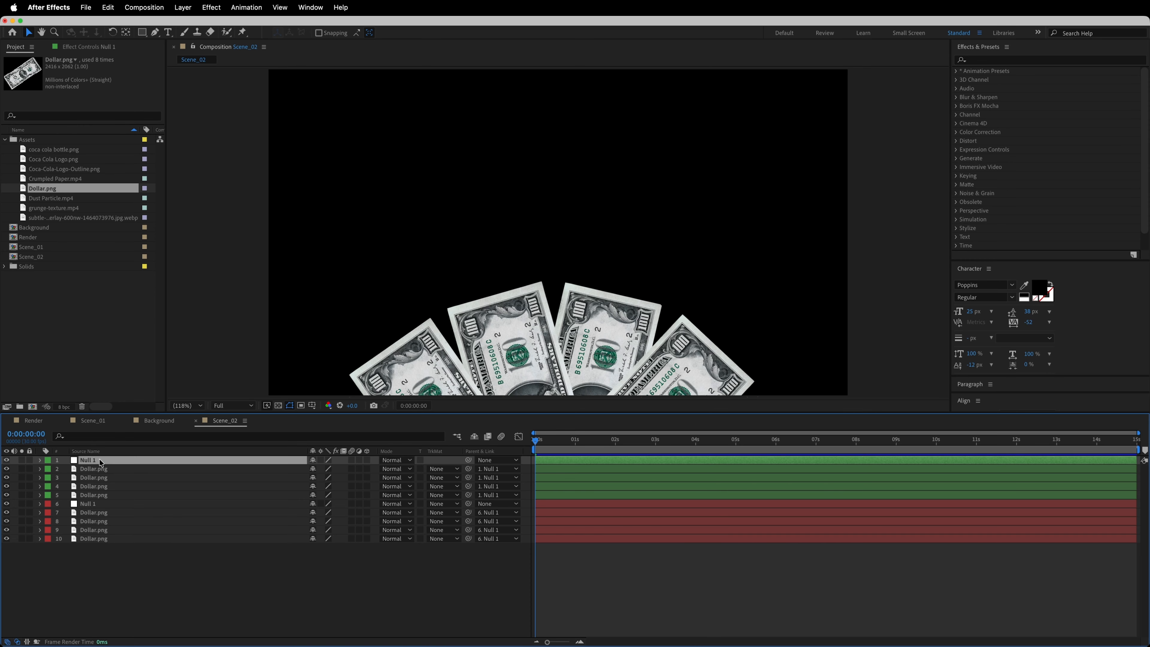
pyautogui.rightClick(99, 459)
pyautogui.moveTo(143, 364)
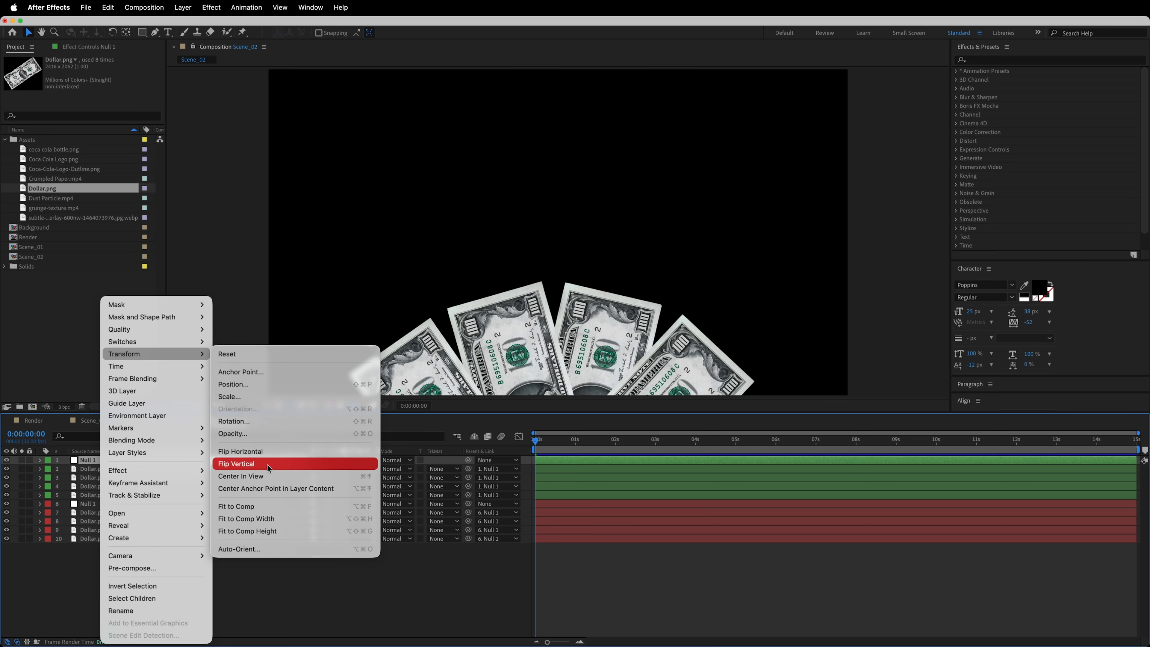
pyautogui.click(267, 465)
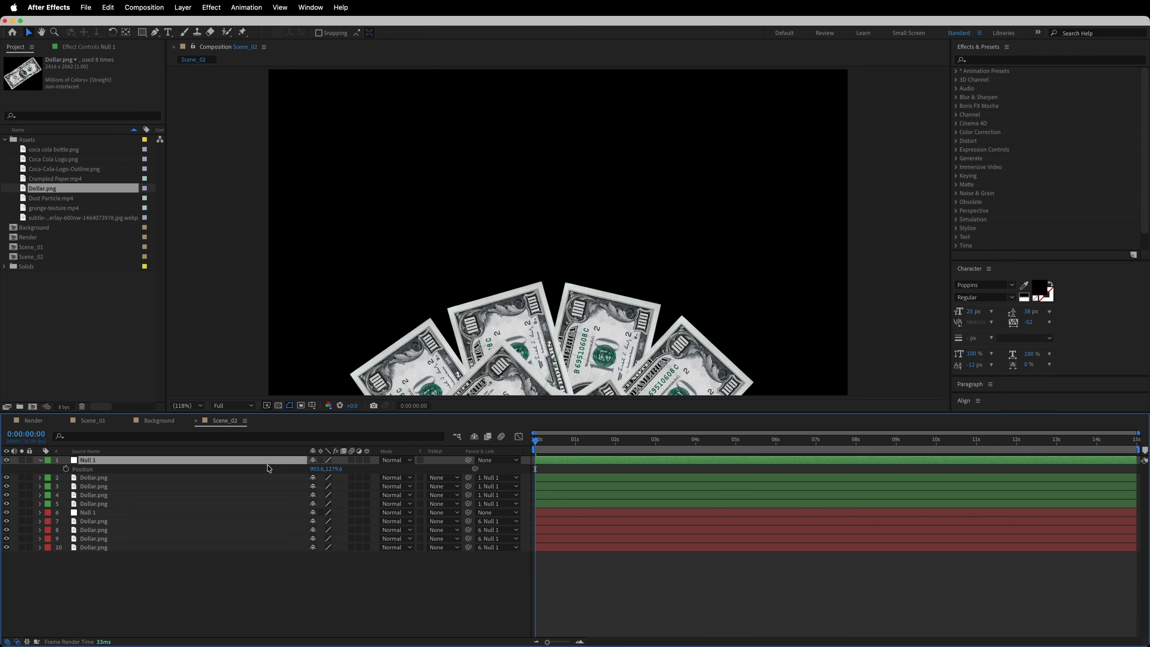
pyautogui.moveTo(334, 469); pyautogui.dragTo(310, 469)
# Set the rotation of the green group's Null 1 to -5°
pyautogui.press('r')
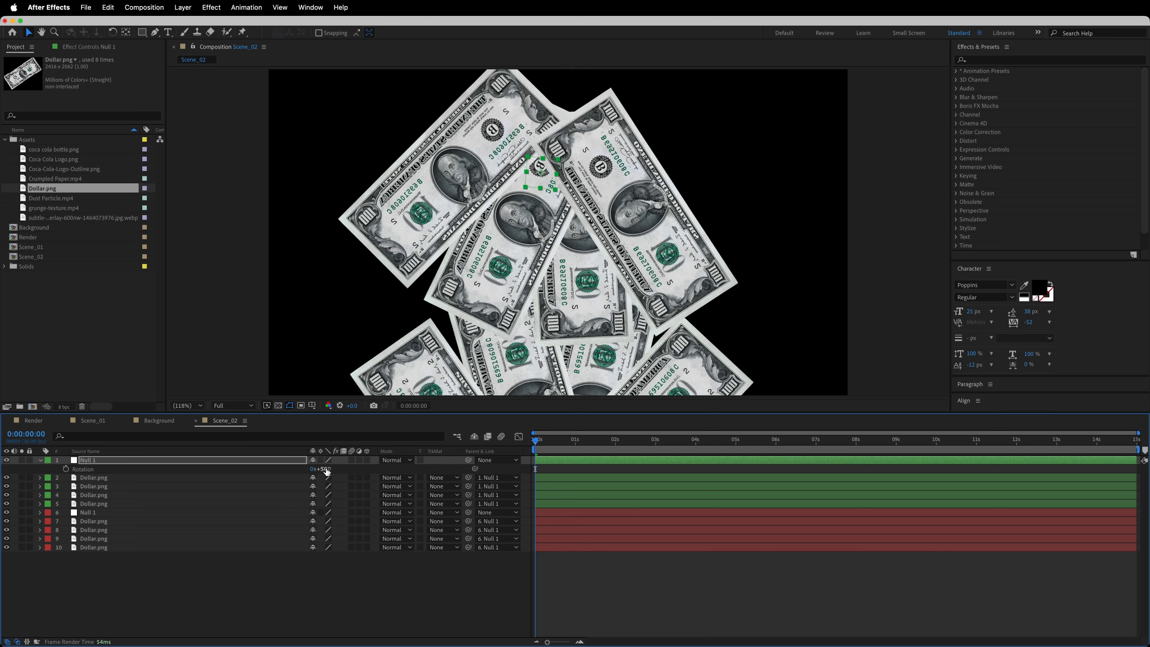
pyautogui.click(326, 470)
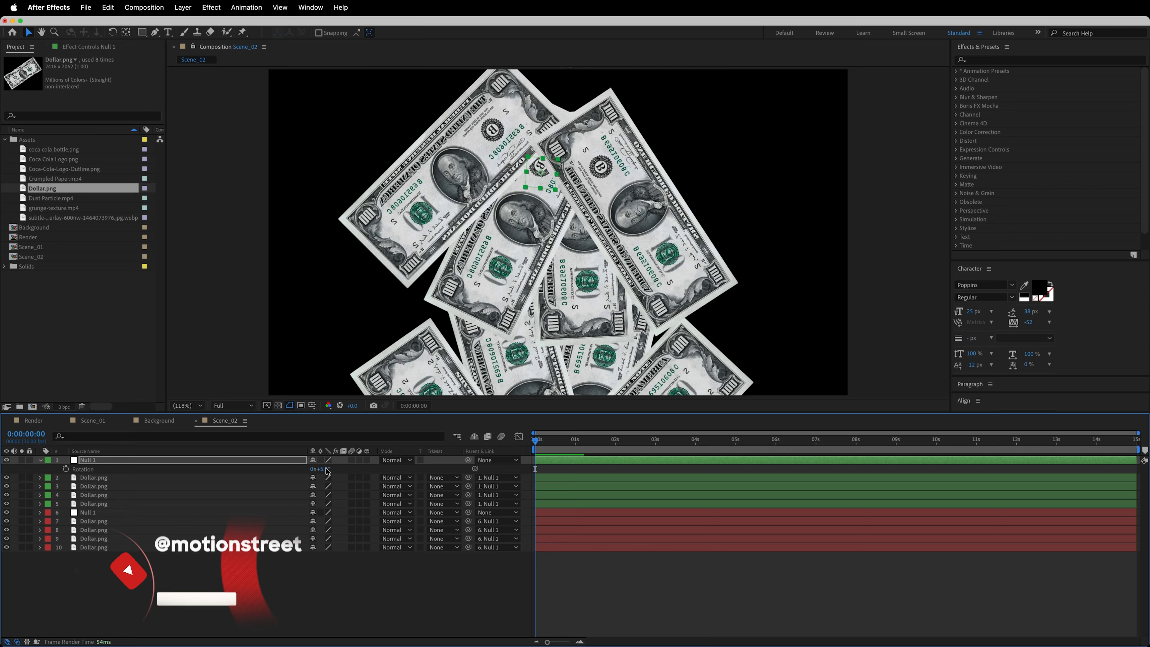
pyautogui.write('-')
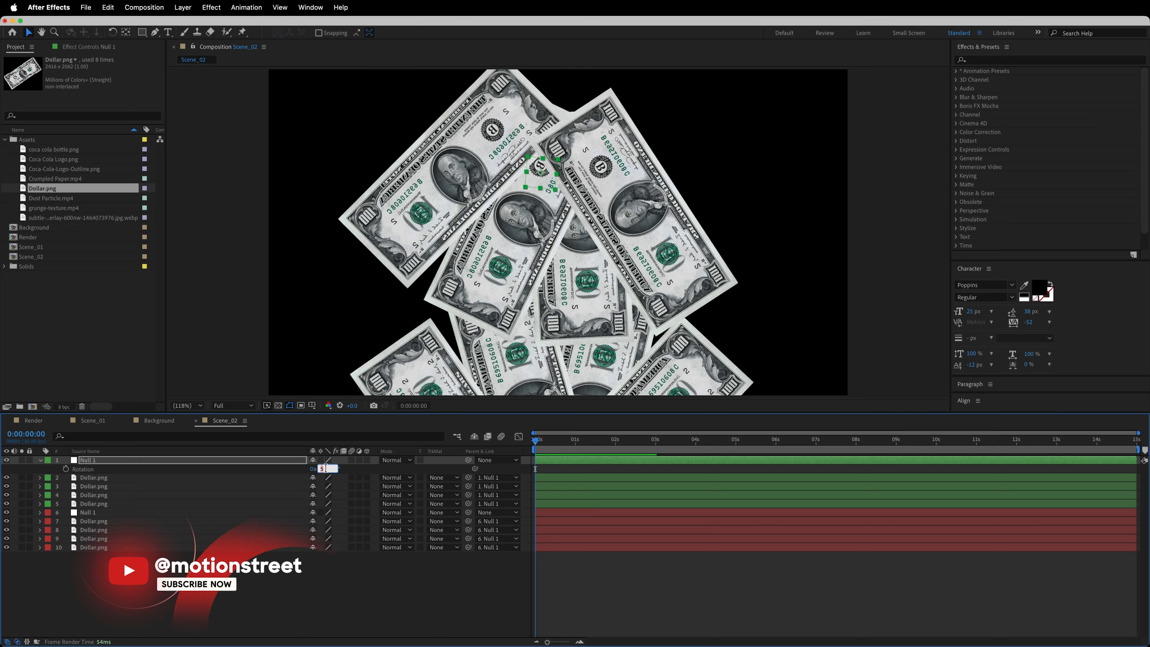
pyautogui.write('5')
pyautogui.press('Return')
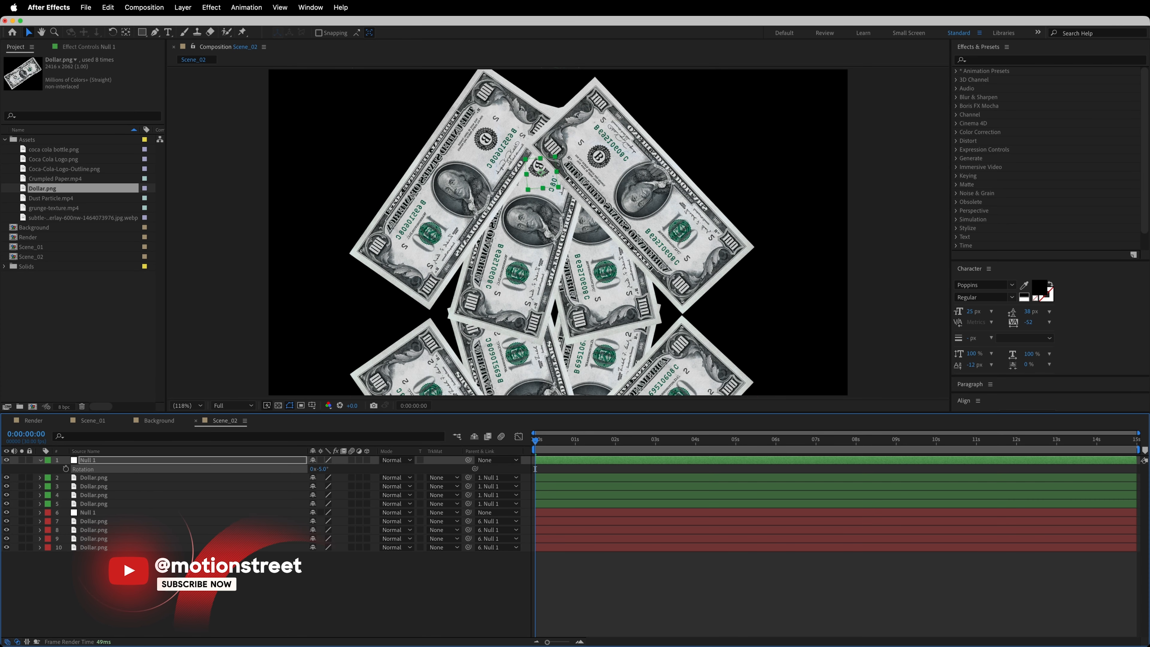
# Raise the green group's Null 1 to a Y position of about -214 and collapse its properties
pyautogui.press('p')
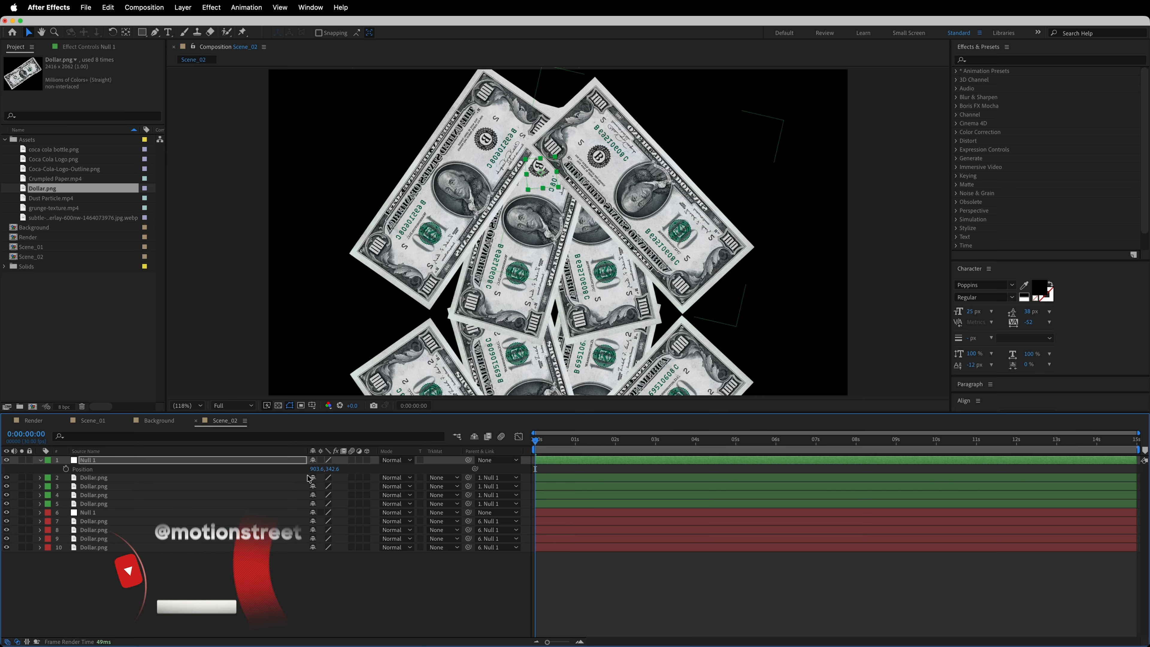
pyautogui.moveTo(332, 469); pyautogui.dragTo(273, 466)
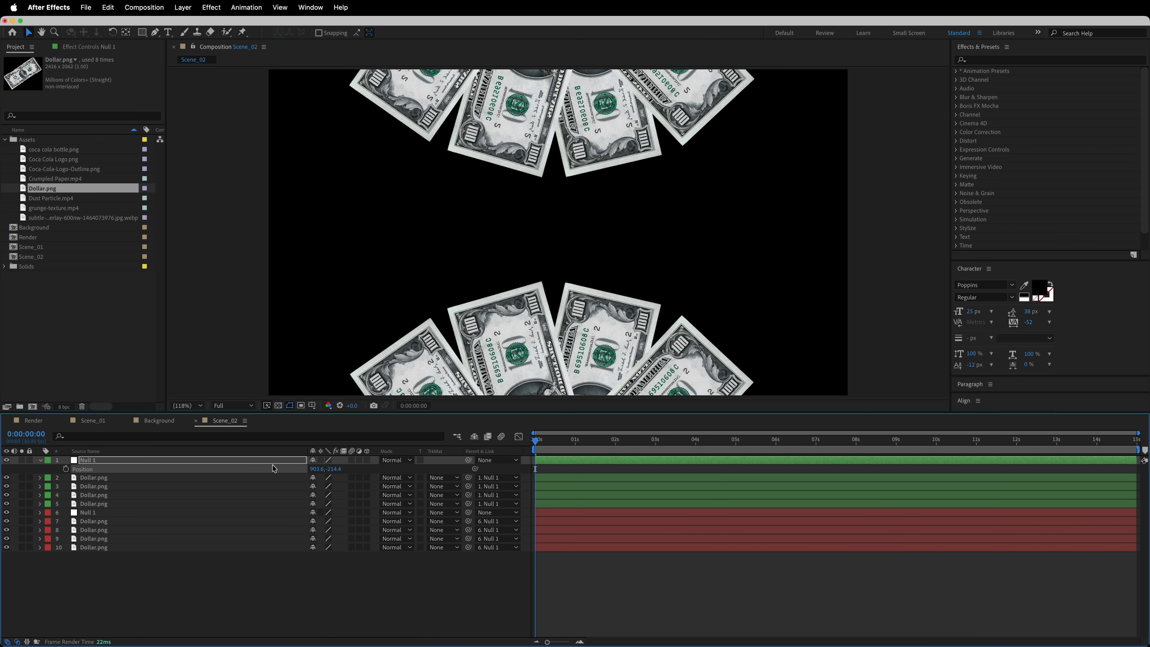
pyautogui.click(41, 459)
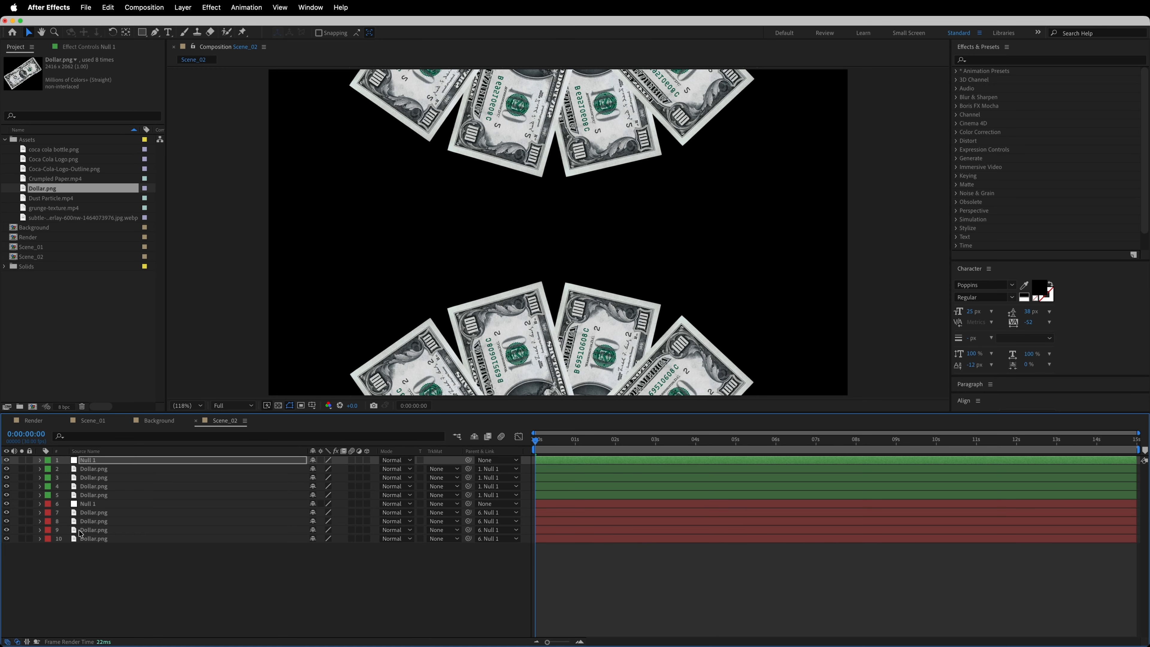
# Move the rightmost bill's Dollar.png layer to the bottom of the green group so it sits behind its neighbours
pyautogui.click(105, 606)
pyautogui.click(104, 514)
pyautogui.moveTo(105, 518)
pyautogui.mouseDown()
pyautogui.moveTo(108, 550)
pyautogui.moveTo(106, 535)
pyautogui.mouseUp()
pyautogui.moveTo(97, 469); pyautogui.dragTo(97, 496)
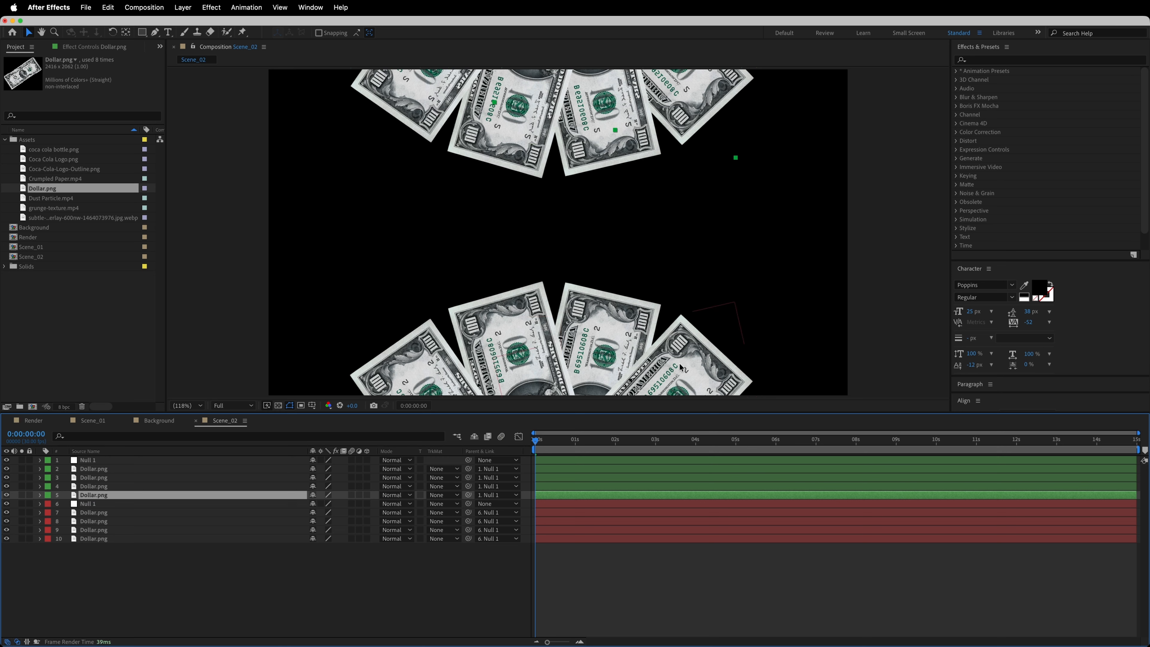
# Place the red group's rightmost bill behind its neighbour by moving its Dollar.png layer to the bottom of that group
pyautogui.click(116, 562)
pyautogui.moveTo(109, 516)
pyautogui.mouseDown()
pyautogui.moveTo(109, 540)
pyautogui.moveTo(116, 515)
pyautogui.mouseUp()
pyautogui.click(105, 531)
pyautogui.click(735, 353)
pyautogui.click(881, 318)
pyautogui.click(673, 385)
pyautogui.moveTo(97, 535); pyautogui.dragTo(99, 550)
pyautogui.click(227, 590)
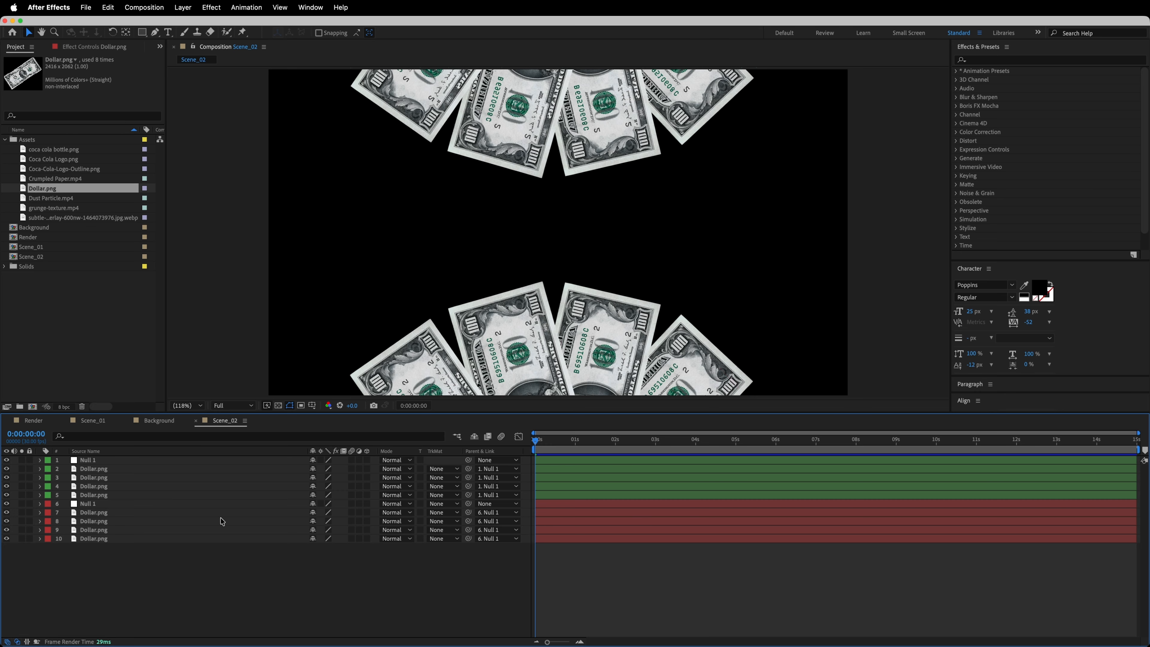
# Move the green group's Null 1 up to a Y position of about -649 and the red group's Null 1 down to about 1970
pyautogui.click(102, 461)
pyautogui.keyDown('super'); pyautogui.click(166, 504); pyautogui.keyUp('super')
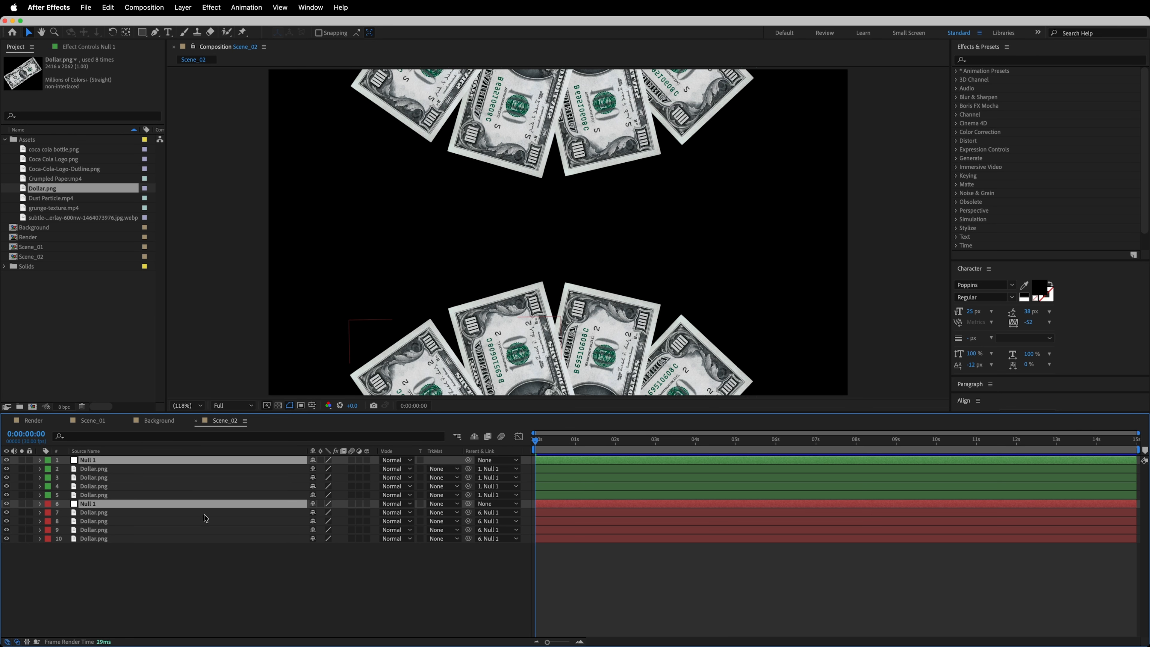
pyautogui.press('p')
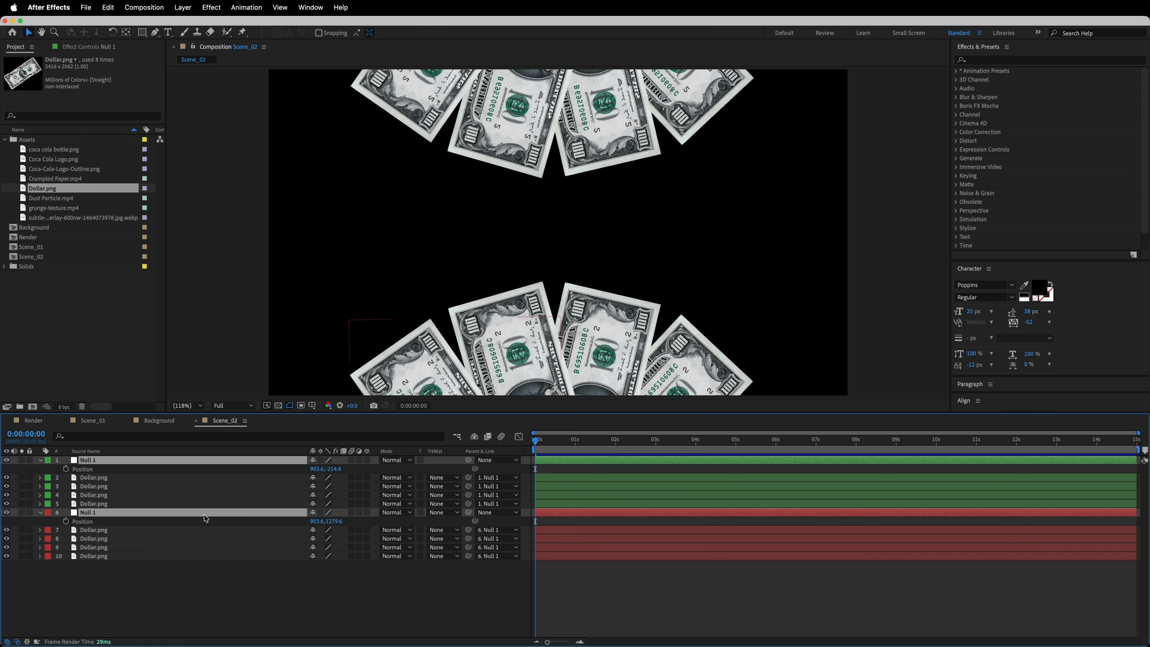
pyautogui.click(336, 584)
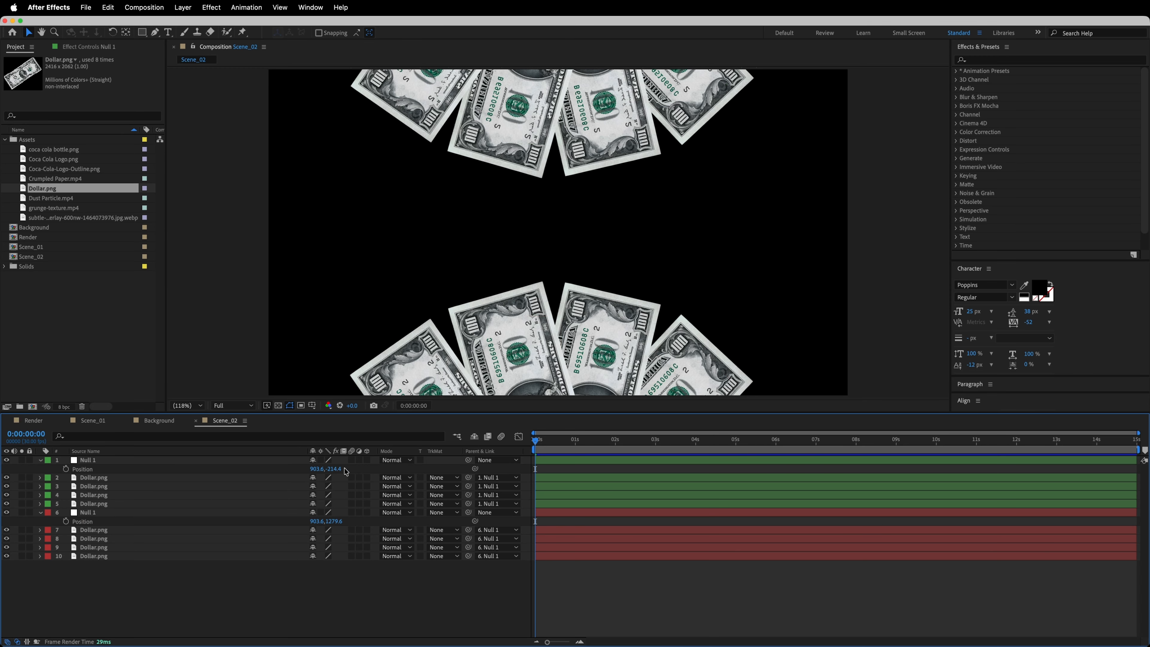
pyautogui.moveTo(336, 469); pyautogui.dragTo(236, 469)
pyautogui.moveTo(332, 524); pyautogui.dragTo(383, 510)
pyautogui.moveTo(534, 442)
pyautogui.mouseDown()
pyautogui.moveTo(551, 442)
pyautogui.moveTo(535, 442)
pyautogui.mouseUp()
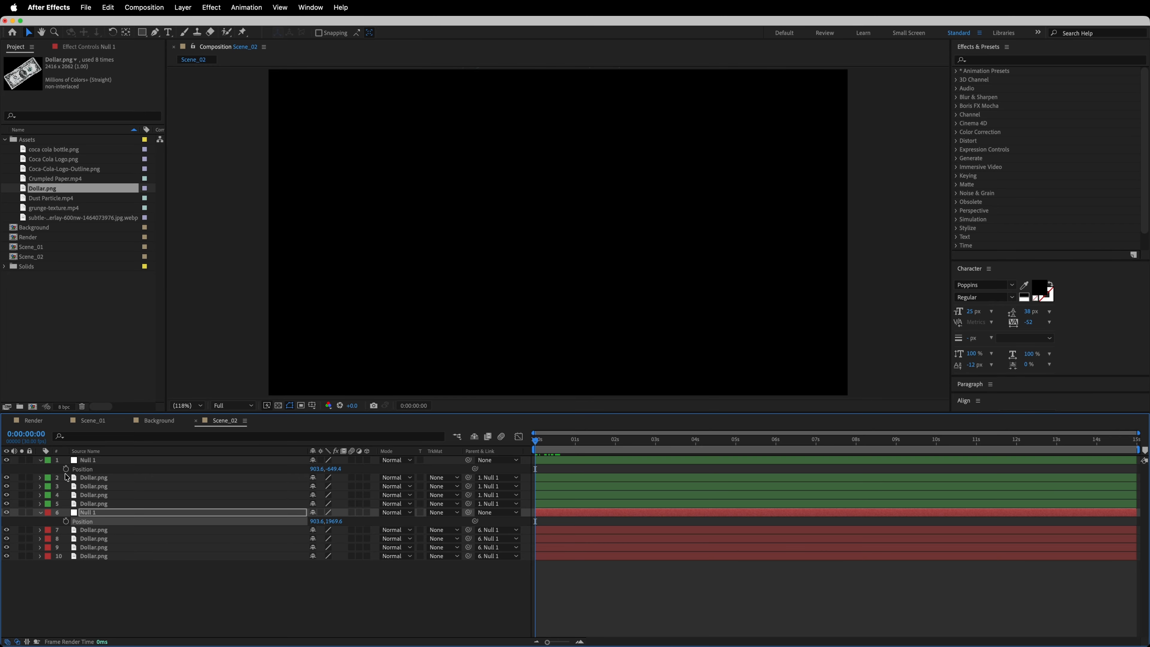
# Start position keyframes on both Null 1 layers at 0:00:00:00
pyautogui.click(66, 473)
pyautogui.click(65, 469)
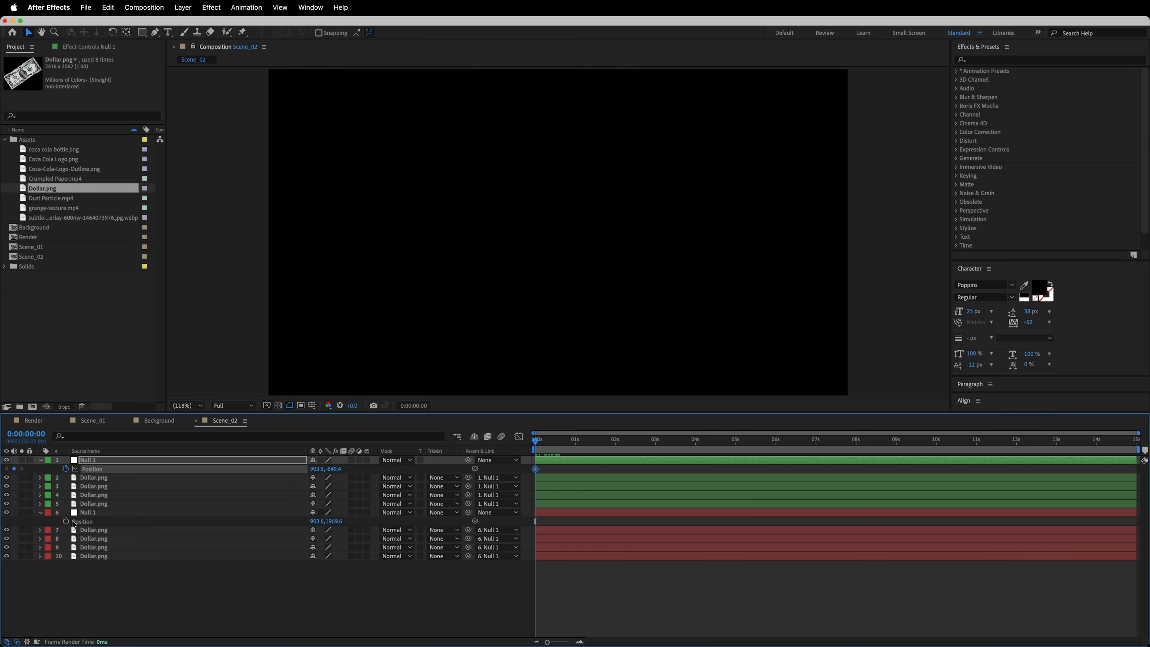
pyautogui.click(66, 521)
# At 0:00:01:00, keyframe the green null's Y position at about -152 and the red null's at about 1232
pyautogui.moveTo(539, 444); pyautogui.dragTo(579, 452)
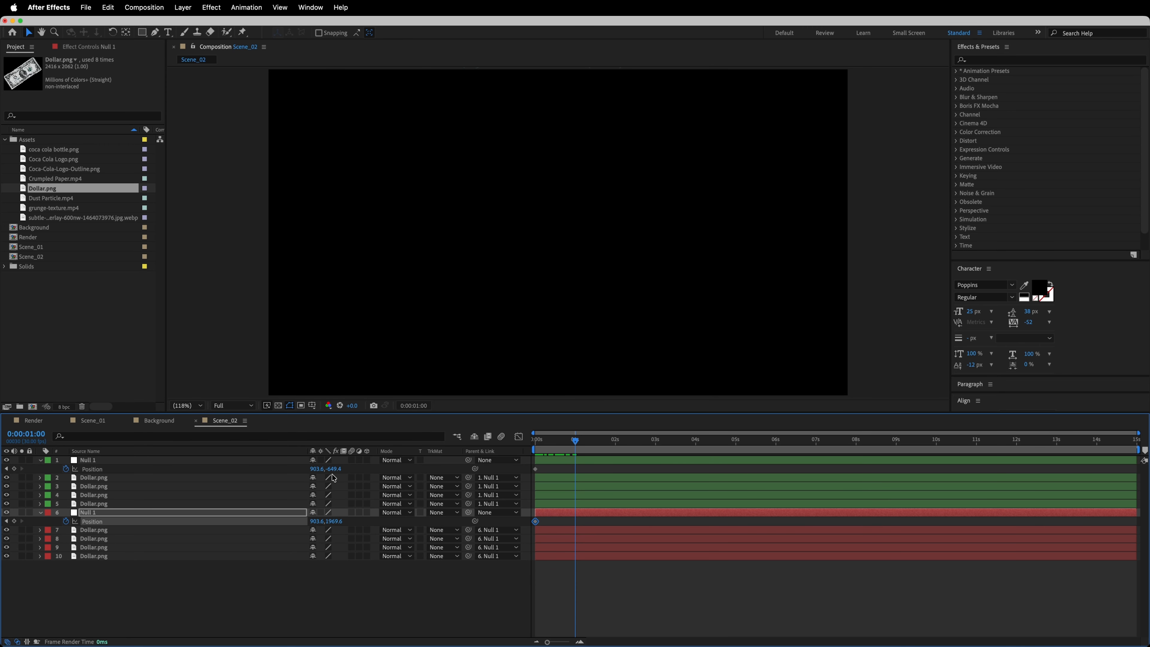
pyautogui.moveTo(334, 469); pyautogui.dragTo(362, 477)
pyautogui.moveTo(329, 521); pyautogui.dragTo(249, 517)
pyautogui.click(249, 517)
pyautogui.moveTo(337, 521); pyautogui.dragTo(331, 520)
pyautogui.moveTo(335, 470); pyautogui.dragTo(330, 469)
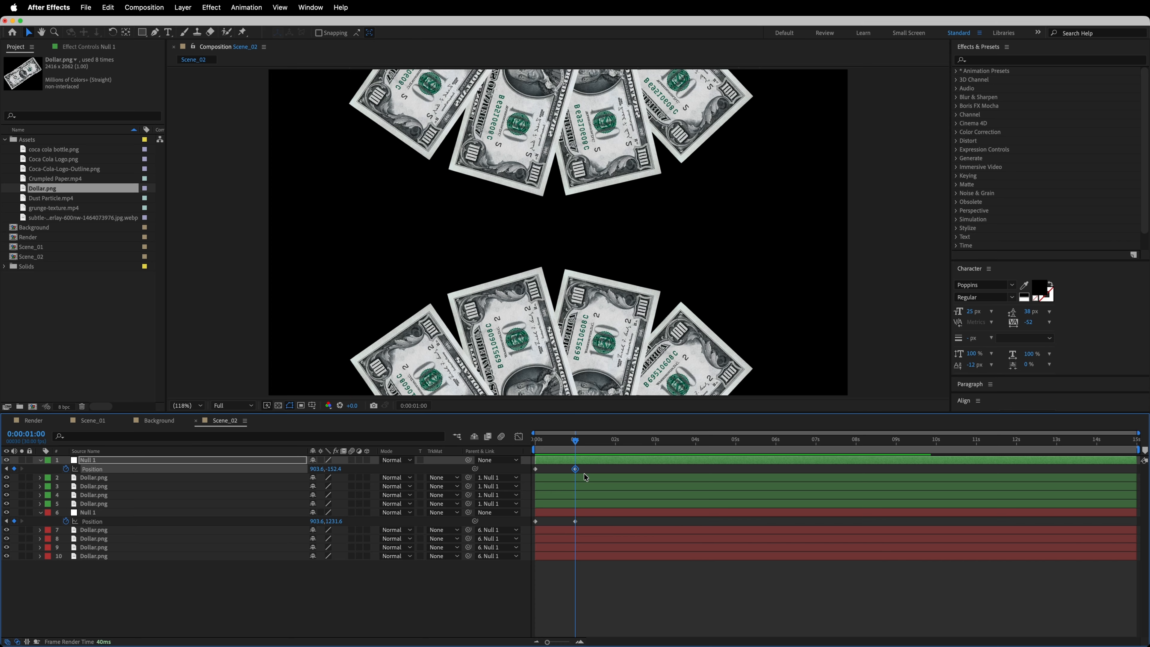
# Easy-ease both nulls' position keyframes and lengthen the ease into the one-second keyframes in the speed graph
pyautogui.moveTo(588, 470); pyautogui.dragTo(531, 528)
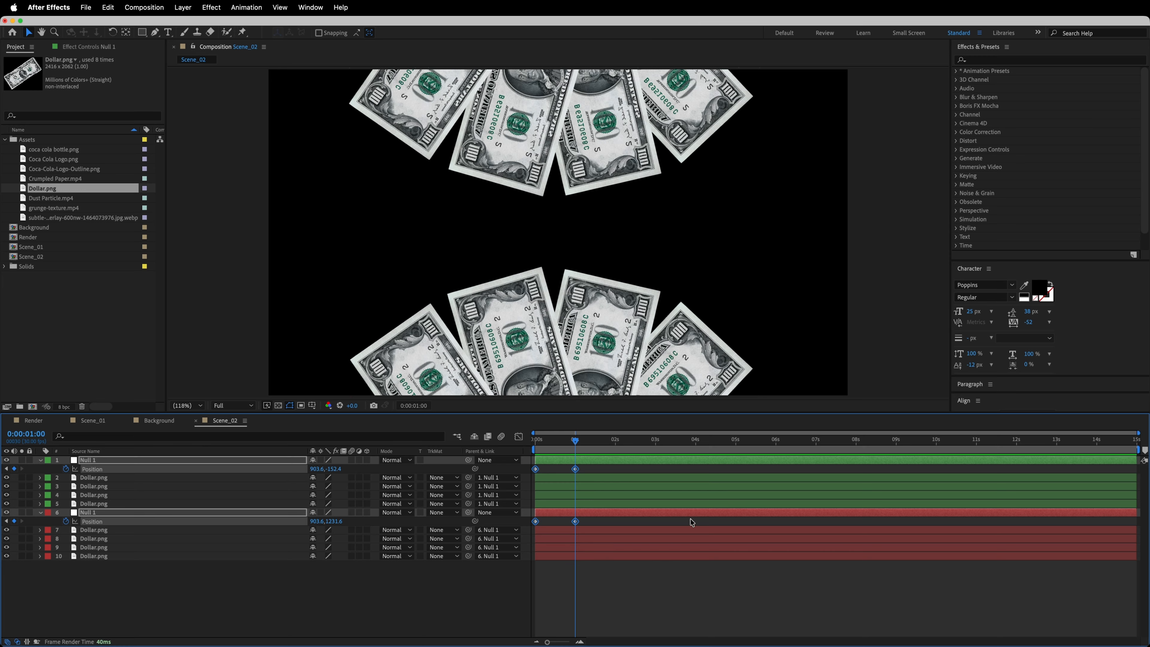
pyautogui.press('F9')
pyautogui.click(519, 437)
pyautogui.moveTo(652, 570); pyautogui.dragTo(606, 642)
pyautogui.click(580, 642)
pyautogui.click(580, 643)
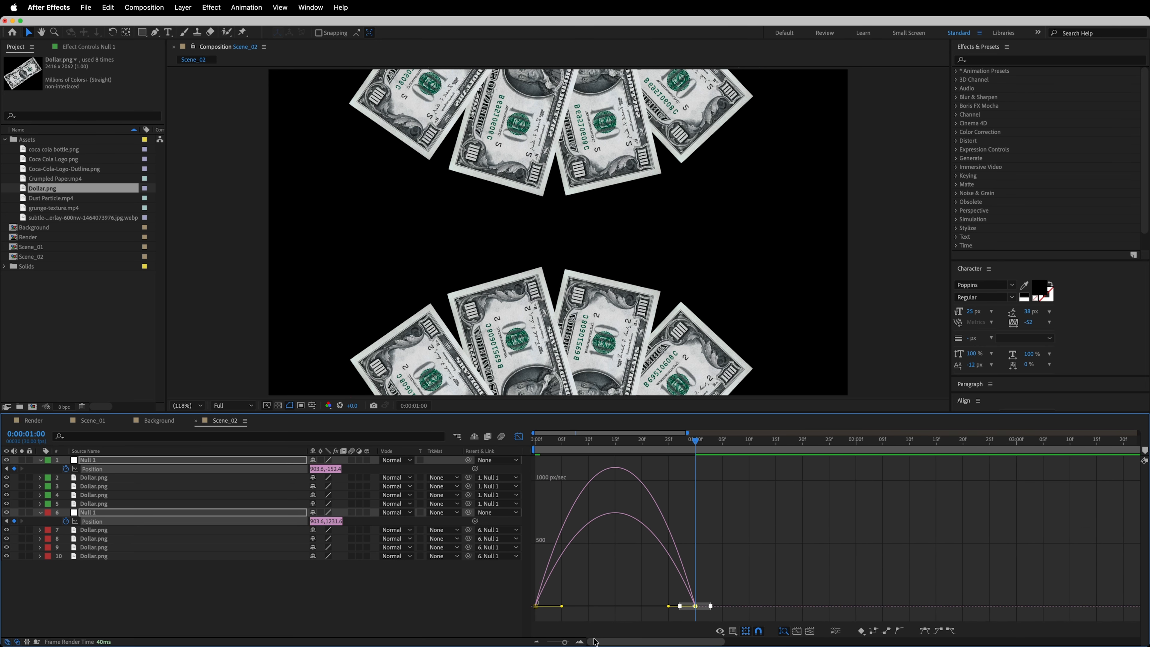
pyautogui.moveTo(722, 581); pyautogui.dragTo(615, 608)
pyautogui.click(519, 437)
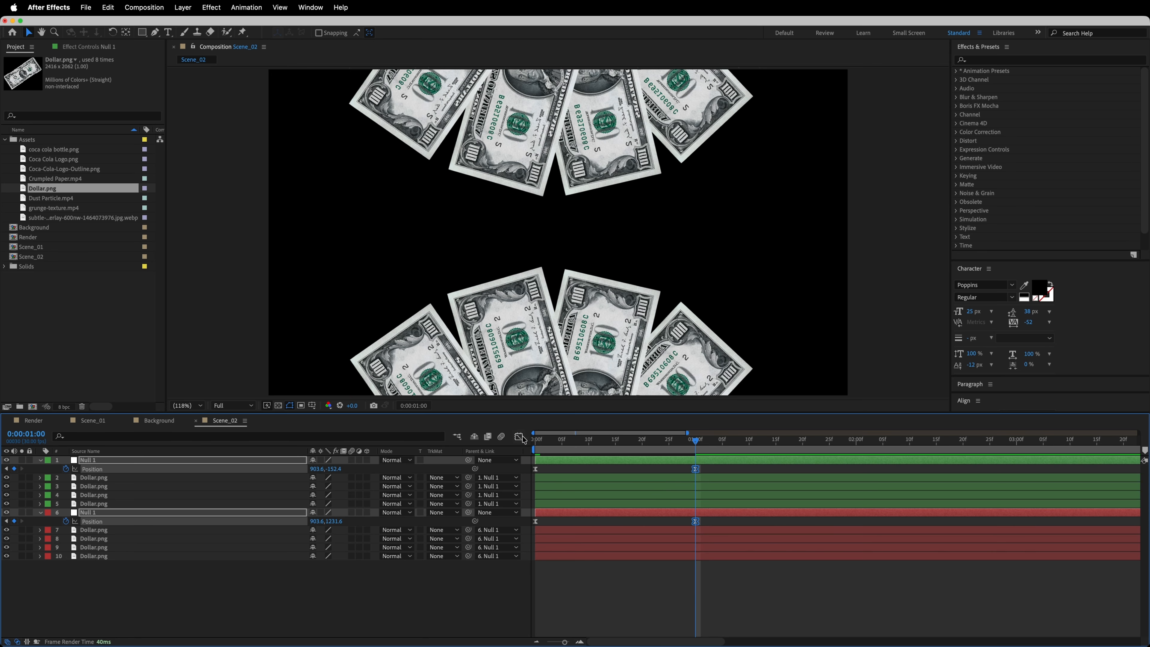
# Enable motion blur for the composition and all ten layers, and collapse the layers' properties
pyautogui.click(501, 436)
pyautogui.moveTo(352, 460); pyautogui.dragTo(352, 566)
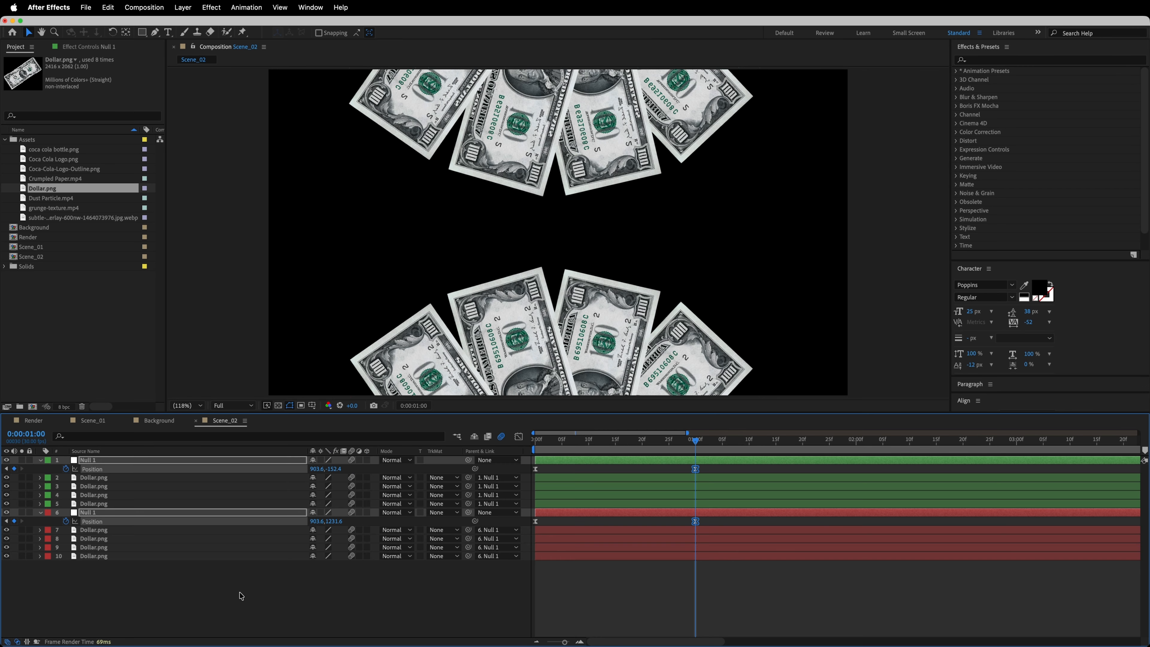
pyautogui.moveTo(172, 584); pyautogui.dragTo(169, 461)
pyautogui.click(198, 576)
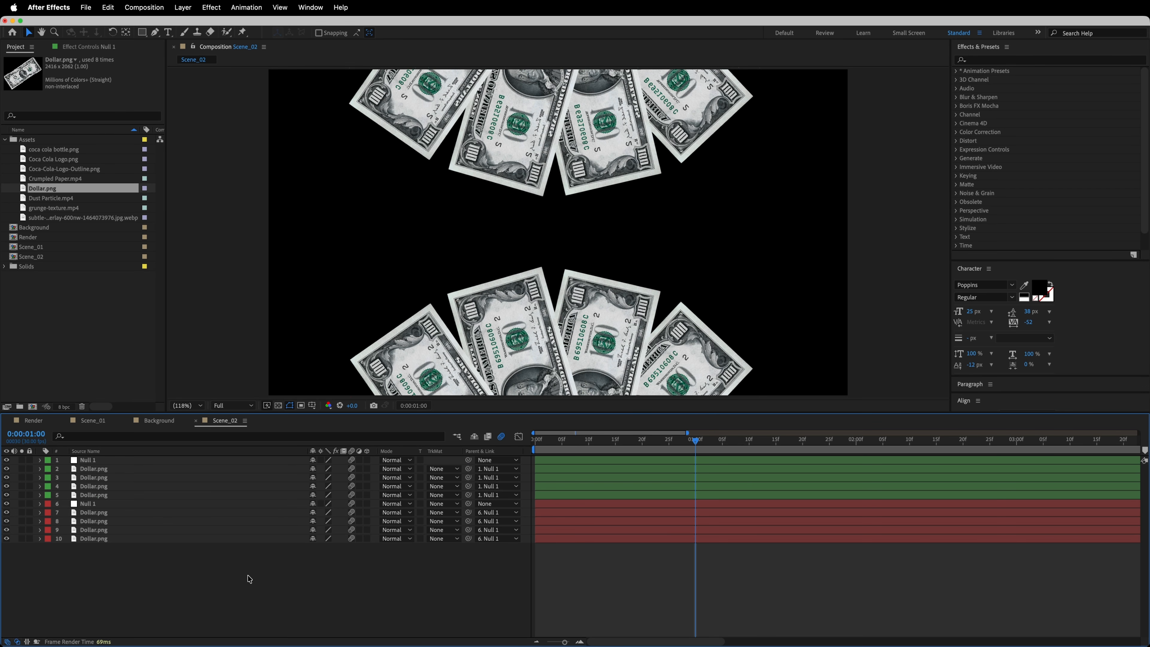
# Preview the entrance of the dollar bill fans from the start of the composition
pyautogui.moveTo(631, 441); pyautogui.dragTo(535, 440)
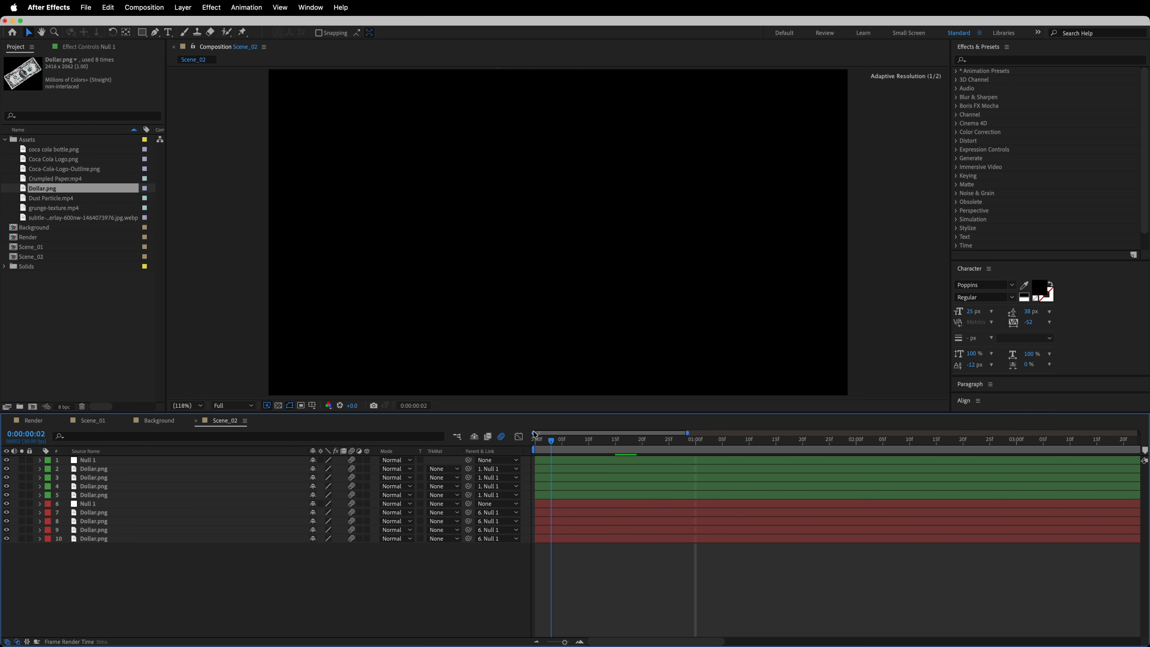
pyautogui.press('space')
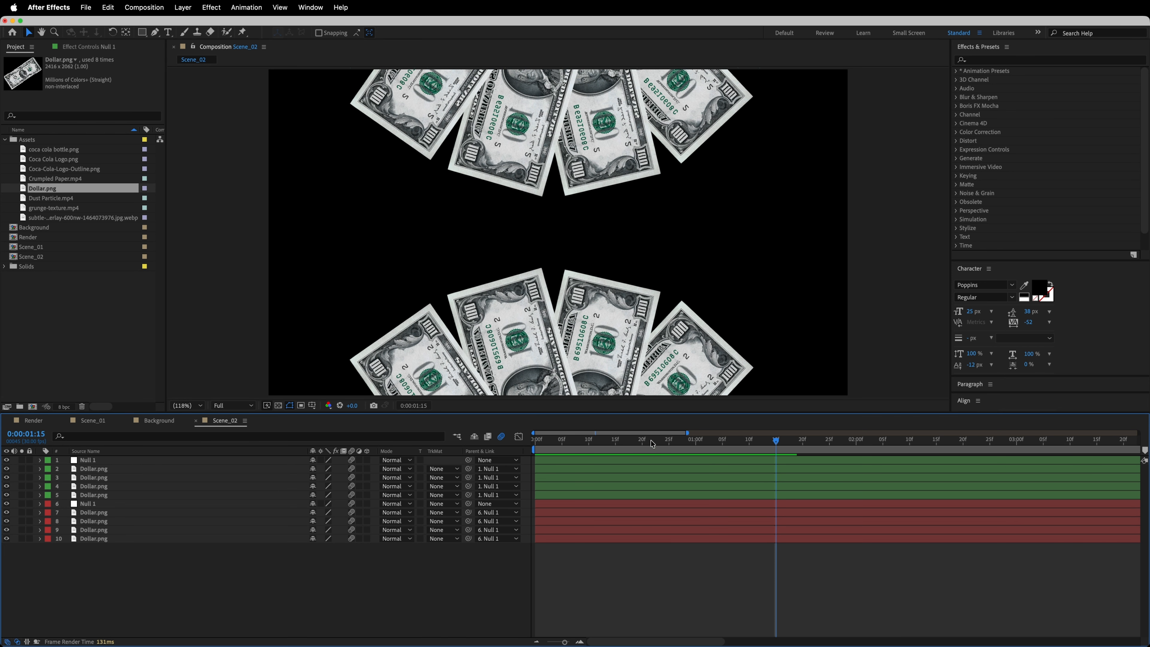
pyautogui.press('space')
# Add position keyframes that hold both Null 1 layers in place at 0:00:01:15
pyautogui.click(123, 469)
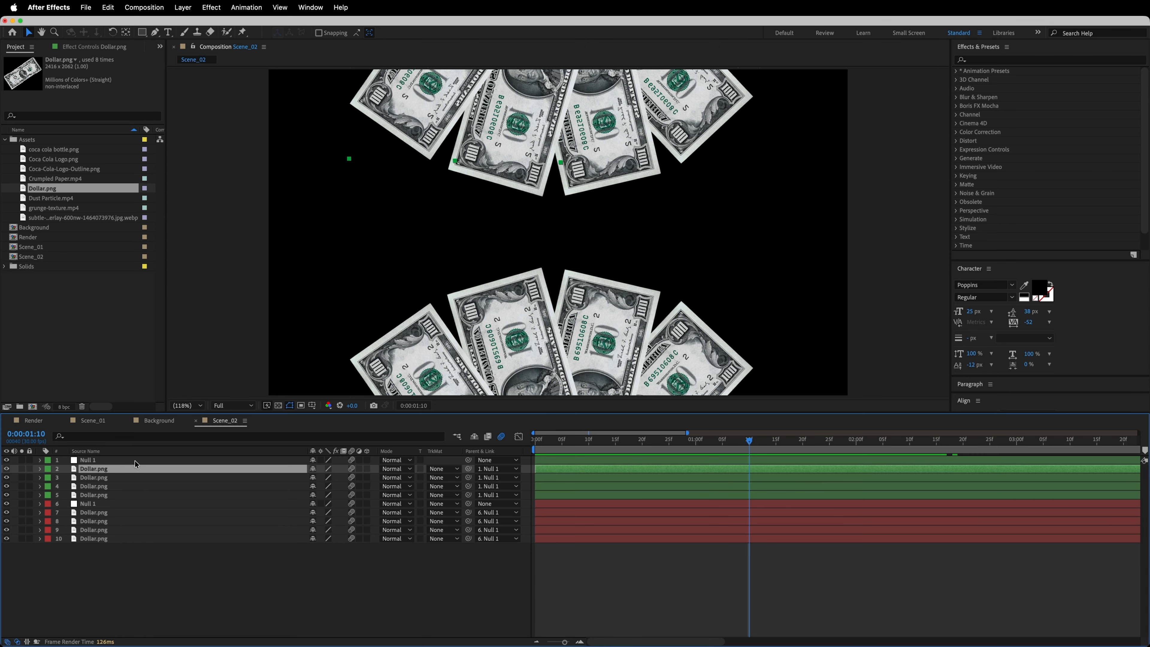
pyautogui.click(135, 460)
pyautogui.keyDown('super'); pyautogui.click(105, 503); pyautogui.keyUp('super')
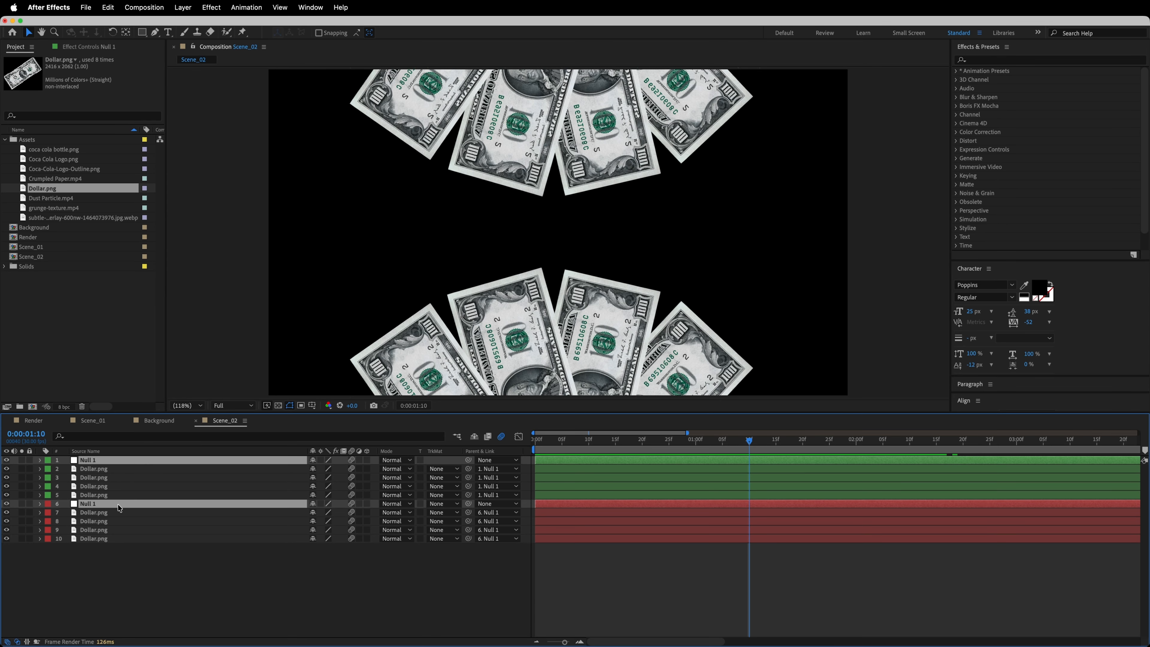
pyautogui.press('p')
pyautogui.moveTo(569, 640); pyautogui.dragTo(534, 641)
pyautogui.moveTo(579, 446); pyautogui.dragTo(596, 444)
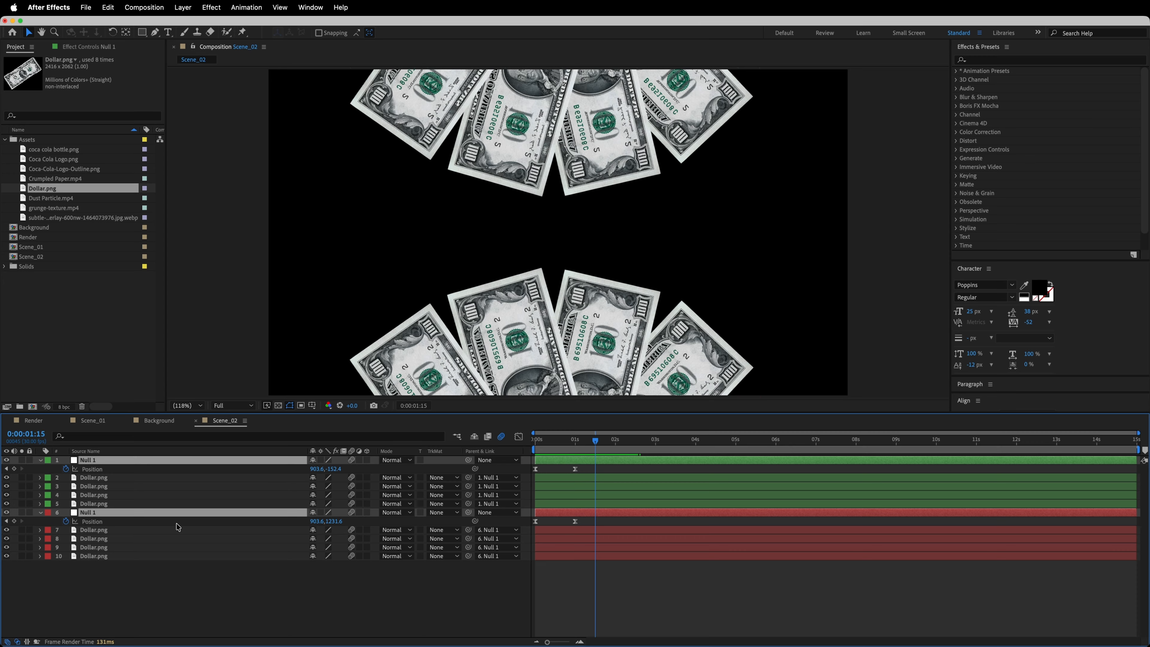
pyautogui.click(15, 521)
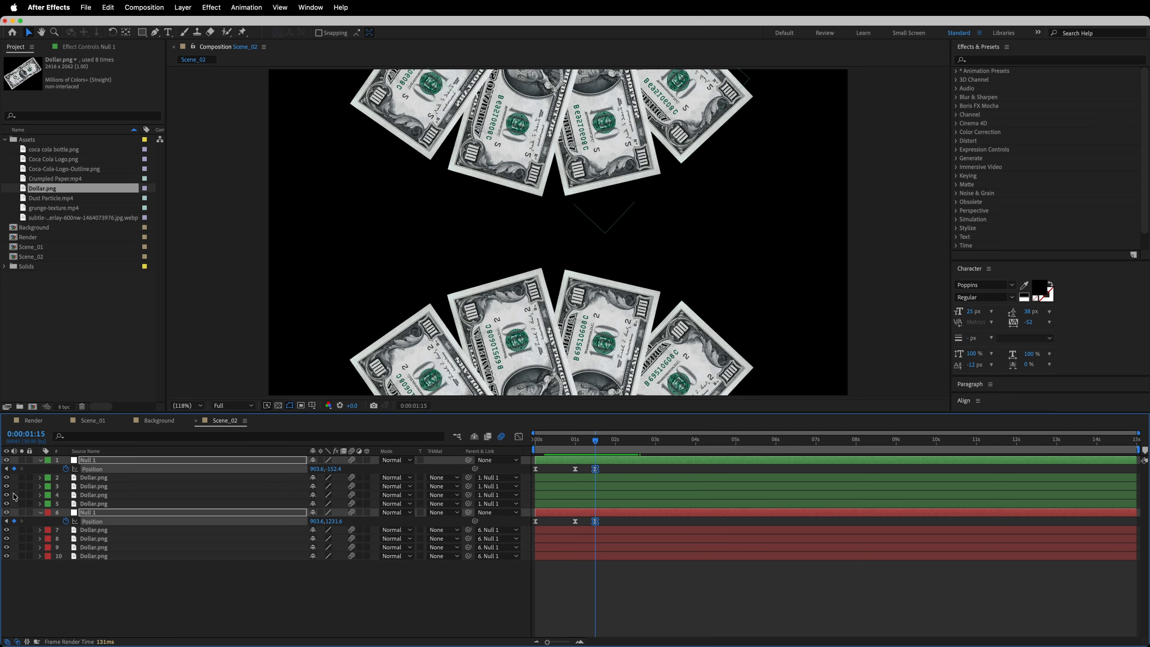
pyautogui.click(14, 469)
# At 0:00:02:15, keyframe the green null's Y position at about -288 and the red null's at about 1364
pyautogui.moveTo(599, 443); pyautogui.dragTo(639, 442)
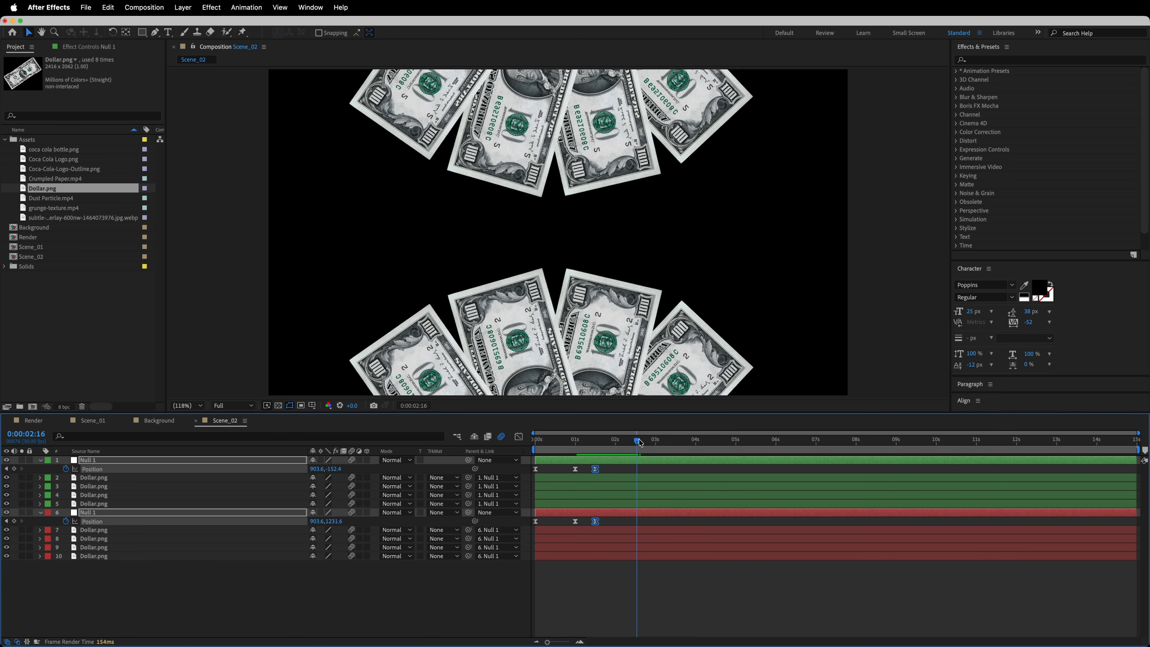
pyautogui.press('pageup')
pyautogui.press('pageup')
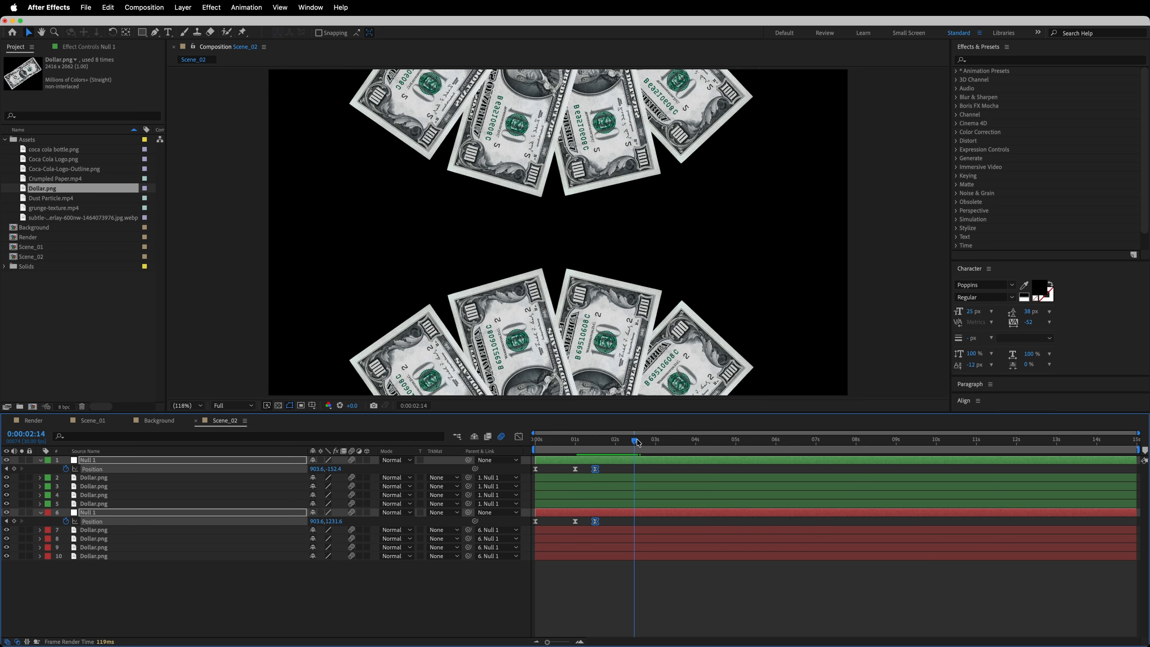
pyautogui.moveTo(637, 438); pyautogui.dragTo(639, 440)
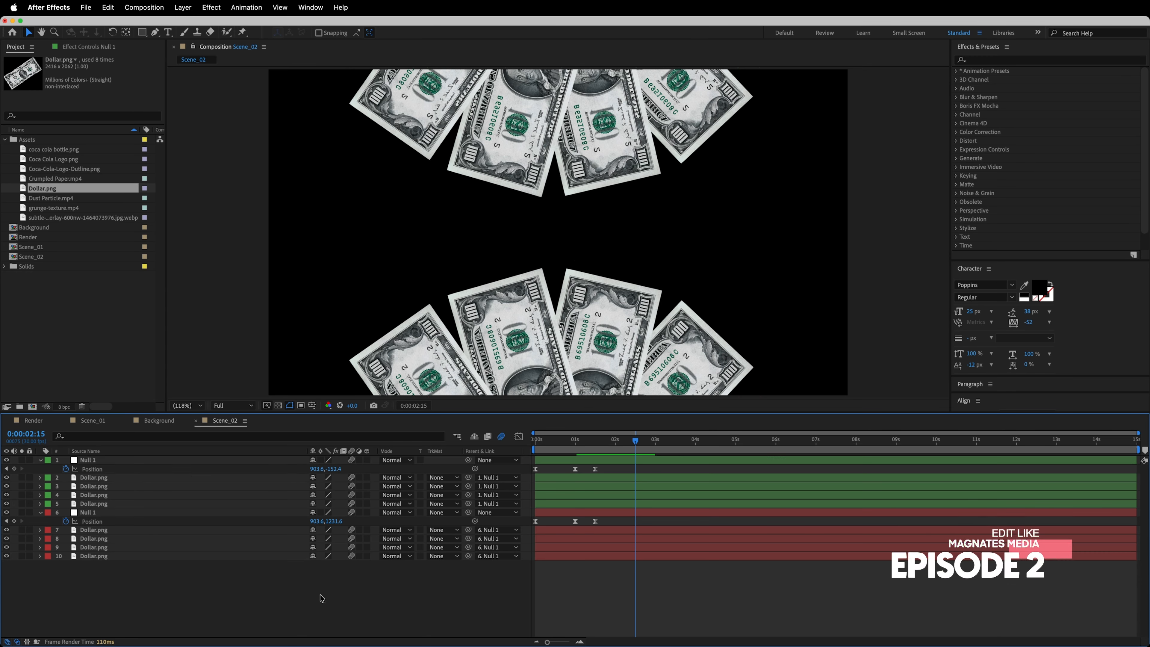
pyautogui.moveTo(335, 470); pyautogui.dragTo(263, 469)
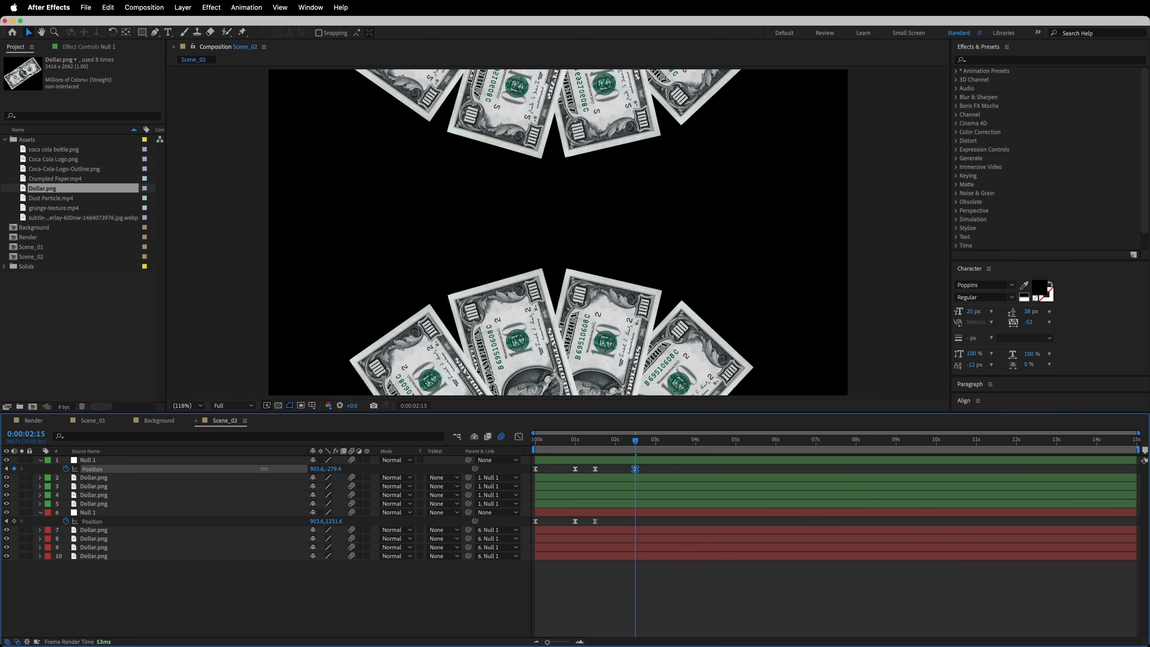
pyautogui.moveTo(336, 522); pyautogui.dragTo(411, 513)
pyautogui.moveTo(334, 469); pyautogui.dragTo(331, 470)
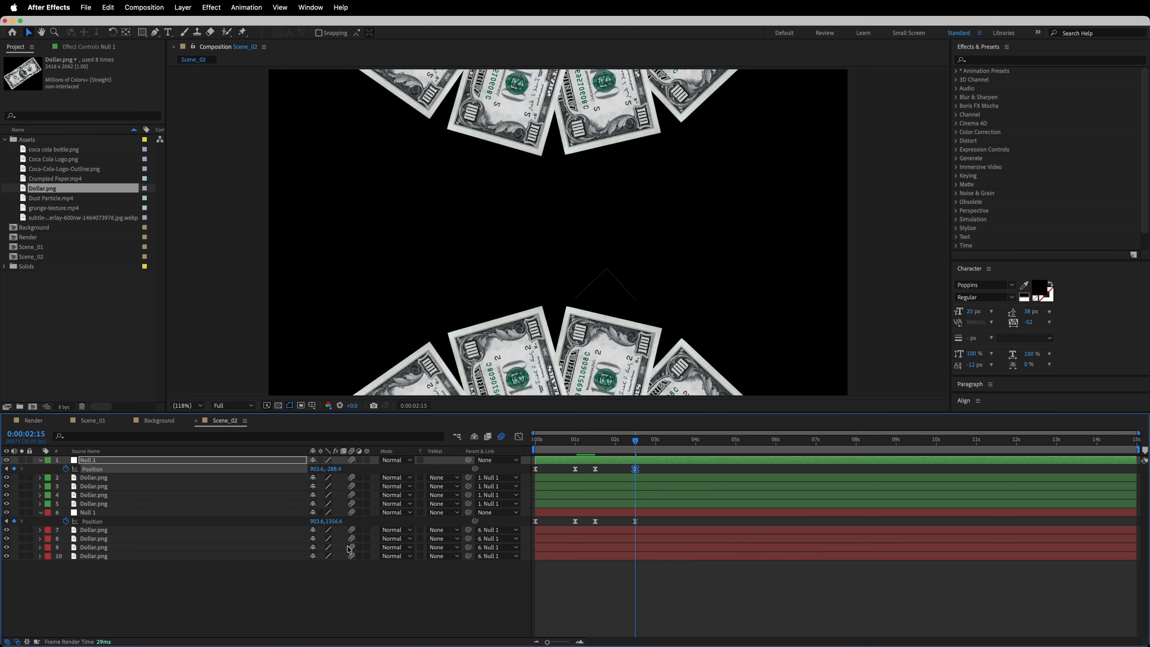
pyautogui.moveTo(338, 521); pyautogui.dragTo(348, 525)
pyautogui.click(349, 605)
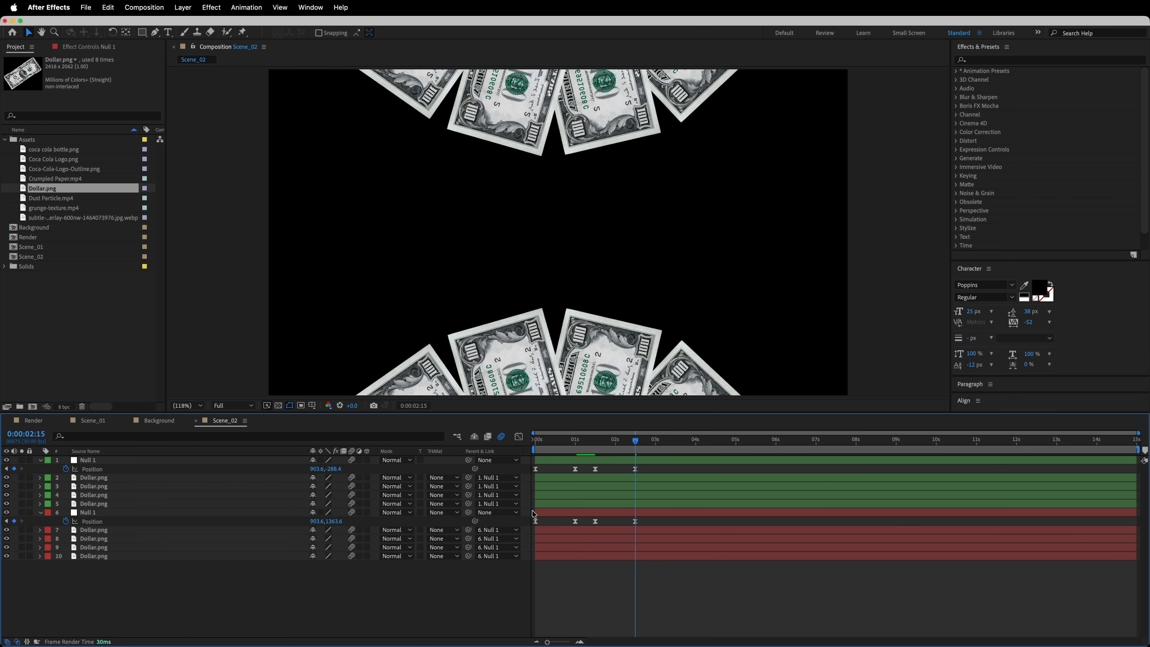
# Reshape the speed graph of both nulls between 0:00:01:15 and 0:00:02:15 into a sharp peak midway with long eases
pyautogui.moveTo(656, 477); pyautogui.dragTo(593, 527)
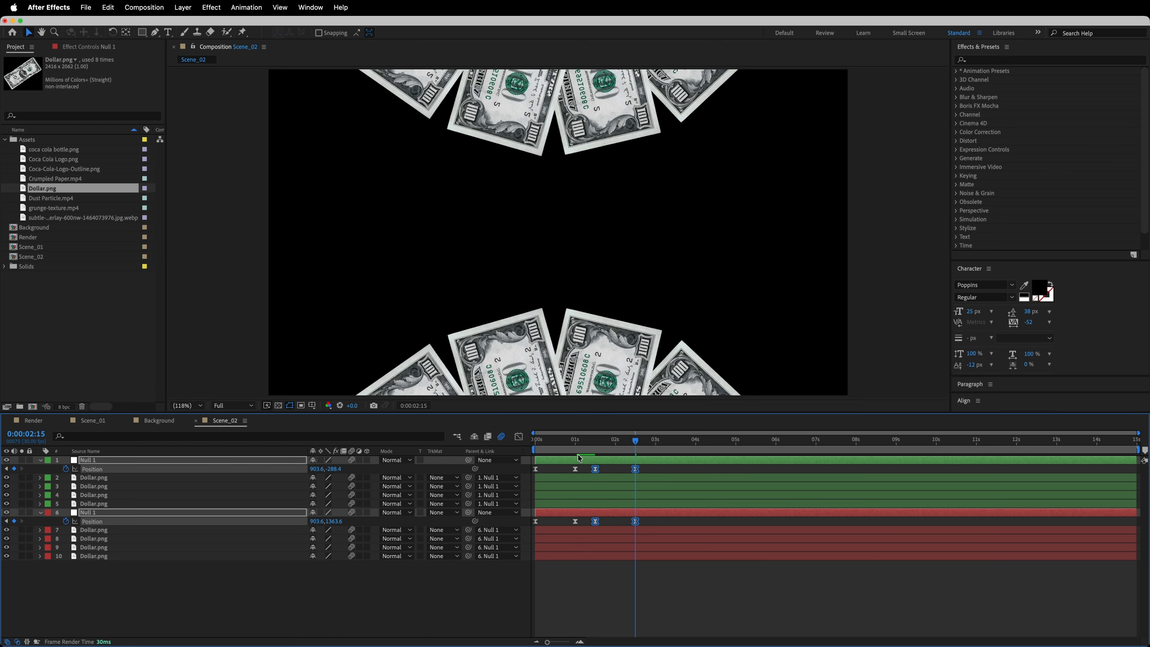
pyautogui.click(519, 436)
pyautogui.click(581, 641)
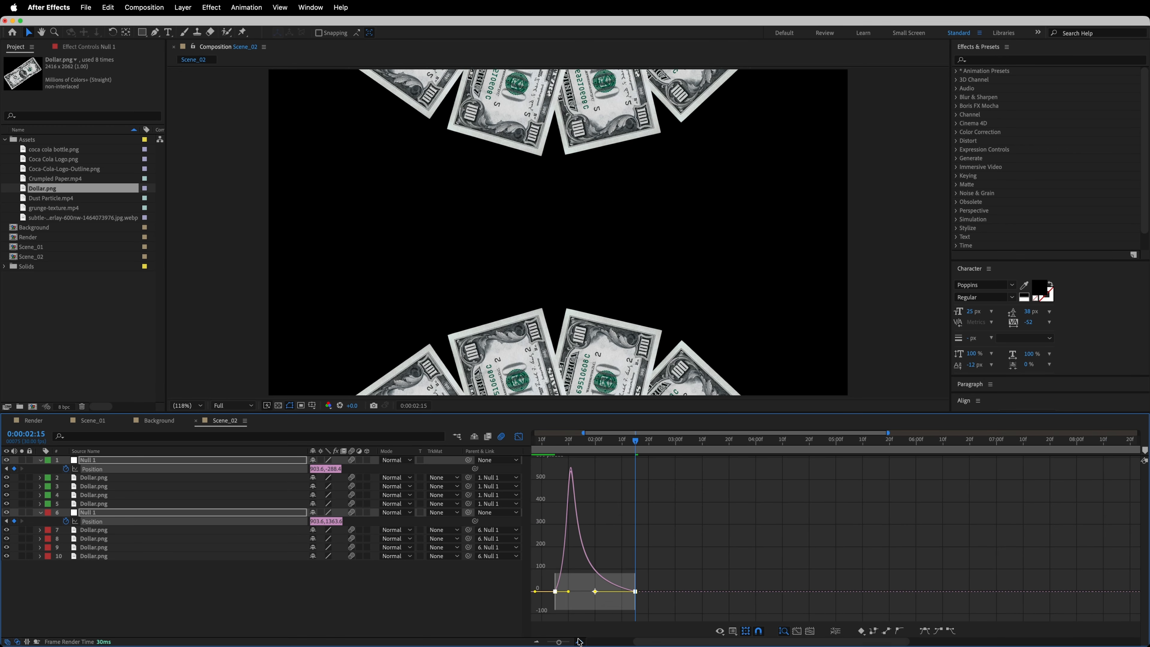
pyautogui.click(581, 641)
pyautogui.moveTo(679, 642); pyautogui.dragTo(635, 641)
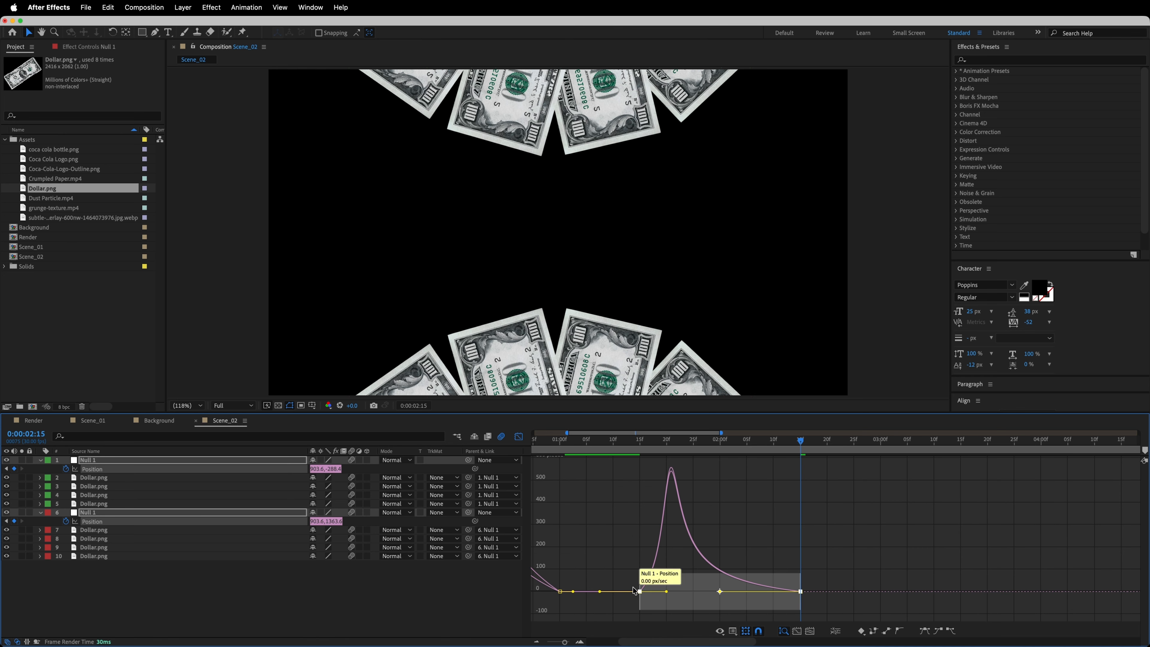
pyautogui.moveTo(841, 558); pyautogui.dragTo(720, 607)
pyautogui.moveTo(633, 592); pyautogui.dragTo(720, 609)
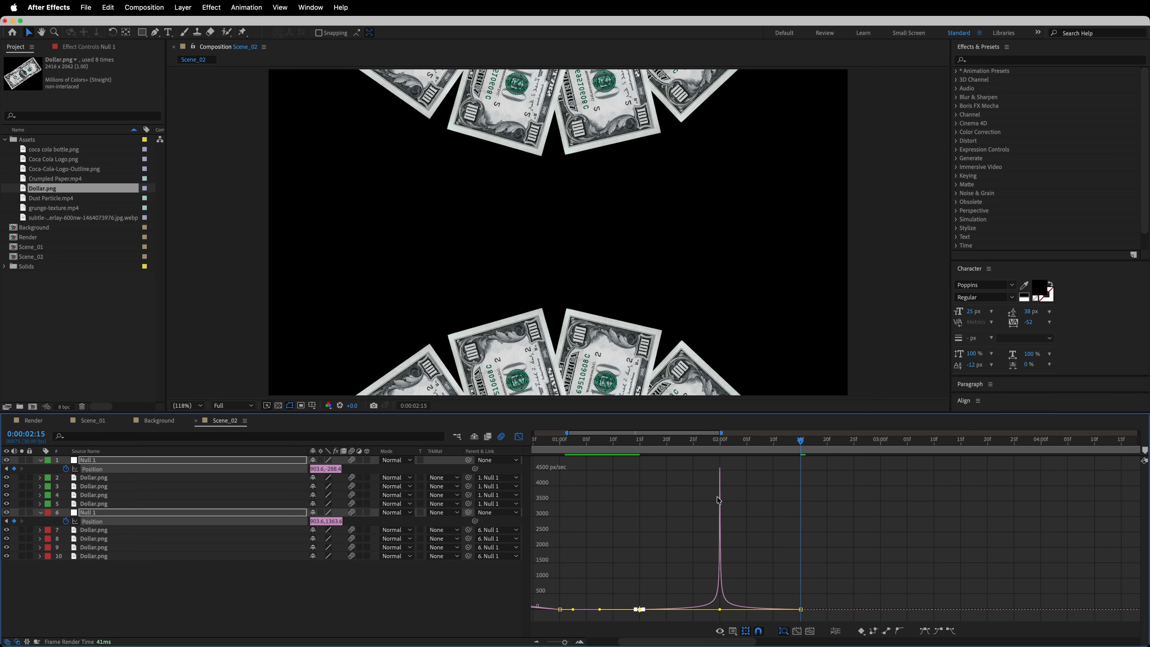
pyautogui.click(519, 437)
# Preview the dollar bill fans' entrance and partial retreat from the start of the composition
pyautogui.click(637, 446)
pyautogui.press('j')
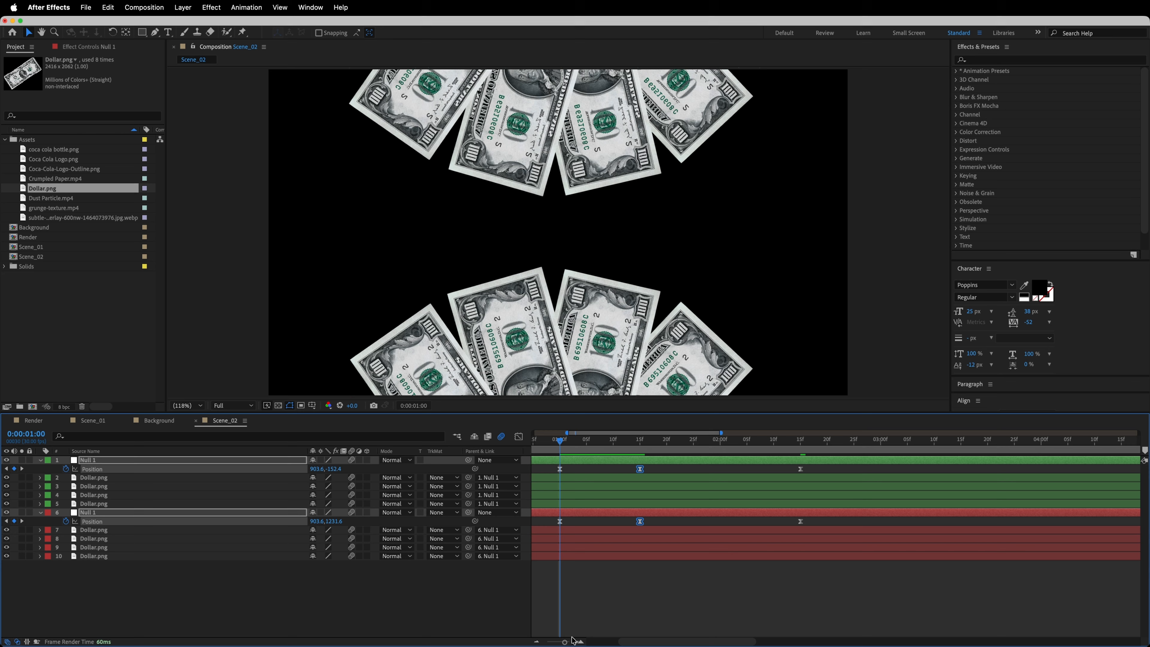
pyautogui.moveTo(565, 642); pyautogui.dragTo(539, 640)
pyautogui.click(489, 603)
pyautogui.press('Home')
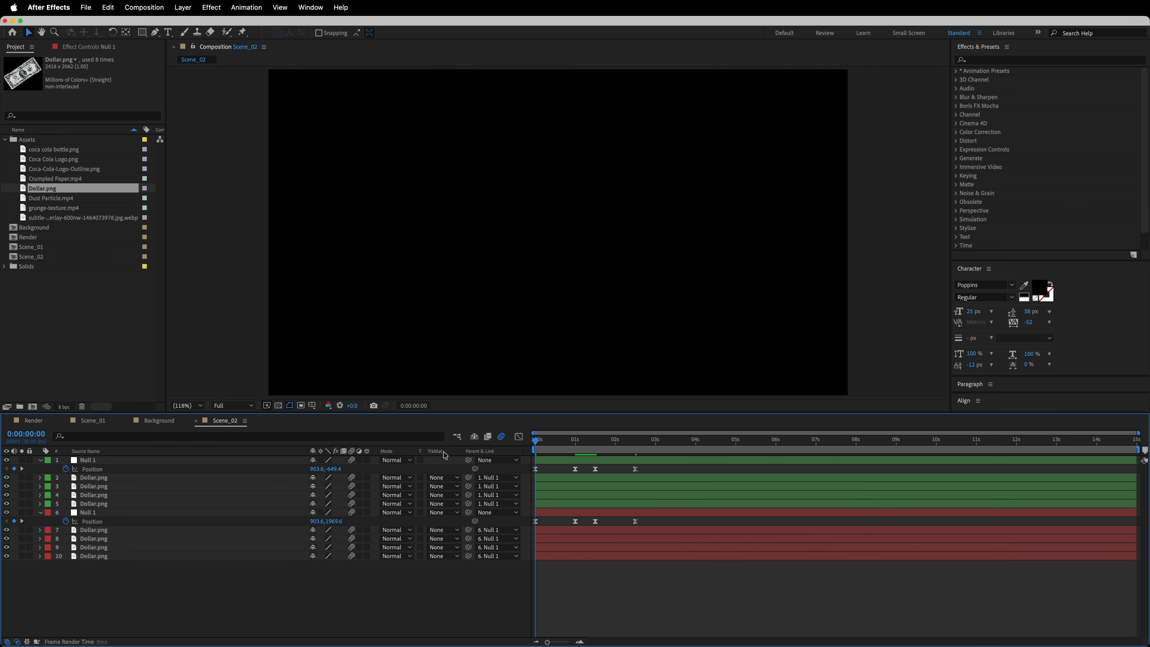
pyautogui.press('space')
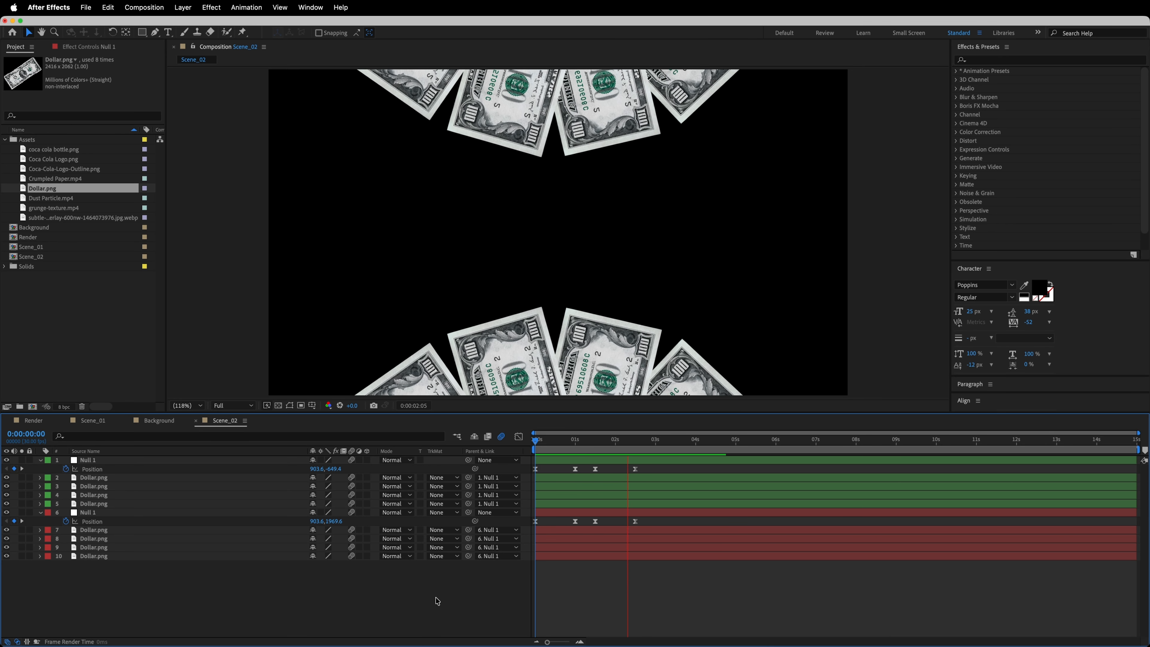
pyautogui.press('space')
pyautogui.press('Home')
pyautogui.press('space')
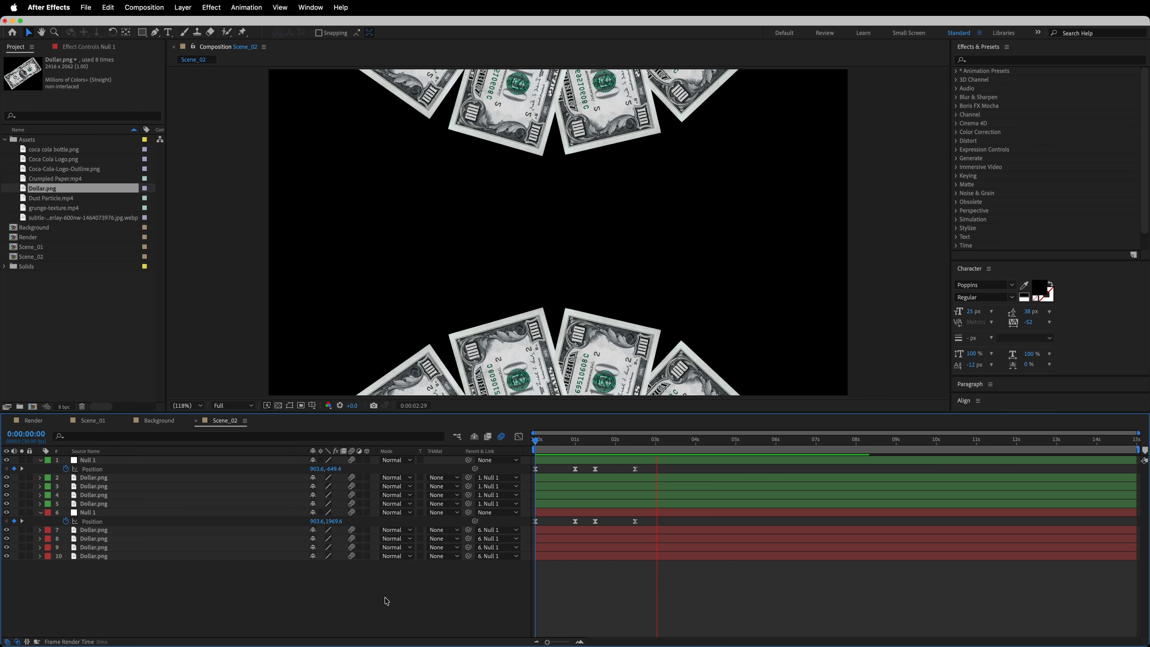
pyautogui.press('space')
# Collapse the revealed keyframe properties of all layers in Scene_02
pyautogui.moveTo(245, 571); pyautogui.dragTo(123, 452)
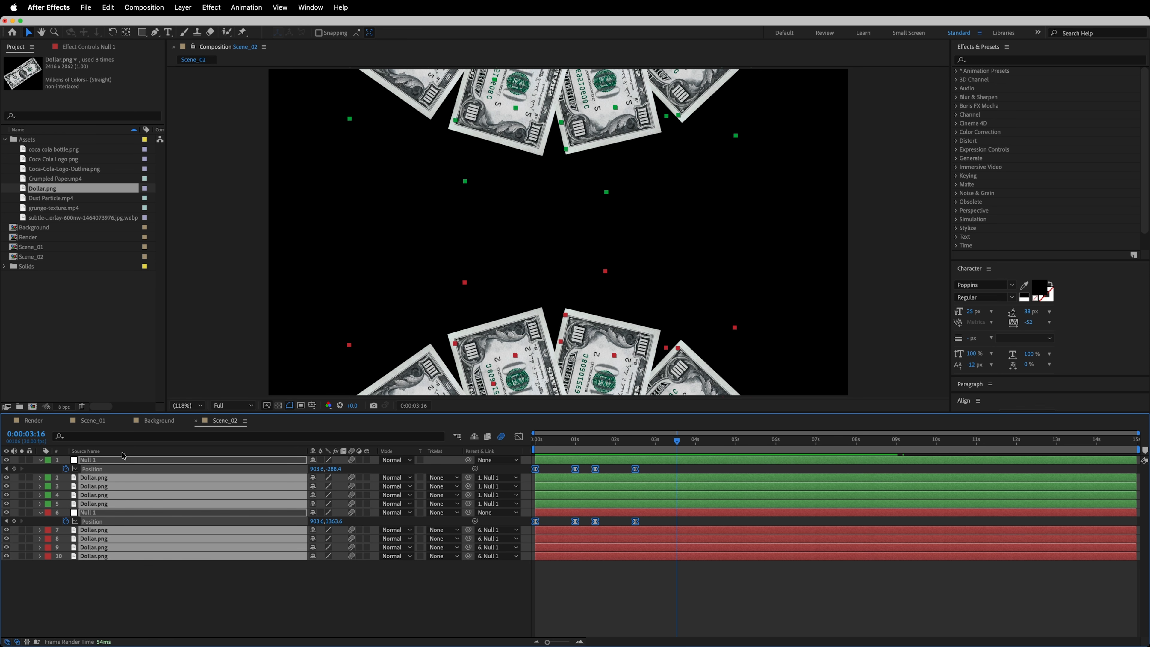
pyautogui.press('u')
pyautogui.click(170, 585)
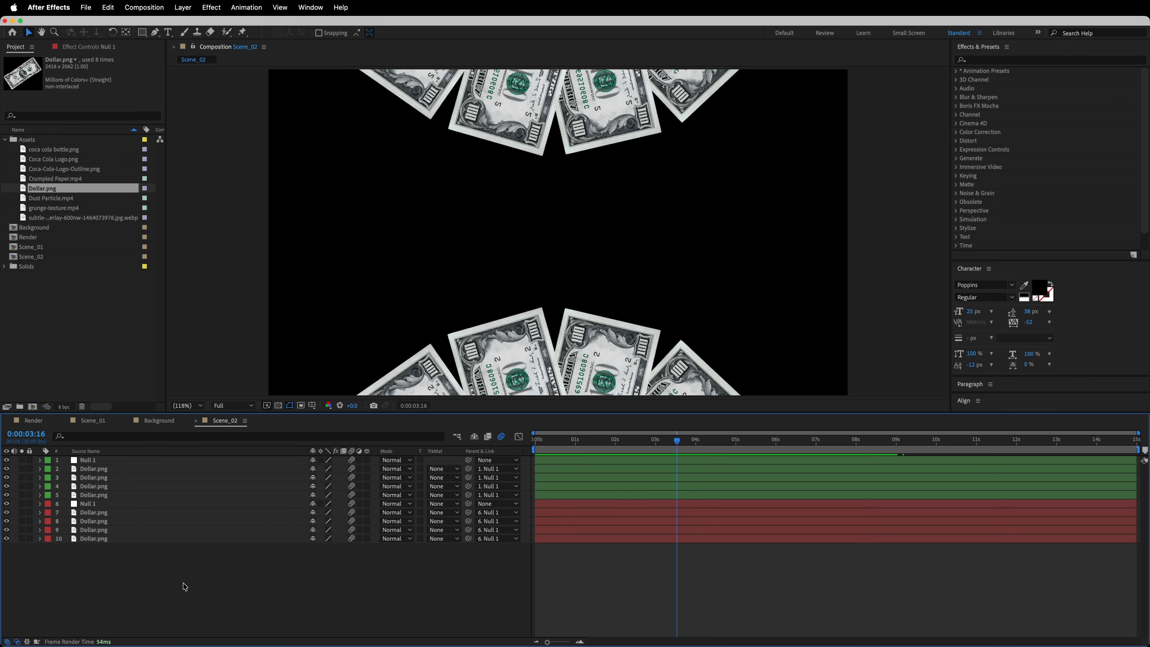
# Create a wide paragraph text box between the two dollar bill fans and enter "every year" in it
pyautogui.moveTo(229, 169); pyautogui.dragTo(850, 289)
pyautogui.click(342, 210)
pyautogui.click(168, 32)
pyautogui.moveTo(312, 119); pyautogui.dragTo(804, 340)
pyautogui.write('every year')
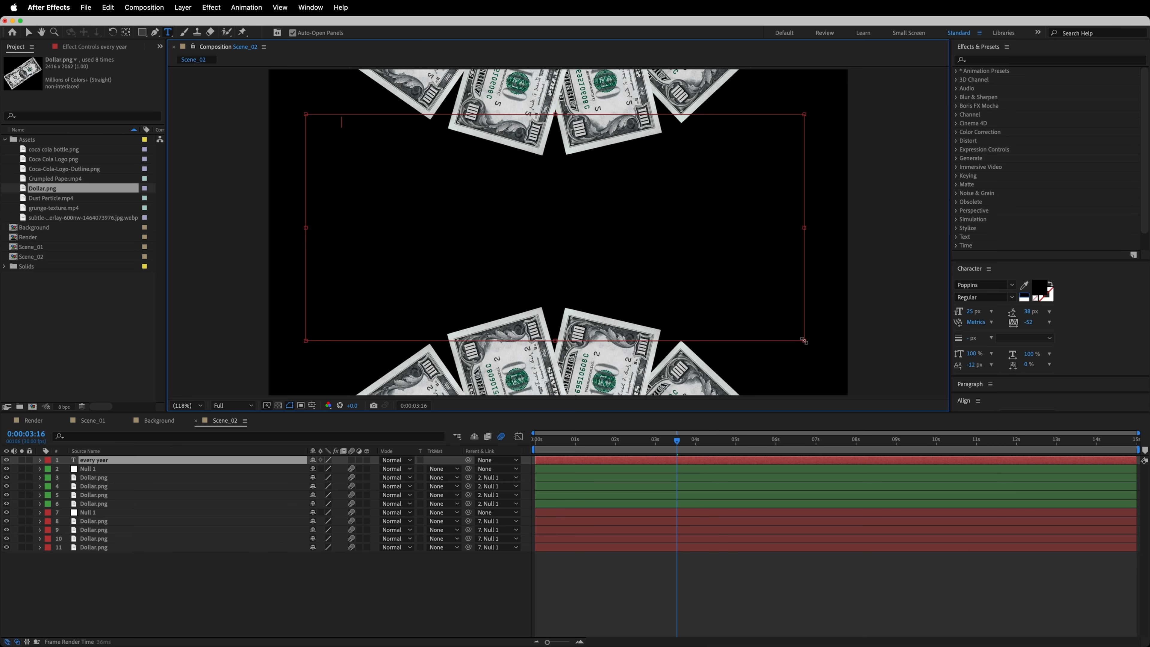
# Set the fill of the "every year" text to white and its font size to 290 px
pyautogui.press('super+a')
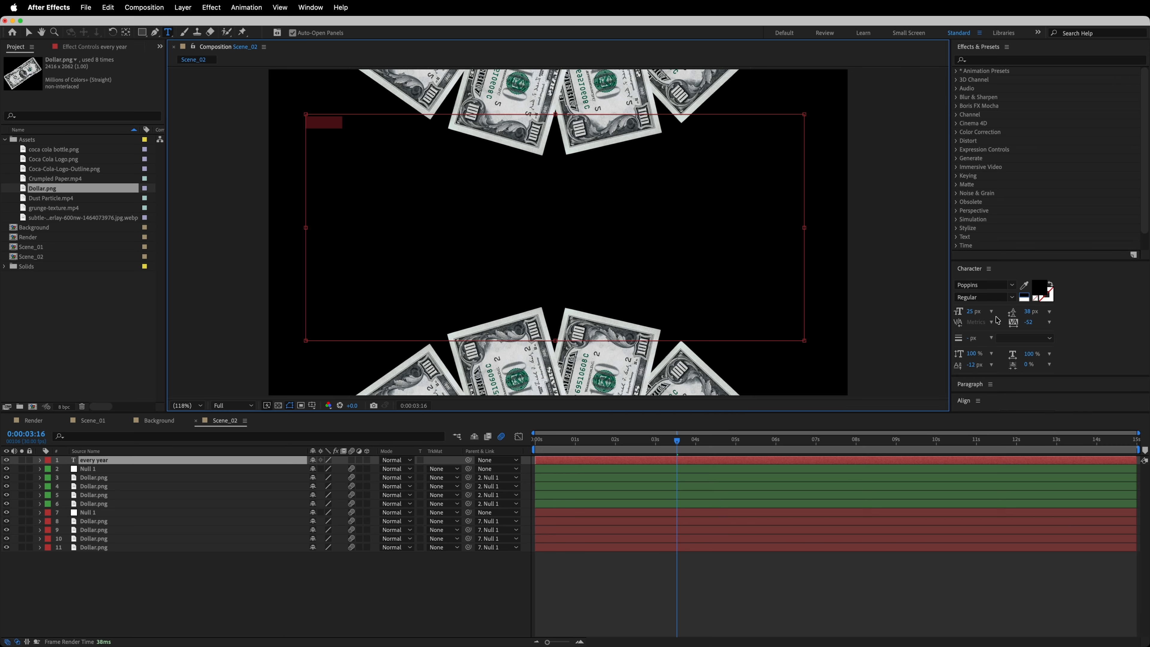
pyautogui.click(1041, 290)
pyautogui.moveTo(254, 272); pyautogui.dragTo(120, 177)
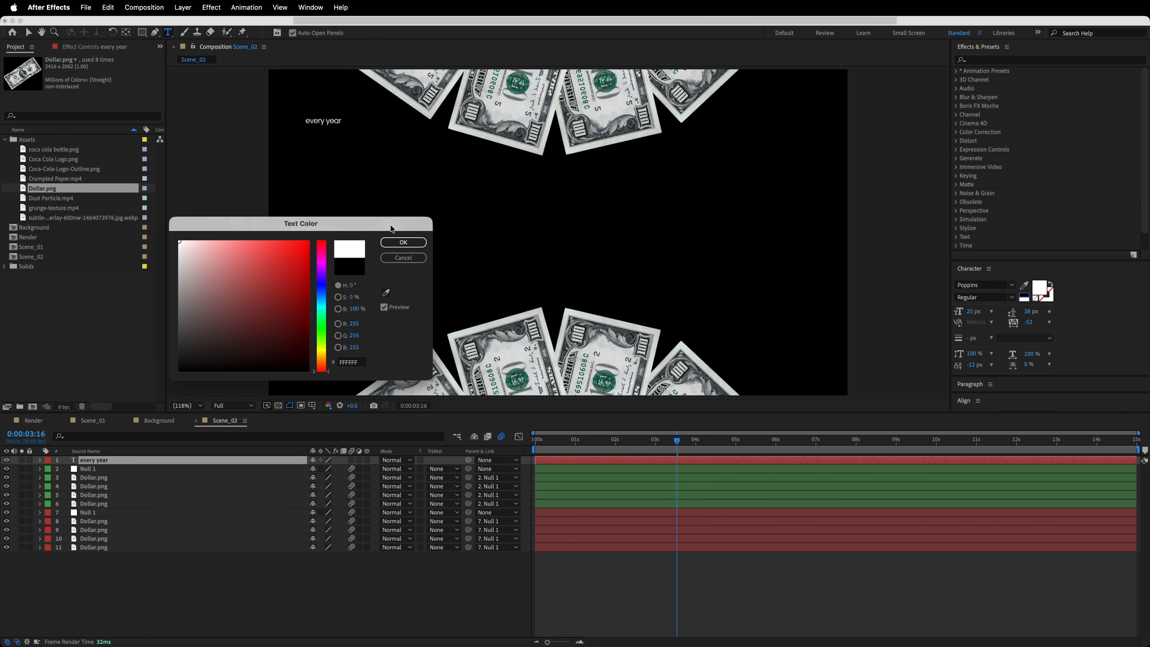
pyautogui.click(404, 242)
pyautogui.click(973, 311)
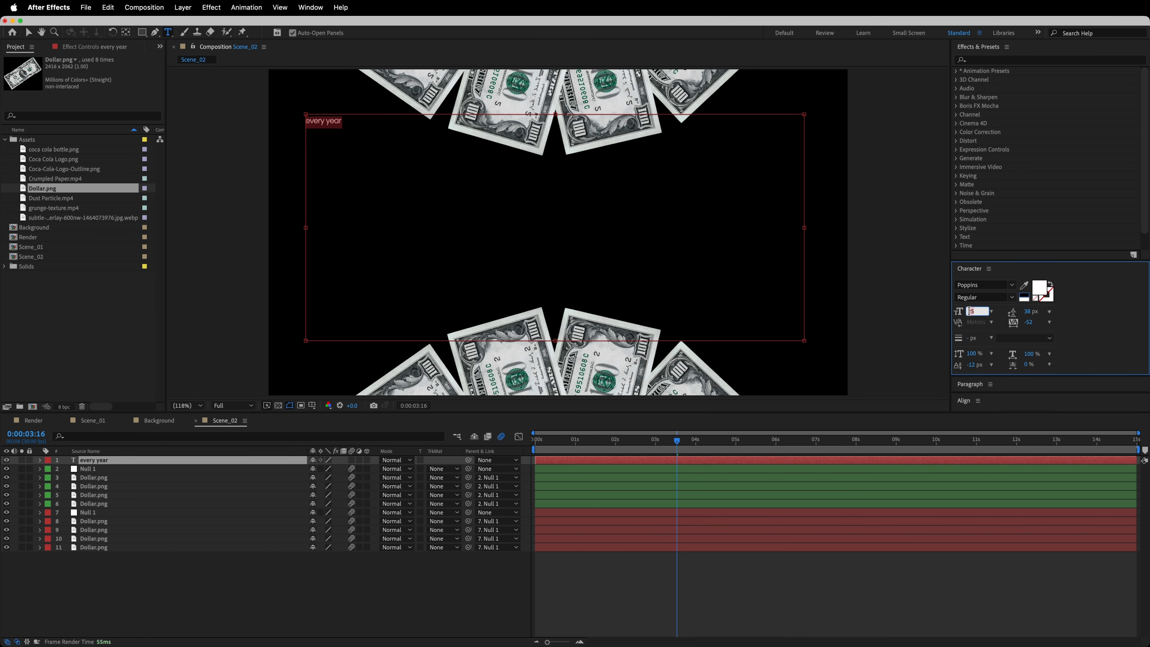
pyautogui.write('290')
pyautogui.press('Return')
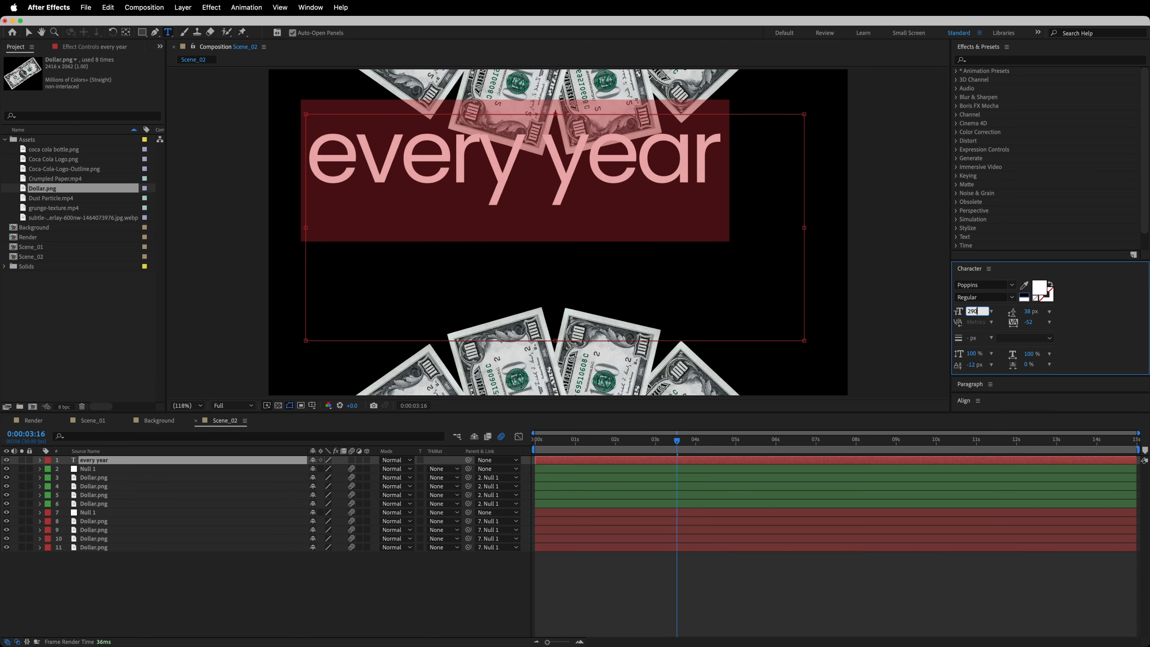
# Change the "every year" text's font to Codec Pro and set its tracking to 0
pyautogui.click(981, 284)
pyautogui.write('codec pro')
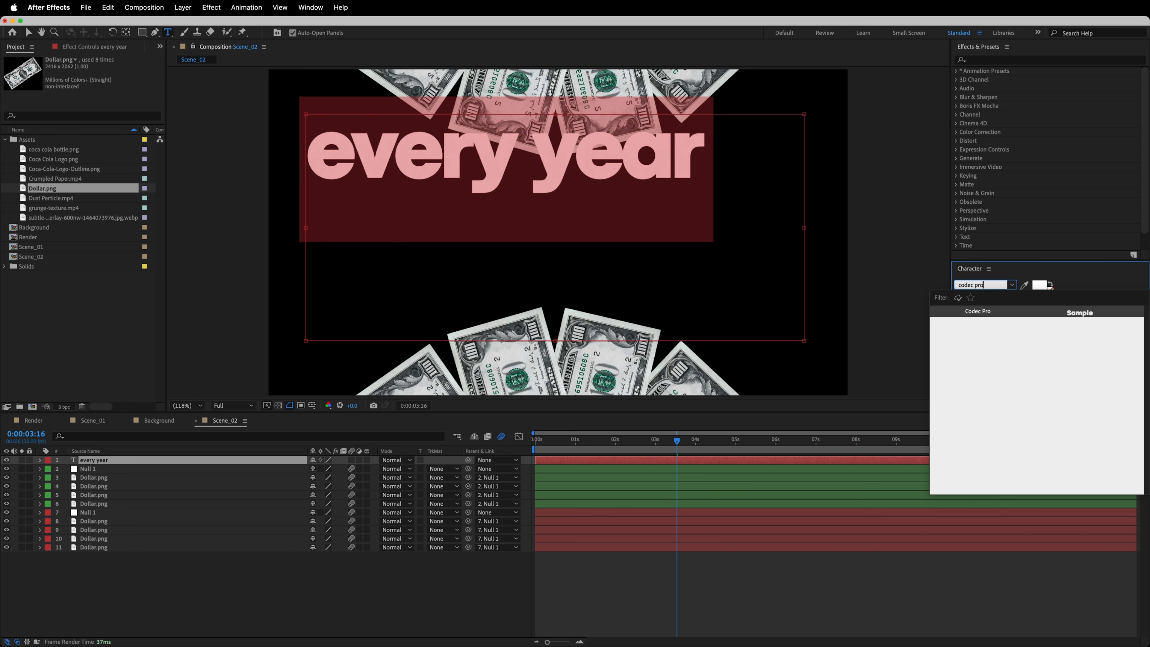
pyautogui.press('Return')
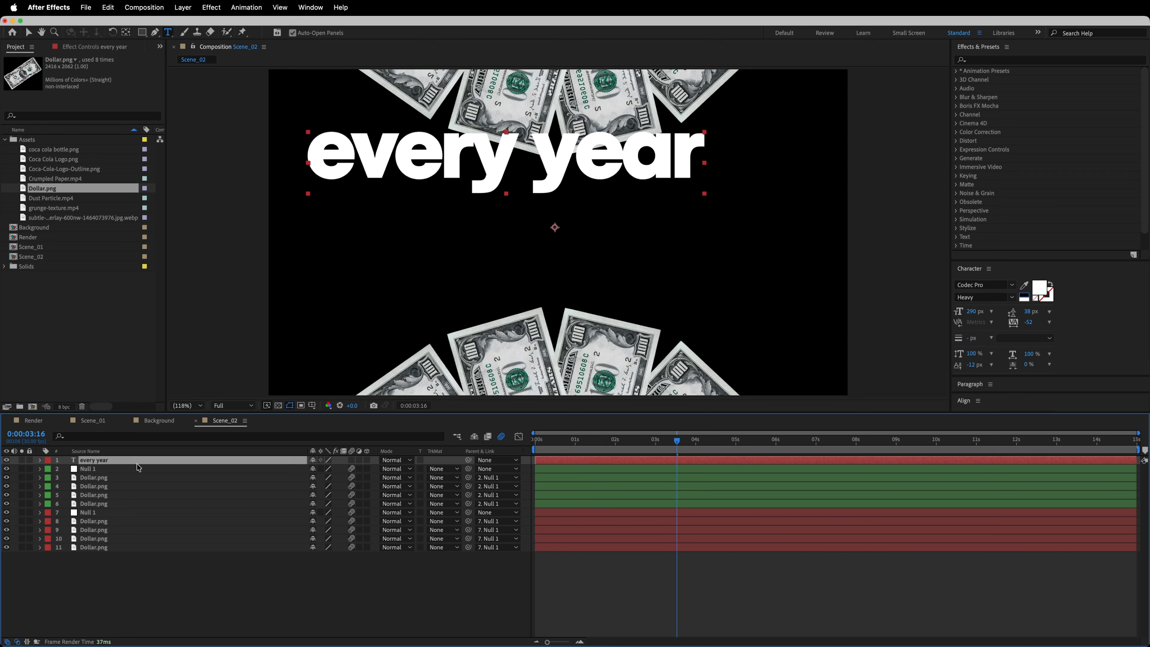
pyautogui.click(1033, 321)
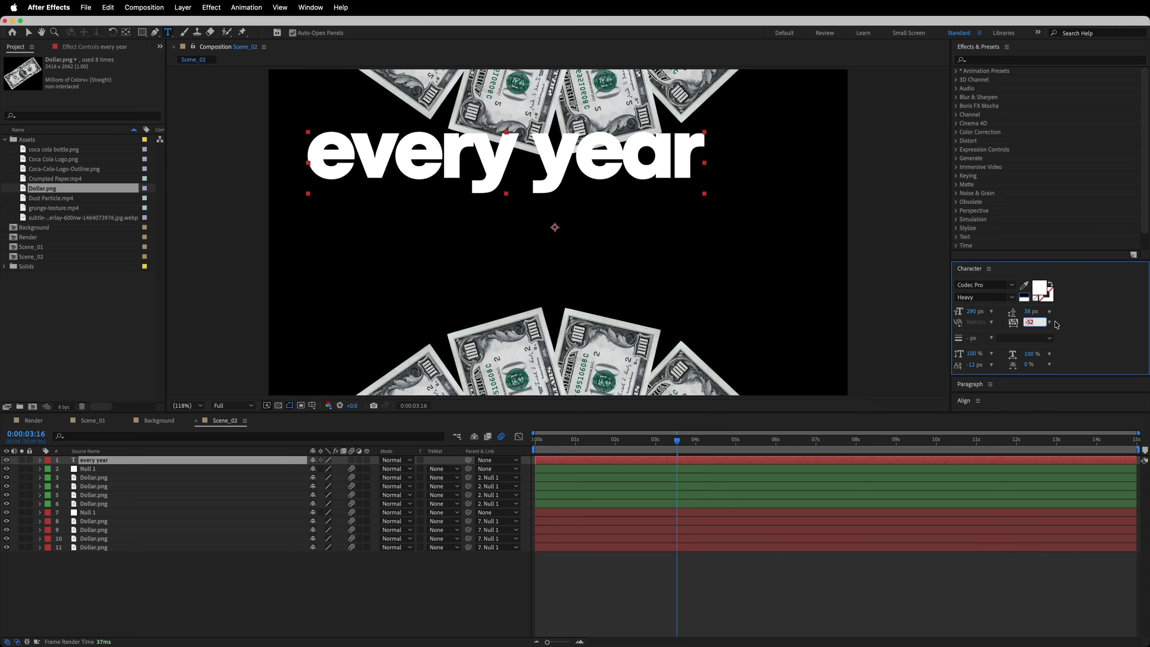
pyautogui.write('0')
pyautogui.press('Return')
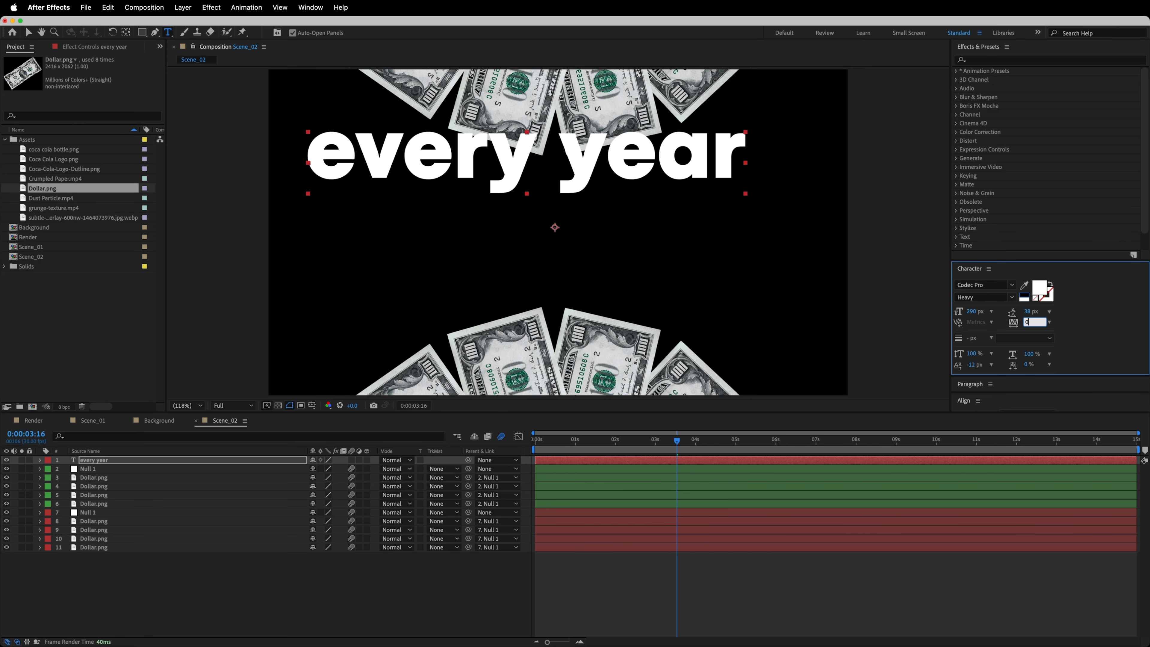
pyautogui.press('Return')
# Center the "every year" text horizontally and vertically in the composition and move its anchor point to the middle of the text
pyautogui.press('v')
pyautogui.click(1039, 402)
pyautogui.moveTo(1035, 392); pyautogui.dragTo(1039, 308)
pyautogui.click(980, 343)
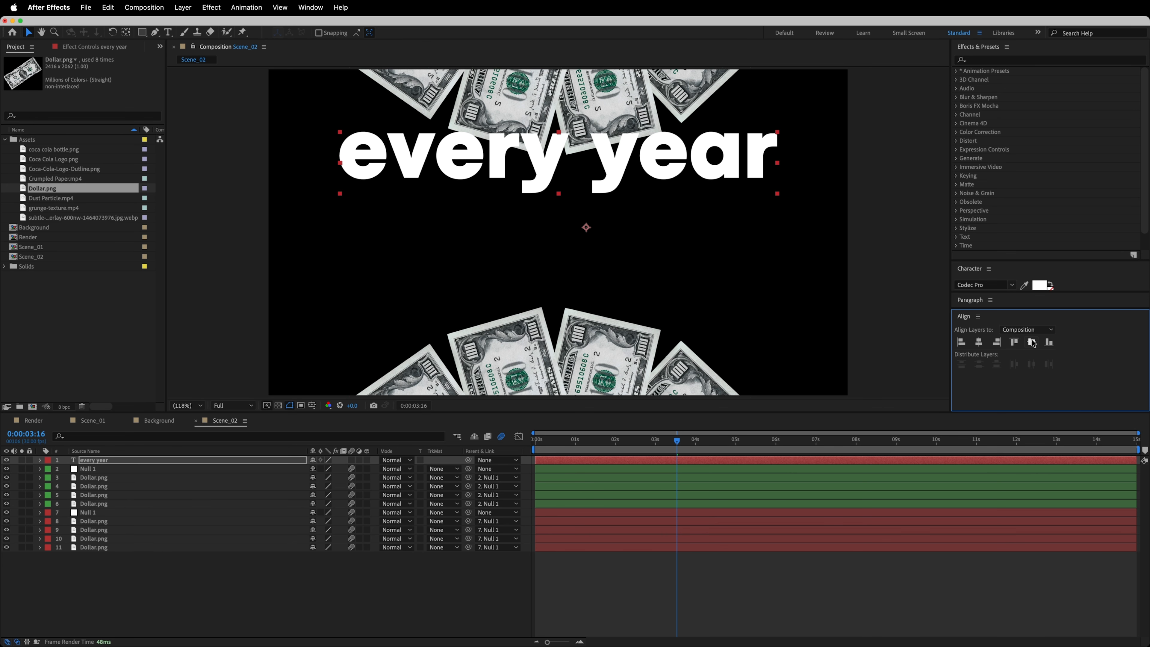
pyautogui.click(1032, 343)
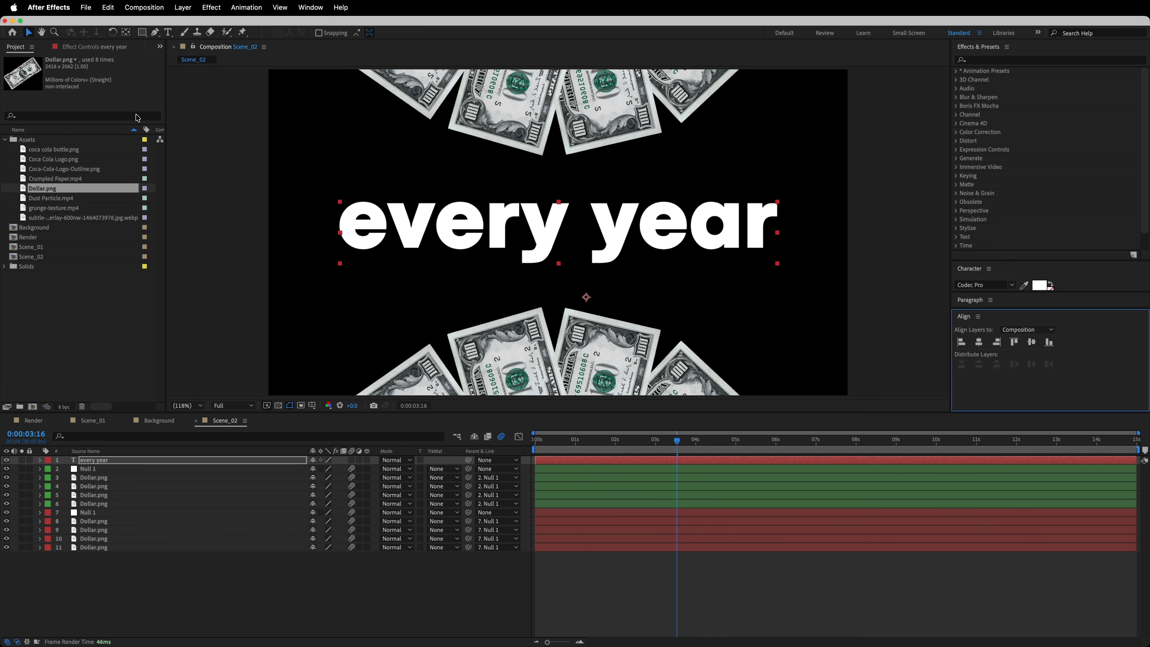
pyautogui.keyDown('super'); pyautogui.doubleClick(125, 35); pyautogui.keyUp('super')
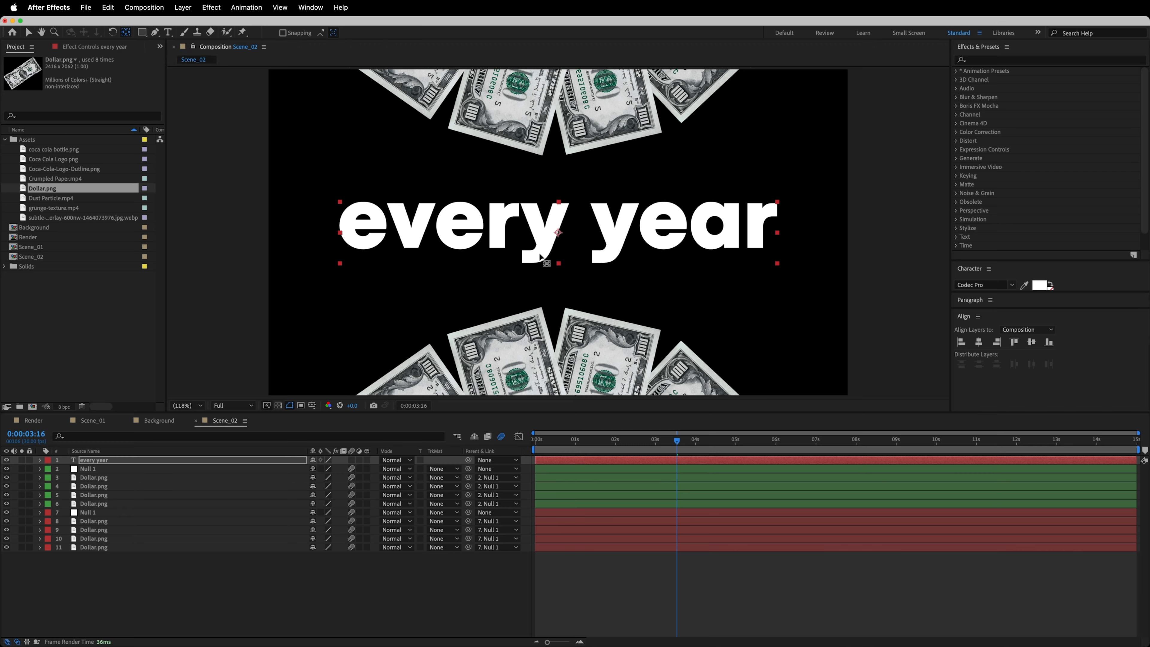
pyautogui.press('v')
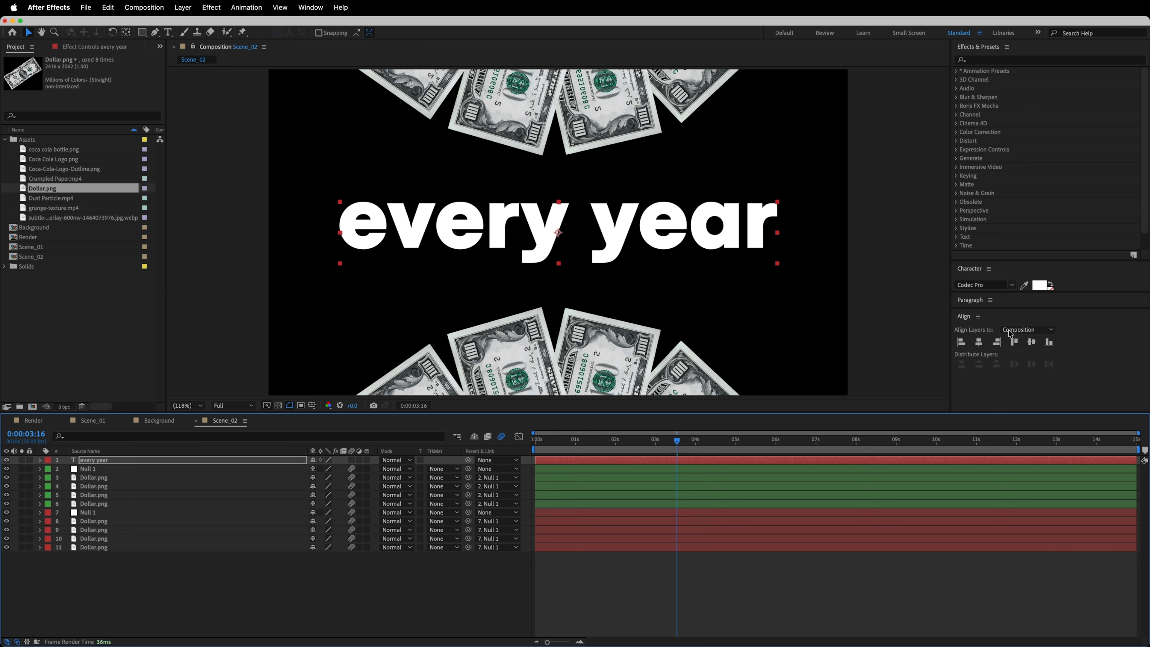
pyautogui.click(1072, 321)
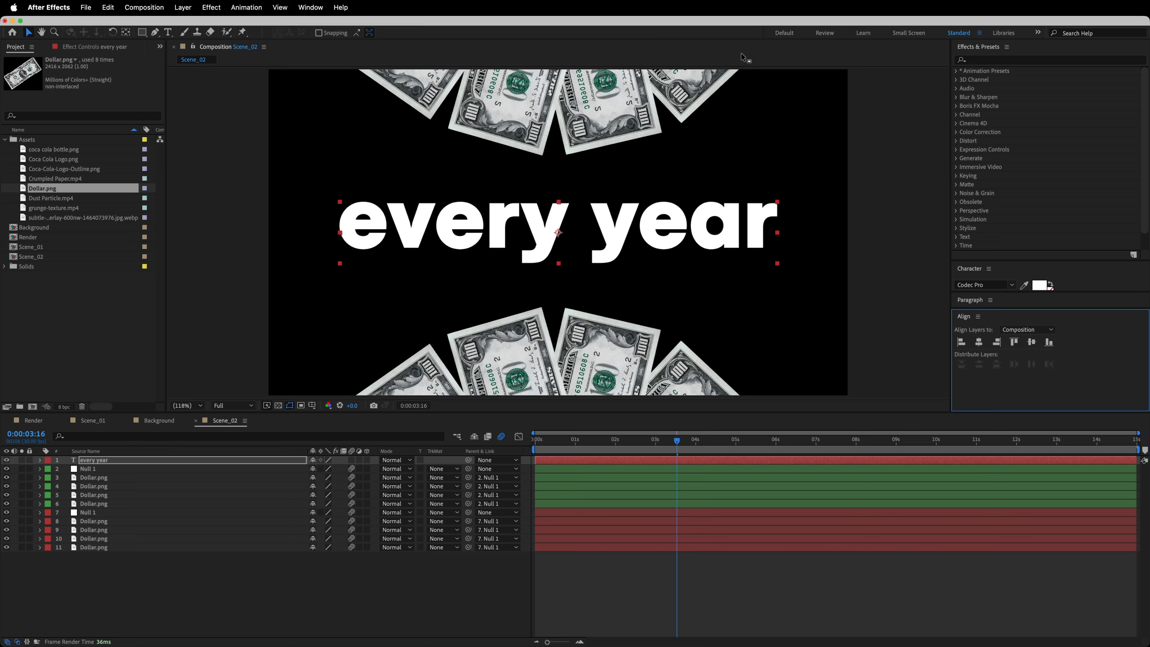
pyautogui.click(310, 7)
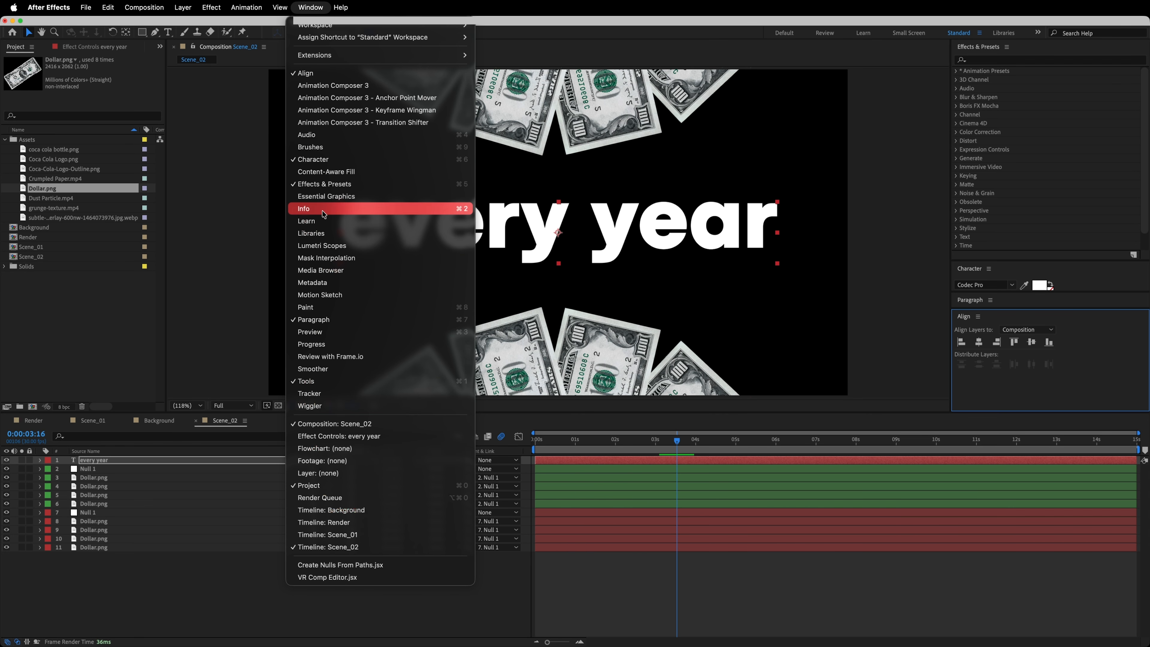
pyautogui.click(218, 536)
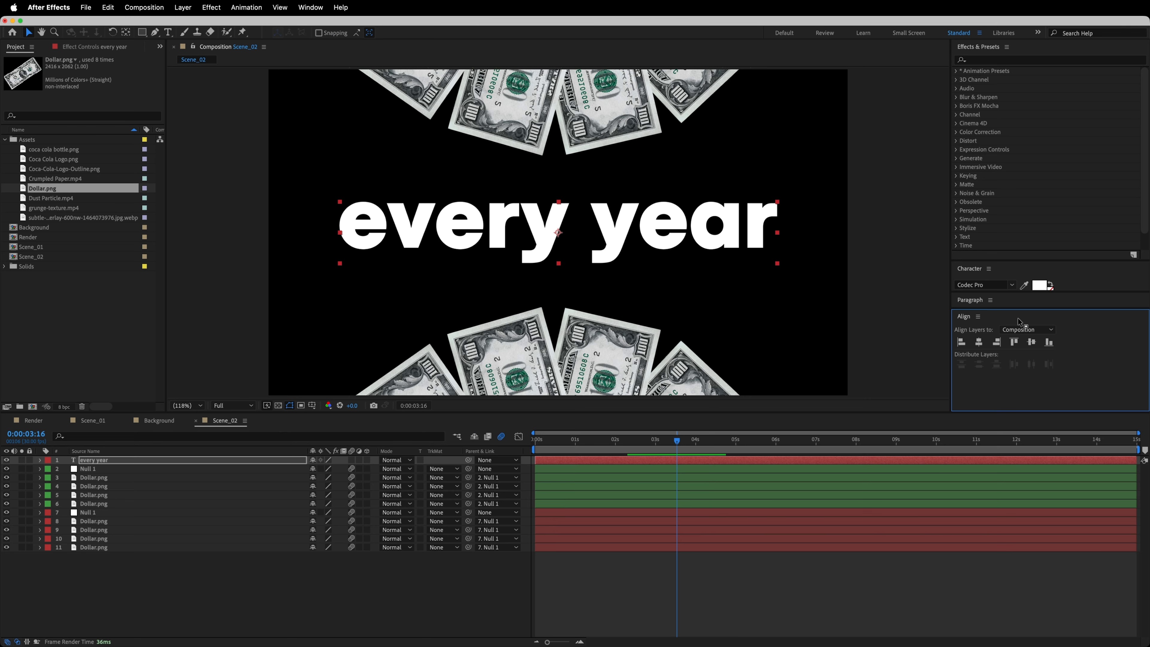
# With no layer selected, create a shape layer holding a composition-sized rectangle and rename it "Text Maks"
pyautogui.click(170, 565)
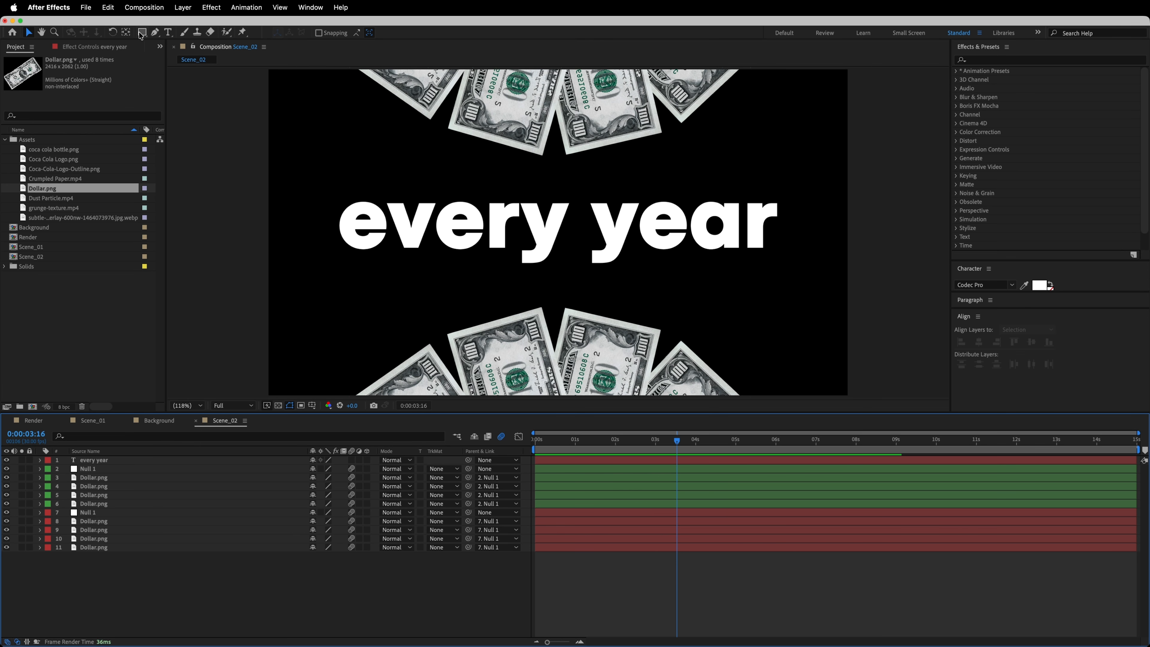
pyautogui.moveTo(165, 590); pyautogui.dragTo(150, 438)
pyautogui.click(136, 616)
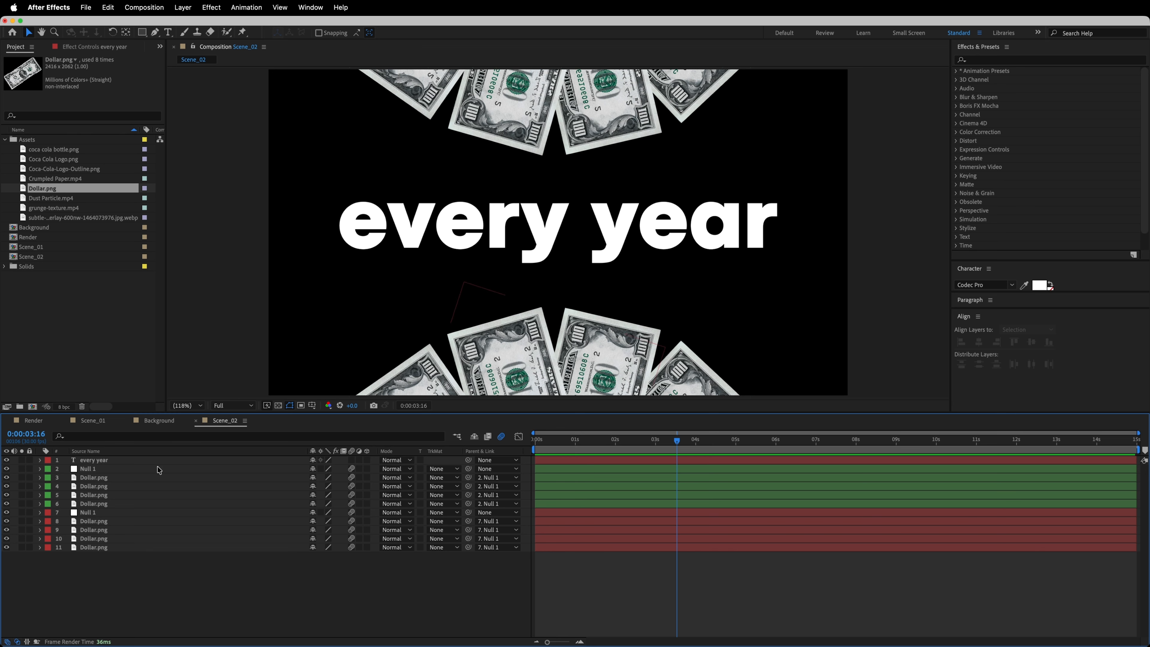
pyautogui.doubleClick(142, 32)
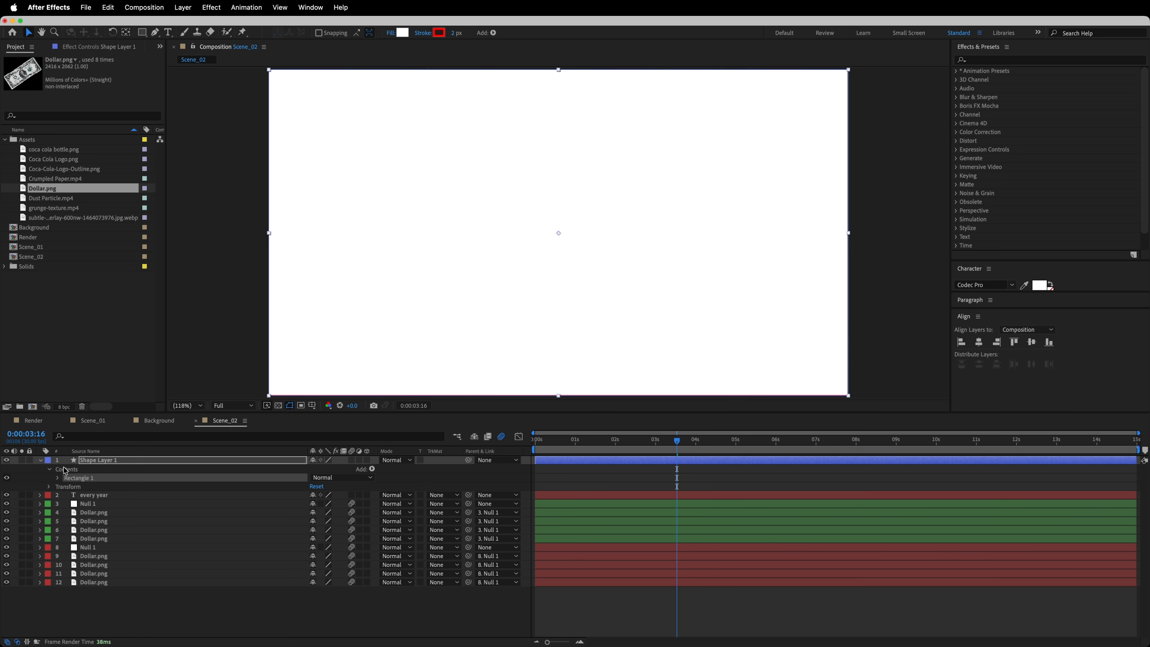
pyautogui.click(40, 460)
pyautogui.press('Return')
pyautogui.write('Text Am')
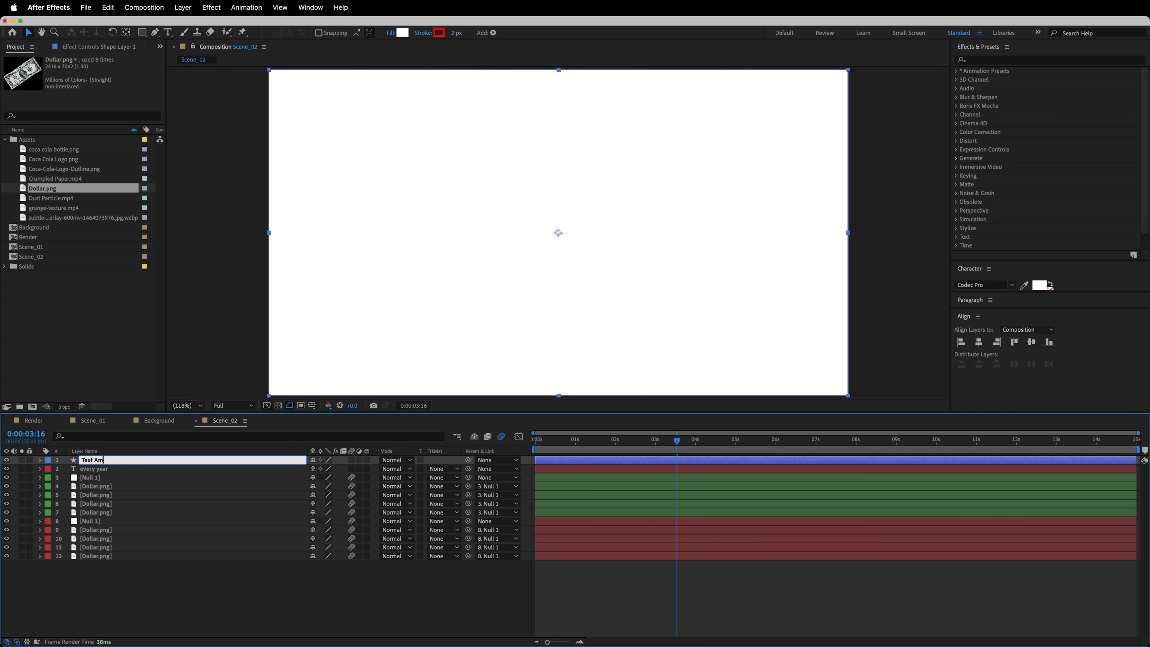
pyautogui.press('BackSpace')
pyautogui.press('BackSpace')
pyautogui.write('Maks')
pyautogui.press('Return')
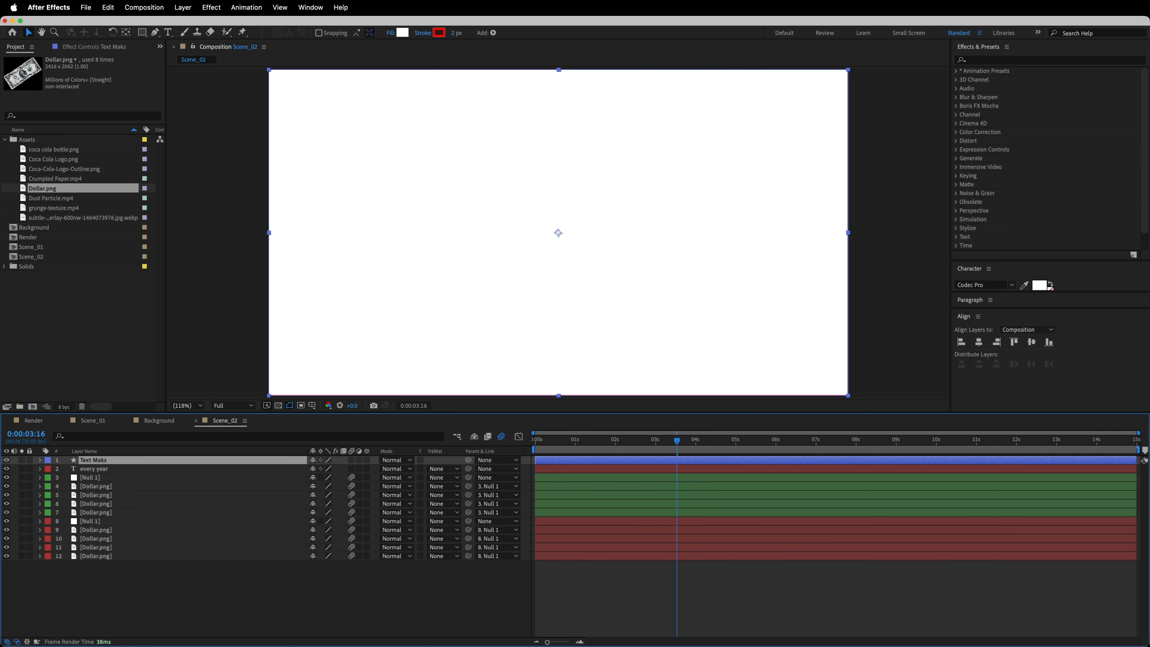
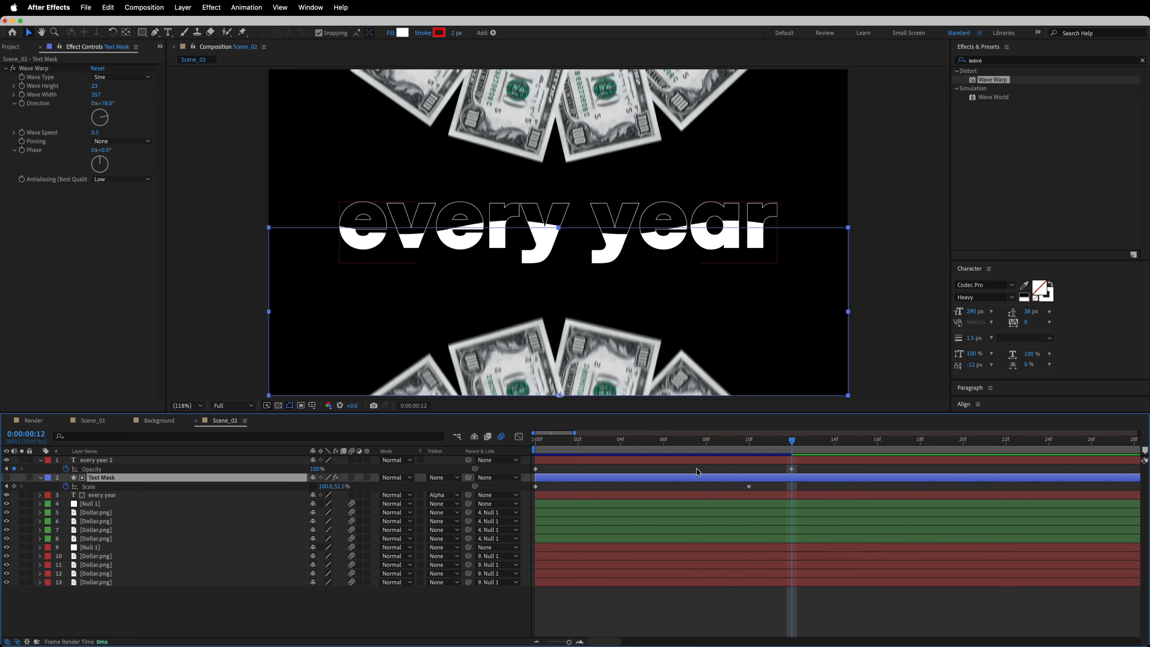
# Move Text Mask's second Scale keyframe to 0:00:00:12 and apply Easy Ease to the Scale keyframes and the outlined text's Opacity keyframes
pyautogui.moveTo(749, 488); pyautogui.dragTo(534, 489)
pyautogui.press('F9')
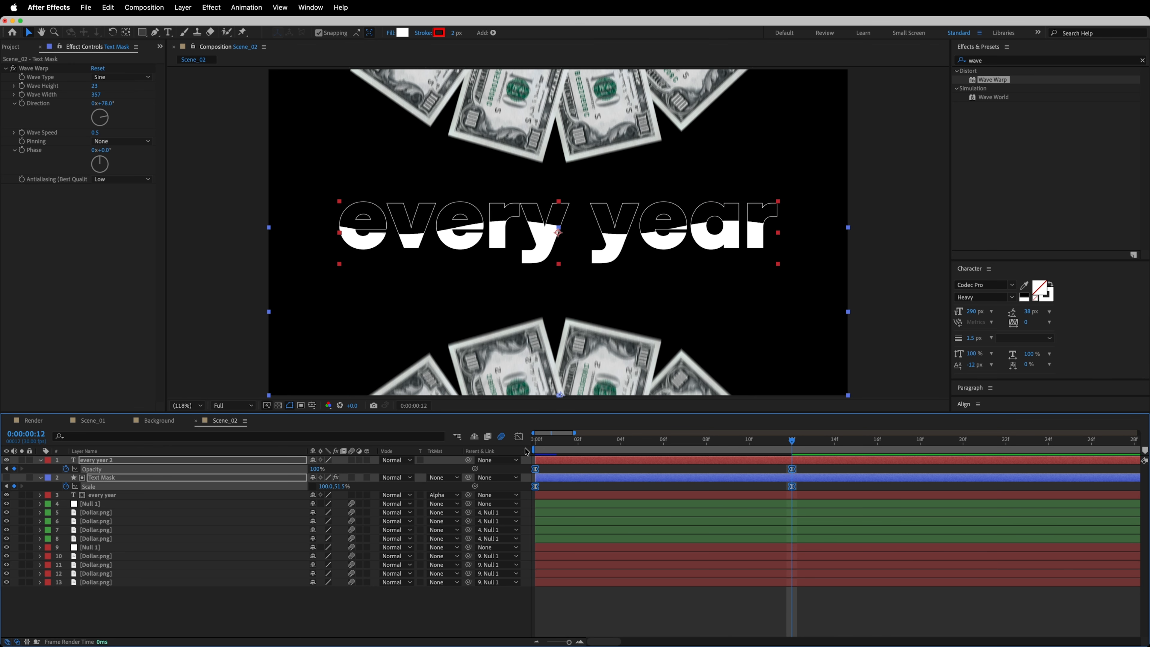
# Reshape the speed graphs of the selected Opacity and Scale keyframes to peak near the start with a long ease-out
pyautogui.click(519, 437)
pyautogui.moveTo(873, 572); pyautogui.dragTo(536, 612)
pyautogui.moveTo(814, 593); pyautogui.dragTo(608, 607)
pyautogui.press('super+z')
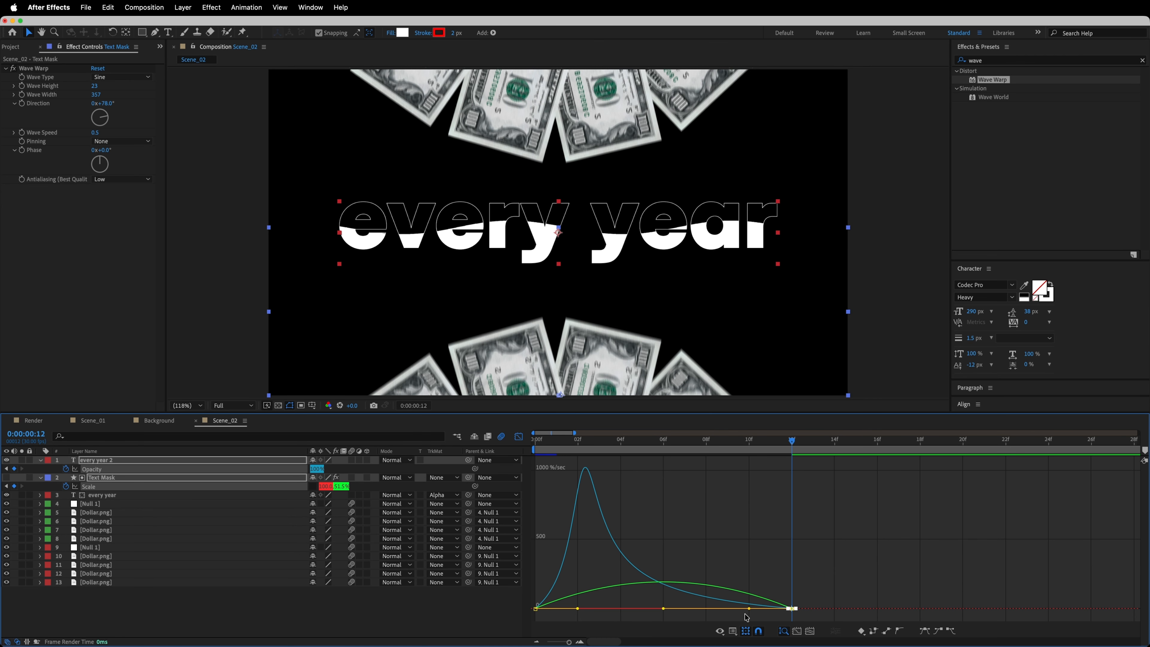
pyautogui.moveTo(750, 608); pyautogui.dragTo(657, 607)
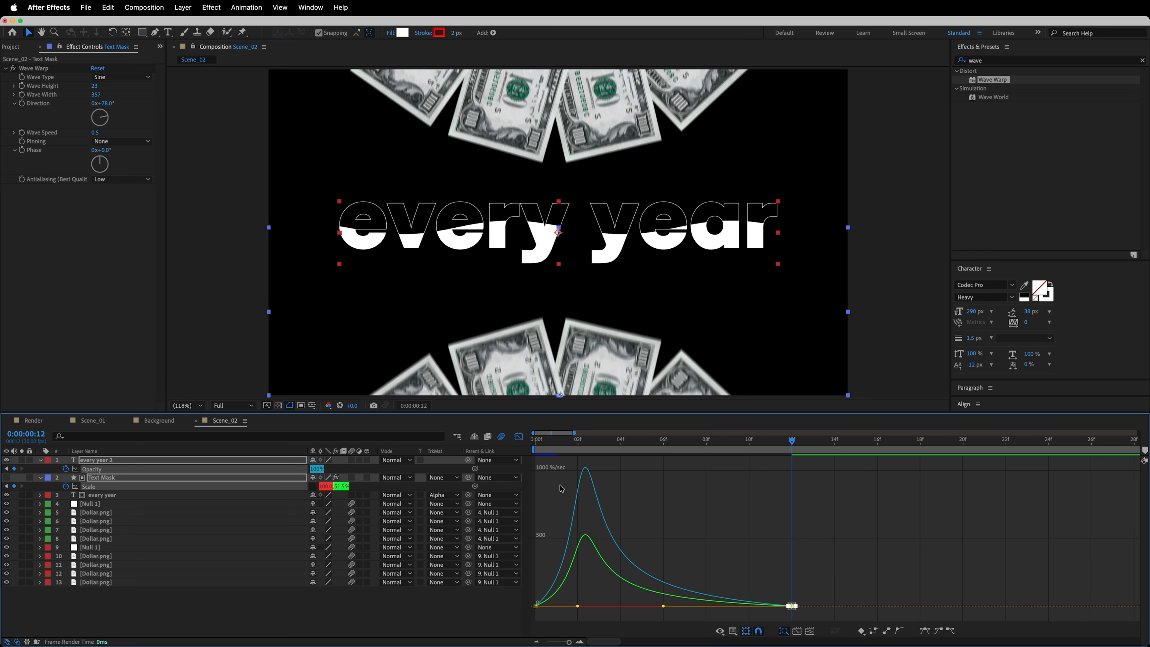
pyautogui.click(519, 437)
# Preview the text outline fade and the mask's wave reveal together with the dollar bills from the start of the composition
pyautogui.press('Home')
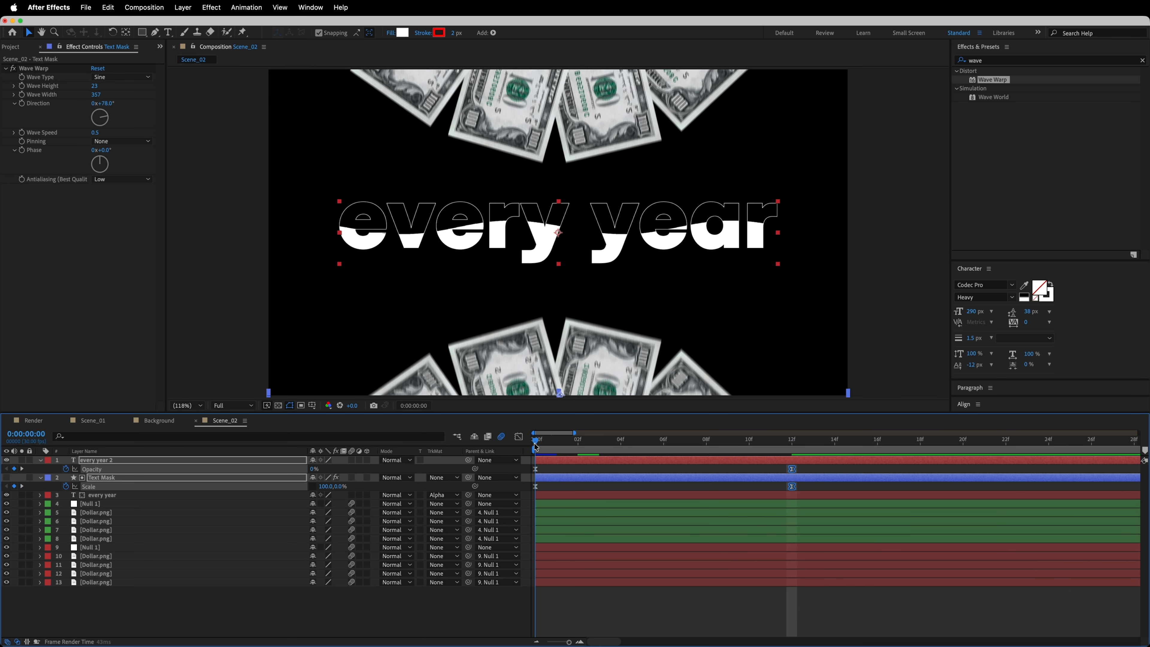
pyautogui.click(421, 605)
pyautogui.press('space')
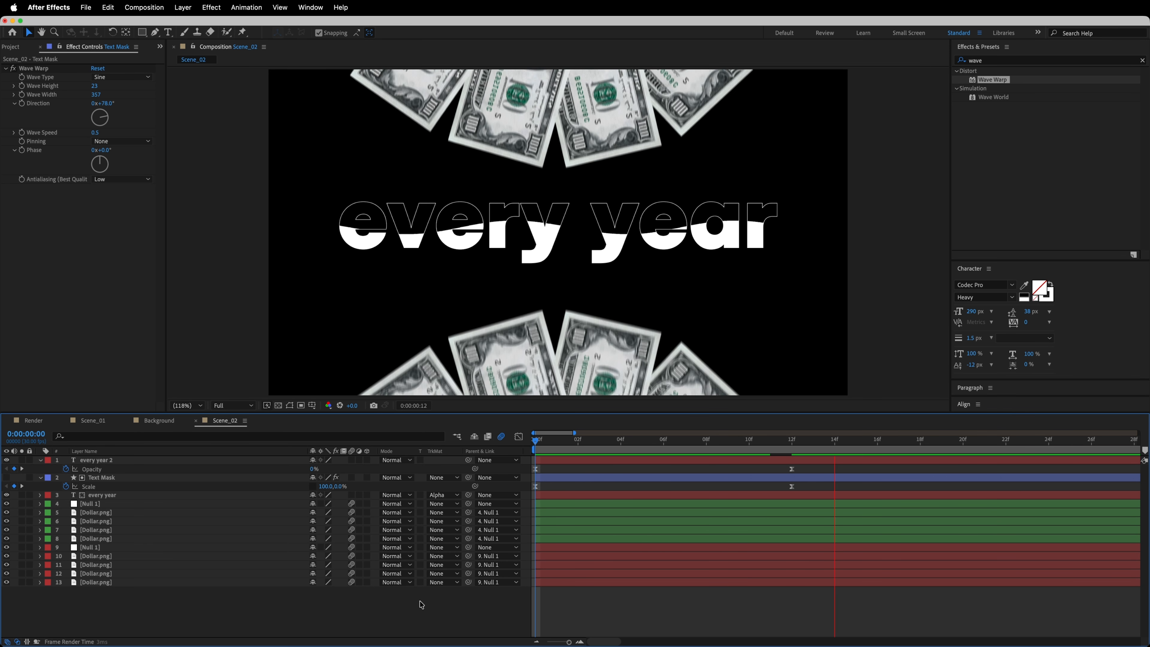
pyautogui.press('space')
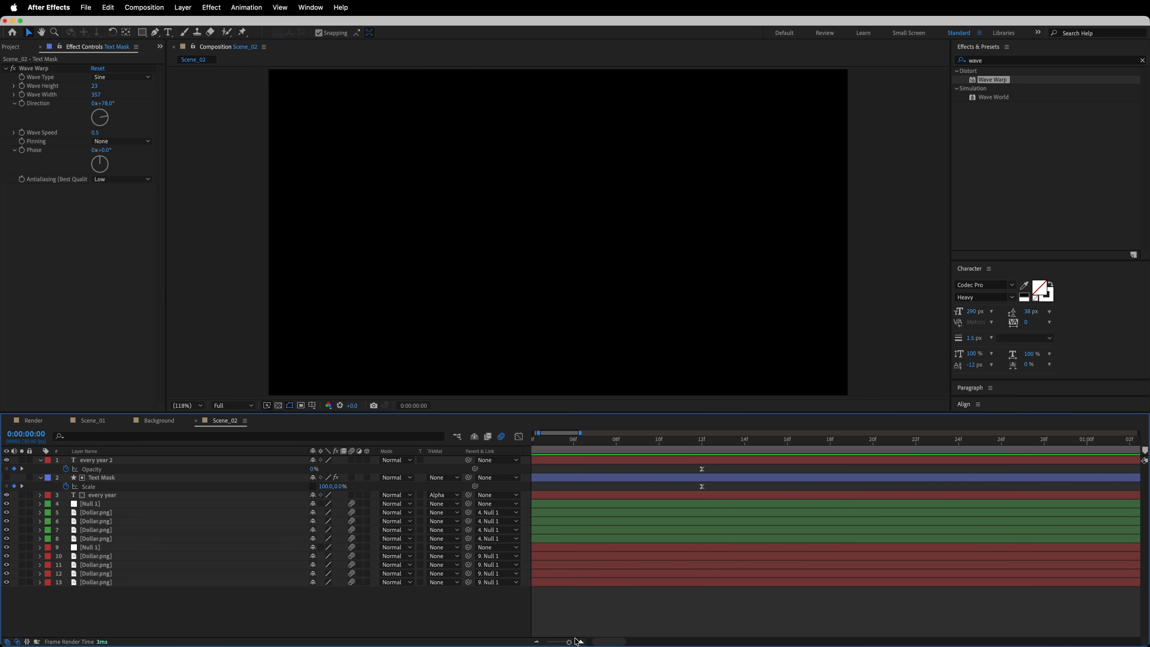
pyautogui.press('space')
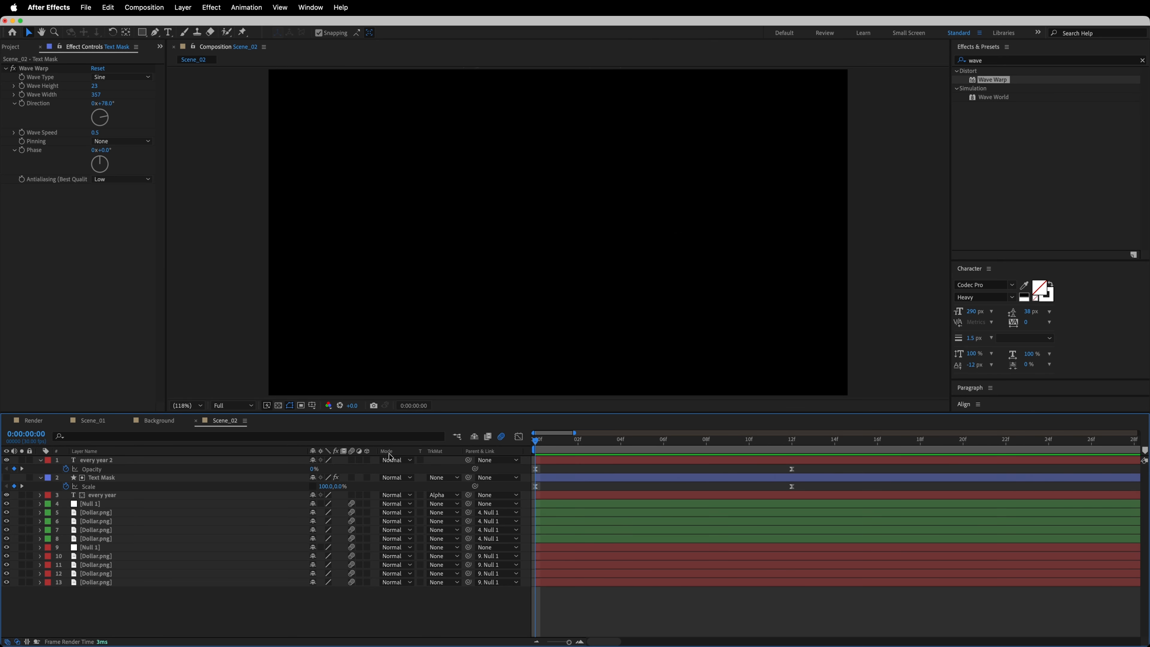
pyautogui.press('space')
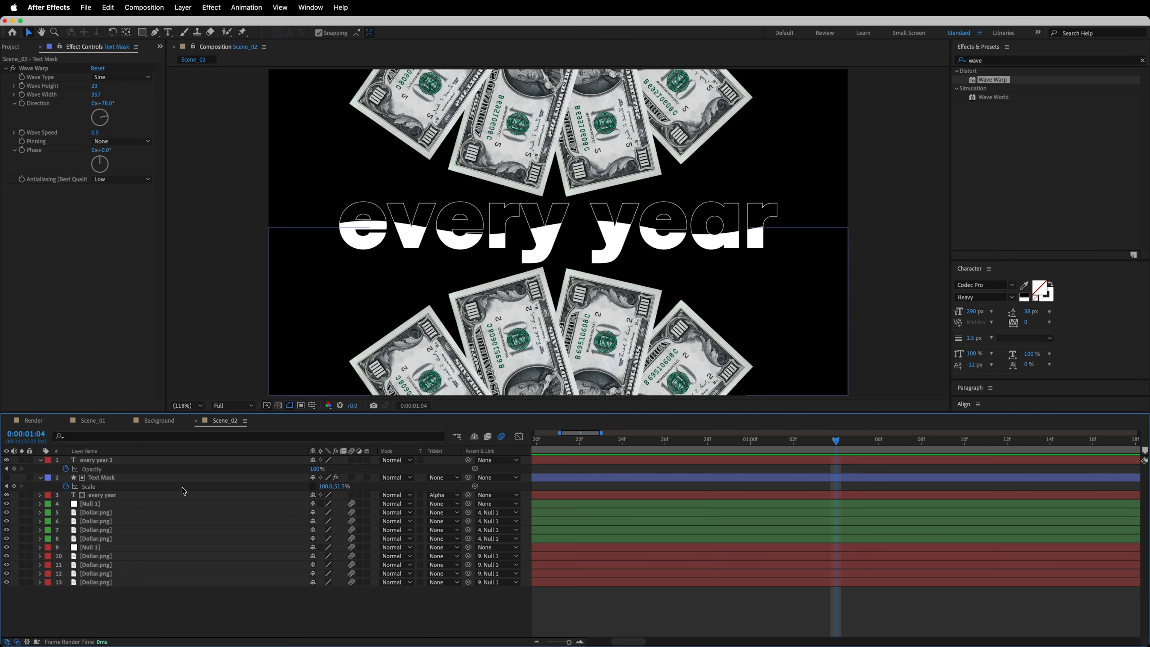
# Collapse the properties of "every year 2" and Text Mask, and set the label colour of both "every year" layers and Text Mask to yellow
pyautogui.click(40, 460)
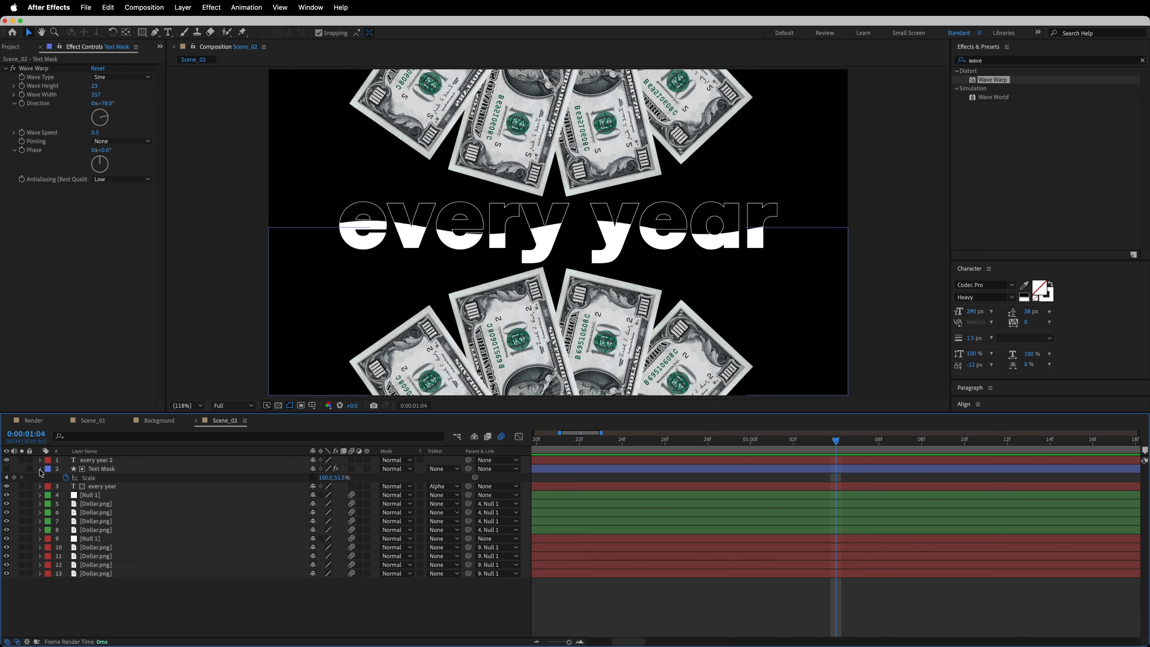
pyautogui.click(40, 469)
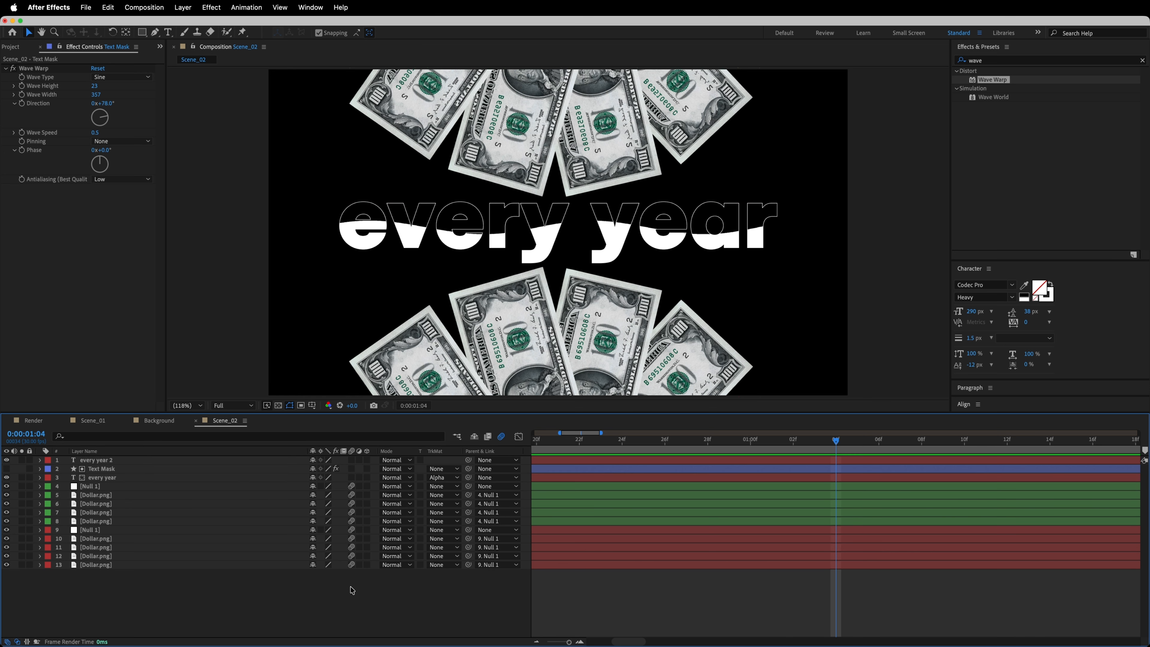
pyautogui.click(95, 460)
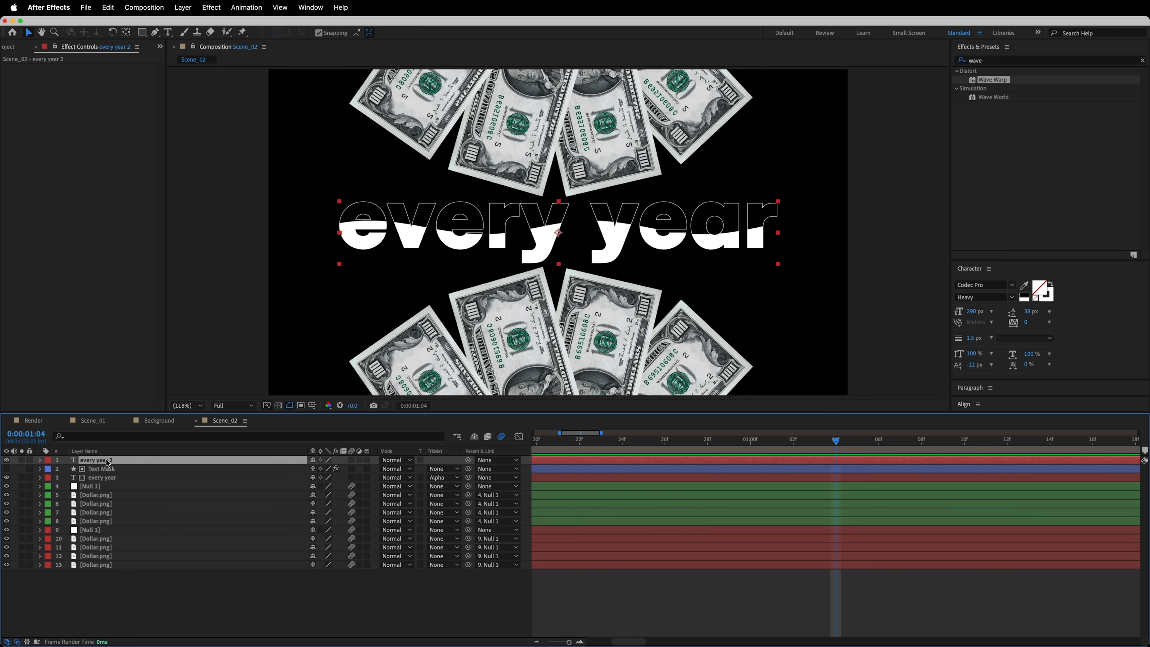
pyautogui.keyDown('shift'); pyautogui.click(108, 479); pyautogui.keyUp('shift')
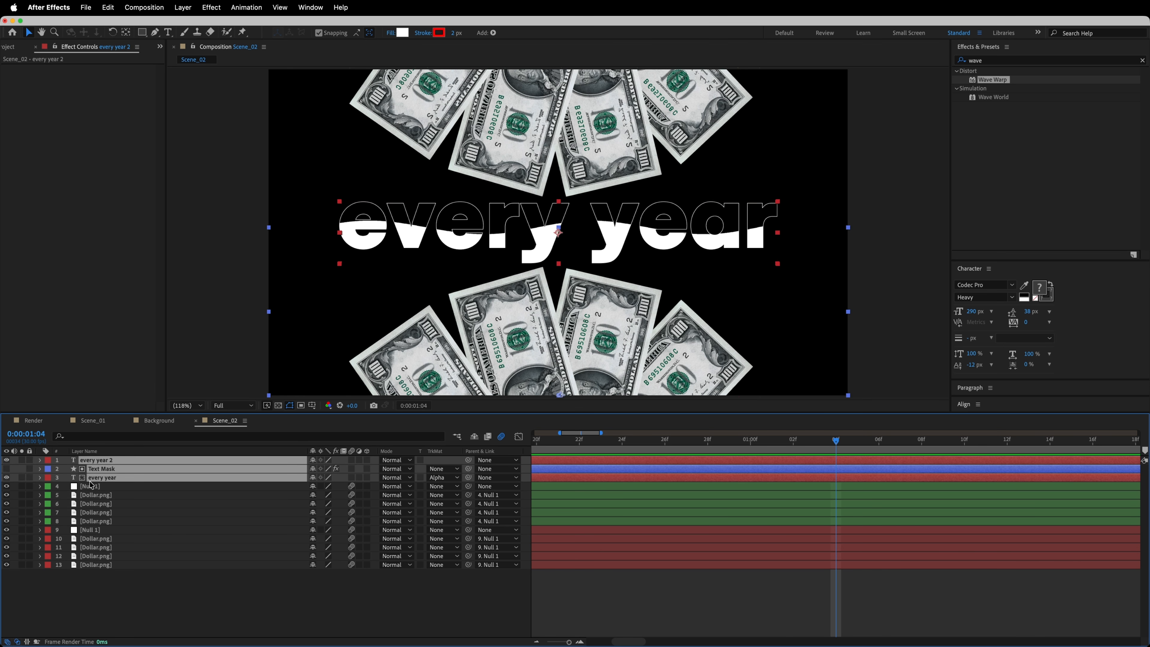
pyautogui.click(50, 480)
pyautogui.click(68, 445)
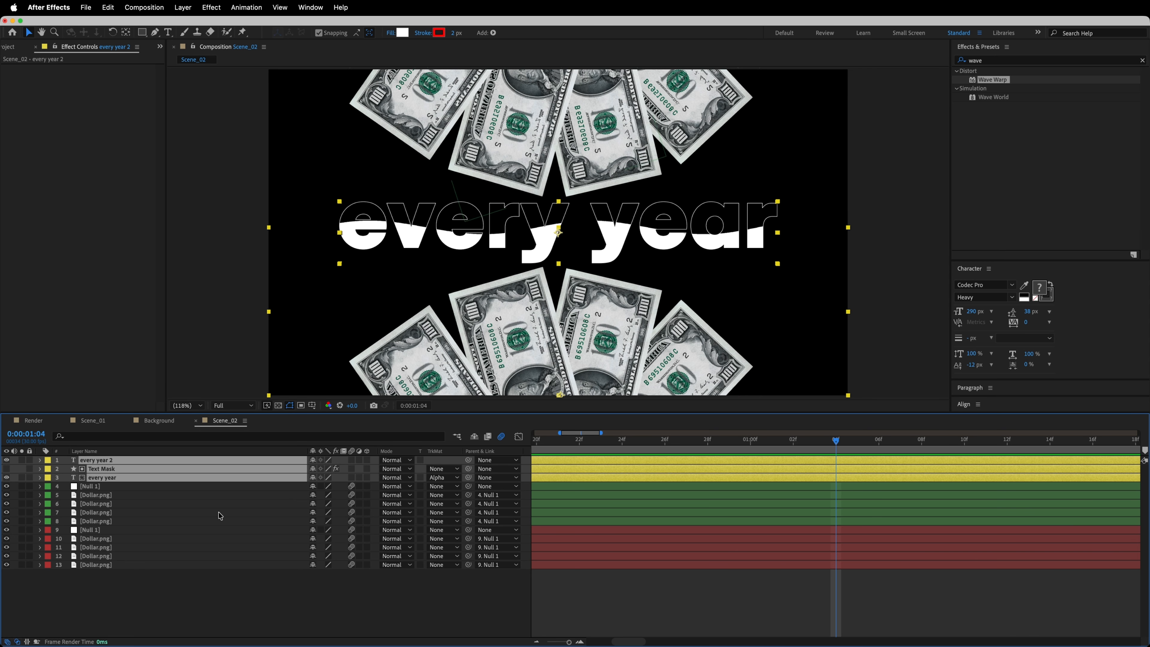
pyautogui.click(190, 605)
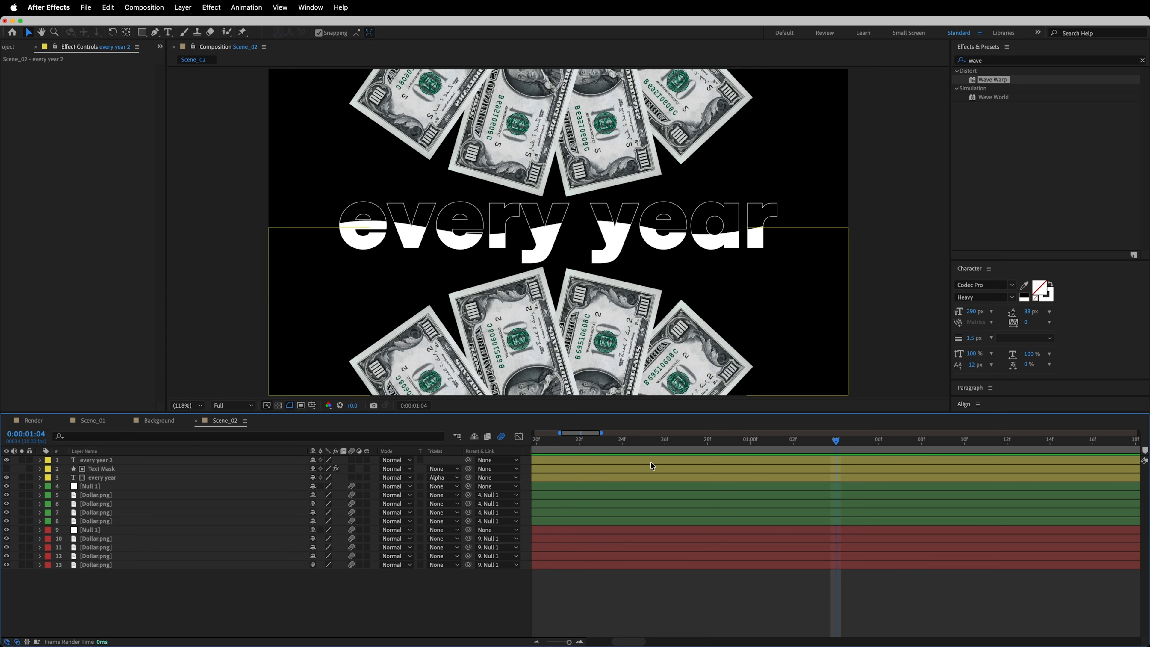
# Shift both "every year" layers and Text Mask so they start at about 0:00:01:24, and enable motion blur on all three
pyautogui.moveTo(570, 642); pyautogui.dragTo(544, 642)
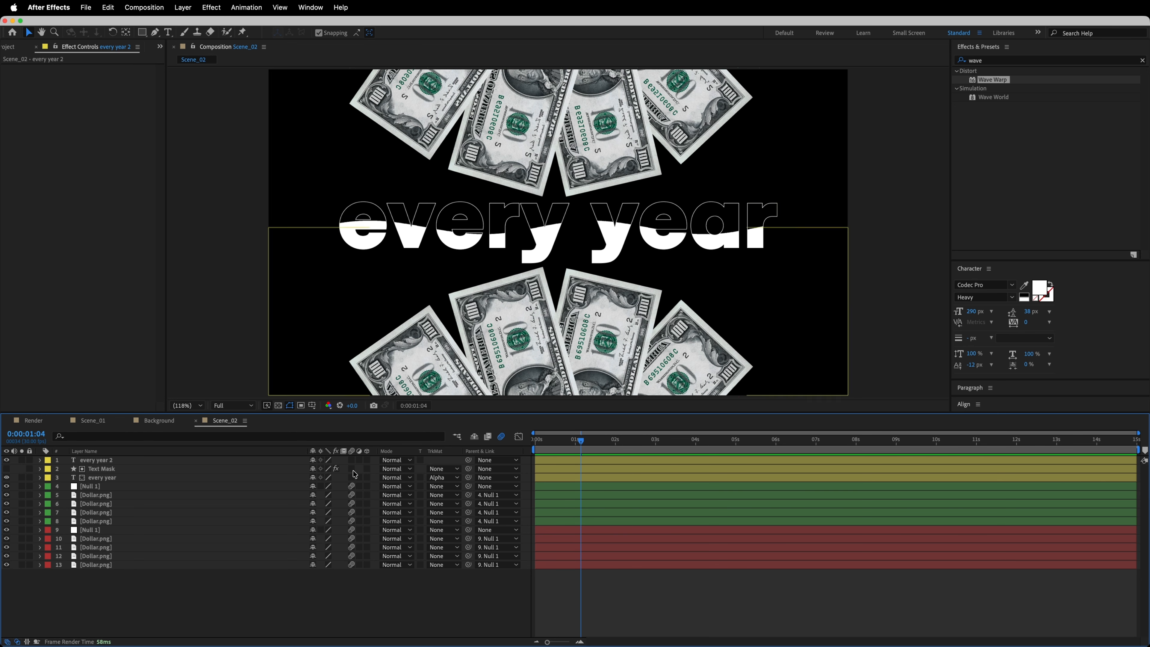
pyautogui.click(266, 460)
pyautogui.keyDown('shift'); pyautogui.click(222, 479); pyautogui.keyUp('shift')
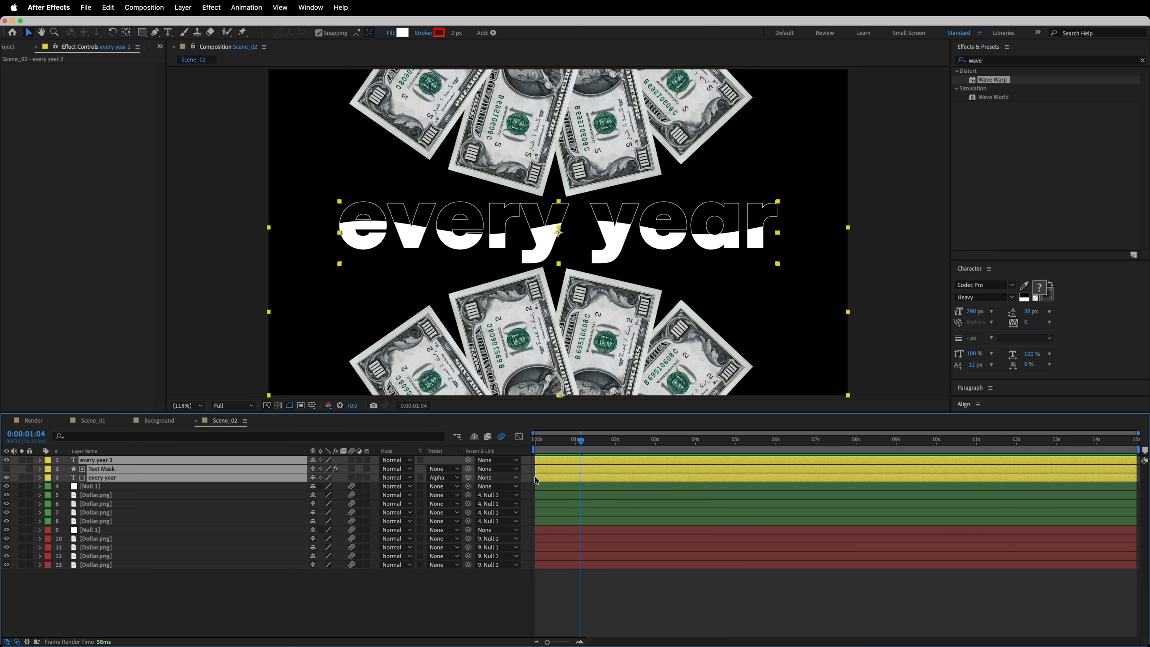
pyautogui.moveTo(559, 465); pyautogui.dragTo(621, 462)
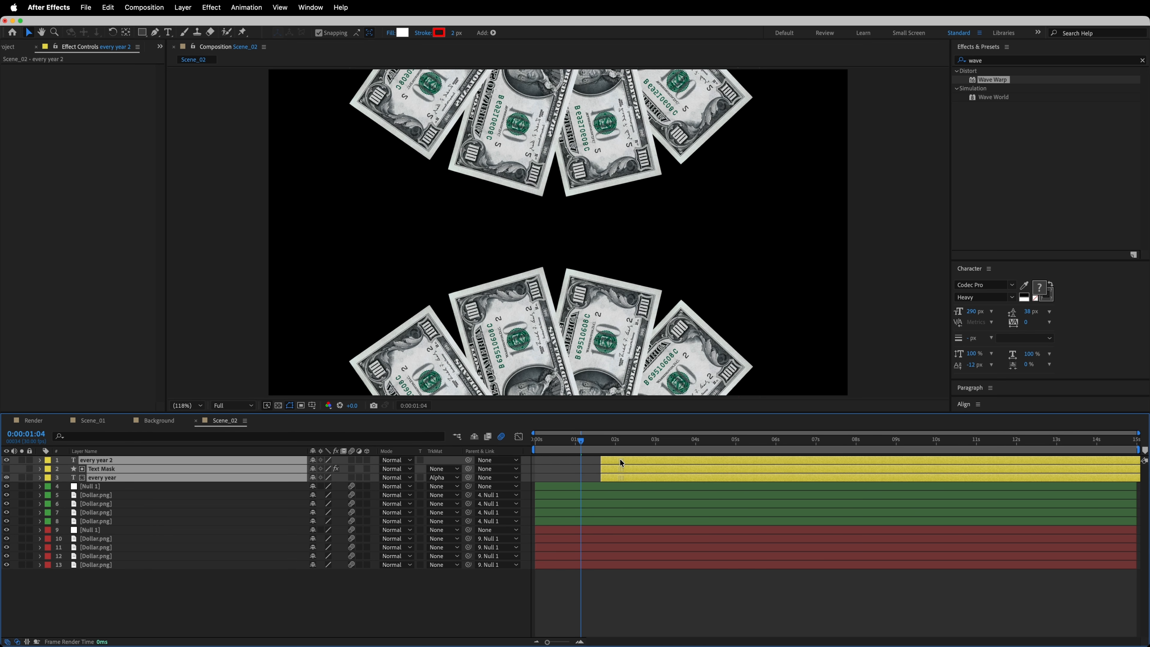
pyautogui.click(352, 461)
pyautogui.click(393, 586)
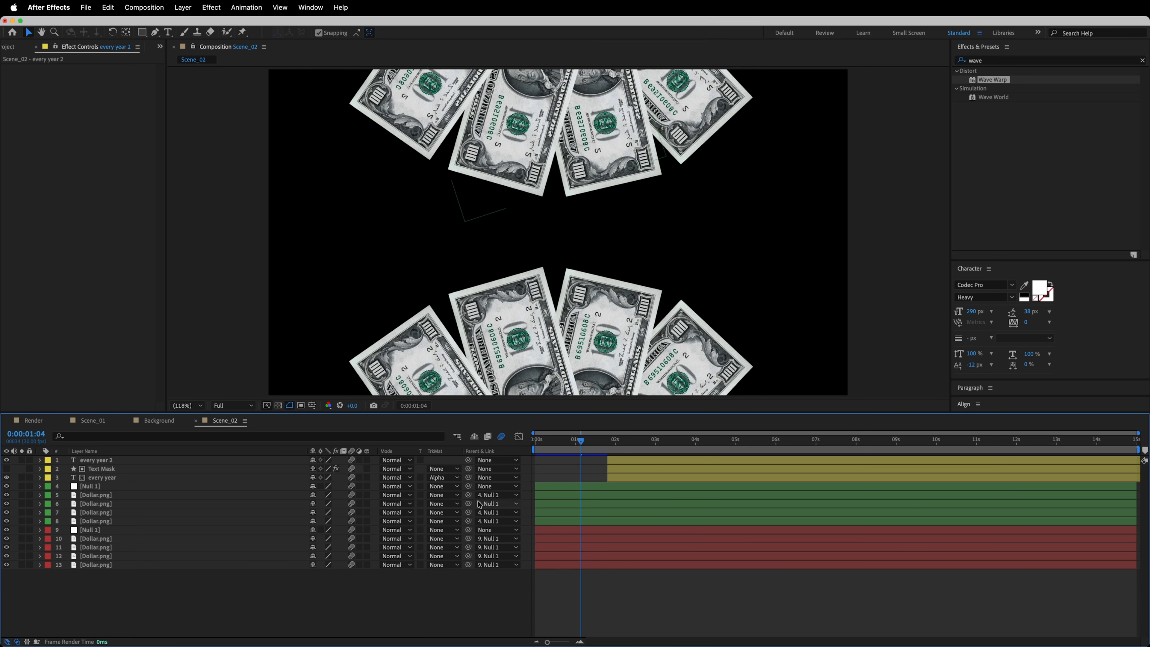
# Preview the scene from the start and check the frames around 0:00:01:24 through 0:00:02:13, where the text appears and the bills part
pyautogui.press('Home')
pyautogui.press('space')
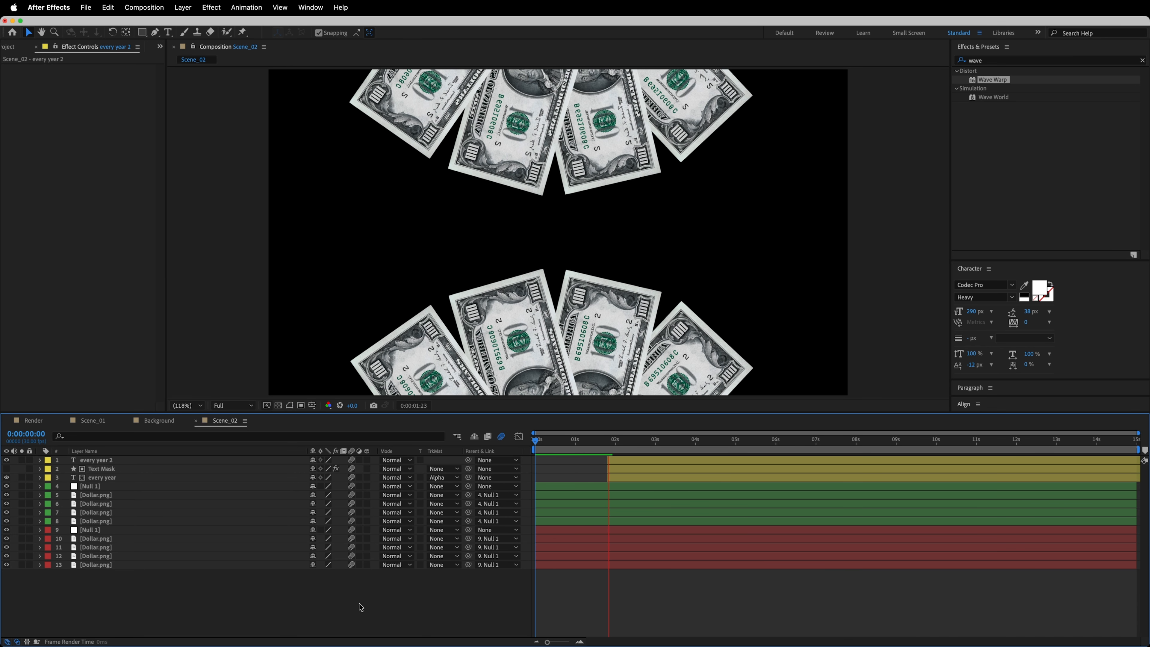
pyautogui.press('space')
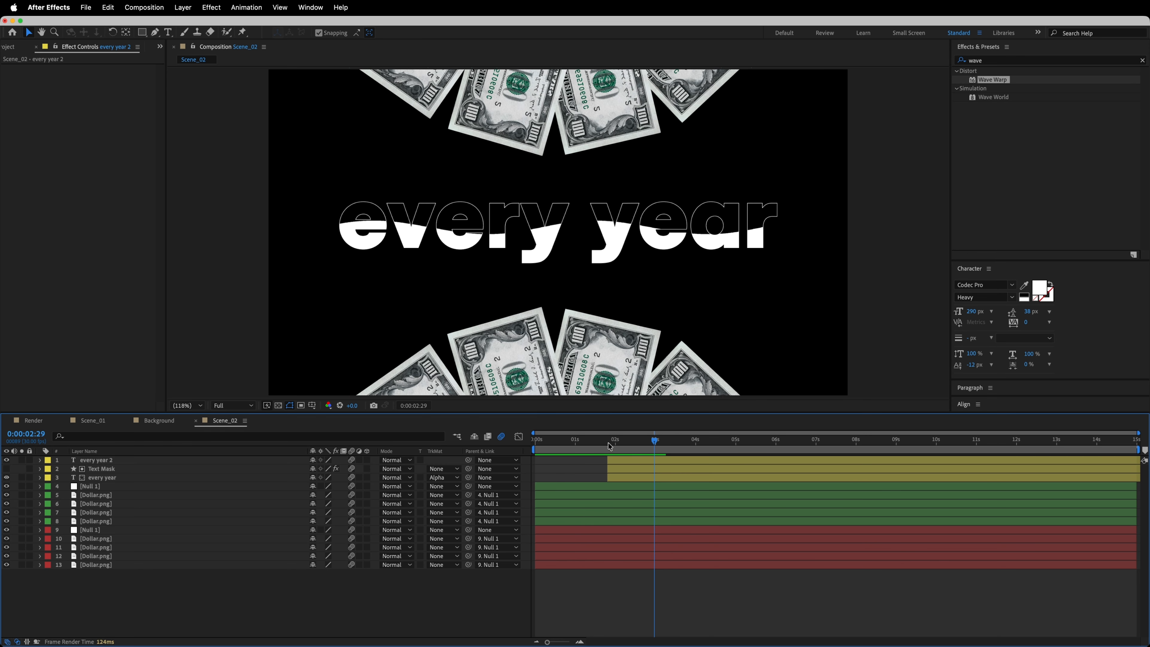
pyautogui.press('Home')
pyautogui.press('space')
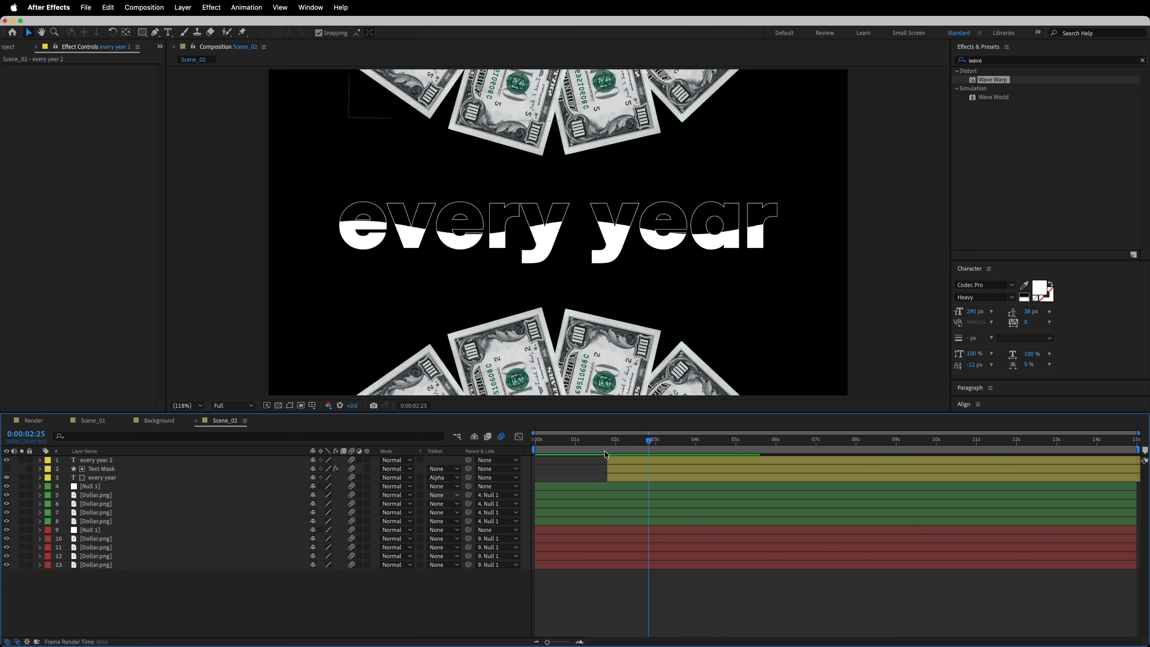
pyautogui.click(607, 442)
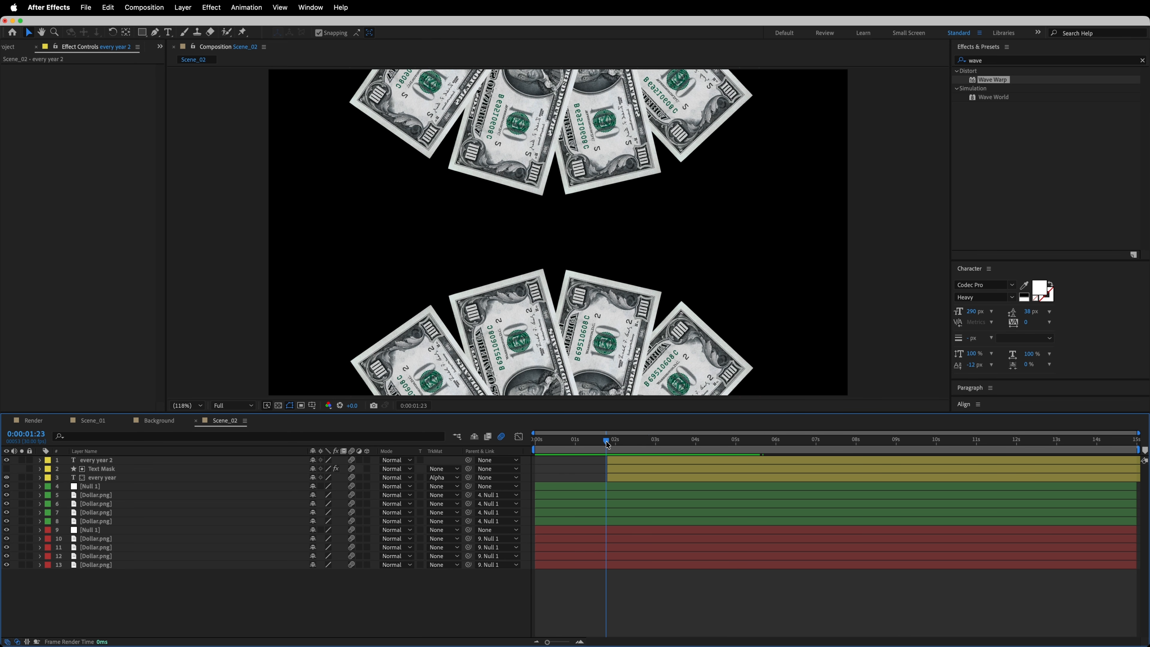
pyautogui.moveTo(606, 441); pyautogui.dragTo(608, 441)
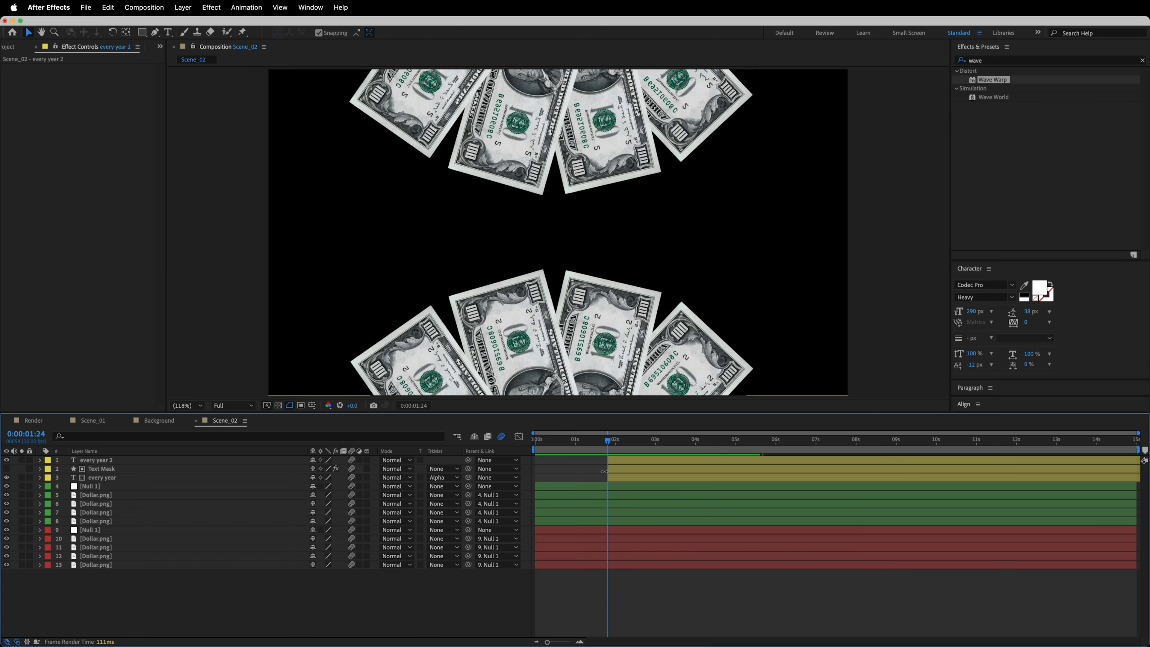
pyautogui.moveTo(607, 442); pyautogui.dragTo(634, 442)
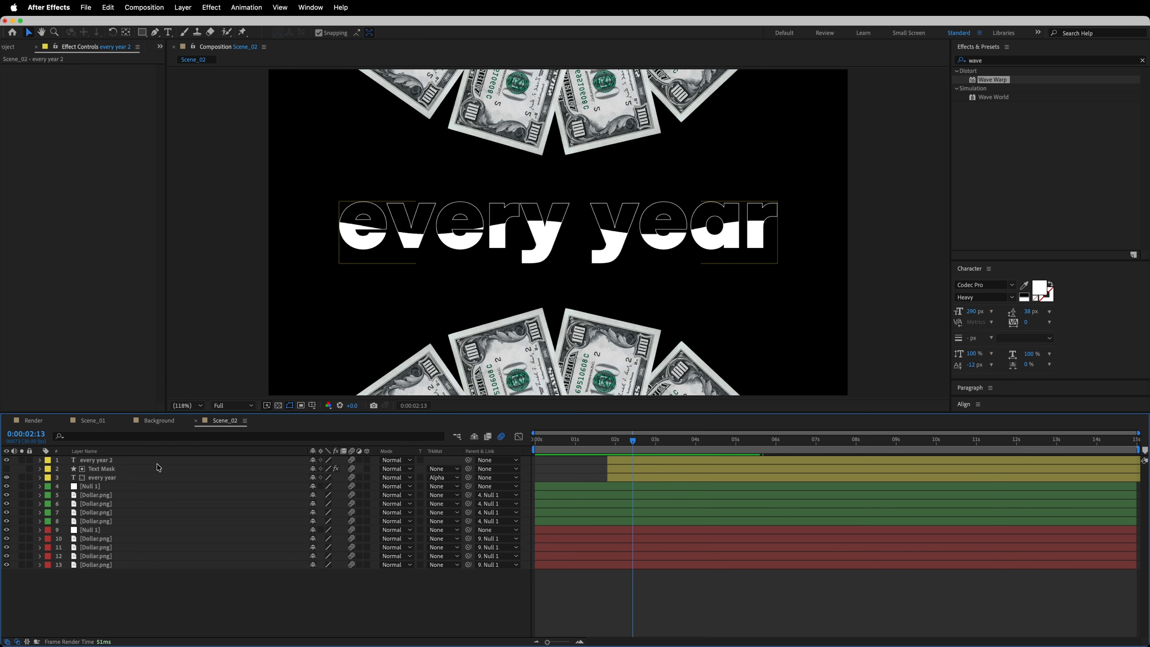
# Rename the "every year 2" layer as "every year OUTLINES"
pyautogui.click(99, 464)
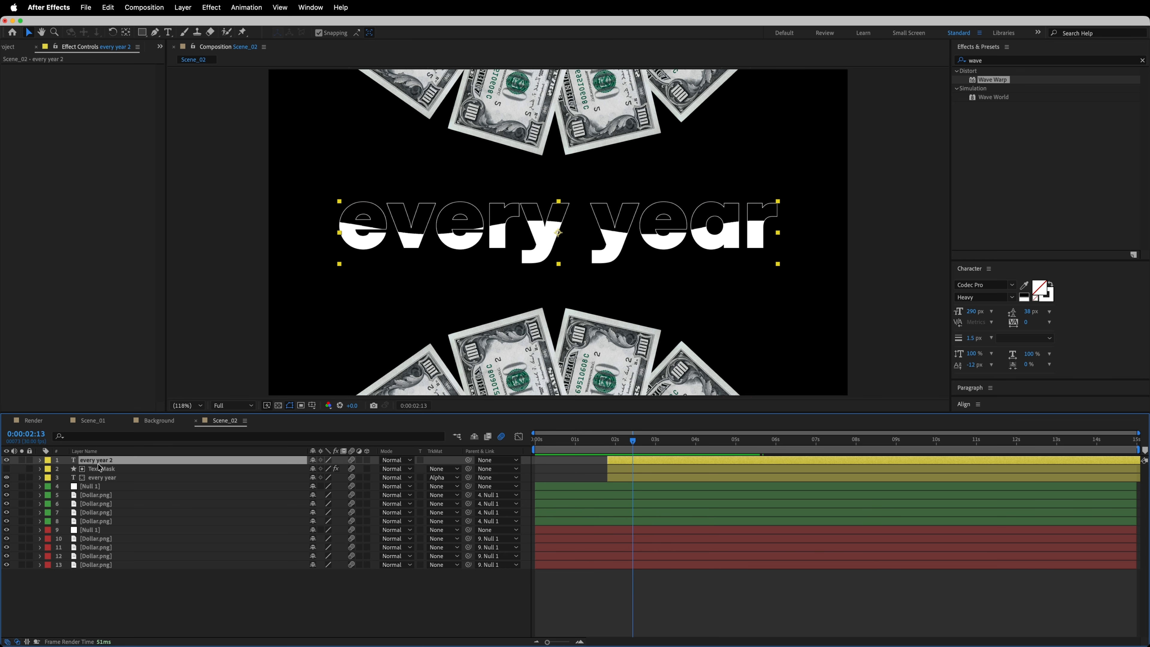
pyautogui.press('Return')
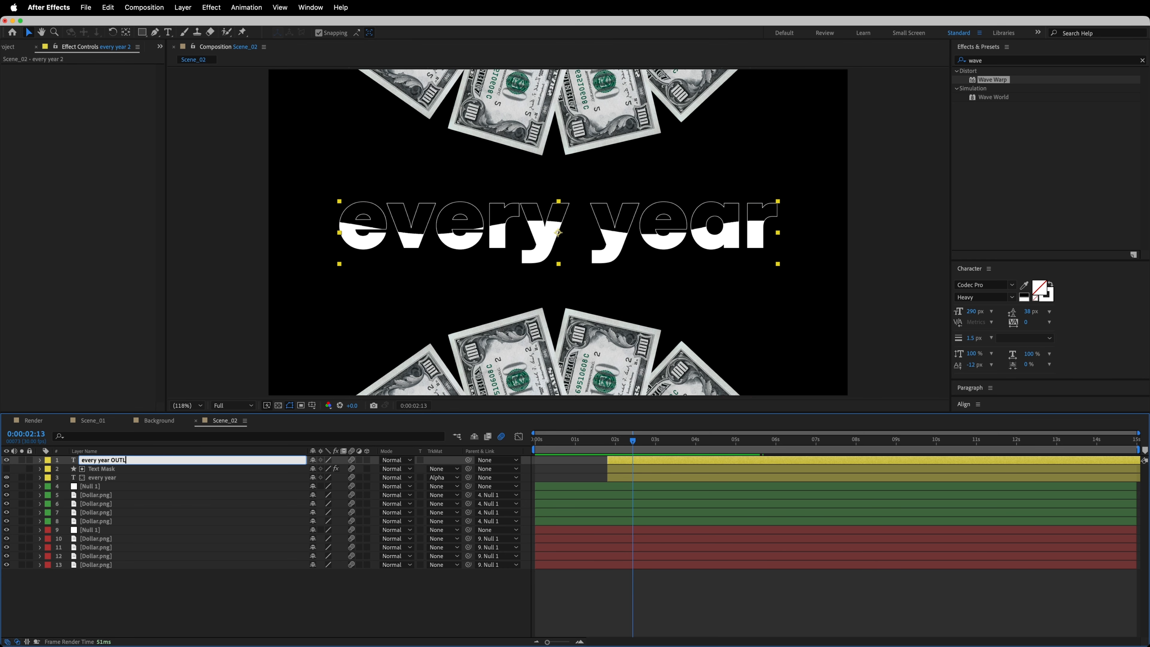
pyautogui.click(140, 582)
# Duplicate the filled "every year" text layer and place the copy at the top of the layer stack, without a track matte
pyautogui.click(120, 470)
pyautogui.click(112, 479)
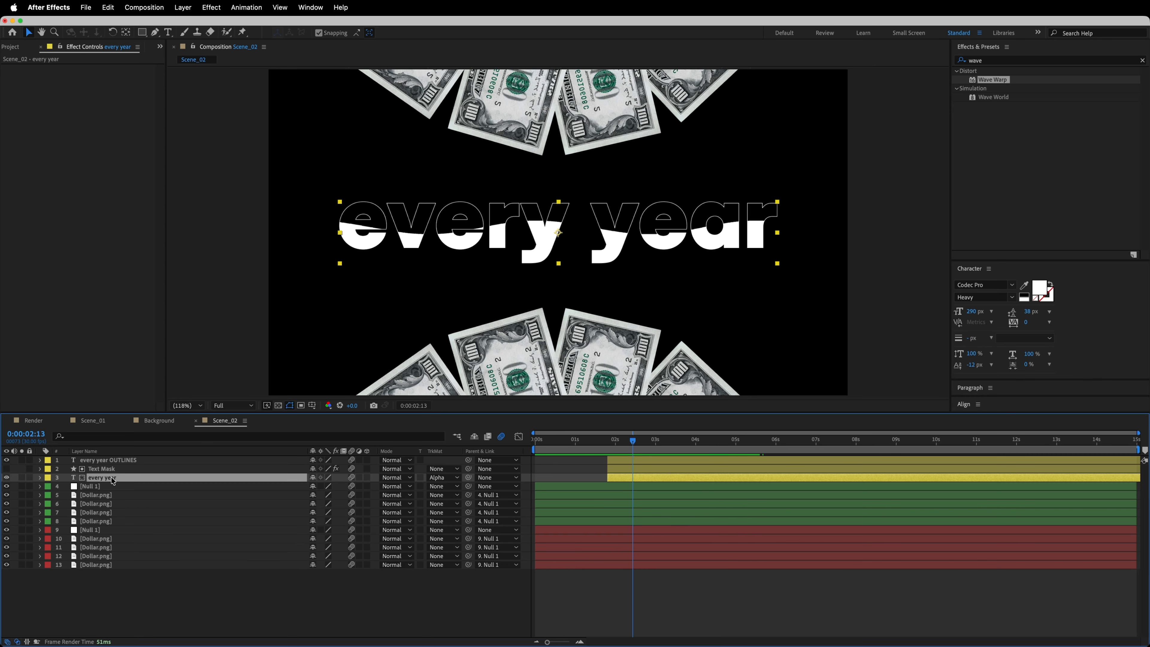
pyautogui.press('super+d')
pyautogui.moveTo(559, 235); pyautogui.dragTo(558, 176)
pyautogui.press('super+z')
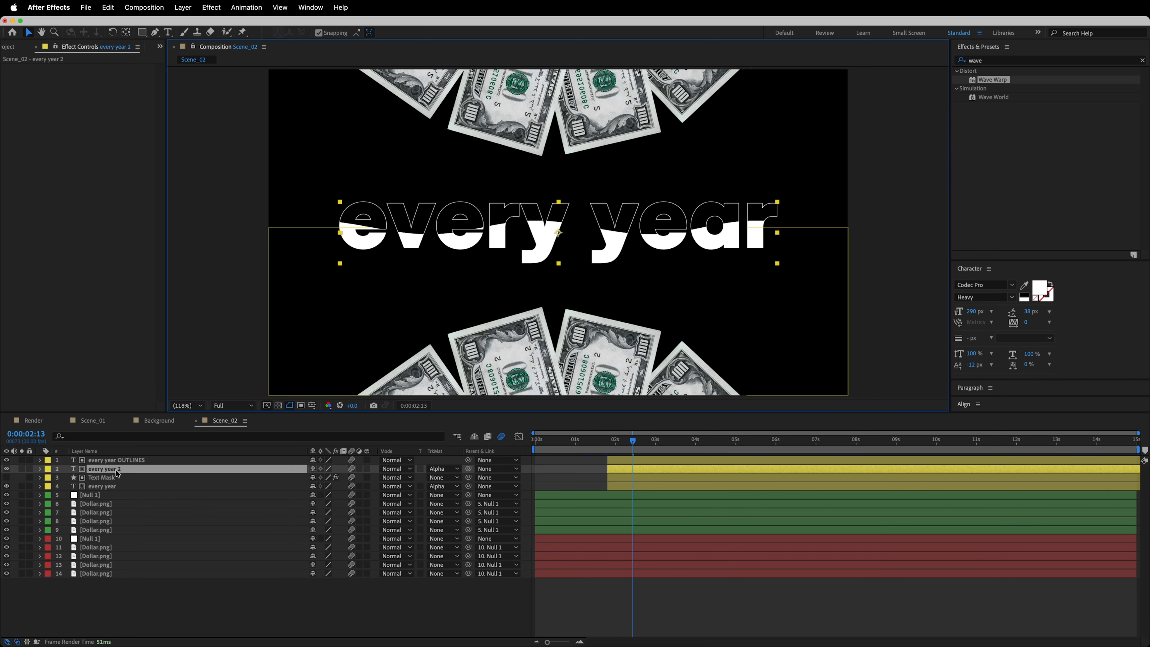
pyautogui.moveTo(123, 456)
pyautogui.mouseDown()
pyautogui.moveTo(111, 470)
pyautogui.moveTo(117, 455)
pyautogui.mouseUp()
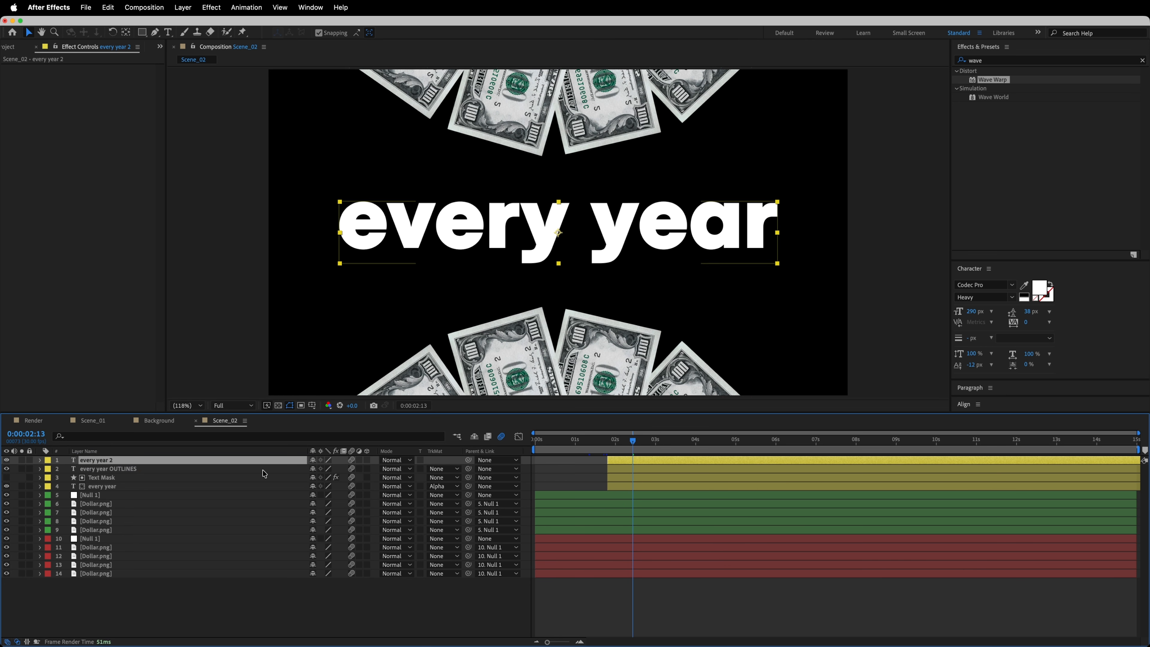
# Move the duplicated text above the large "every year" and restyle it in Poppins Regular at 36 px
pyautogui.moveTo(558, 234); pyautogui.dragTo(558, 178)
pyautogui.click(967, 280)
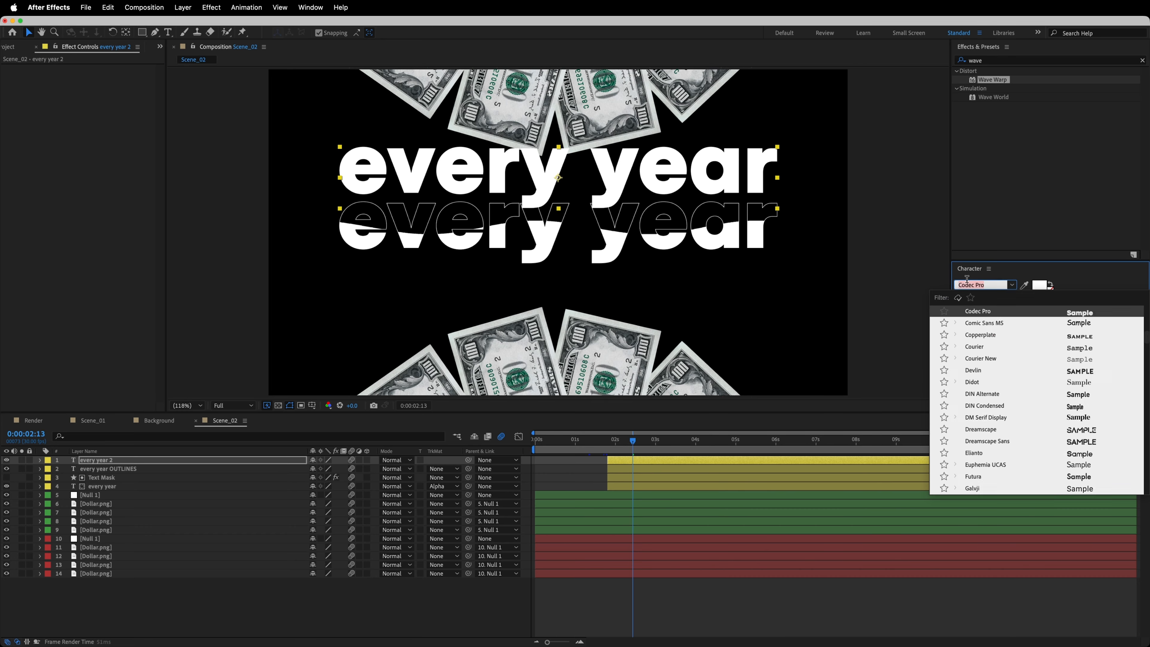
pyautogui.write('poppins')
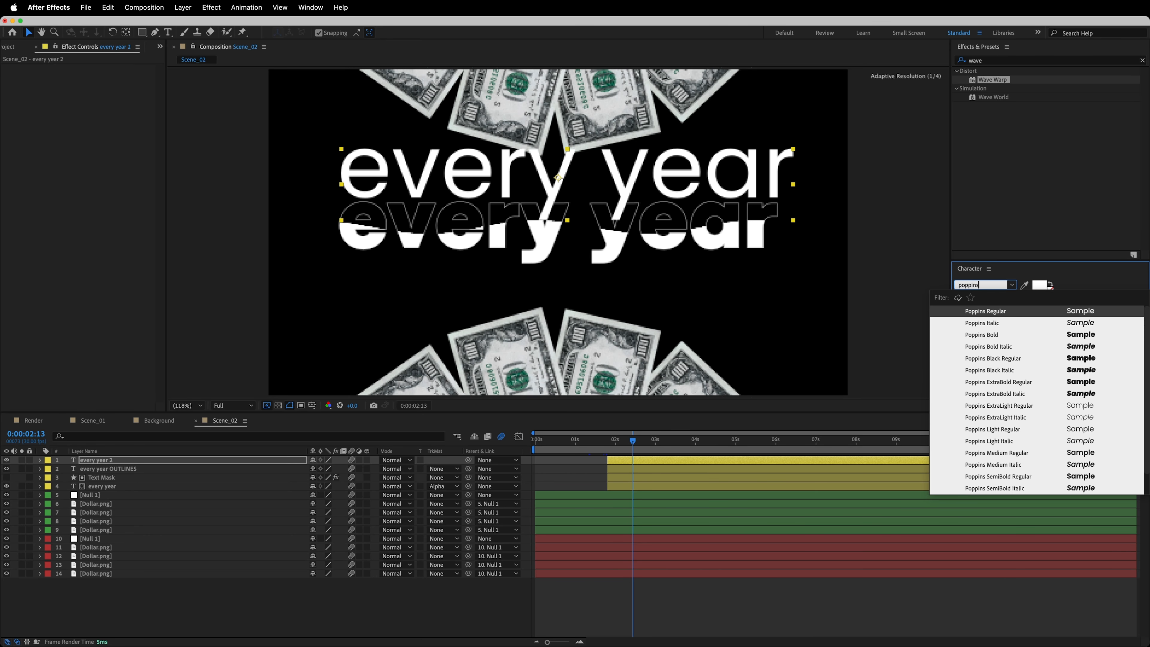
pyautogui.press('Return')
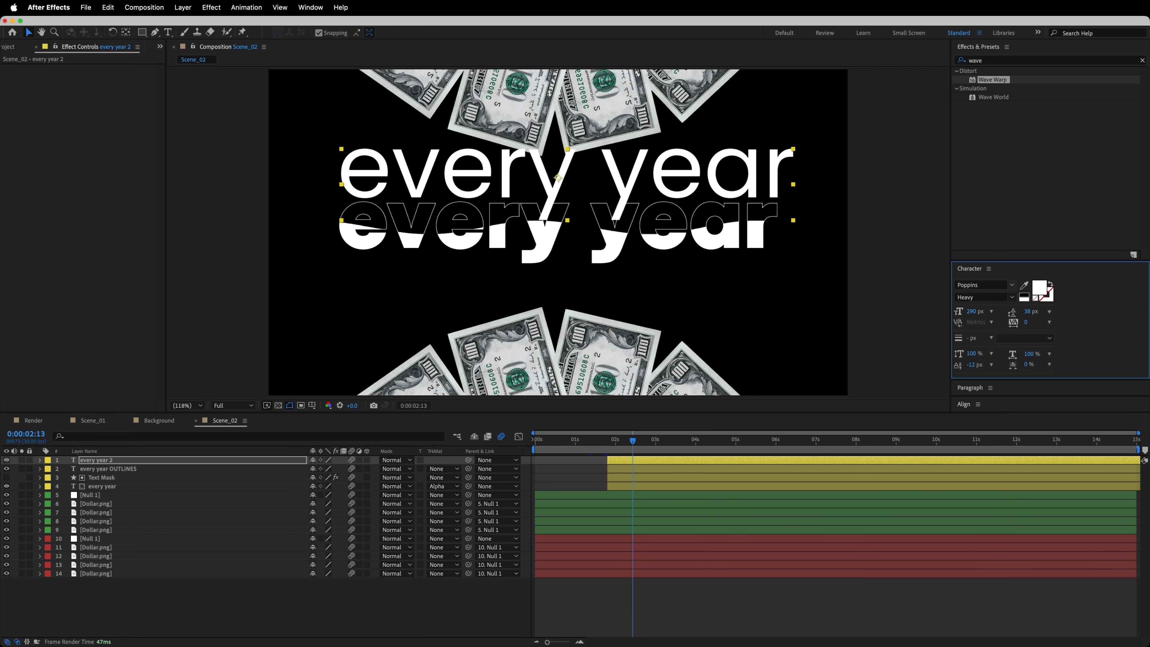
pyautogui.moveTo(975, 315); pyautogui.dragTo(839, 313)
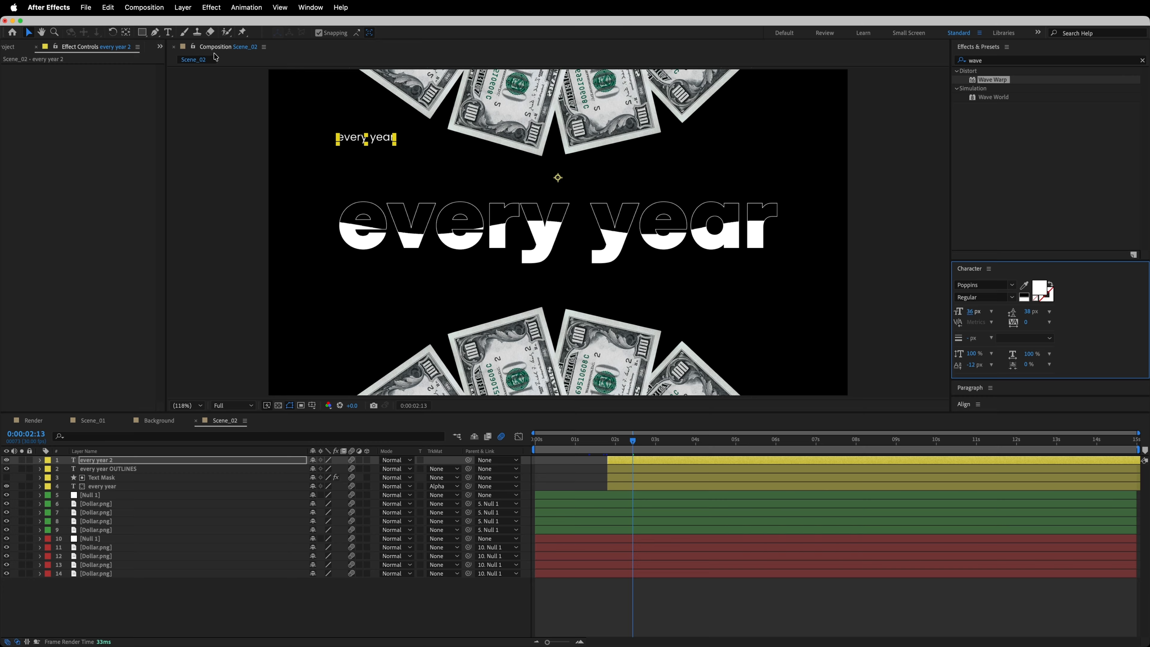
# Center the small "every year" copy's anchor point, align it to the composition's center and raise it just above the large text
pyautogui.click(128, 34)
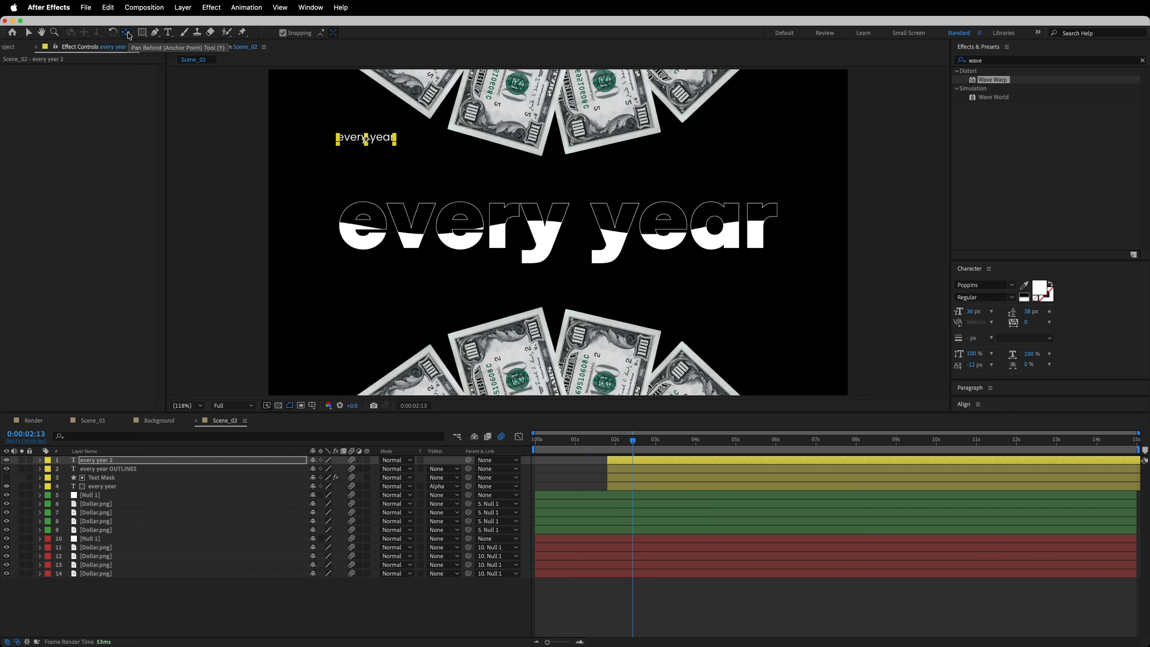
pyautogui.press('v')
pyautogui.moveTo(1030, 397); pyautogui.dragTo(1015, 371)
pyautogui.click(979, 402)
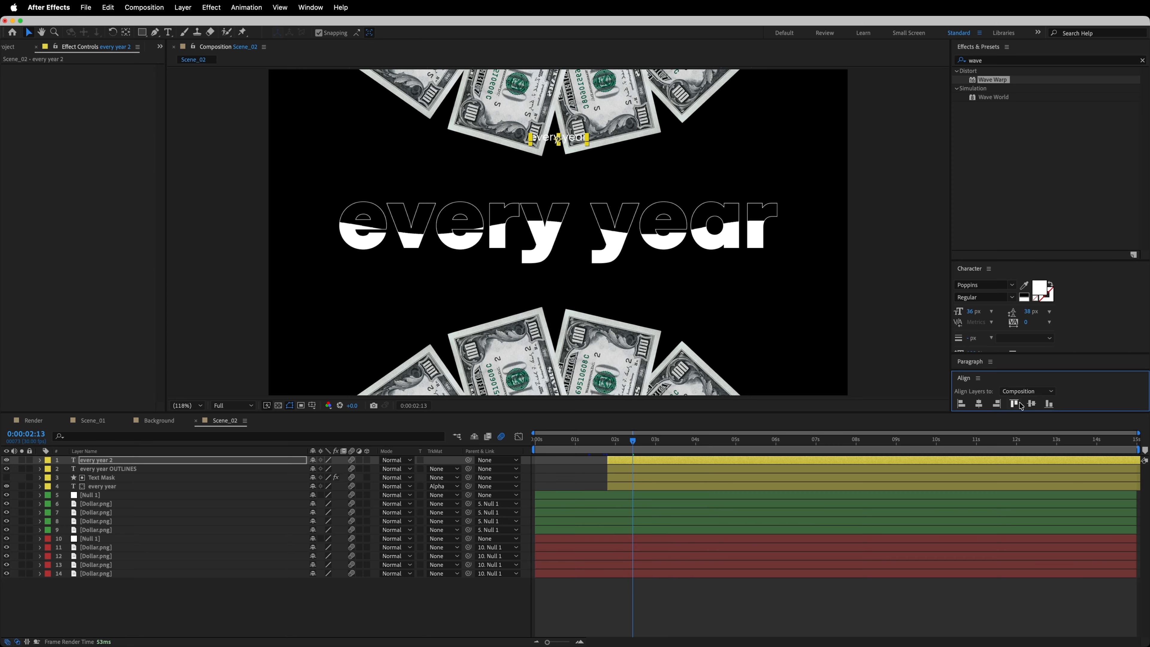
pyautogui.click(1032, 403)
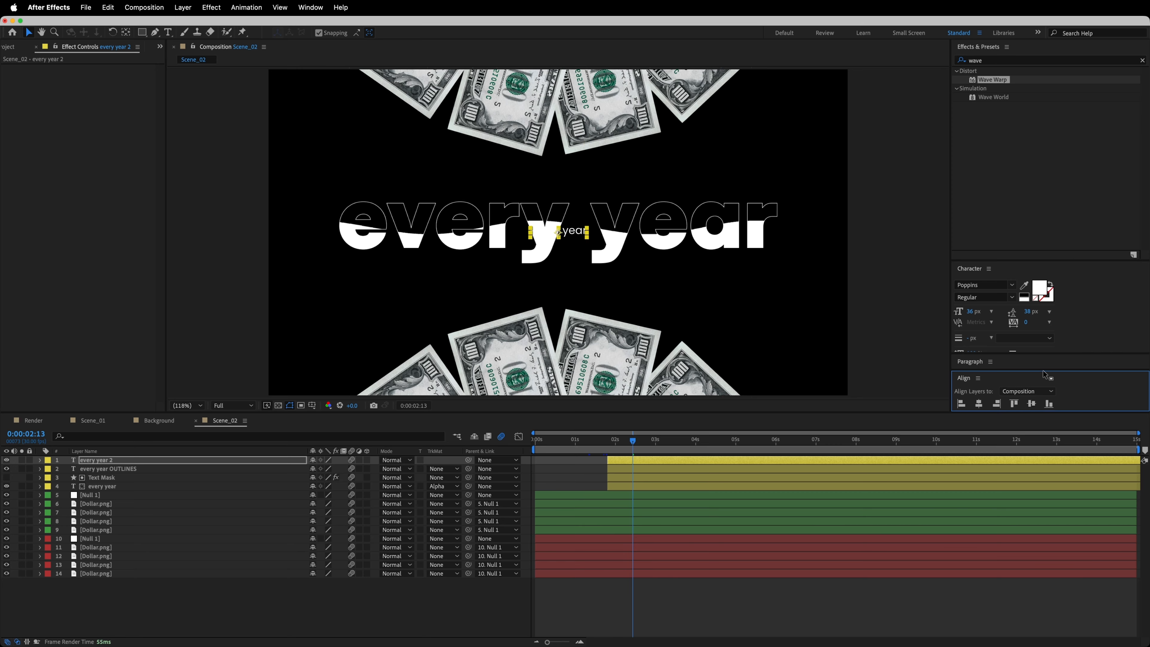
pyautogui.moveTo(1046, 371); pyautogui.dragTo(1046, 384)
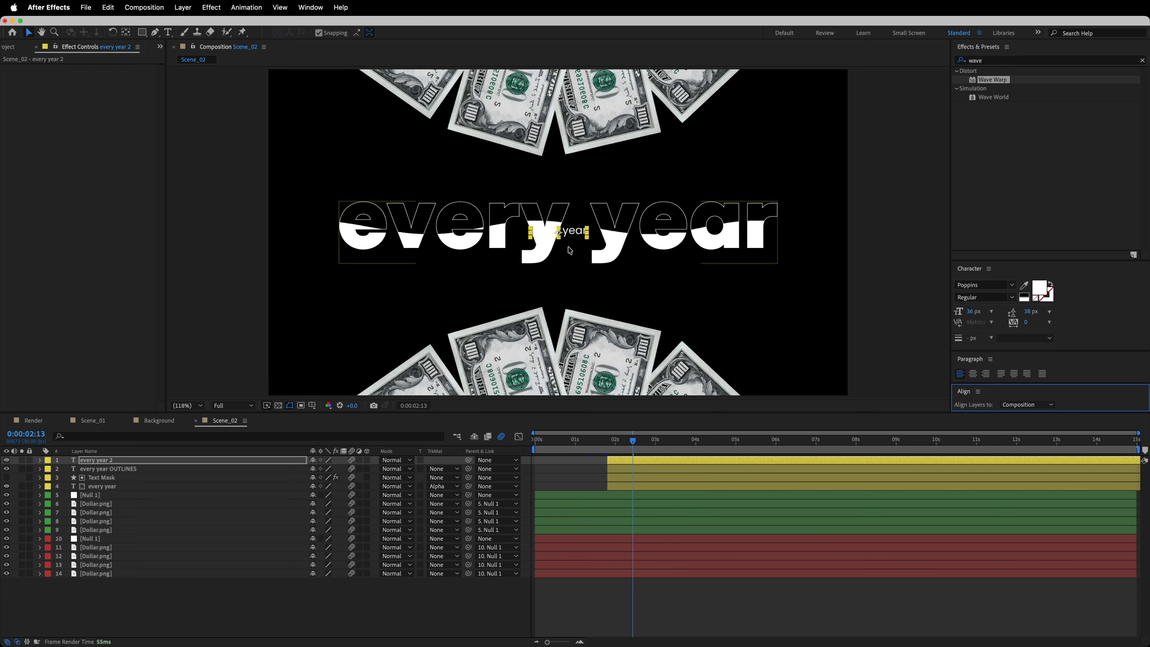
pyautogui.moveTo(562, 236); pyautogui.dragTo(556, 182)
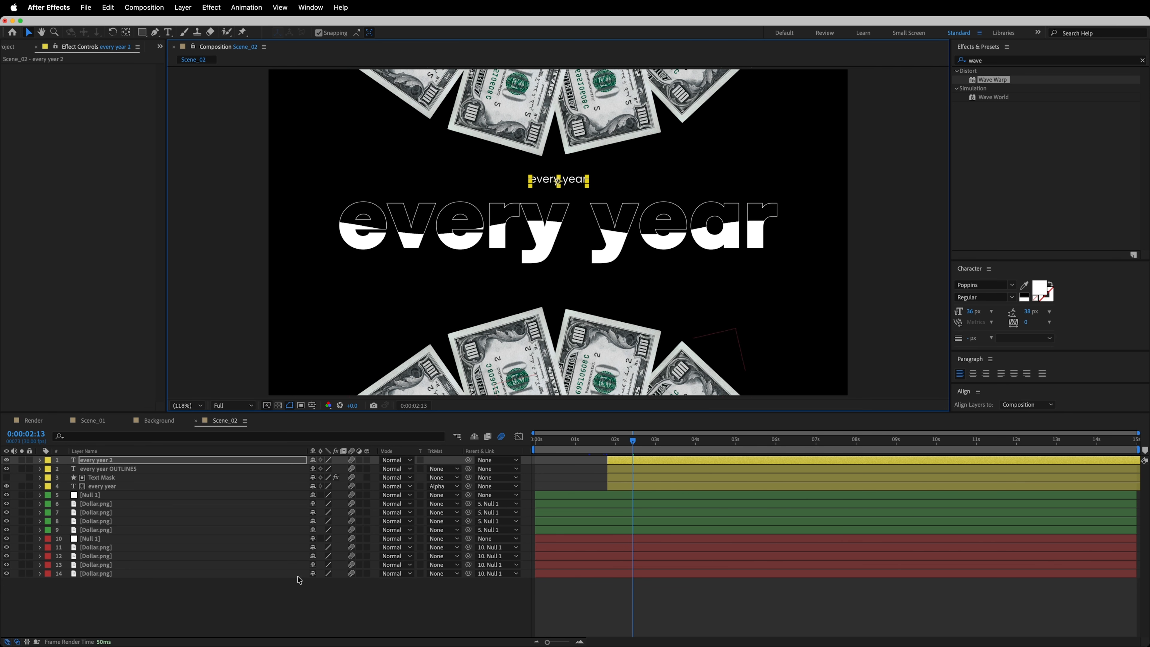
# Replace the small copy's text with "Spend endless billions on advertising"
pyautogui.click(290, 586)
pyautogui.doubleClick(159, 460)
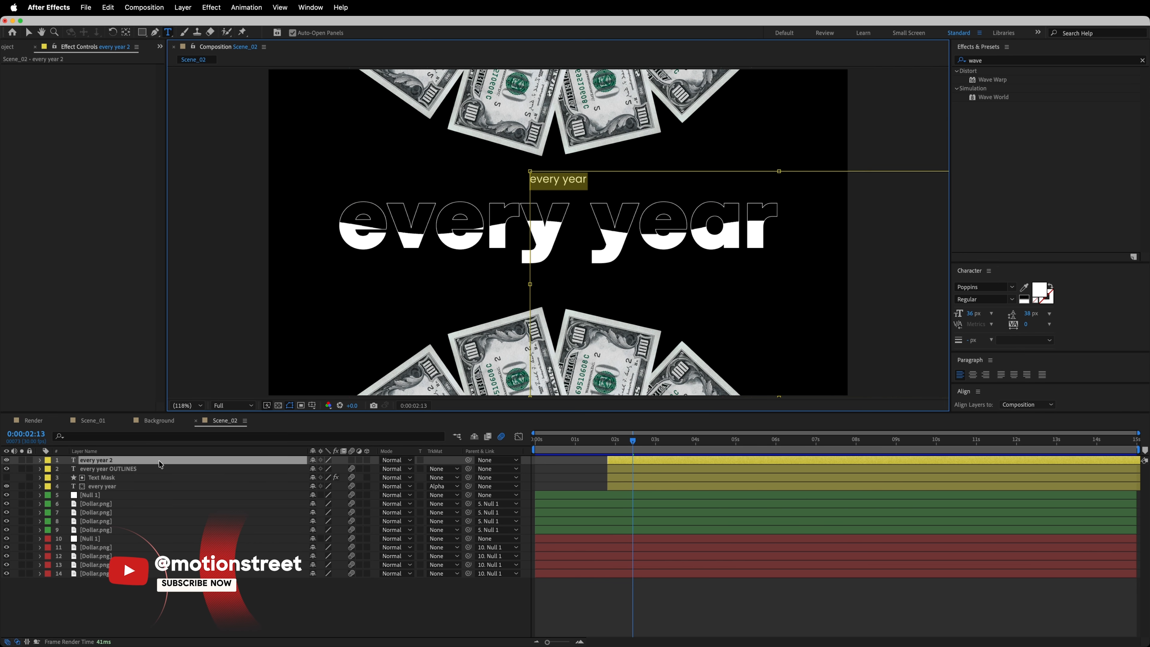
pyautogui.write('Spend endless billions on advertising')
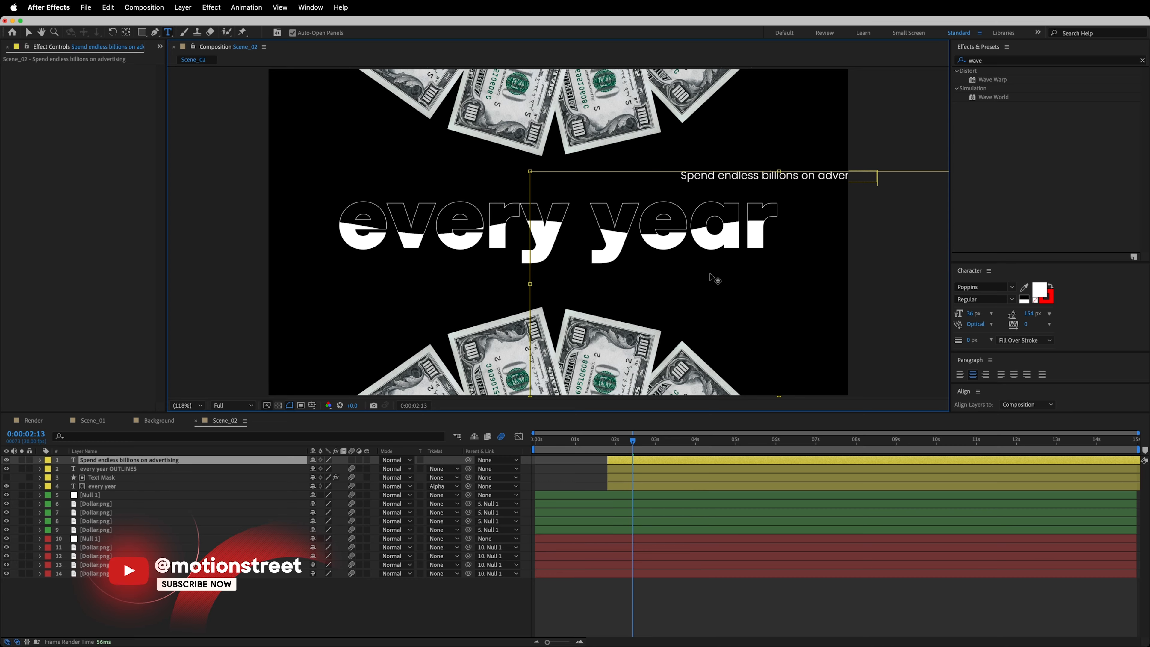
pyautogui.click(28, 32)
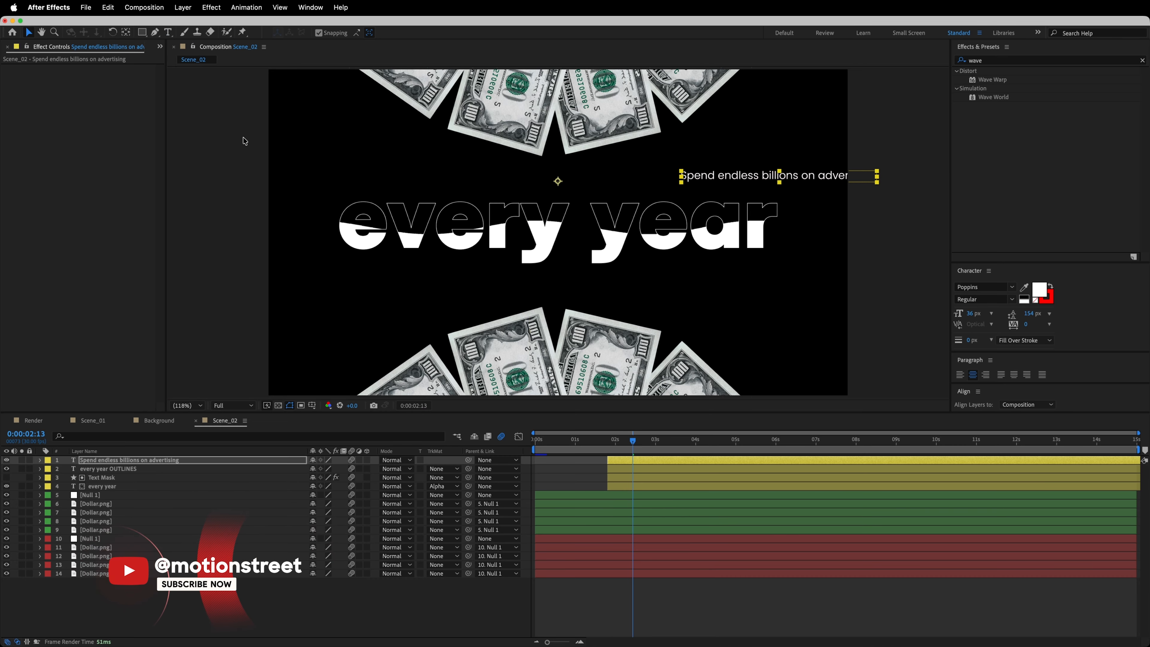
# Center the tagline's anchor point, align it horizontally and vertically to the composition, and raise it just above the large "every year" text
pyautogui.click(126, 33)
pyautogui.press('v')
pyautogui.click(1028, 394)
pyautogui.moveTo(1040, 383); pyautogui.dragTo(1050, 118)
pyautogui.click(979, 283)
pyautogui.click(1032, 283)
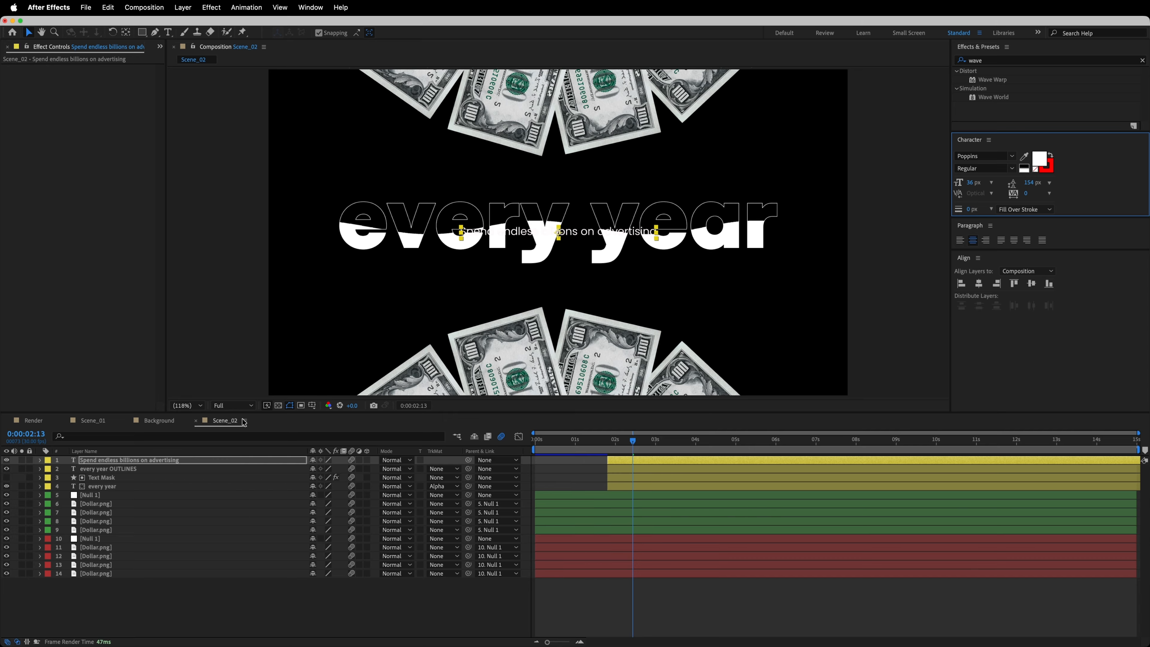
pyautogui.moveTo(560, 234); pyautogui.dragTo(560, 180)
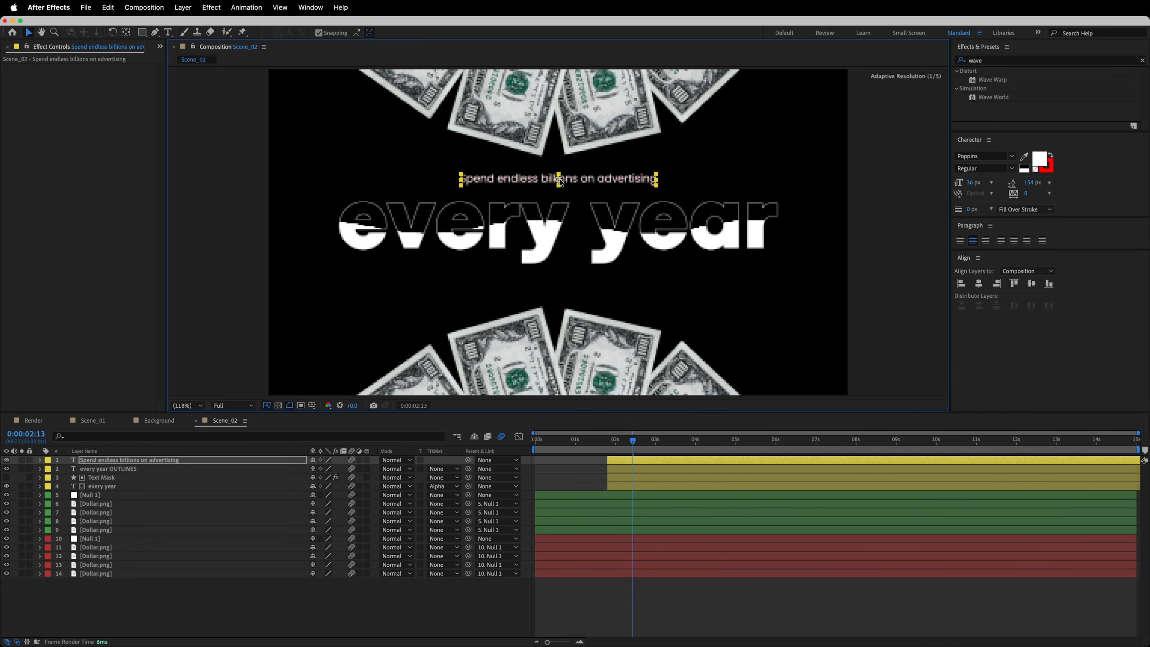
# Set only the word "billions" in the tagline to Poppins Bold
pyautogui.doubleClick(574, 178)
pyautogui.click(578, 178)
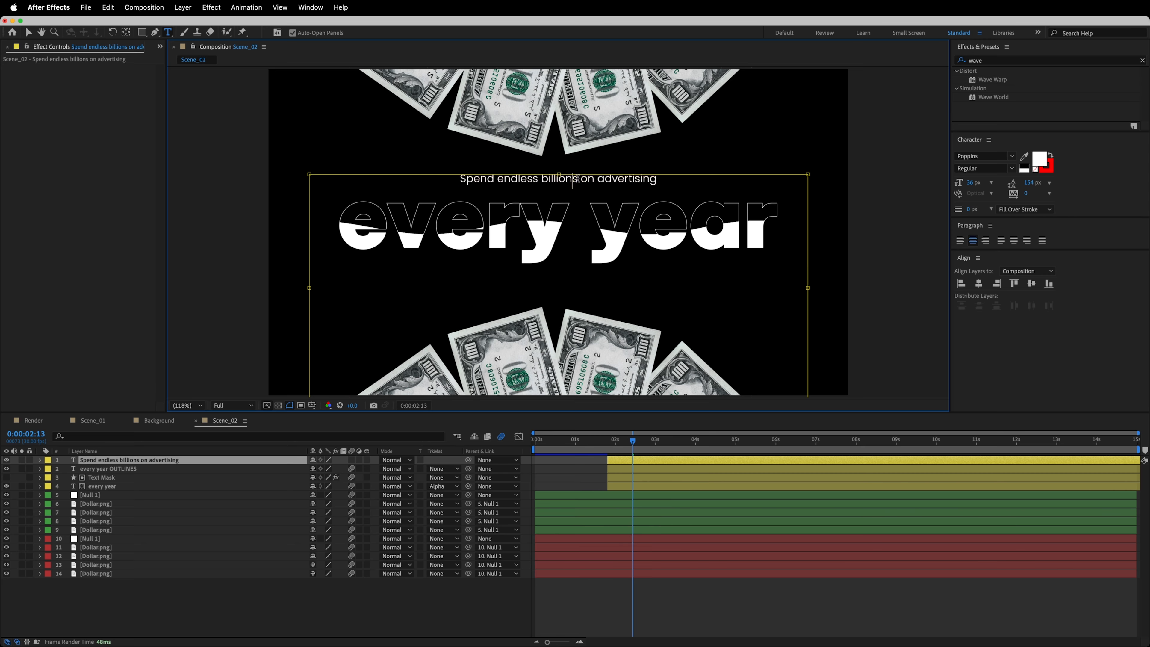
pyautogui.moveTo(545, 177); pyautogui.dragTo(582, 177)
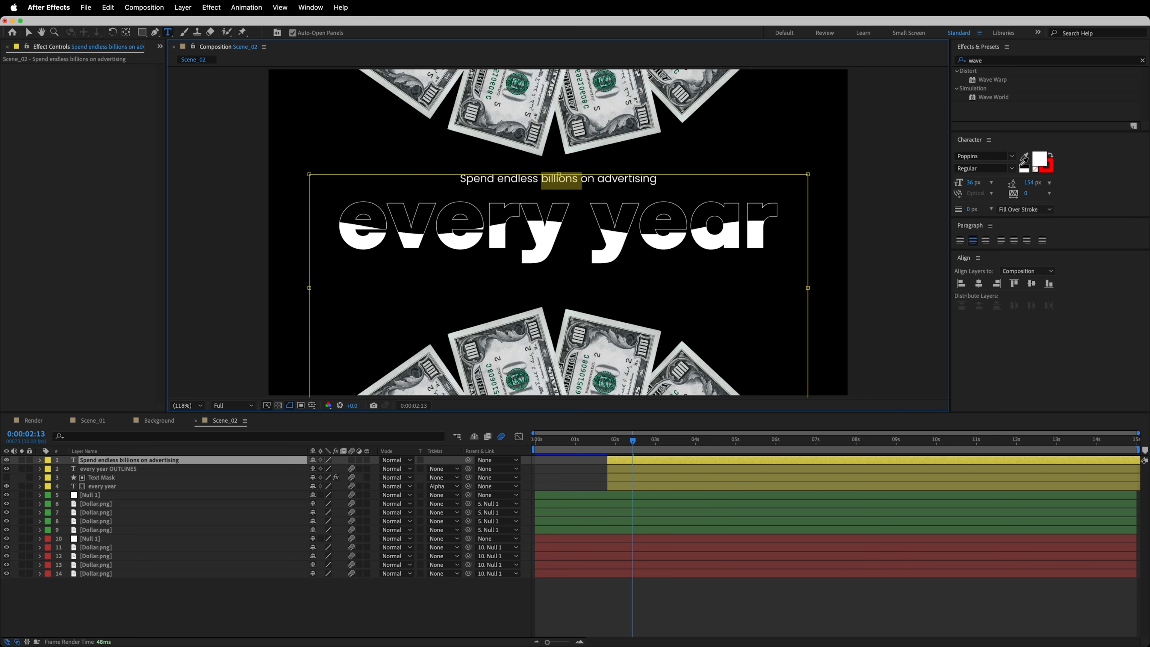
pyautogui.click(1013, 168)
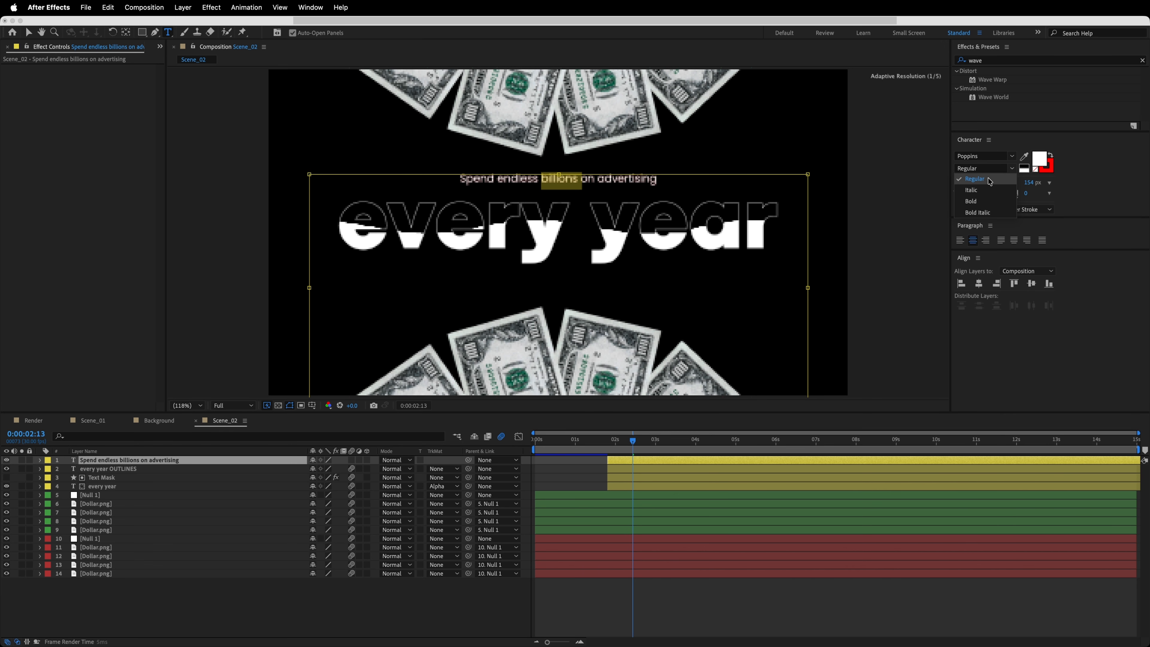
pyautogui.click(979, 203)
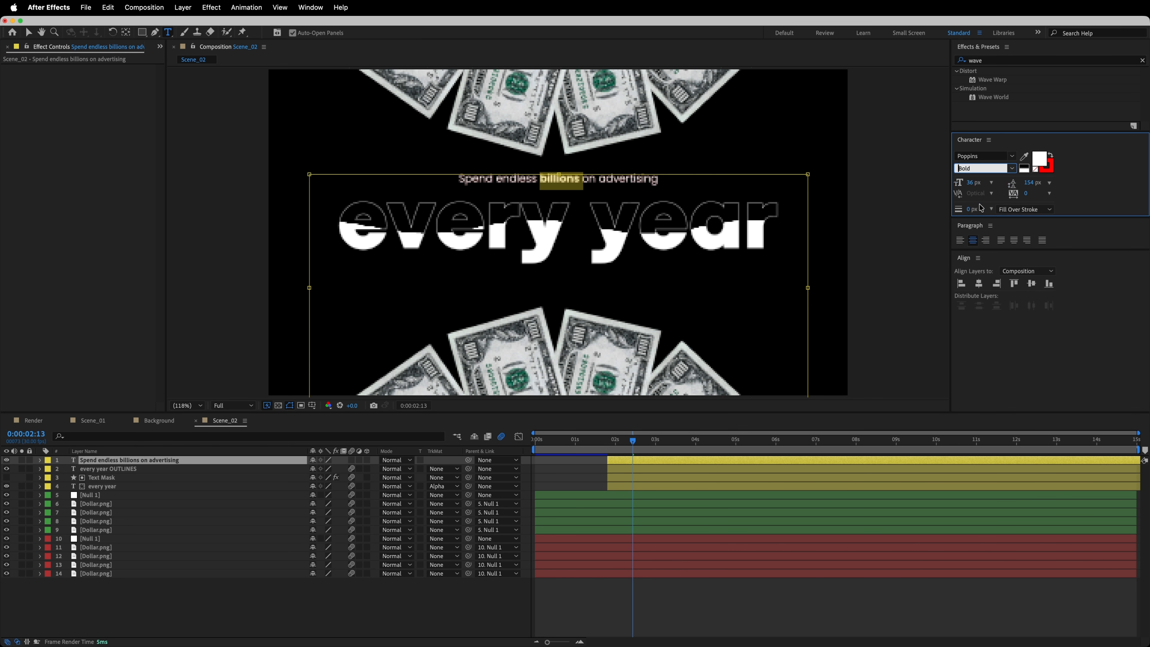
pyautogui.click(257, 601)
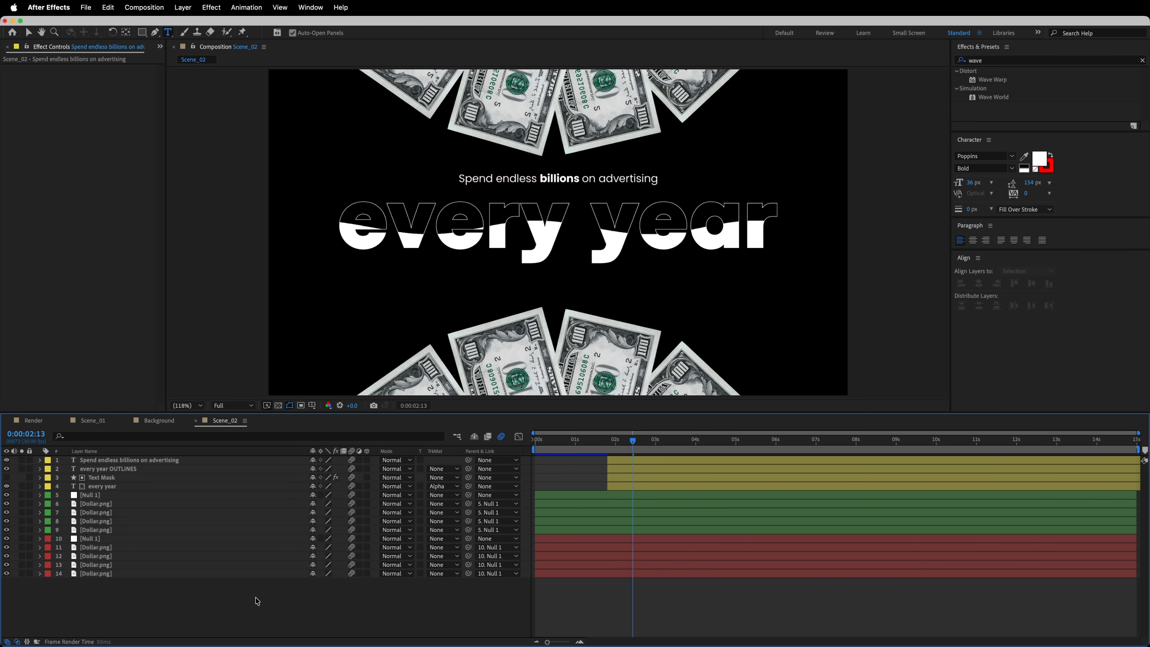
# Shrink the tagline's text box from below so it spans only the height of its single line
pyautogui.click(162, 460)
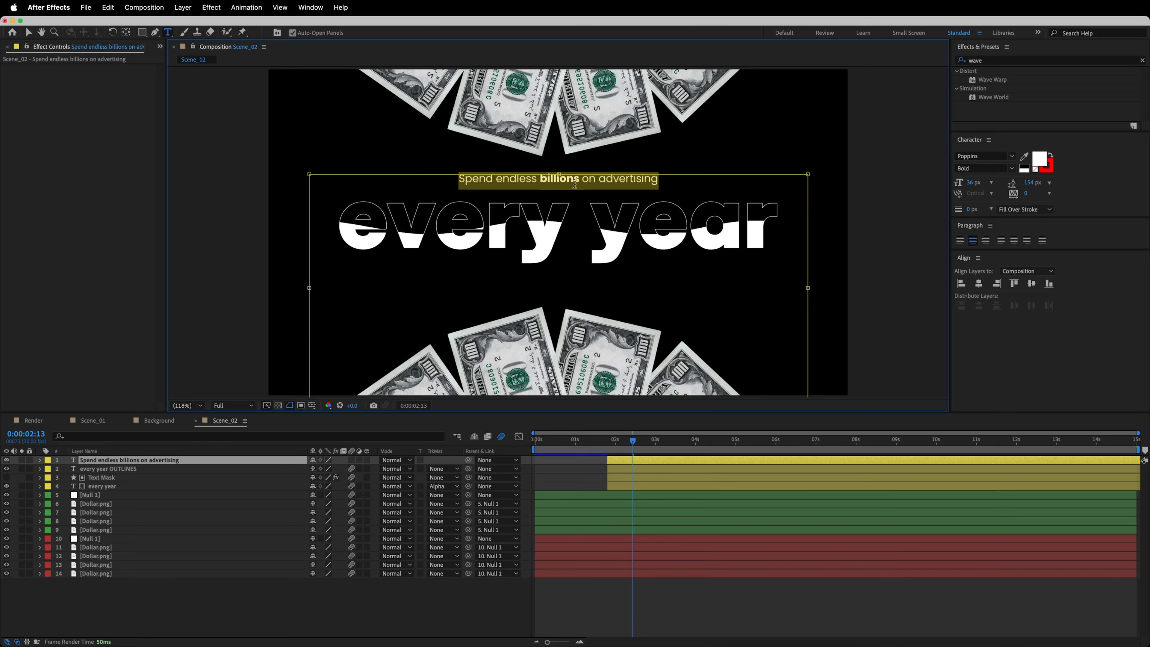
pyautogui.click(187, 406)
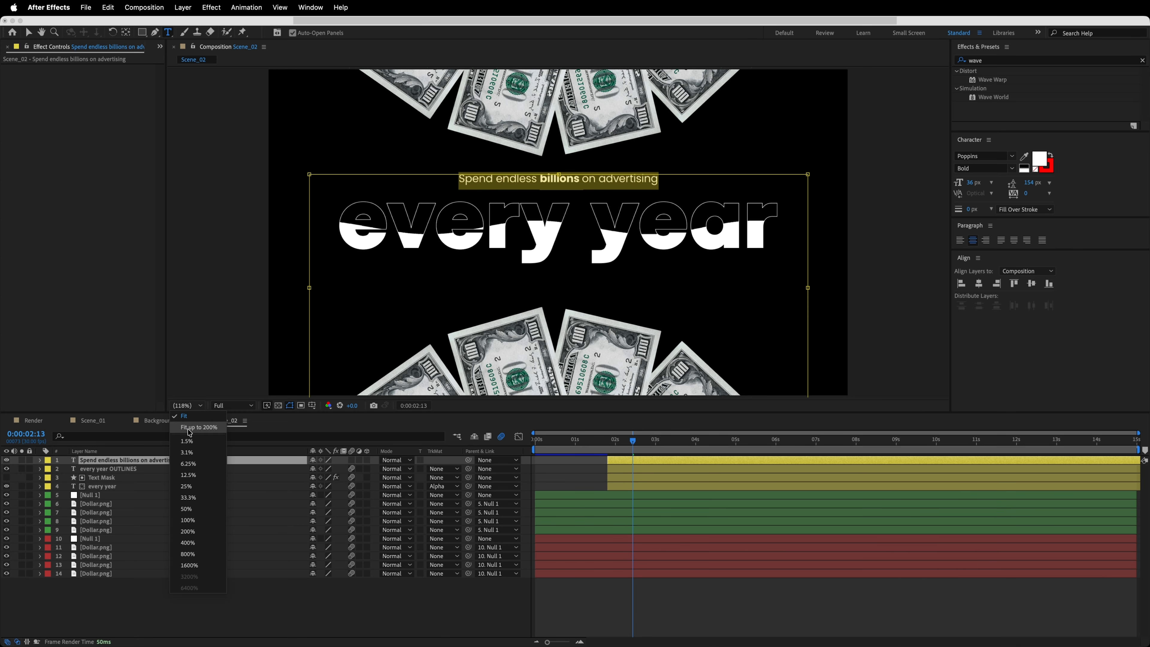
pyautogui.click(195, 497)
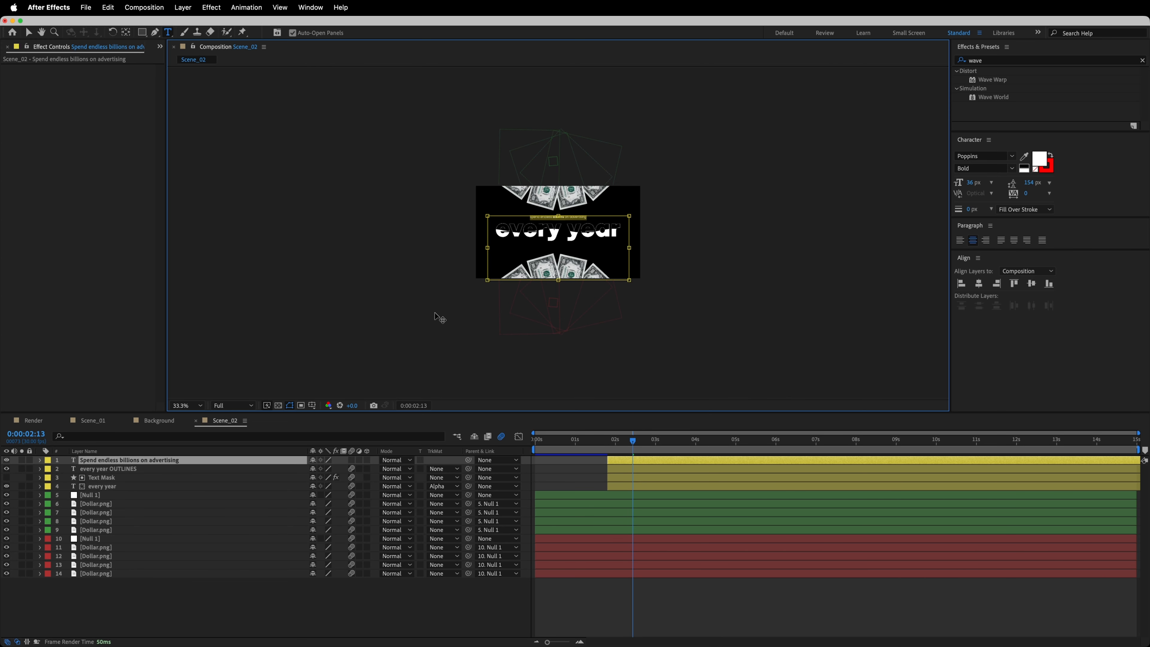
pyautogui.moveTo(557, 279); pyautogui.dragTo(573, 220)
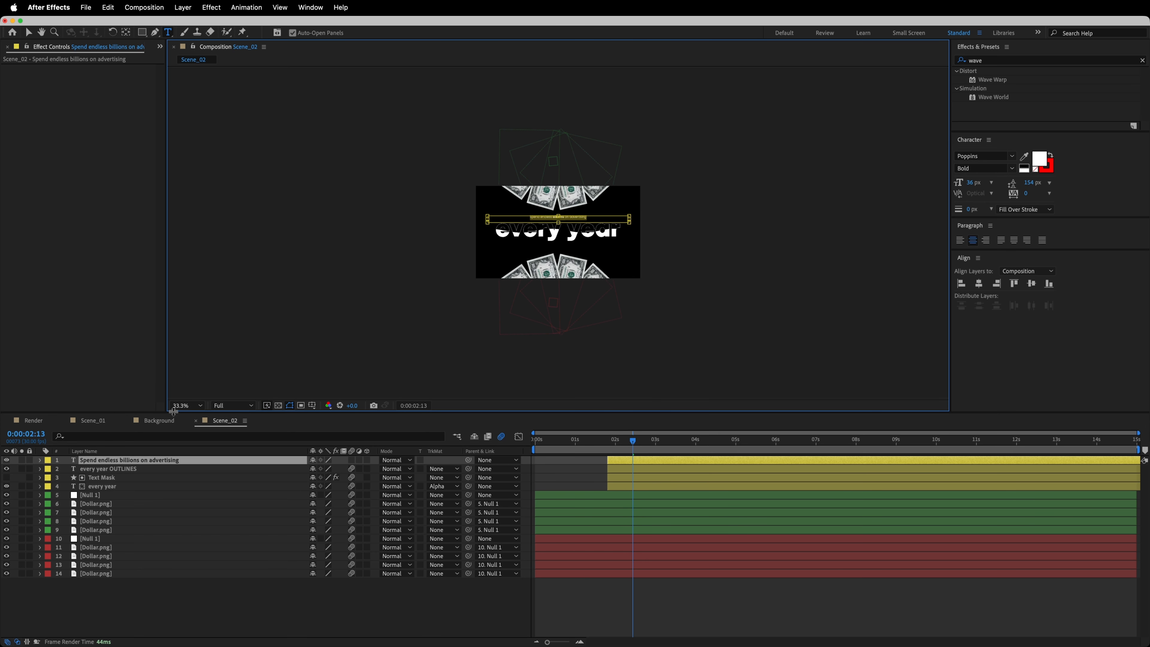
pyautogui.click(186, 406)
pyautogui.click(188, 416)
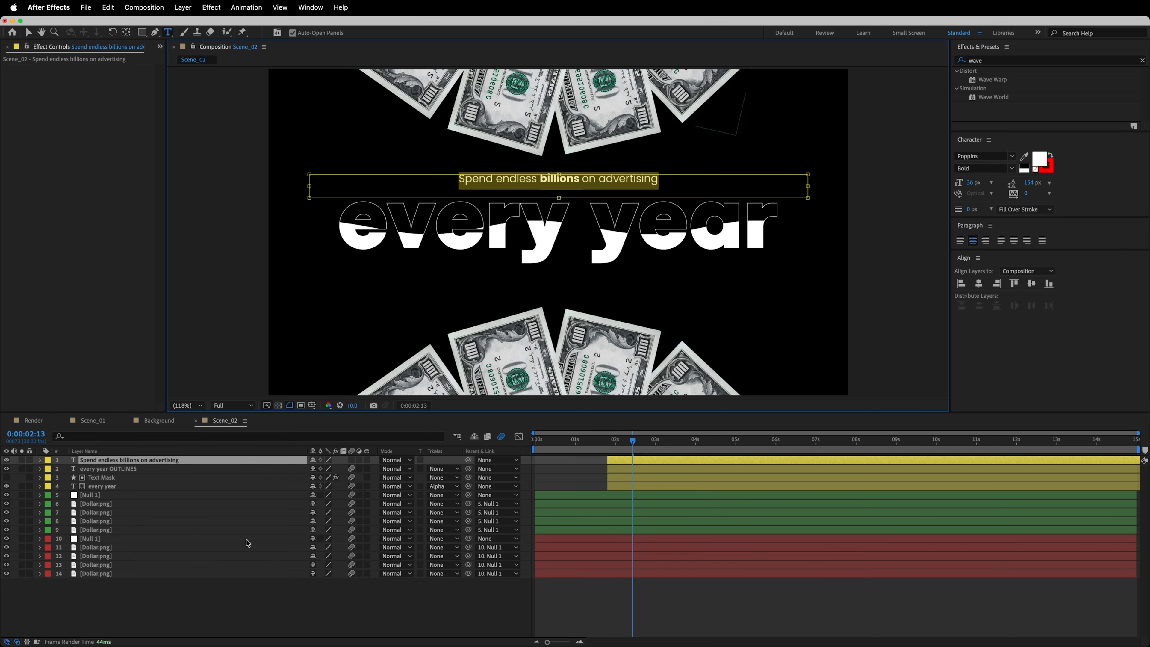
pyautogui.click(249, 609)
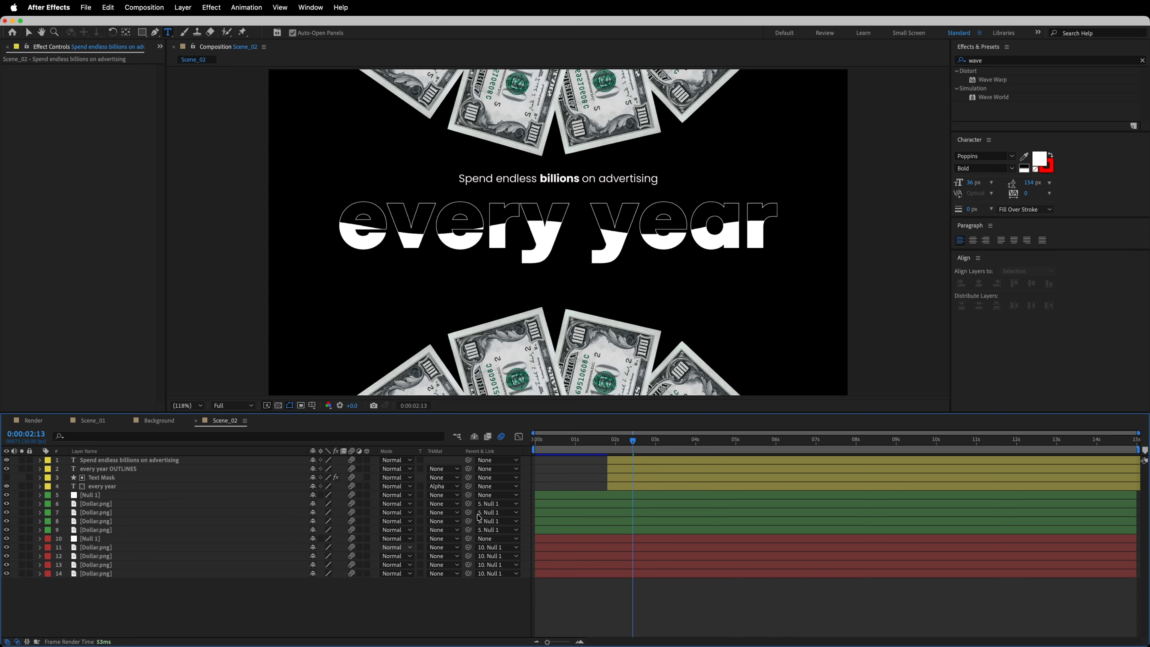
# Shift the tagline layer earlier in the timeline so it starts at 0:00:00:00
pyautogui.moveTo(634, 460); pyautogui.dragTo(599, 461)
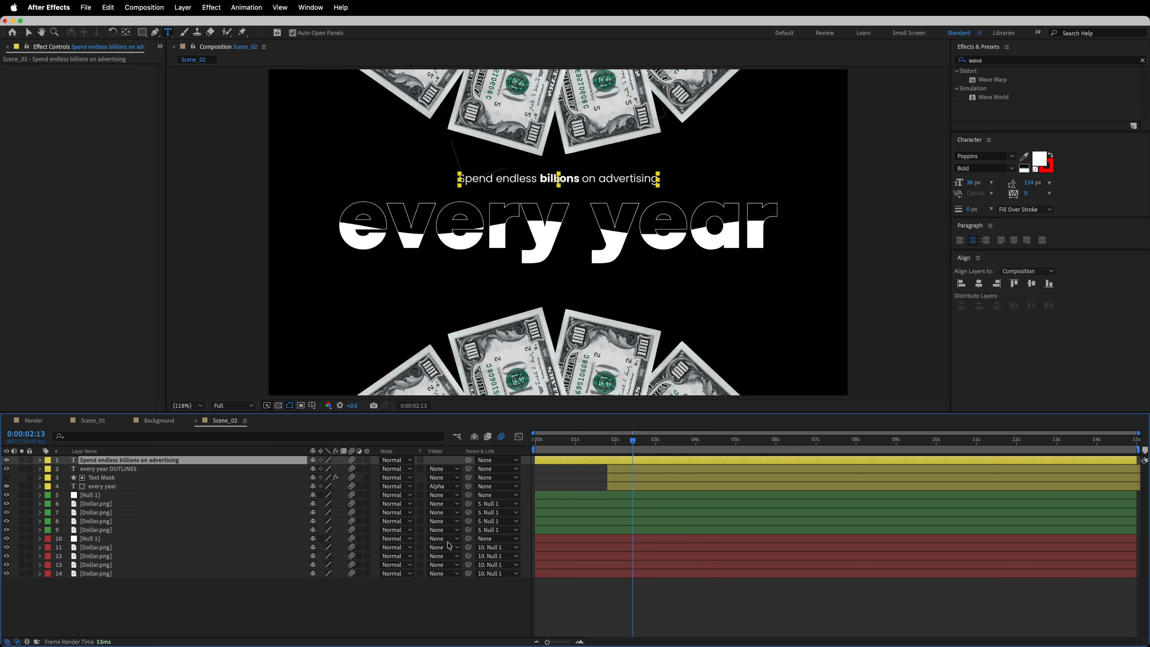
pyautogui.click(330, 608)
pyautogui.press('v')
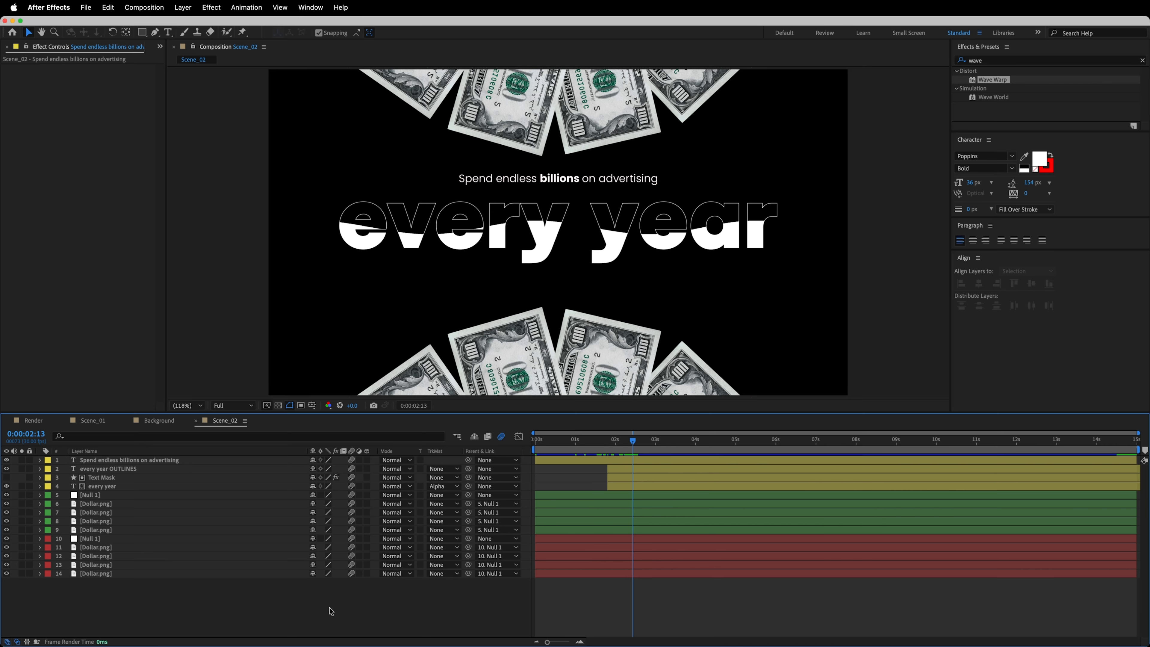
# Add an Opacity text animator to the tagline layer and set its opacity to 0% with the playhead at the start
pyautogui.click(182, 461)
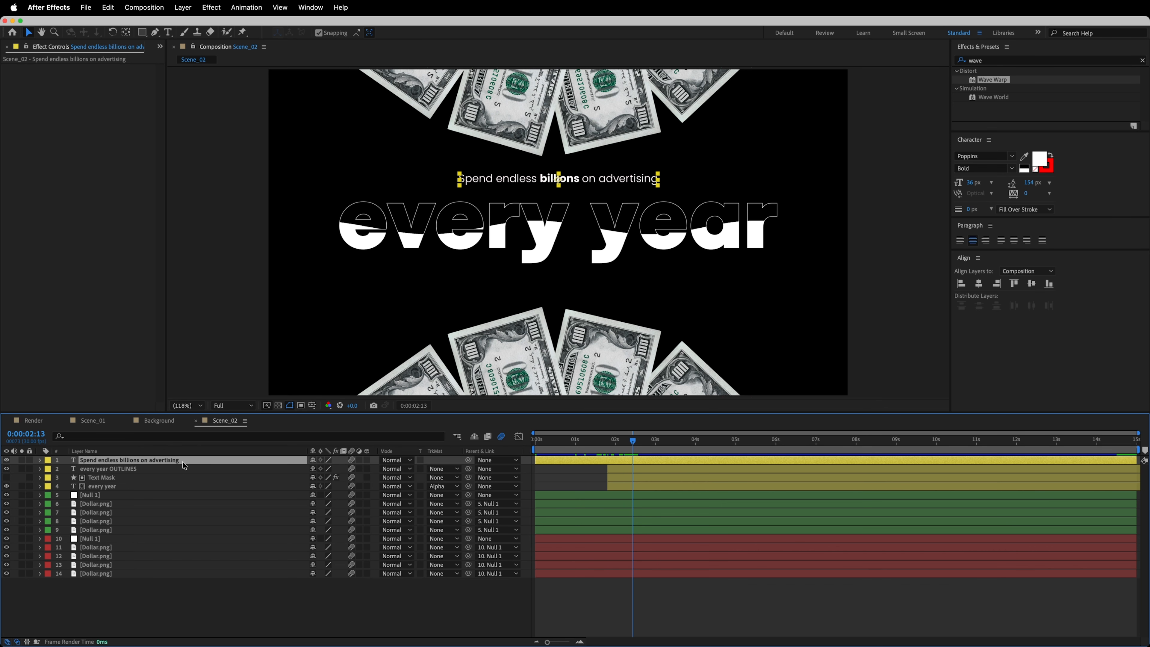
pyautogui.click(39, 460)
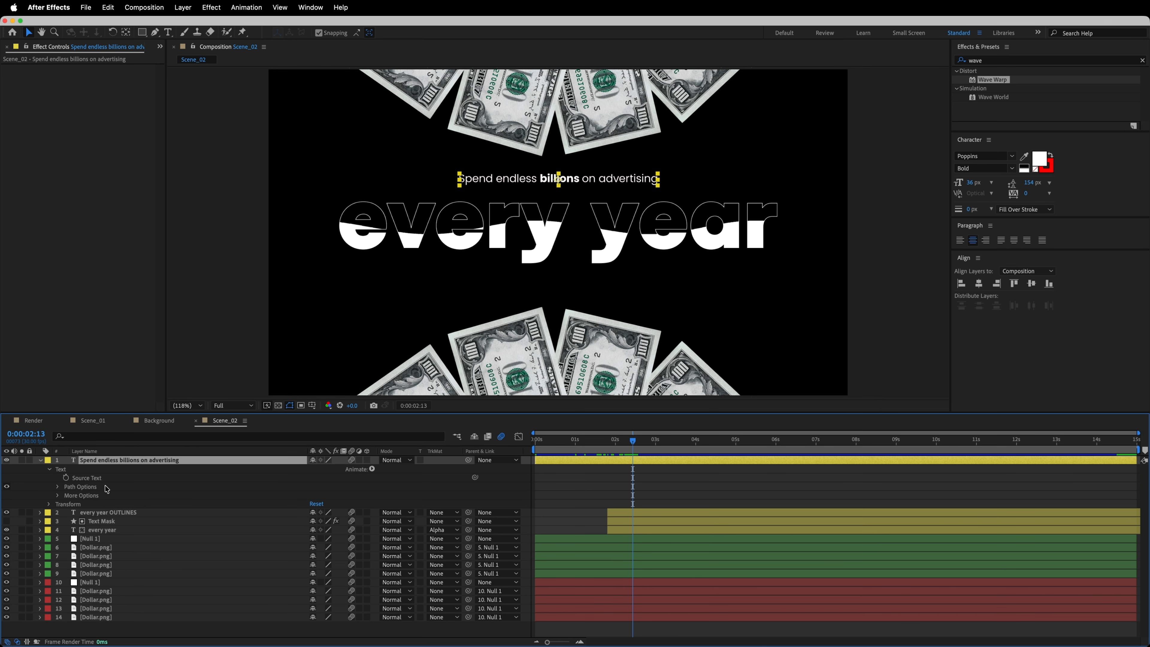
pyautogui.click(372, 469)
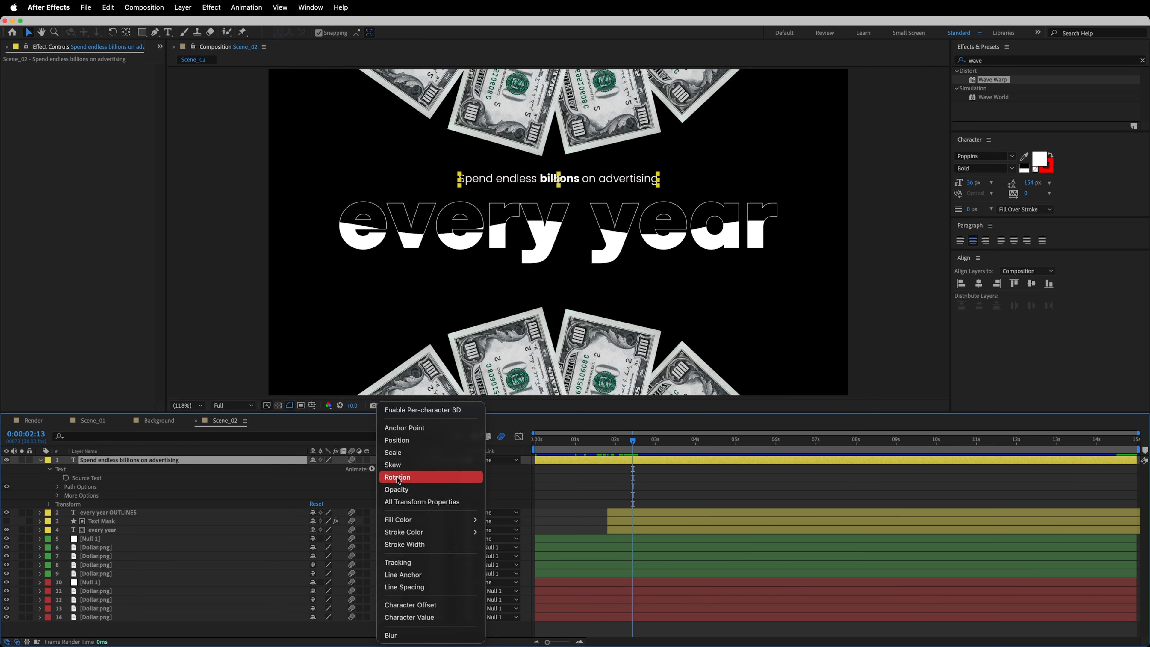
pyautogui.click(398, 490)
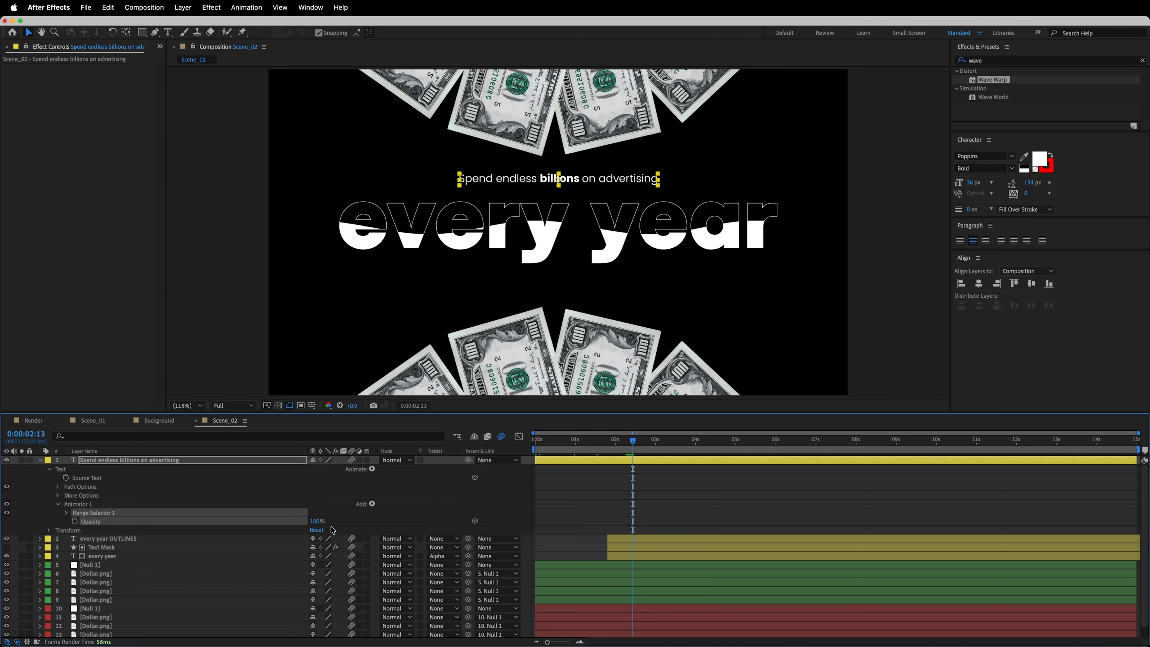
pyautogui.moveTo(601, 441); pyautogui.dragTo(529, 442)
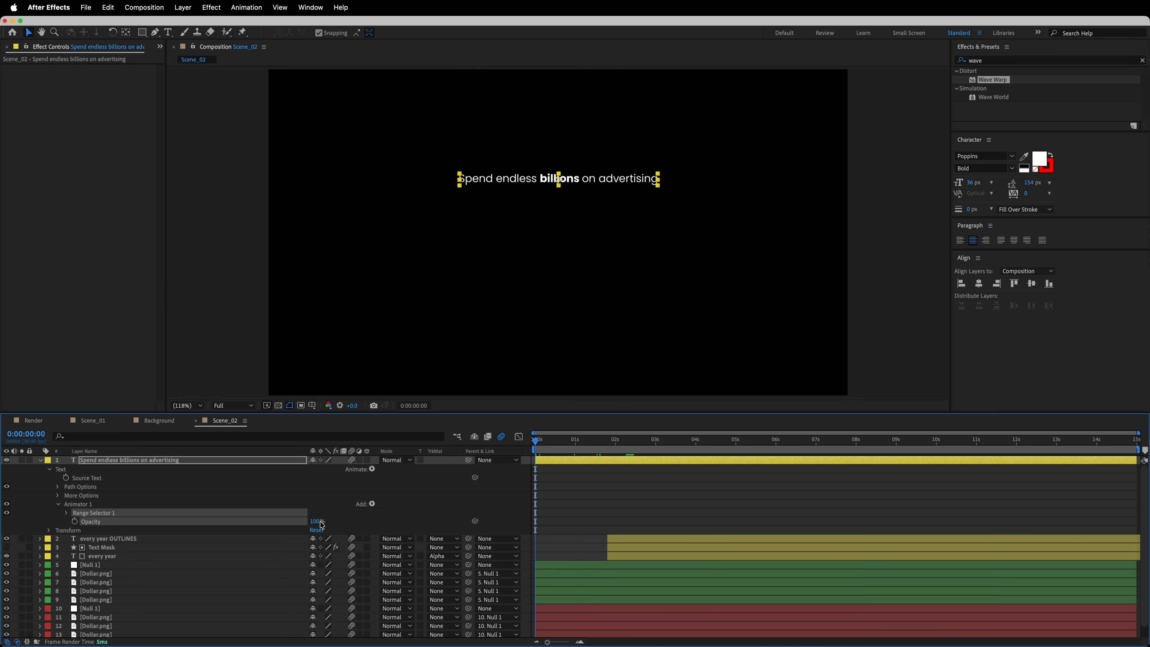
pyautogui.moveTo(317, 521); pyautogui.dragTo(178, 520)
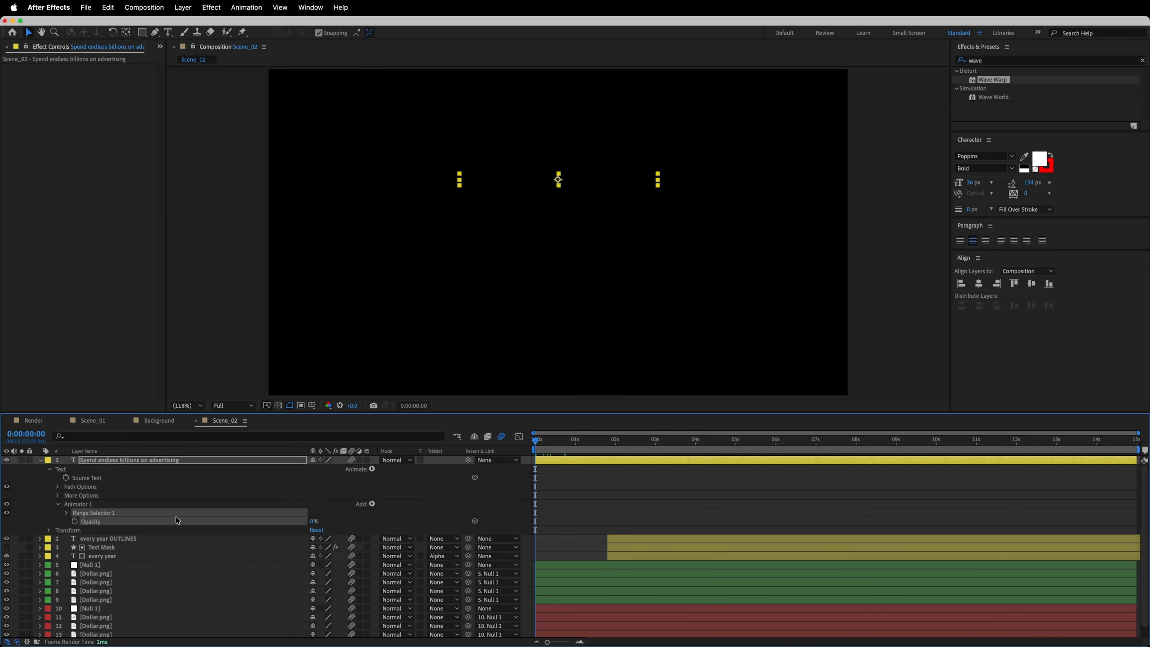
# Keyframe the tagline's Range Selector Offset from 0% at 0:00:00:00 to 100% at 0:00:01:15
pyautogui.click(66, 514)
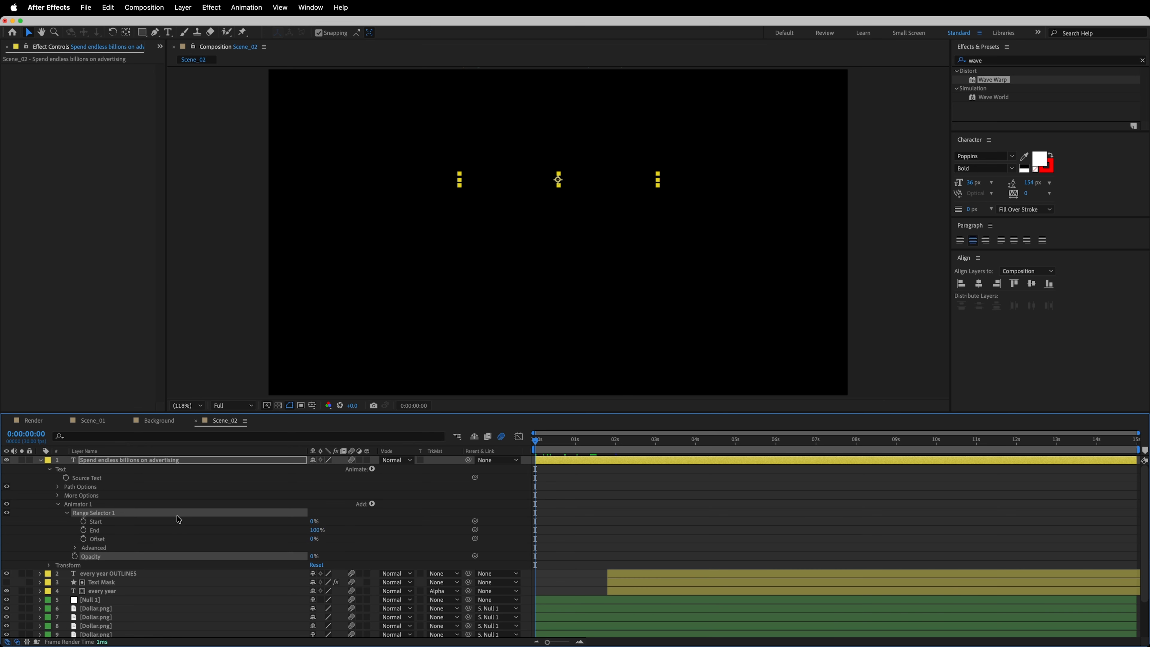
pyautogui.click(84, 540)
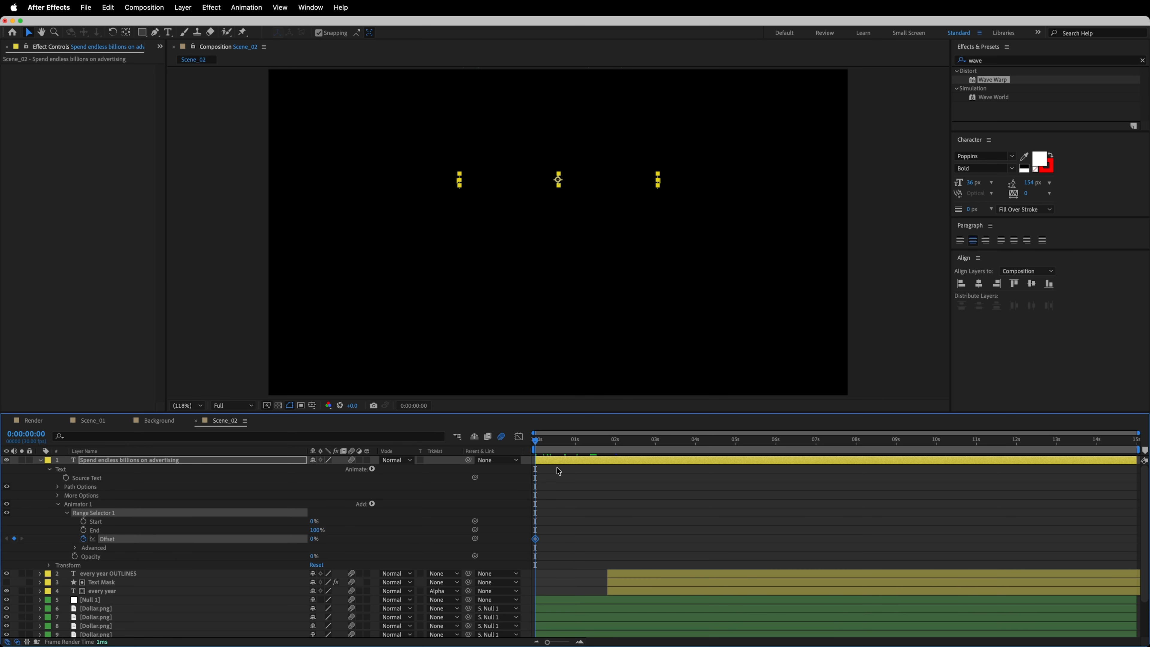
pyautogui.moveTo(537, 443); pyautogui.dragTo(596, 446)
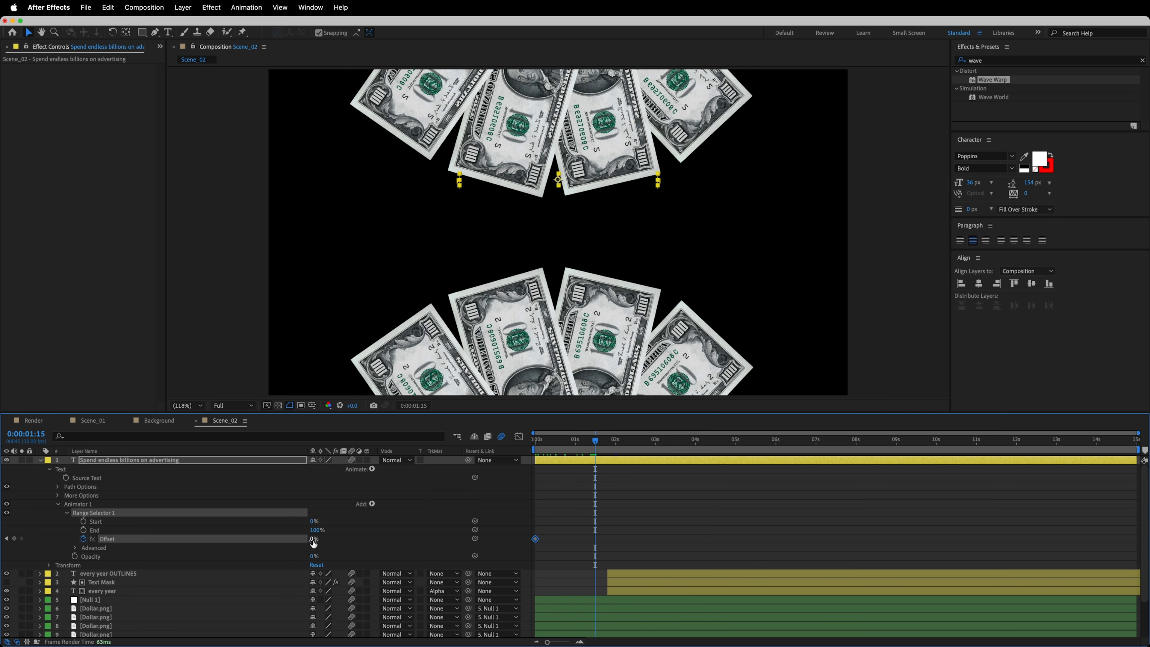
pyautogui.moveTo(311, 540); pyautogui.dragTo(383, 533)
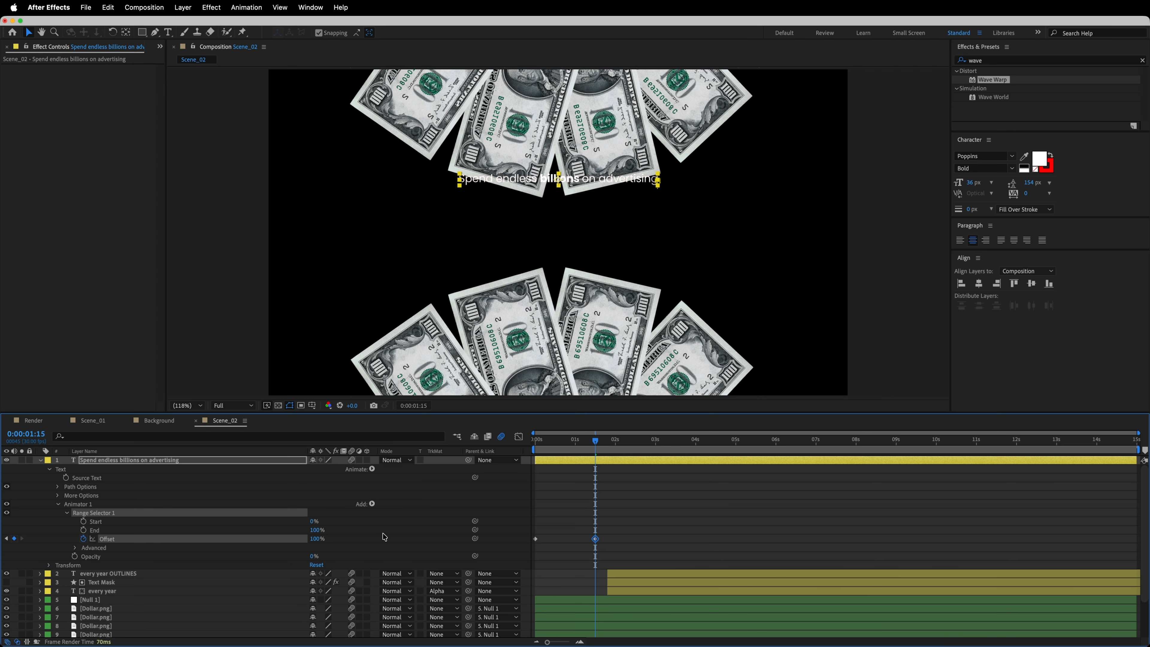
# Set the tagline's Range Selector to be based on Words in its advanced options
pyautogui.click(75, 548)
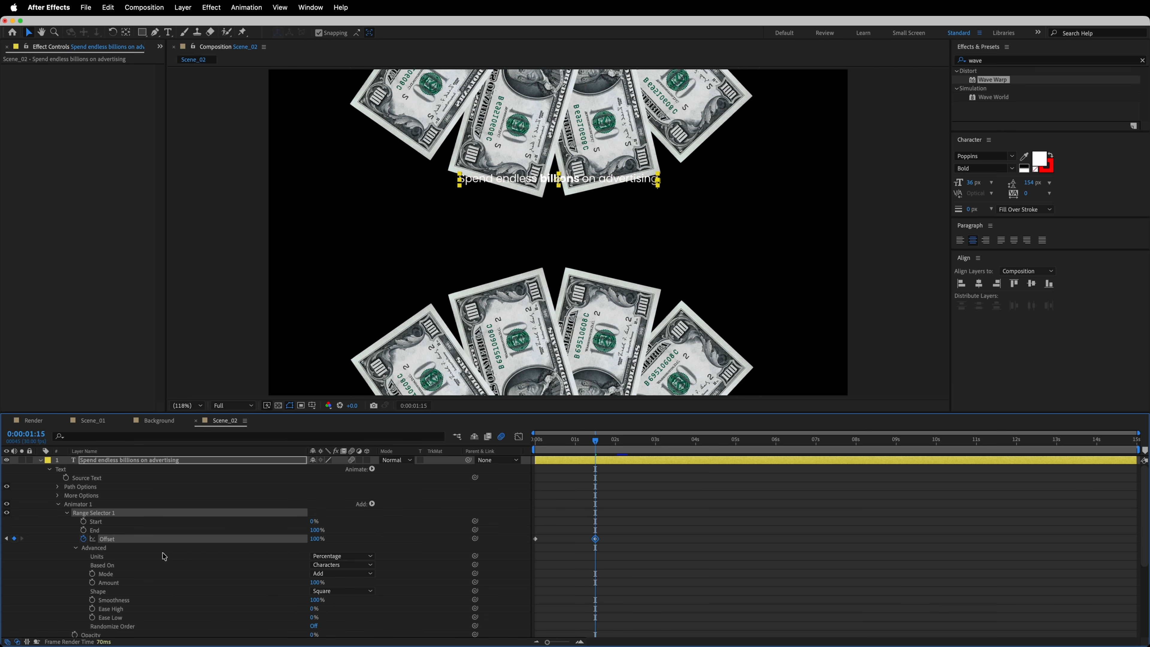
pyautogui.scroll(-4, 162, 552)
pyautogui.scroll(-1, 191, 567)
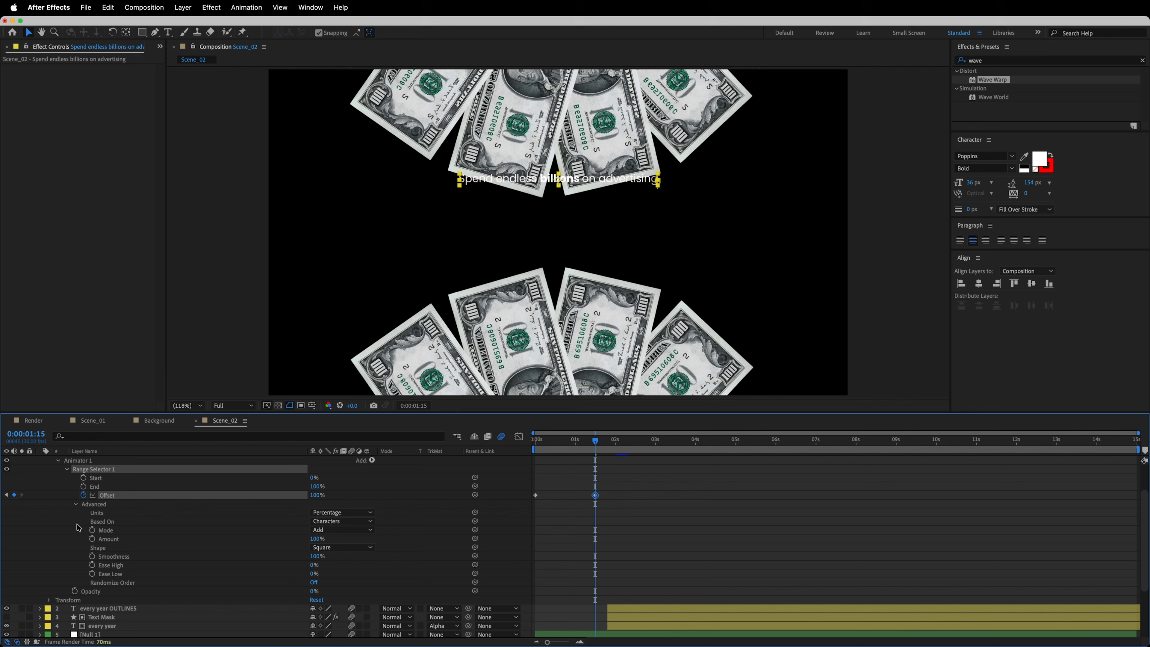
pyautogui.click(110, 524)
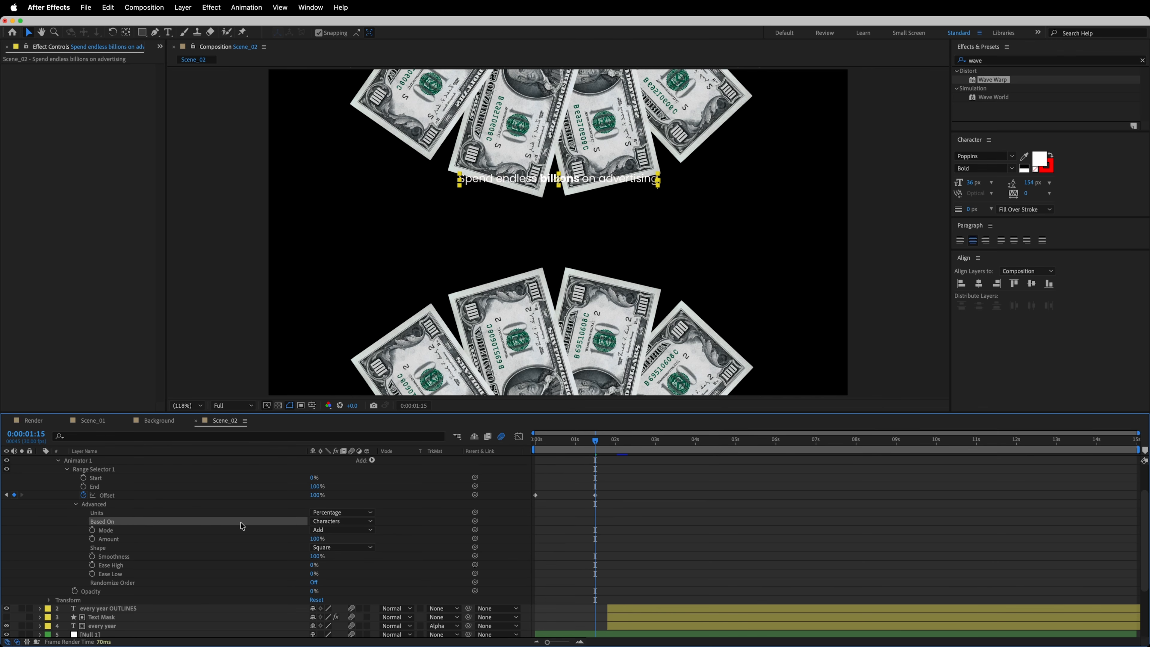
pyautogui.click(328, 523)
pyautogui.click(336, 565)
# Easy-ease both Offset keyframes and reshape their speed graph to peak early and slow gradually toward the end
pyautogui.moveTo(639, 487); pyautogui.dragTo(533, 513)
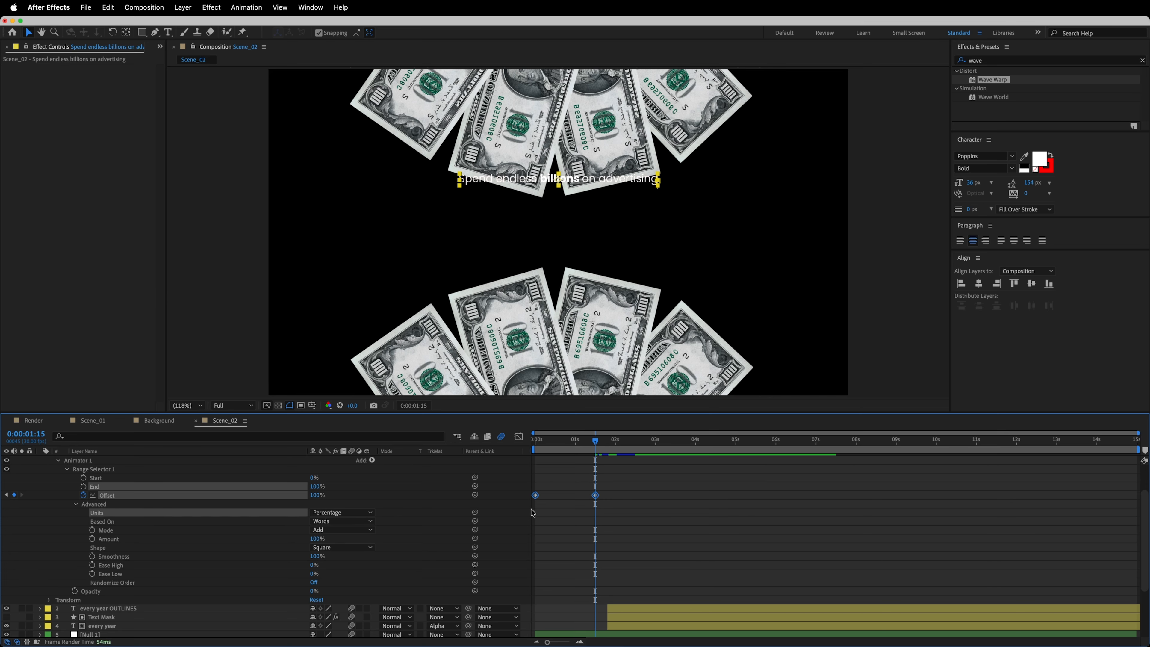
pyautogui.press('F9')
pyautogui.click(518, 436)
pyautogui.moveTo(603, 633); pyautogui.dragTo(554, 609)
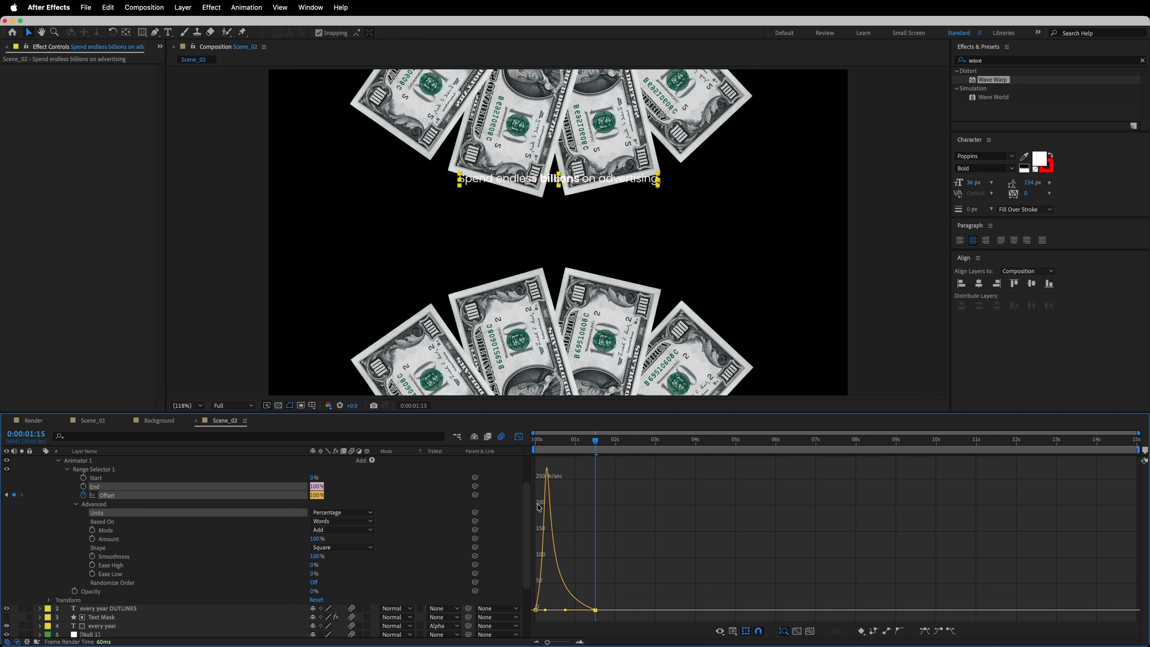
pyautogui.click(518, 436)
# Collapse the tagline layer's properties and preview the word-by-word reveal from the start of the scene
pyautogui.scroll(3, 127, 488)
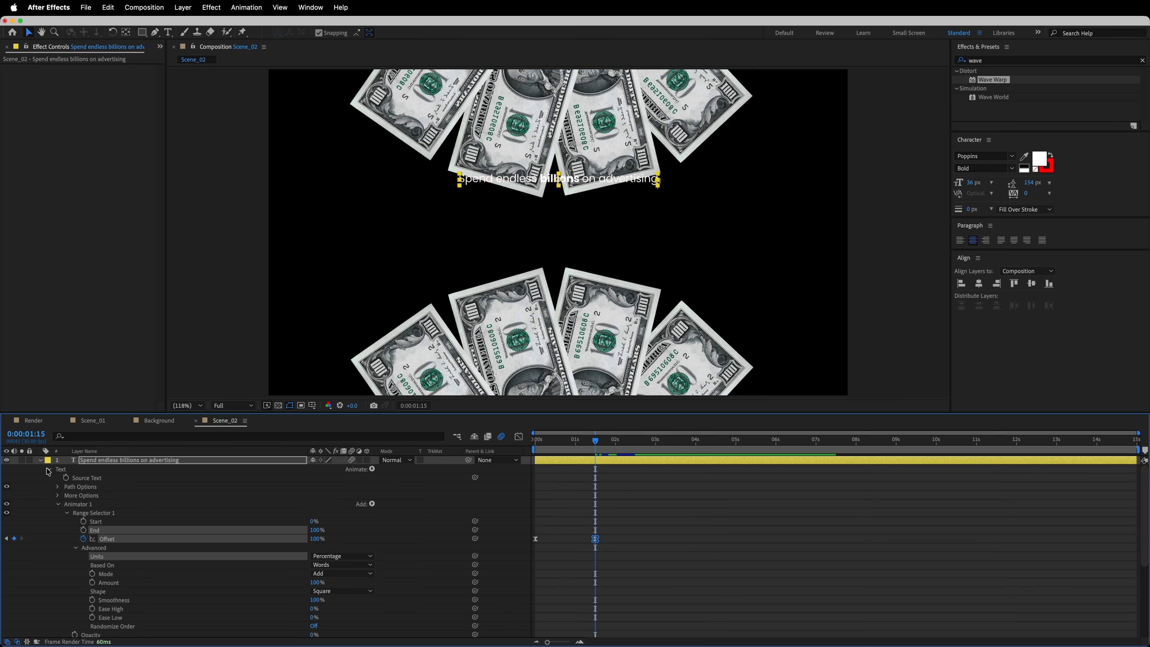
pyautogui.click(40, 460)
pyautogui.click(214, 610)
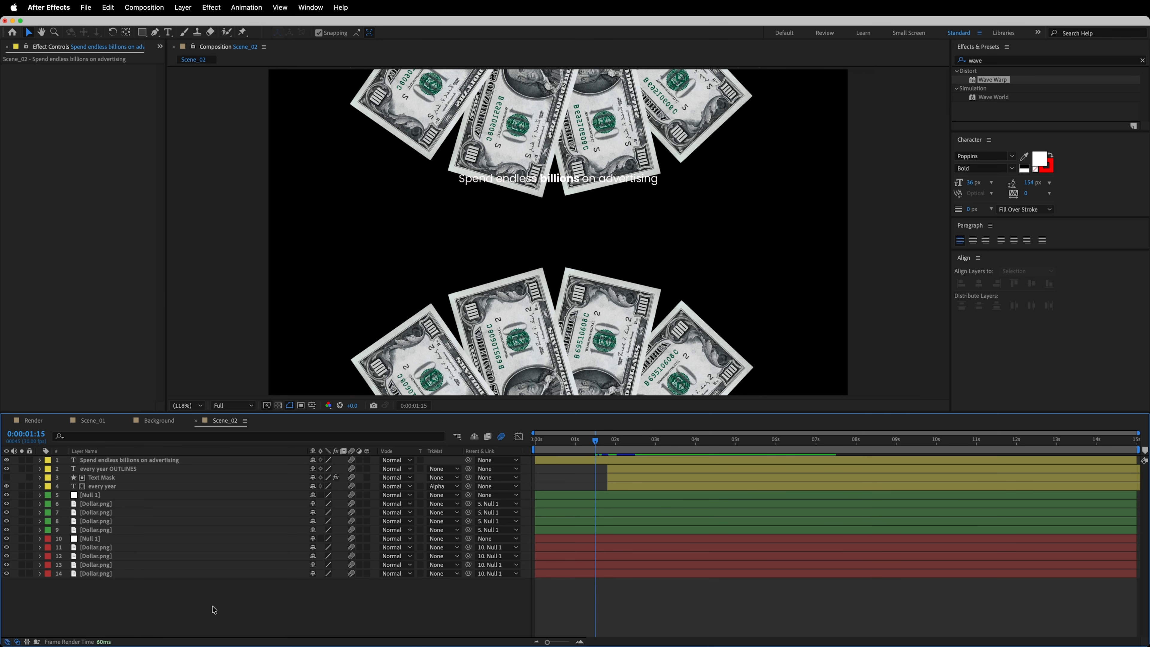
pyautogui.moveTo(596, 442); pyautogui.dragTo(421, 473)
pyautogui.press('space')
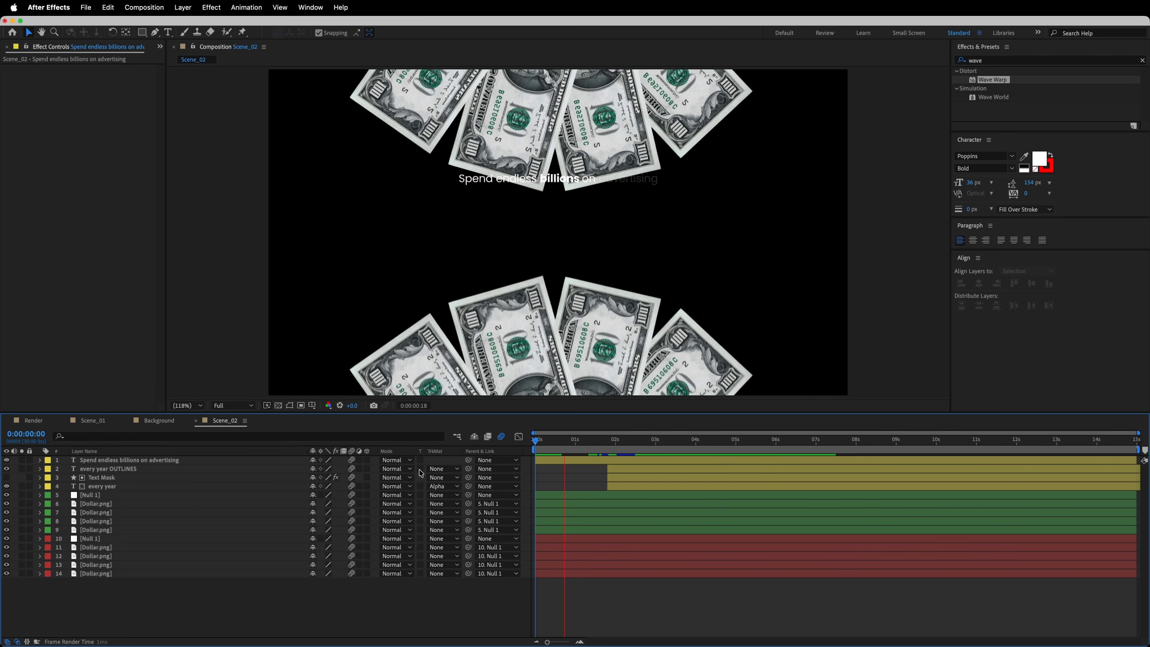
# Align the tagline vertically to the composition's center and replay the scene from the start
pyautogui.click(172, 461)
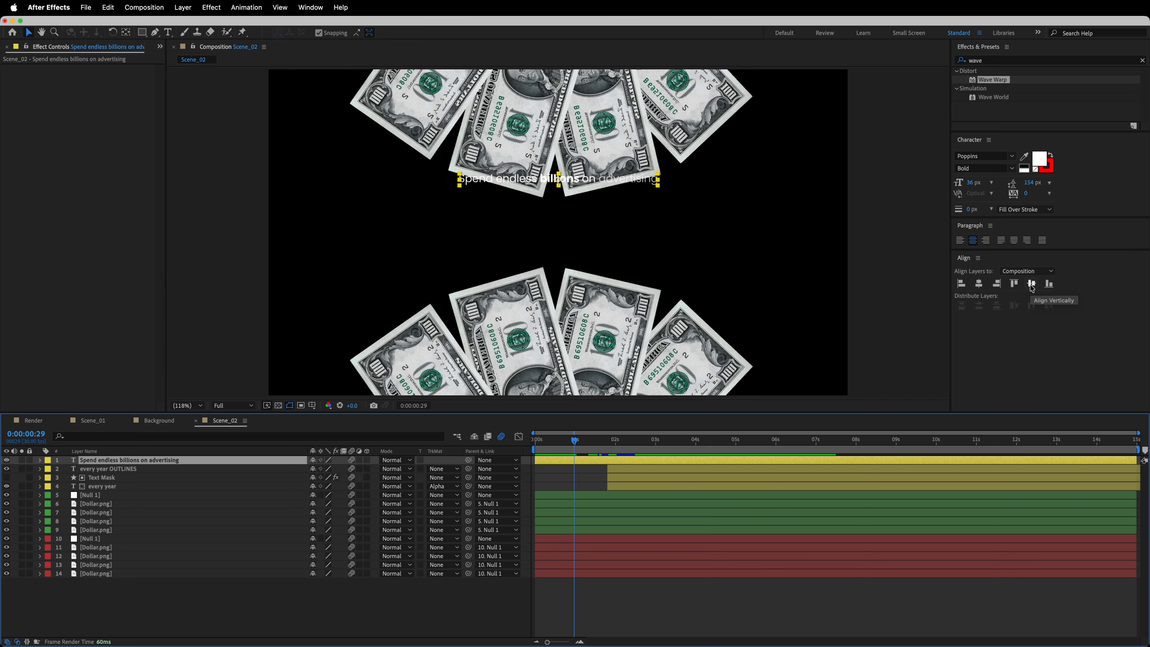
pyautogui.click(1031, 284)
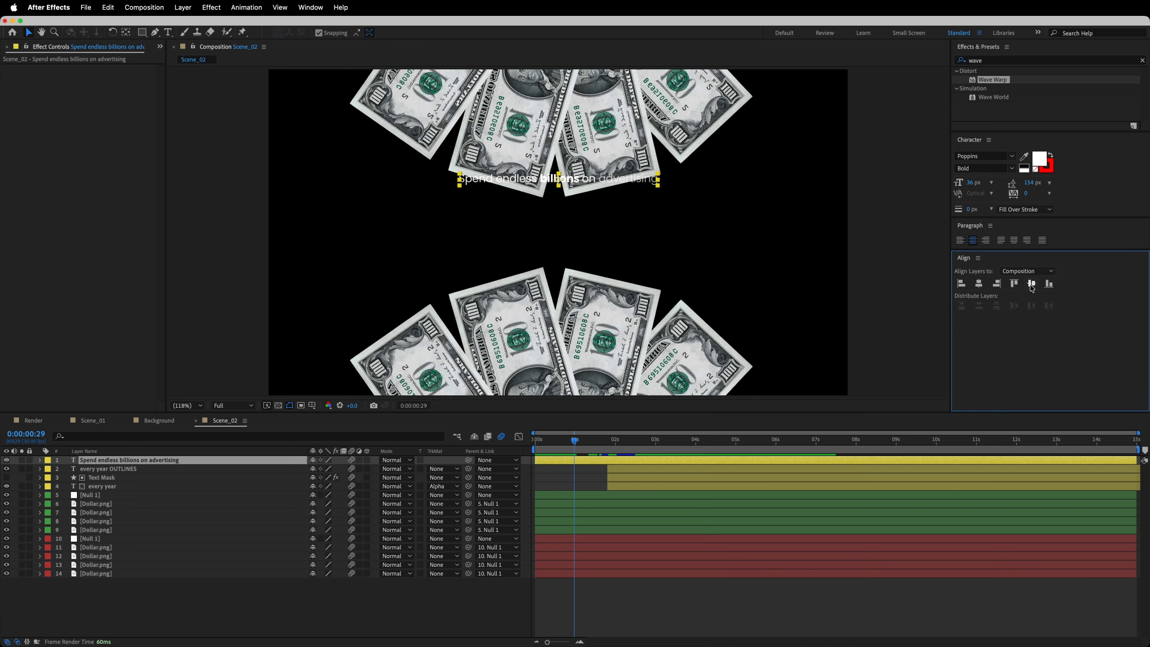
pyautogui.moveTo(573, 445); pyautogui.dragTo(536, 445)
pyautogui.press('space')
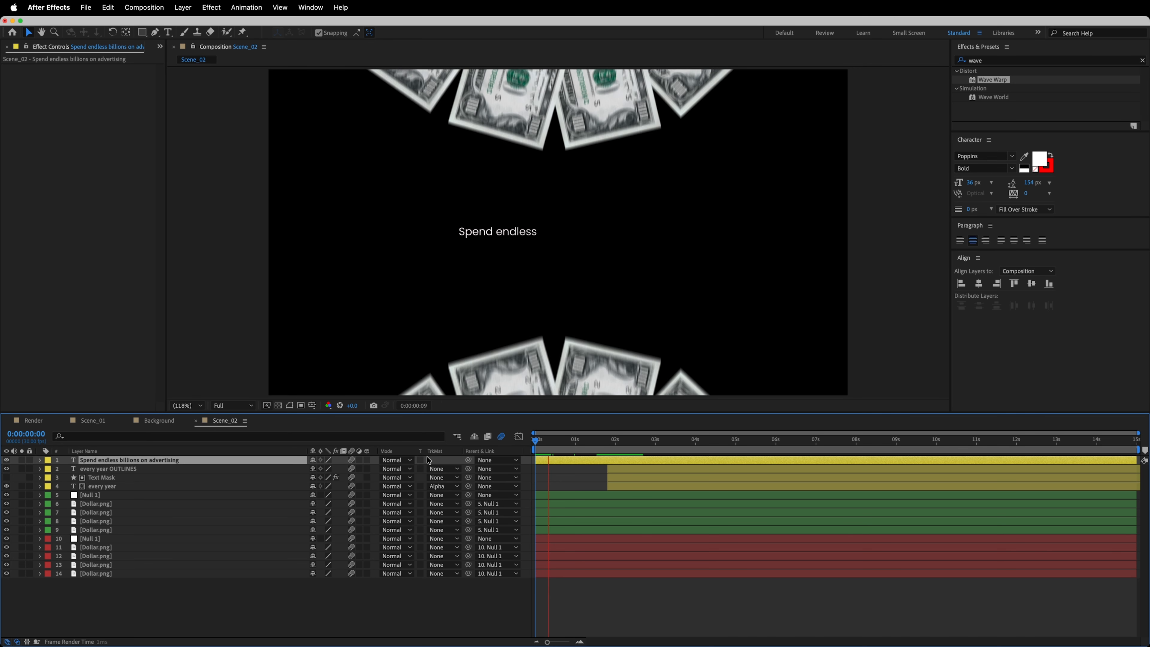
pyautogui.press('space')
pyautogui.moveTo(577, 445); pyautogui.dragTo(535, 446)
pyautogui.press('space')
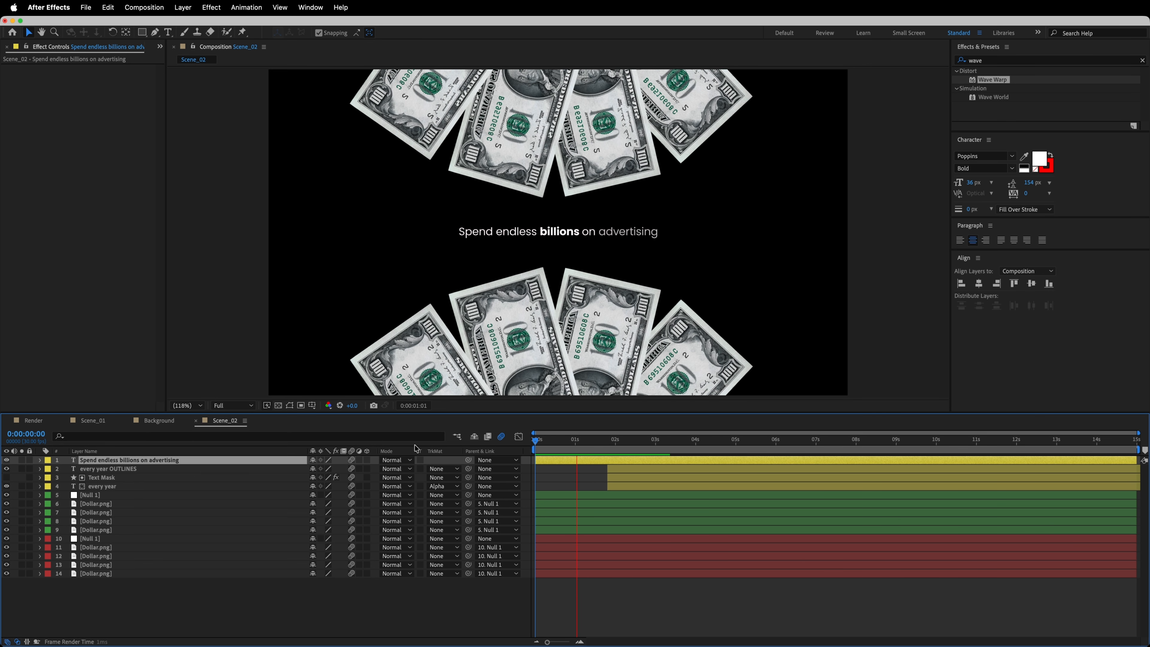
pyautogui.press('space')
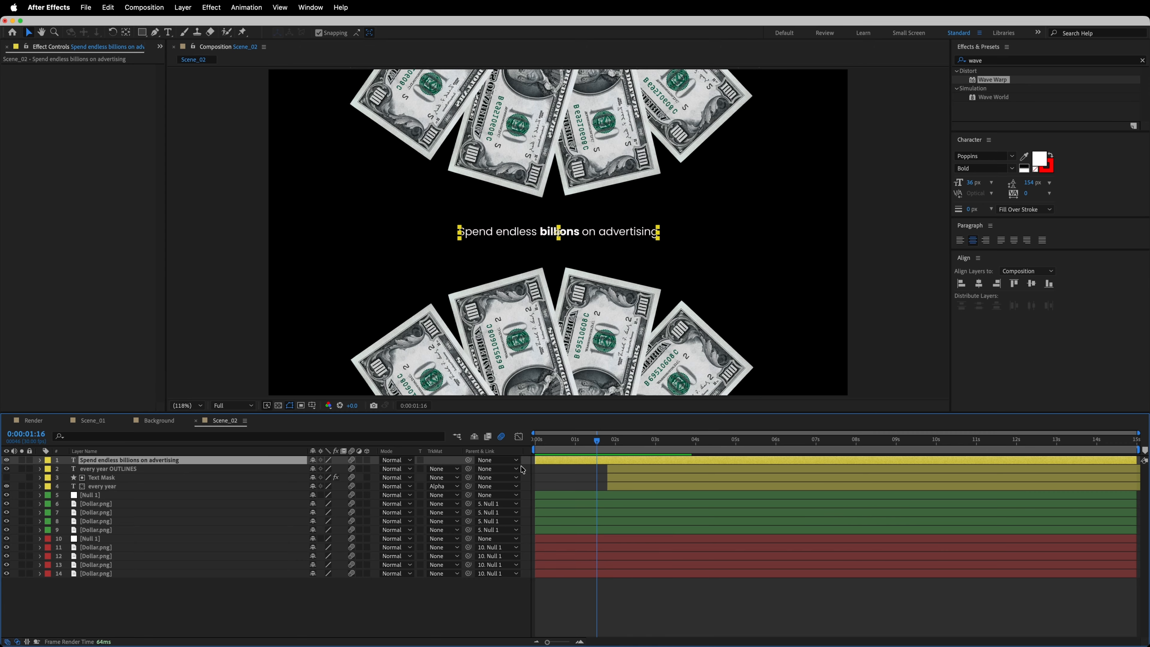
# Move the tagline's final Offset keyframe to 0:00:01:00 and preview the faster reveal from the start
pyautogui.press('u')
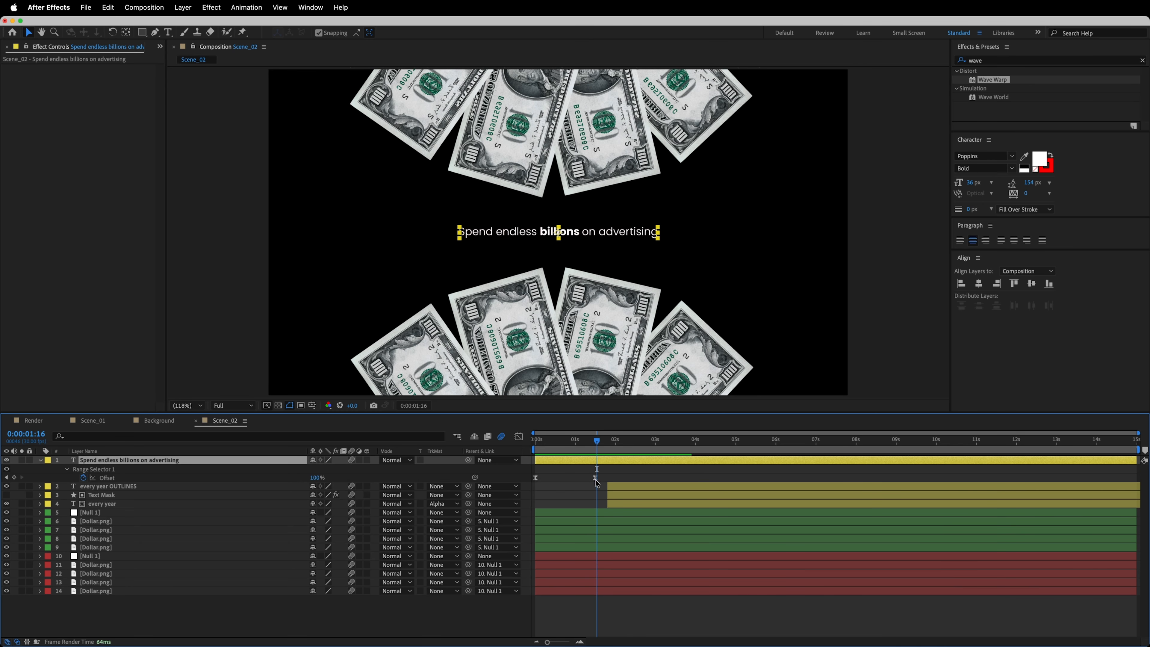
pyautogui.click(576, 444)
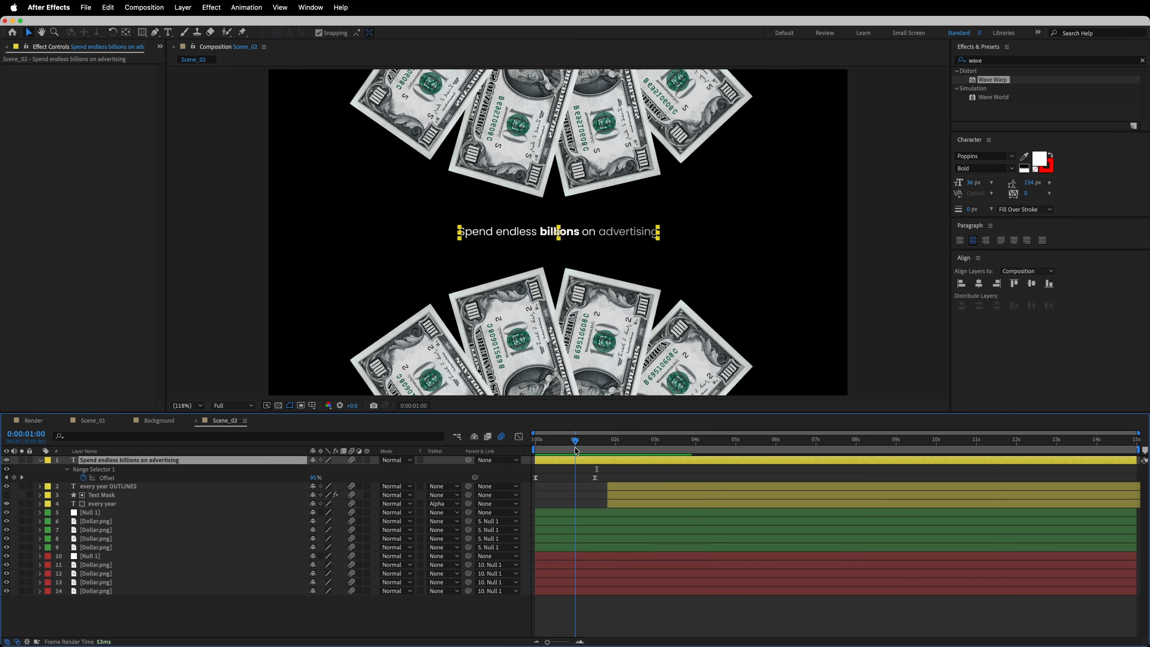
pyautogui.moveTo(596, 479); pyautogui.dragTo(577, 485)
pyautogui.press('Home')
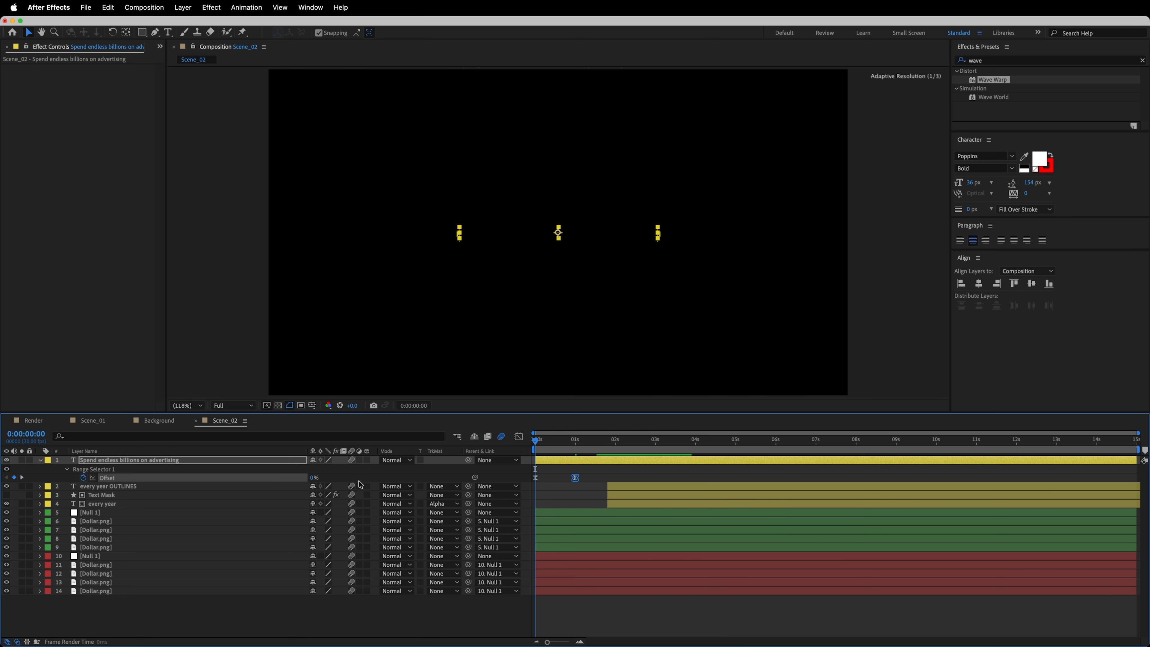
pyautogui.click(307, 621)
pyautogui.press('space')
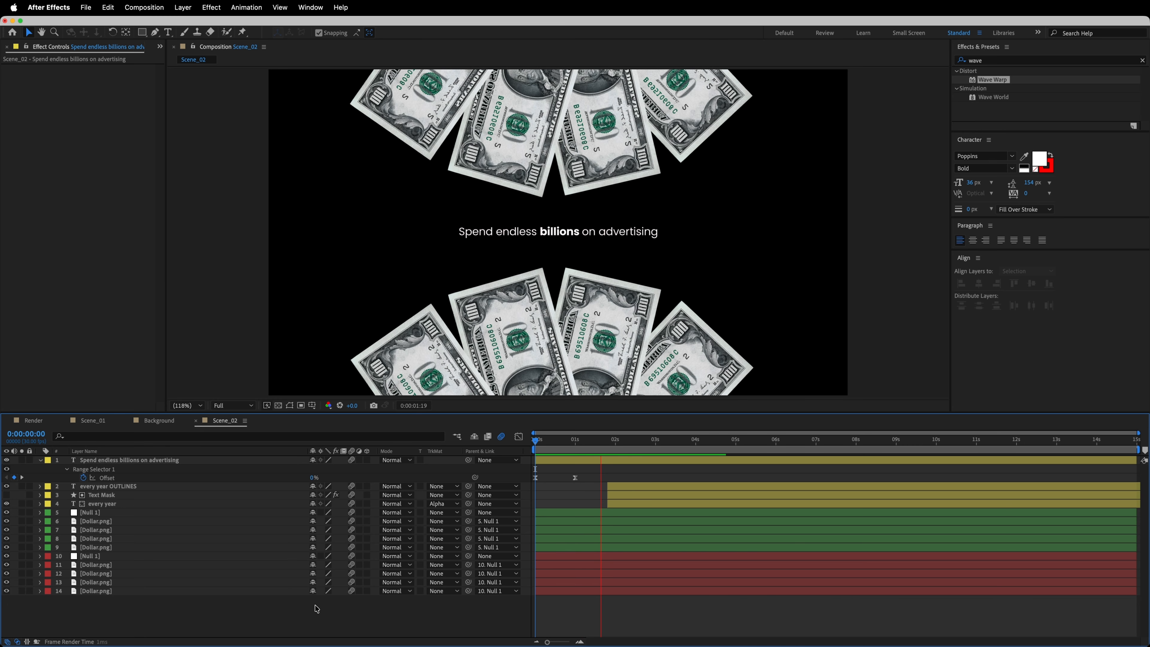
# Replay the scene from the start to check the tagline's timing, and collapse the tagline layer's properties
pyautogui.press('space')
pyautogui.press('Home')
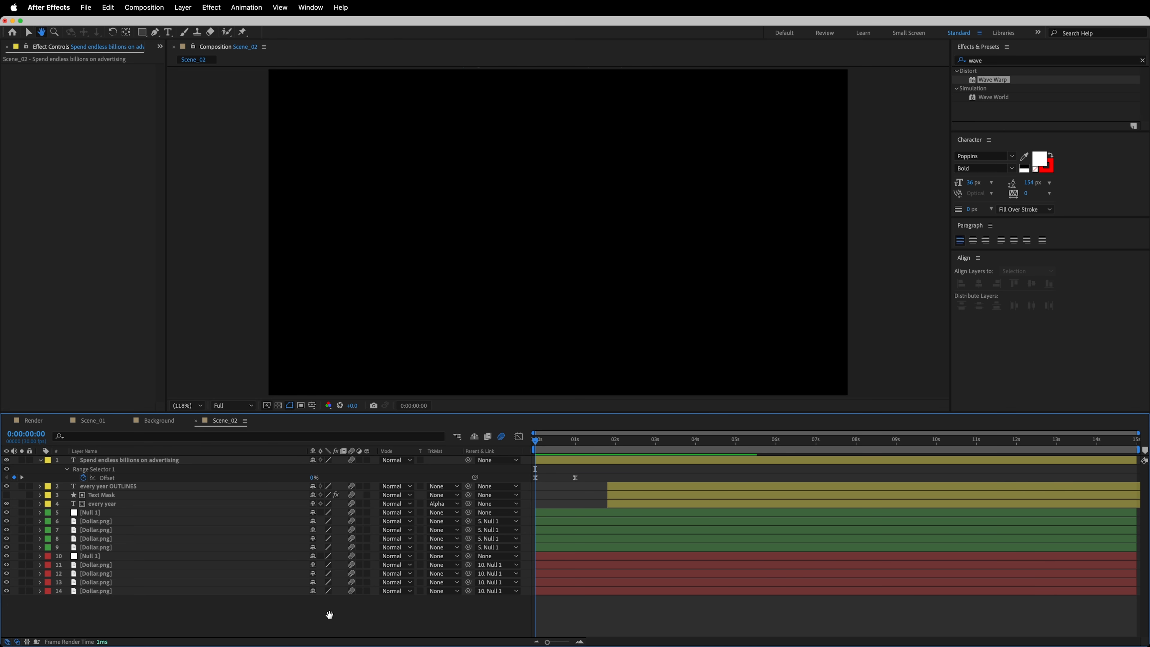
pyautogui.press('space')
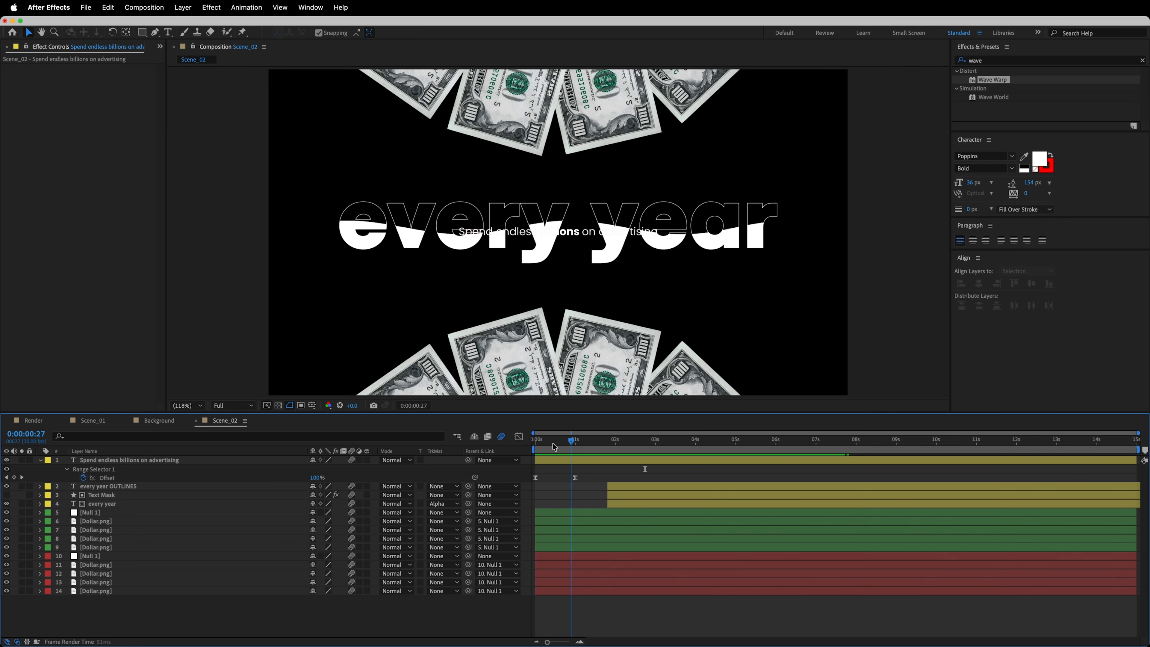
pyautogui.press('space')
pyautogui.press('space')
pyautogui.press('space')
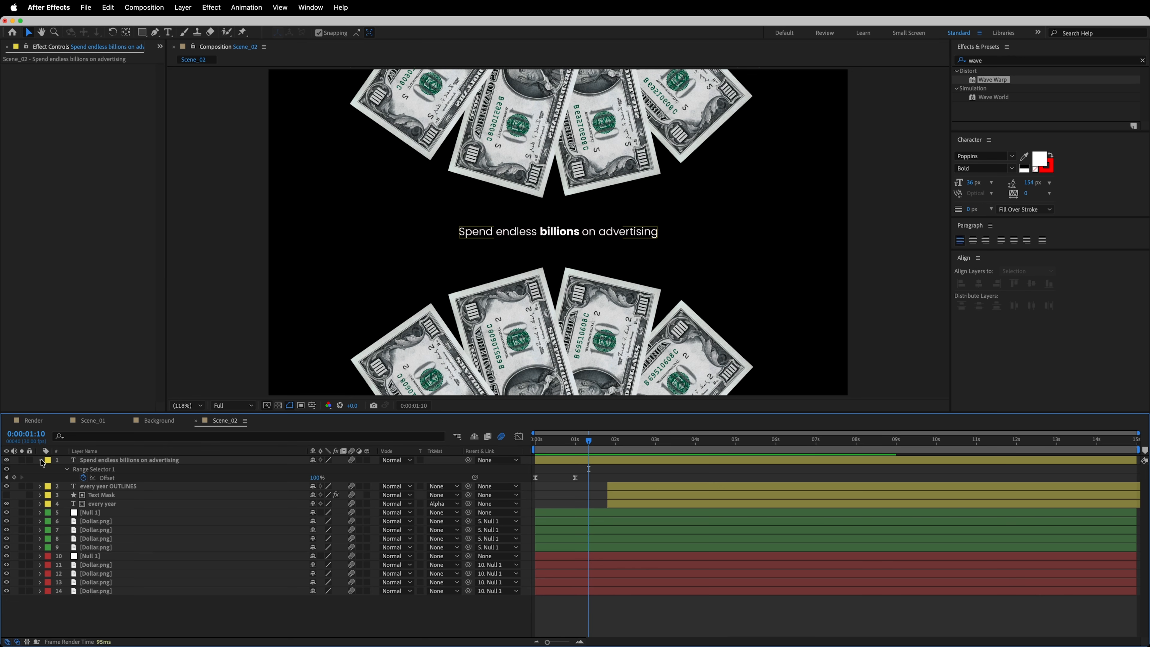
pyautogui.click(41, 460)
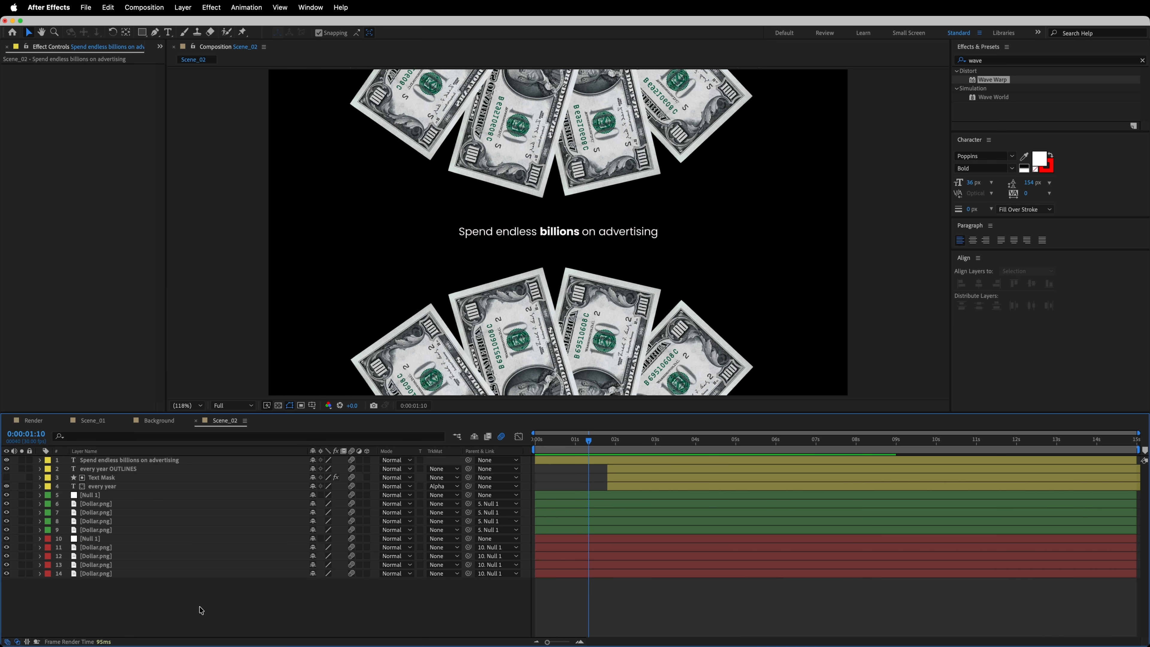
# Reveal both nulls' Position keyframes and shift the tagline layer to start just before the one-second mark
pyautogui.click(106, 540)
pyautogui.keyDown('super'); pyautogui.click(98, 497); pyautogui.keyUp('super')
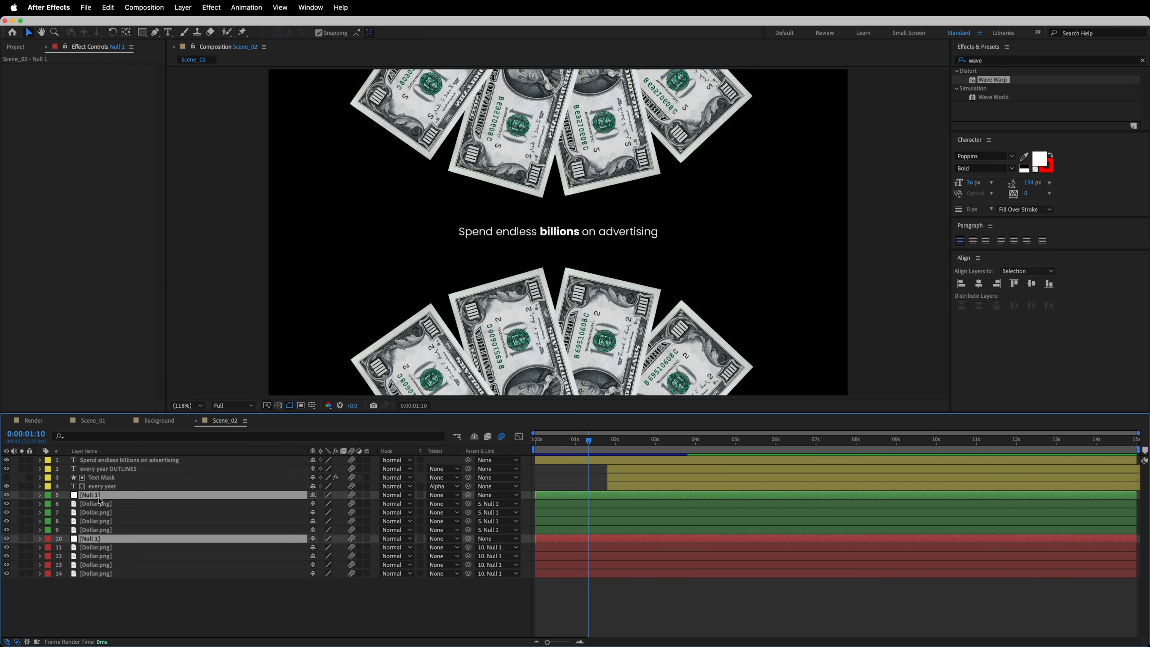
pyautogui.press('p')
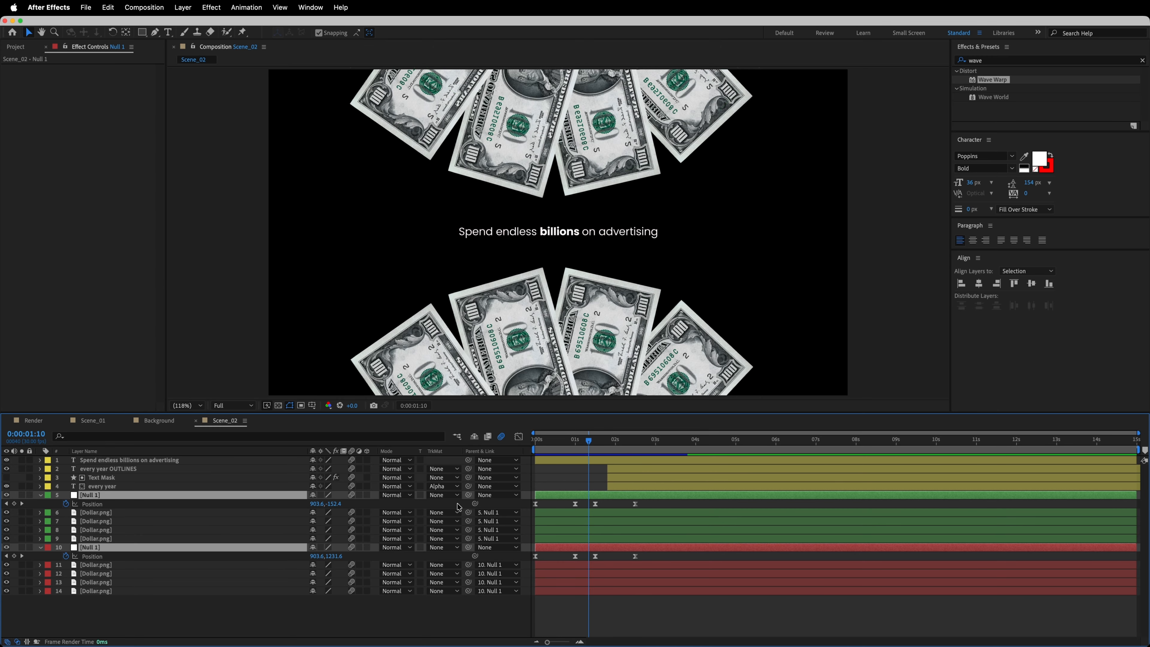
pyautogui.click(172, 461)
pyautogui.moveTo(557, 460); pyautogui.dragTo(596, 448)
pyautogui.click(565, 443)
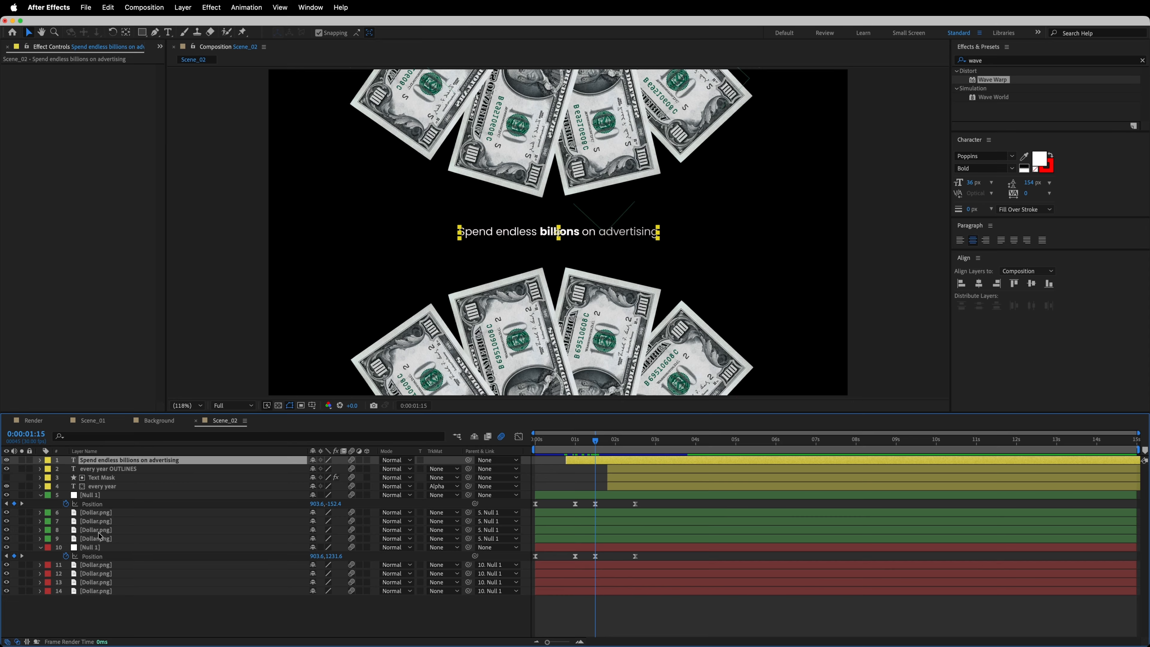
# Keyframe the tagline's Position at 0:00:01:15, and raise it to Y 401.7 at 0:00:02:15
pyautogui.press('p')
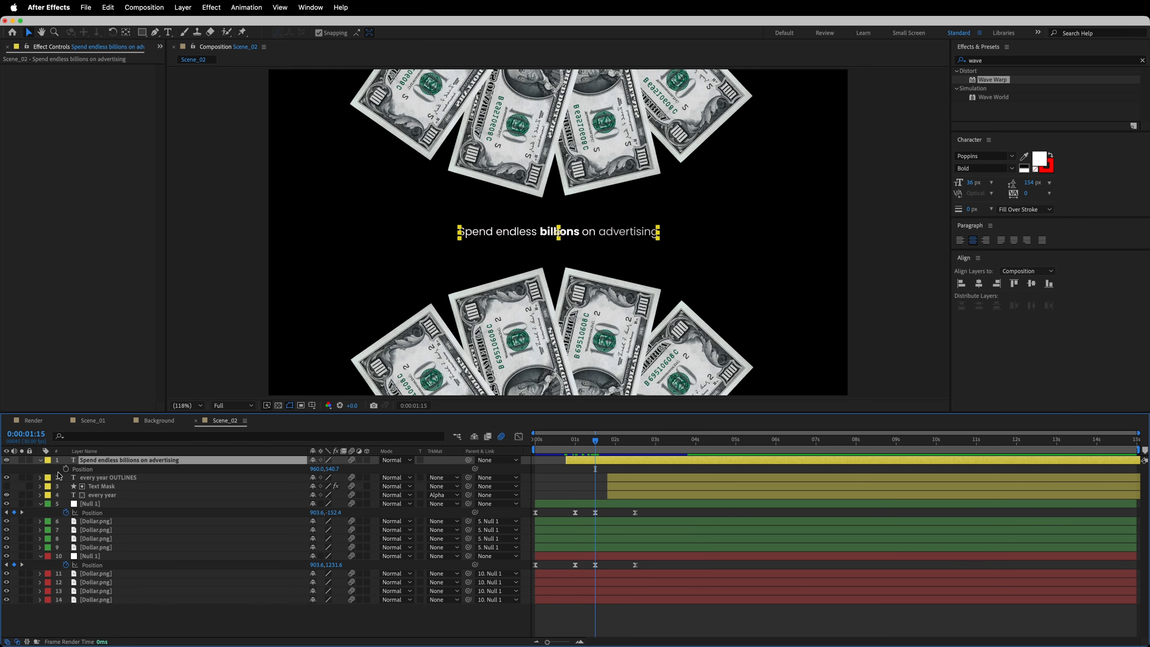
pyautogui.click(66, 470)
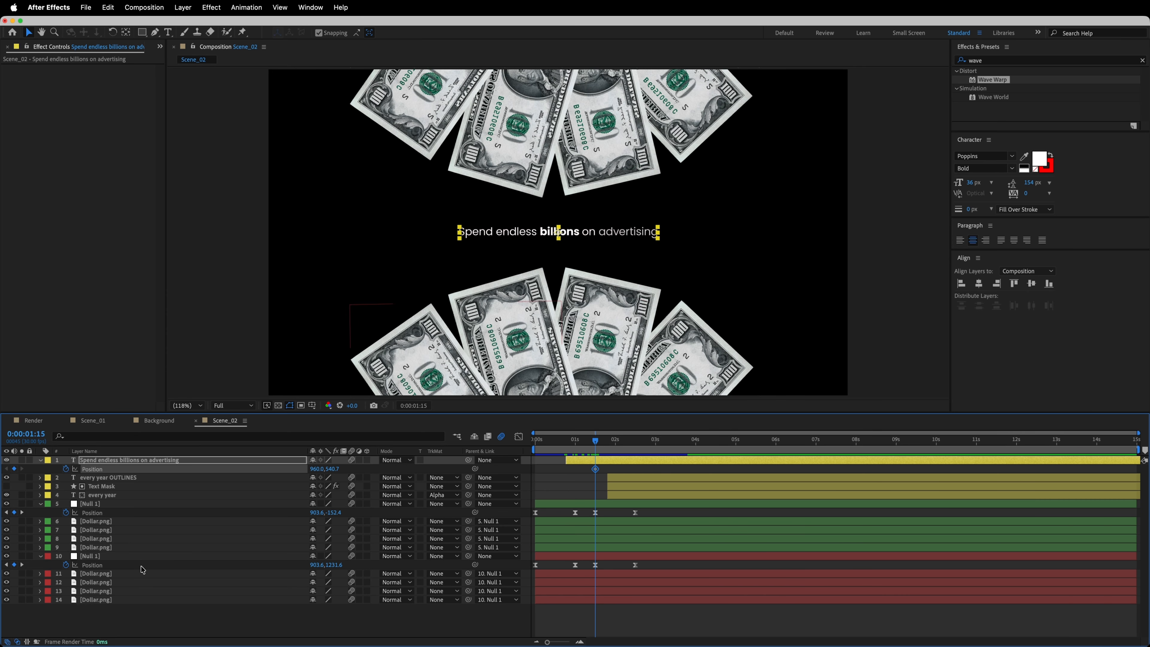
pyautogui.click(22, 512)
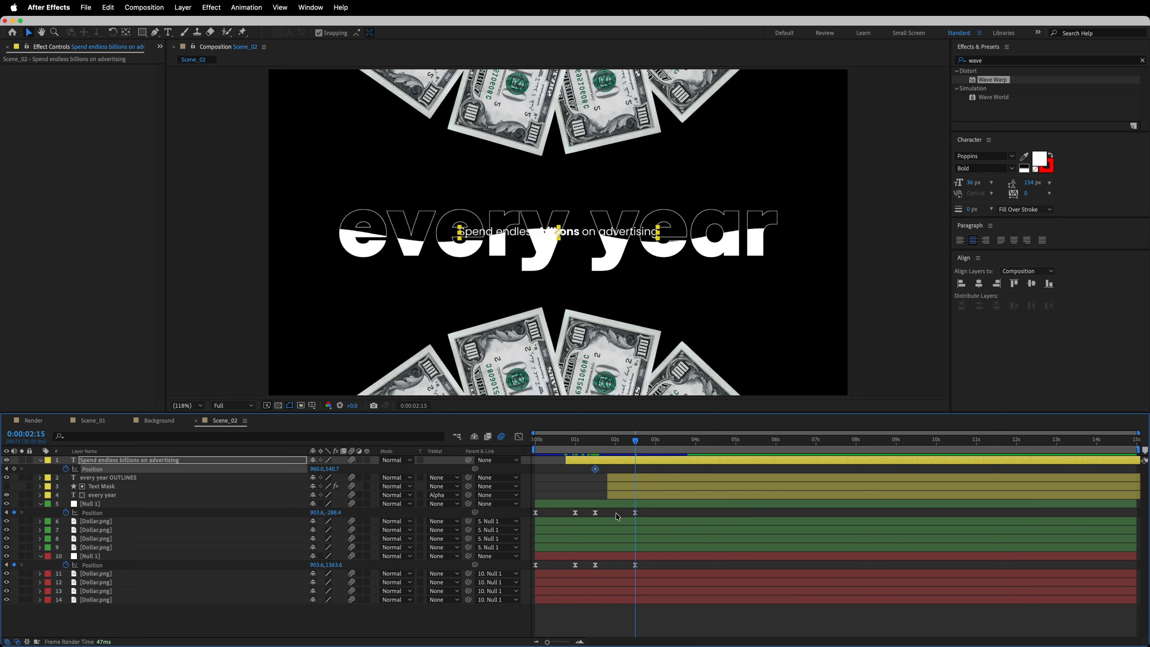
pyautogui.moveTo(656, 511); pyautogui.dragTo(626, 570)
pyautogui.click(413, 612)
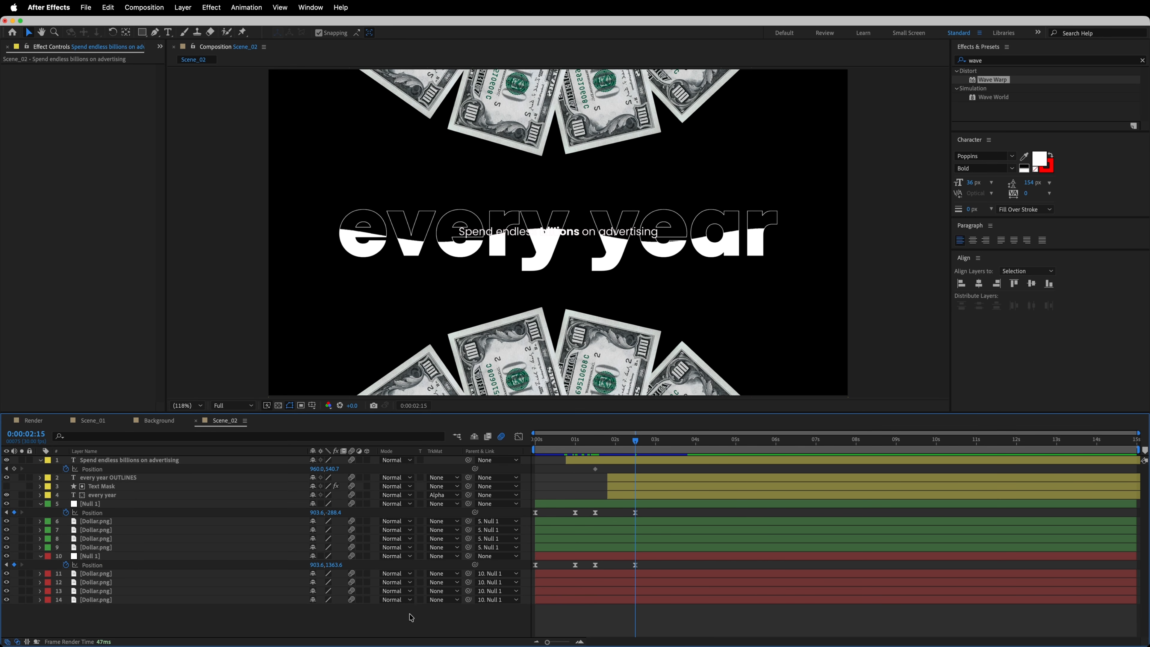
pyautogui.moveTo(336, 469); pyautogui.dragTo(264, 469)
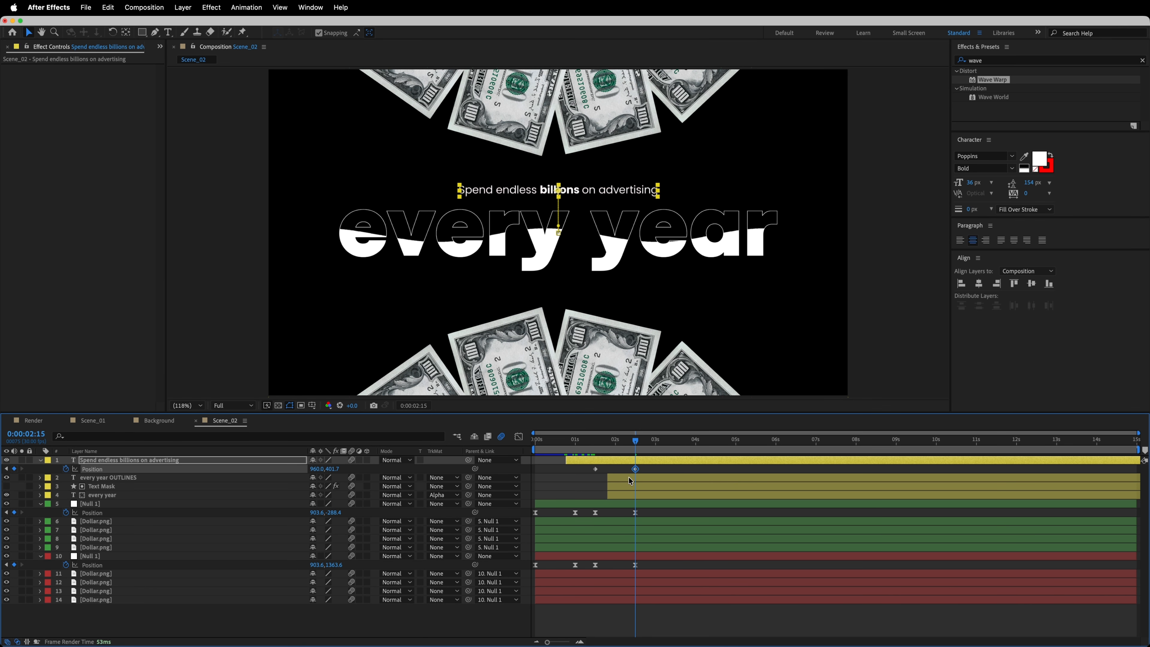
# Easy-ease both tagline Position keyframes and reshape their speed graph into a sharp peak midway between them
pyautogui.moveTo(651, 473); pyautogui.dragTo(584, 466)
pyautogui.press('F9')
pyautogui.click(518, 437)
pyautogui.moveTo(687, 603); pyautogui.dragTo(615, 611)
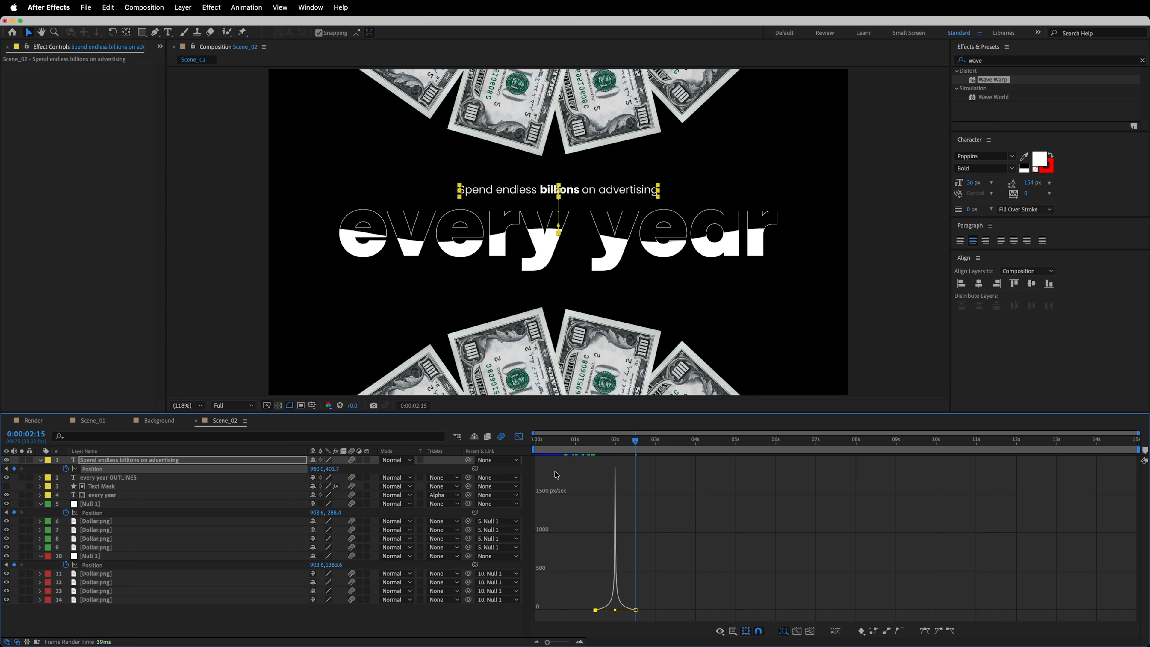
pyautogui.click(518, 436)
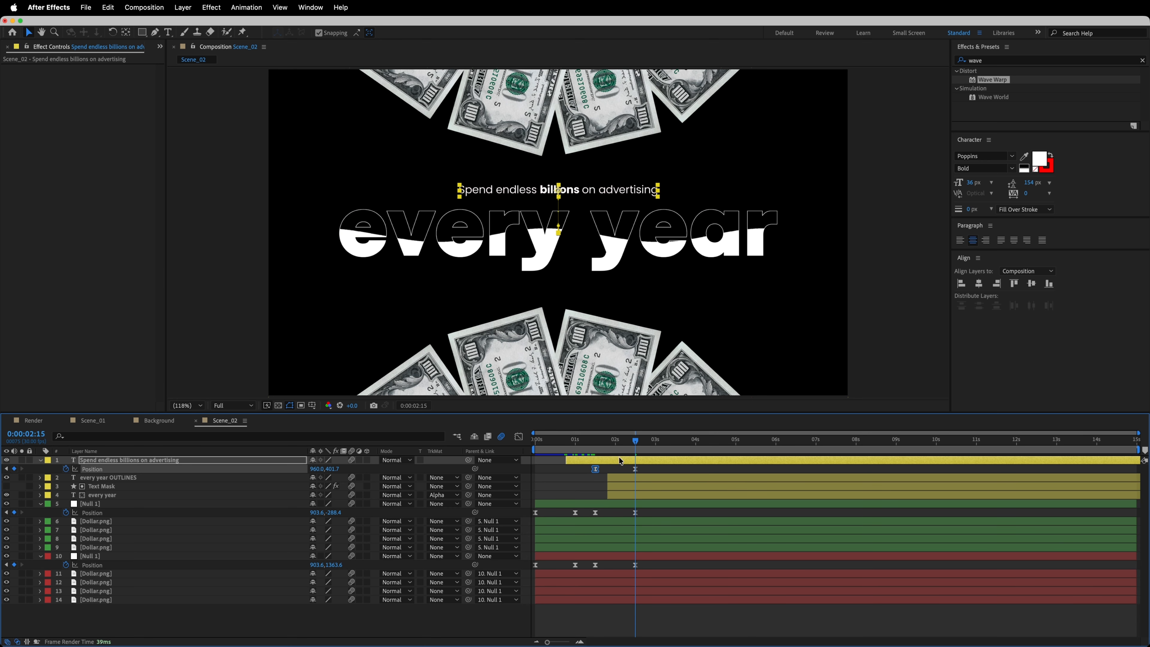
# Move the every year OUTLINES, Text Mask and every year layers slightly down, away from the tagline
pyautogui.moveTo(586, 447); pyautogui.dragTo(619, 446)
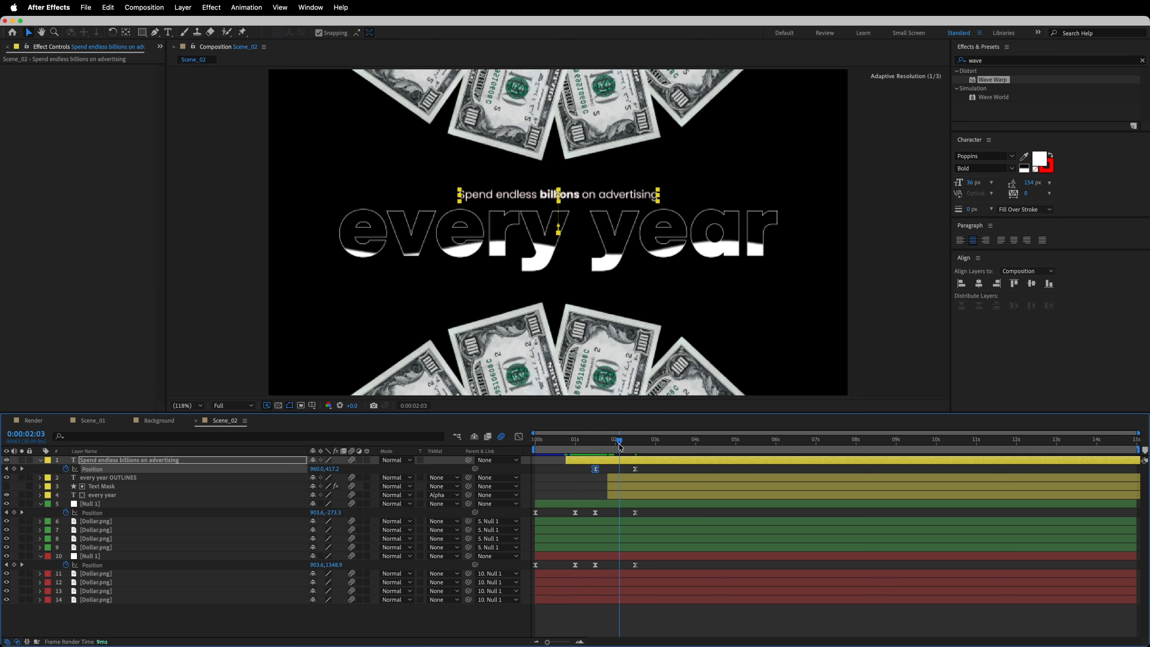
pyautogui.click(665, 477)
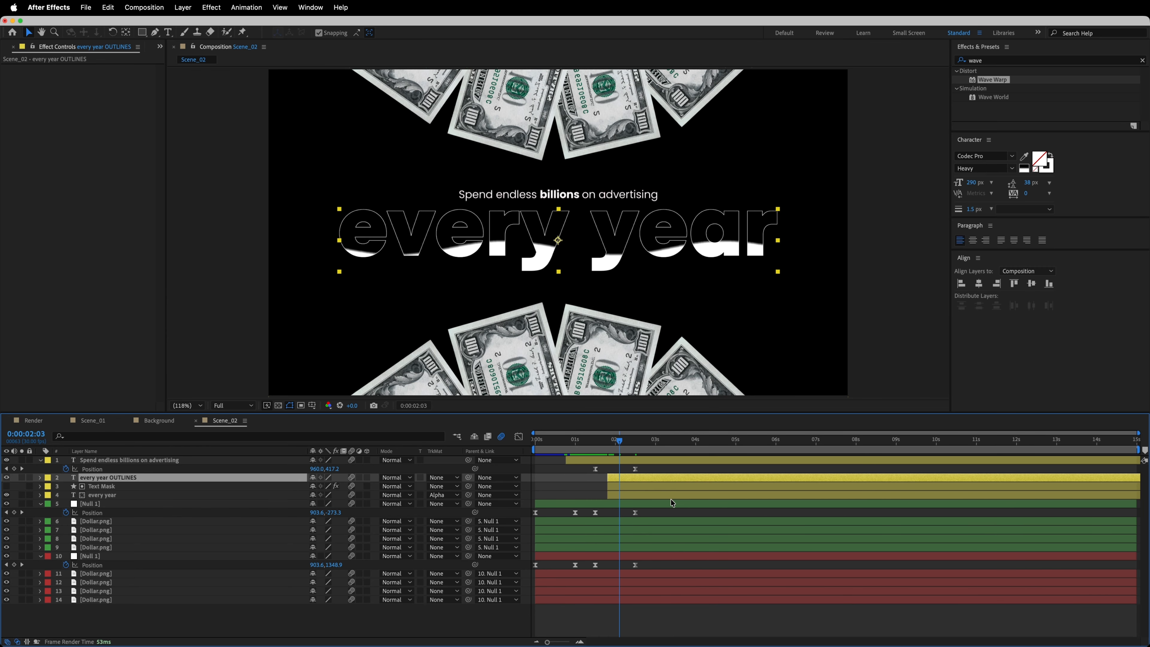
pyautogui.keyDown('shift'); pyautogui.click(670, 498); pyautogui.keyUp('shift')
pyautogui.moveTo(559, 240); pyautogui.dragTo(559, 248)
# Delay the three "every year" layers so they start at about the two-second mark
pyautogui.click(602, 442)
pyautogui.moveTo(601, 444); pyautogui.dragTo(629, 478)
pyautogui.click(622, 477)
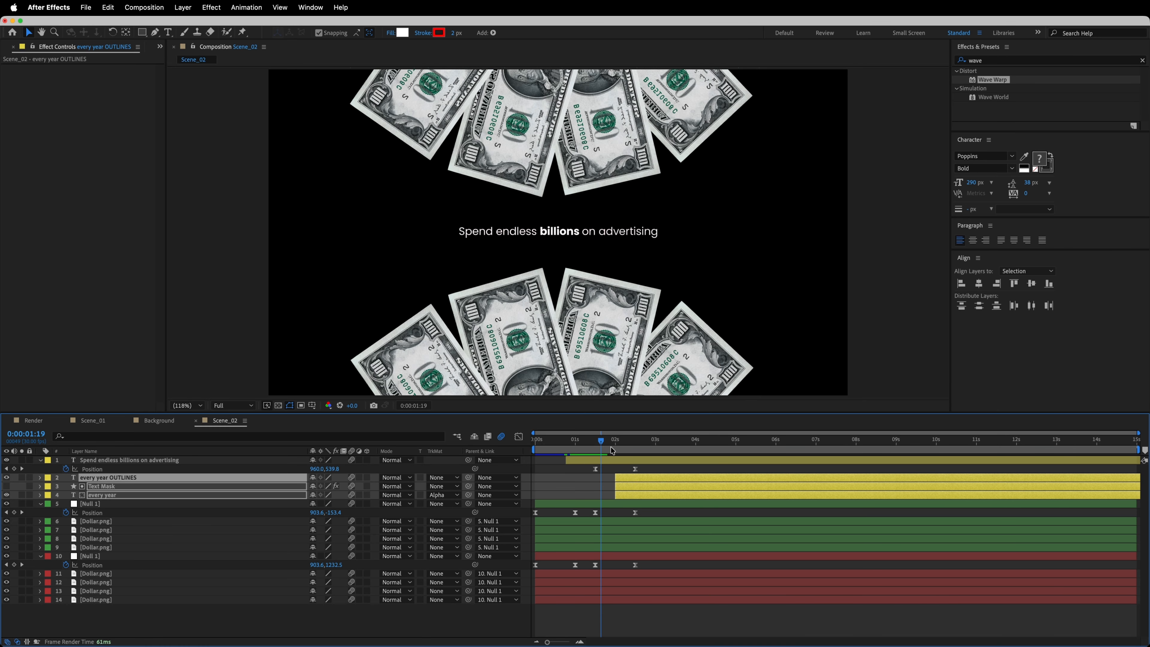
# Lower the tagline's final Position keyframe at 0:00:02:15 to Y 413.7
pyautogui.moveTo(603, 443); pyautogui.dragTo(629, 448)
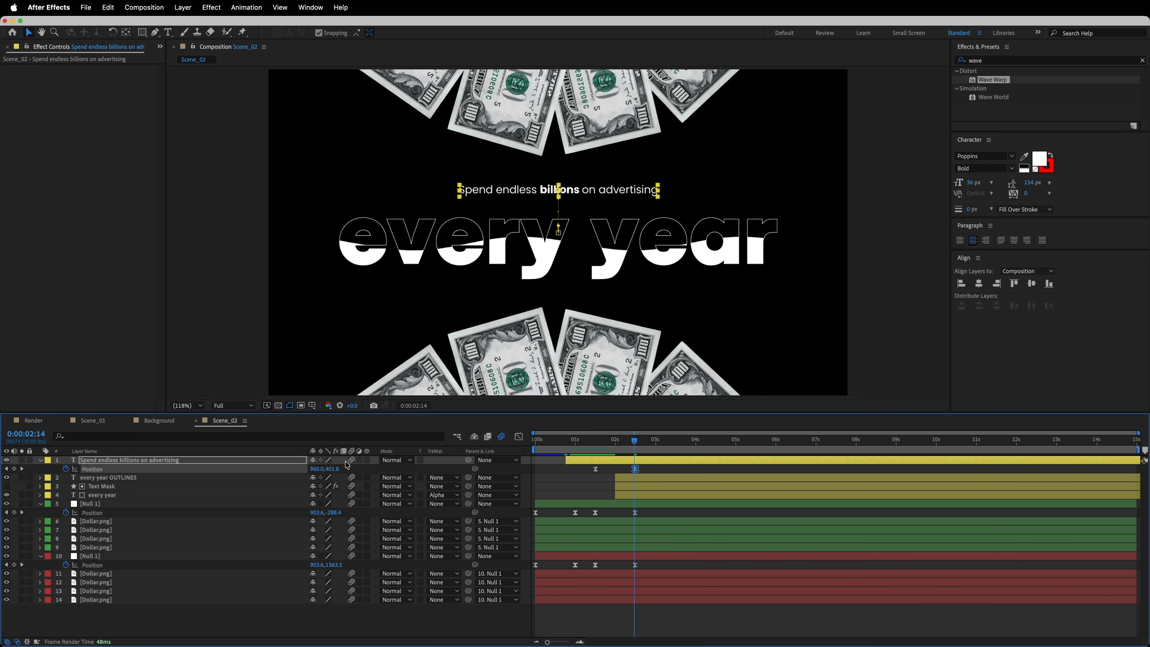
pyautogui.moveTo(333, 469); pyautogui.dragTo(346, 469)
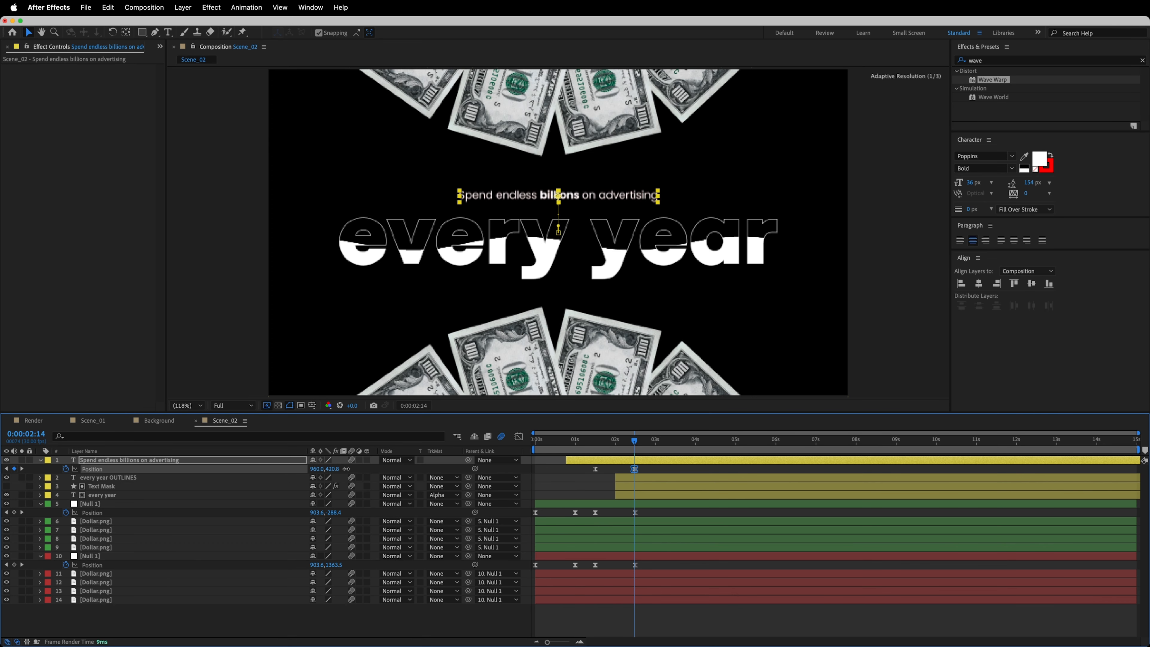
pyautogui.press('super+z')
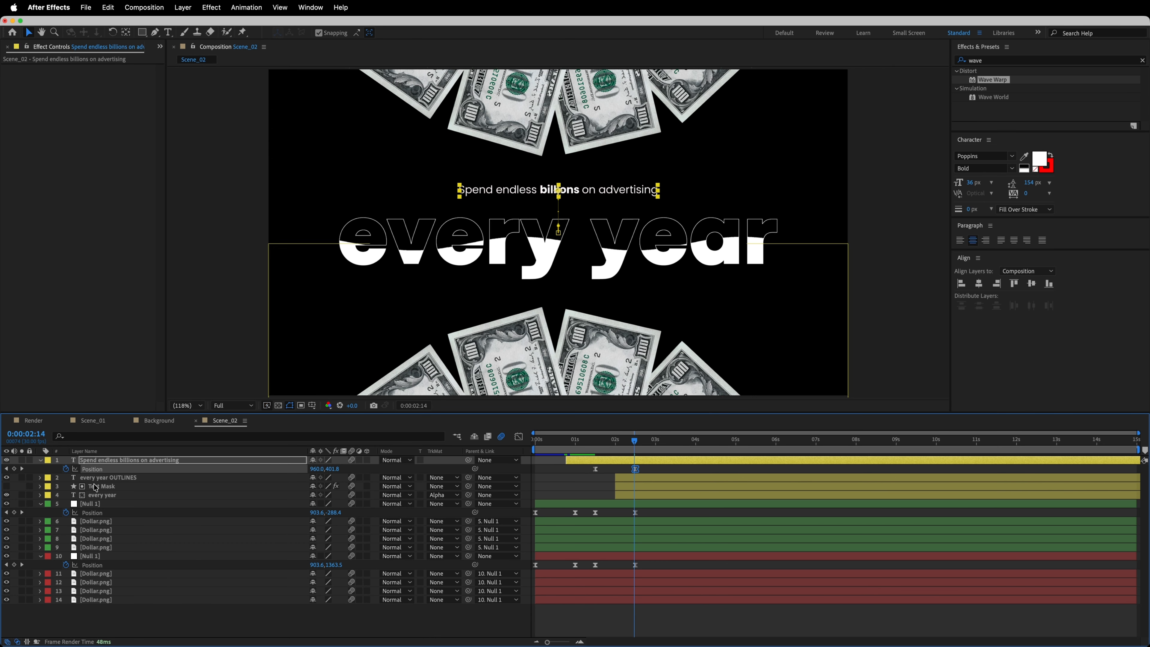
pyautogui.press('pagedown')
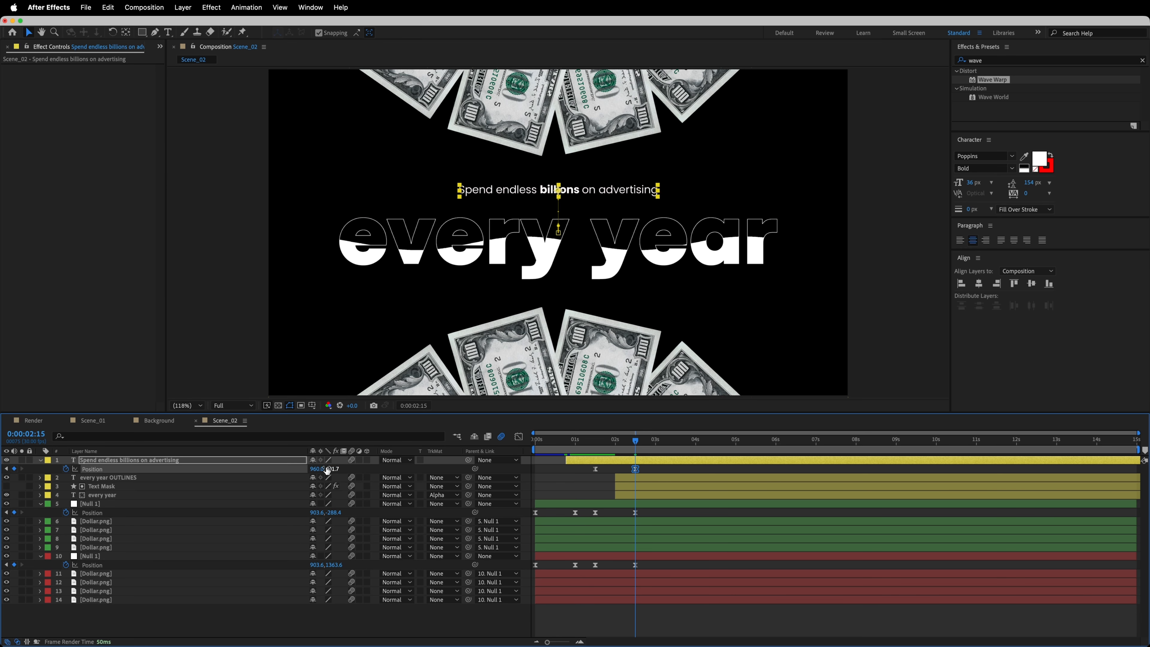
pyautogui.moveTo(330, 470); pyautogui.dragTo(336, 467)
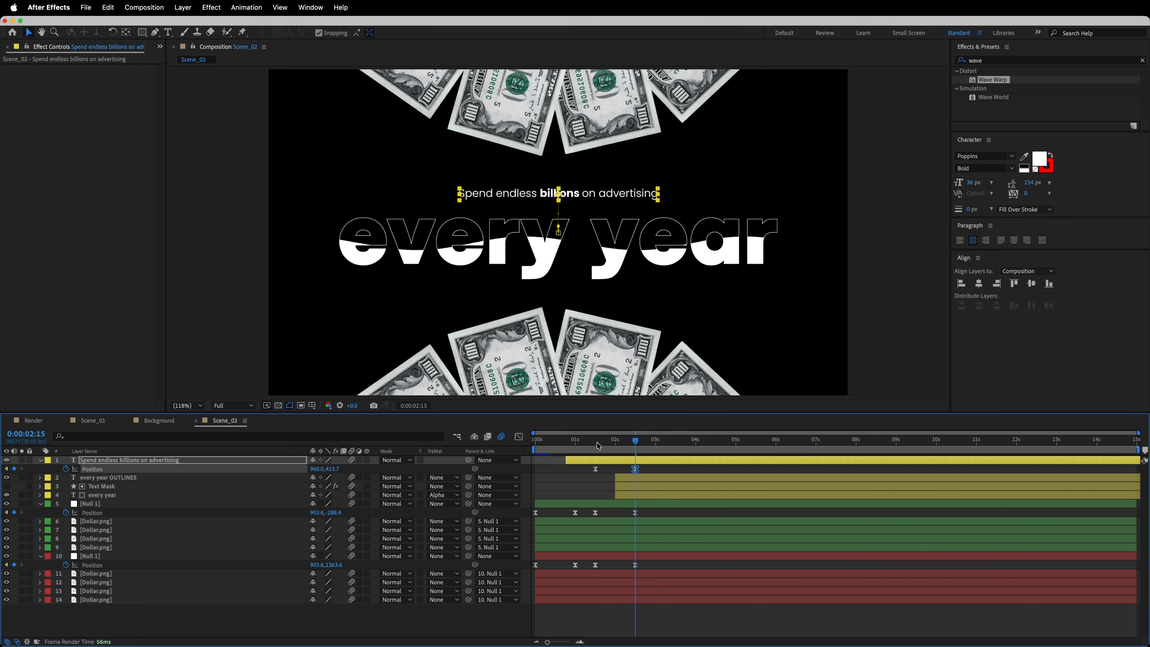
# Preview the tagline rising above the "every year" text from the start, and collapse all layers' properties
pyautogui.moveTo(597, 443); pyautogui.dragTo(490, 455)
pyautogui.press('space')
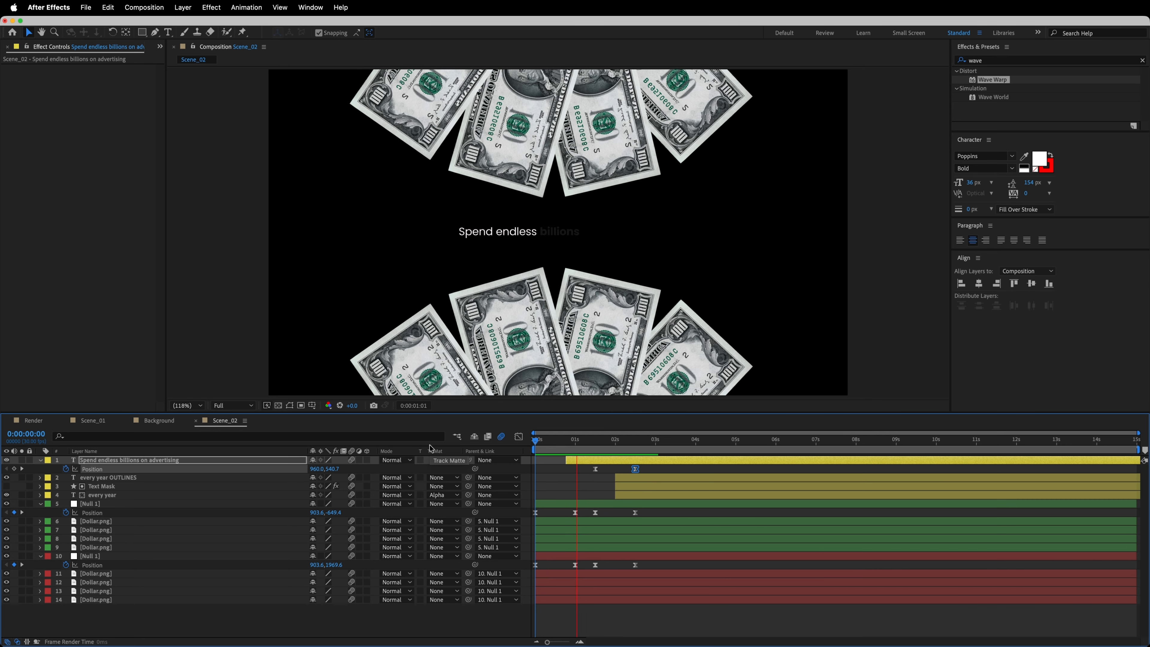
pyautogui.press('space')
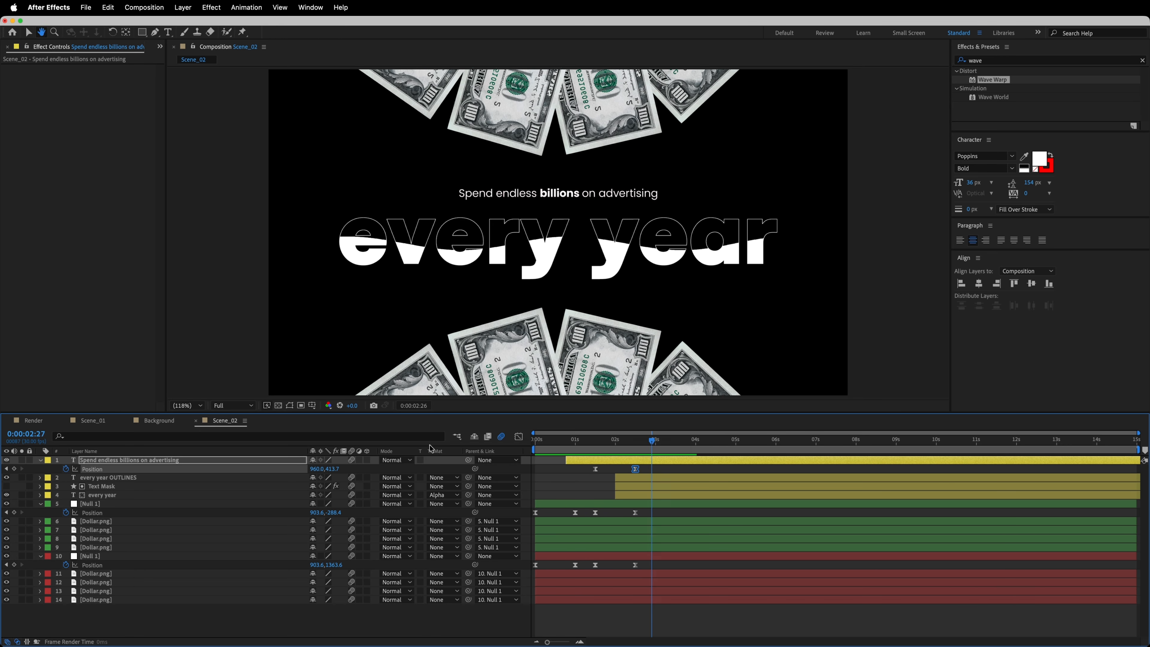
pyautogui.click(615, 442)
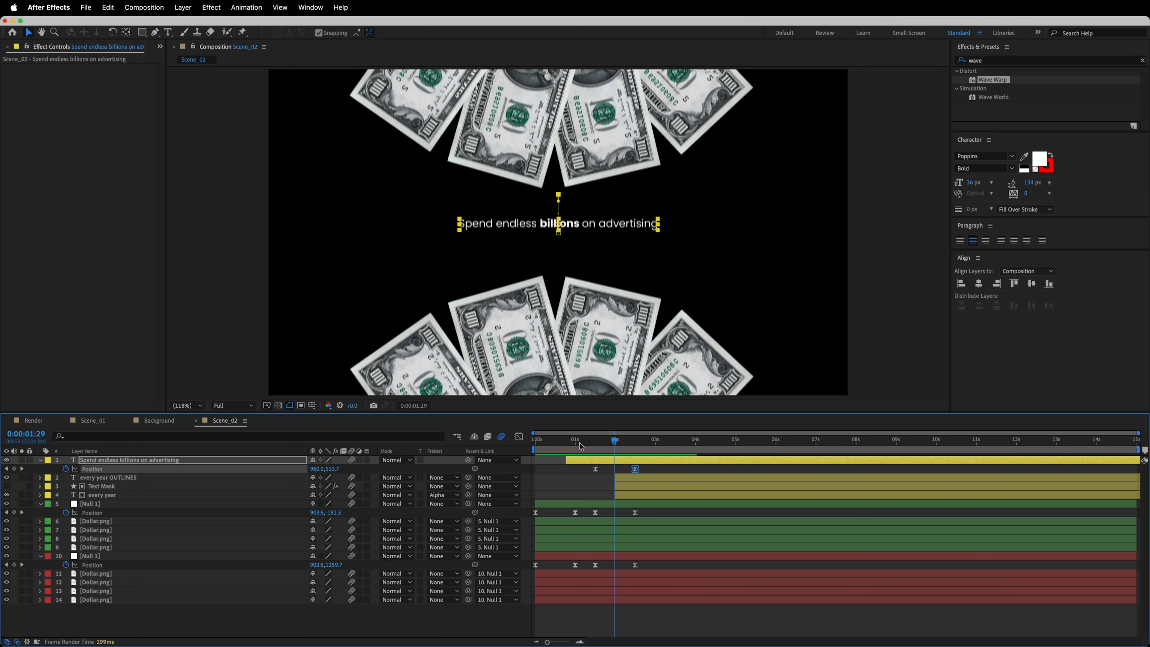
pyautogui.press('super+a')
pyautogui.press('u')
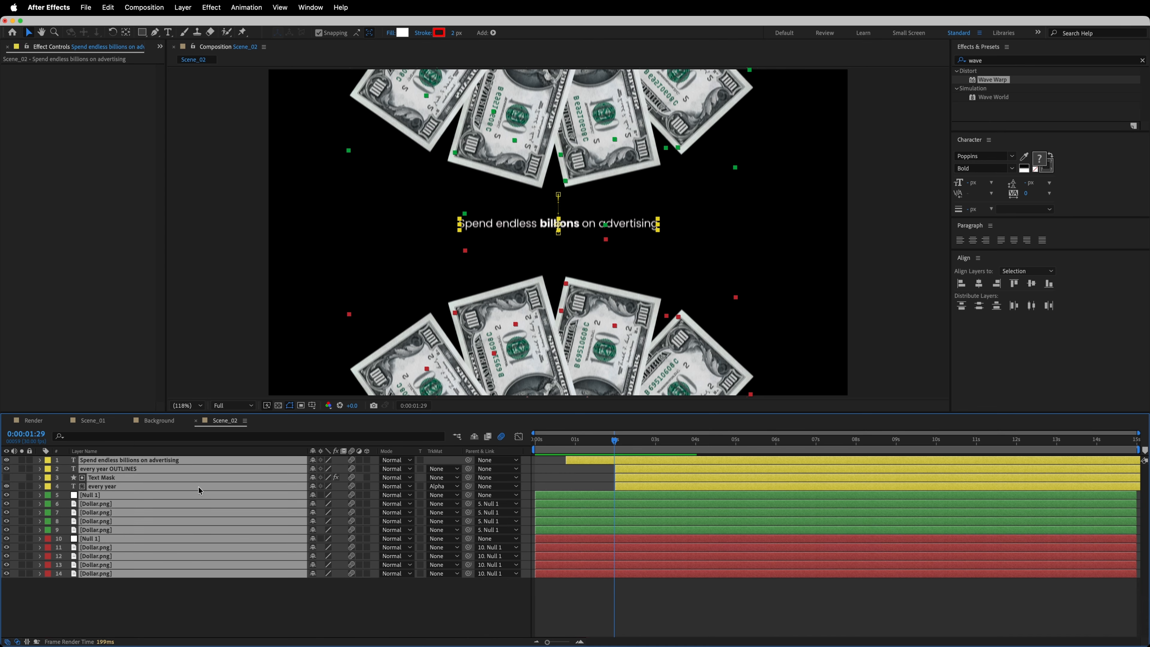
pyautogui.click(139, 613)
# Set the Smoothness of the tagline's Range Selector 1 to 0% and collapse the layer
pyautogui.click(40, 460)
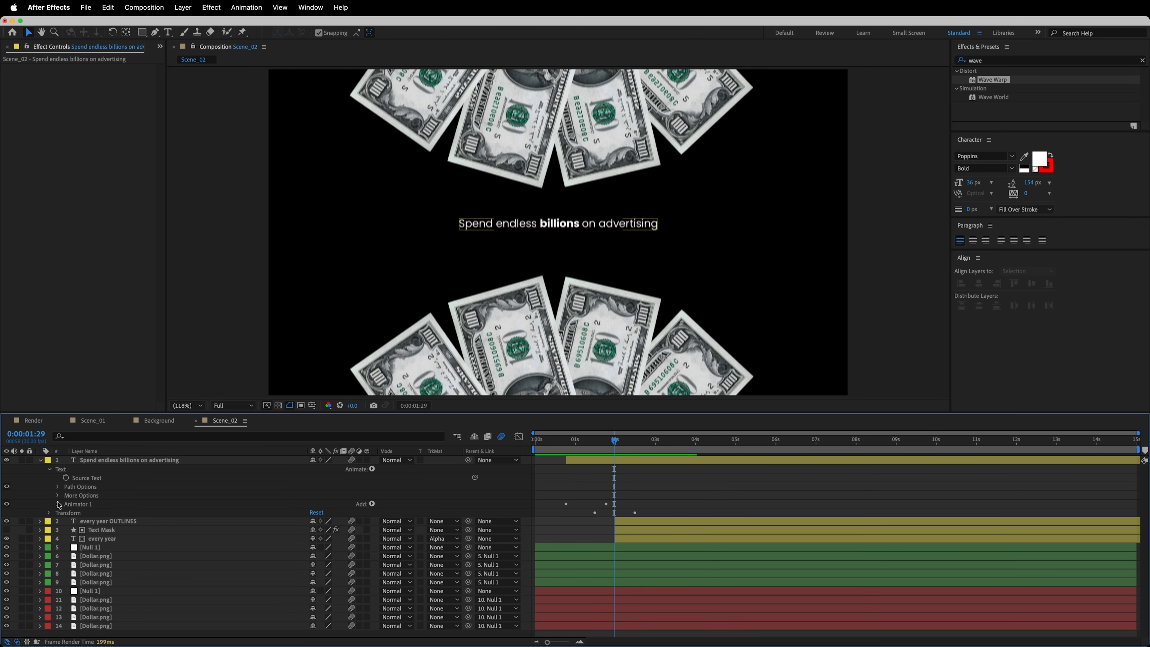
pyautogui.click(58, 504)
pyautogui.click(66, 513)
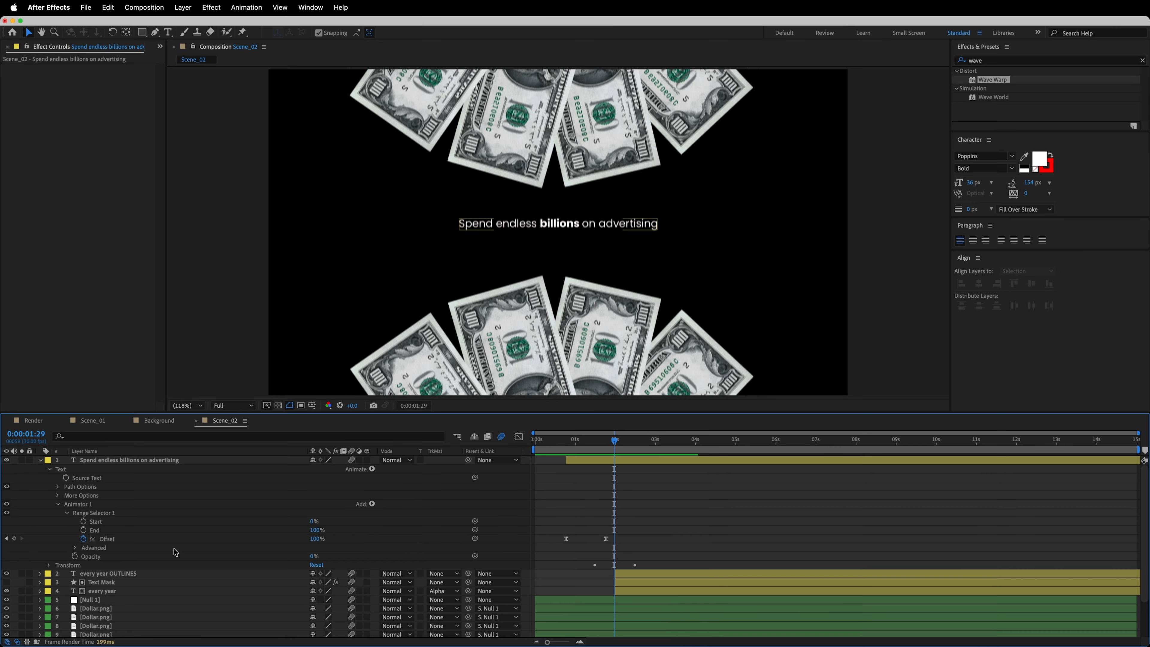
pyautogui.click(76, 548)
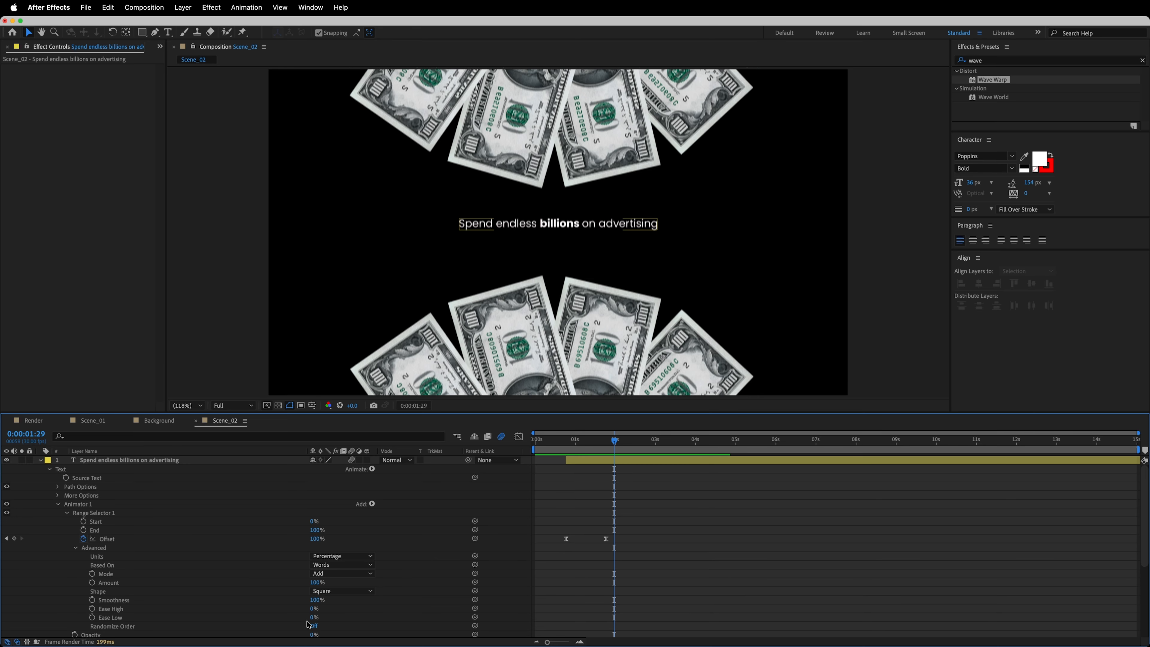
pyautogui.moveTo(317, 601); pyautogui.dragTo(220, 601)
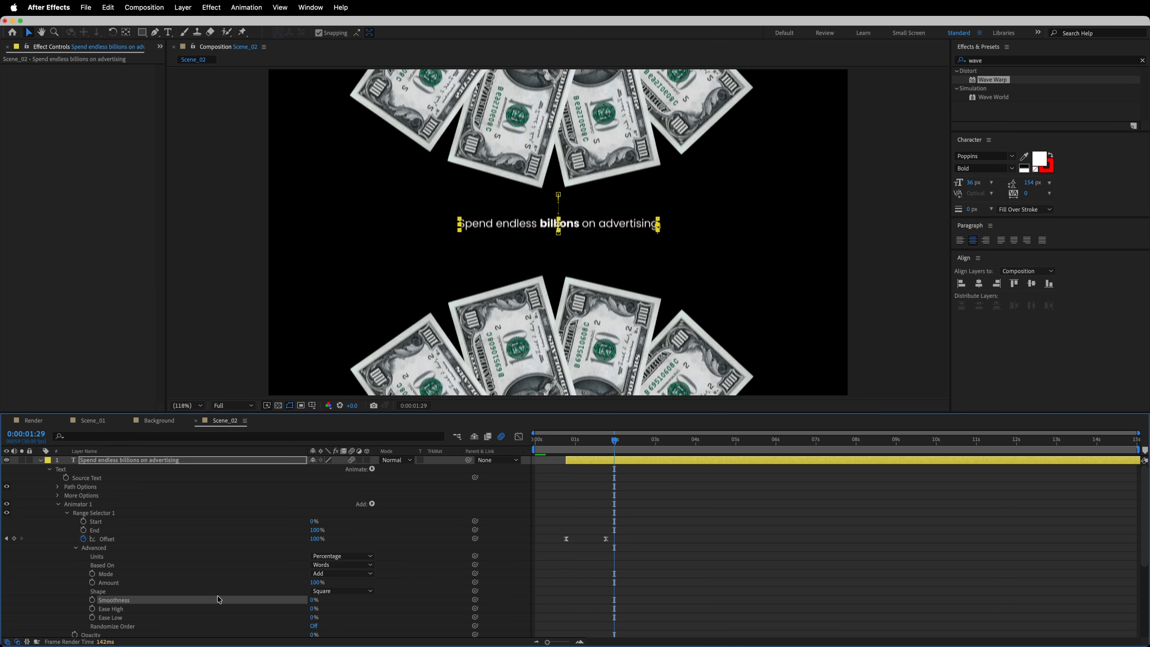
pyautogui.click(40, 461)
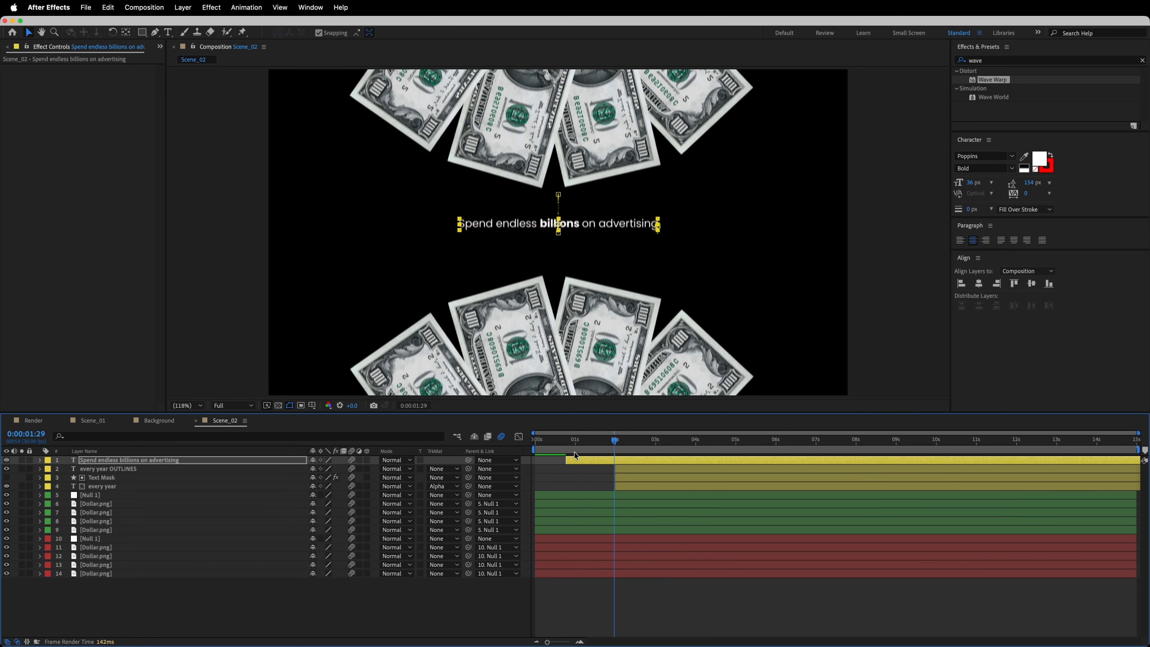
# Replay the scene from the start to check the word-by-word reveal
pyautogui.press('Home')
pyautogui.press('space')
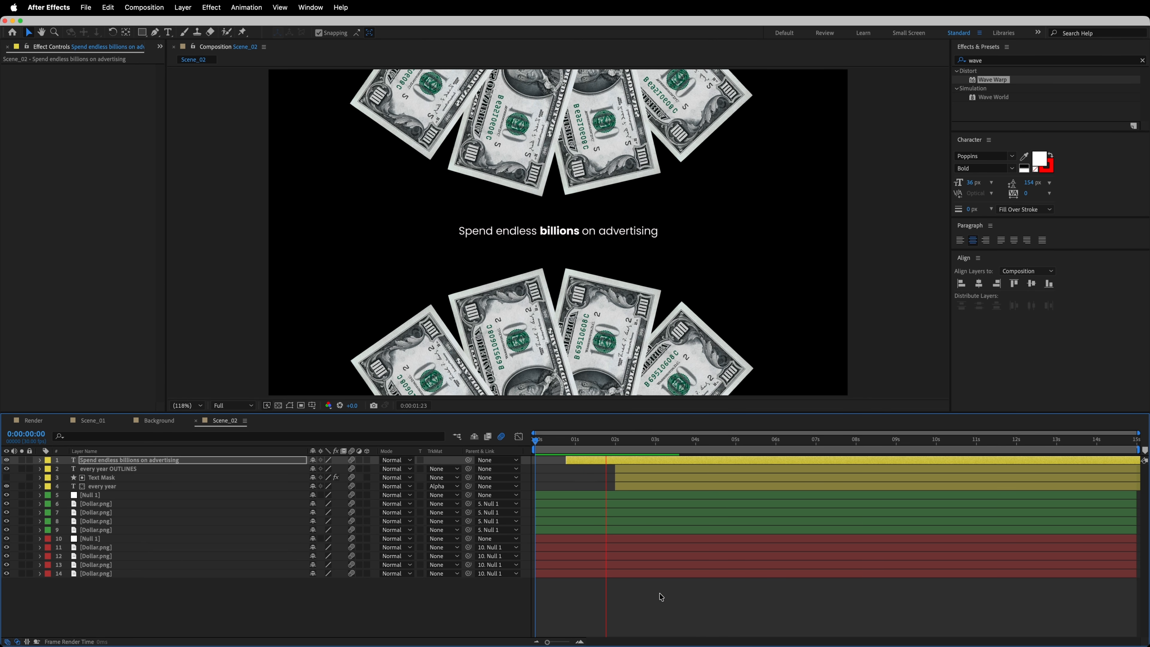
pyautogui.press('space')
# Shift the "every year" outline, Text Mask and fill layers a few frames earlier, and preview the scene from the start
pyautogui.click(625, 469)
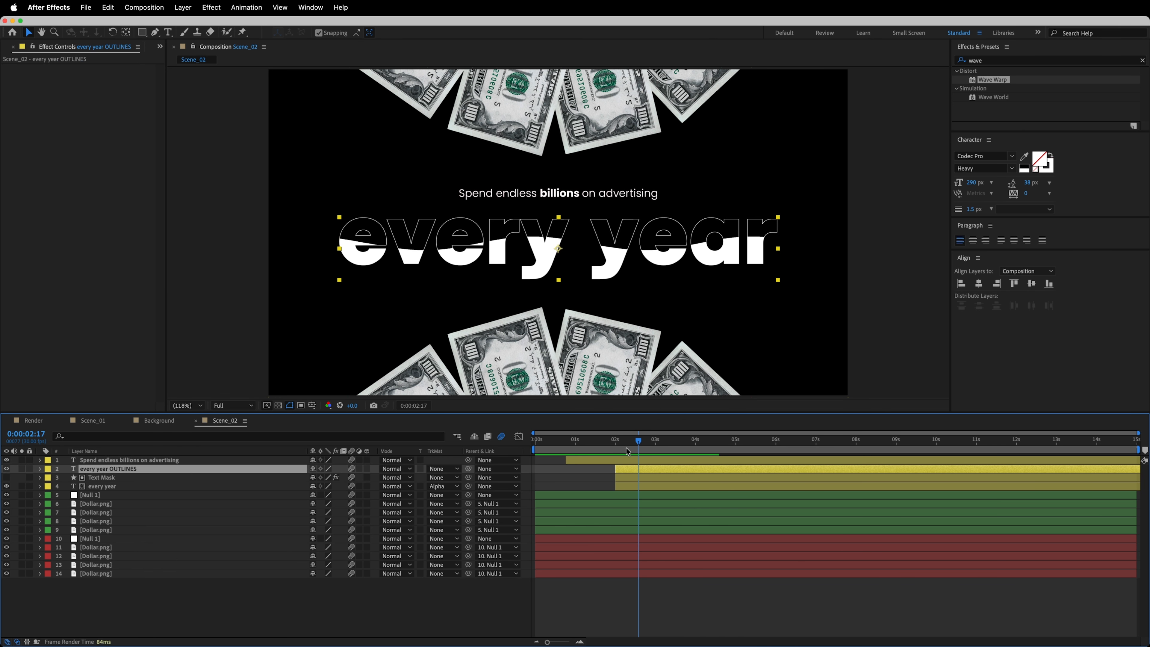
pyautogui.keyDown('shift'); pyautogui.click(636, 488); pyautogui.keyUp('shift')
pyautogui.click(609, 443)
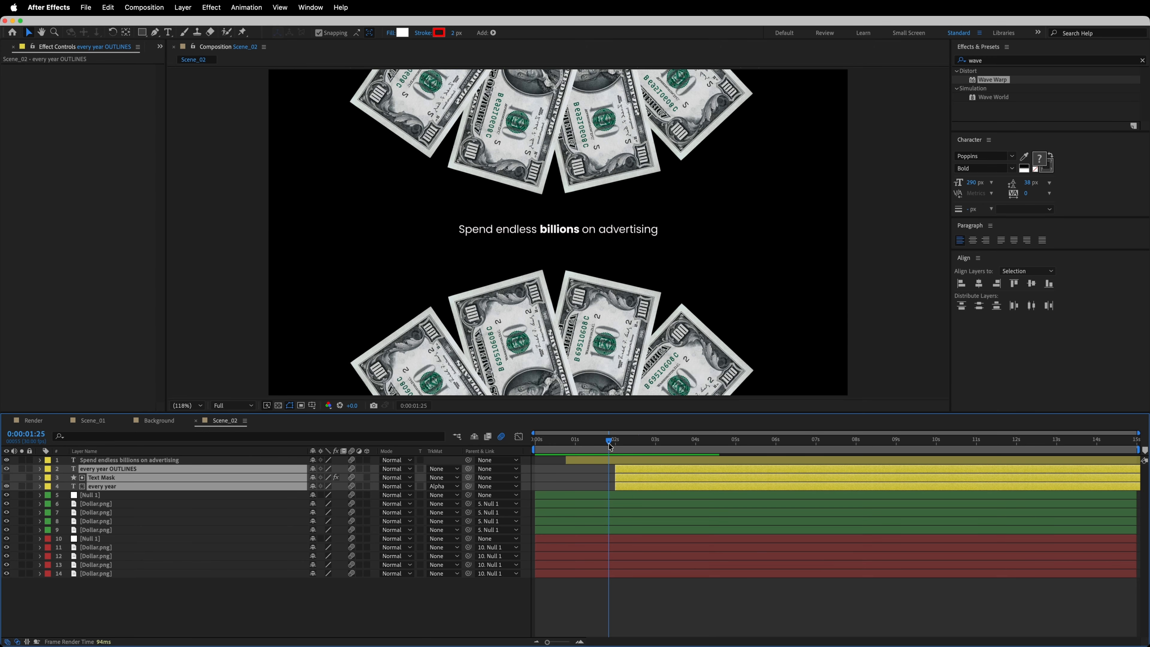
pyautogui.click(614, 445)
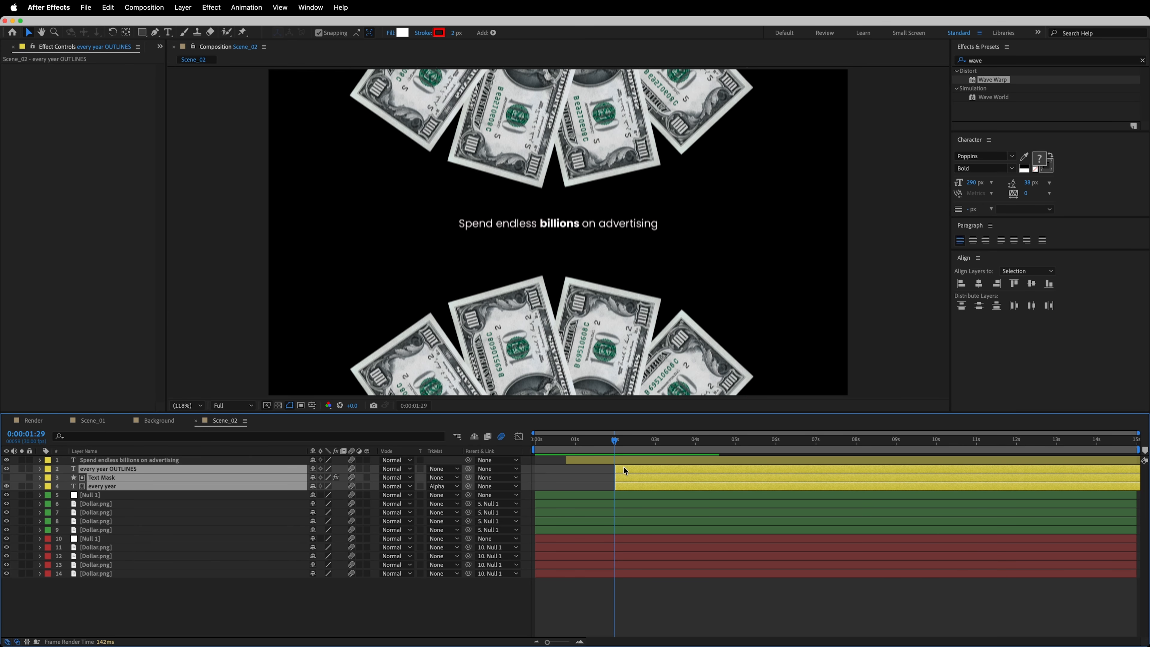
pyautogui.moveTo(623, 471); pyautogui.dragTo(621, 472)
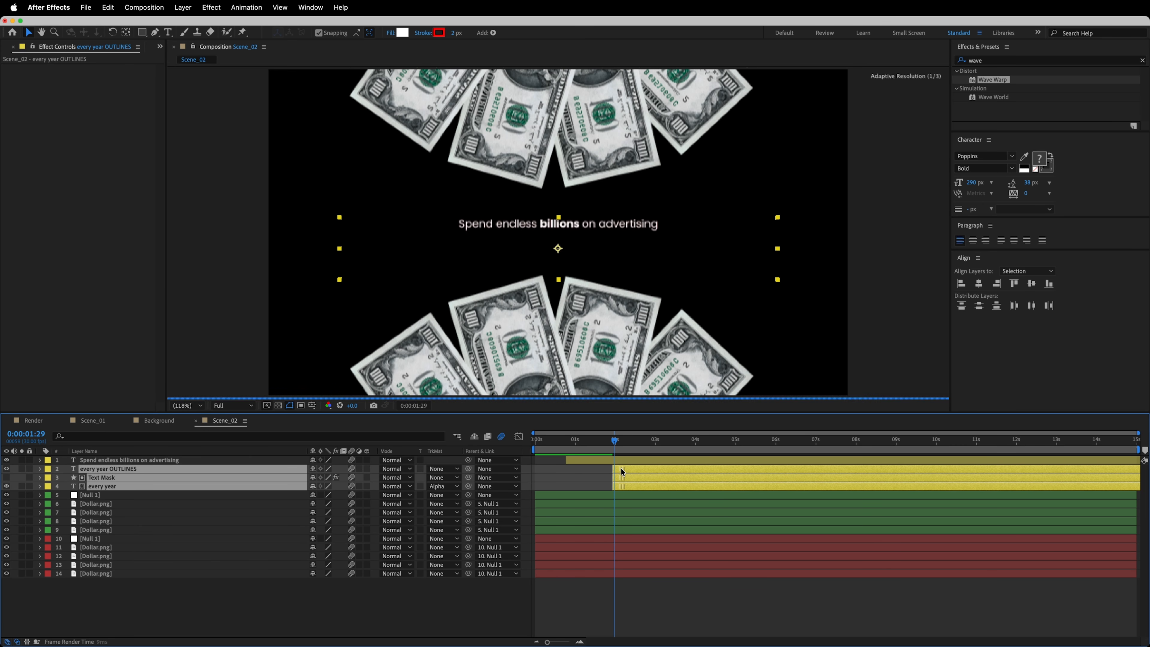
pyautogui.moveTo(623, 472); pyautogui.dragTo(534, 446)
pyautogui.click(391, 594)
pyautogui.press('space')
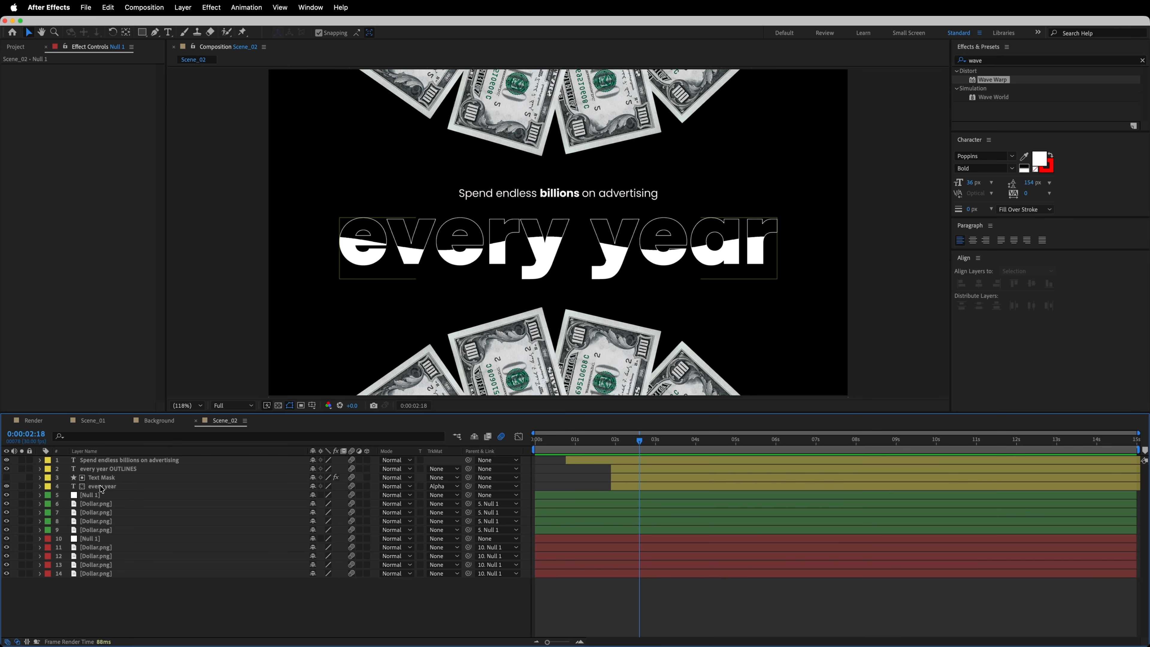
# Add hold-position keyframes at 0:00:03:08 to the Position of both nulls that drive the dollar fans
pyautogui.click(100, 495)
pyautogui.keyDown('super'); pyautogui.click(99, 539); pyautogui.keyUp('super')
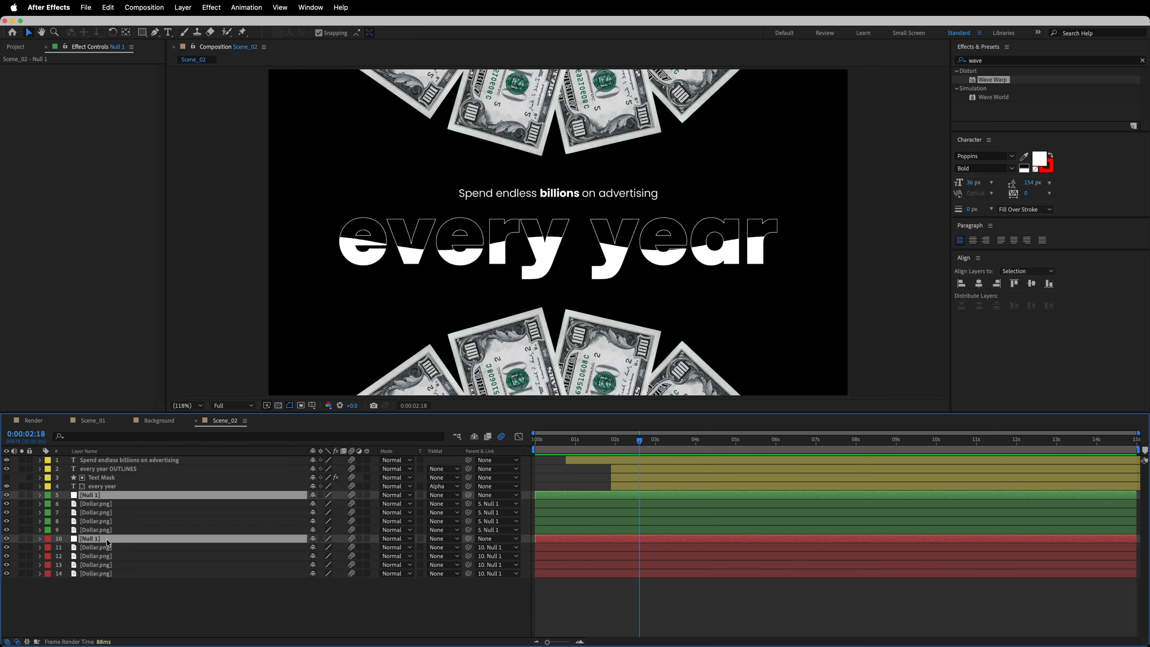
pyautogui.press('u')
pyautogui.moveTo(640, 442); pyautogui.dragTo(666, 448)
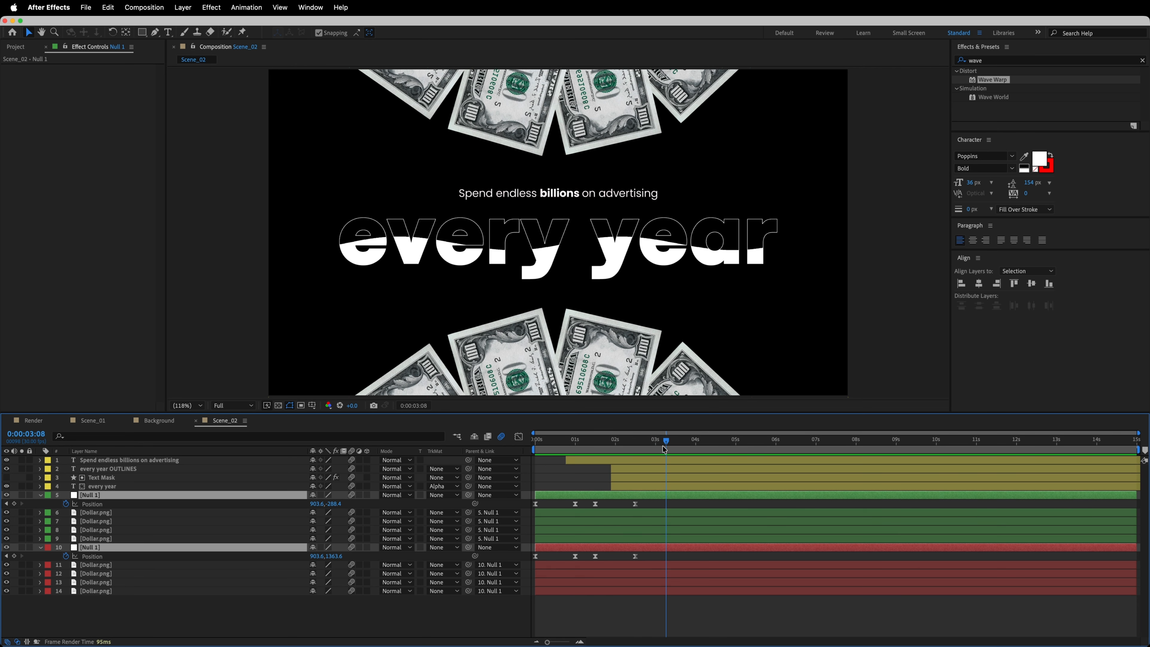
pyautogui.click(14, 503)
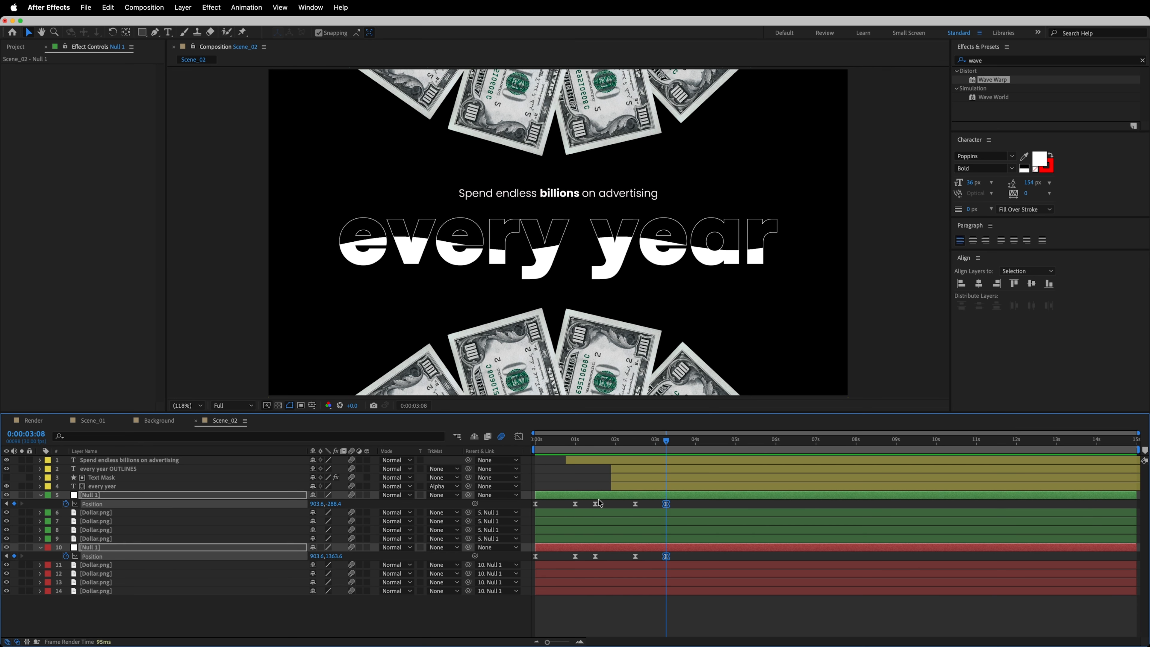
# At 0:00:04:11, move both dollar fans out of frame by setting the nulls' Position Y to -811.4 and 1832.6
pyautogui.moveTo(684, 443); pyautogui.dragTo(710, 443)
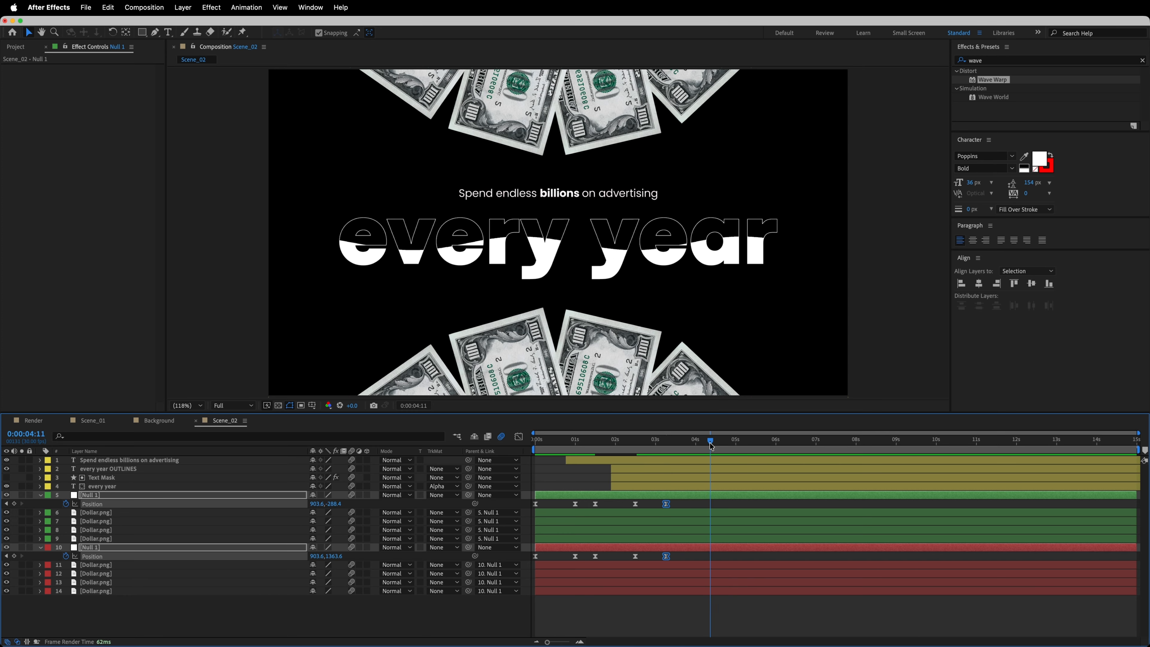
pyautogui.moveTo(338, 504); pyautogui.dragTo(82, 488)
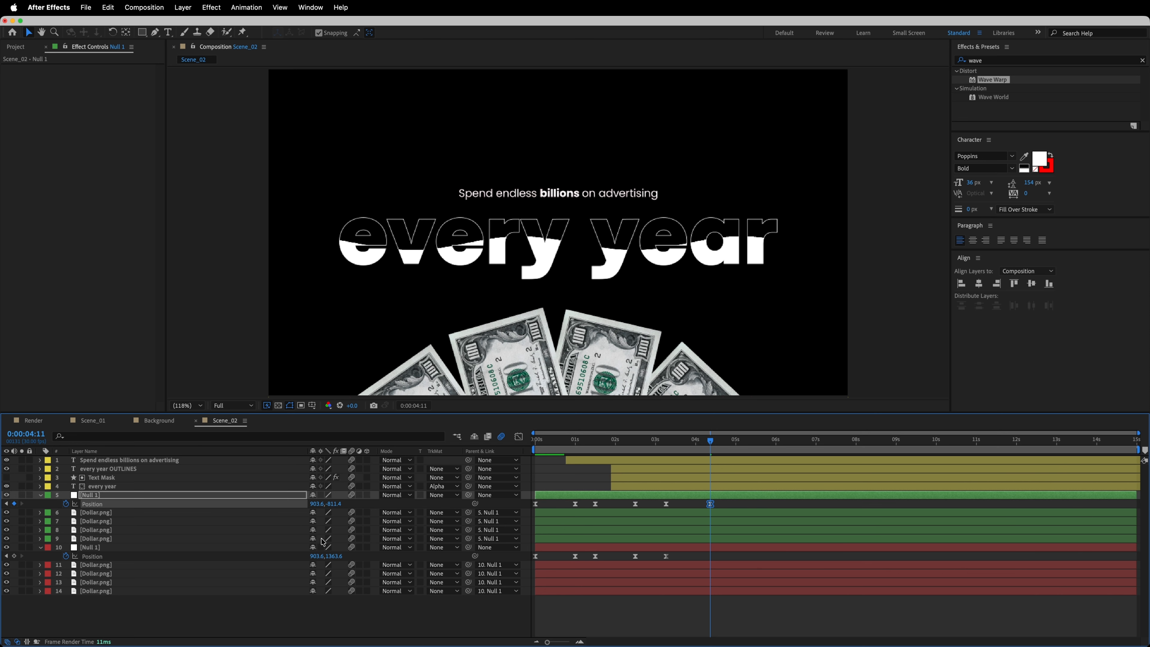
pyautogui.moveTo(340, 559); pyautogui.dragTo(661, 560)
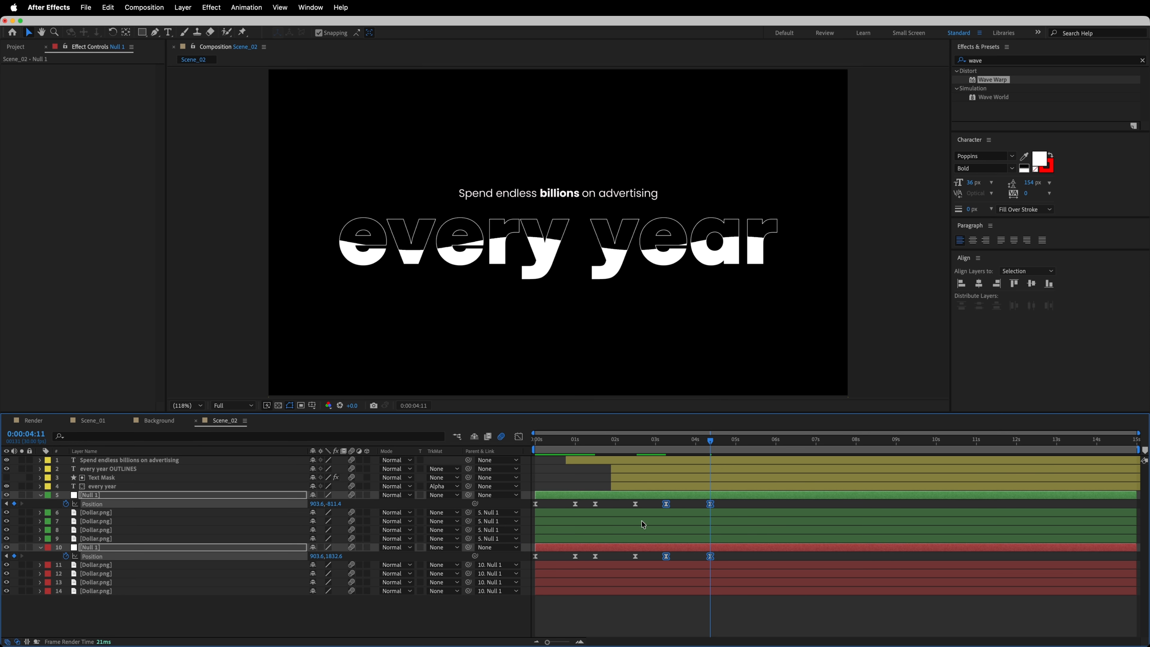
# Inspect the speed graph of the nulls' exit move, and preview the dollar fans leaving the frame from about 0:00:02:13
pyautogui.click(519, 436)
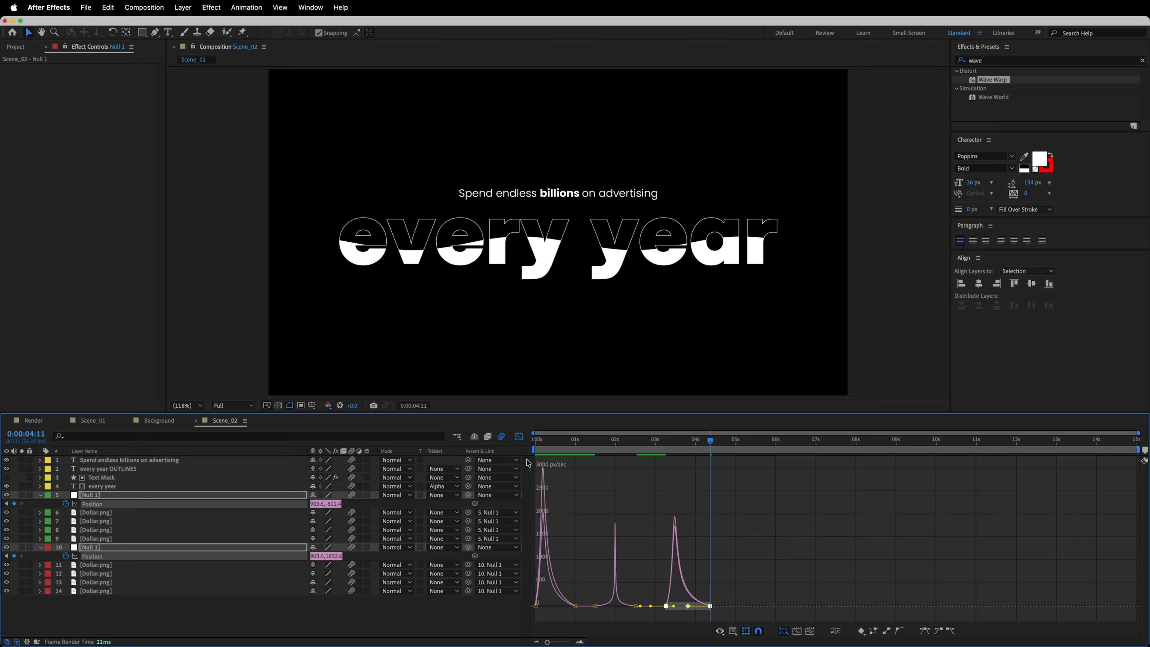
pyautogui.click(710, 606)
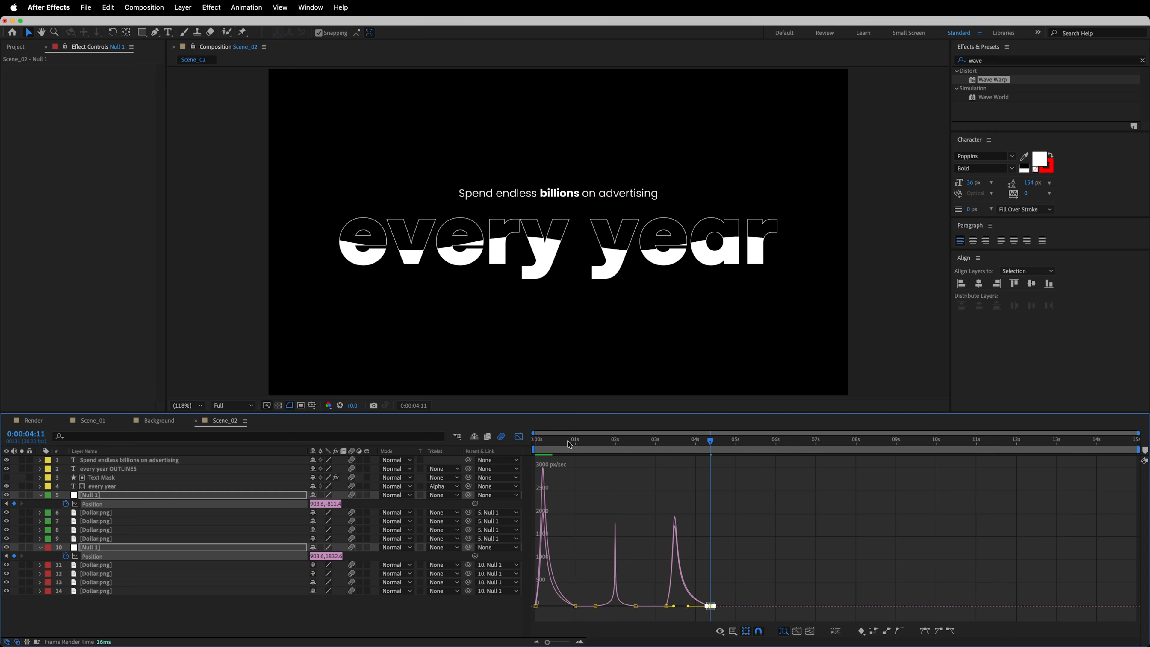
pyautogui.click(519, 436)
pyautogui.moveTo(686, 441); pyautogui.dragTo(633, 442)
pyautogui.press('space')
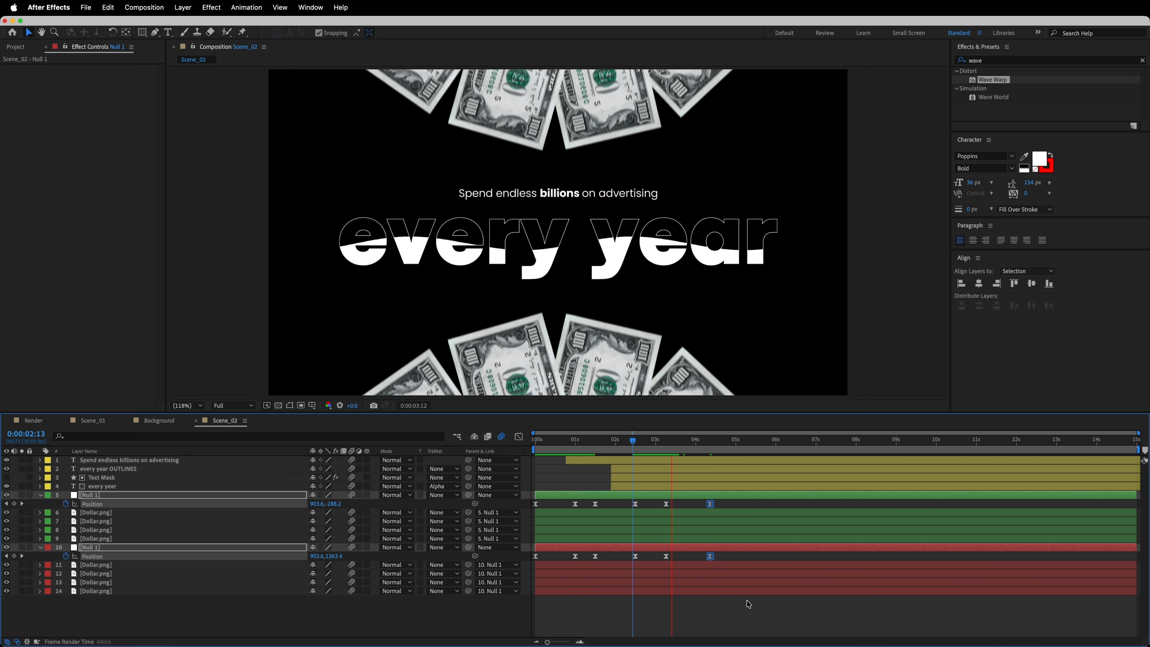
pyautogui.moveTo(650, 440); pyautogui.dragTo(633, 442)
pyautogui.press('space')
pyautogui.press('space')
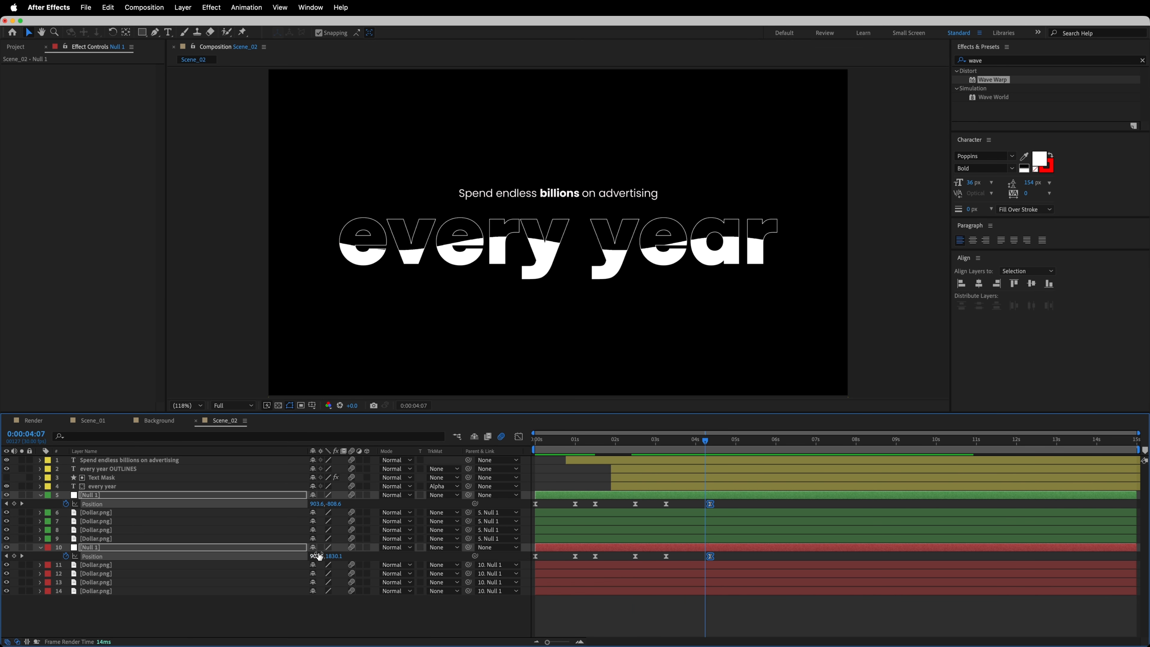
# Trim the ends of all layers to the nulls' last Position keyframe at 0:00:04:11 and collapse their properties
pyautogui.moveTo(709, 440); pyautogui.dragTo(713, 443)
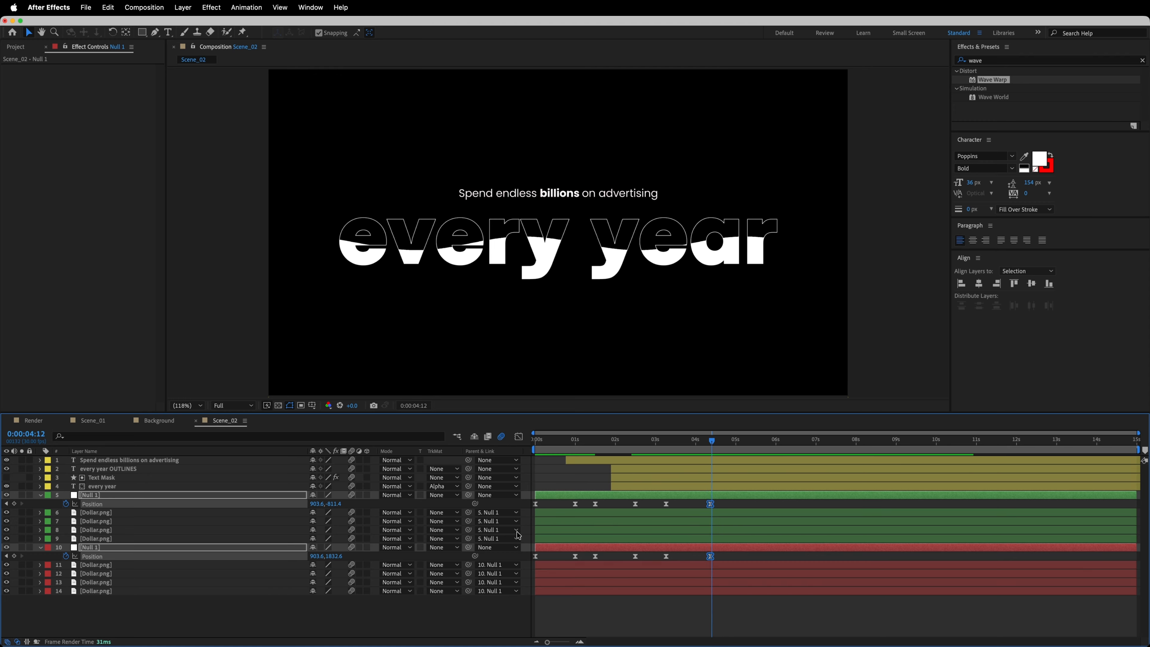
pyautogui.click(5, 504)
pyautogui.moveTo(198, 607); pyautogui.dragTo(197, 456)
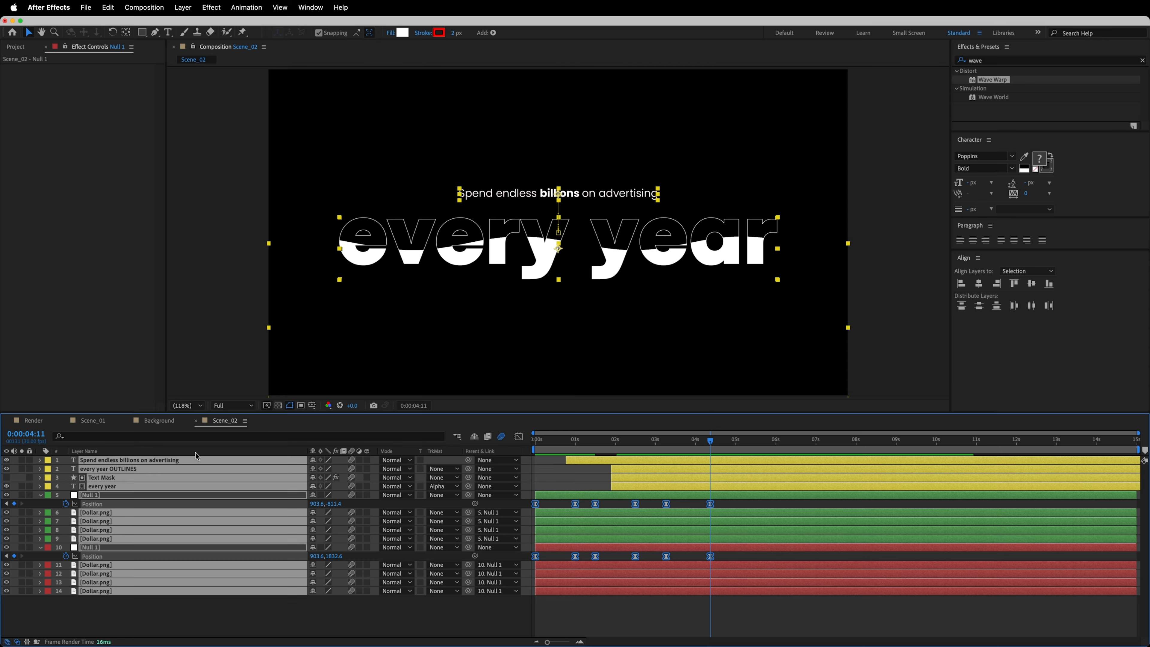
pyautogui.hotkey('alt', ']')
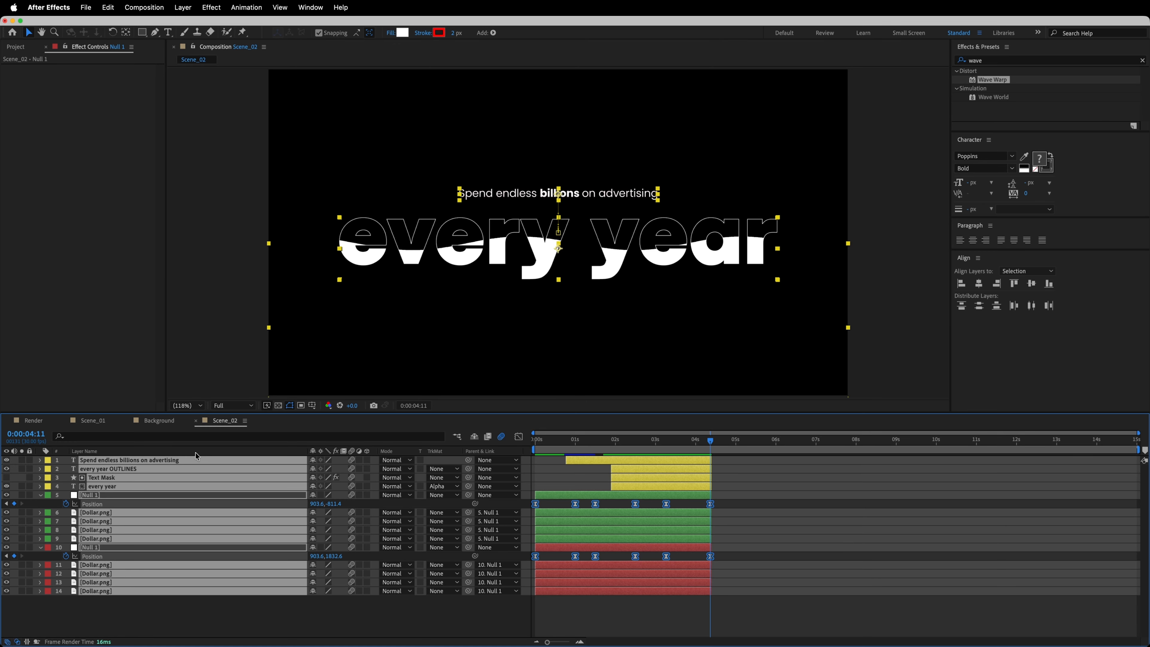
pyautogui.press('u')
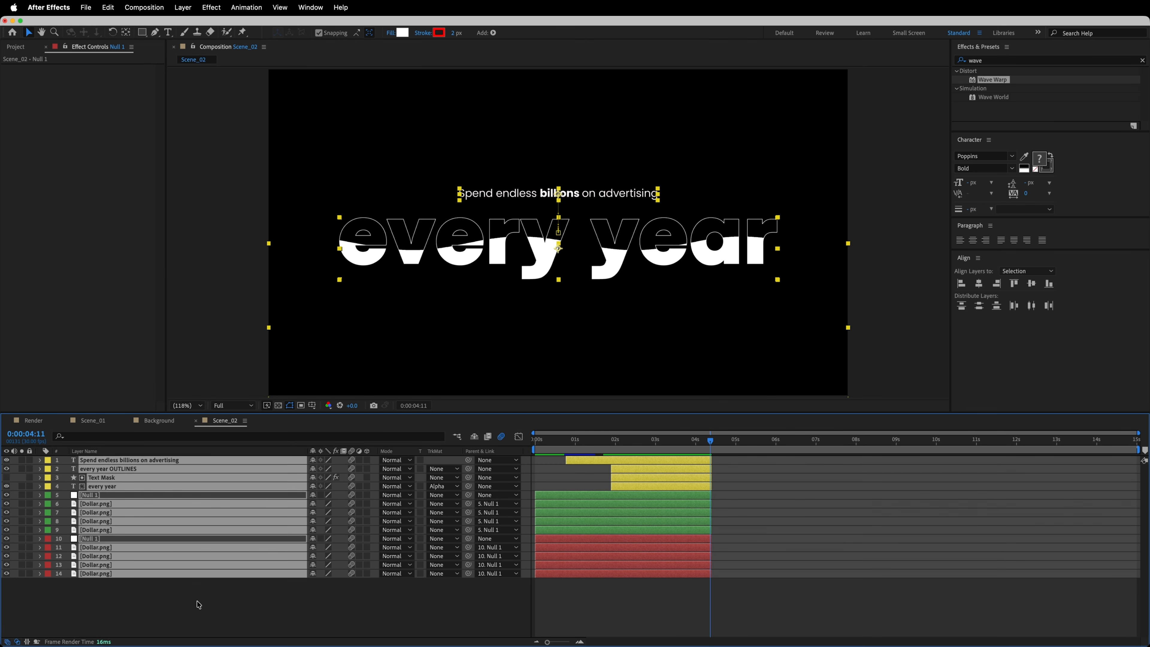
pyautogui.click(197, 601)
# Select the "Spend endless billions on advertising" text layer
pyautogui.click(203, 460)
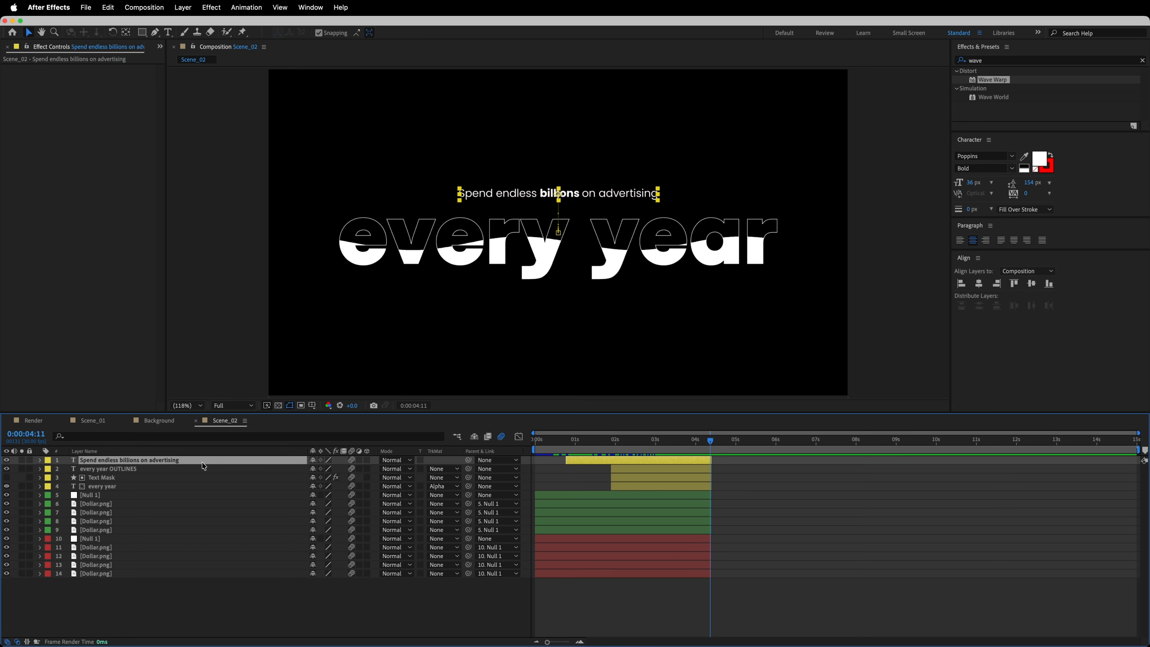
# Reveal the keyframes of the "Spend endless billions on advertising" text layer and move the current time to 0:00:03:20
pyautogui.press('u')
pyautogui.moveTo(714, 444); pyautogui.dragTo(684, 442)
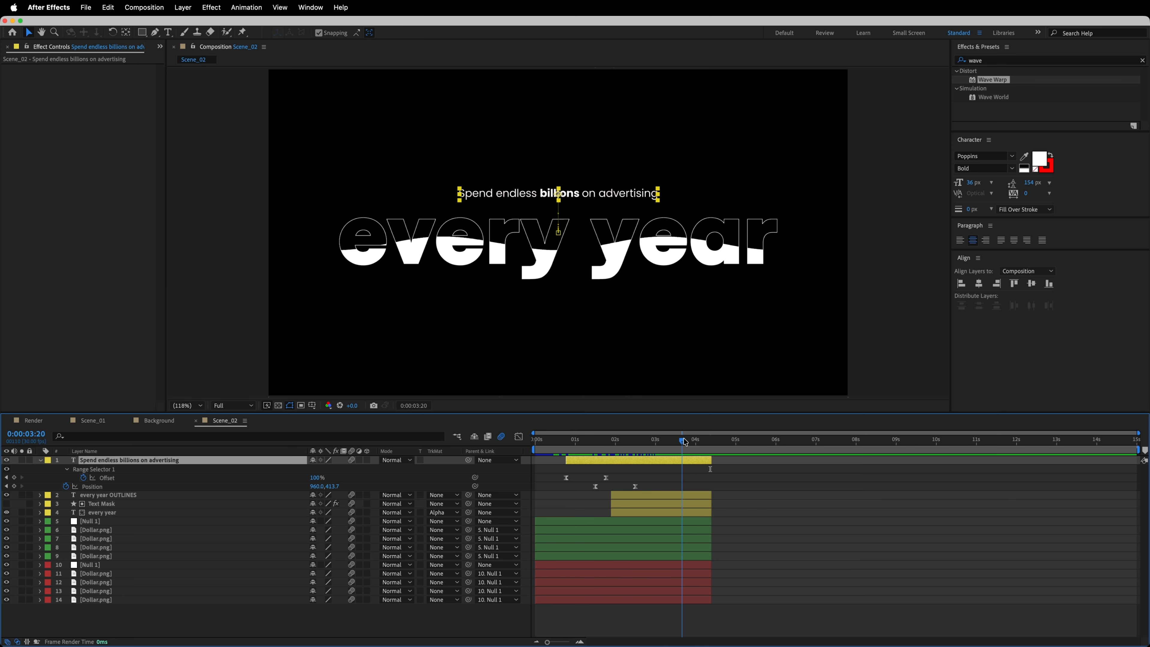
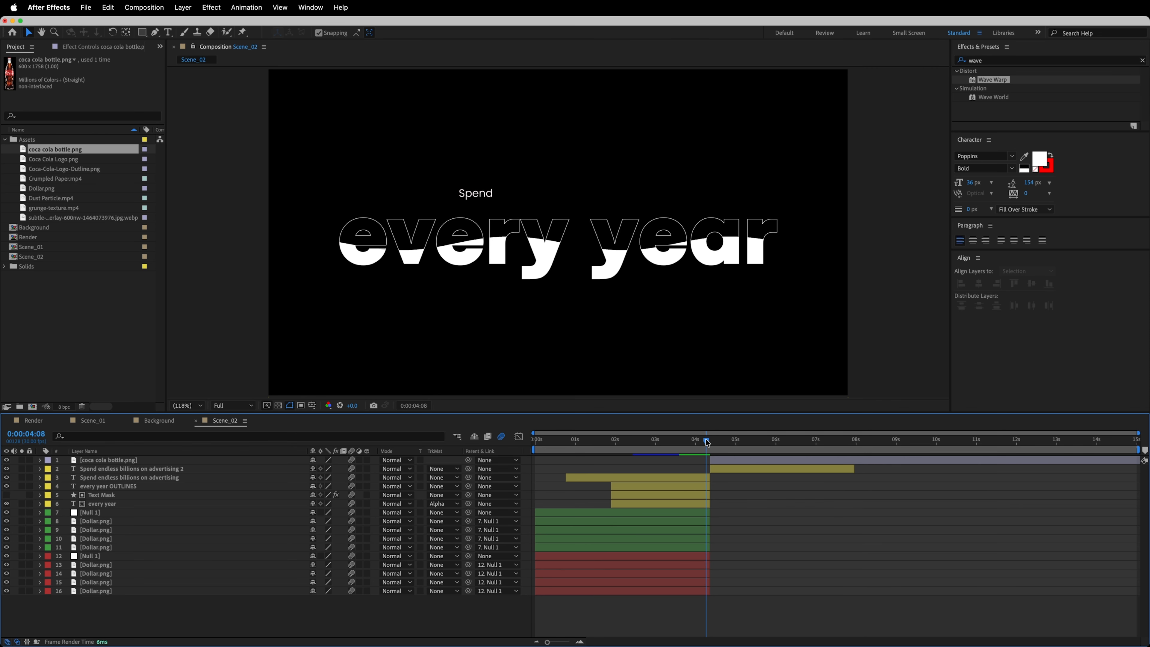
# Slow the bottle's entrance by moving its ending Position keyframe to 0:00:05:14, previewing the animation before and after
pyautogui.press('space')
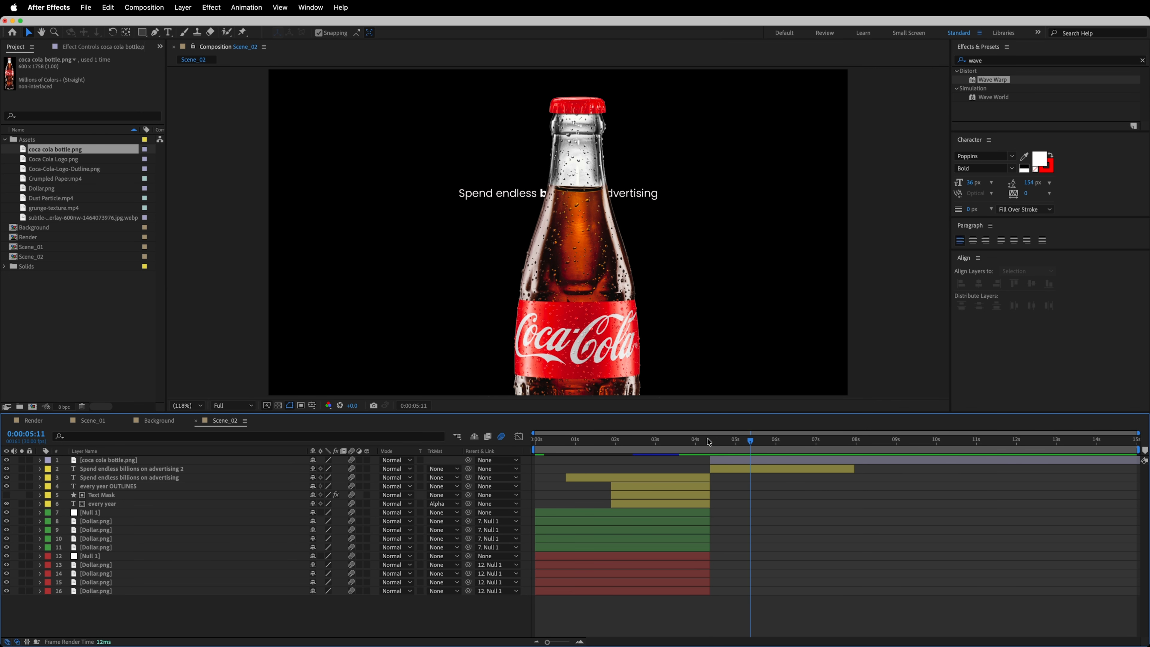
pyautogui.click(709, 442)
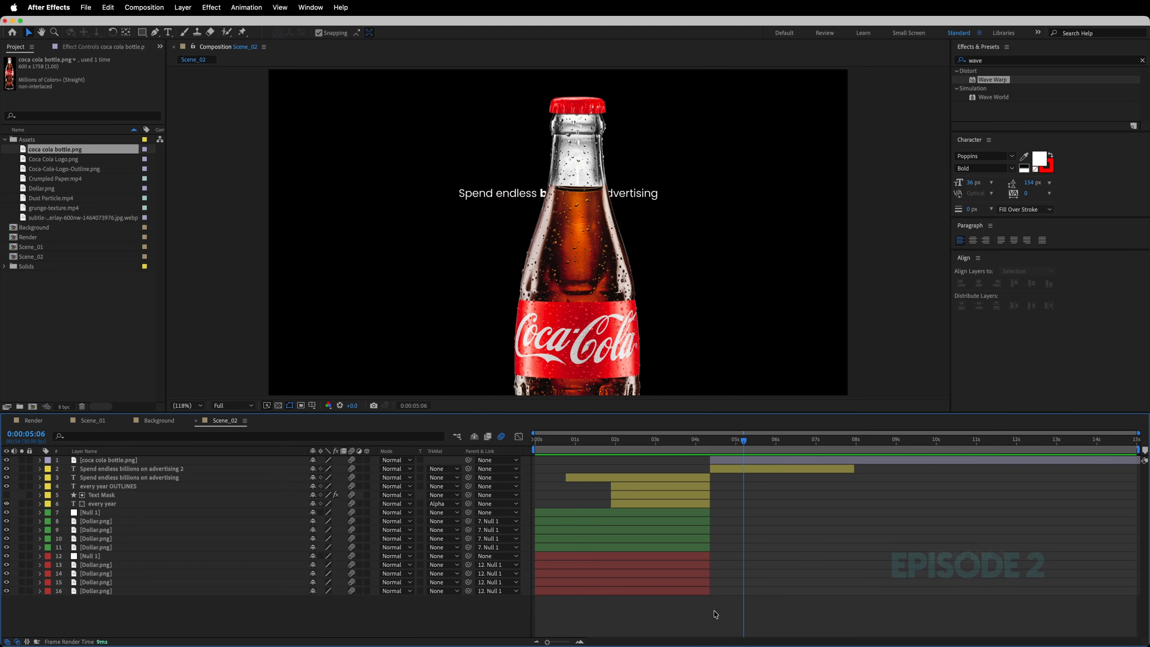
pyautogui.click(171, 460)
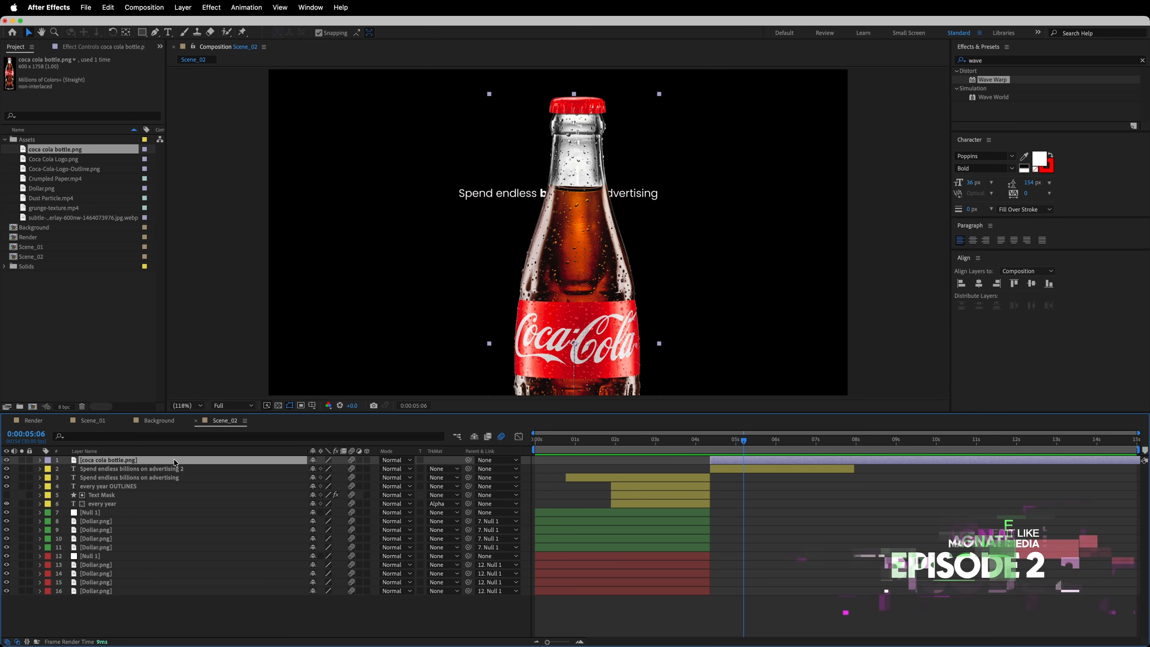
pyautogui.press('p')
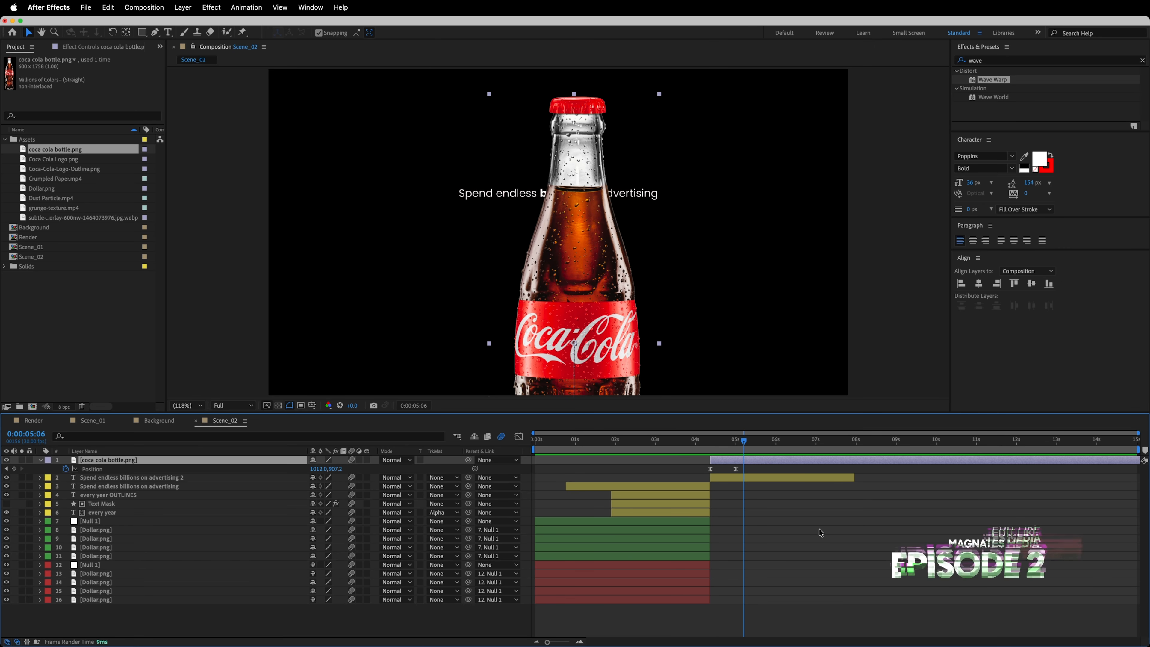
pyautogui.moveTo(738, 472); pyautogui.dragTo(754, 472)
pyautogui.click(705, 443)
pyautogui.press('space')
pyautogui.click(715, 443)
pyautogui.press('space')
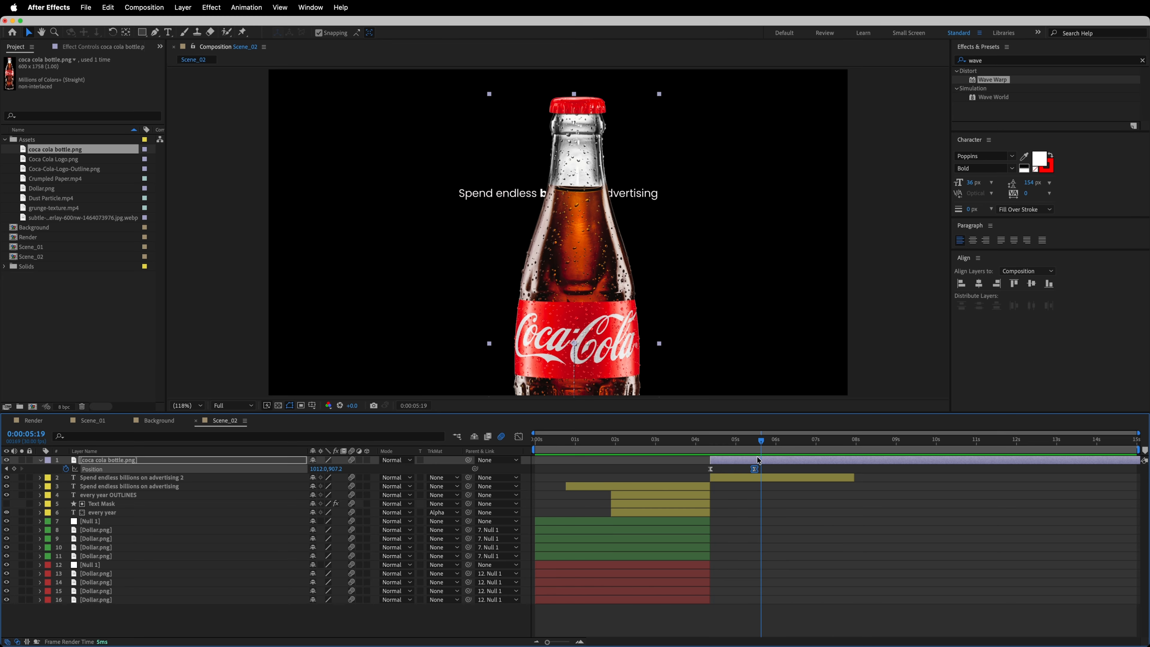
# Centre the bottle layer horizontally in the composition at its ending Position keyframe at 0:00:05:14
pyautogui.click(8, 470)
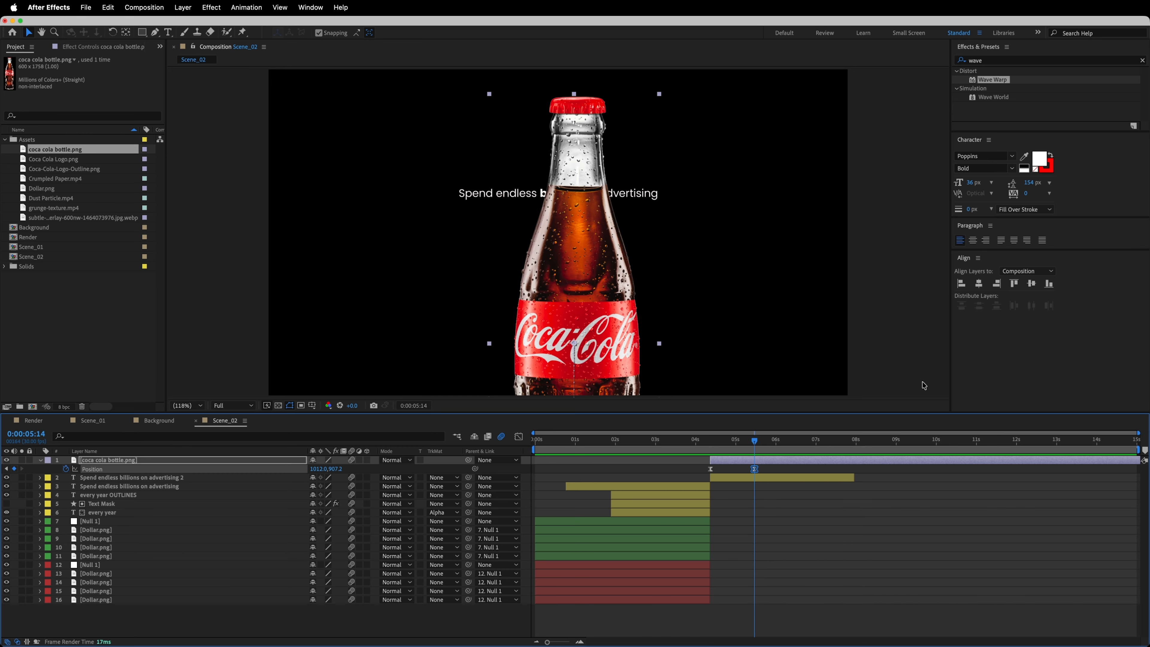
pyautogui.moveTo(764, 469); pyautogui.dragTo(749, 471)
pyautogui.click(979, 284)
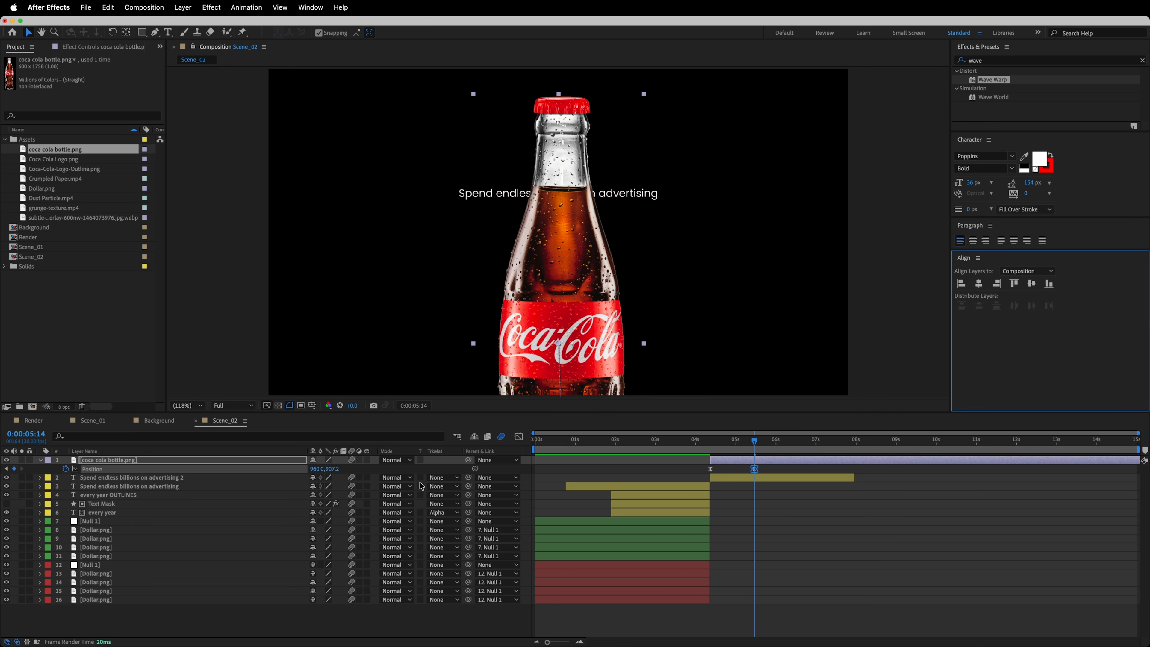
# Set the X position of the bottle's starting keyframe at 0:00:04:11 to 960, matching the ending keyframe
pyautogui.click(320, 469)
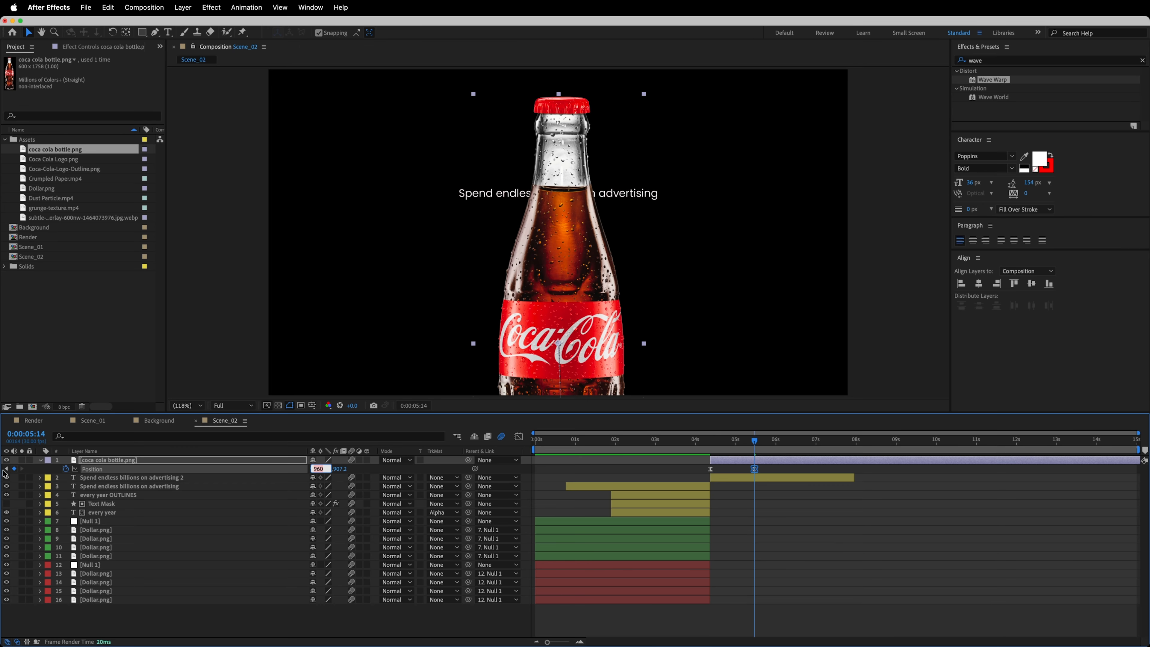
pyautogui.click(6, 469)
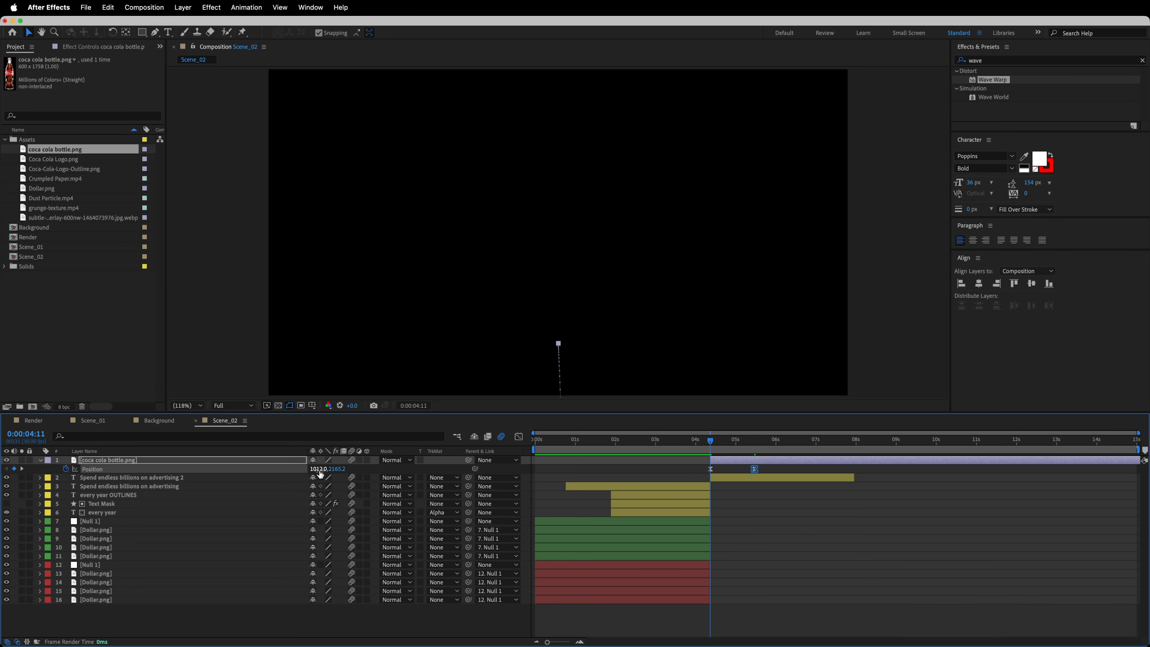
pyautogui.click(319, 469)
pyautogui.write('960')
pyautogui.click(802, 490)
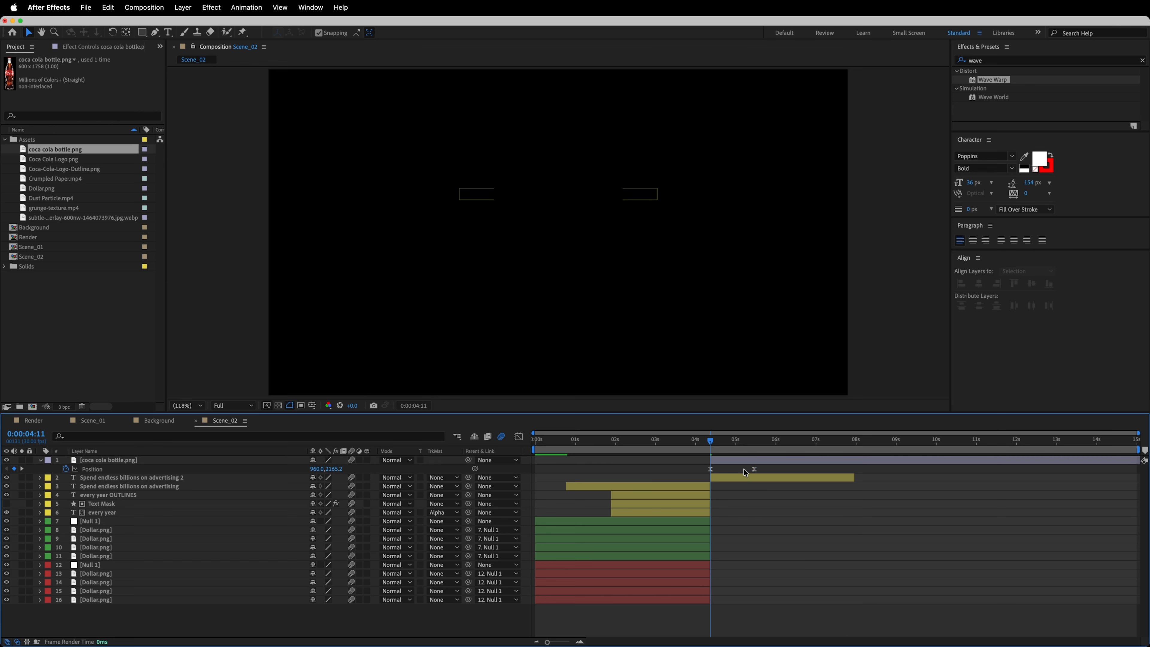
# Add the expression wiggle(1,3) to the Rotation of the coca cola bottle.png layer and collapse its properties
pyautogui.moveTo(712, 441); pyautogui.dragTo(738, 441)
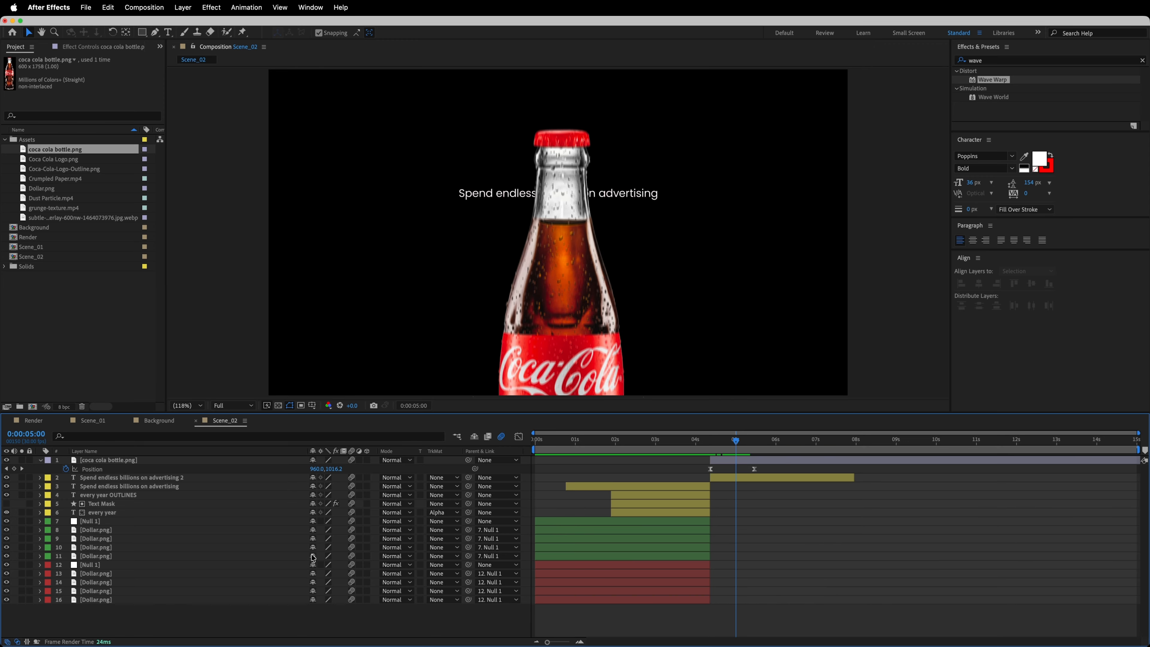
pyautogui.click(182, 469)
pyautogui.press('r')
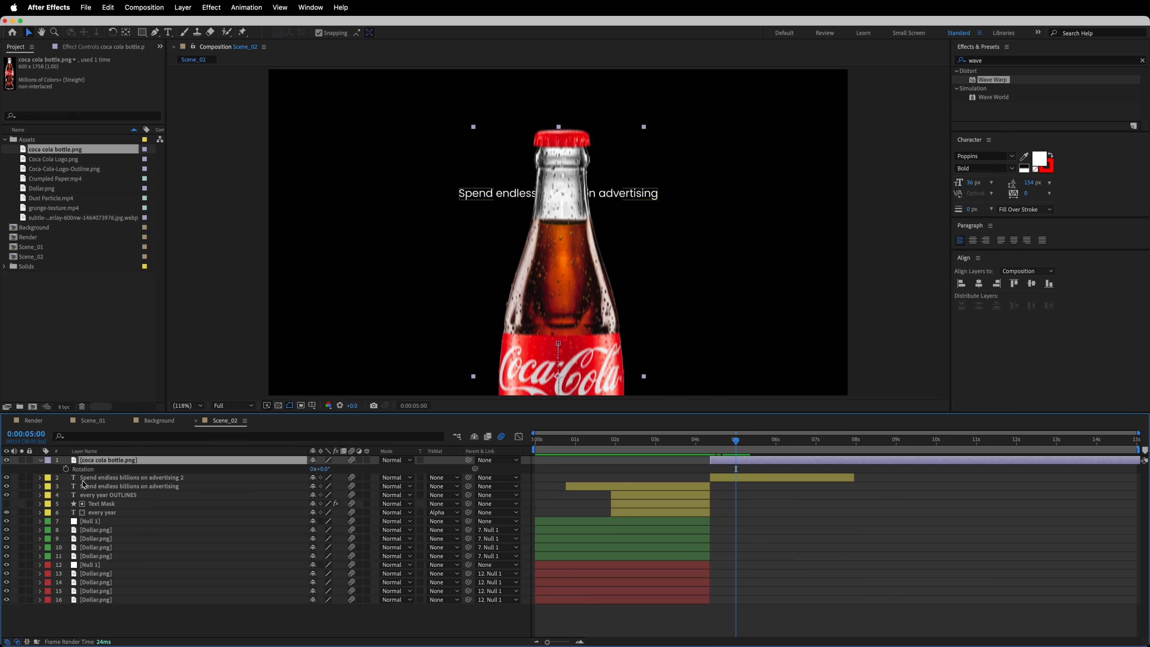
pyautogui.keyDown('alt'); pyautogui.click(66, 471); pyautogui.keyUp('alt')
pyautogui.write('w')
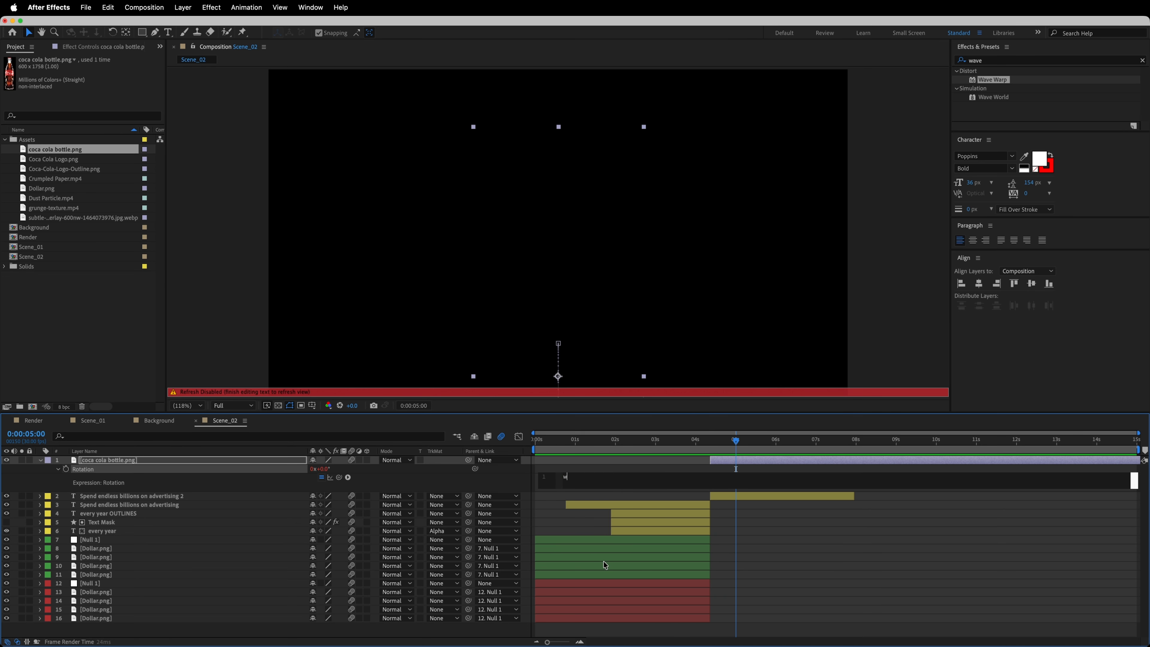
pyautogui.write('iggle')
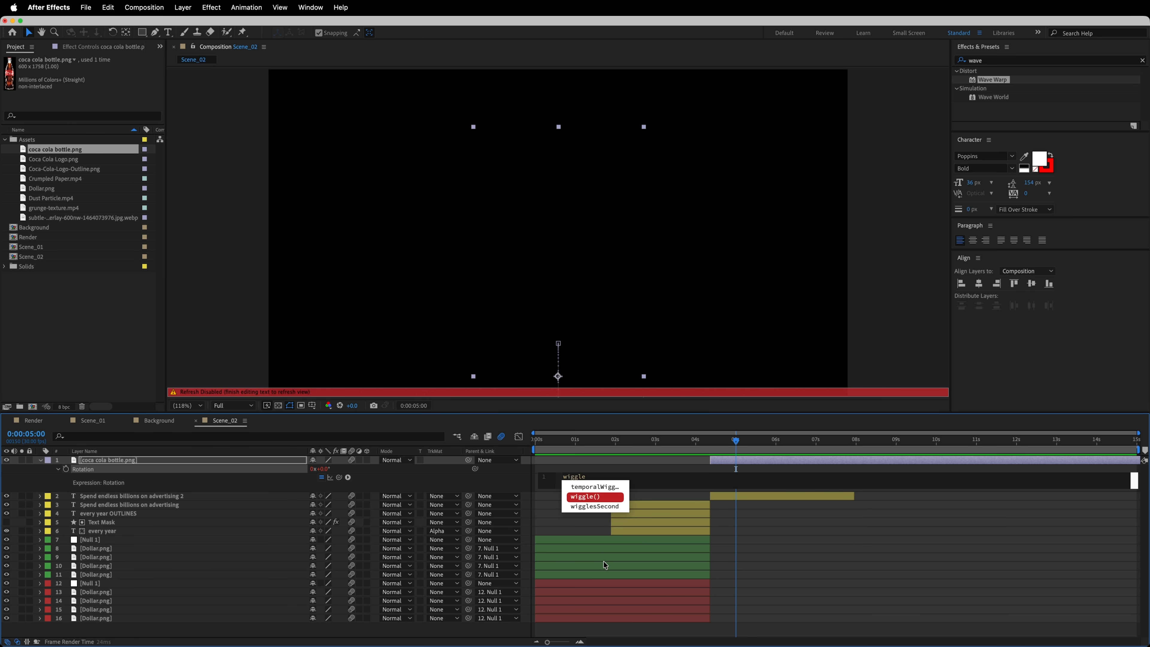
pyautogui.write('(1,3')
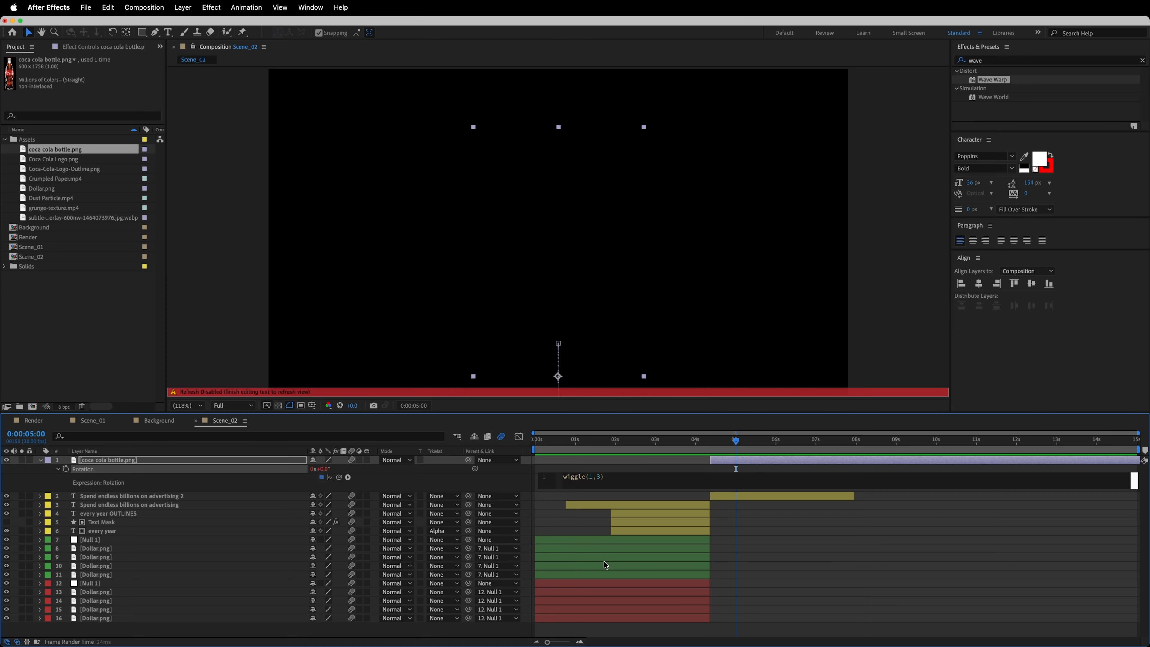
pyautogui.click(45, 462)
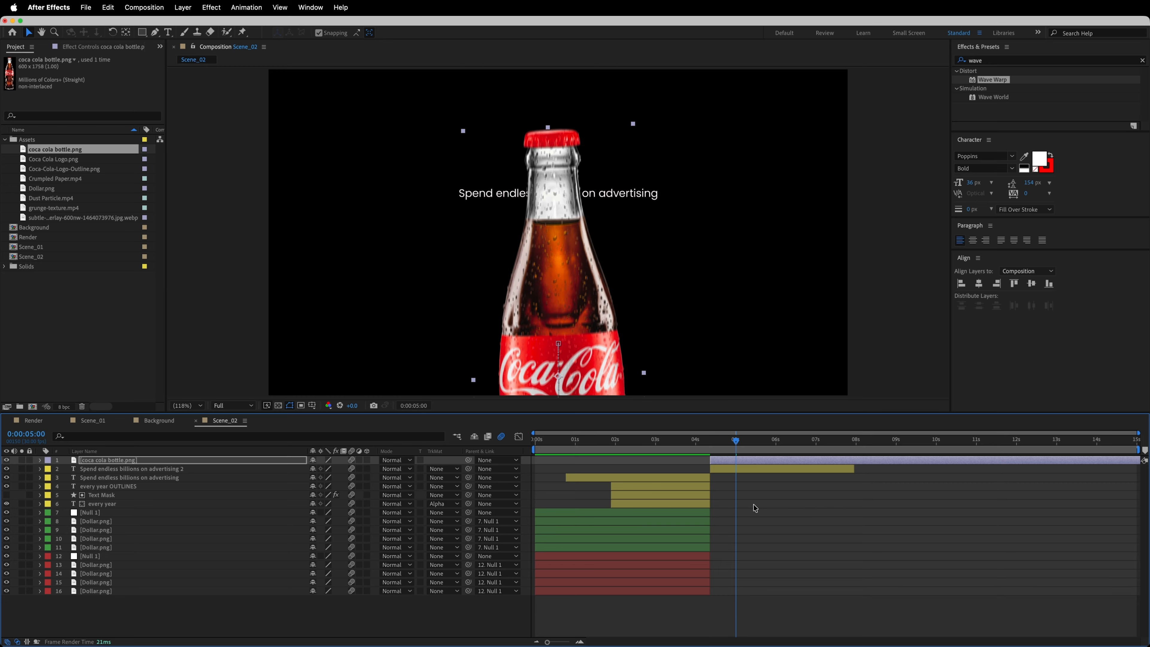
pyautogui.click(358, 620)
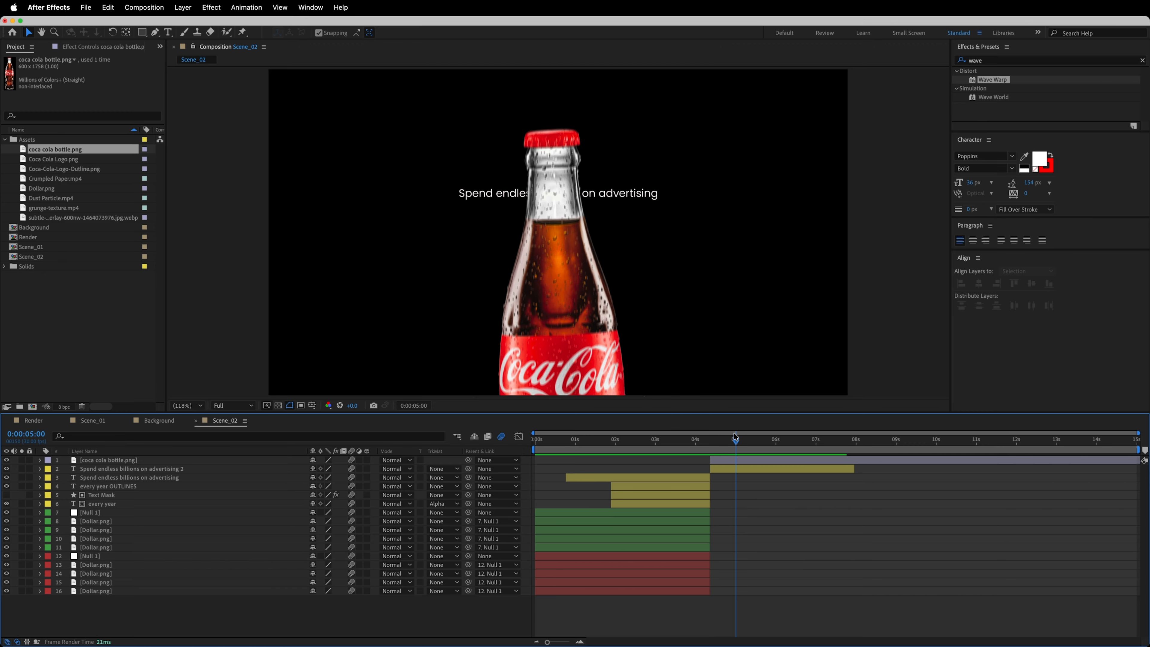
# Preview the transition from the "every year" text to the rising, wiggling bottle
pyautogui.click(717, 446)
pyautogui.moveTo(717, 446); pyautogui.dragTo(660, 446)
pyautogui.press('space')
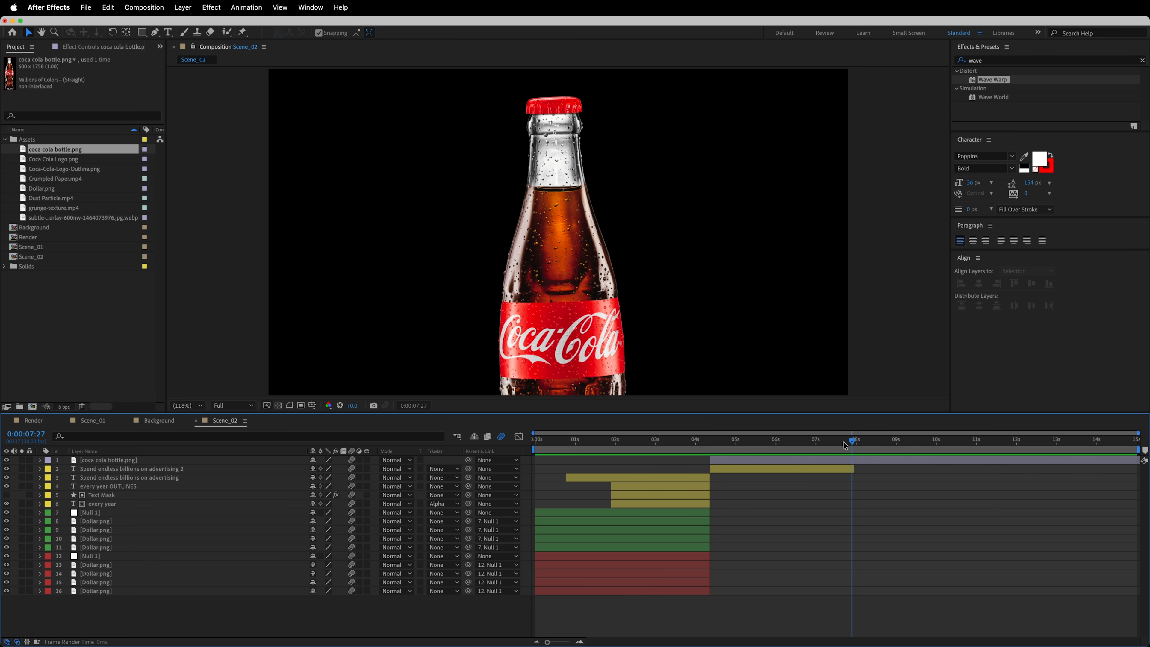
pyautogui.click(723, 446)
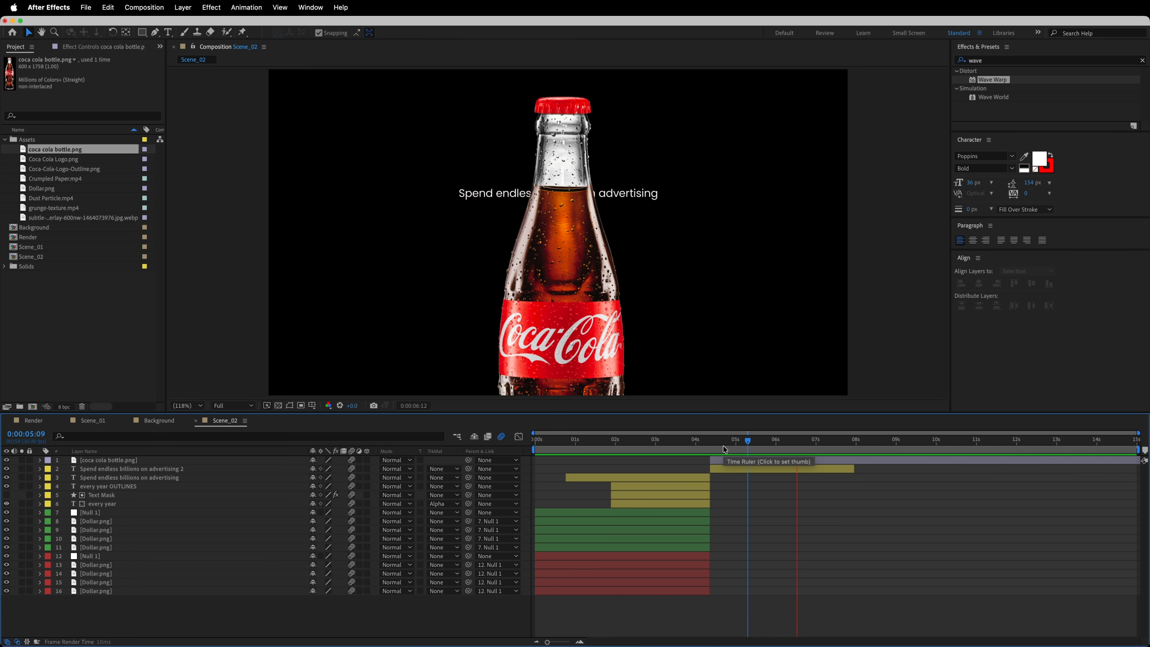
pyautogui.click(767, 441)
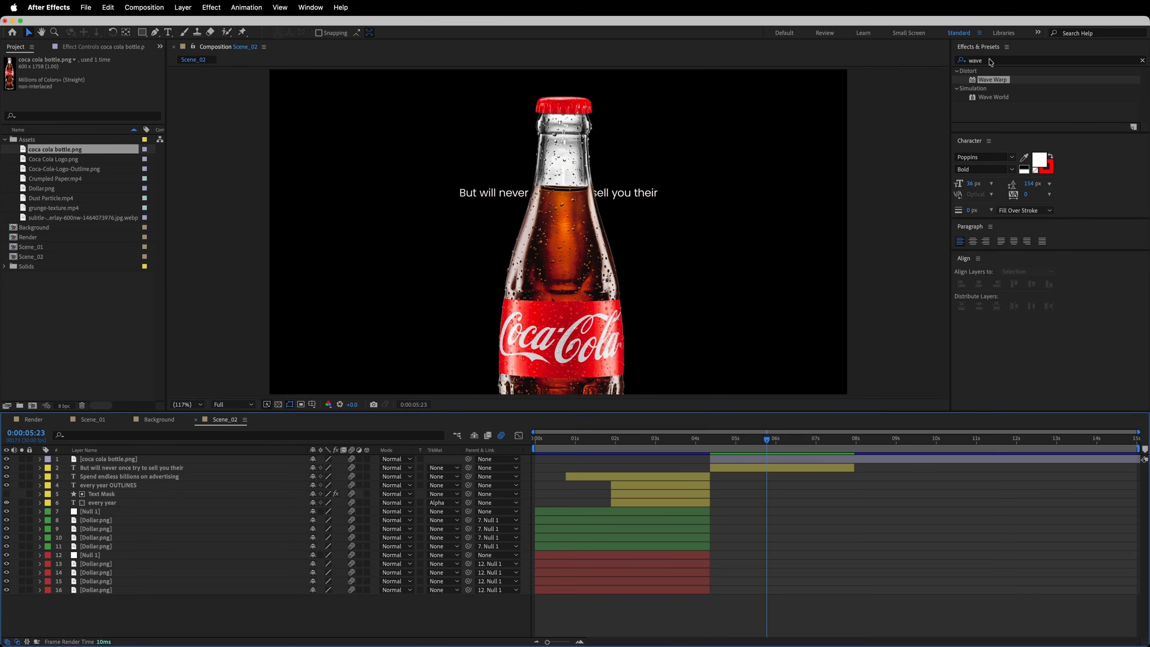
# Apply the Hue/Saturation effect to the bottle layer and set Master Saturation to -25
pyautogui.click(991, 61)
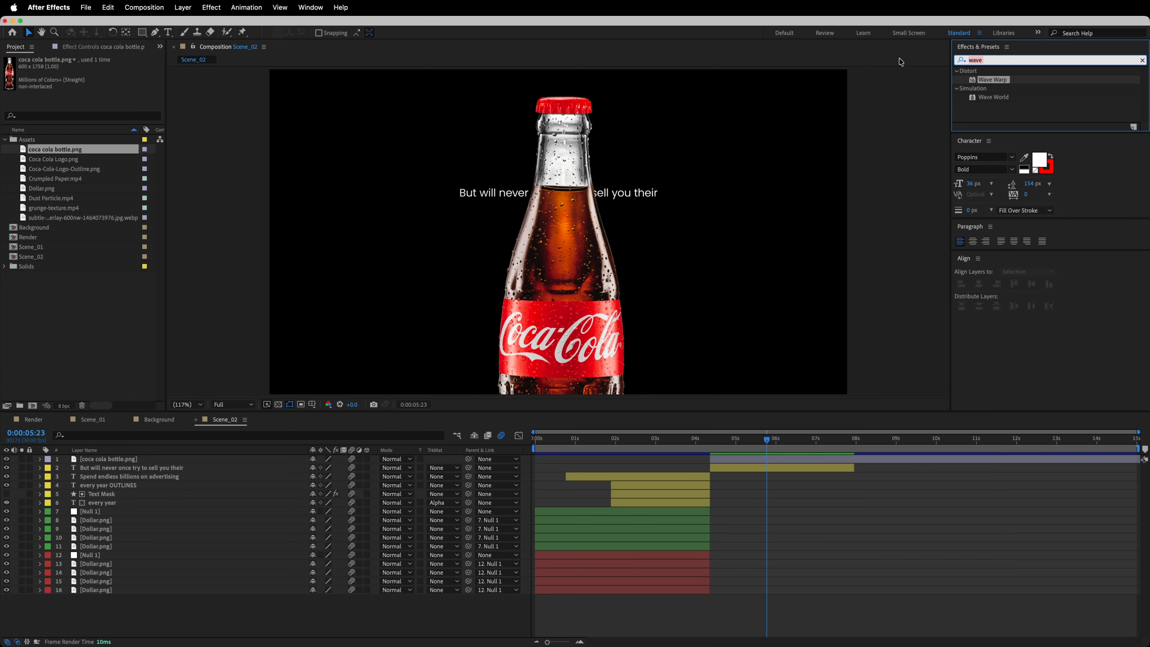
pyautogui.write('hue')
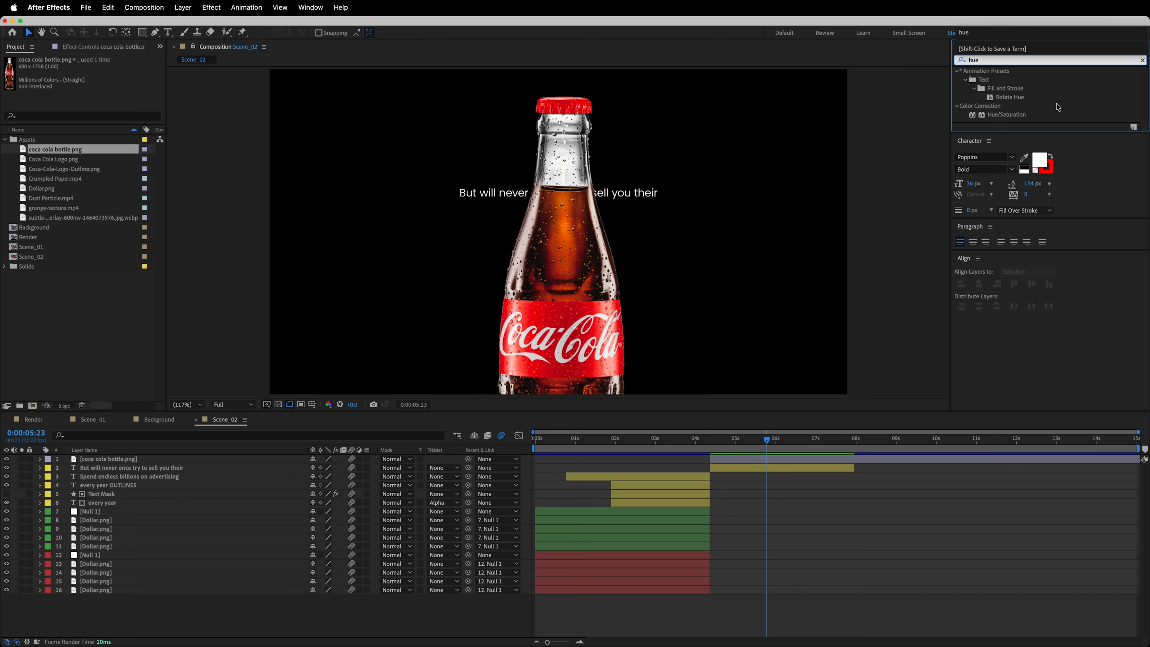
pyautogui.moveTo(1014, 115); pyautogui.dragTo(553, 299)
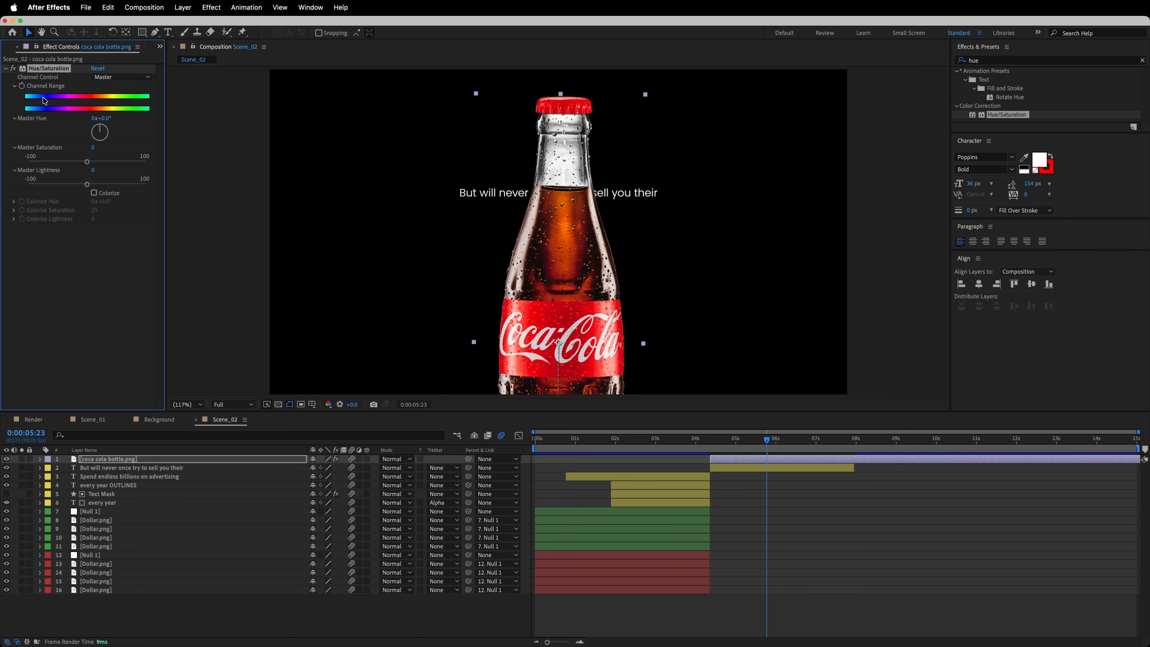
pyautogui.click(93, 148)
pyautogui.press('Return')
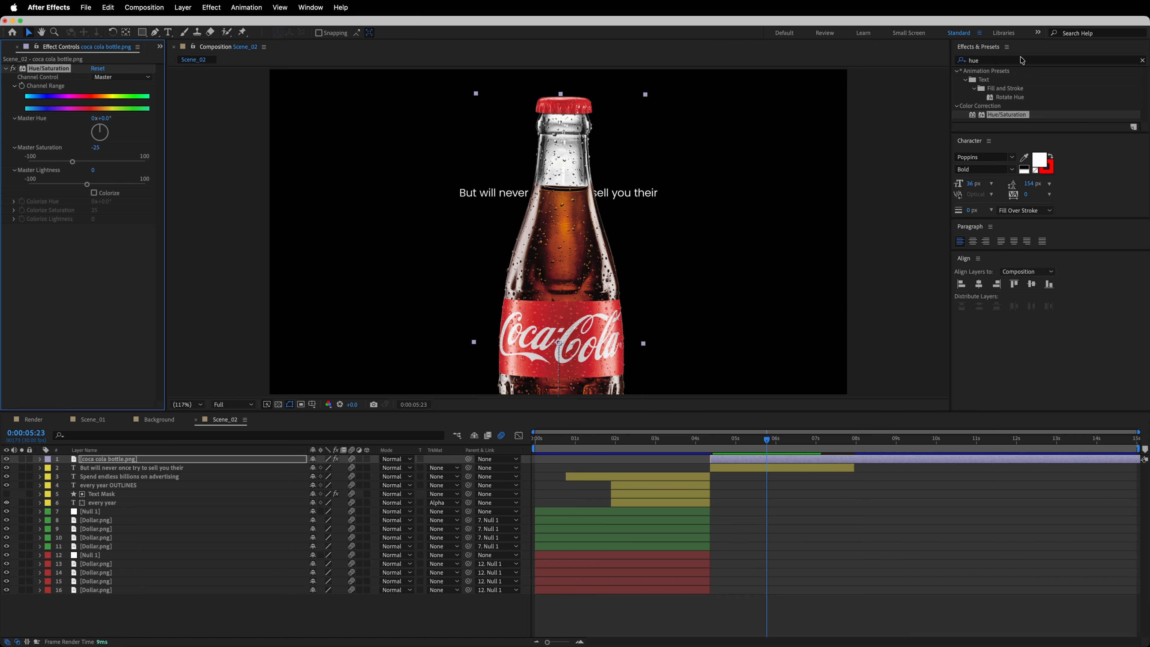
# Find the Drop Shadow effect and apply it to the bottle layer
pyautogui.click(1018, 61)
pyautogui.write('drop sh')
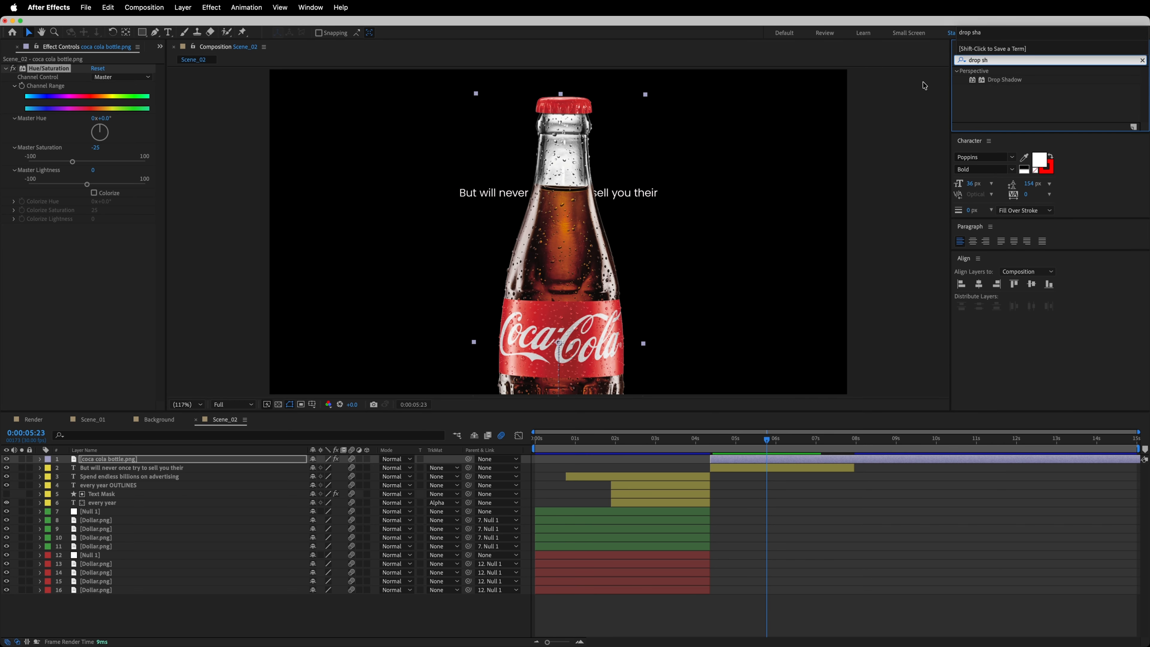
pyautogui.moveTo(1003, 88); pyautogui.dragTo(636, 207)
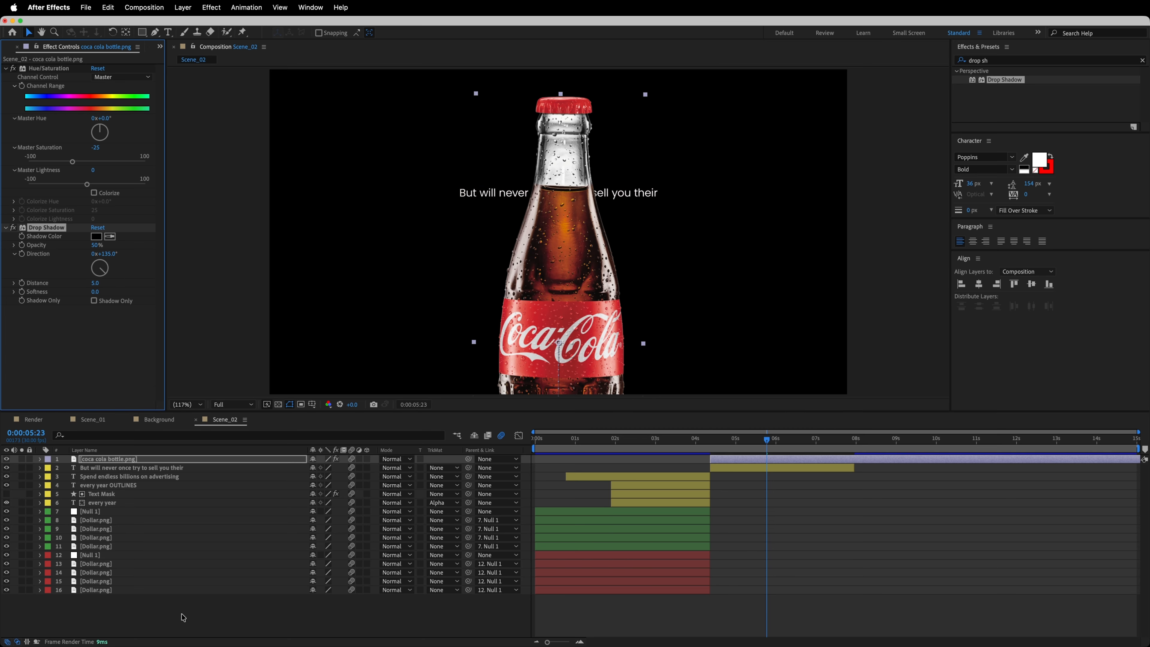
# Create a white (FFFFFF) solid of 1920 × 1080 px and place it beneath all other layers as a background
pyautogui.rightClick(158, 608)
pyautogui.moveTo(254, 501)
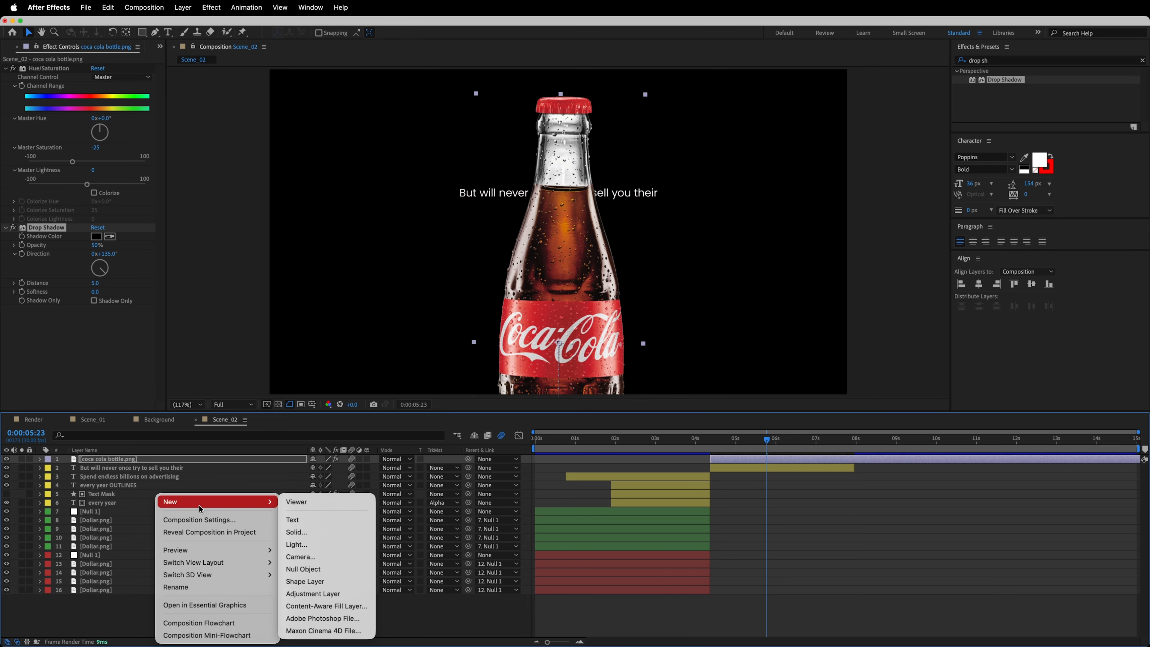
pyautogui.click(318, 533)
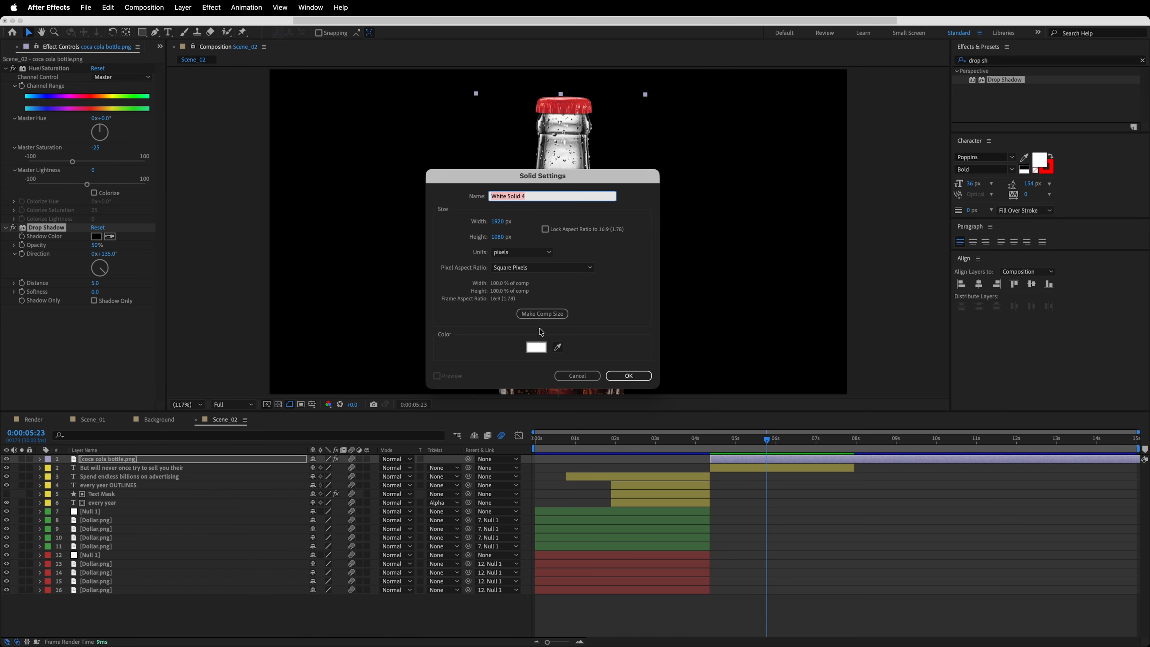
pyautogui.click(537, 347)
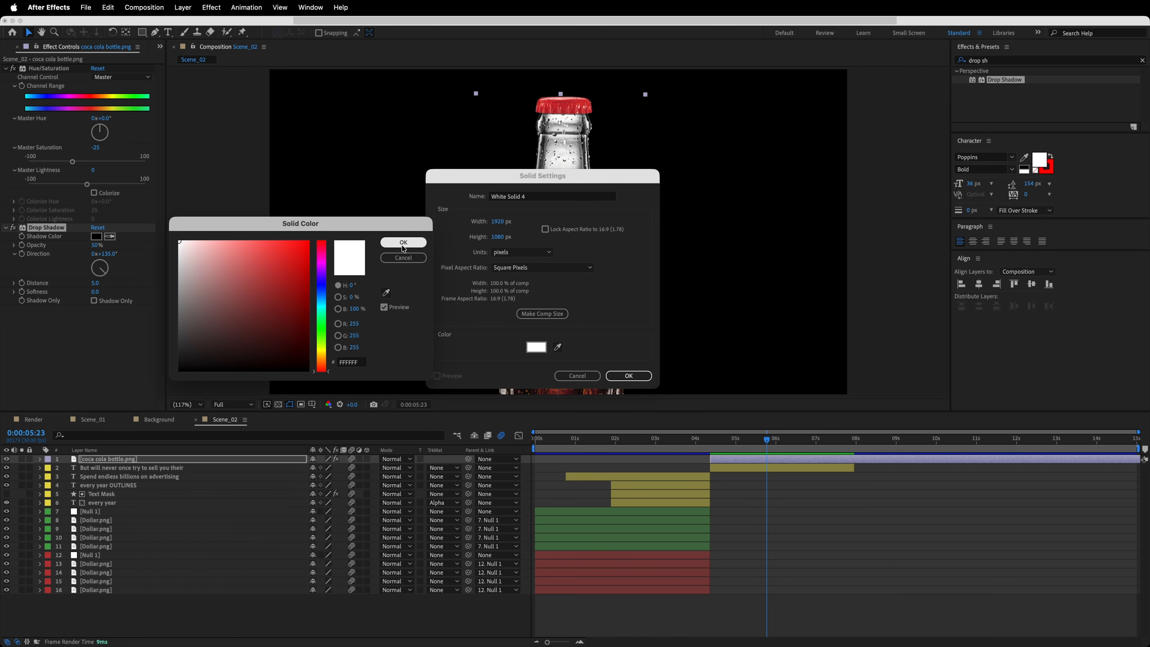
pyautogui.click(403, 242)
pyautogui.click(642, 379)
pyautogui.moveTo(113, 459); pyautogui.dragTo(120, 602)
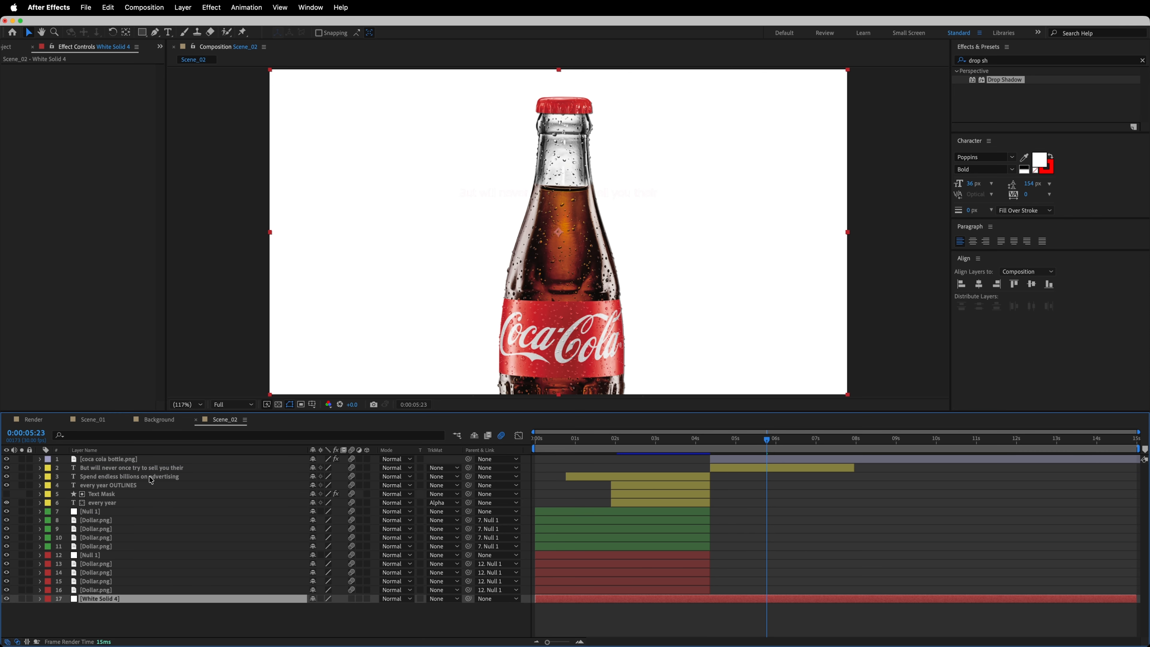
# Set the opacity of the bottle layer's Drop Shadow to 75%
pyautogui.click(127, 460)
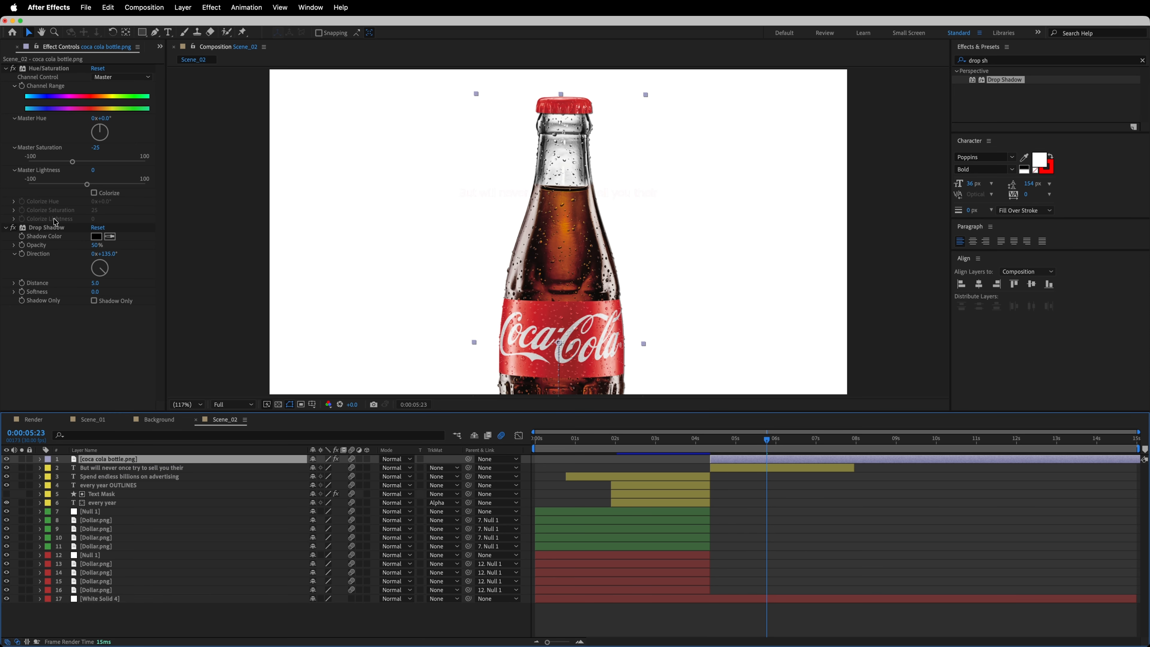
pyautogui.click(97, 245)
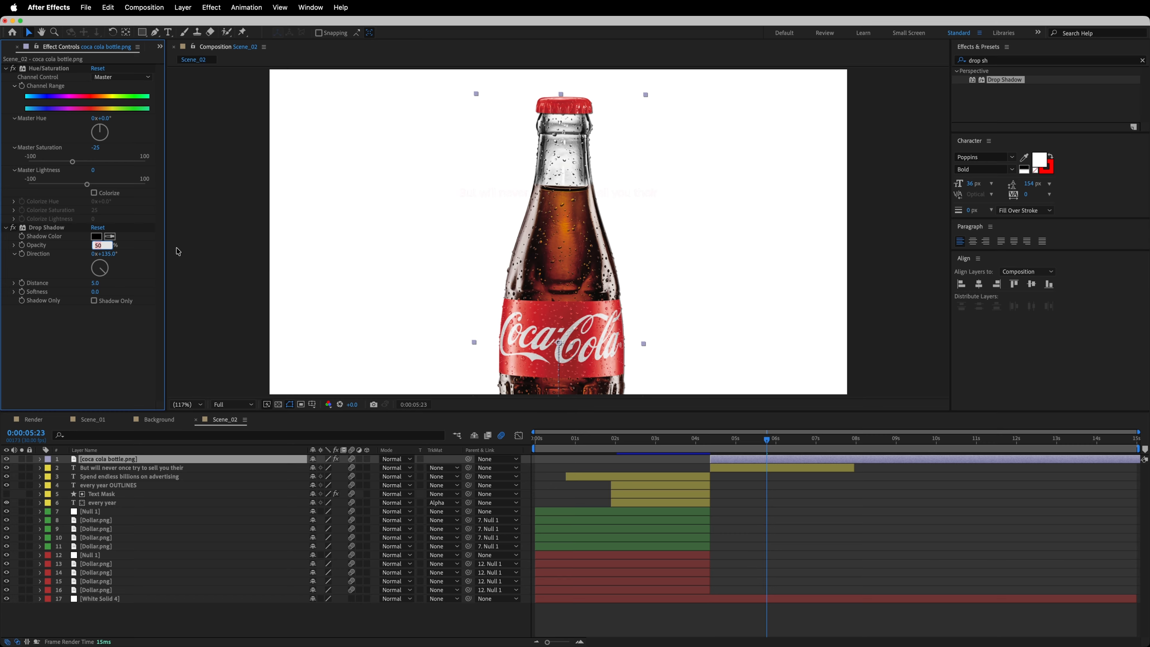
pyautogui.write('75')
pyautogui.press('Return')
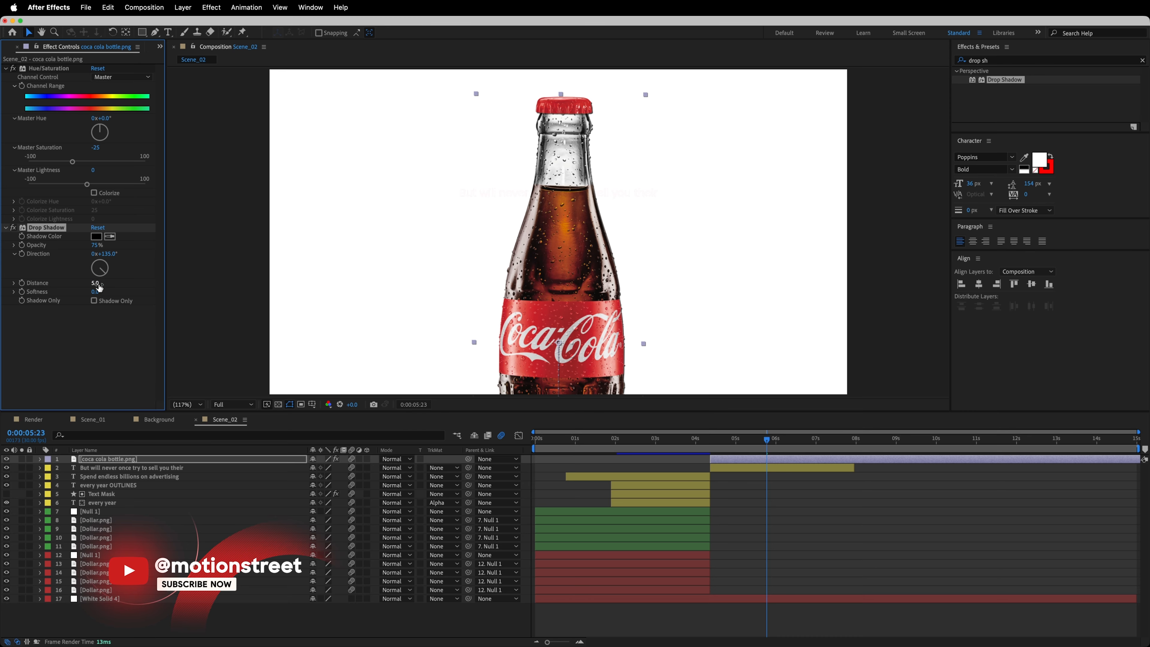
# Set the bottle's Drop Shadow distance to 17 and softness to 61, and delete the white background solid
pyautogui.moveTo(95, 283); pyautogui.dragTo(122, 293)
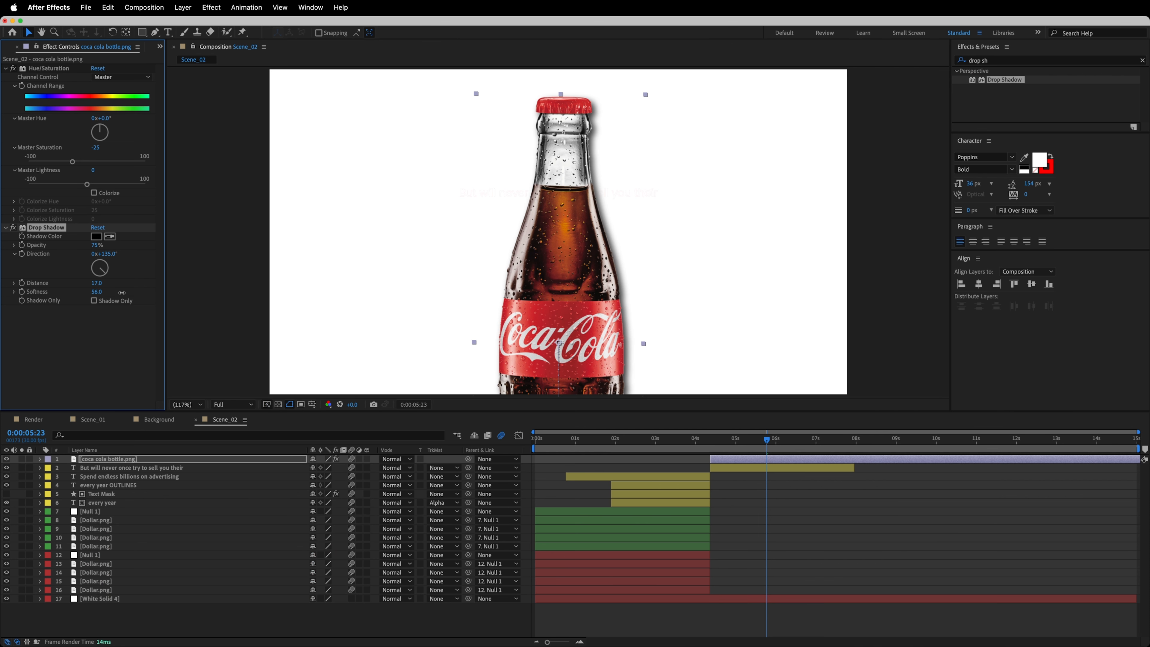
pyautogui.click(109, 339)
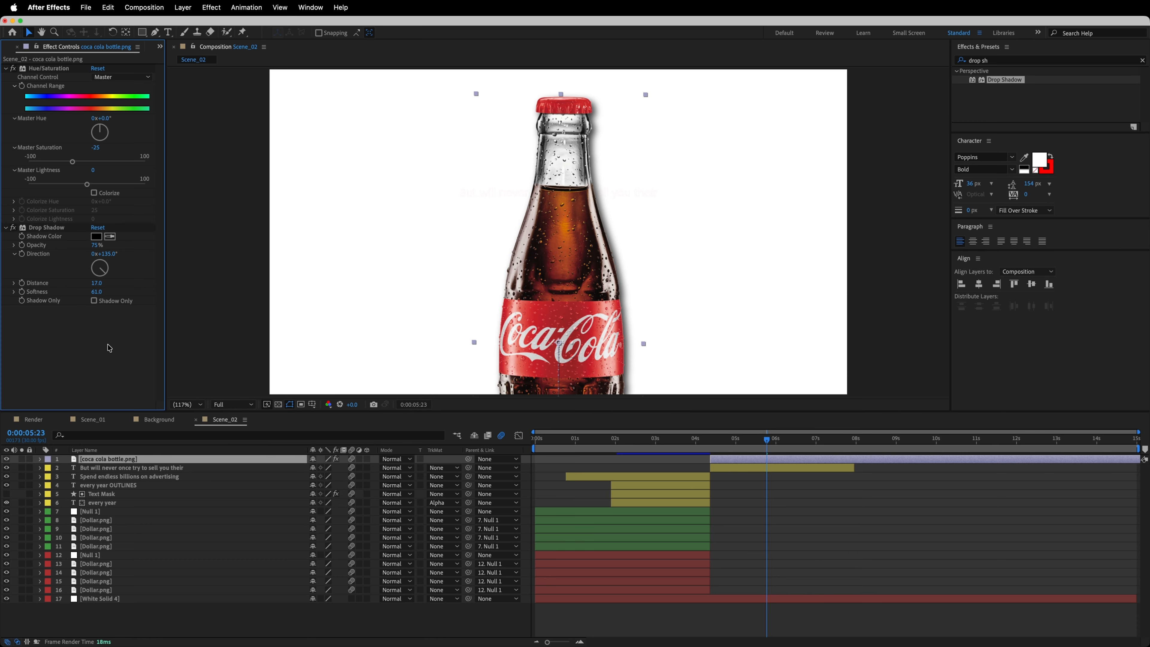
pyautogui.click(131, 600)
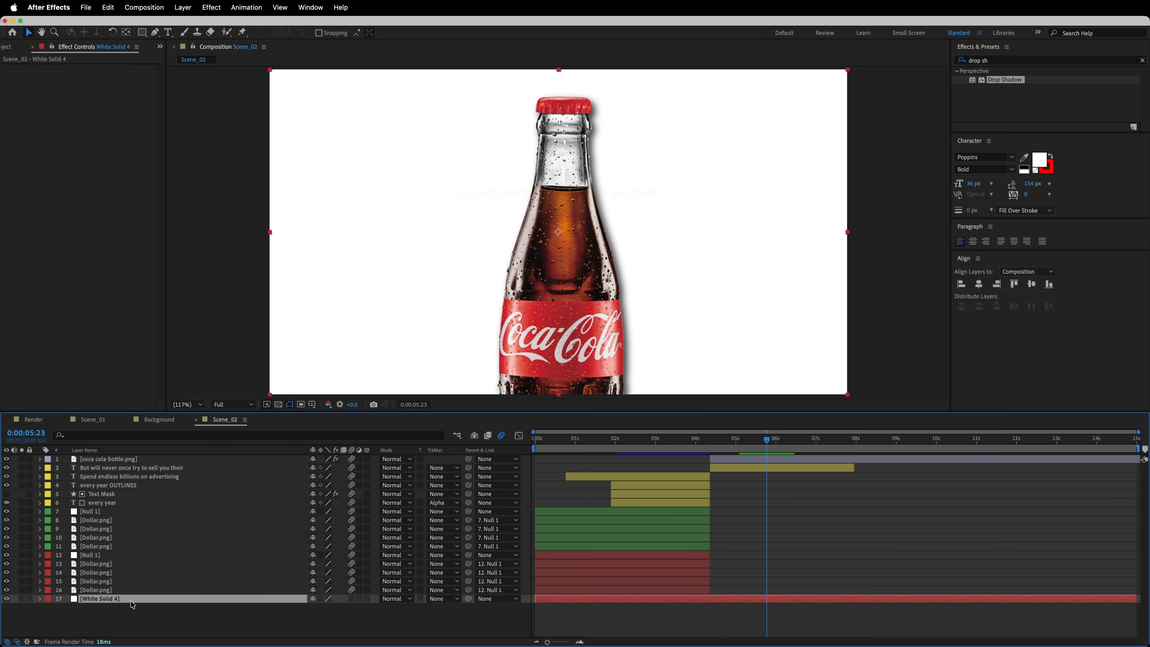
pyautogui.press('Delete')
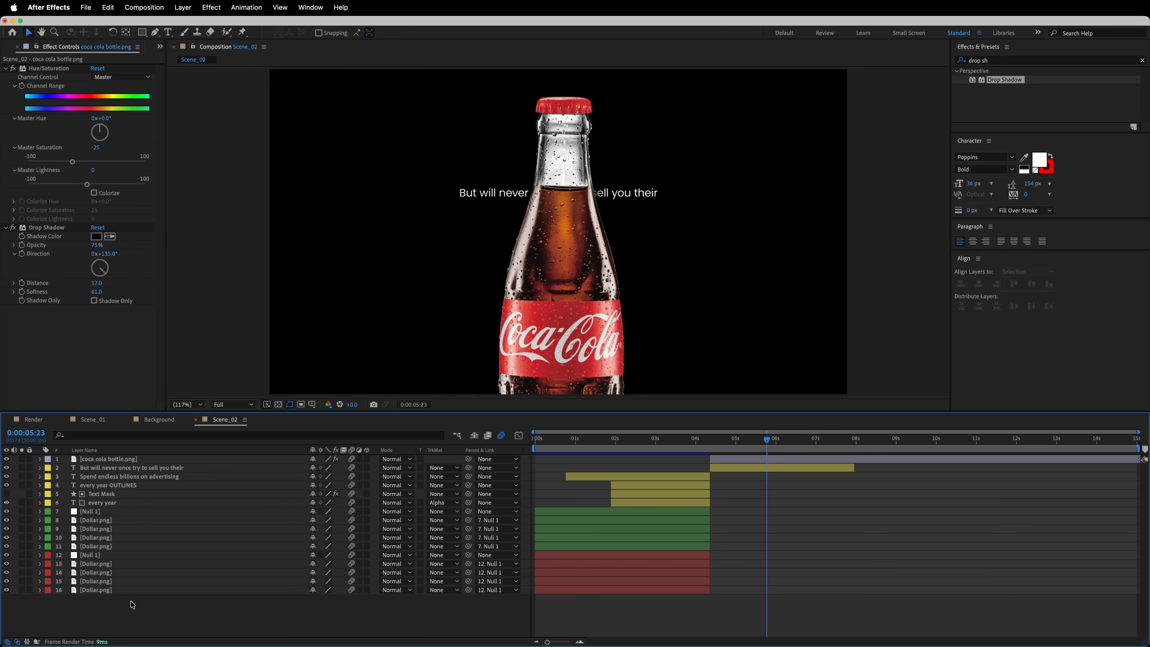
# Duplicate the coca cola bottle.png layer and delete the Position keyframes from the duplicate
pyautogui.click(122, 463)
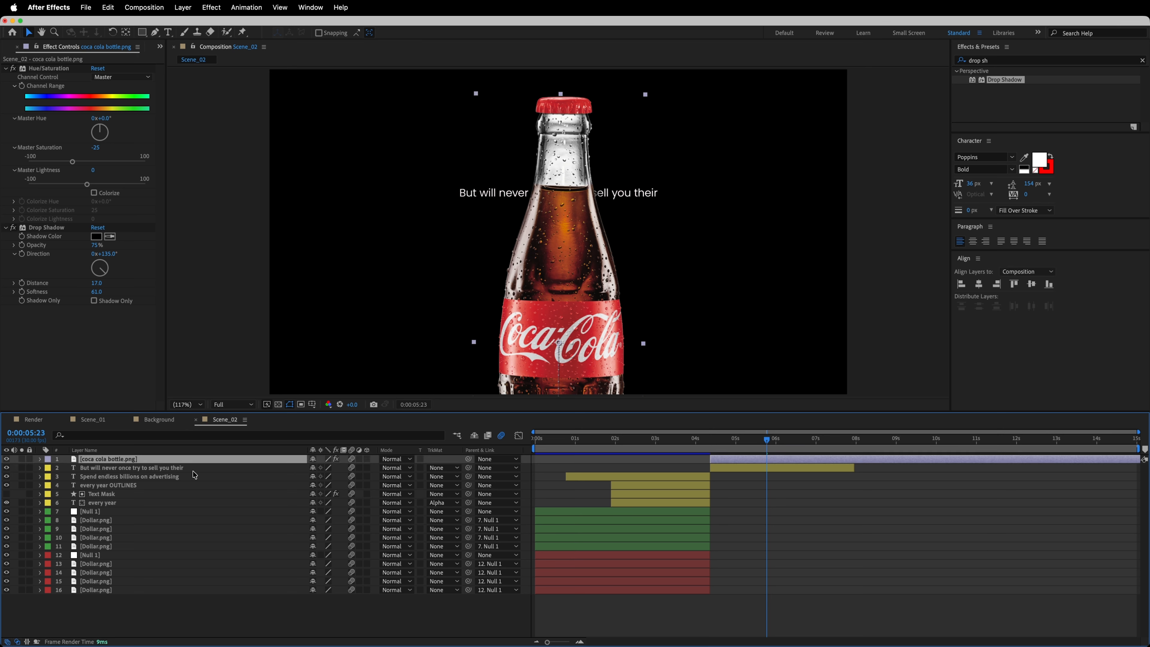
pyautogui.press('super+d')
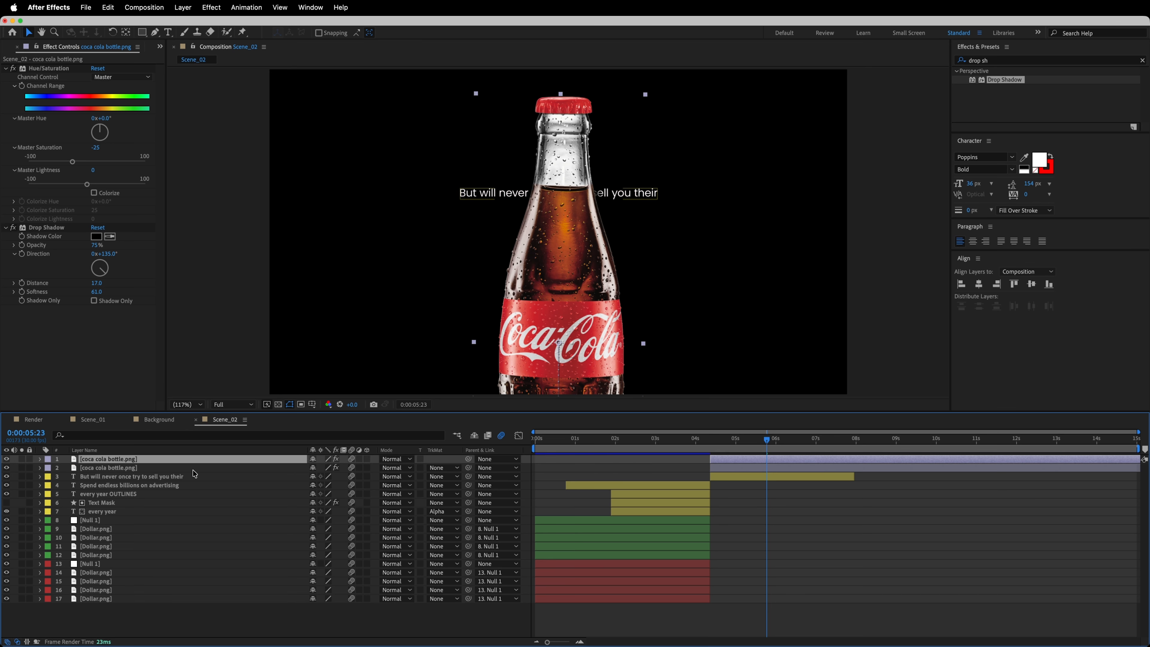
pyautogui.press('p')
pyautogui.moveTo(771, 464); pyautogui.dragTo(685, 469)
pyautogui.press('Delete')
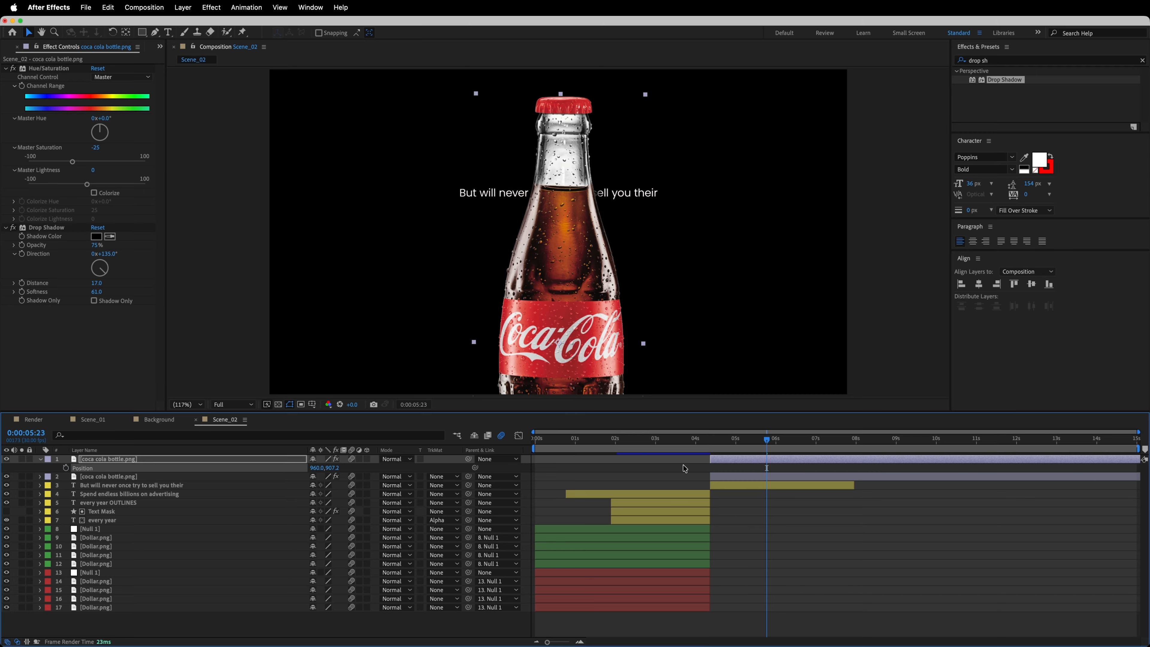
# Scale the duplicate bottle to 52% and move it to the left of the original bottle
pyautogui.press('s')
pyautogui.click(338, 468)
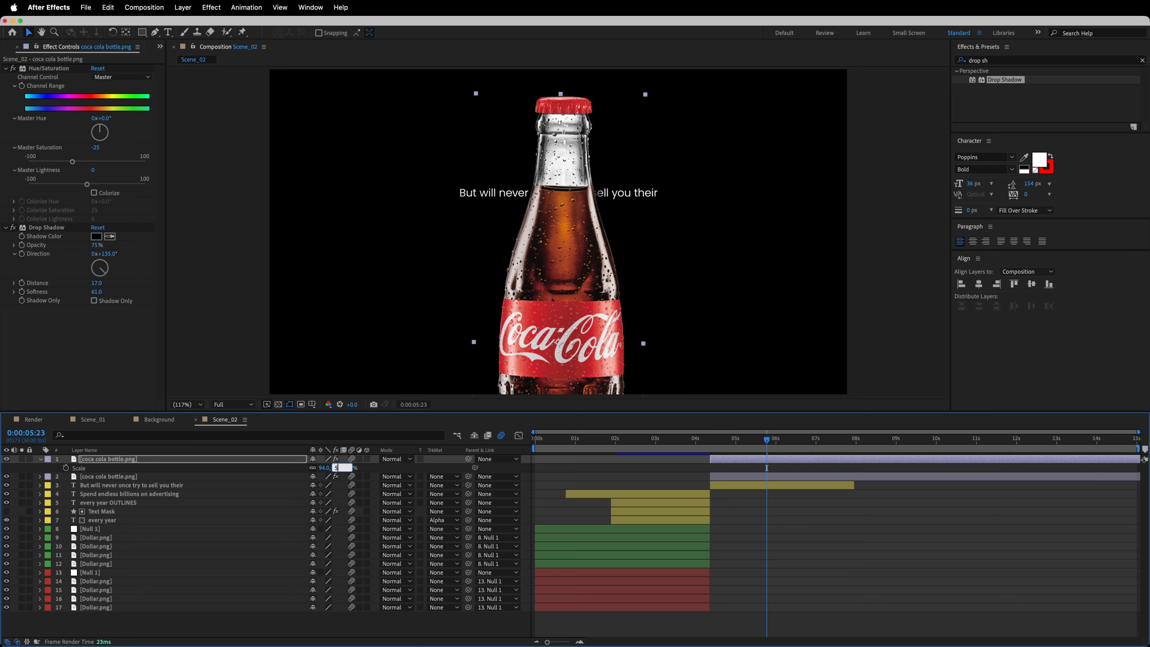
pyautogui.press('Return')
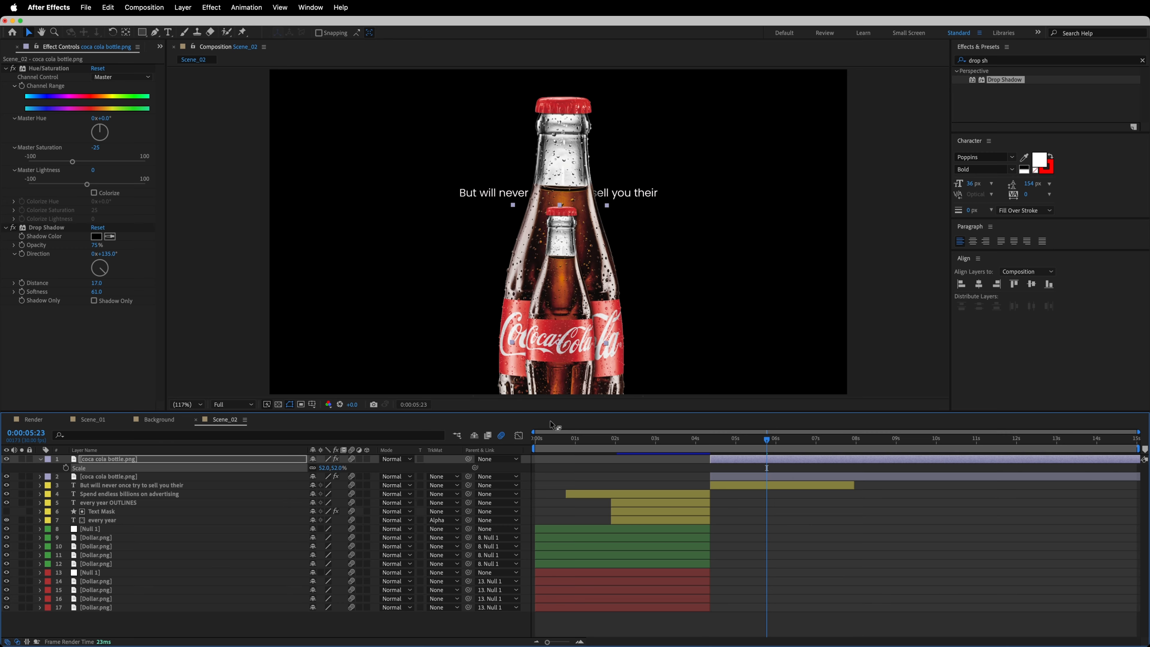
pyautogui.moveTo(577, 338); pyautogui.dragTo(411, 229)
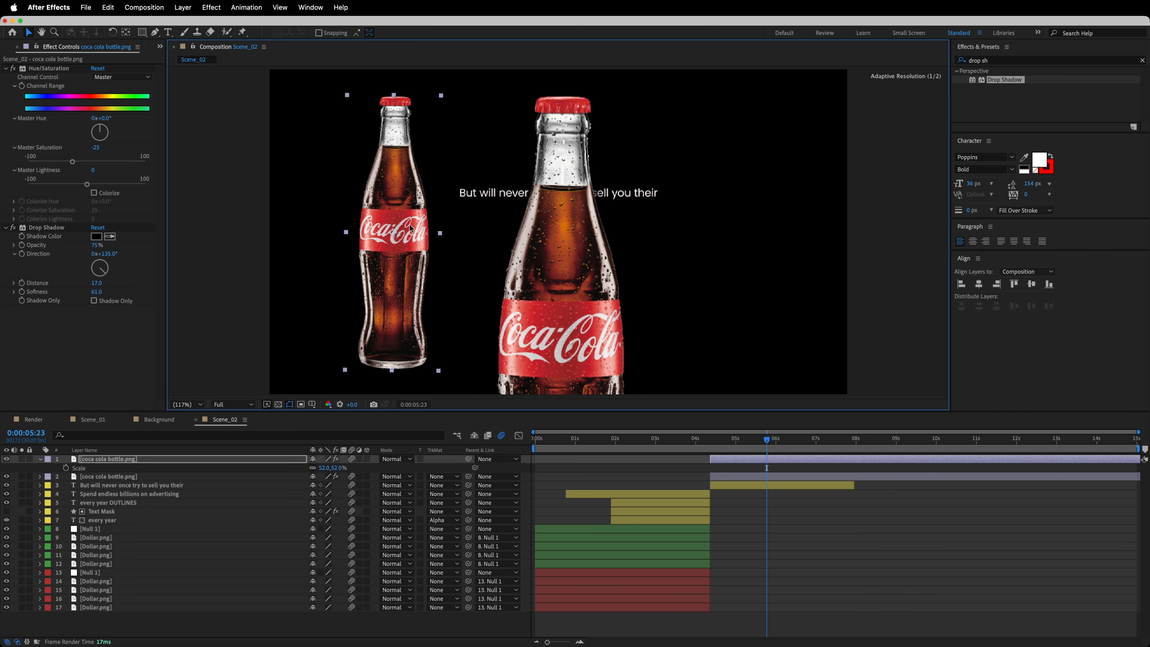
# Find the Black & White effect and apply it to the small bottle copy
pyautogui.click(1008, 61)
pyautogui.write('black')
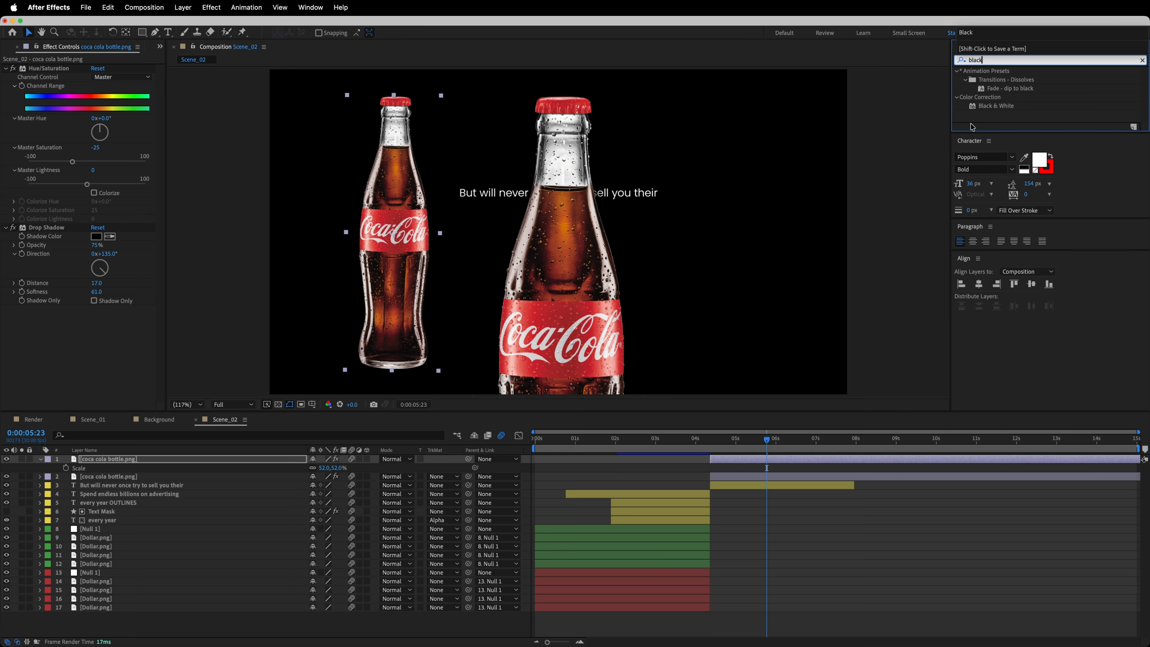
pyautogui.moveTo(995, 106); pyautogui.dragTo(425, 236)
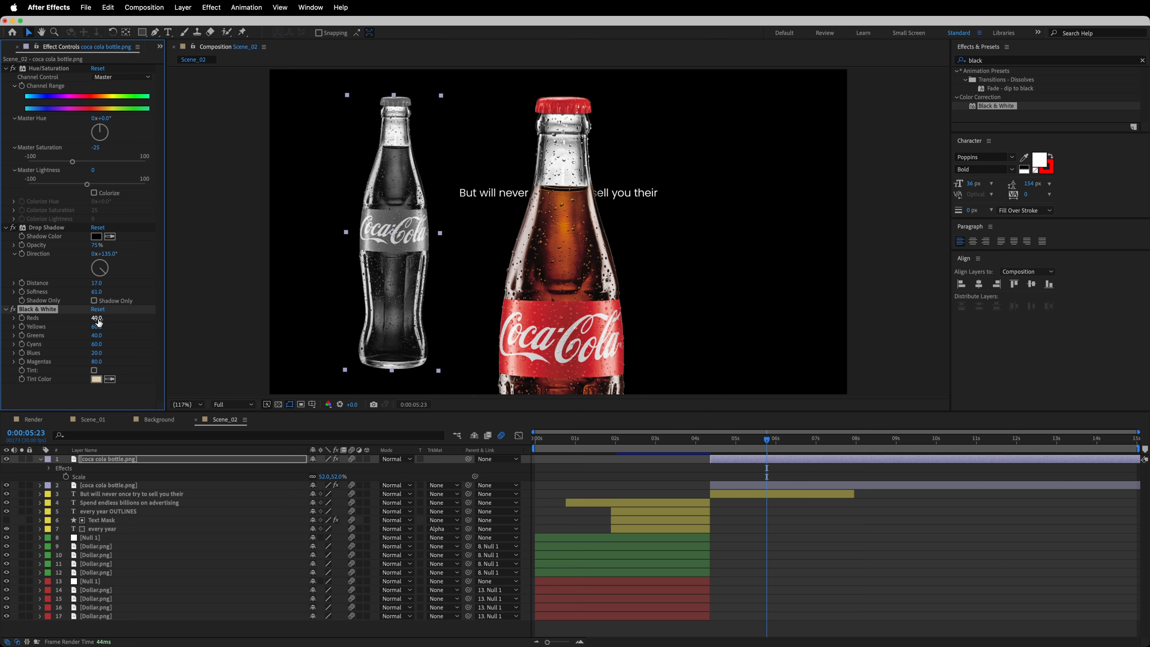
# Set the small bottle's Black & White values to Reds -34, Yellows 84 and Greens -188
pyautogui.click(101, 318)
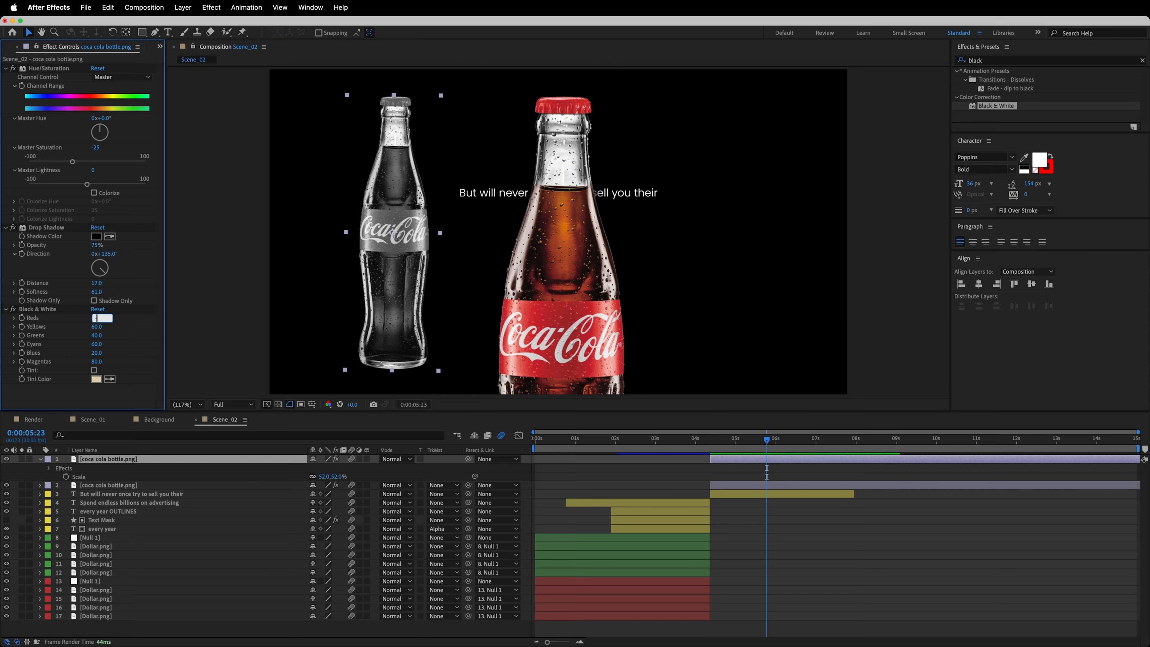
pyautogui.press('Tab')
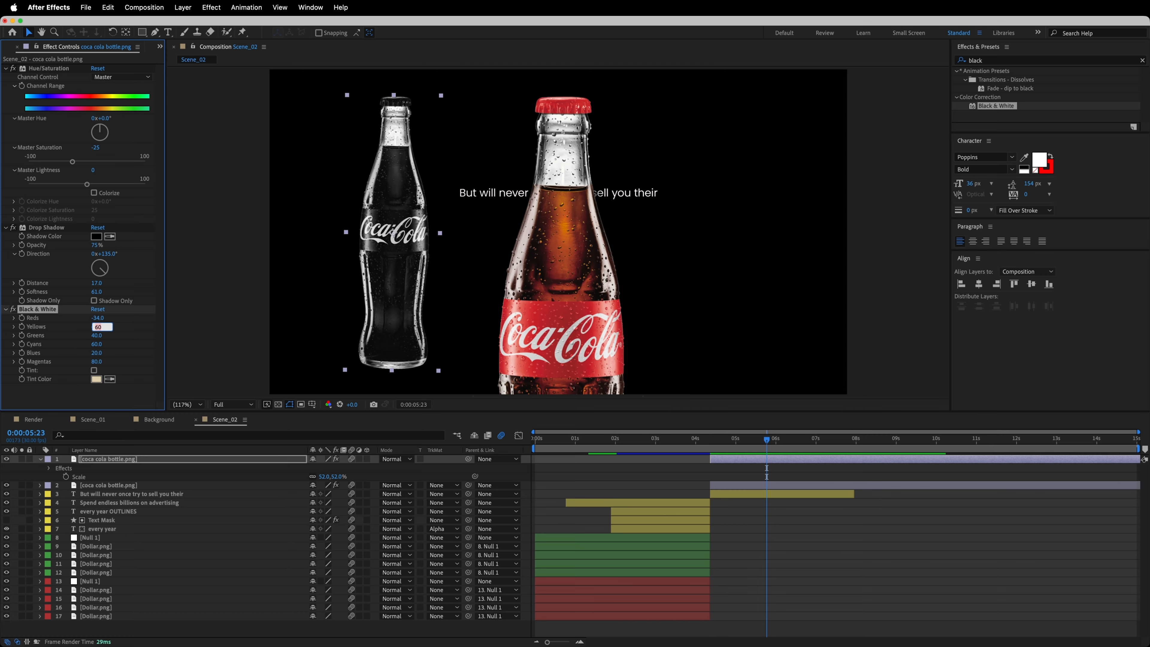
pyautogui.write('84')
pyautogui.press('Tab')
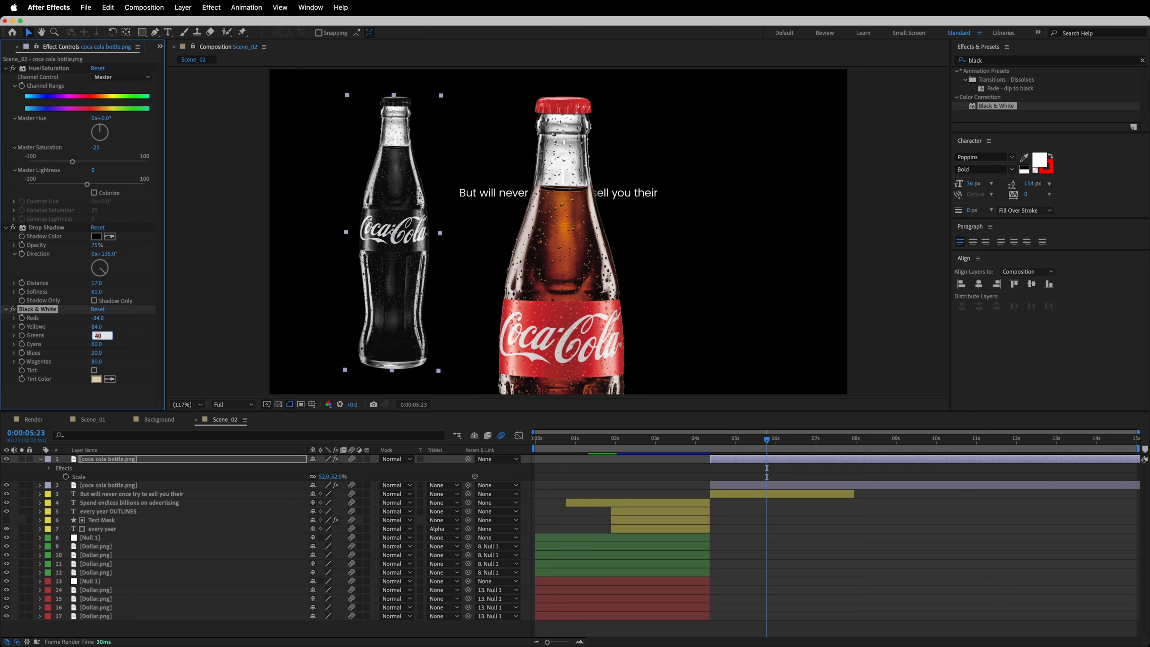
pyautogui.write('-199')
pyautogui.press('BackSpace')
pyautogui.press('BackSpace')
pyautogui.write('88')
pyautogui.press('Tab')
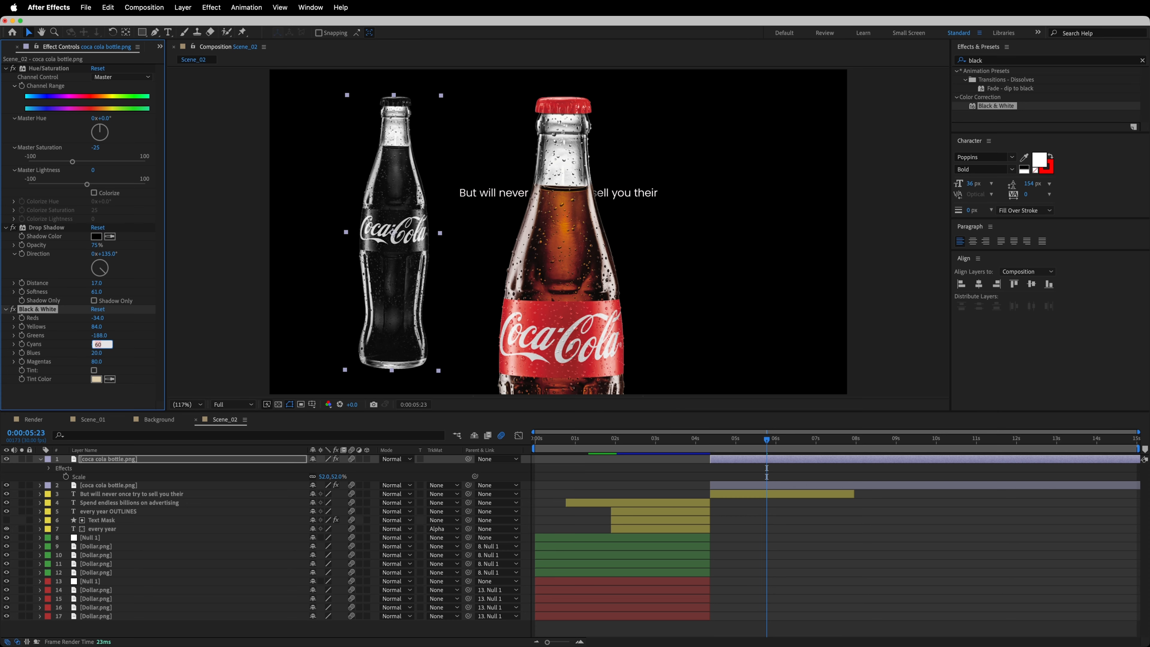
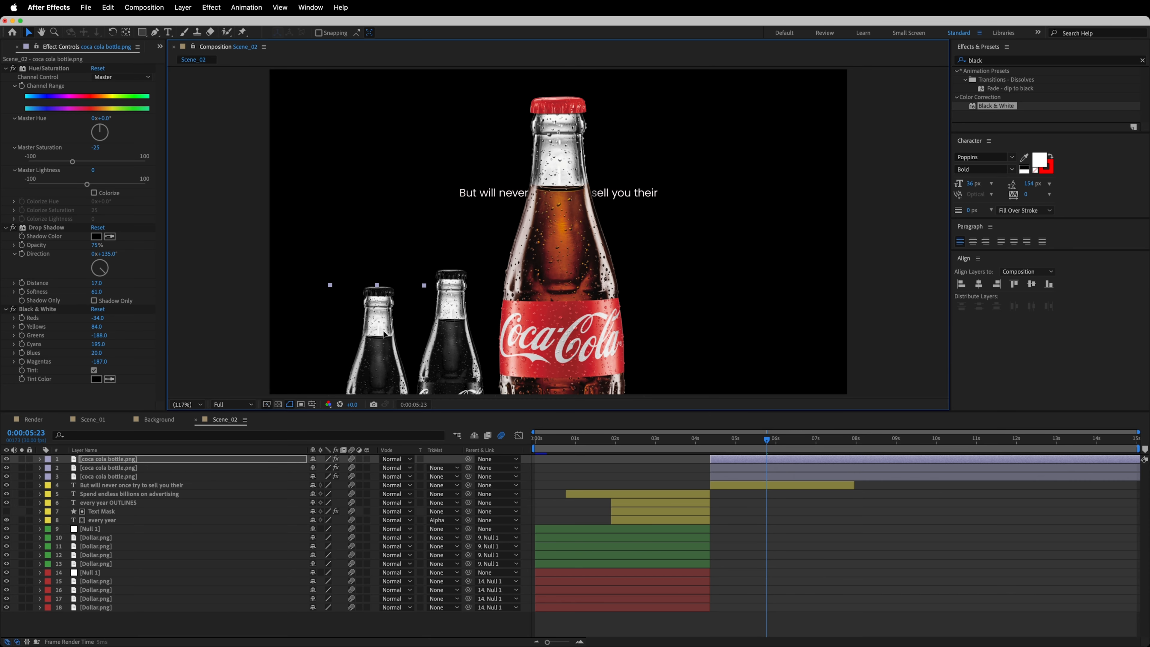
# Scale the newest black-and-white bottle copy to 43% and place it low, left of the other small bottle
pyautogui.press('s')
pyautogui.click(348, 469)
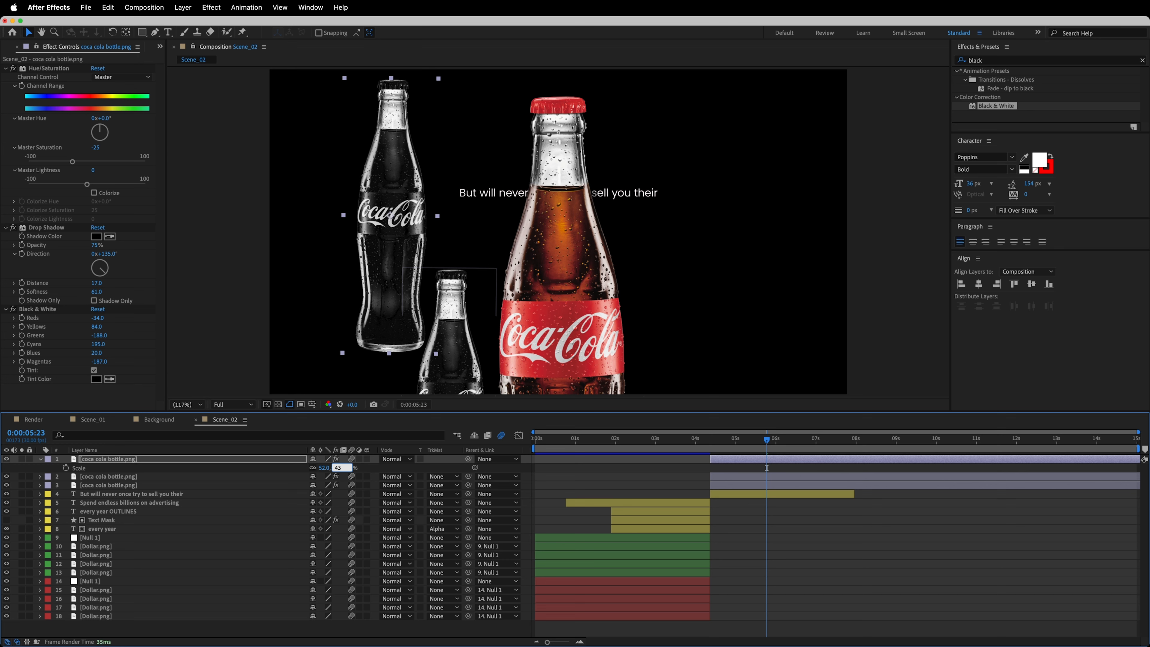
pyautogui.write('43')
pyautogui.press('Return')
pyautogui.moveTo(385, 189); pyautogui.dragTo(370, 383)
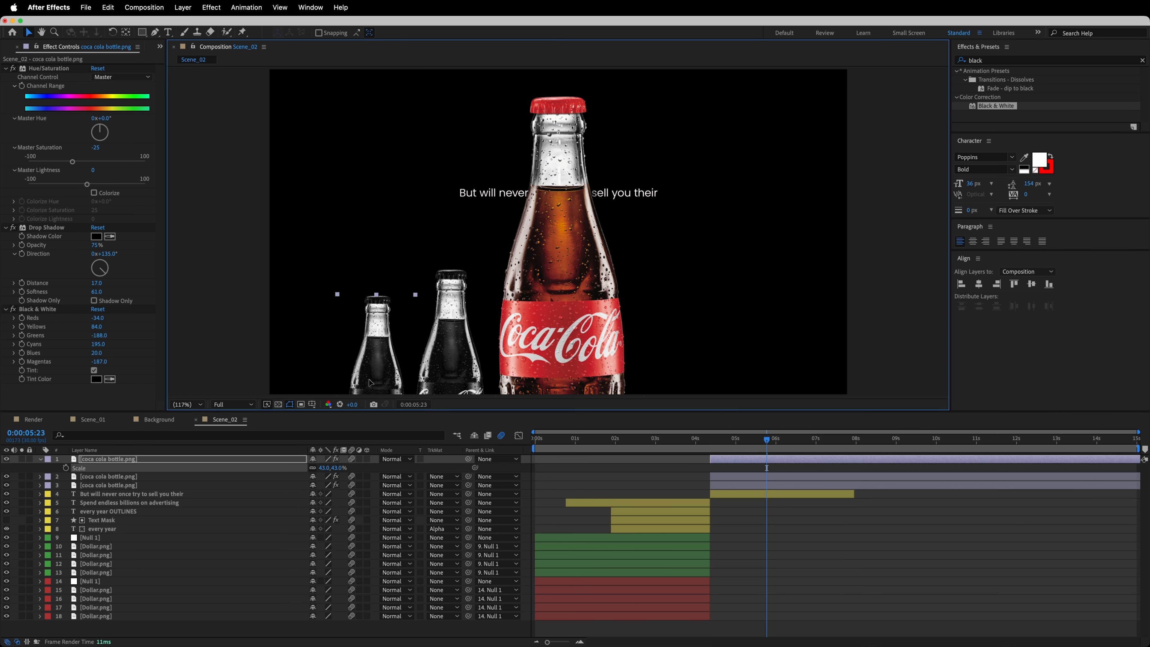
# Nudge both black-and-white bottles slightly to the right, towards the large red bottle
pyautogui.keyDown('shift'); pyautogui.click(450, 365); pyautogui.keyUp('shift')
pyautogui.moveTo(450, 365); pyautogui.dragTo(455, 364)
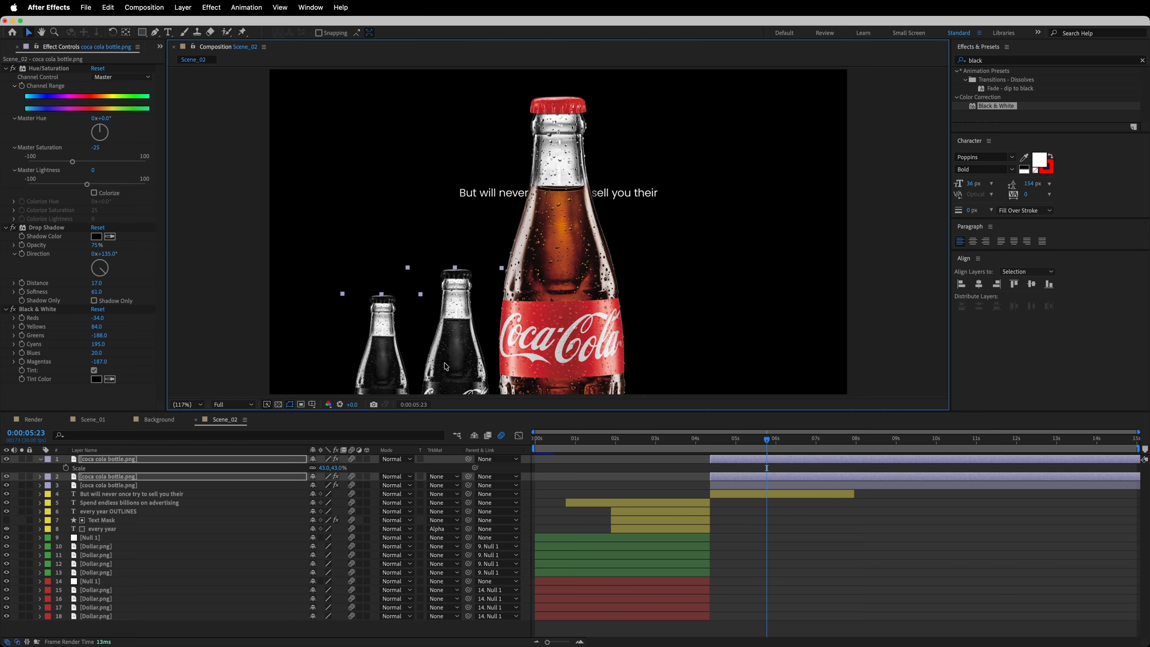
pyautogui.click(297, 320)
# Duplicate the 43% black-and-white bottle and place the copy farther left and slightly lower
pyautogui.click(383, 356)
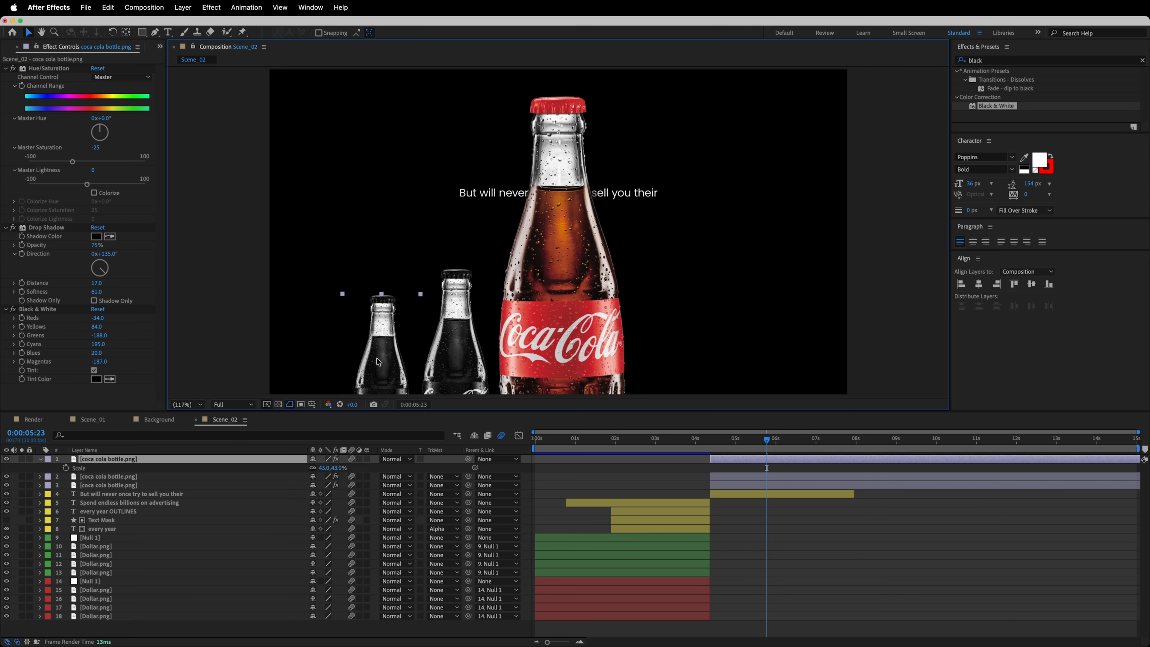
pyautogui.press('super+d')
pyautogui.moveTo(379, 374); pyautogui.dragTo(320, 380)
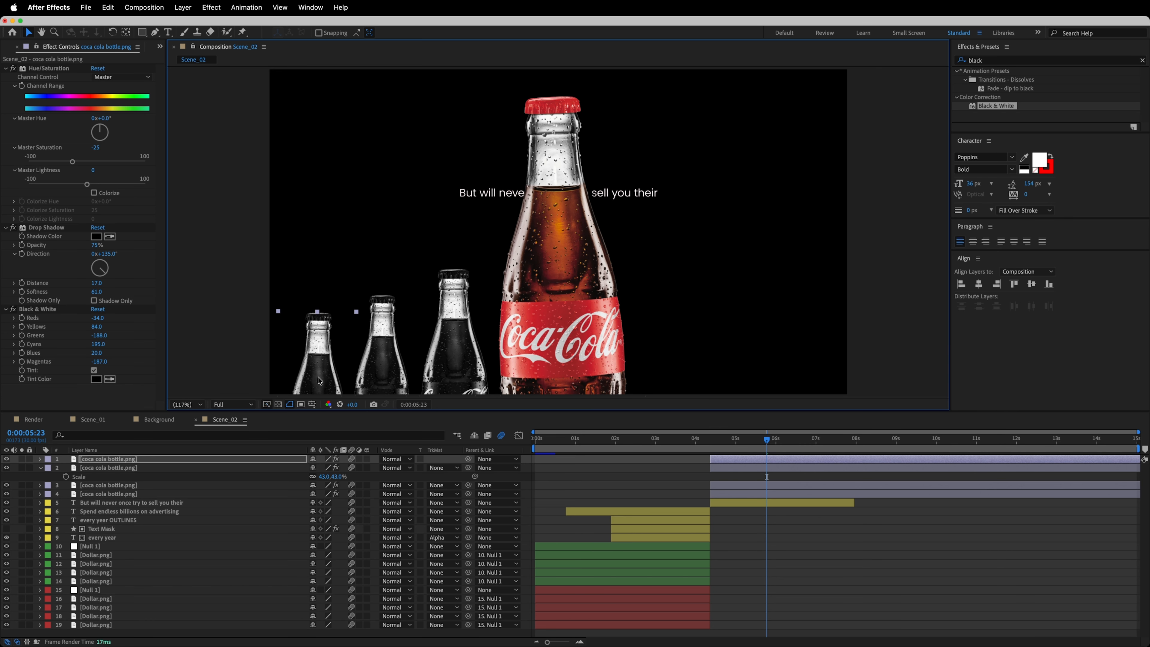
pyautogui.click(40, 468)
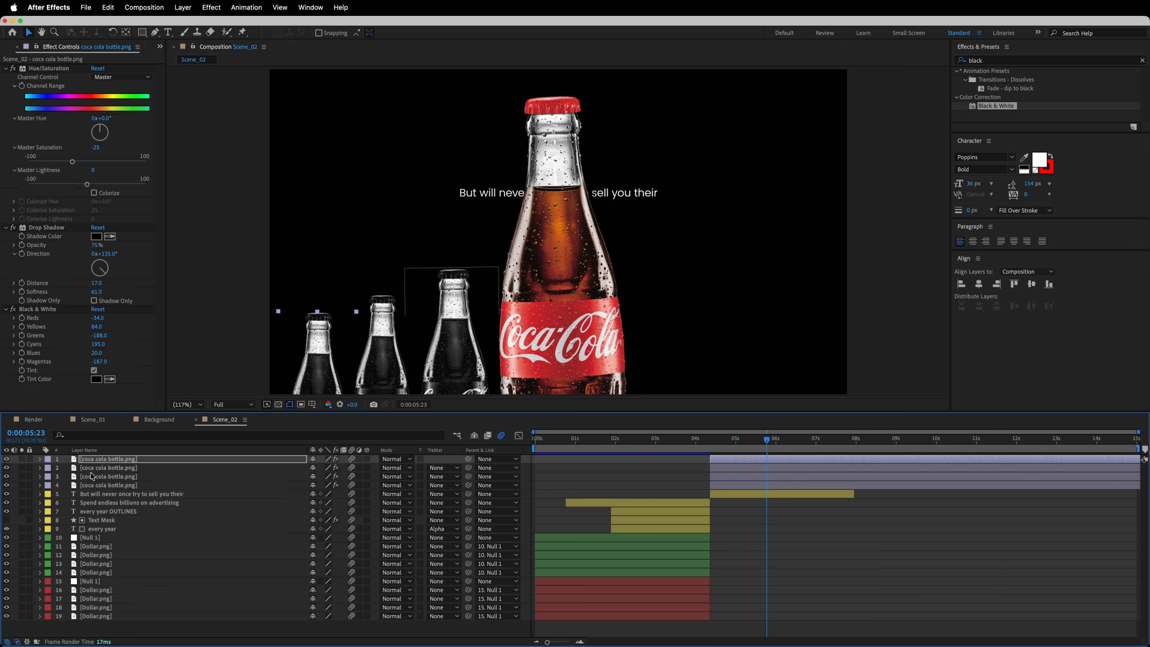
pyautogui.keyDown('shift'); pyautogui.click(104, 469); pyautogui.keyUp('shift')
pyautogui.keyDown('shift'); pyautogui.click(114, 478); pyautogui.keyUp('shift')
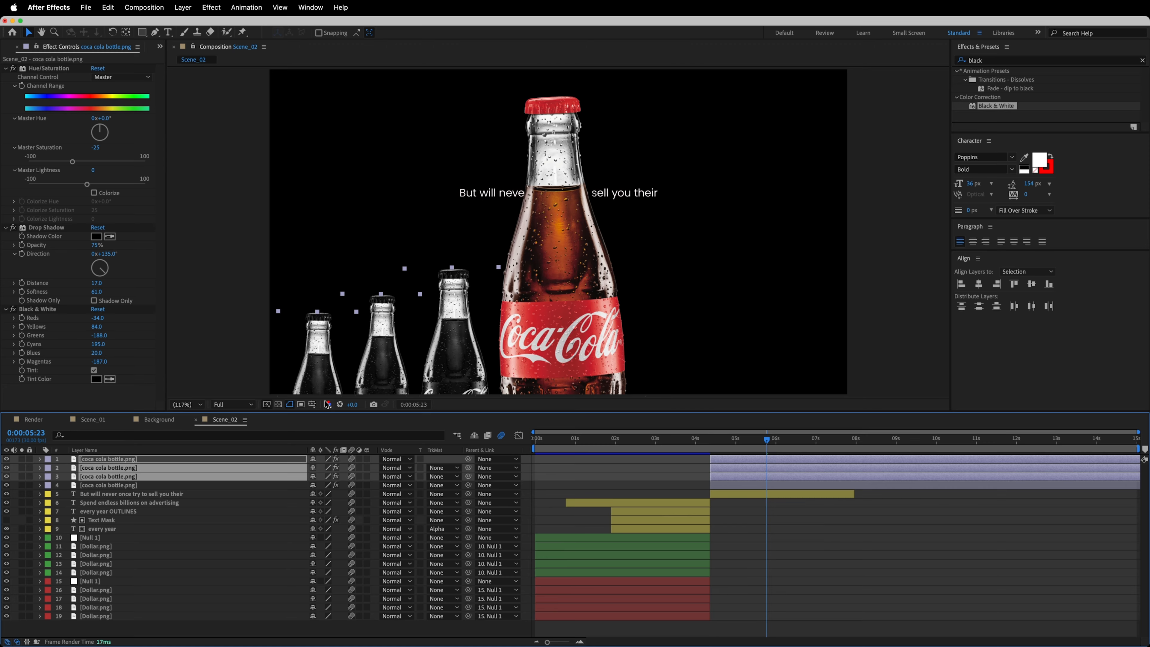
pyautogui.click(144, 539)
# Duplicate the tallest black-and-white bottle, bring the copy to the top of the layer stack, and place it right of the large bottle
pyautogui.click(128, 477)
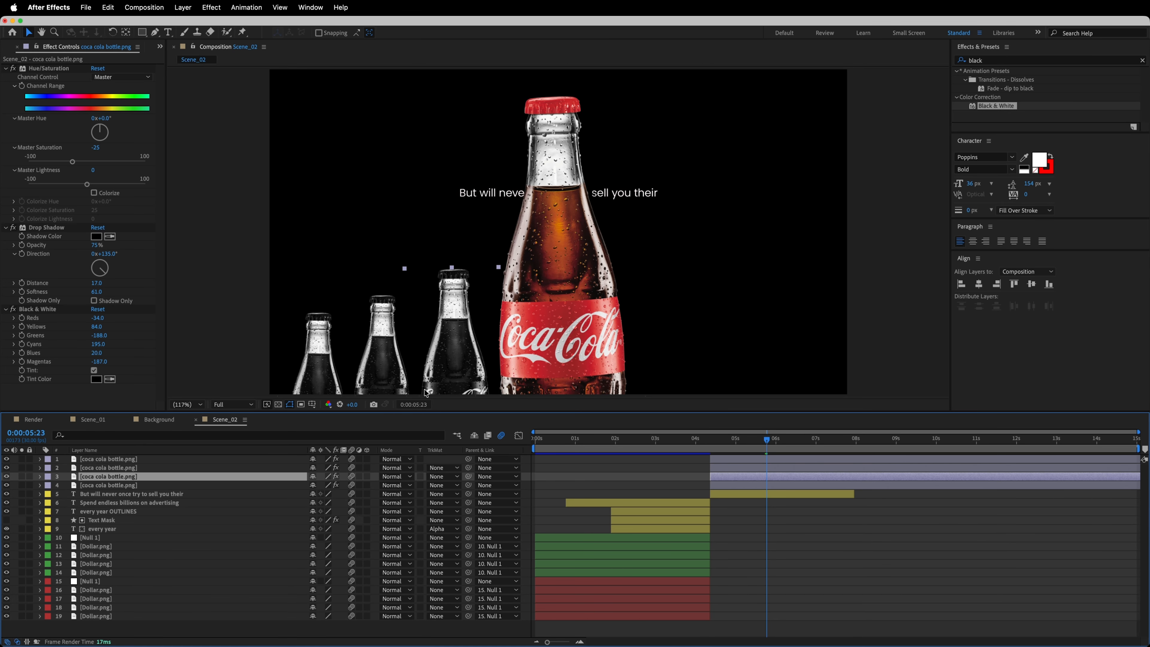
pyautogui.press('super+d')
pyautogui.moveTo(135, 478); pyautogui.dragTo(137, 459)
pyautogui.moveTo(450, 352); pyautogui.dragTo(678, 348)
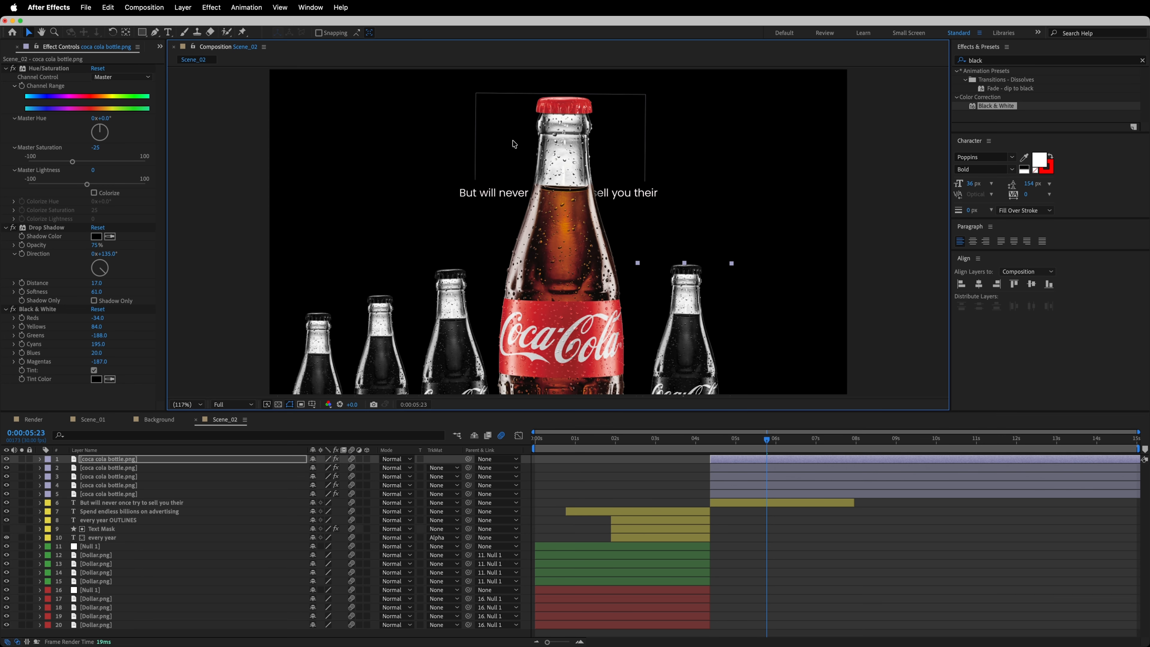
# Show the rulers, add a horizontal guide at the tallest small bottle's cap, and align the right-hand copy to it
pyautogui.press('super+r')
pyautogui.moveTo(497, 71); pyautogui.dragTo(496, 272)
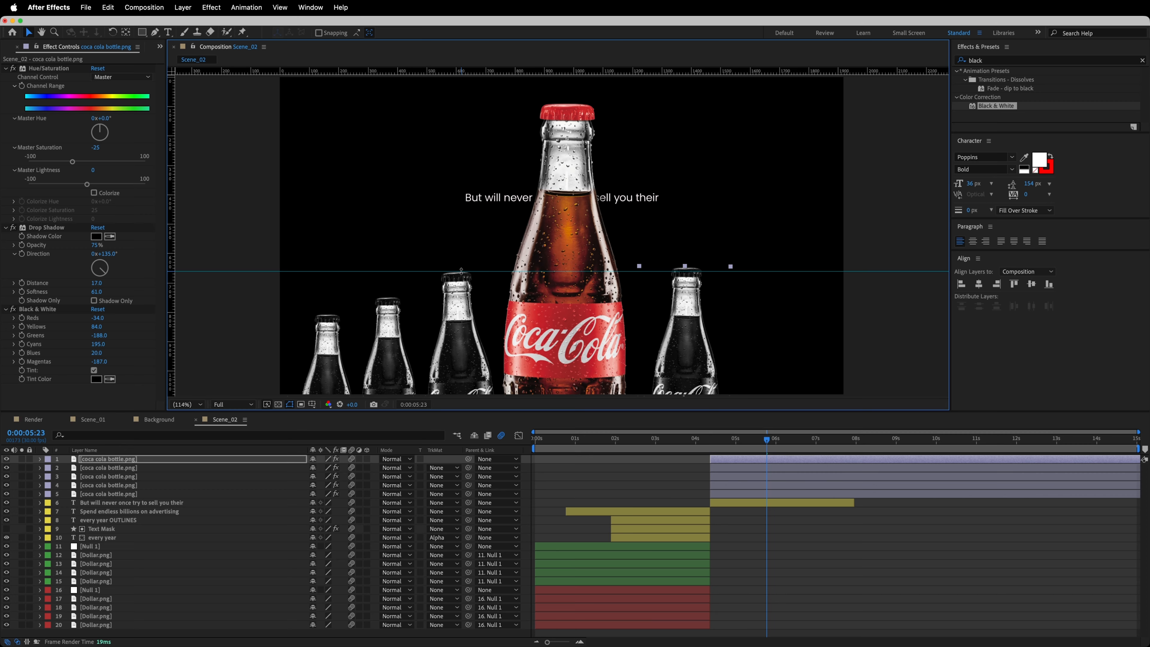
pyautogui.moveTo(692, 322); pyautogui.dragTo(677, 330)
# Lower the guide to the middle left bottle's cap and mirror a topmost duplicate of that bottle's position on the right side at guide height
pyautogui.moveTo(605, 271); pyautogui.dragTo(607, 296)
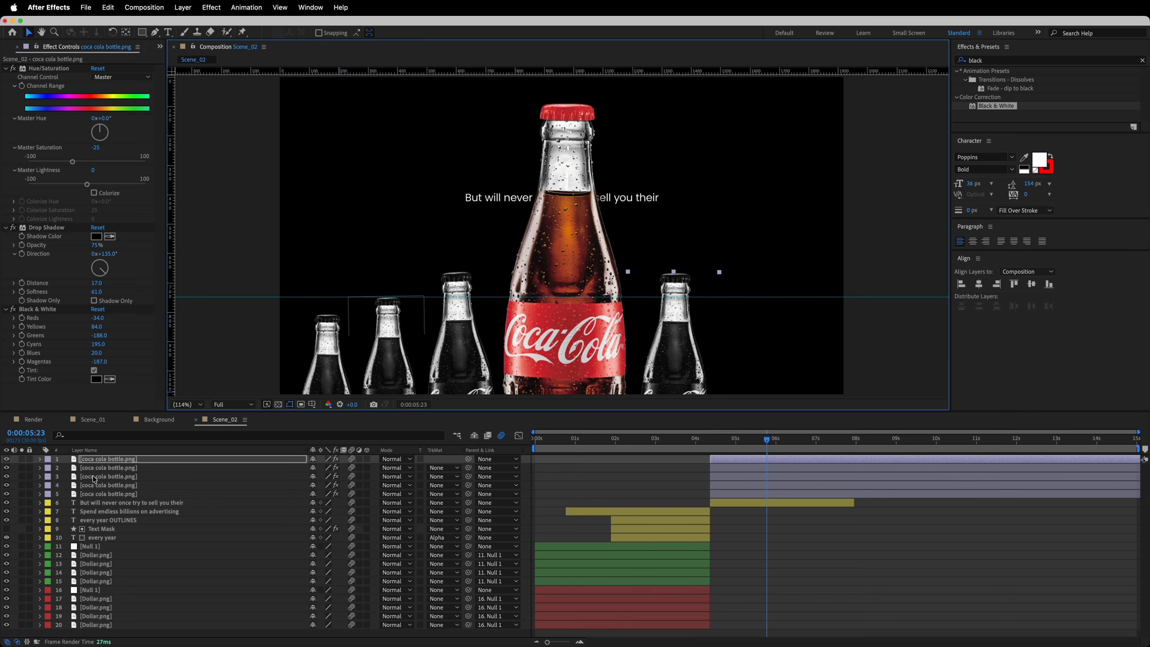
pyautogui.click(404, 365)
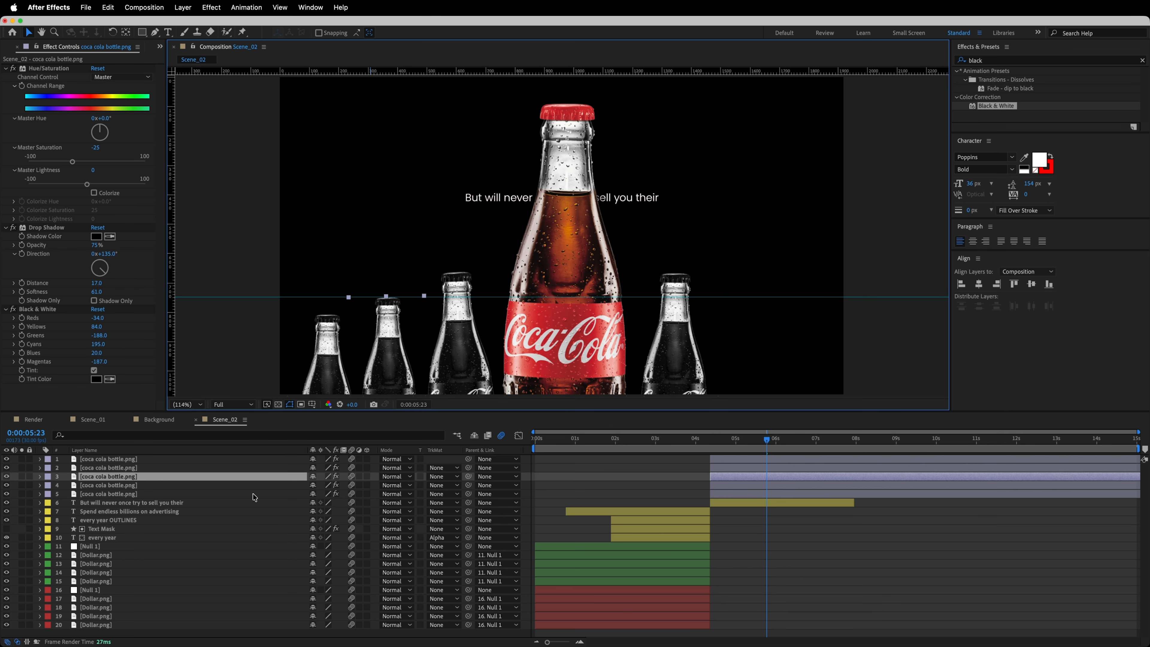
pyautogui.press('super+d')
pyautogui.moveTo(108, 481); pyautogui.dragTo(113, 459)
pyautogui.moveTo(406, 353); pyautogui.dragTo(745, 353)
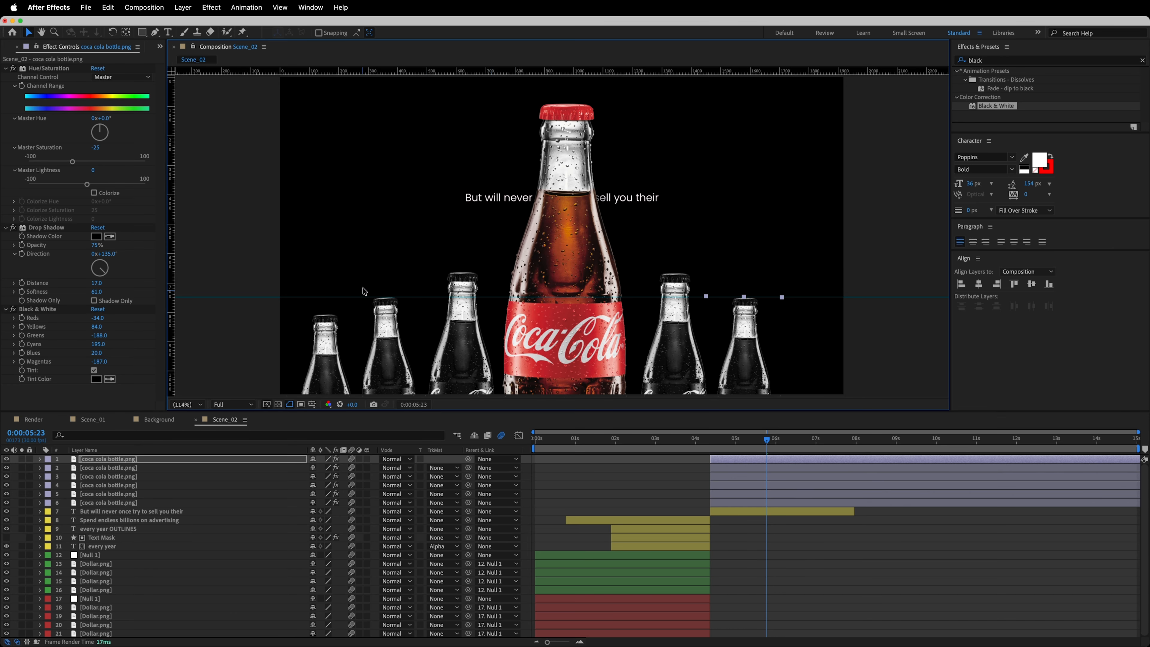
# Lower the guide to the leftmost bottle's cap, and place a duplicate of that bottle at the far right at guide height
pyautogui.moveTo(362, 297); pyautogui.dragTo(361, 315)
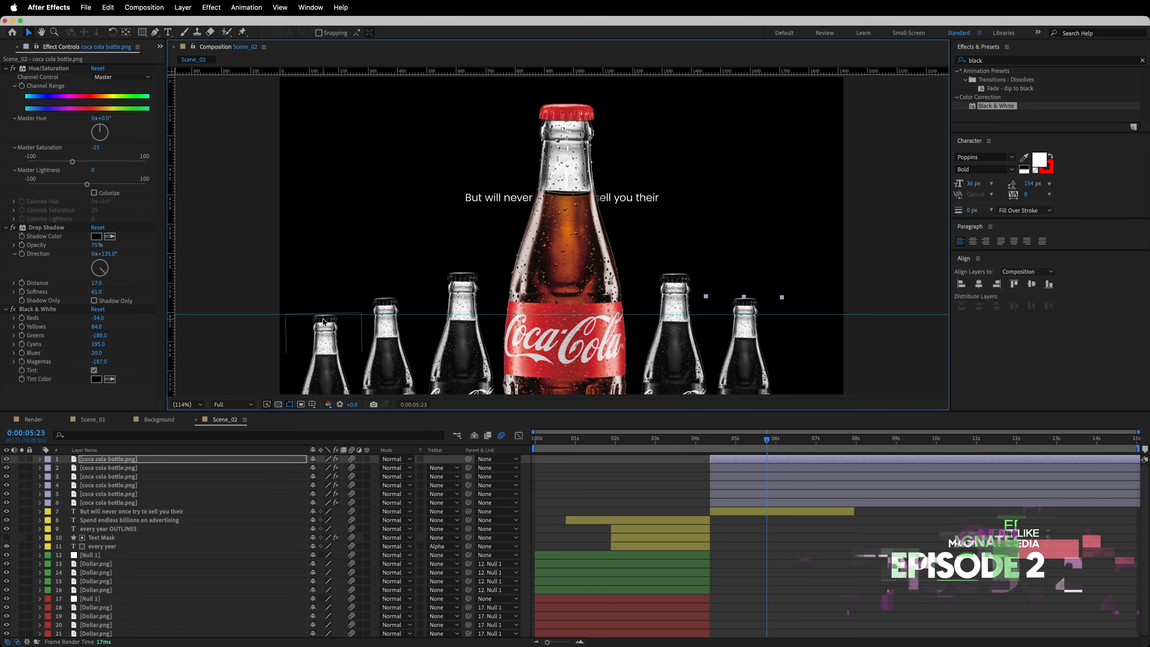
pyautogui.click(326, 361)
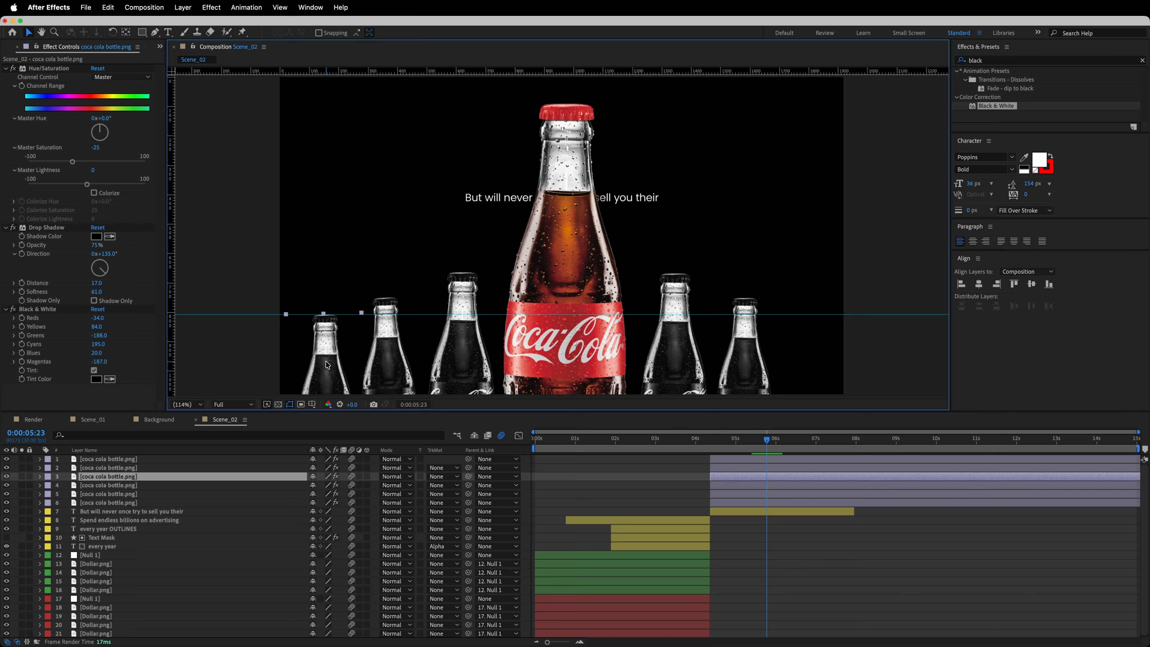
pyautogui.press('super+d')
pyautogui.moveTo(325, 362); pyautogui.dragTo(805, 380)
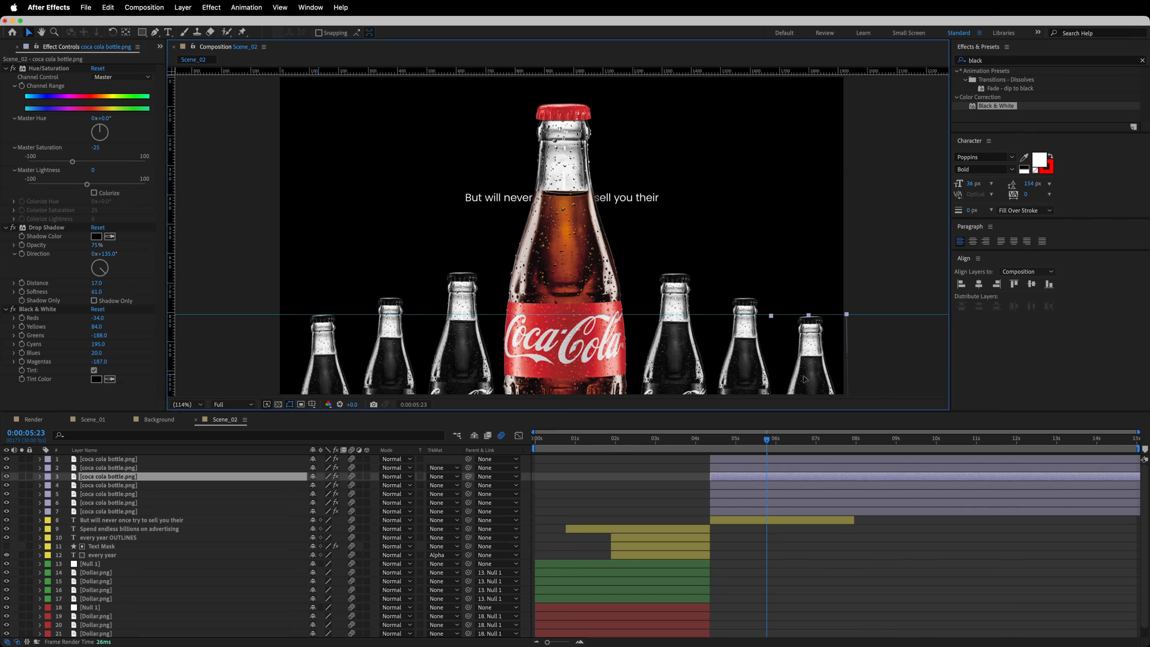
pyautogui.moveTo(876, 362); pyautogui.dragTo(751, 363)
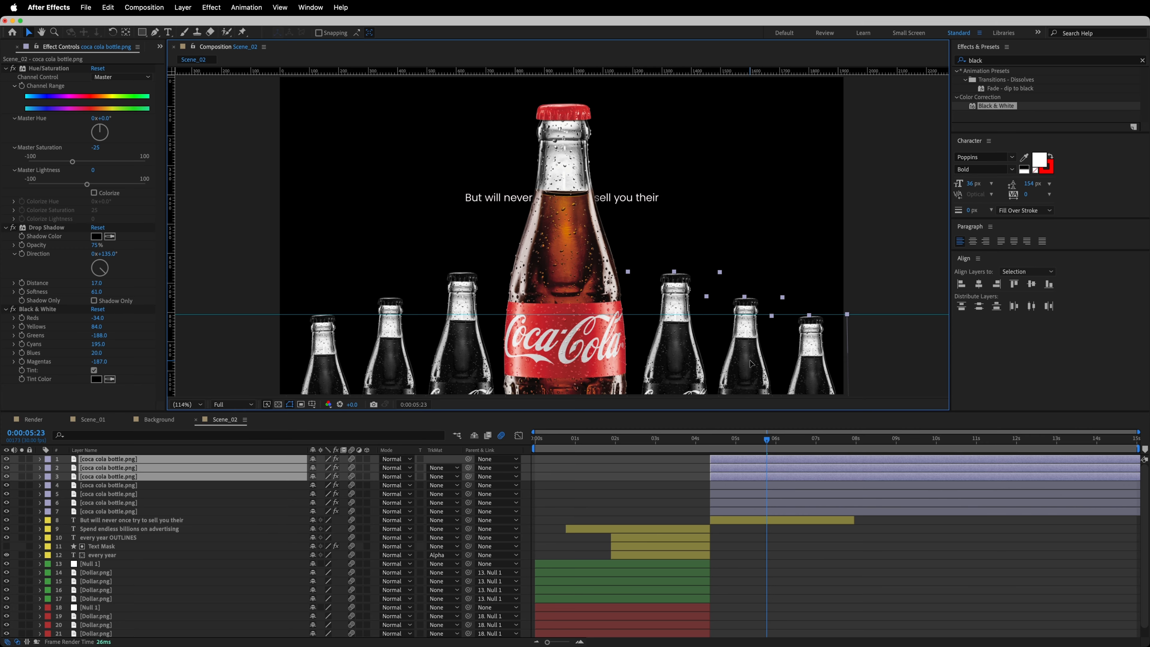
pyautogui.click(845, 357)
pyautogui.click(330, 362)
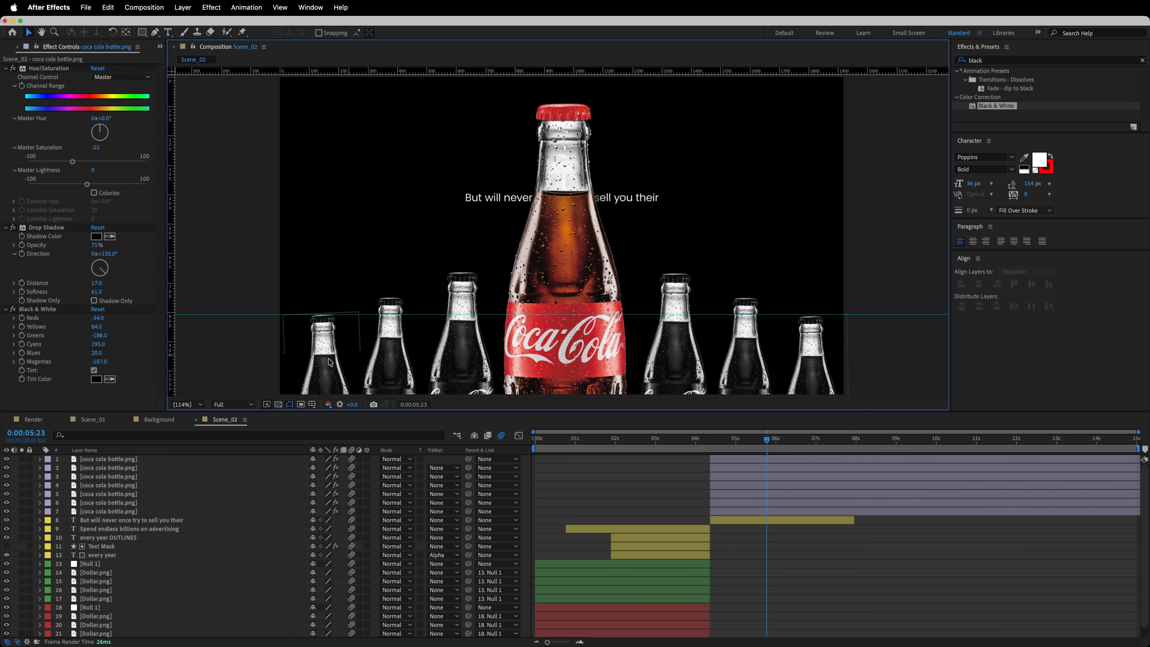
# Fine-tune the three left black-and-white bottles, moving the outermost slightly left, nudging the middle one up, and shifting all three slightly left
pyautogui.moveTo(319, 377); pyautogui.dragTo(316, 378)
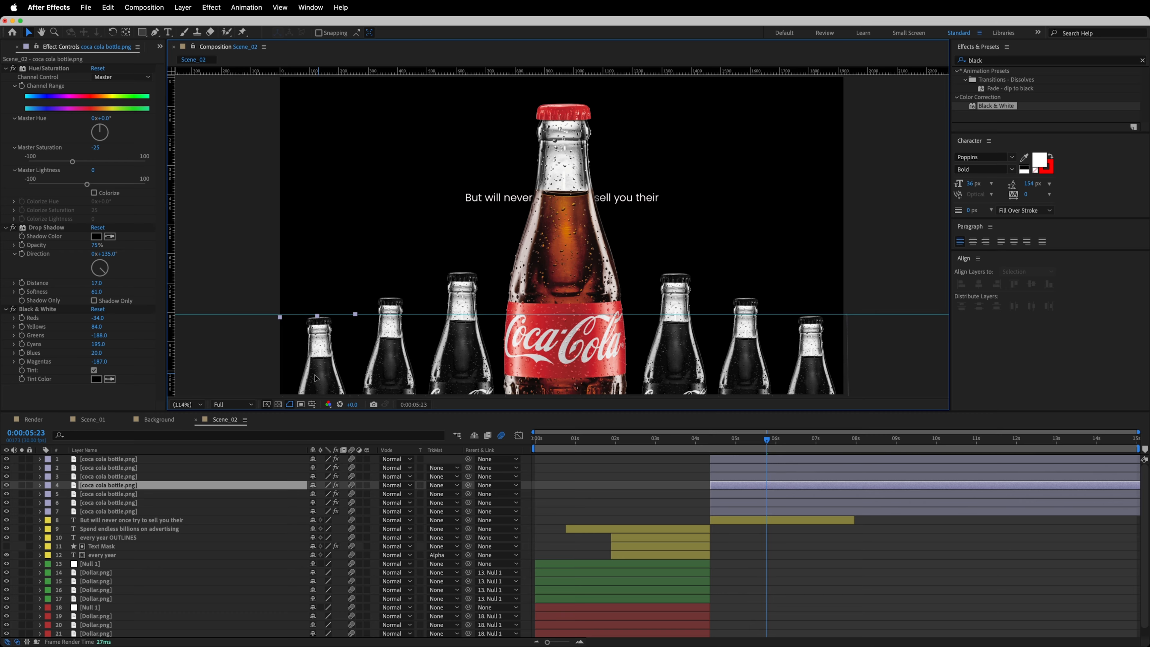
pyautogui.click(381, 375)
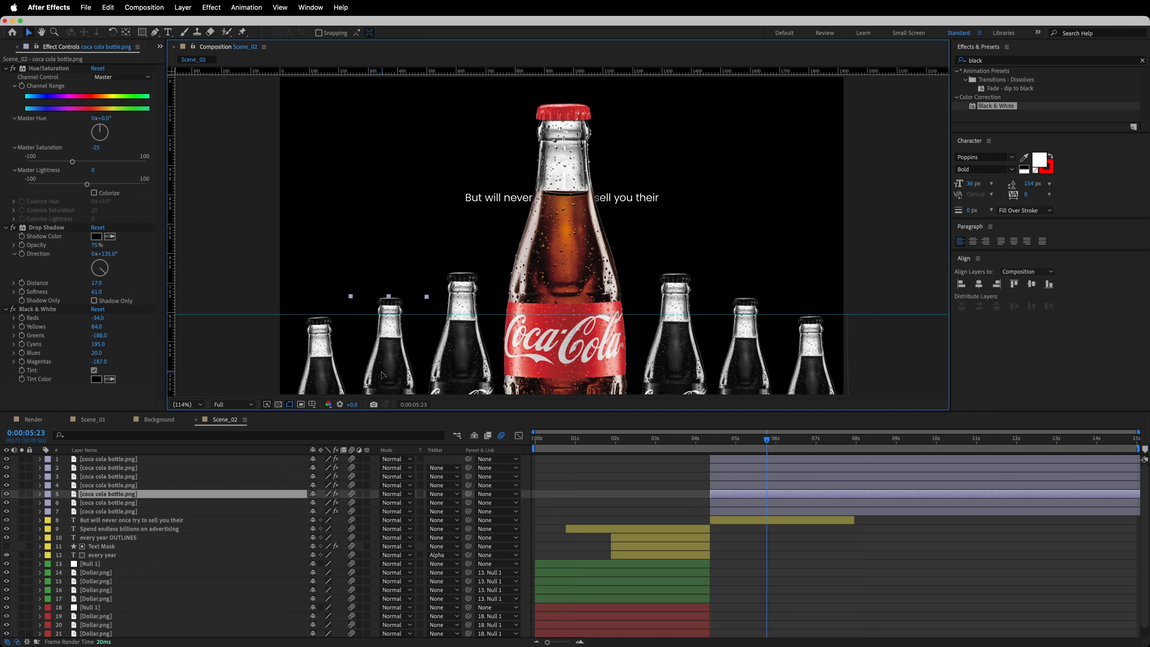
pyautogui.press('Up')
pyautogui.press('Up')
pyautogui.moveTo(287, 266); pyautogui.dragTo(471, 355)
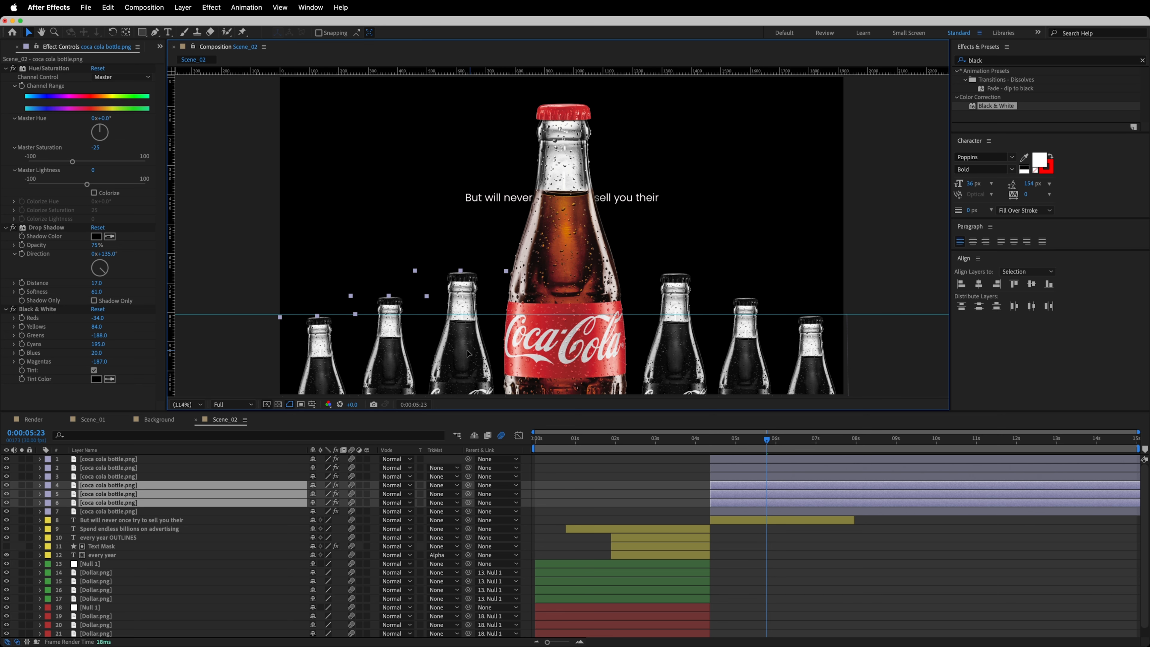
pyautogui.hotkey('shift', 'Left')
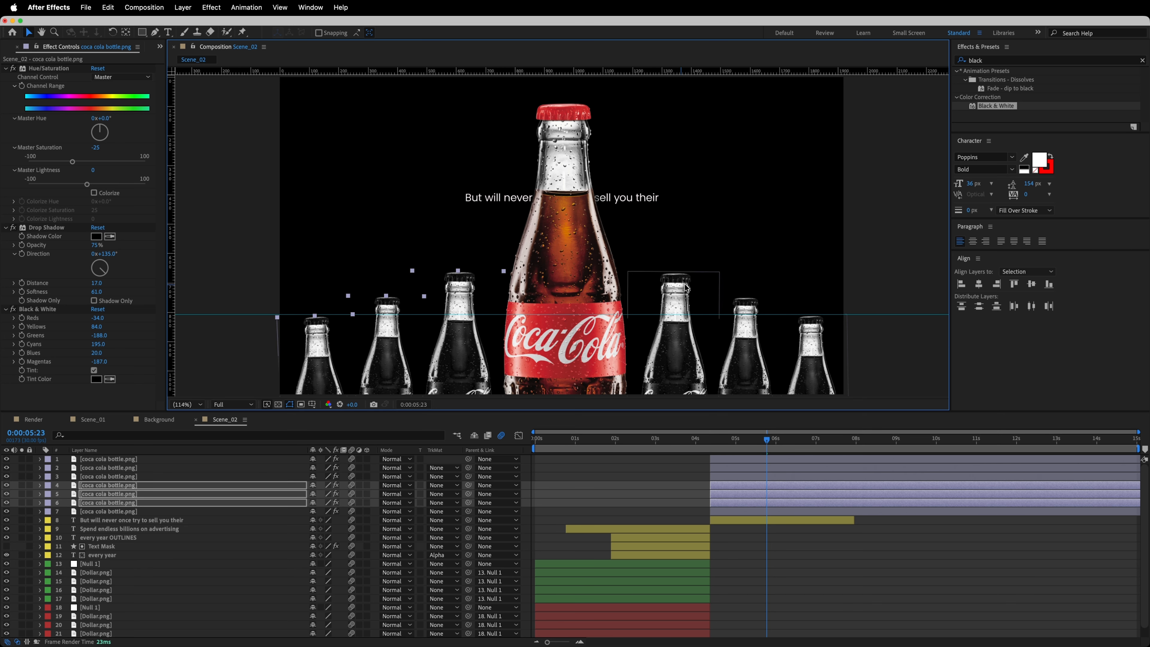
# Remove the horizontal guide from the composition view and hide the rulers
pyautogui.moveTo(583, 319); pyautogui.dragTo(590, 64)
pyautogui.press('super+z')
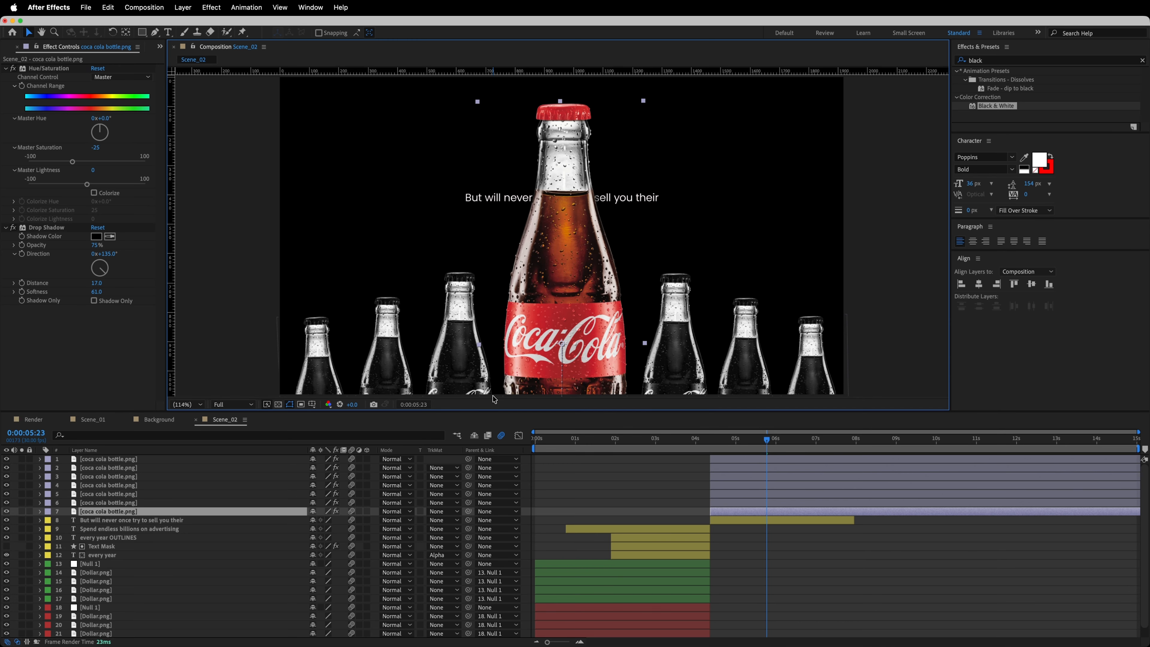
pyautogui.scroll(1, 492, 396)
pyautogui.click(834, 591)
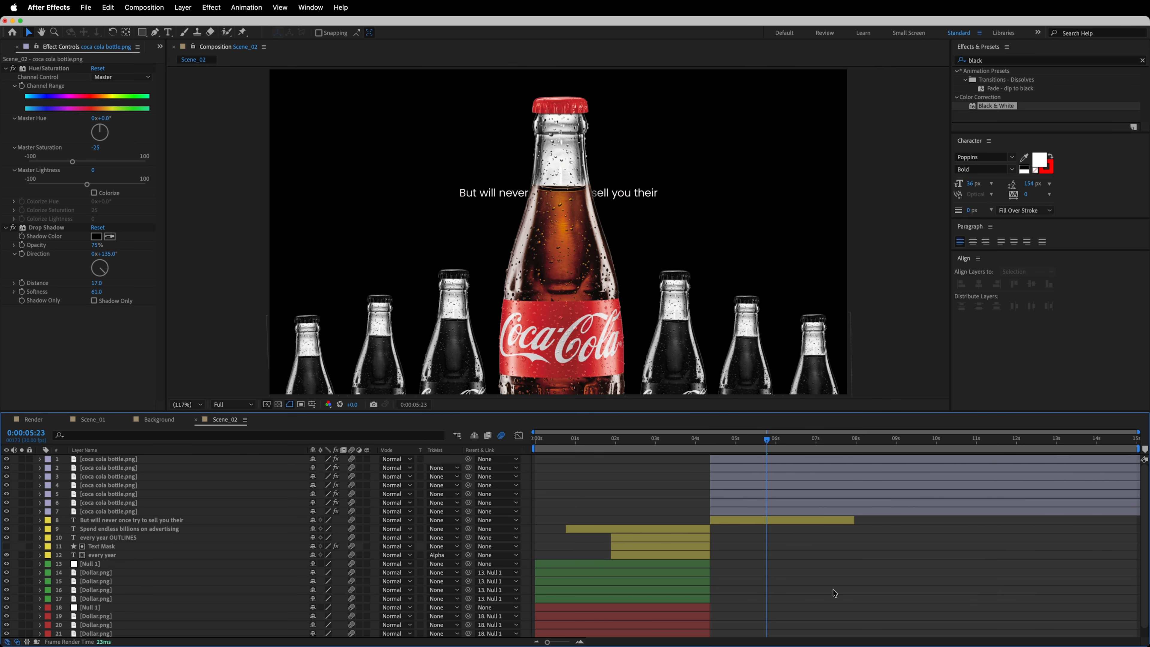
# Duplicate the six black-and-white bottle layers and gather the copies at the top of the layer stack
pyautogui.click(130, 519)
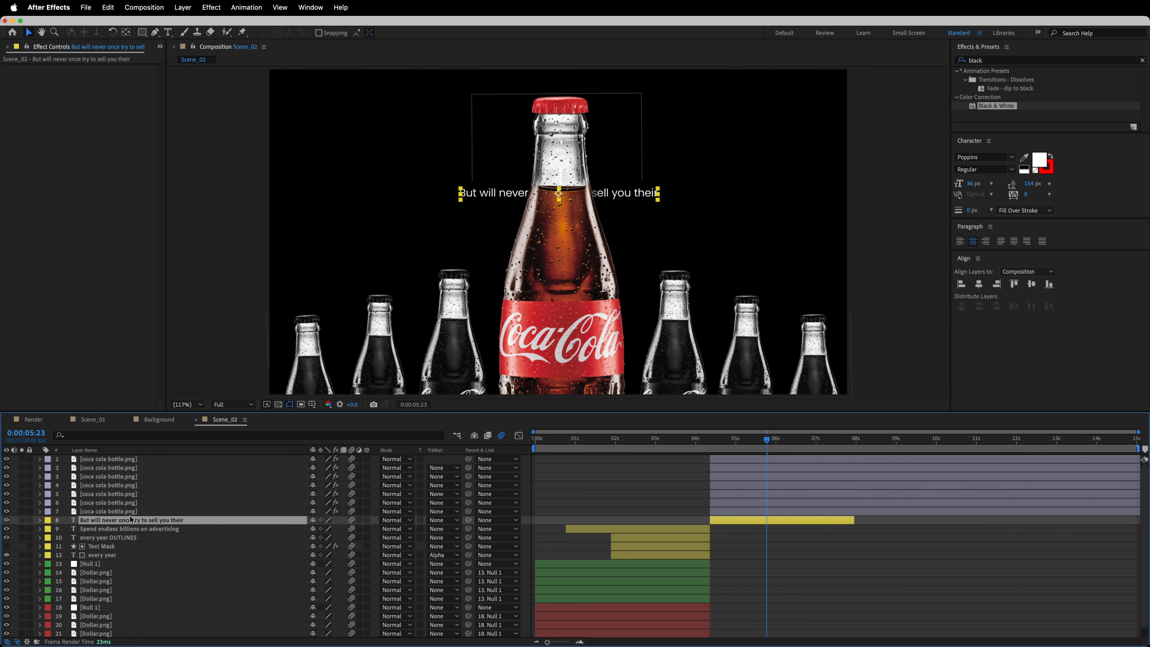
pyautogui.click(130, 503)
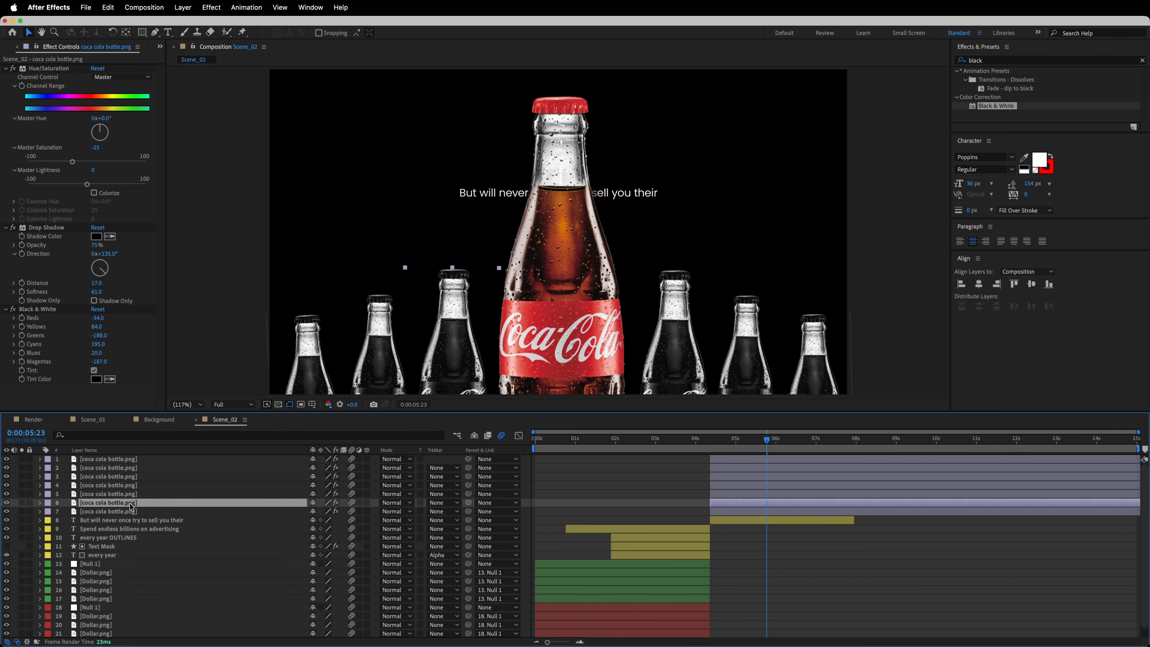
pyautogui.keyDown('shift'); pyautogui.click(142, 459); pyautogui.keyUp('shift')
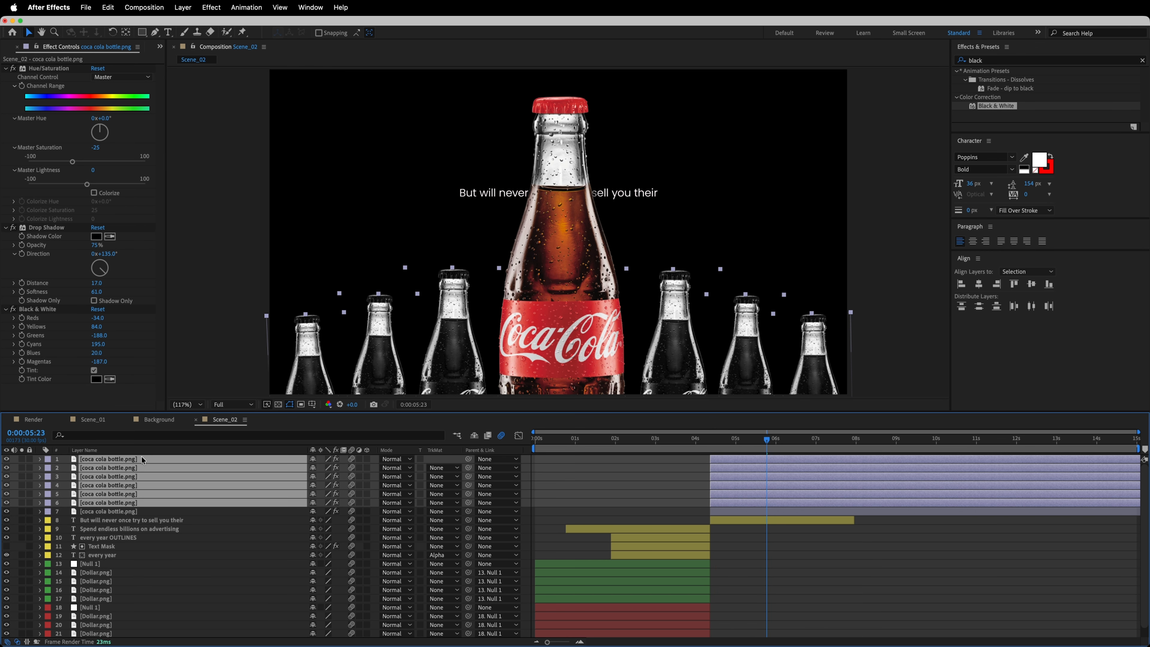
pyautogui.press('super+d')
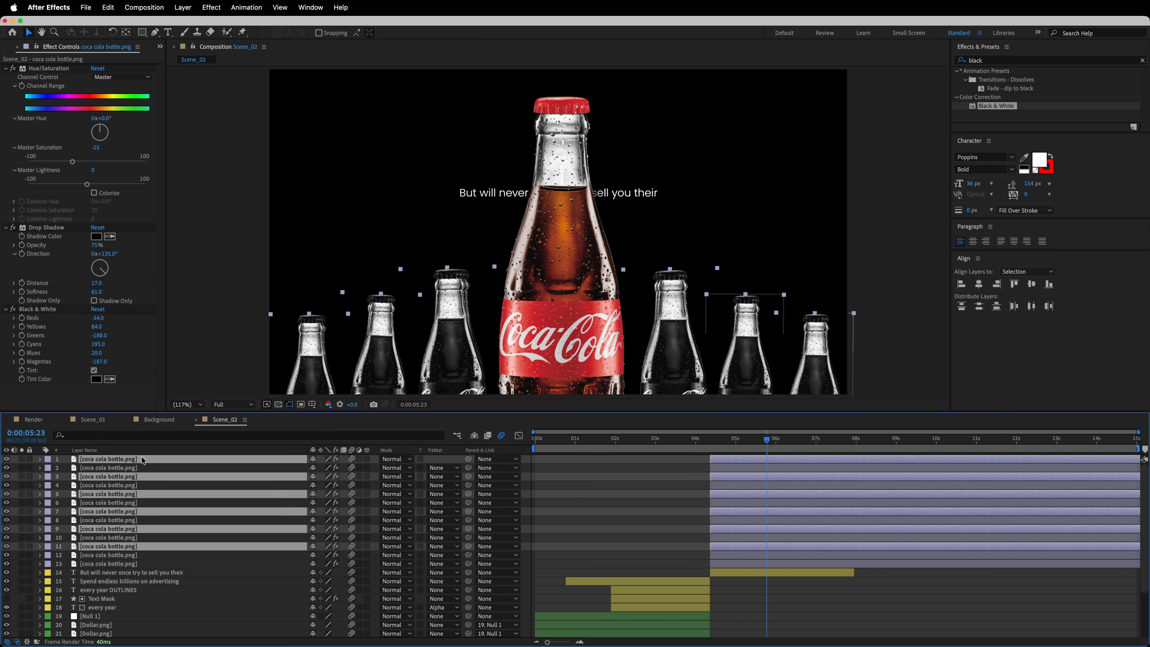
pyautogui.moveTo(134, 476); pyautogui.dragTo(136, 459)
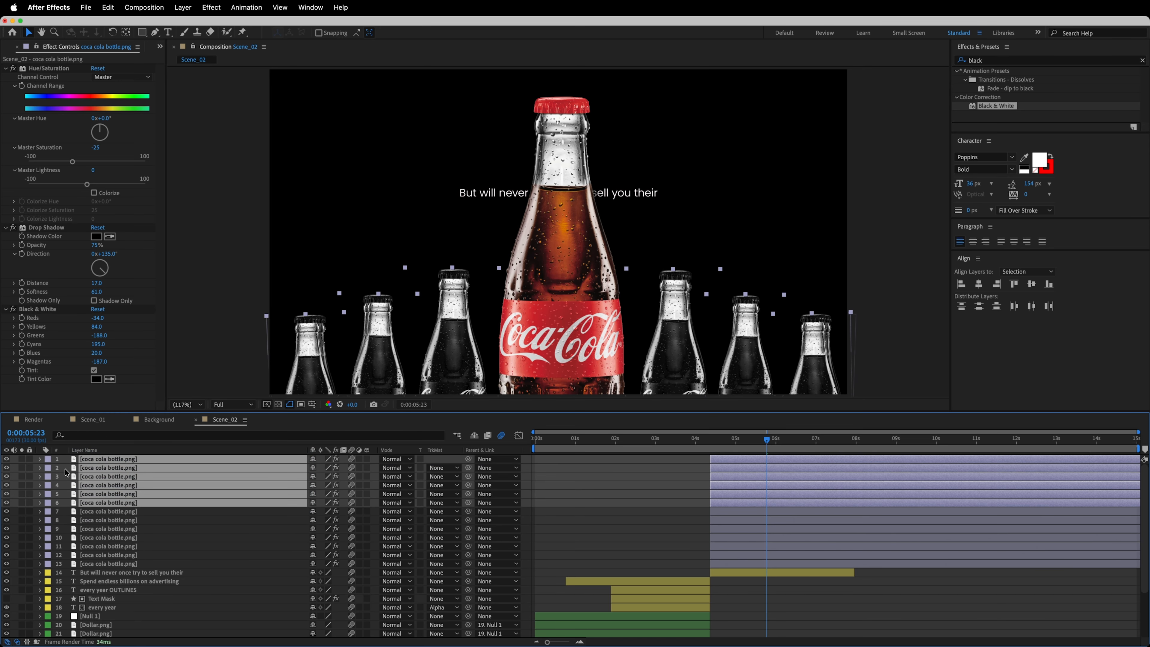
# Set the label colour of the six copied bottle layers to Cyan
pyautogui.click(49, 462)
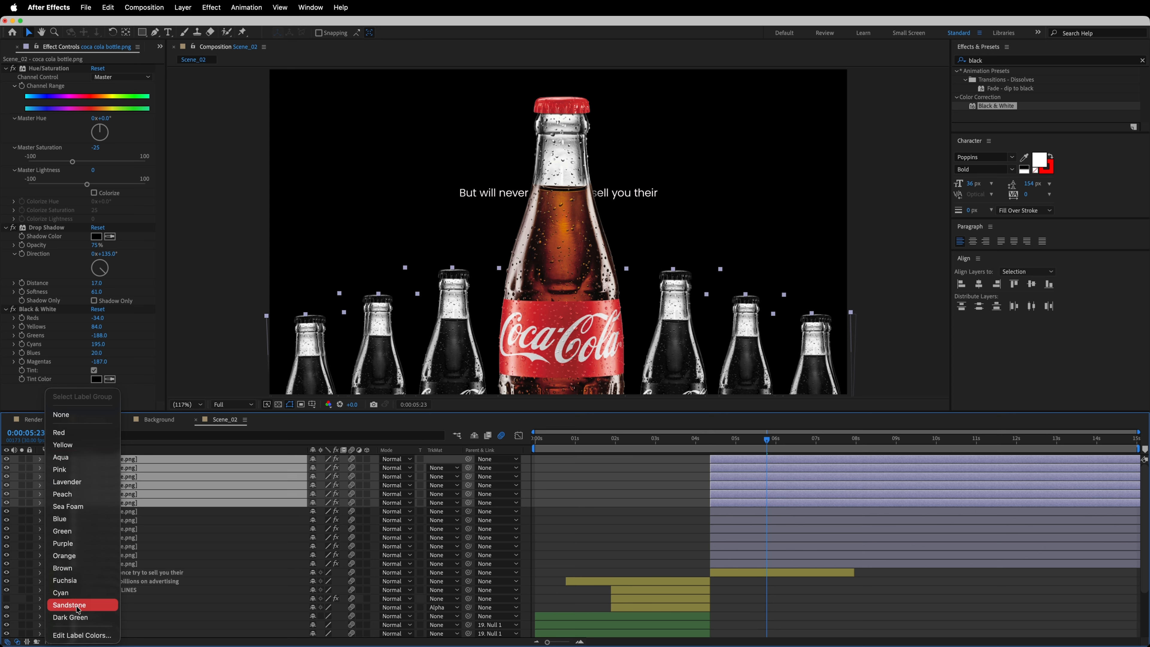
pyautogui.click(79, 594)
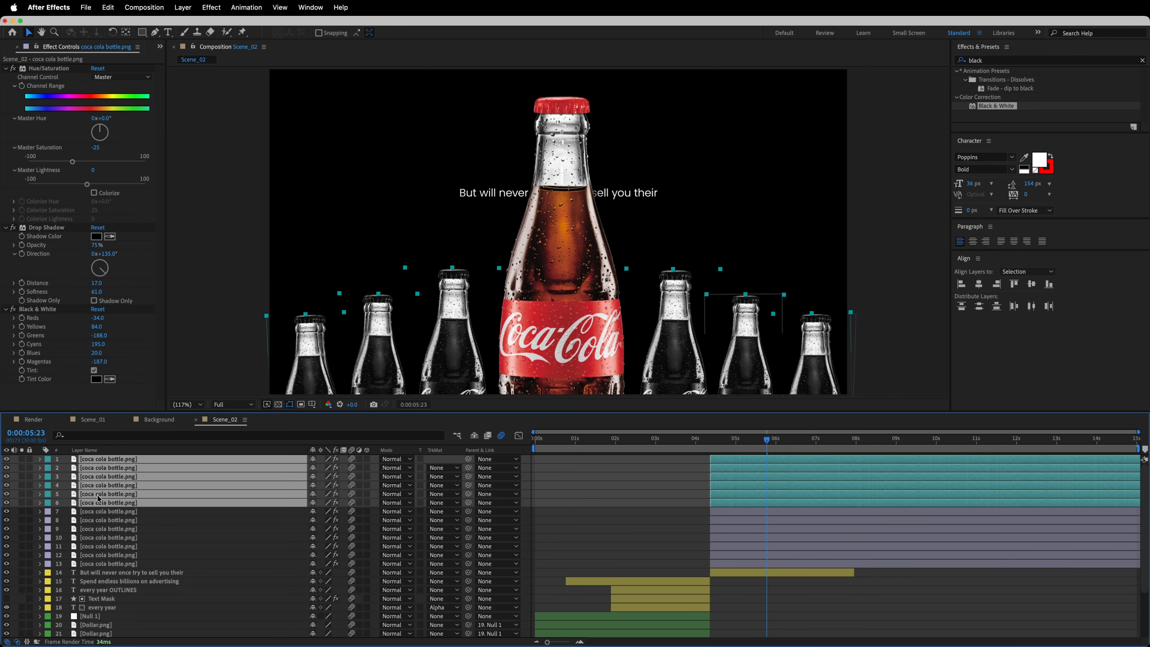
pyautogui.scroll(-3, 100, 531)
pyautogui.scroll(3, 100, 531)
pyautogui.scroll(-3, 390, 531)
pyautogui.scroll(3, 197, 494)
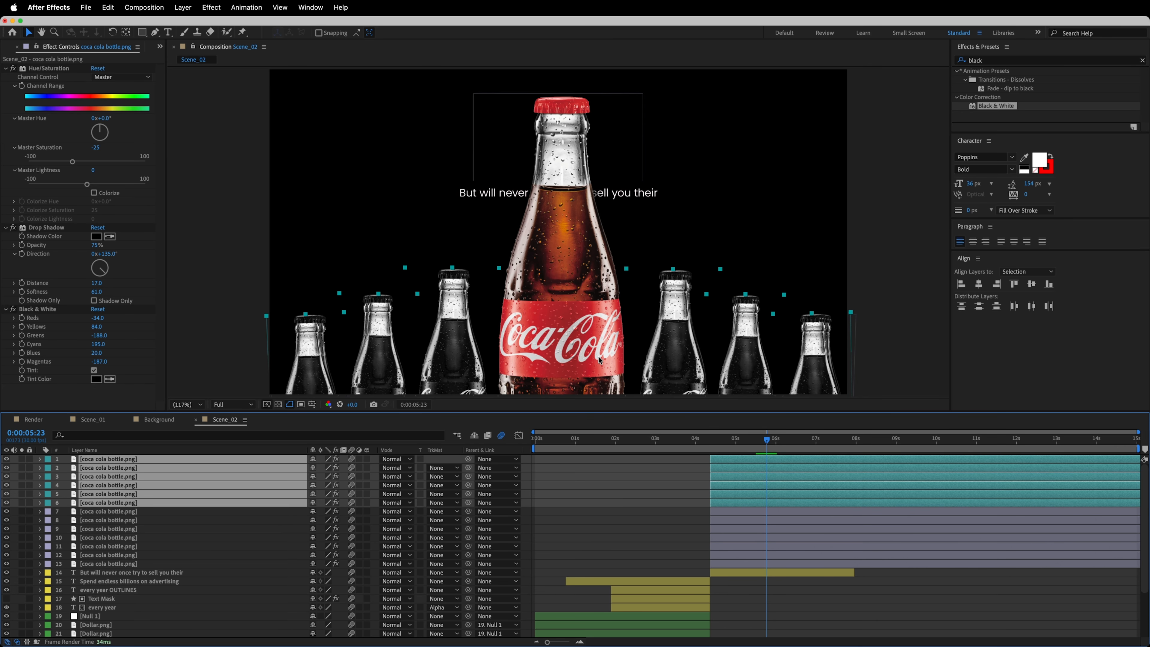
# Flip the six copied bottles vertically and raise them so they hang cap-down from the upper edge of the frame
pyautogui.moveTo(386, 372); pyautogui.dragTo(444, 210)
pyautogui.rightClick(443, 210)
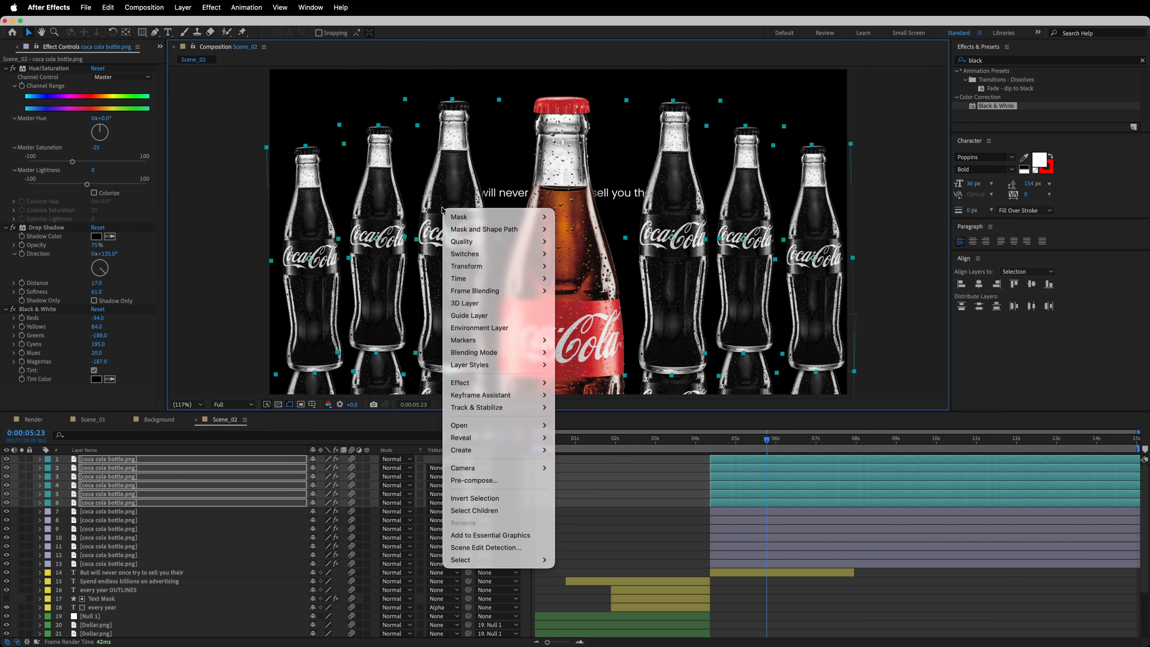
pyautogui.moveTo(463, 254)
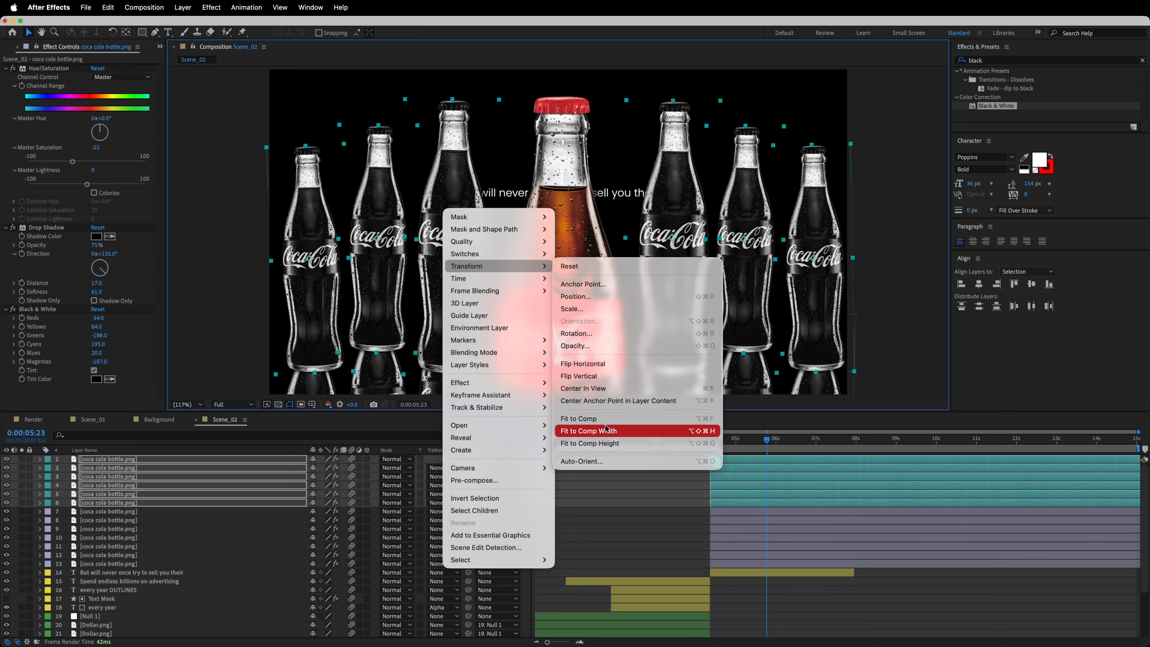
pyautogui.click(604, 382)
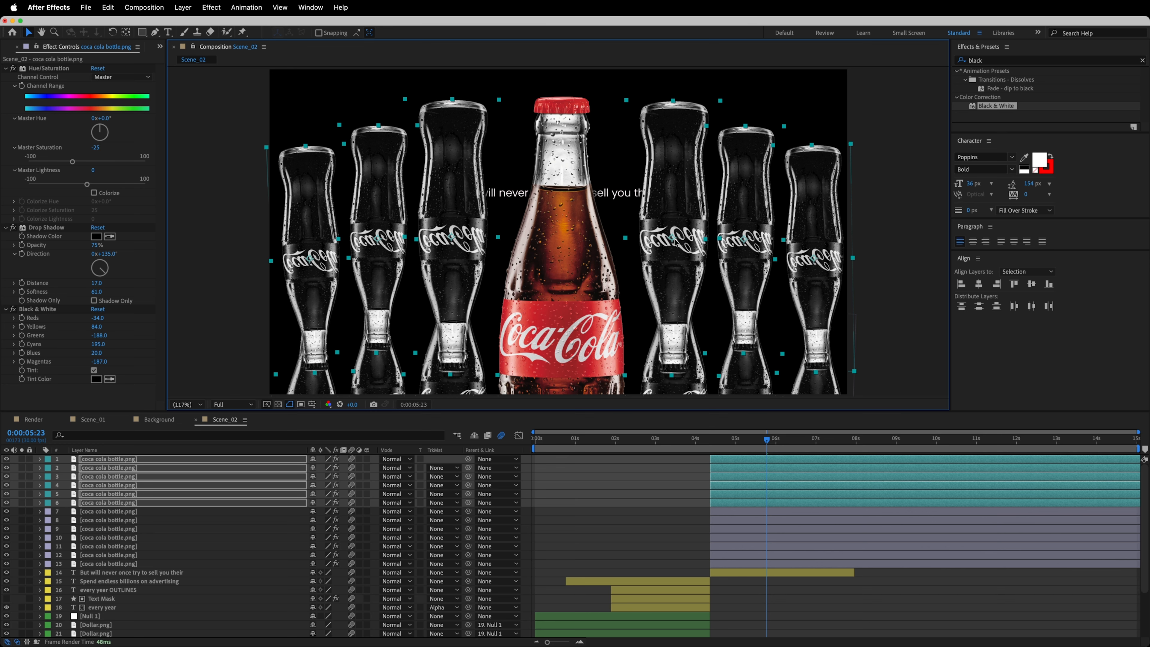
pyautogui.moveTo(673, 242); pyautogui.dragTo(671, 58)
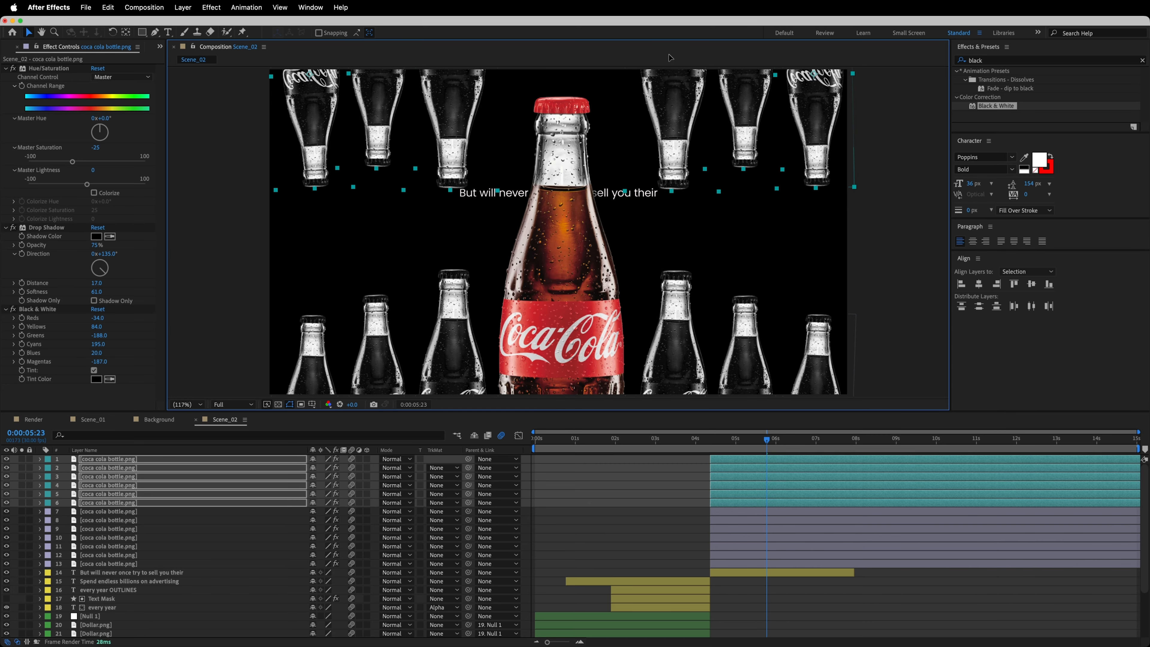
# Raise the two outermost upside-down bottles so the hanging caps step upward away from the large bottle
pyautogui.click(888, 243)
pyautogui.click(817, 110)
pyautogui.moveTo(818, 111); pyautogui.dragTo(817, 72)
pyautogui.moveTo(306, 114); pyautogui.dragTo(303, 80)
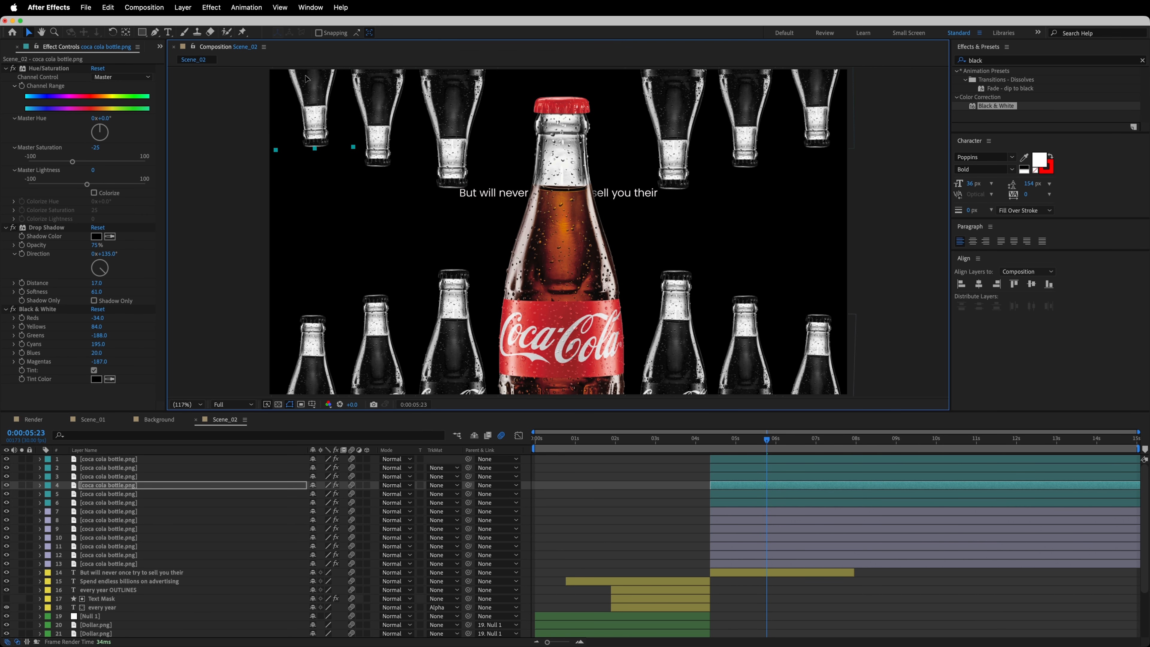
pyautogui.click(868, 211)
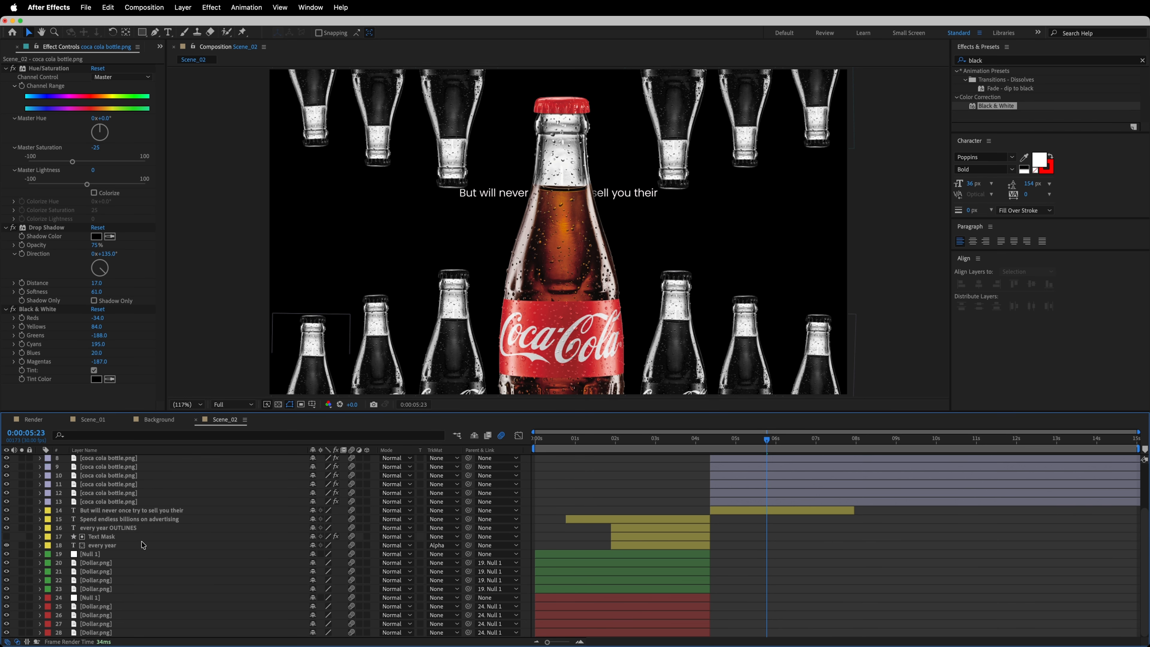
pyautogui.click(104, 513)
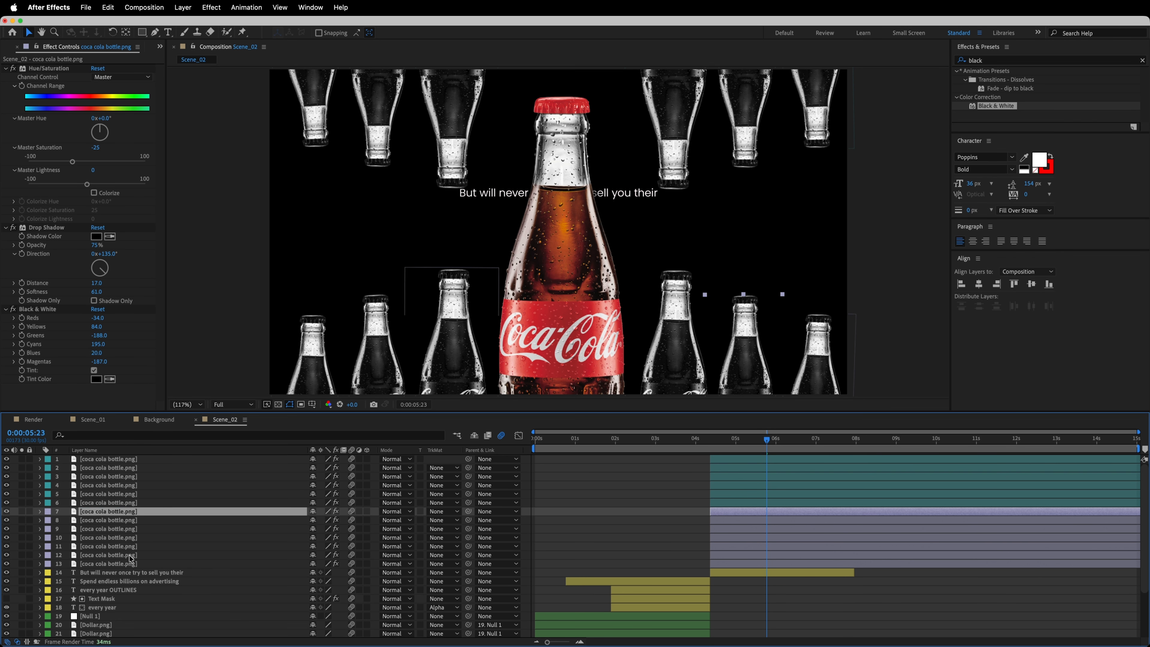
pyautogui.keyDown('shift'); pyautogui.click(125, 564); pyautogui.keyUp('shift')
pyautogui.click(602, 520)
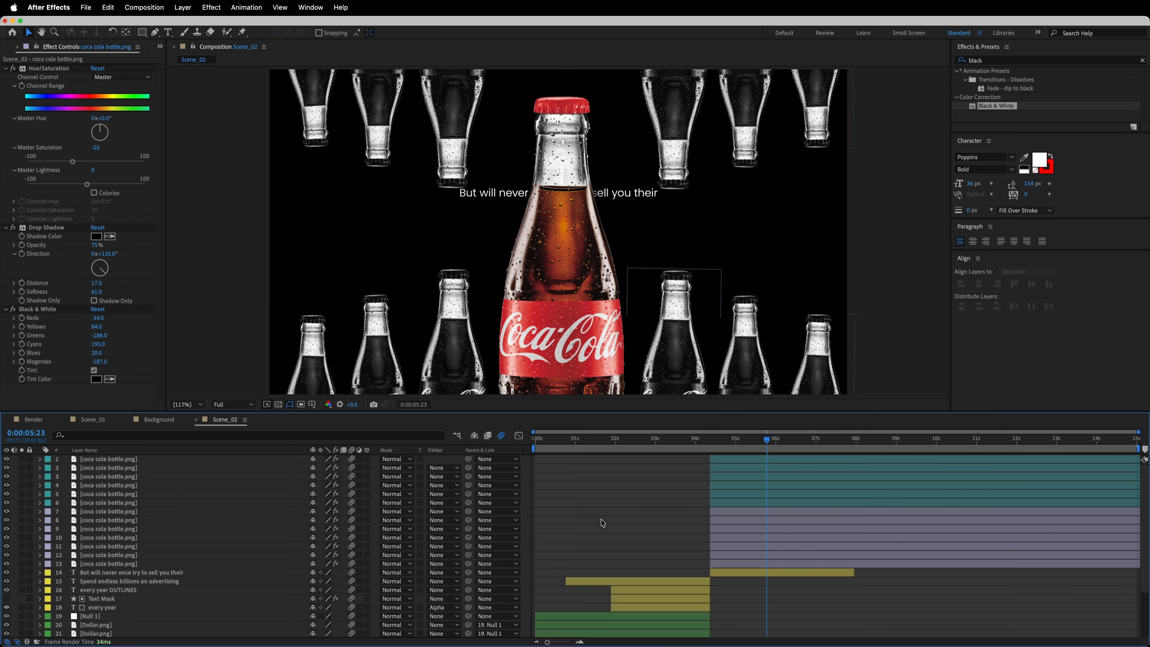
pyautogui.scroll(-3, 210, 519)
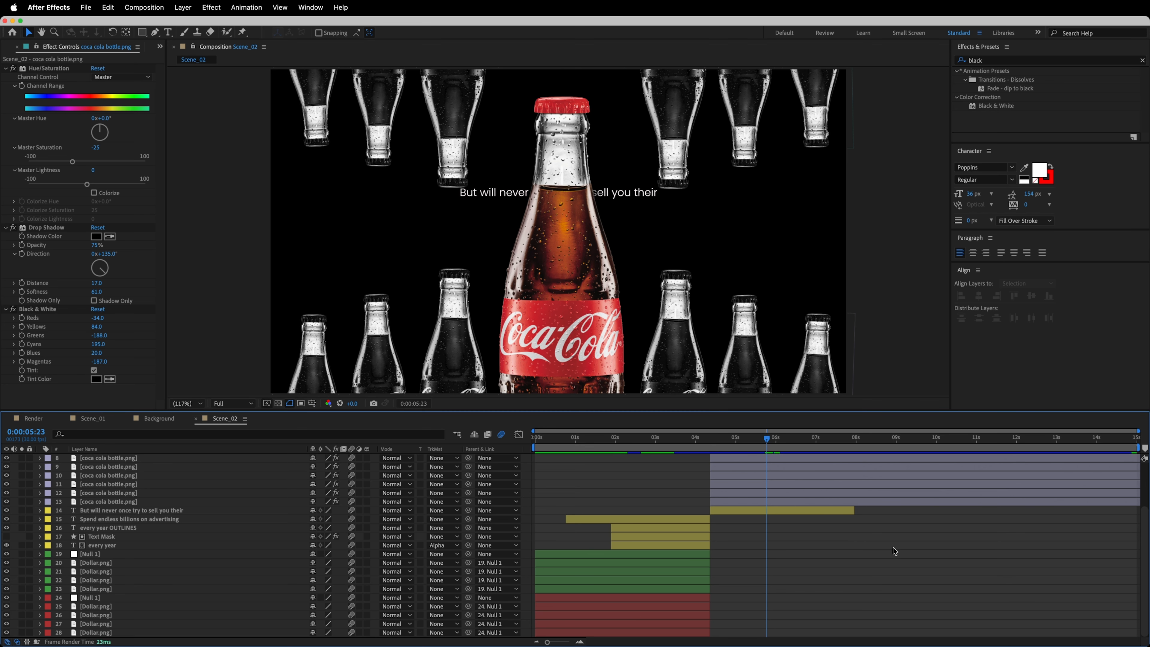
pyautogui.scroll(3, 893, 548)
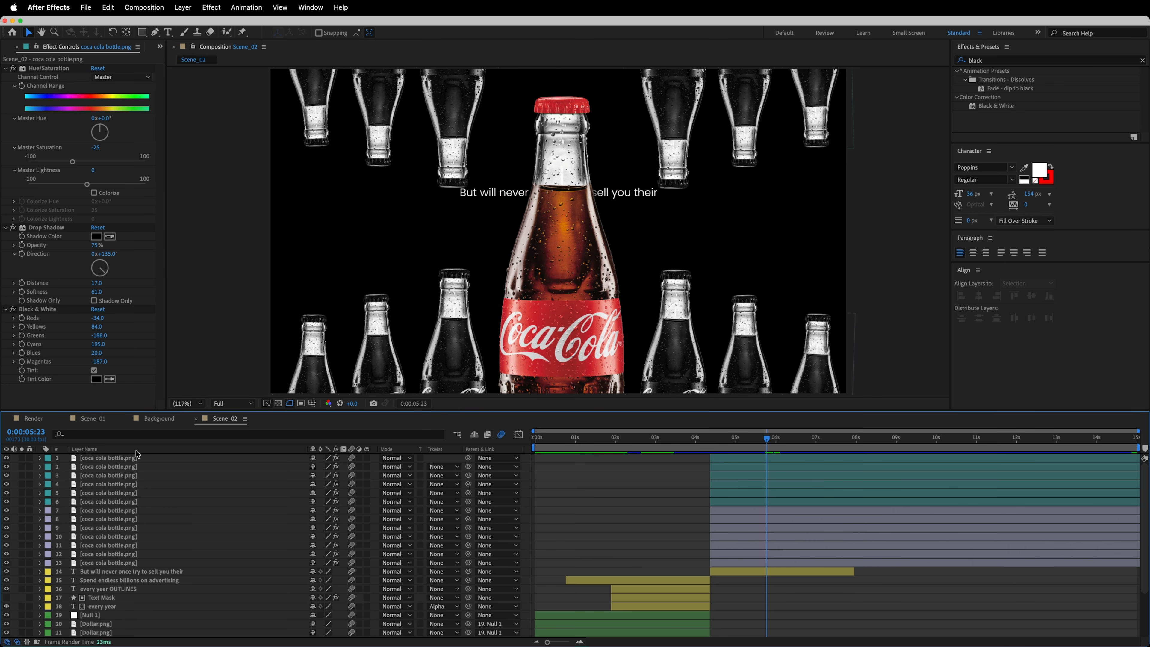
# At 0:00:06:00, raise all six upside-down bottles together through Position, bringing the first copy's Y value to -93.2
pyautogui.click(109, 458)
pyautogui.keyDown('shift'); pyautogui.click(96, 498); pyautogui.keyUp('shift')
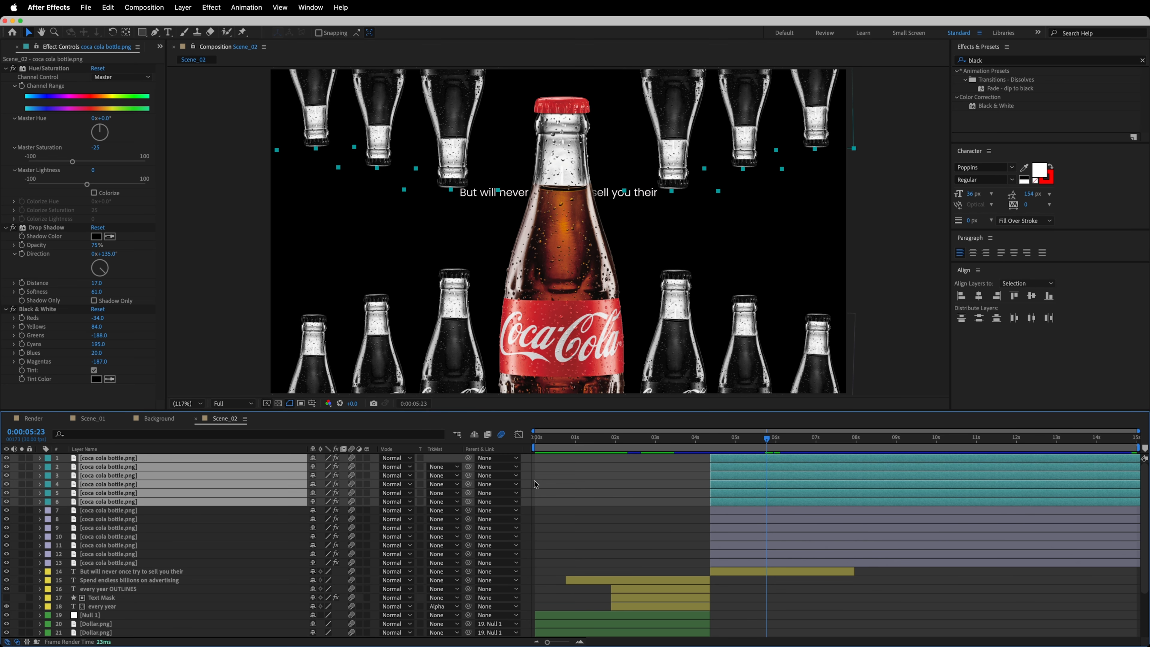
pyautogui.press('p')
pyautogui.click(778, 450)
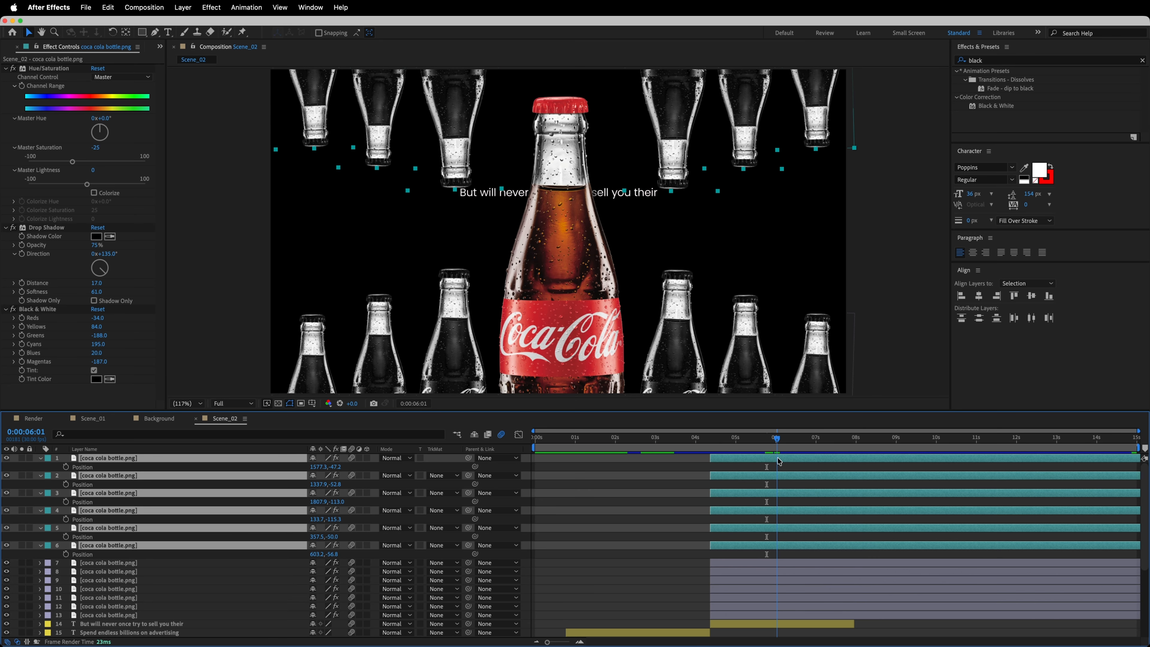
pyautogui.press('pageup')
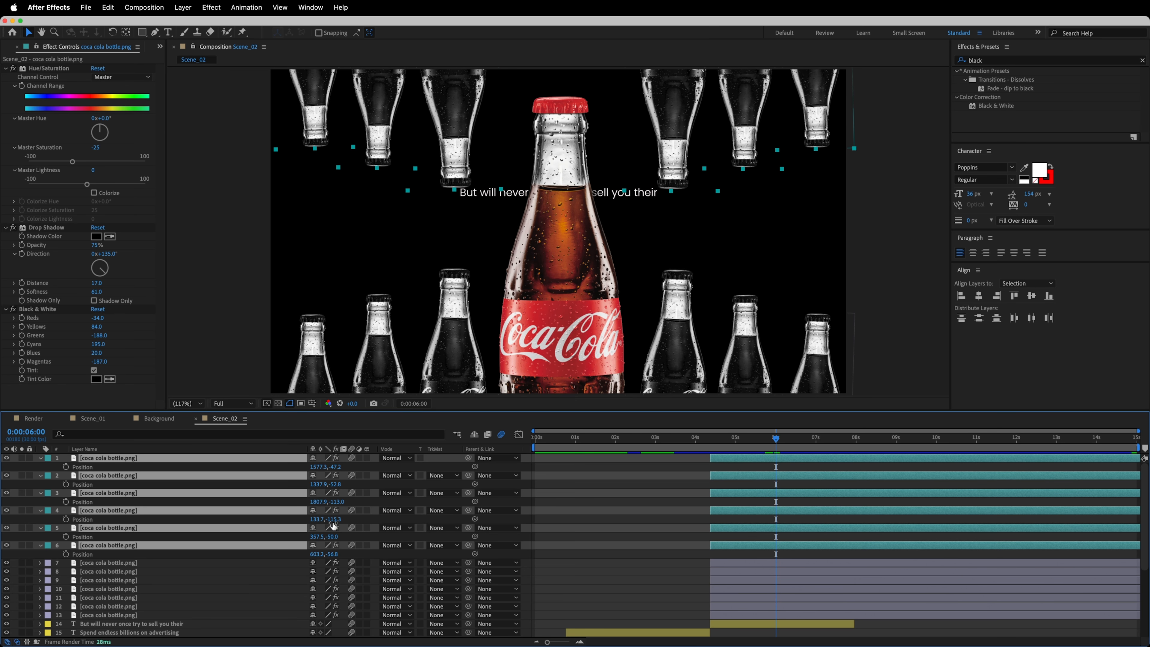
pyautogui.moveTo(337, 467); pyautogui.dragTo(323, 468)
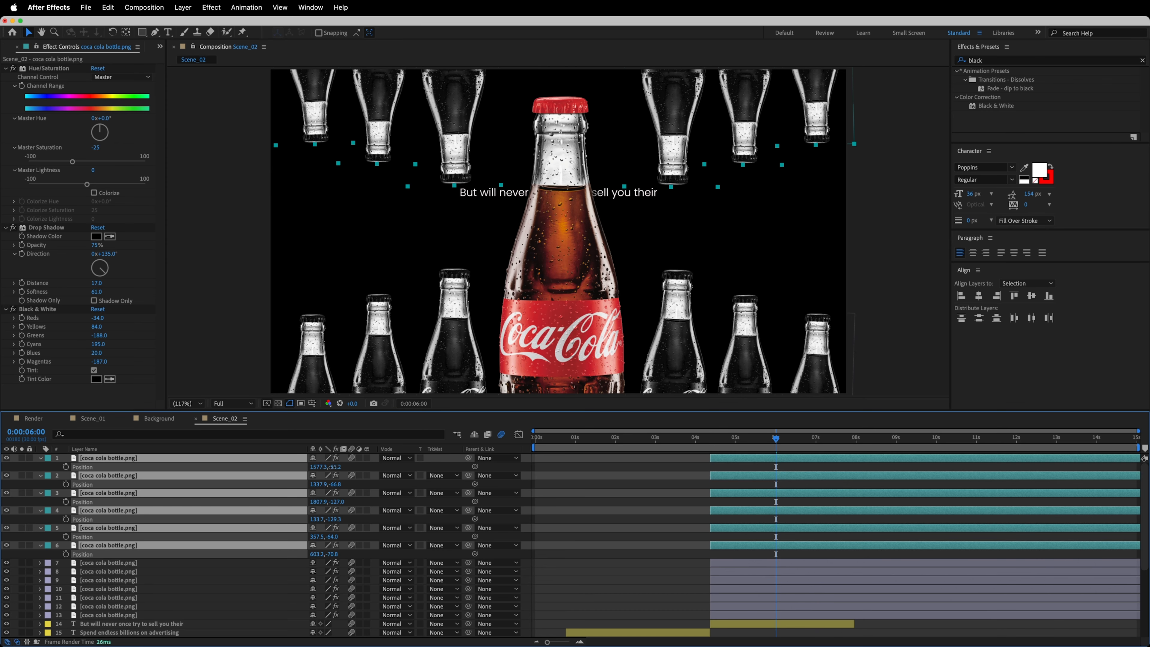
pyautogui.moveTo(318, 470); pyautogui.dragTo(314, 470)
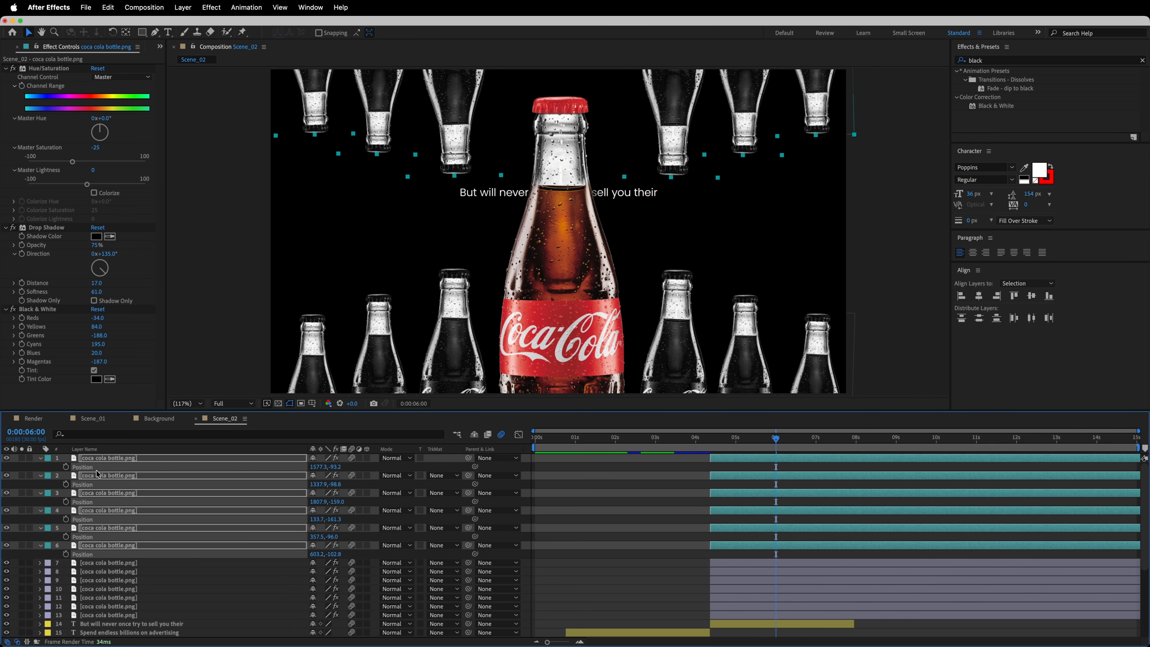
# Keyframe the six upside-down bottles' Position at 0:00:06:00, and at 0:00:04:11 move them above the frame, the first copy's Y at -736.2
pyautogui.click(65, 466)
pyautogui.moveTo(742, 442); pyautogui.dragTo(712, 445)
pyautogui.moveTo(336, 467); pyautogui.dragTo(29, 465)
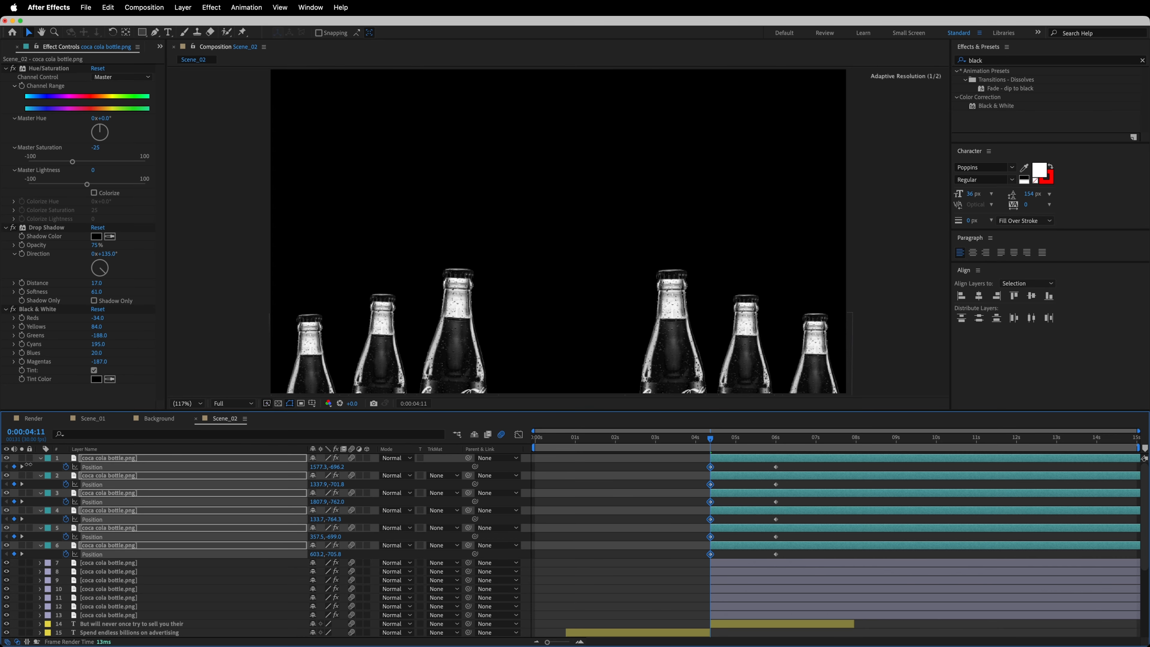
# Apply Easy Ease to the upside-down bottles' Position keyframes and reshape their graph curve for a long, soft slow-down at the end
pyautogui.moveTo(810, 465); pyautogui.dragTo(692, 560)
pyautogui.press('F9')
pyautogui.click(519, 435)
pyautogui.moveTo(798, 561); pyautogui.dragTo(721, 607)
pyautogui.click(519, 434)
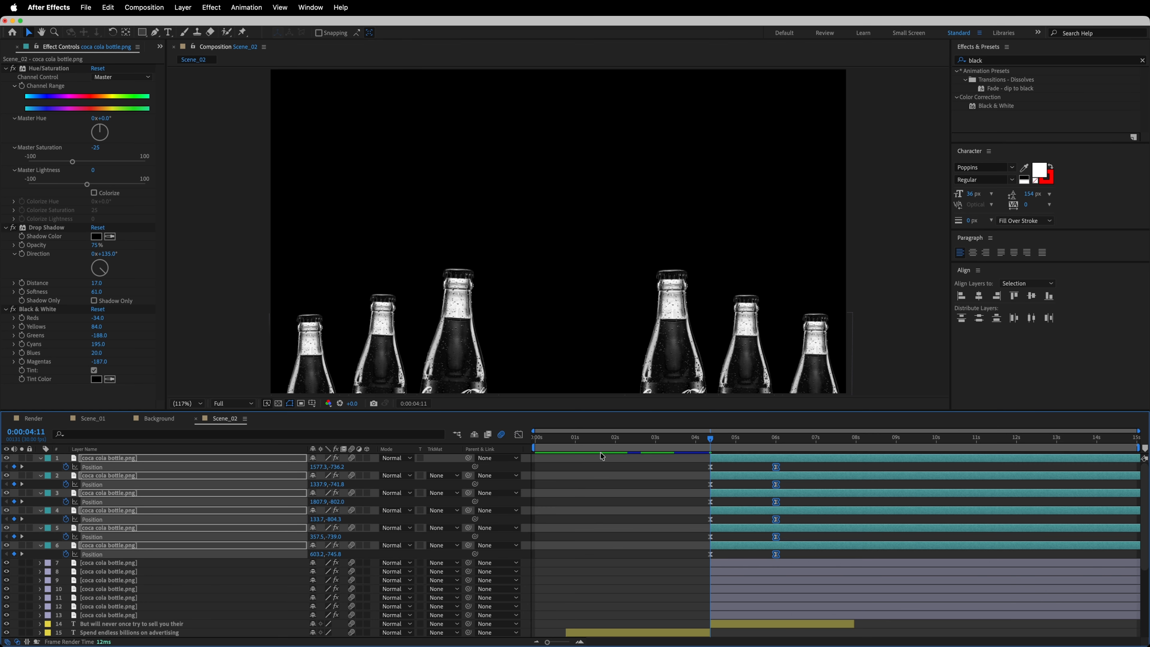
pyautogui.click(628, 502)
# At 0:00:06:00, lower the six upright black-and-white bottles together through Position, bringing the first copy's Y value to 1158.9
pyautogui.scroll(-3, 587, 509)
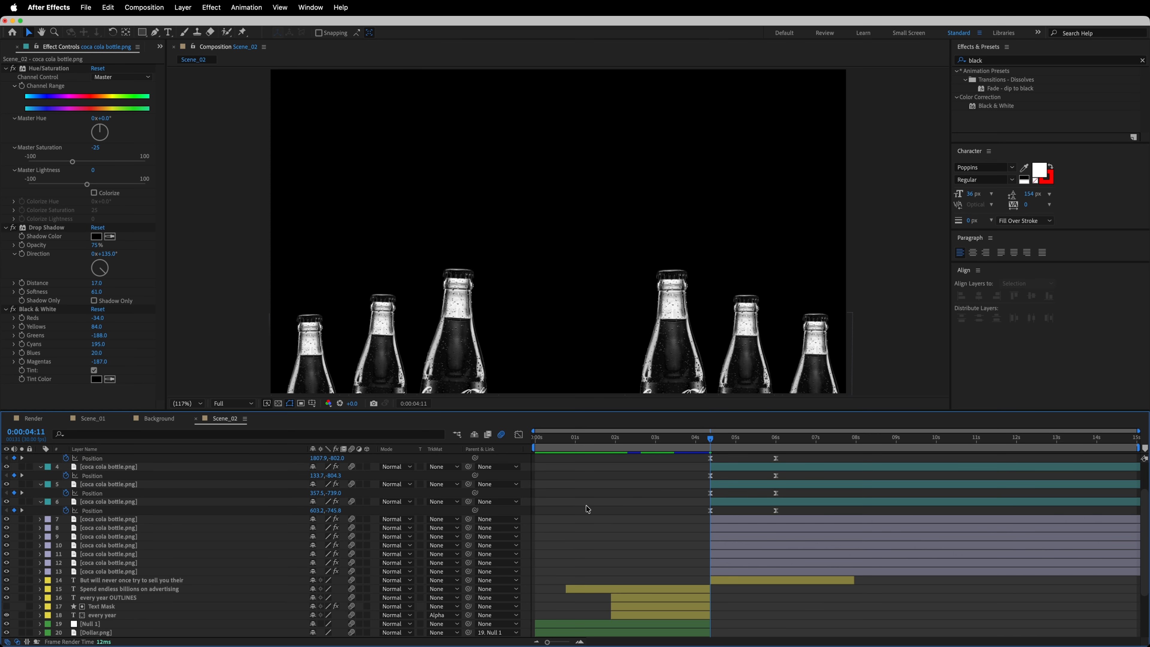
pyautogui.click(107, 520)
pyautogui.keyDown('shift'); pyautogui.click(124, 563); pyautogui.keyUp('shift')
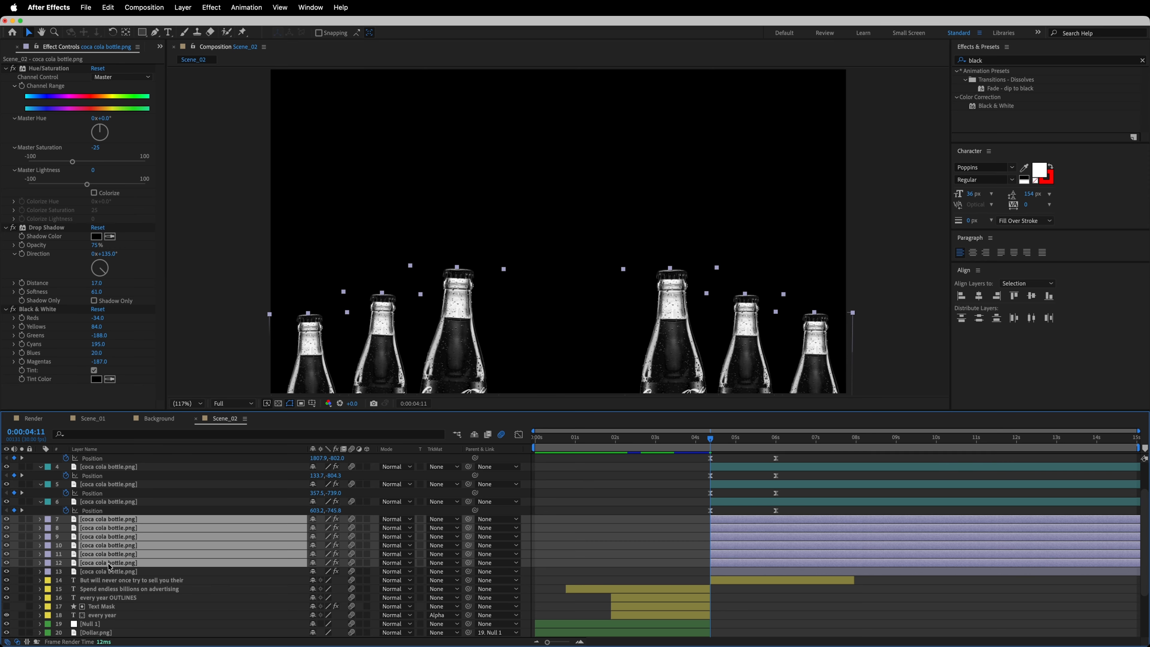
pyautogui.press('p')
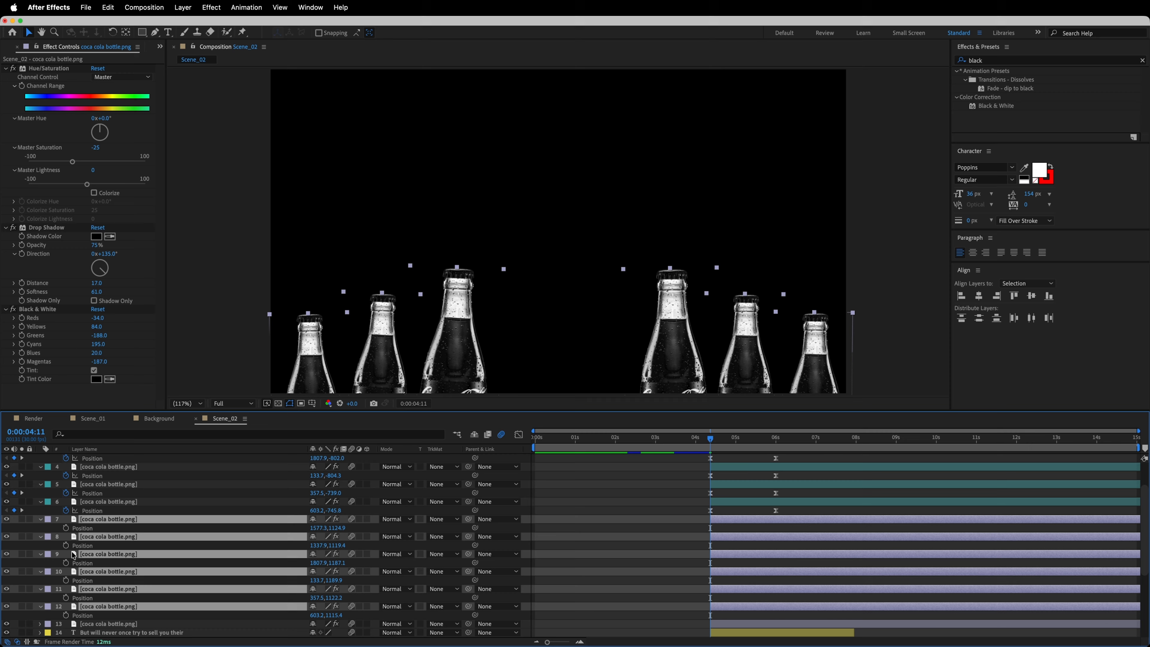
pyautogui.click(22, 510)
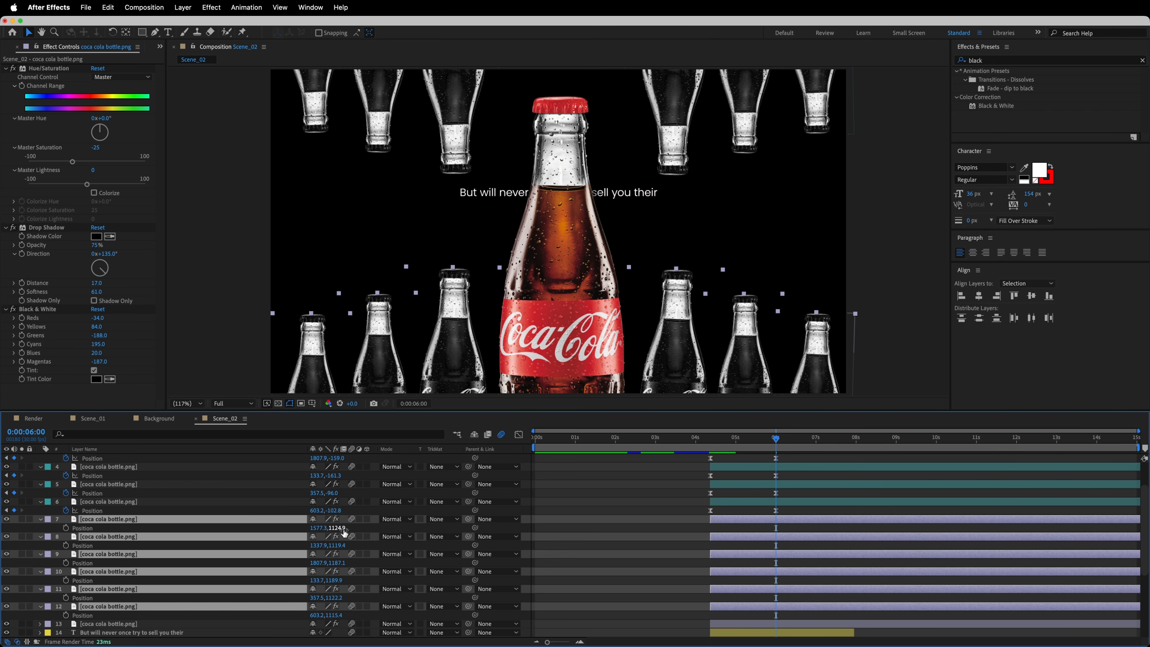
pyautogui.moveTo(342, 528); pyautogui.dragTo(360, 529)
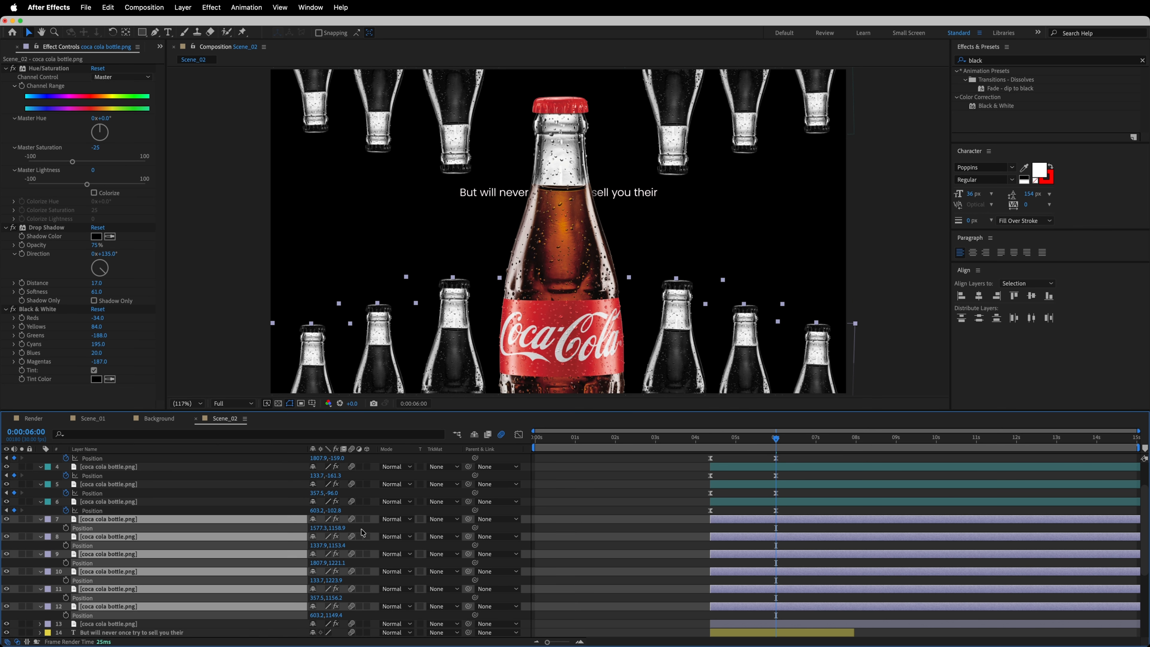
# Lower the inner, middle and outer pairs of upright bottles slightly further, keeping their caps stepping down away from the red bottle
pyautogui.click(231, 266)
pyautogui.click(443, 343)
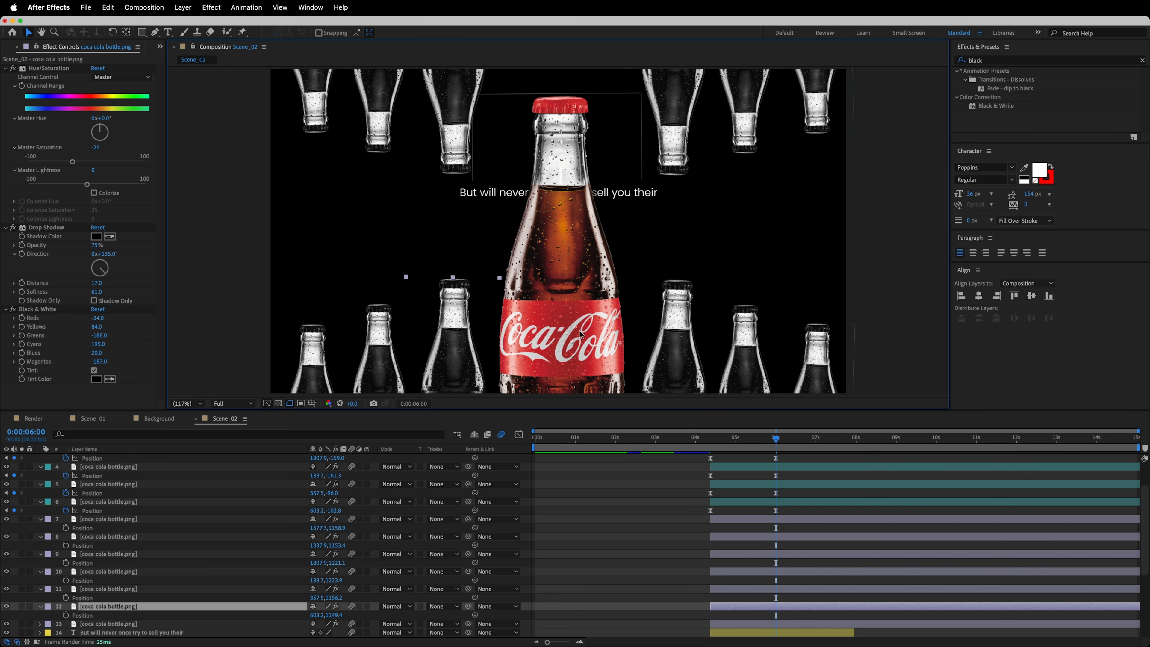
pyautogui.keyDown('shift'); pyautogui.click(679, 325); pyautogui.keyUp('shift')
pyautogui.moveTo(679, 325); pyautogui.dragTo(680, 333)
pyautogui.click(379, 345)
pyautogui.keyDown('shift'); pyautogui.click(747, 347); pyautogui.keyUp('shift')
pyautogui.moveTo(756, 349); pyautogui.dragTo(820, 369)
pyautogui.click(313, 349)
pyautogui.keyDown('shift'); pyautogui.click(813, 366); pyautogui.keyUp('shift')
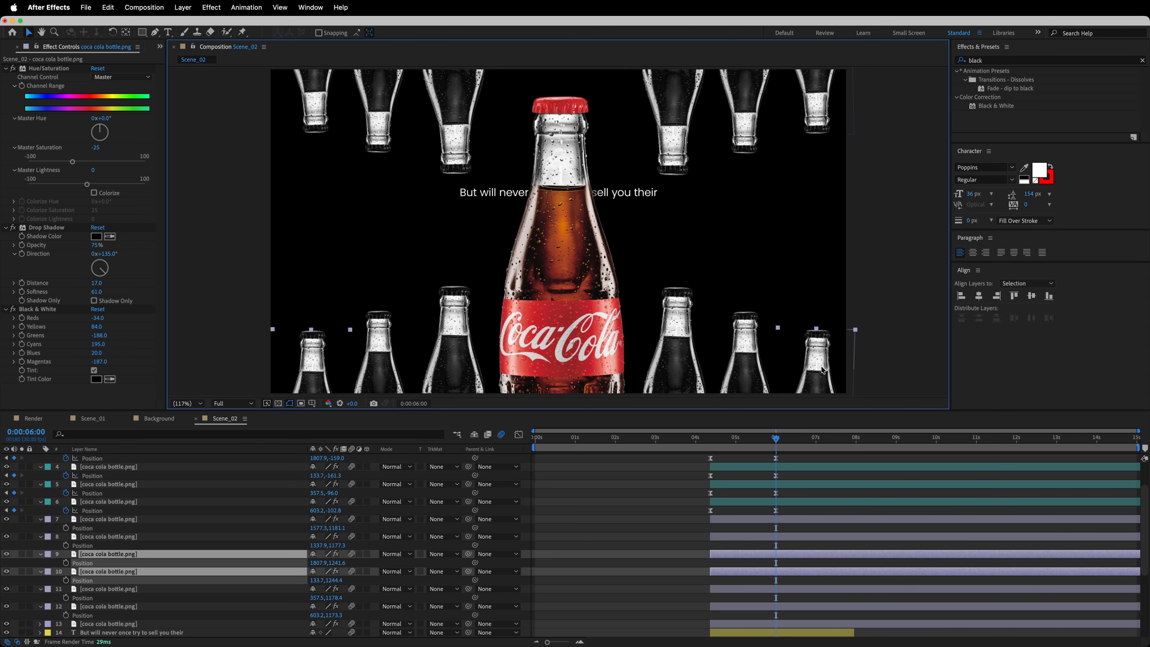
# Shift the three upright bottles left of the red bottle about 10 px further left together
pyautogui.click(268, 320)
pyautogui.moveTo(269, 320); pyautogui.dragTo(454, 361)
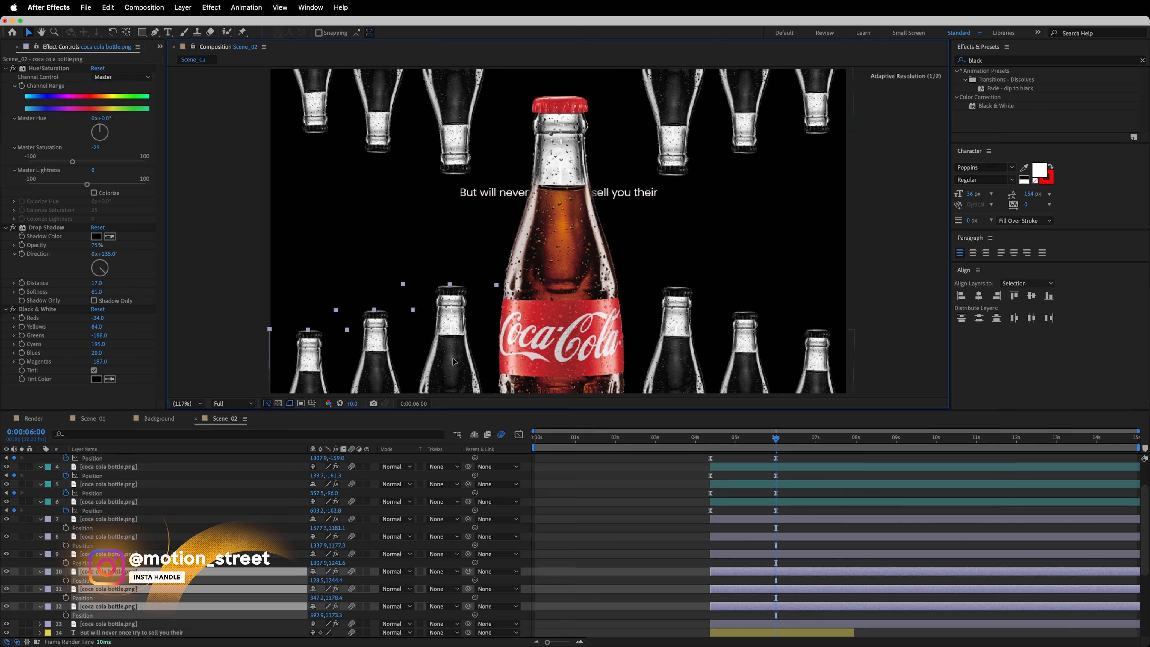
pyautogui.click(901, 306)
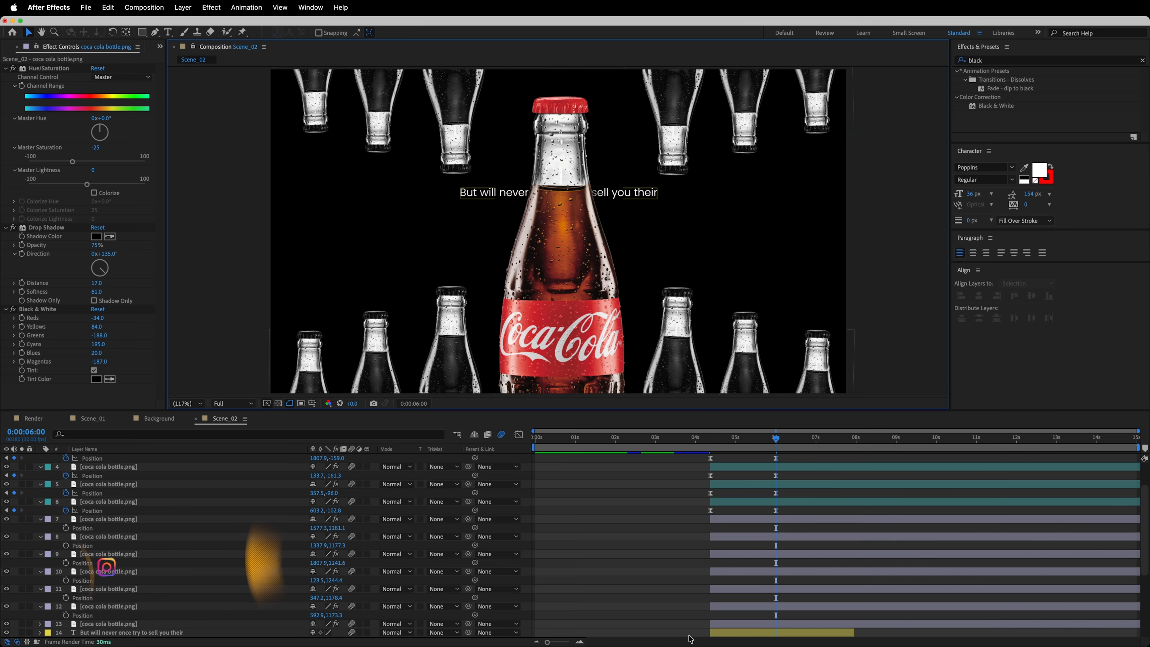
# Keyframe the six upright bottles' Position at 0:00:06:00, and at 0:00:04:11 move them below the frame, the first copy's Y at 1809.1
pyautogui.click(141, 612)
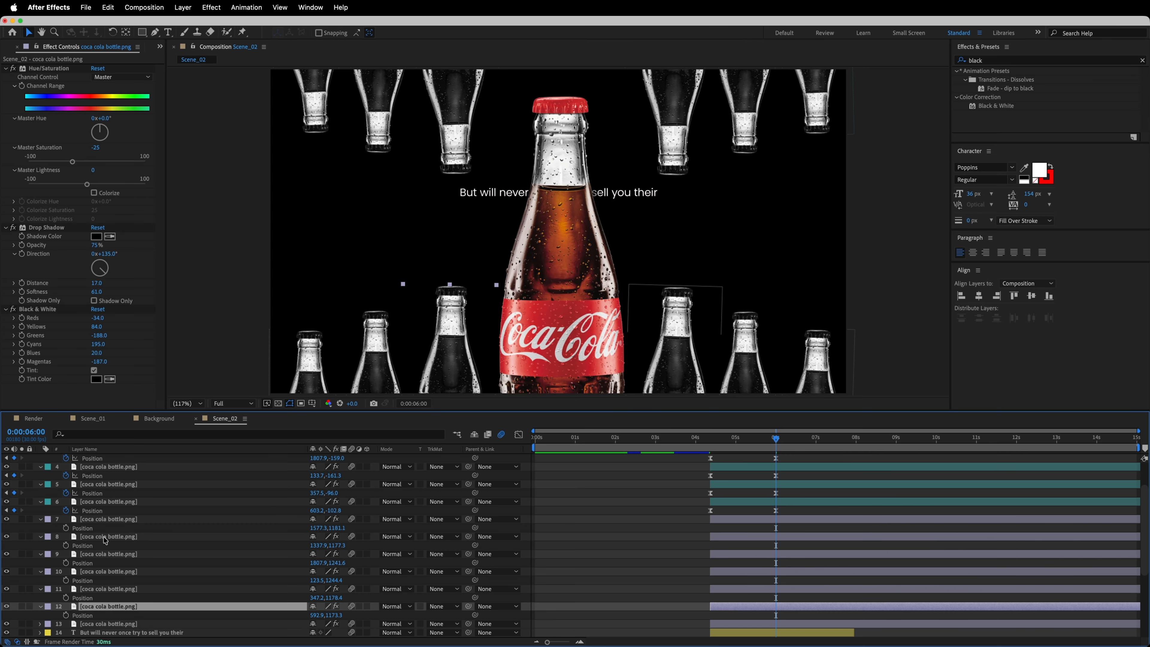
pyautogui.keyDown('shift'); pyautogui.click(104, 526); pyautogui.keyUp('shift')
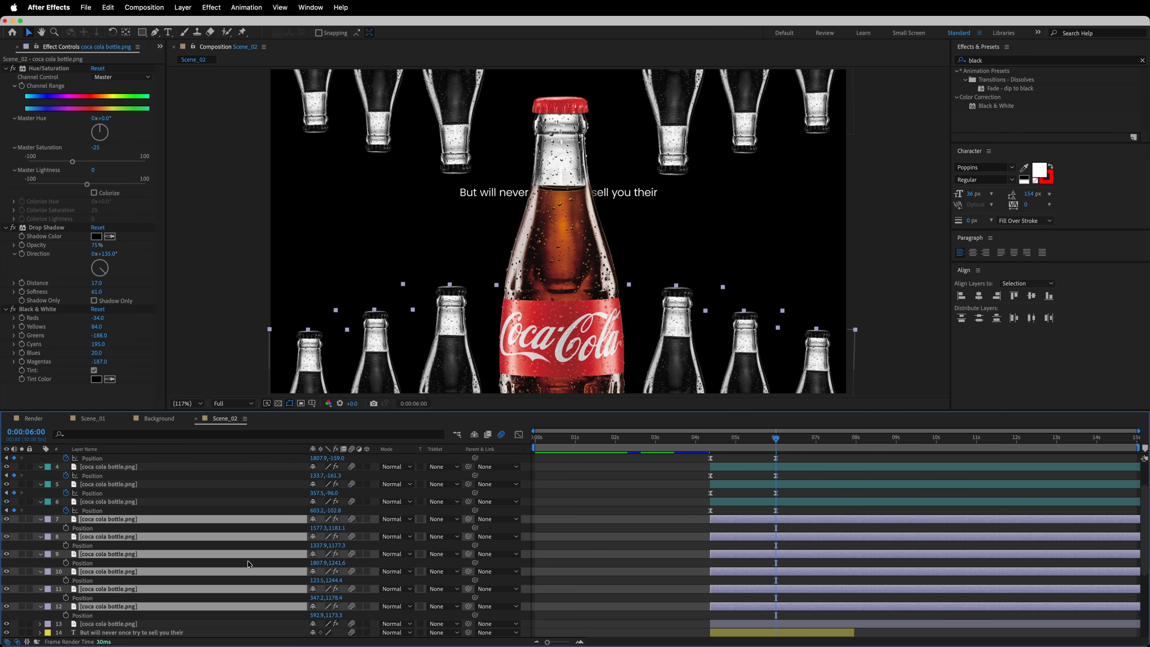
pyautogui.hotkey('alt', 'shift', 'p')
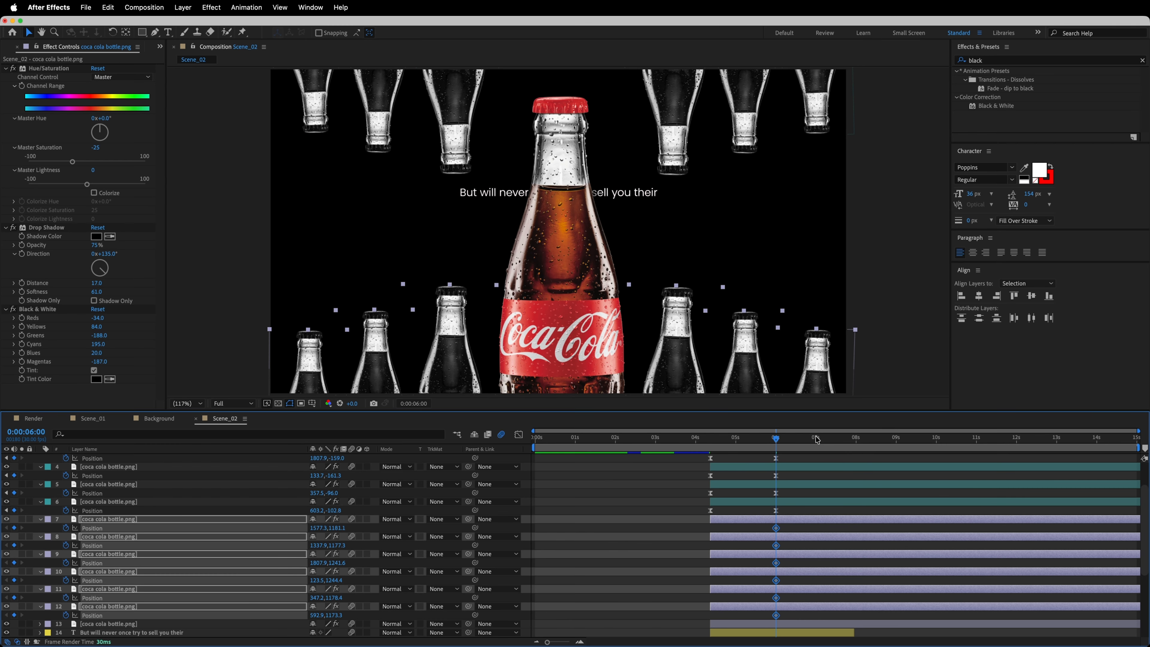
pyautogui.click(6, 492)
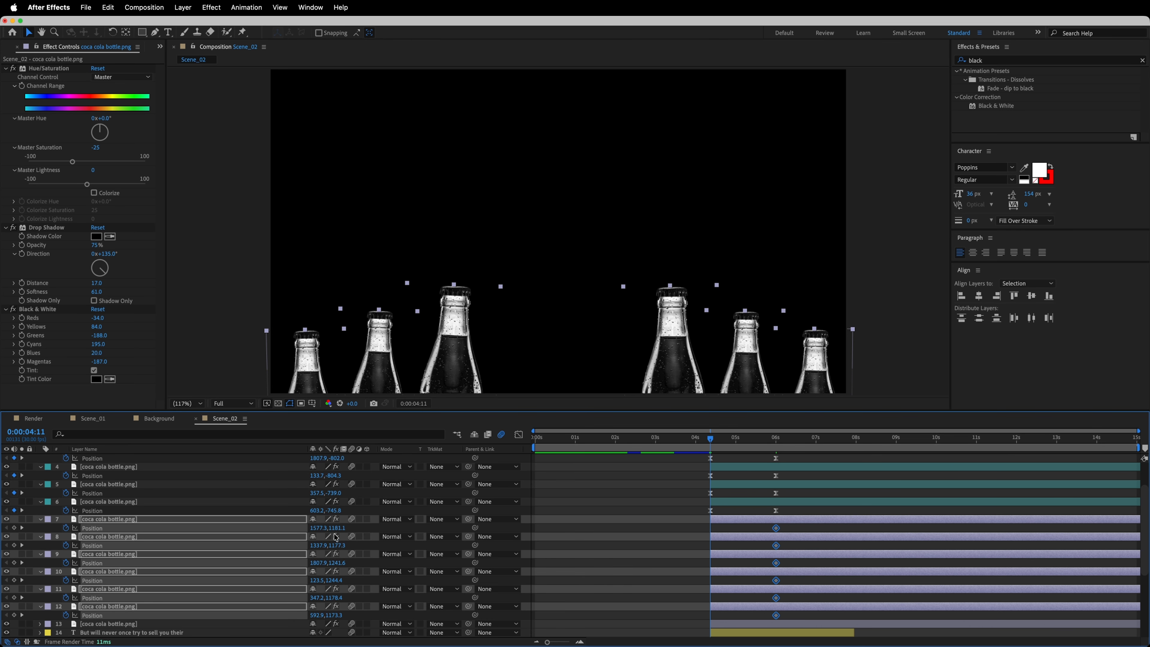
pyautogui.moveTo(335, 528); pyautogui.dragTo(647, 538)
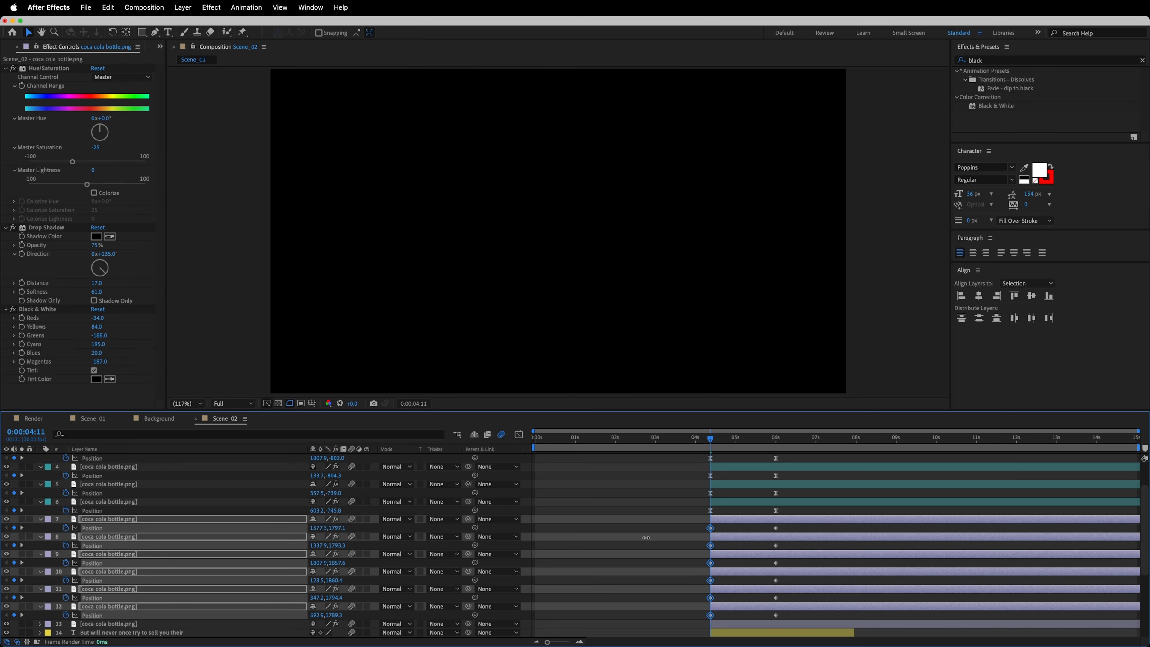
# Apply Easy Ease to the upright bottles' Position keyframes and reshape their graph curve for a long, soft slow-down at the end
pyautogui.moveTo(796, 527); pyautogui.dragTo(700, 621)
pyautogui.press('F9')
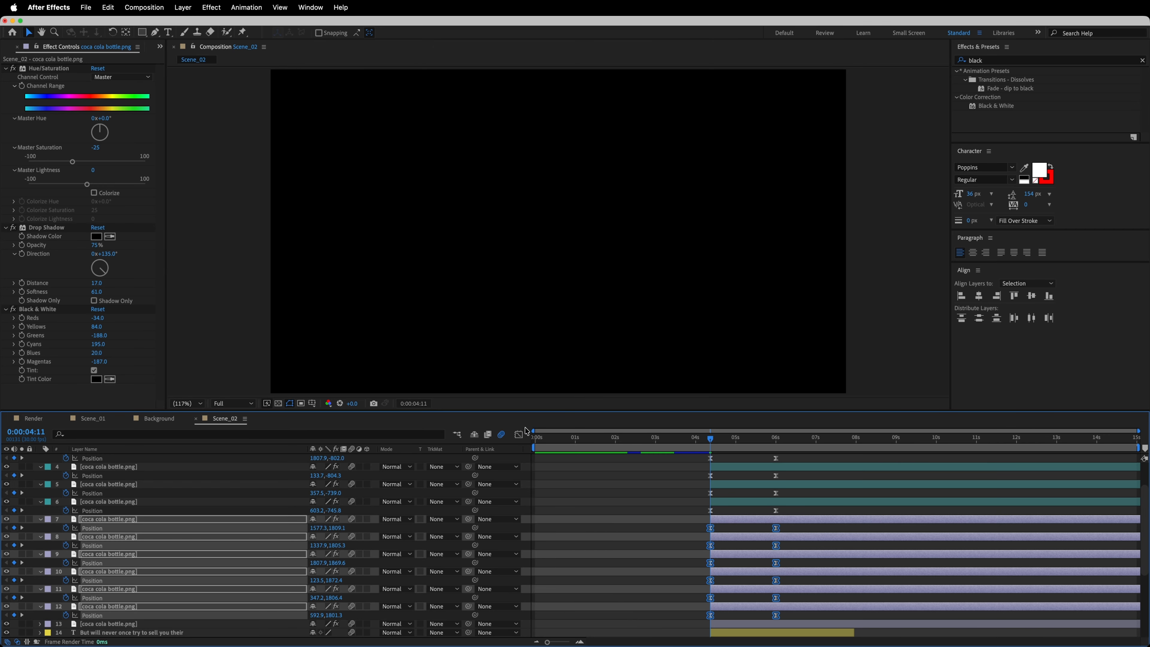
pyautogui.click(519, 434)
pyautogui.moveTo(828, 594); pyautogui.dragTo(744, 607)
pyautogui.click(518, 434)
# Collapse the displayed properties of every layer in Scene_02 and scrub through the bottles' slide-in
pyautogui.press('F2')
pyautogui.press('super+a')
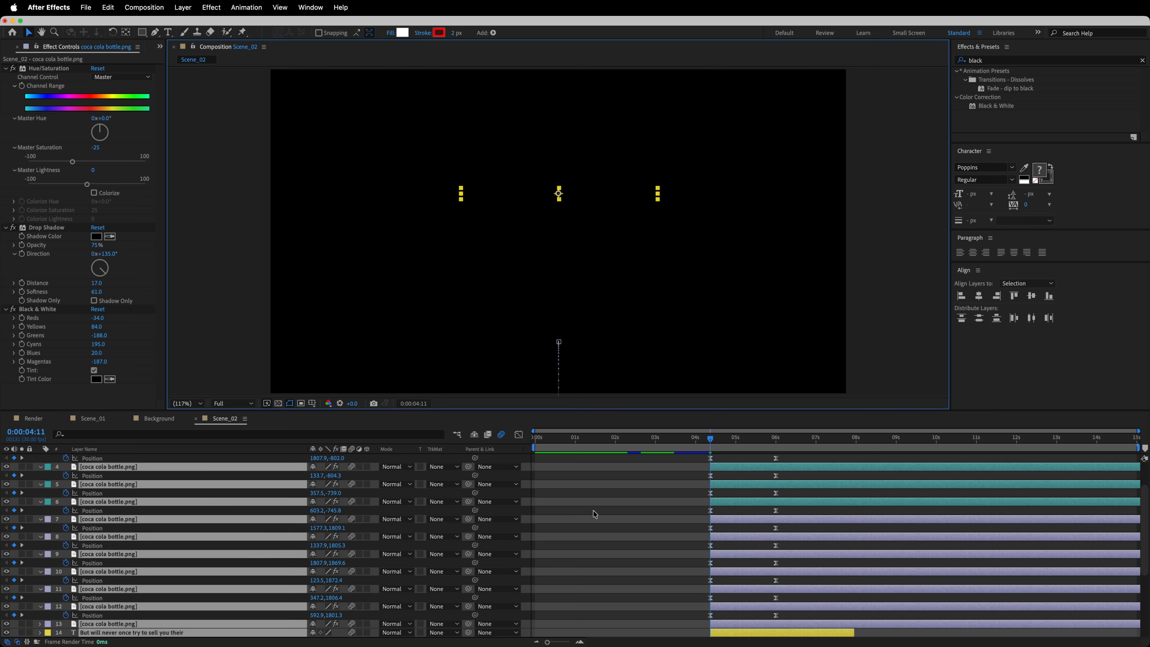
pyautogui.press('u')
pyautogui.press('F2')
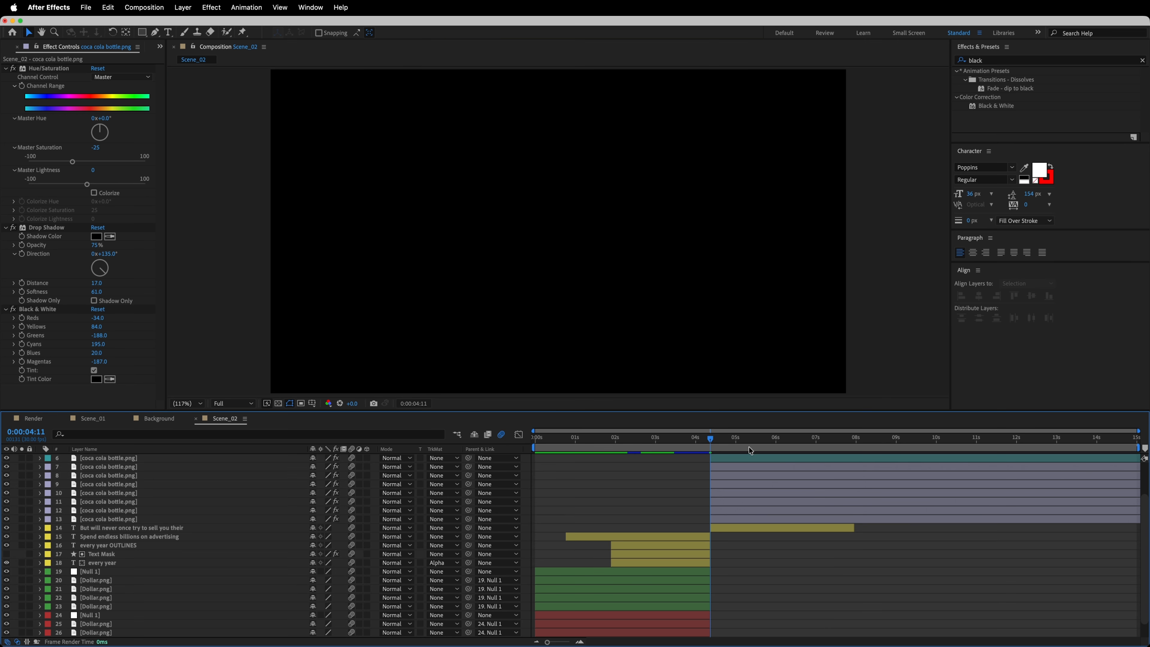
pyautogui.moveTo(713, 440); pyautogui.dragTo(720, 315)
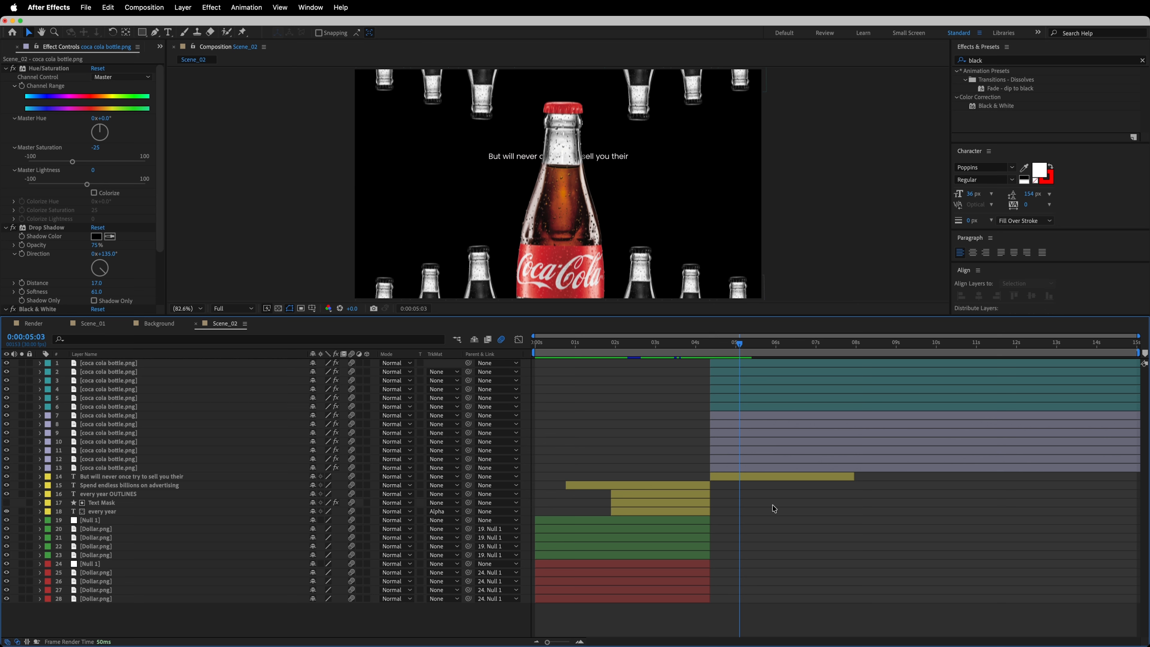
# Stagger the start times of the thirteen bottle layers by irregular offsets of a few frames after 0:00:04:11
pyautogui.click(582, 642)
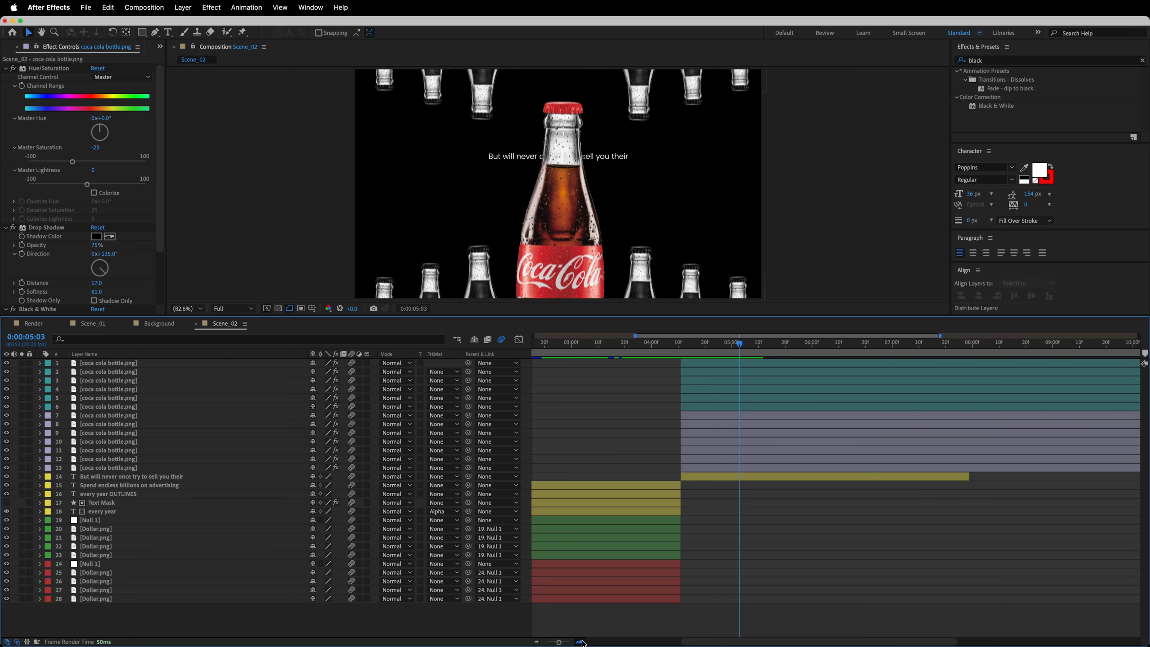
pyautogui.click(582, 642)
pyautogui.moveTo(743, 642); pyautogui.dragTo(723, 632)
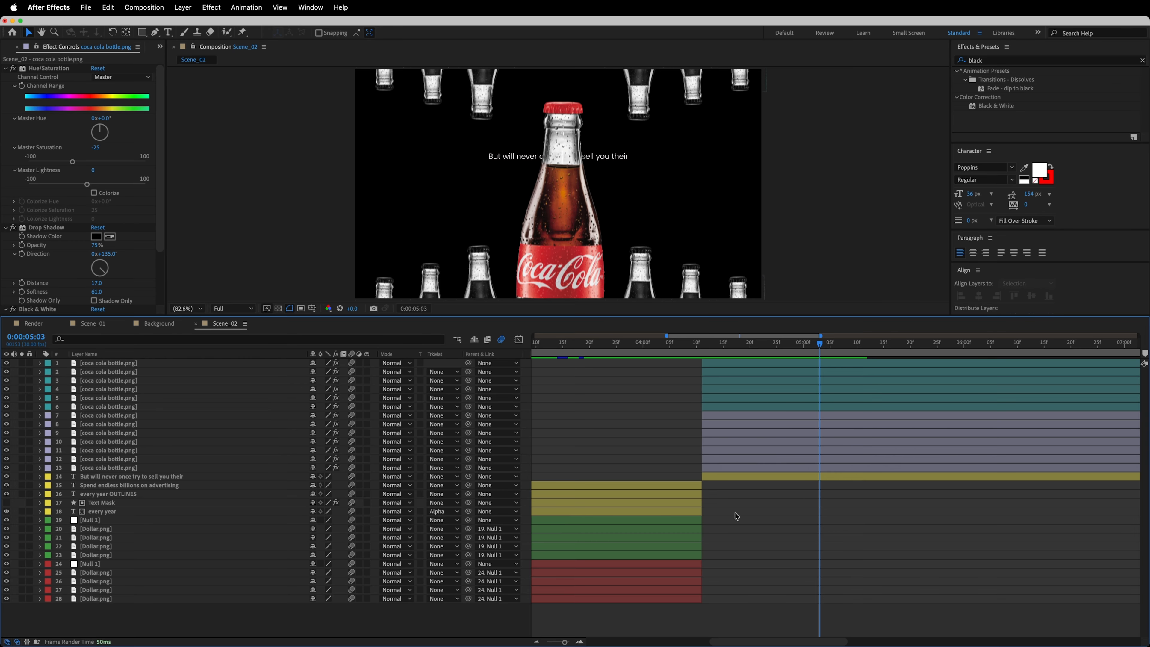
pyautogui.moveTo(718, 365); pyautogui.dragTo(806, 395)
pyautogui.moveTo(738, 405); pyautogui.dragTo(779, 466)
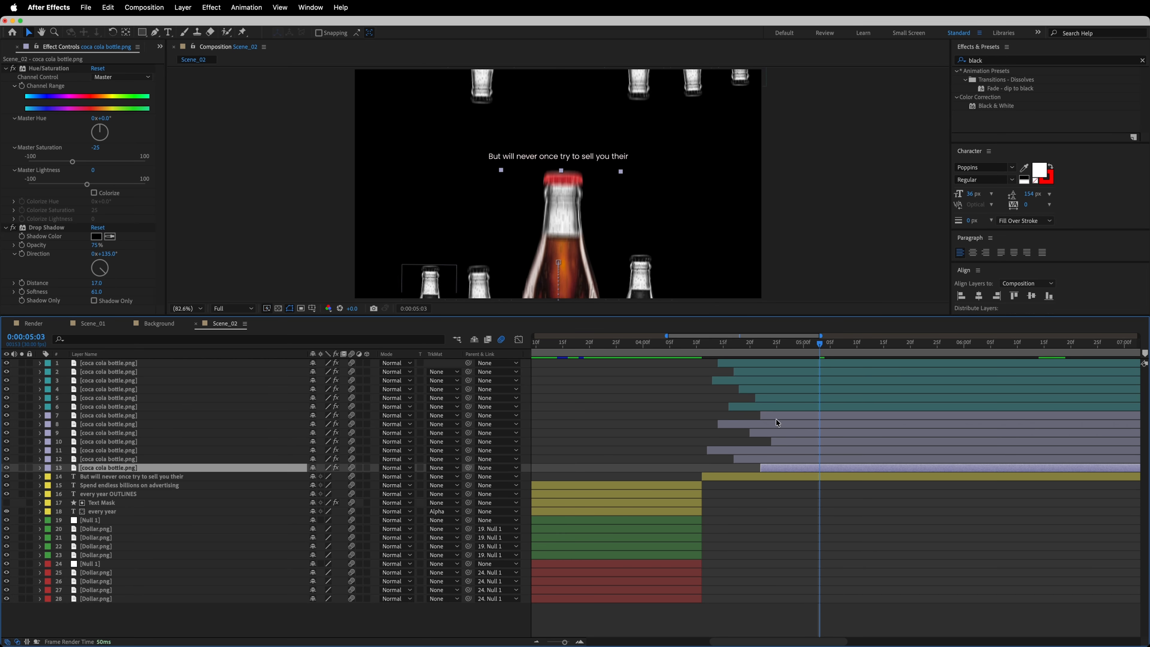
# Play Scene_02 from the start to check the timing of the staggered bottle entrance
pyautogui.moveTo(760, 345); pyautogui.dragTo(596, 365)
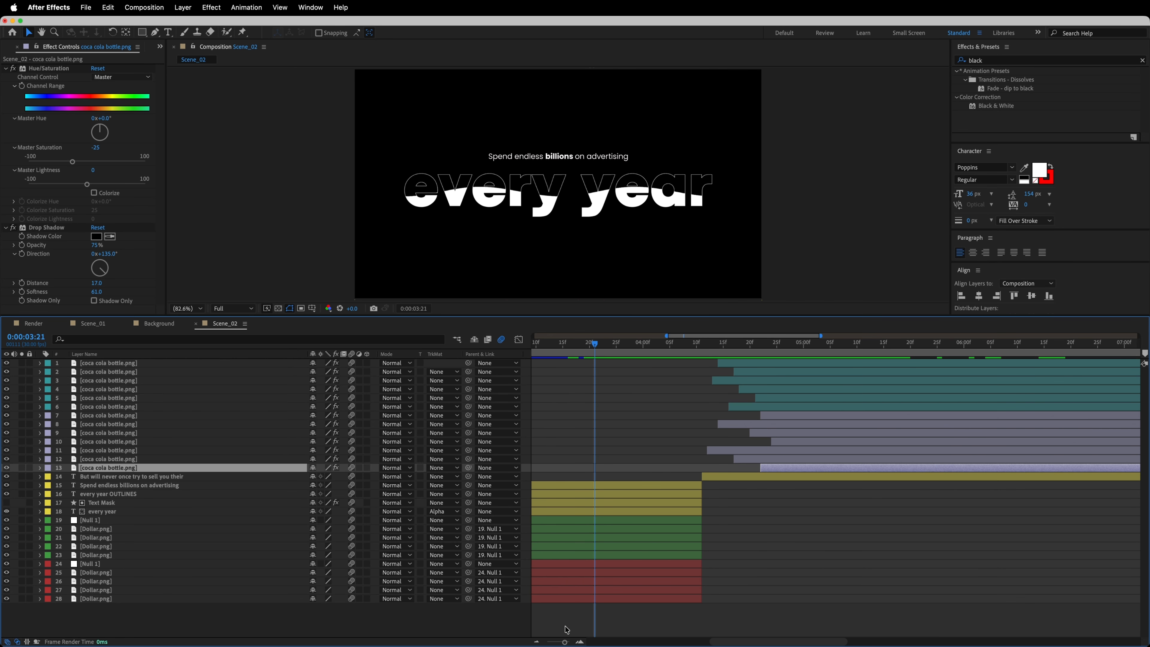
pyautogui.moveTo(564, 641); pyautogui.dragTo(548, 642)
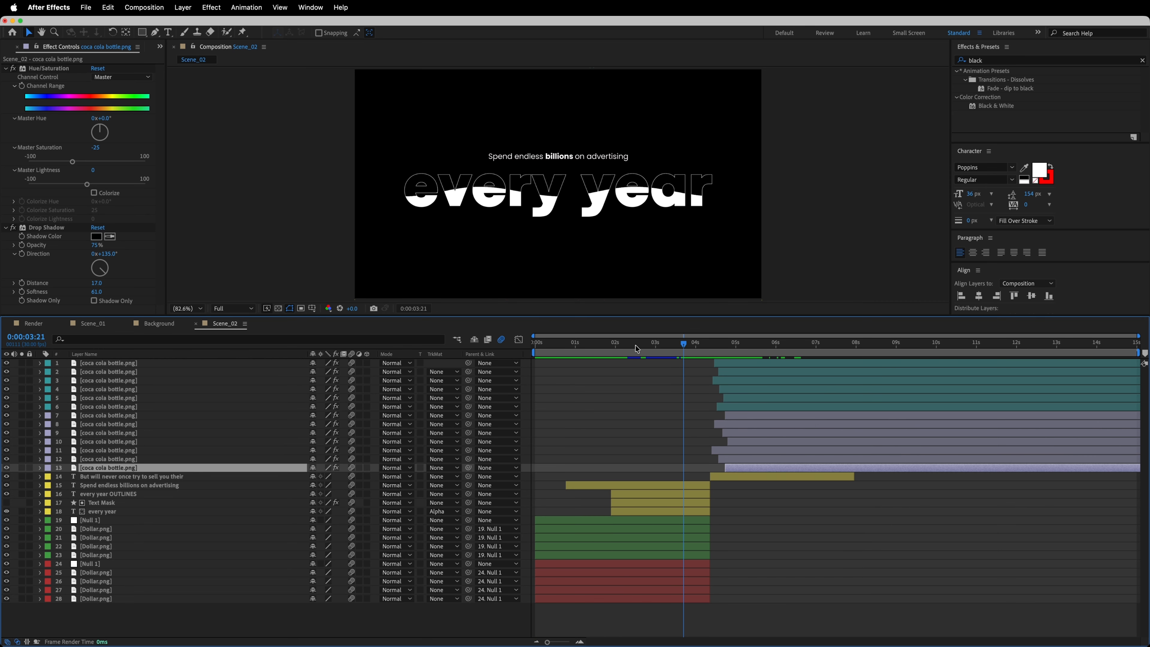
pyautogui.press('Home')
pyautogui.click(643, 429)
pyautogui.press('space')
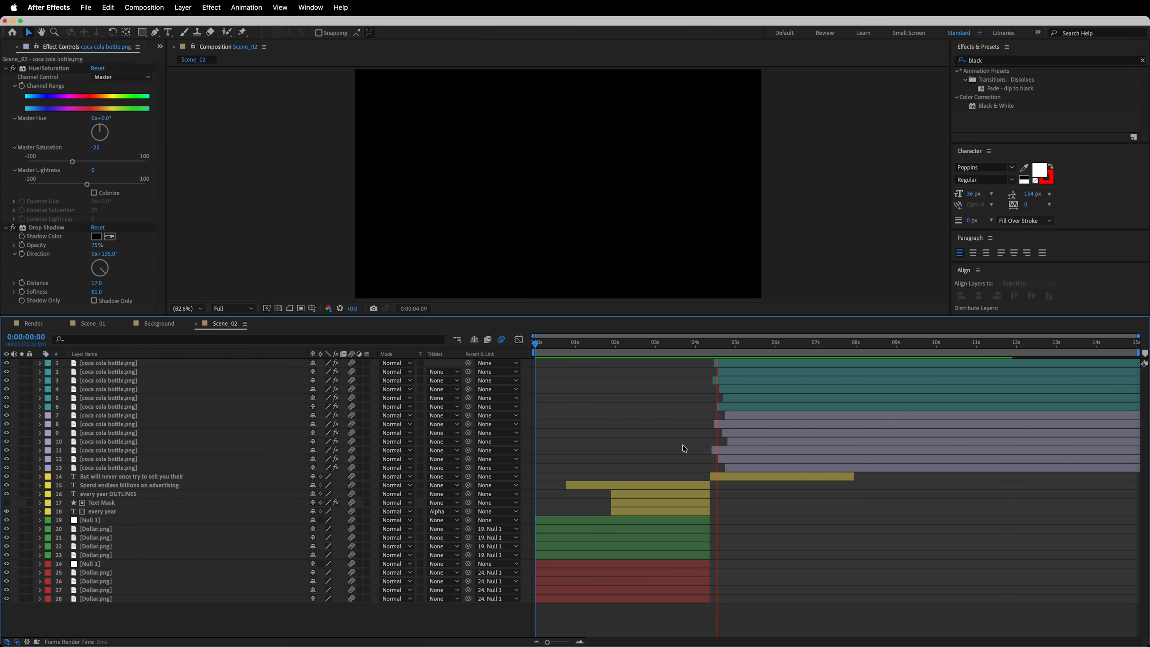
pyautogui.press('space')
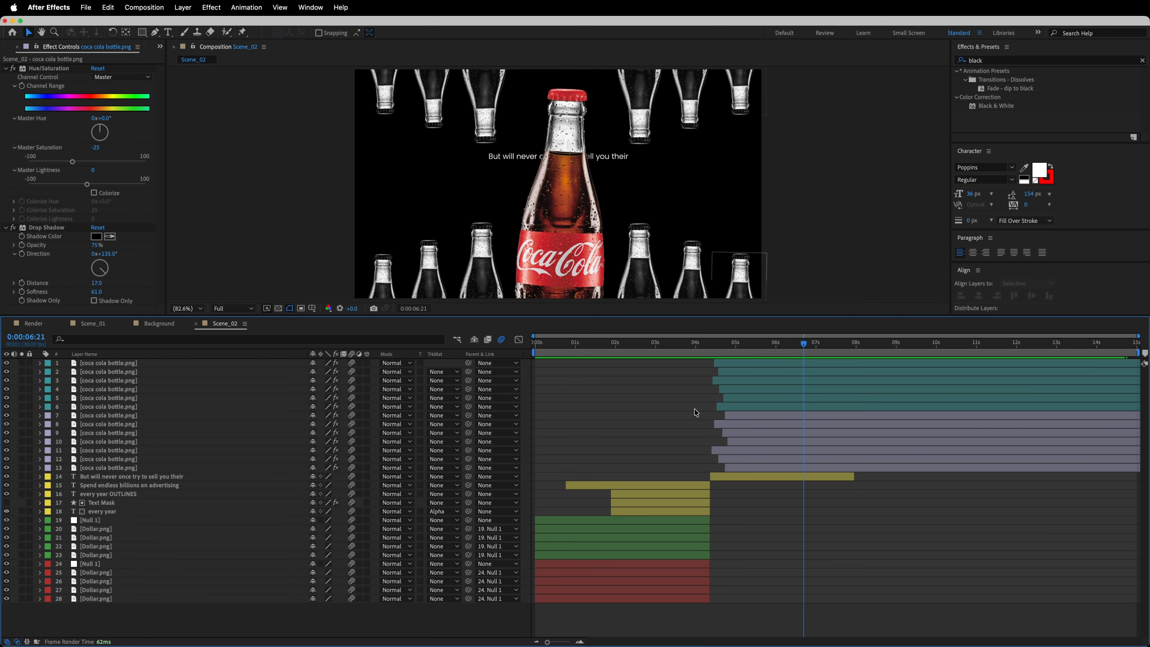
pyautogui.press('Home')
pyautogui.press('space')
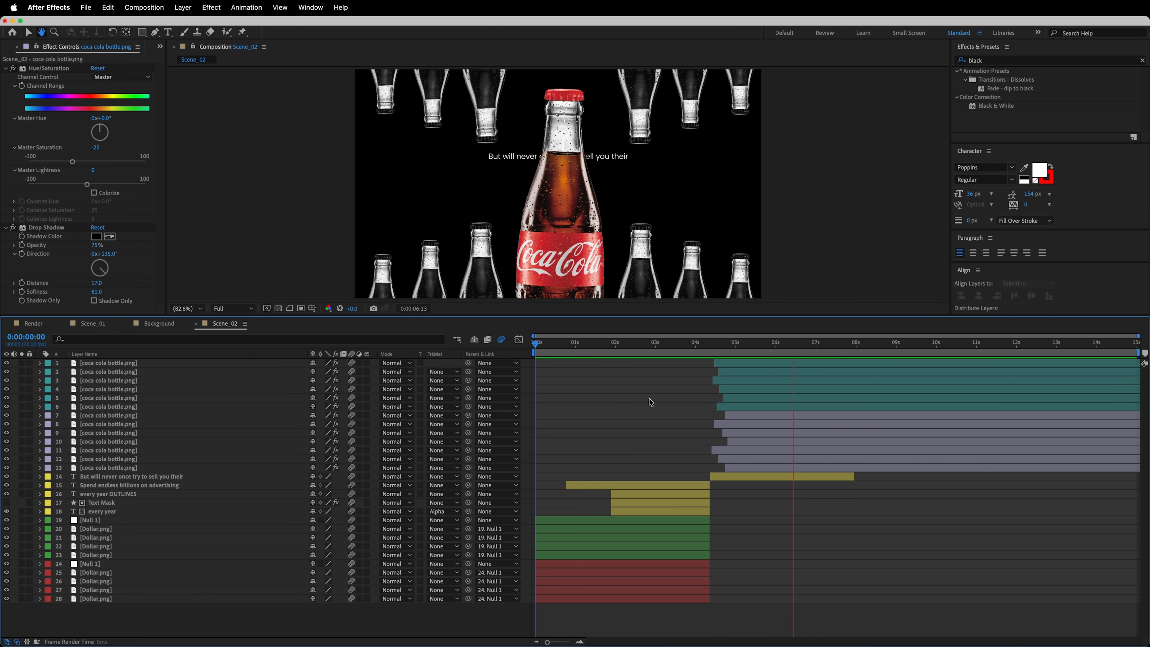
pyautogui.press('space')
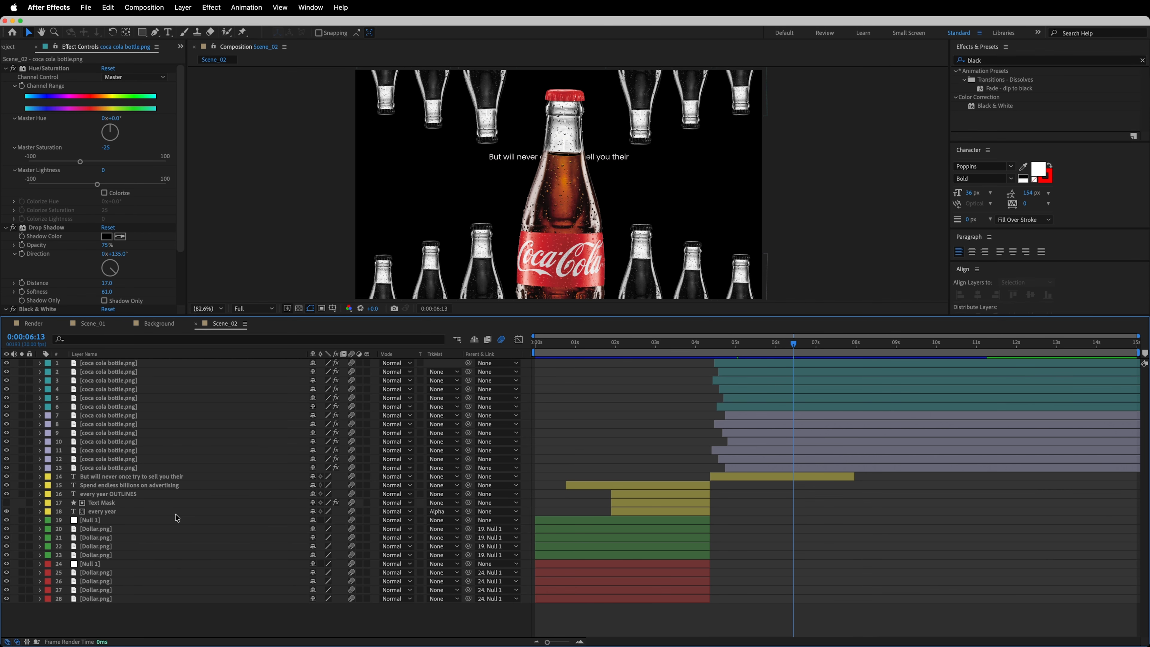
pyautogui.moveTo(162, 607); pyautogui.dragTo(136, 354)
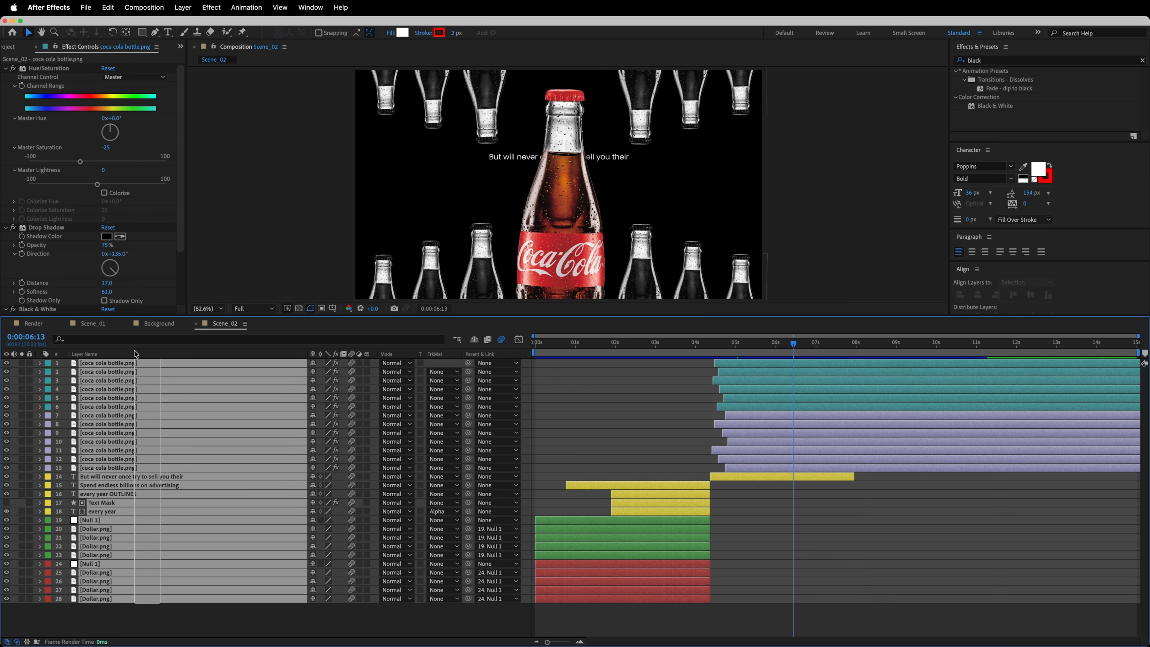
pyautogui.click(175, 618)
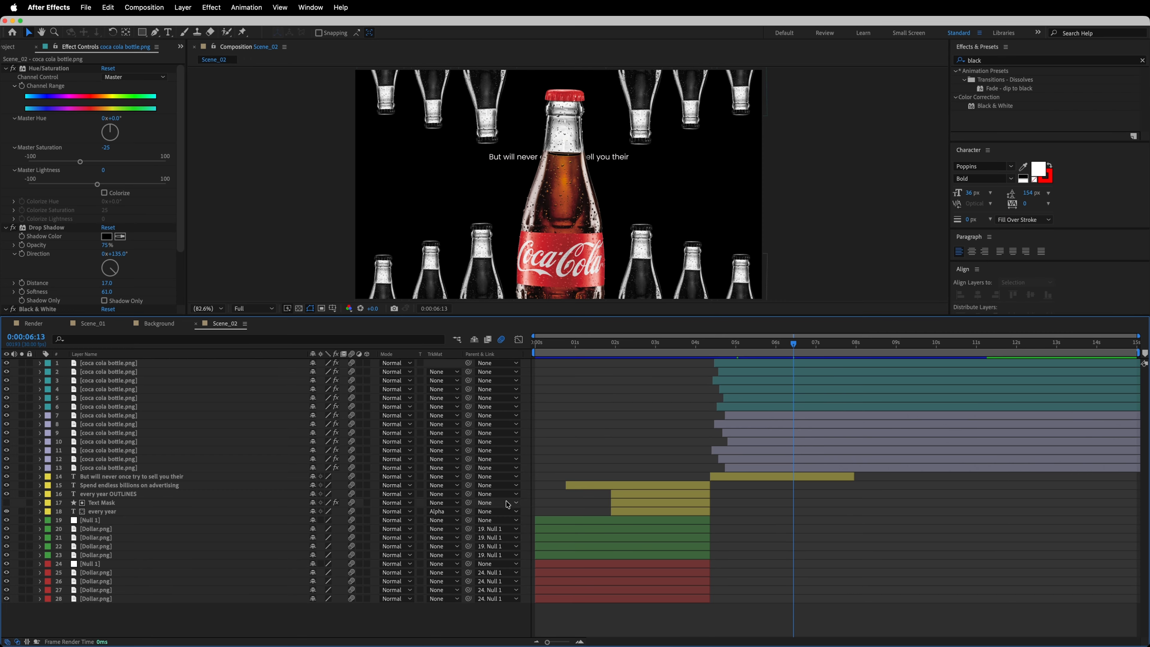
# Duplicate the three "every year" text layers below the "But will never once try to sell you their" layer, aligning the copies' ends with it
pyautogui.click(133, 487)
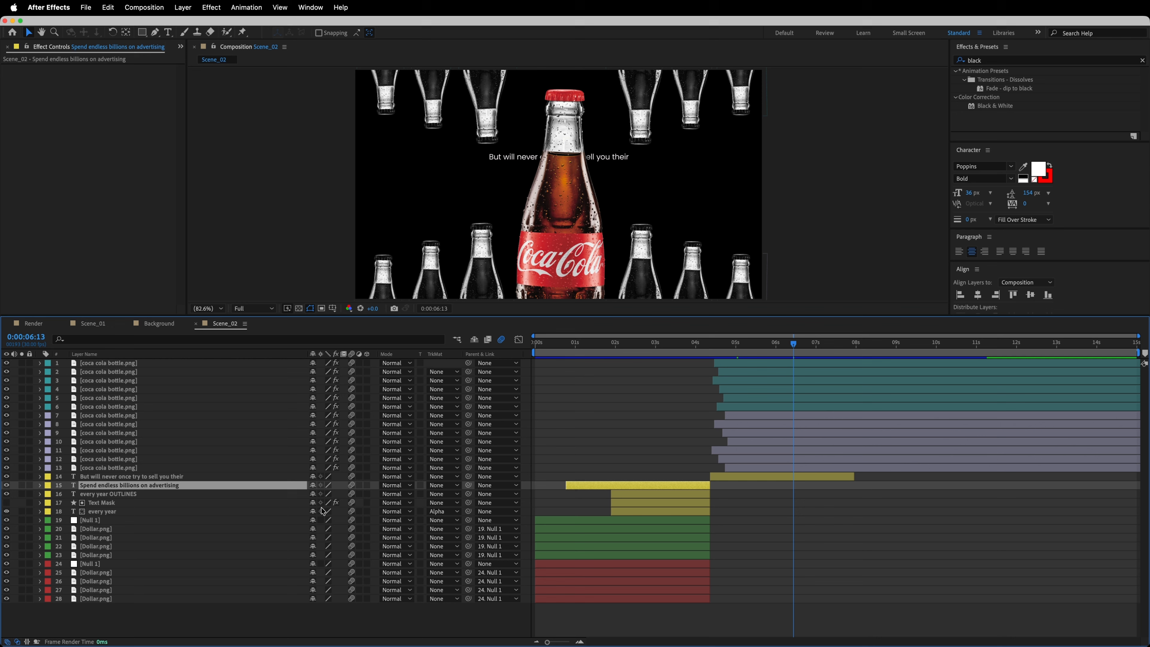
pyautogui.click(138, 497)
pyautogui.keyDown('shift'); pyautogui.click(129, 512); pyautogui.keyUp('shift')
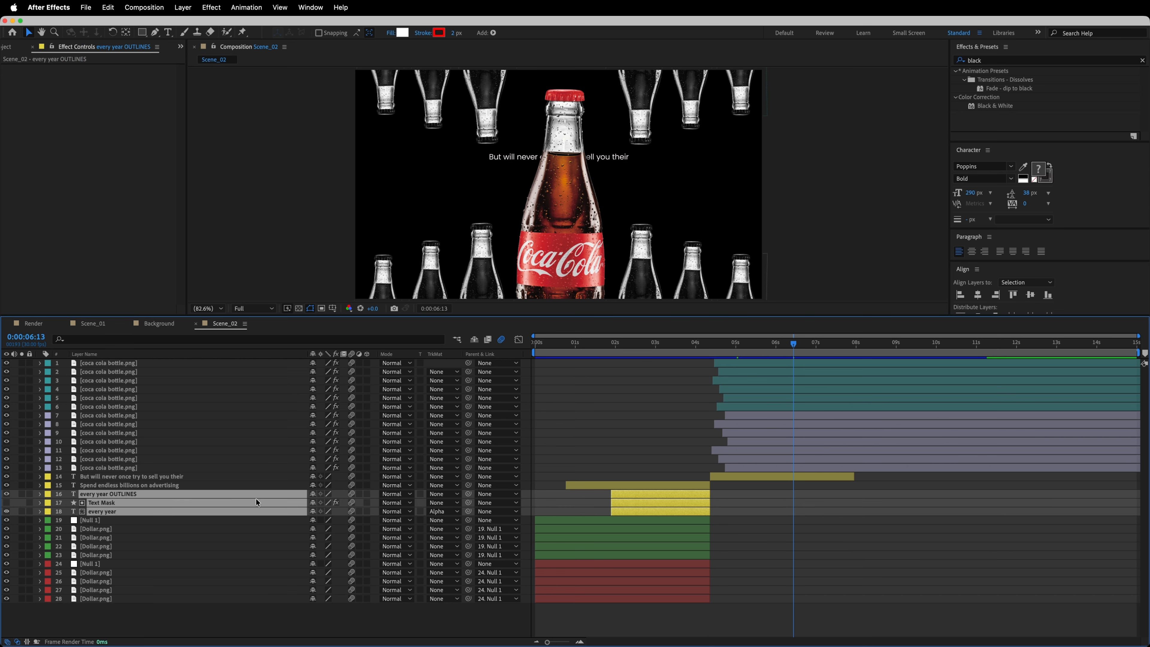
pyautogui.moveTo(167, 491); pyautogui.dragTo(167, 479)
pyautogui.moveTo(618, 485); pyautogui.dragTo(765, 489)
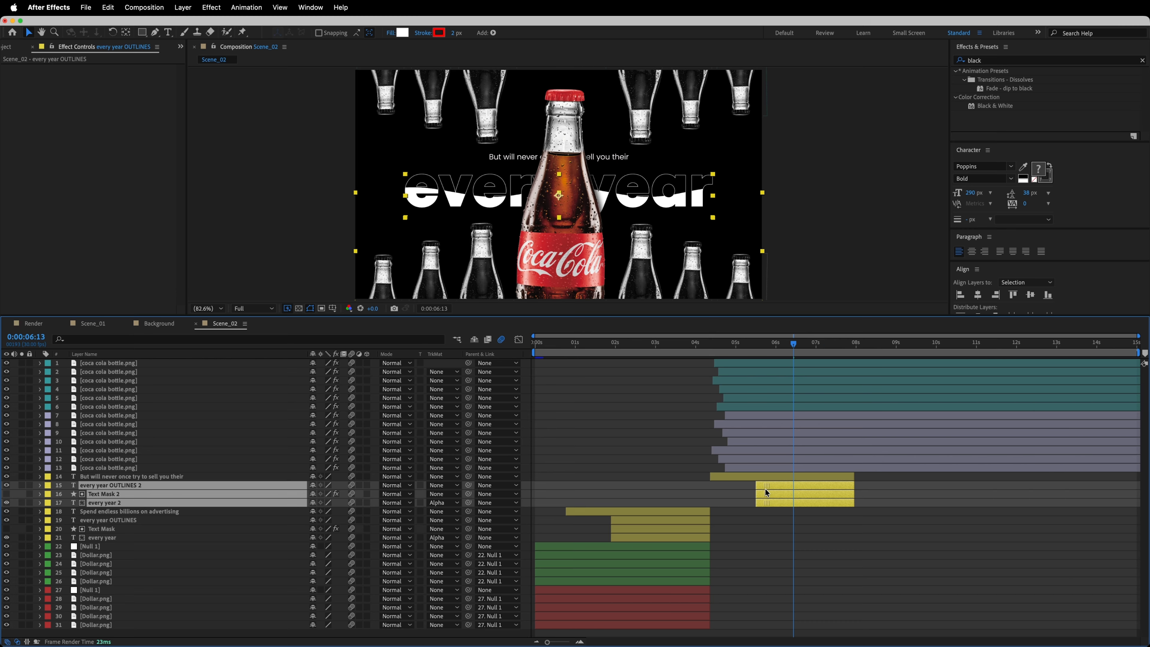
# Replace the text of the duplicated "every year" outline and fill layers with "PRODUCTS"
pyautogui.click(831, 565)
pyautogui.doubleClick(808, 487)
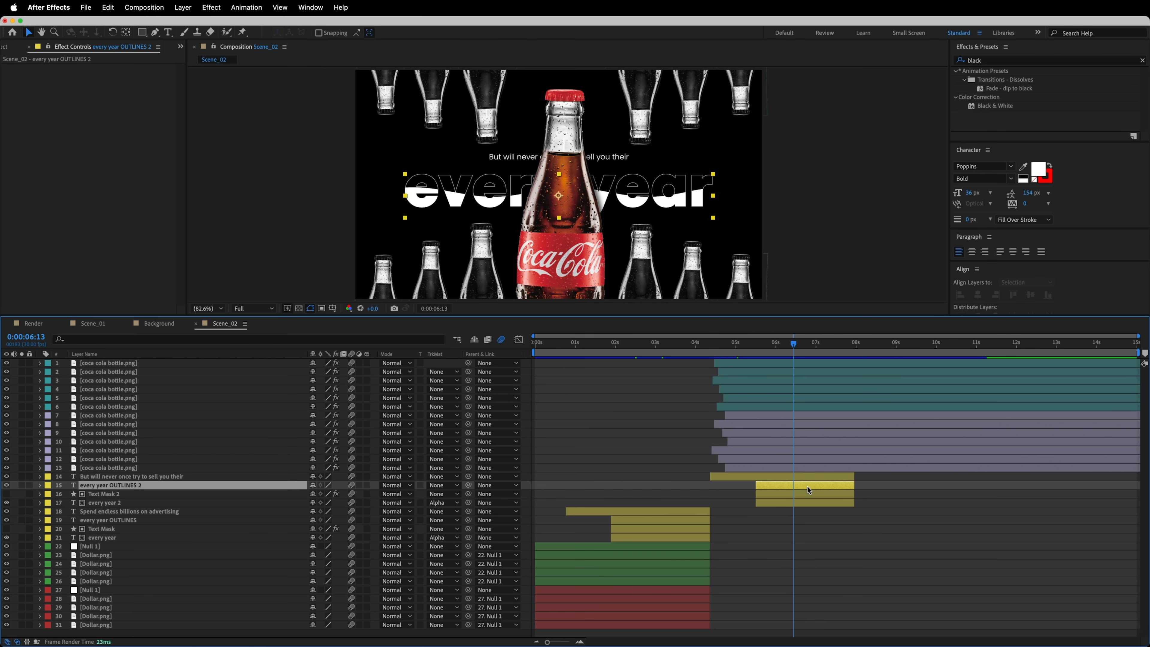
pyautogui.write('p')
pyautogui.write('RODUCTS')
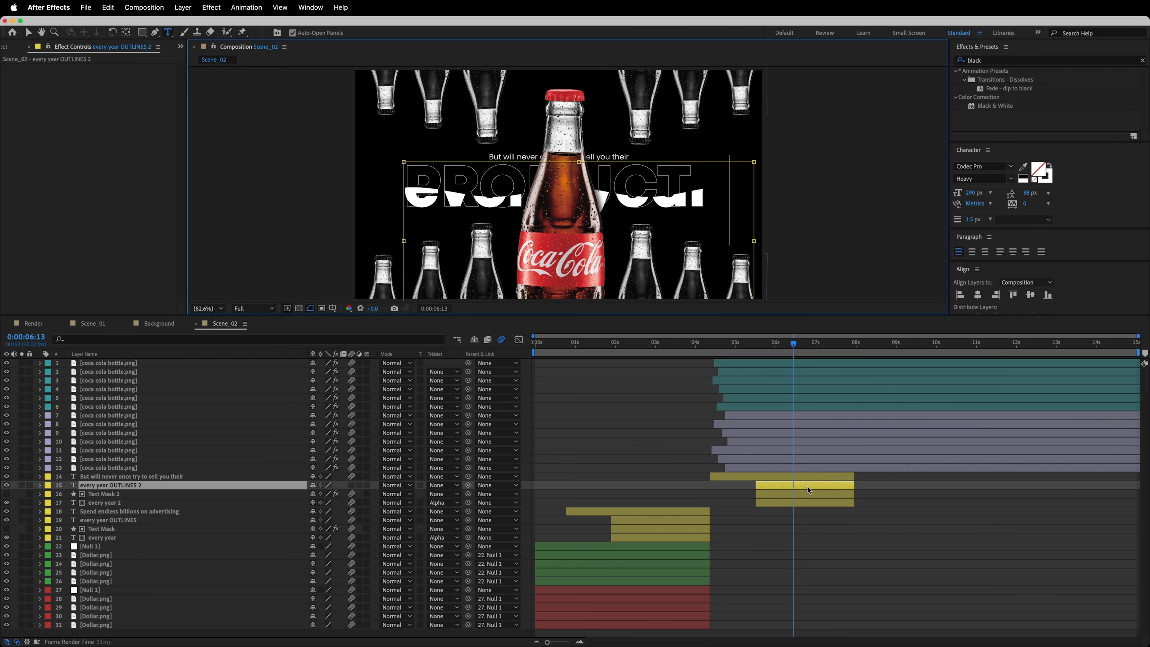
pyautogui.doubleClick(803, 503)
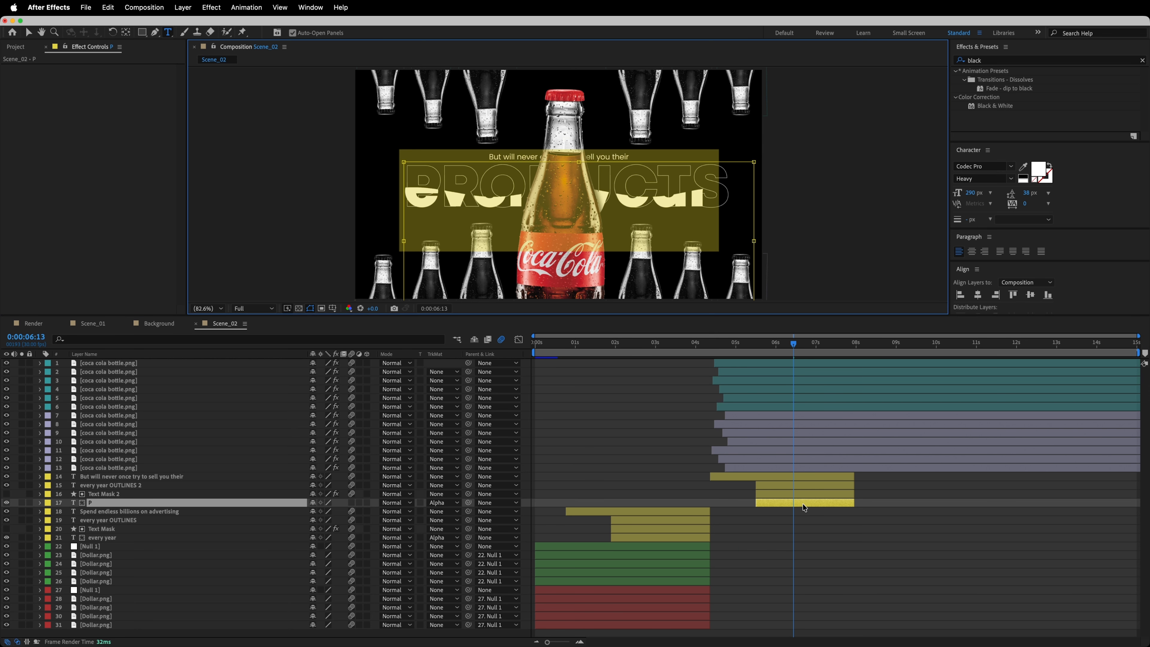
pyautogui.write('PRODUCTS')
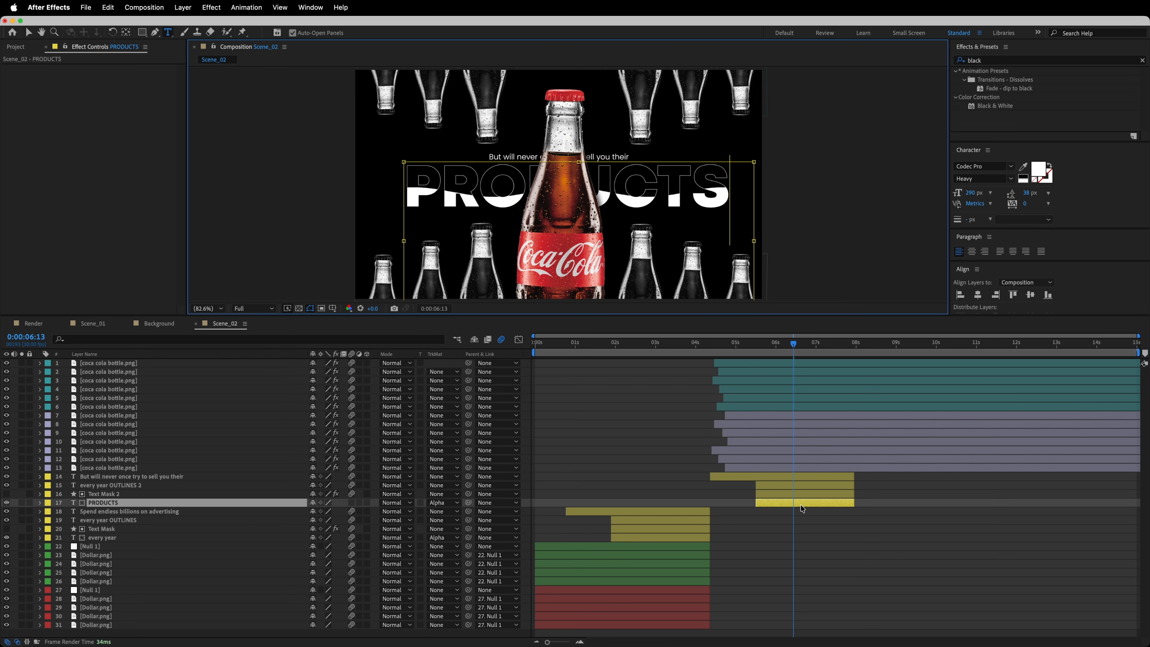
# Set the vertical scale of Text Mask 2 to 54.2% at its 0:00:06:00 keyframe, raising the wave's fill level in "PRODUCTS"
pyautogui.click(123, 497)
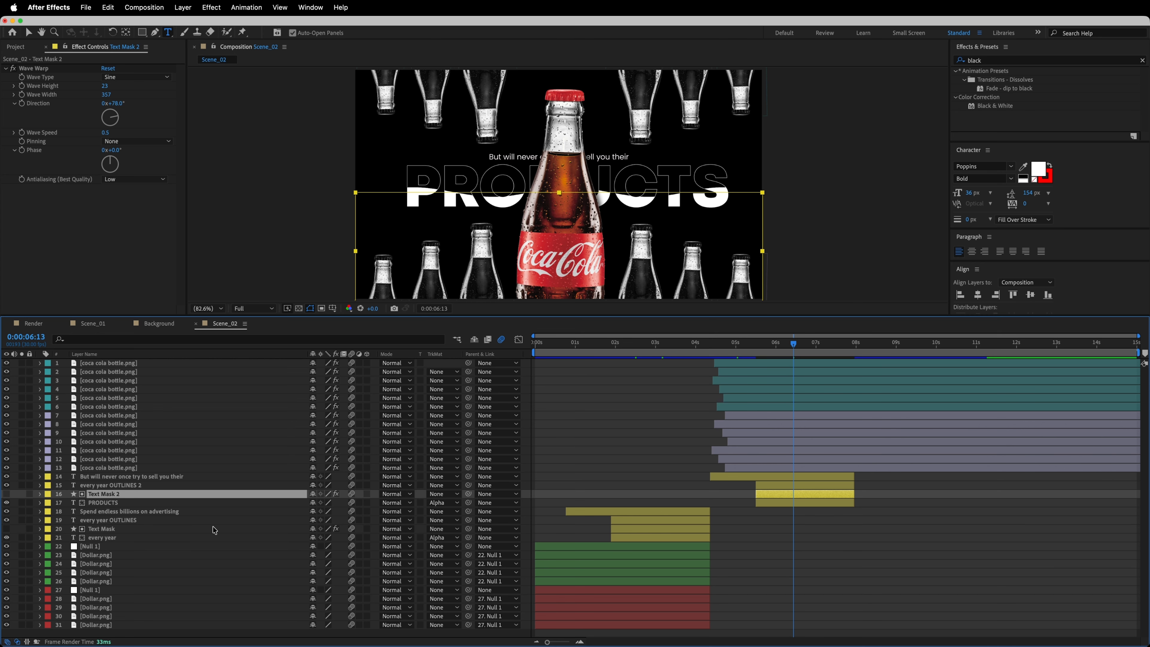
pyautogui.press('s')
pyautogui.click(6, 503)
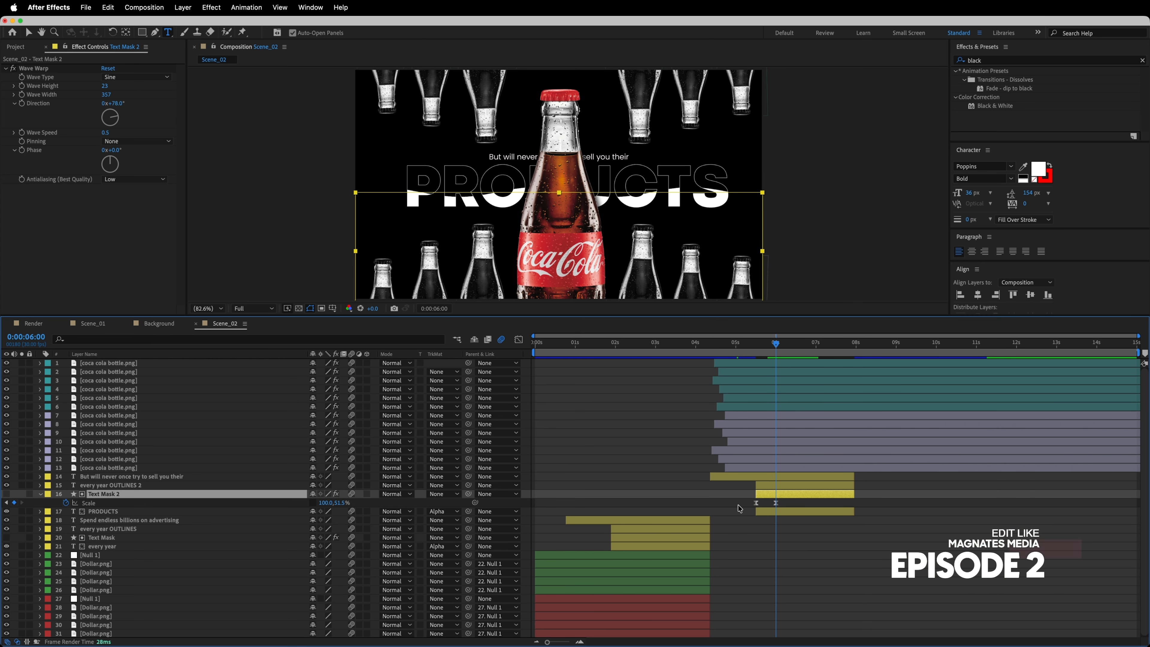
pyautogui.press('v')
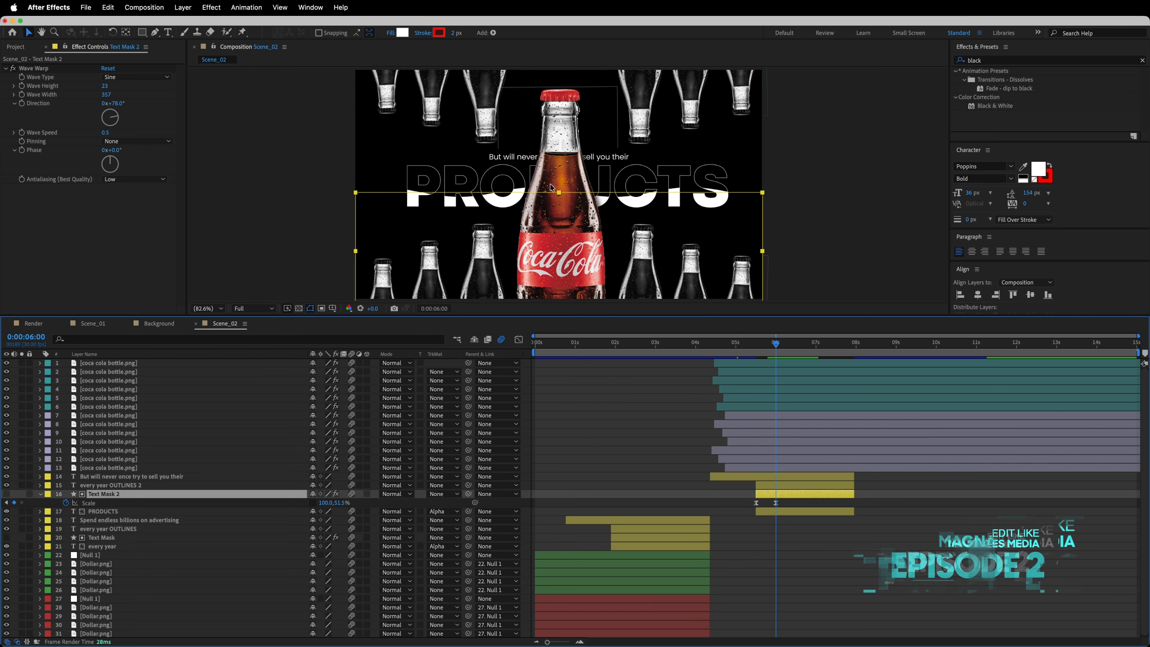
pyautogui.moveTo(559, 193); pyautogui.dragTo(560, 189)
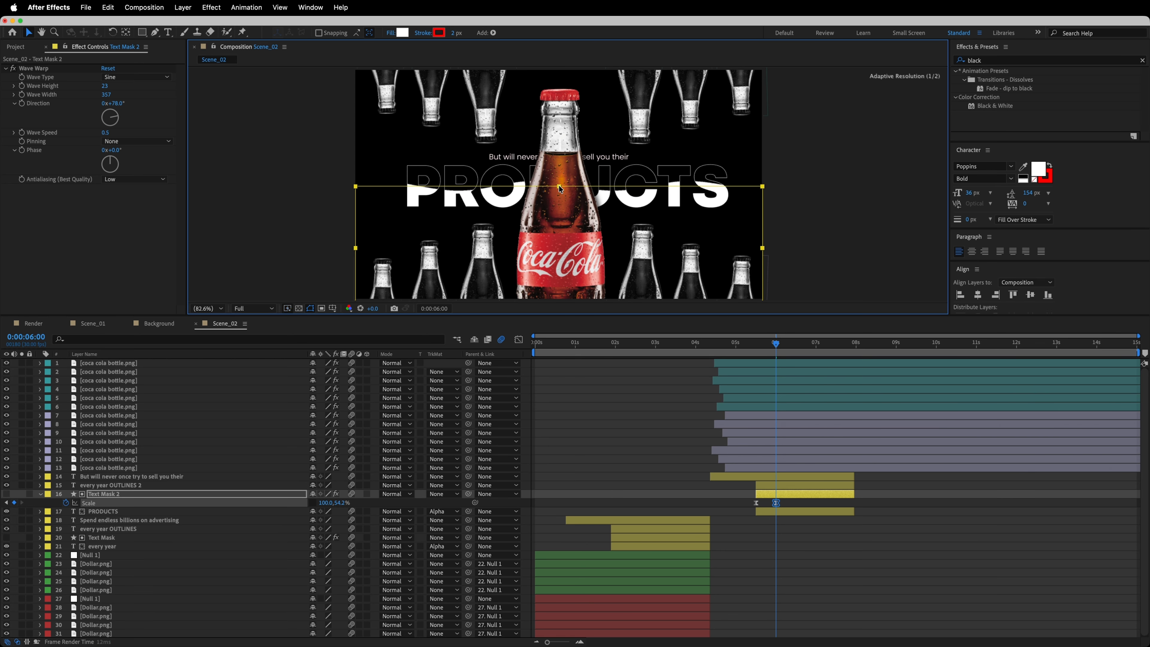
pyautogui.click(799, 541)
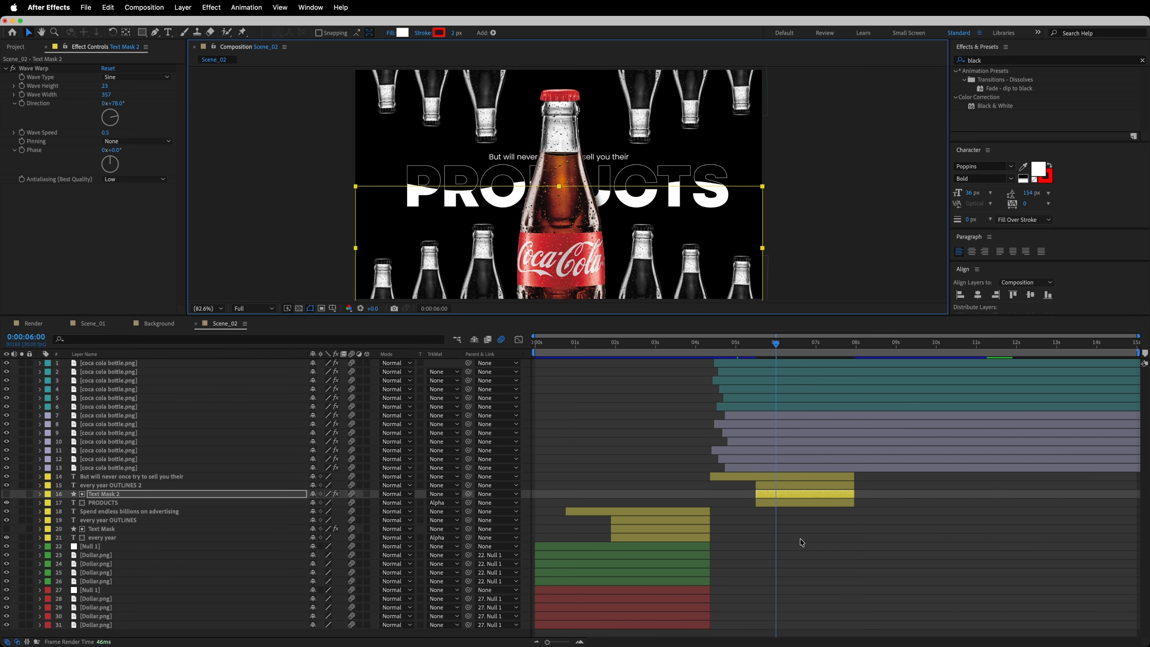
# Set the words "never" and "sell" in the "But will never once try to sell you their" layer to Bold
pyautogui.moveTo(745, 348)
pyautogui.mouseDown()
pyautogui.moveTo(720, 344)
pyautogui.moveTo(738, 346)
pyautogui.mouseUp()
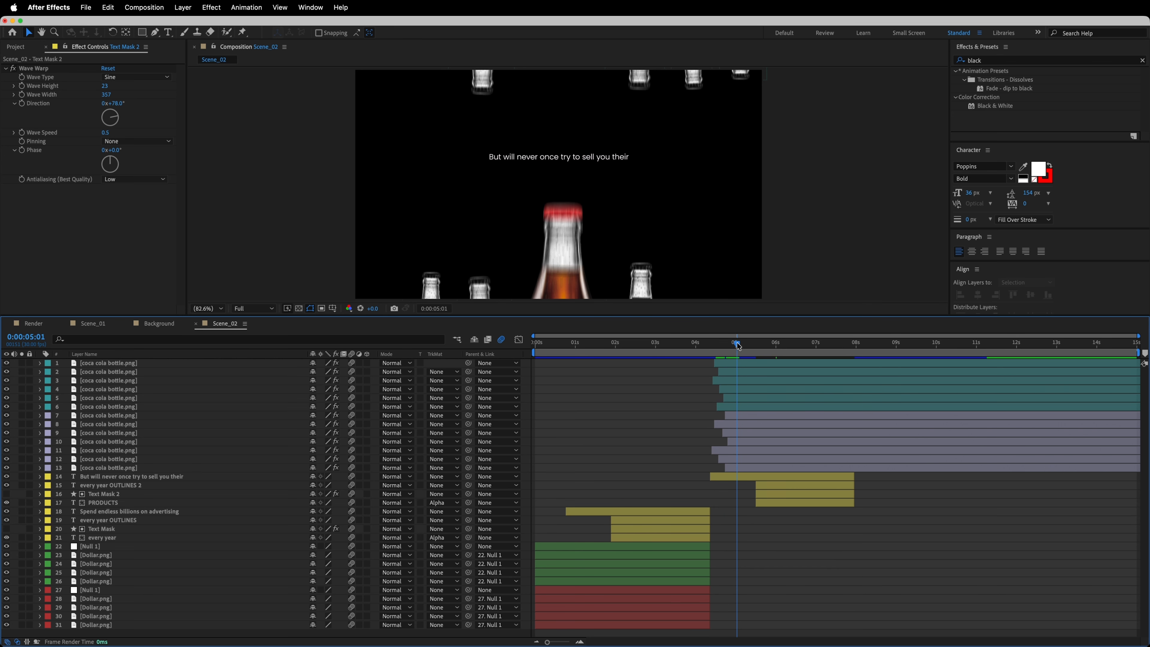
pyautogui.click(747, 479)
pyautogui.doubleClick(736, 477)
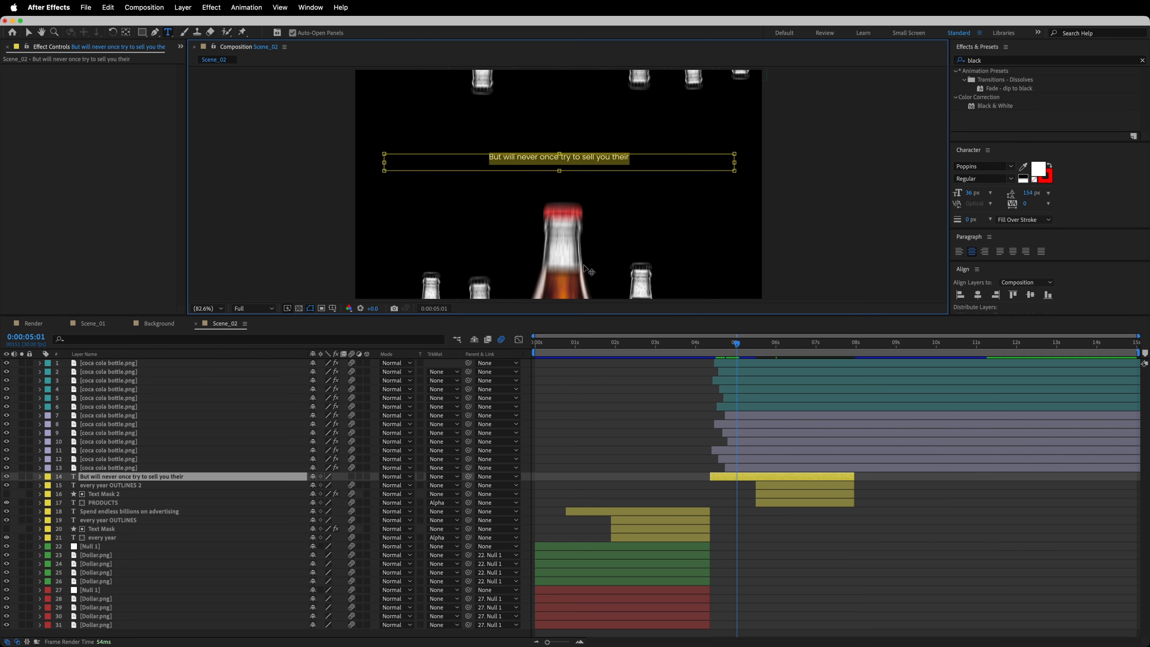
pyautogui.click(540, 156)
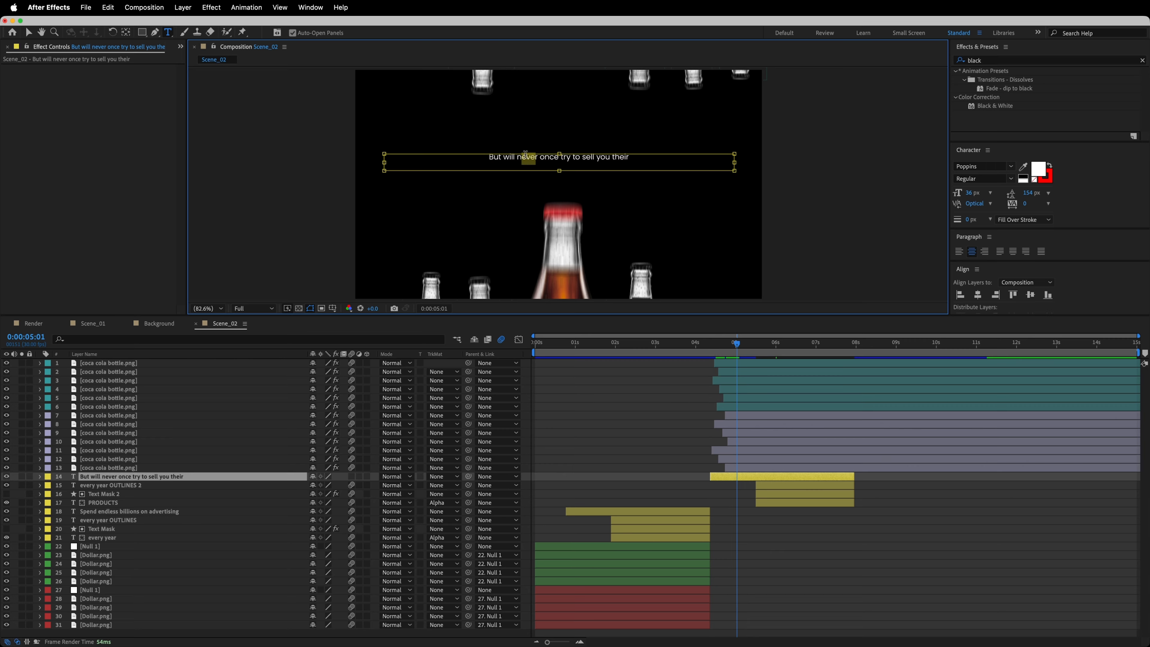
pyautogui.doubleClick(532, 156)
pyautogui.click(1011, 179)
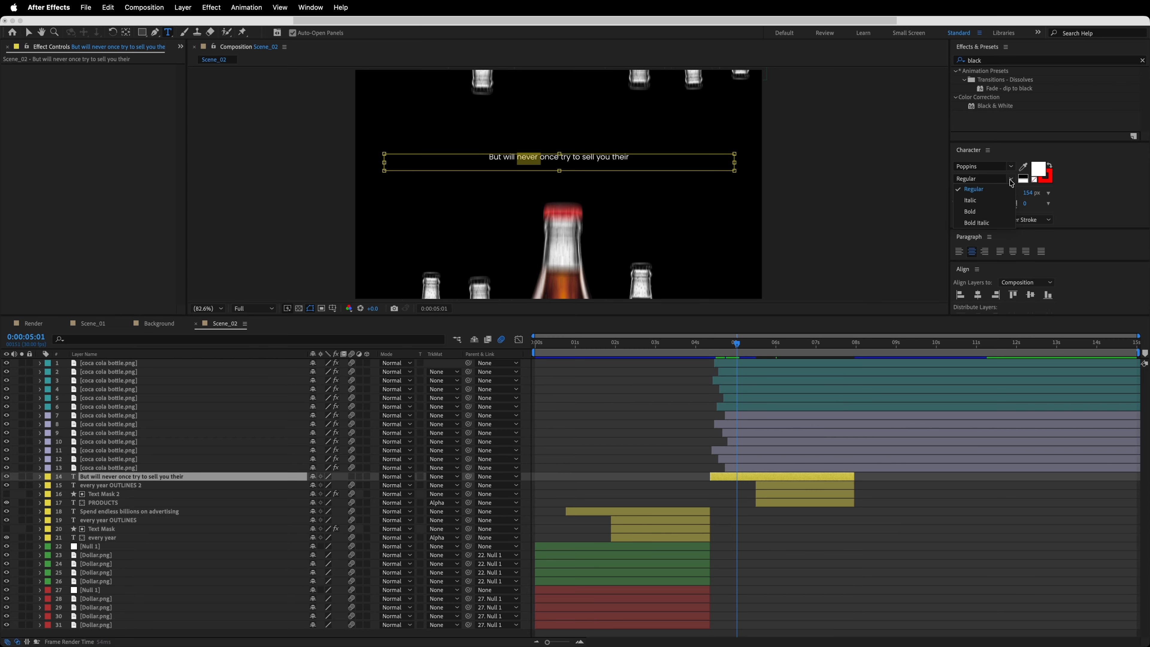
pyautogui.click(970, 212)
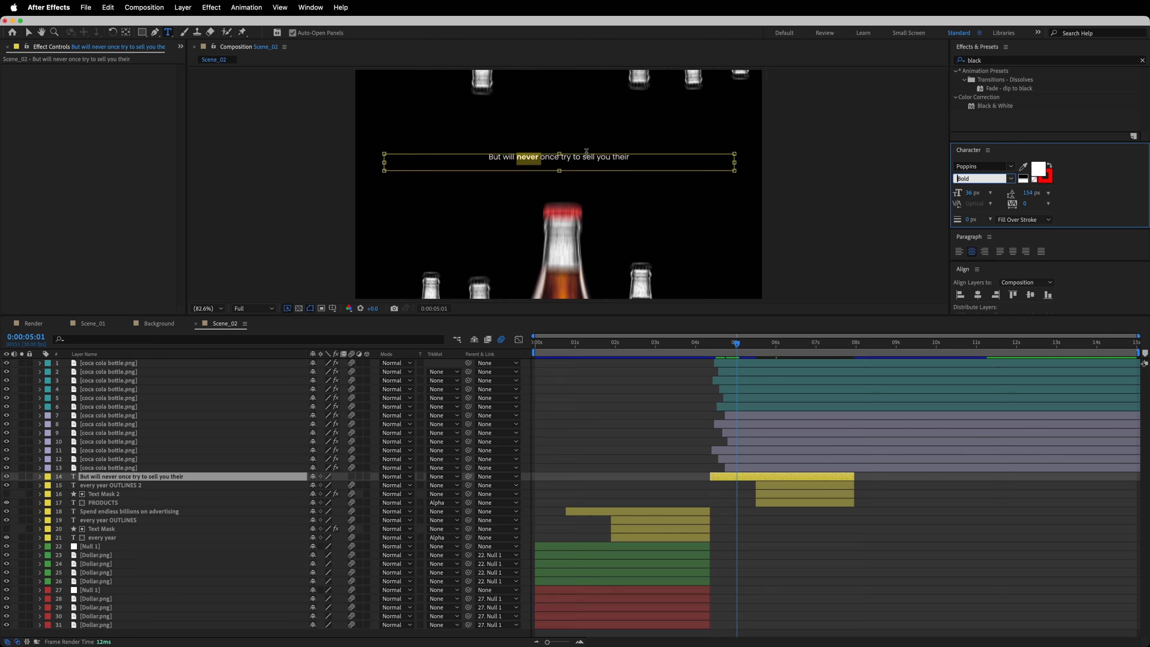
pyautogui.moveTo(598, 156); pyautogui.dragTo(583, 156)
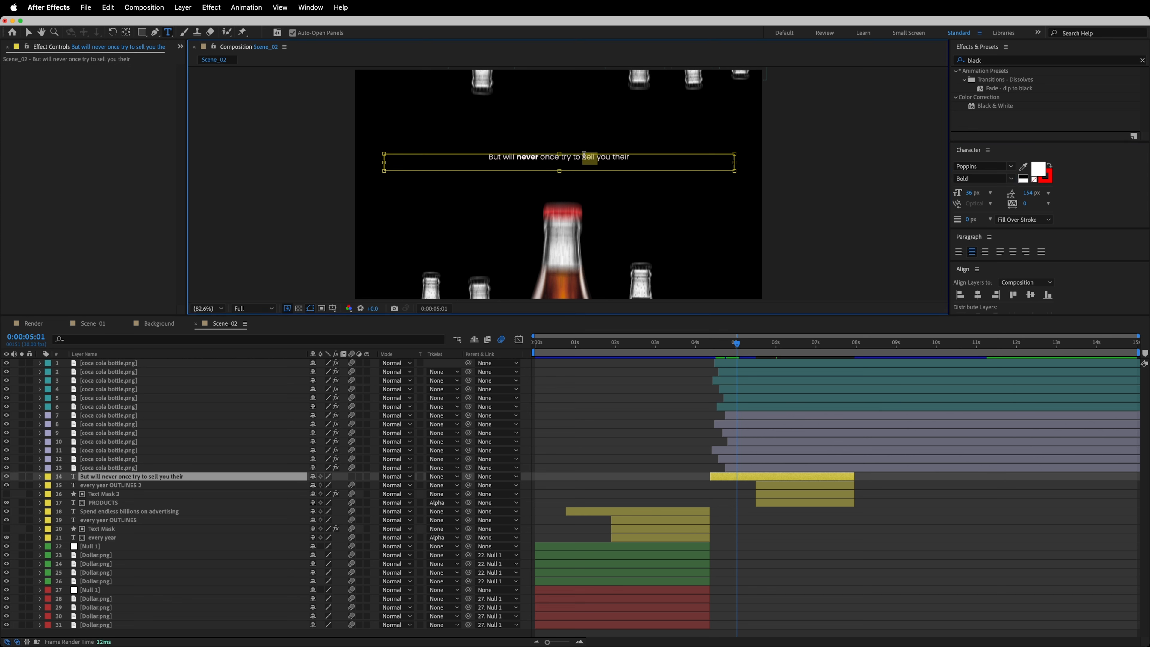
pyautogui.click(1011, 179)
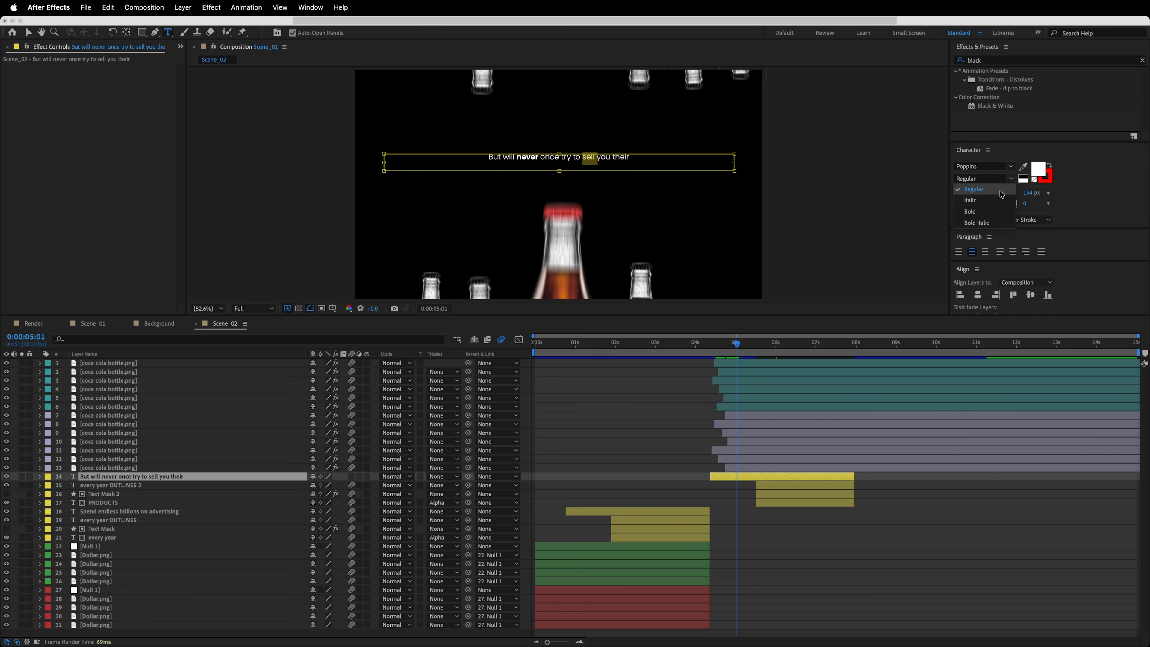
pyautogui.click(970, 211)
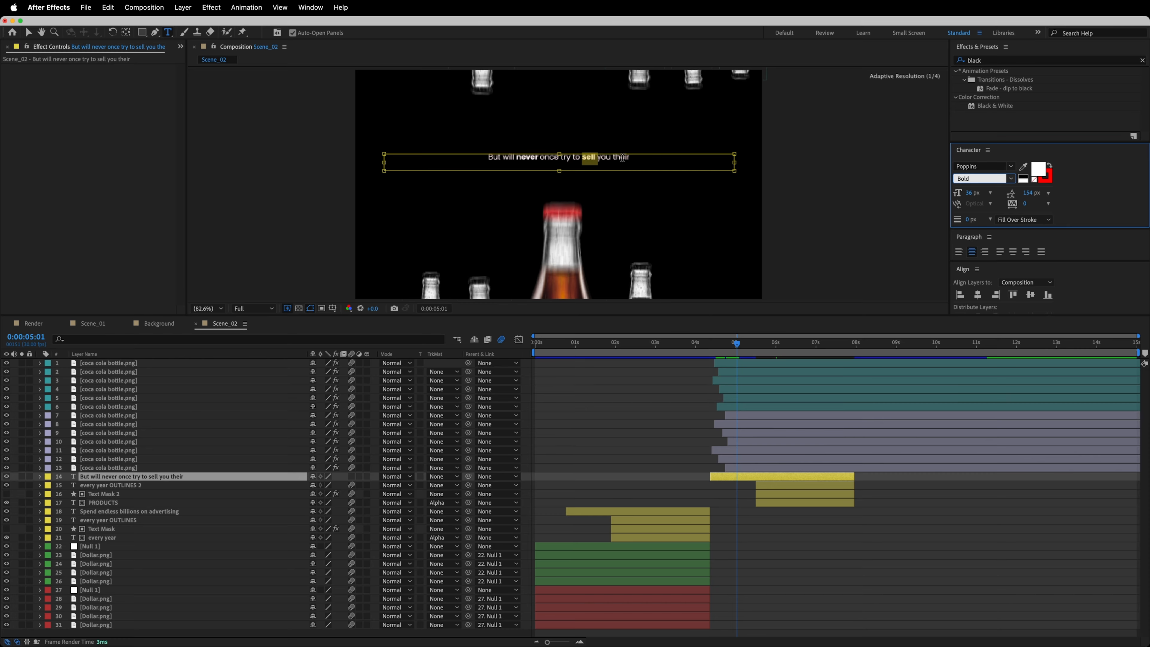
# Insert "on" before "their" in the subtitle so it reads "But will never once try to sell you on their"
pyautogui.click(608, 157)
pyautogui.click(613, 154)
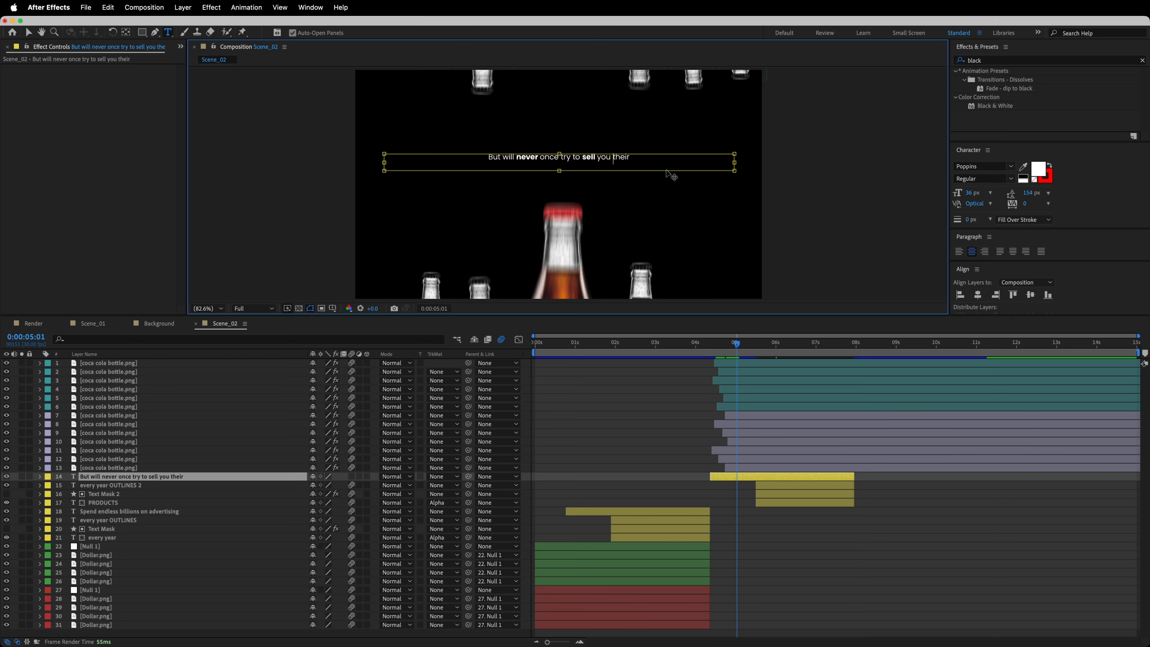
pyautogui.write('on')
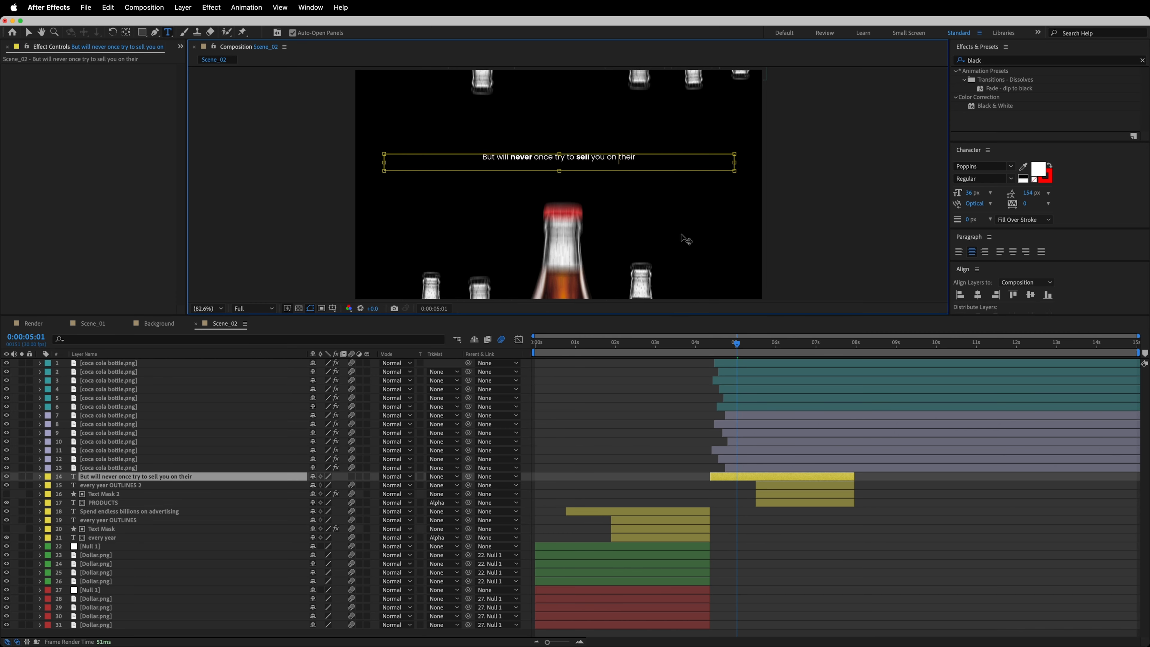
pyautogui.click(787, 344)
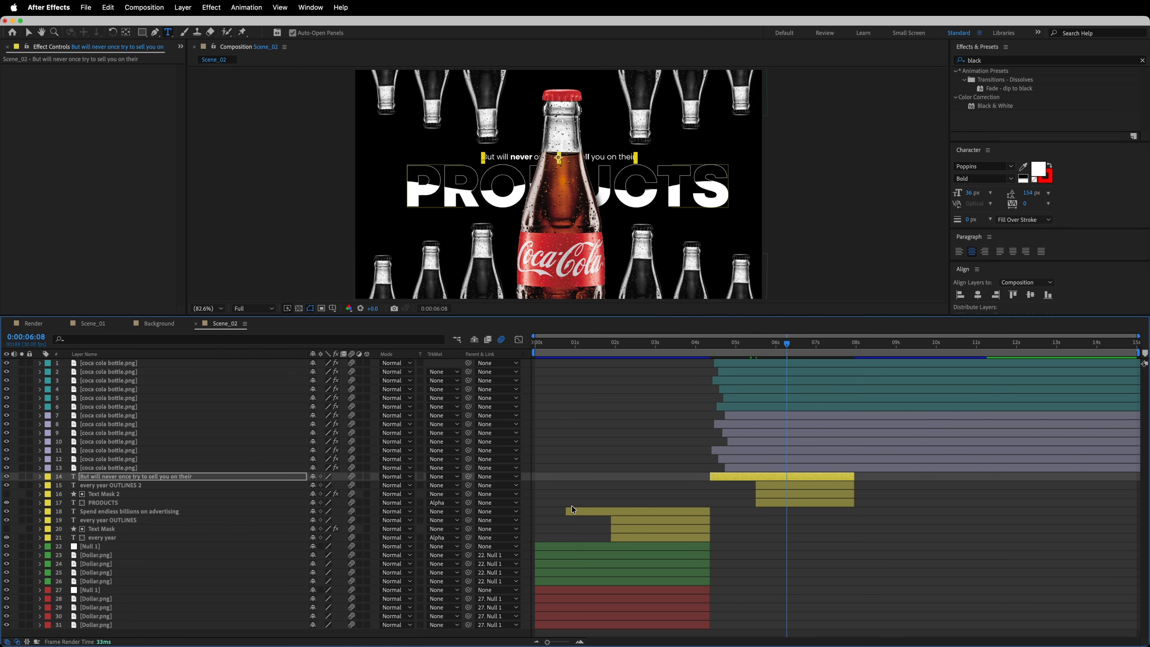
pyautogui.click(775, 572)
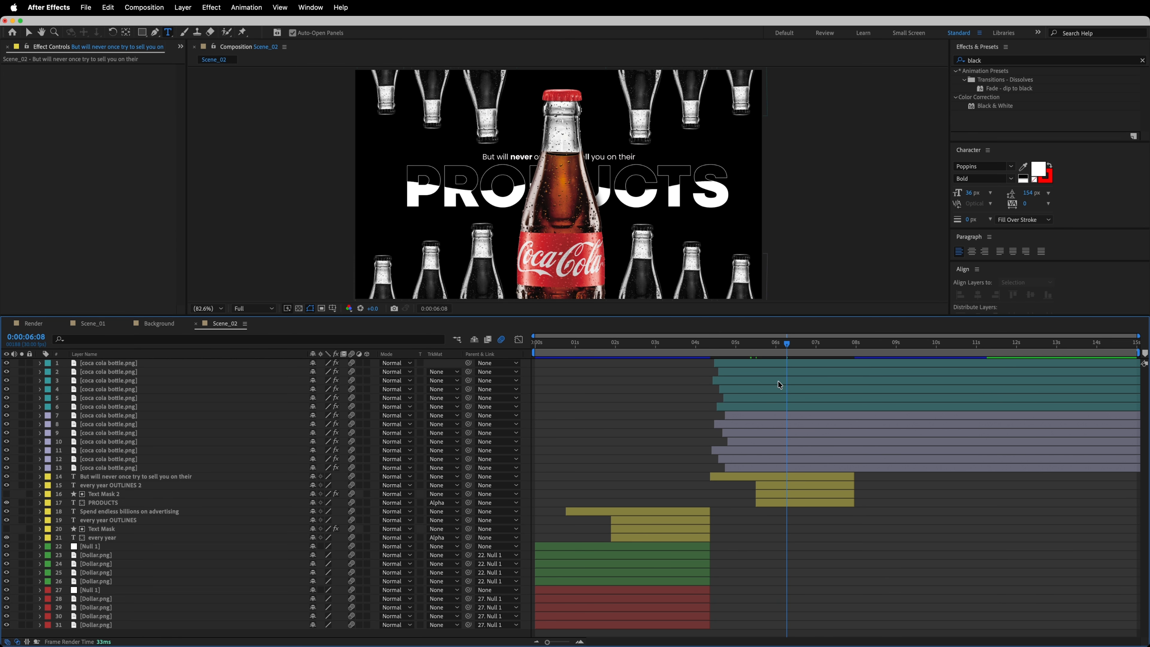
# Nudge the PRODUCTS outline, its text mask and the PRODUCTS fill layer slightly down, away from the subtitle line
pyautogui.click(817, 485)
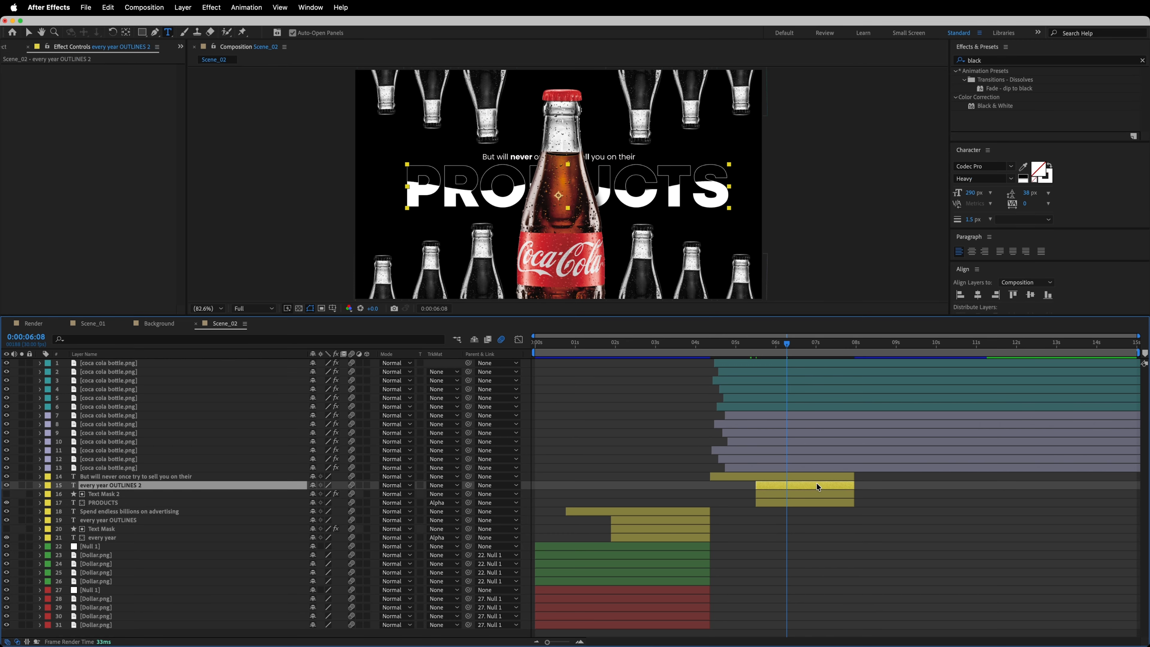
pyautogui.keyDown('shift'); pyautogui.click(809, 501); pyautogui.keyUp('shift')
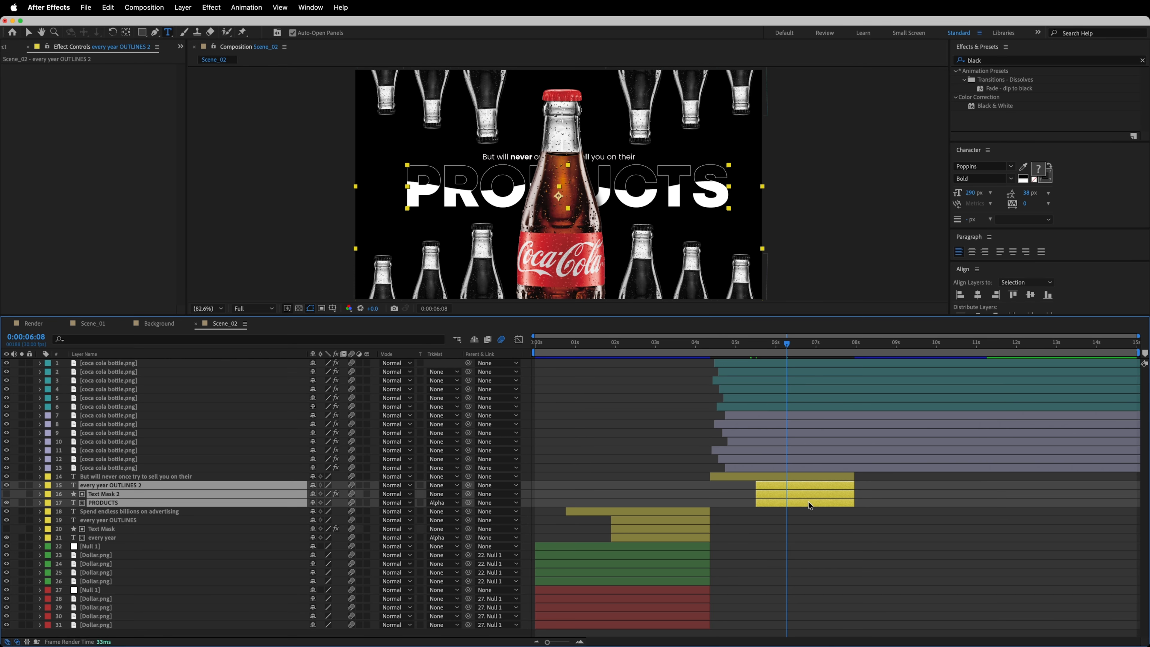
pyautogui.press('Down')
pyautogui.press('Down')
pyautogui.press('Down')
pyautogui.press('Down')
pyautogui.press('Down')
pyautogui.press('Down')
pyautogui.press('Down')
pyautogui.press('Down')
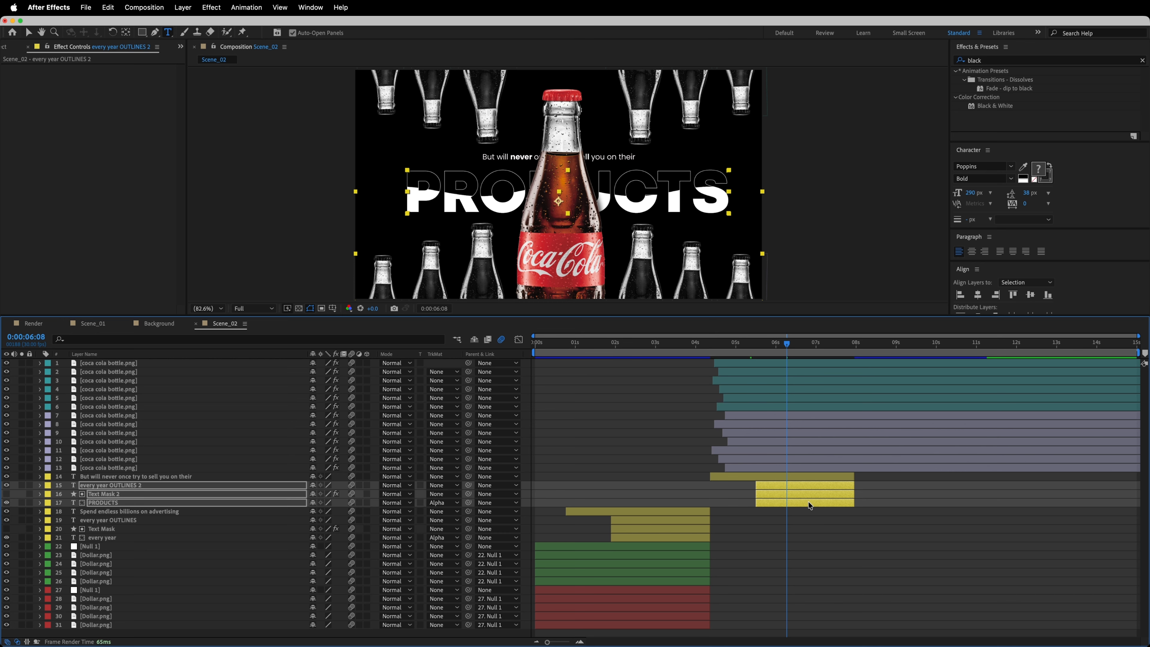
pyautogui.click(813, 479)
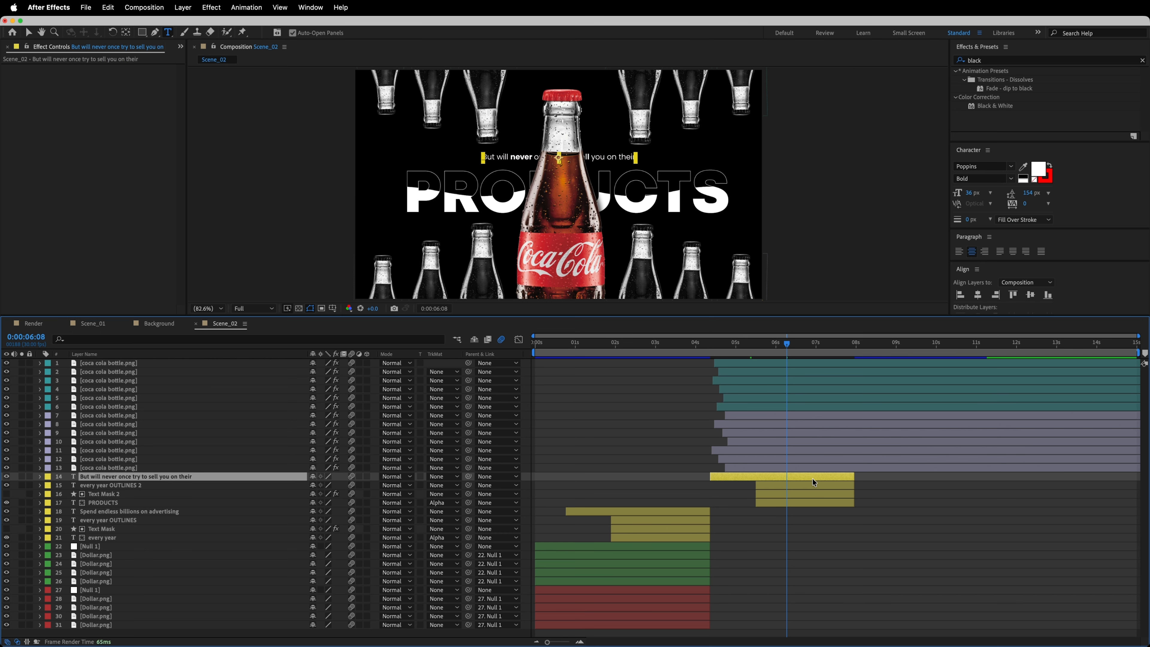
pyautogui.click(794, 540)
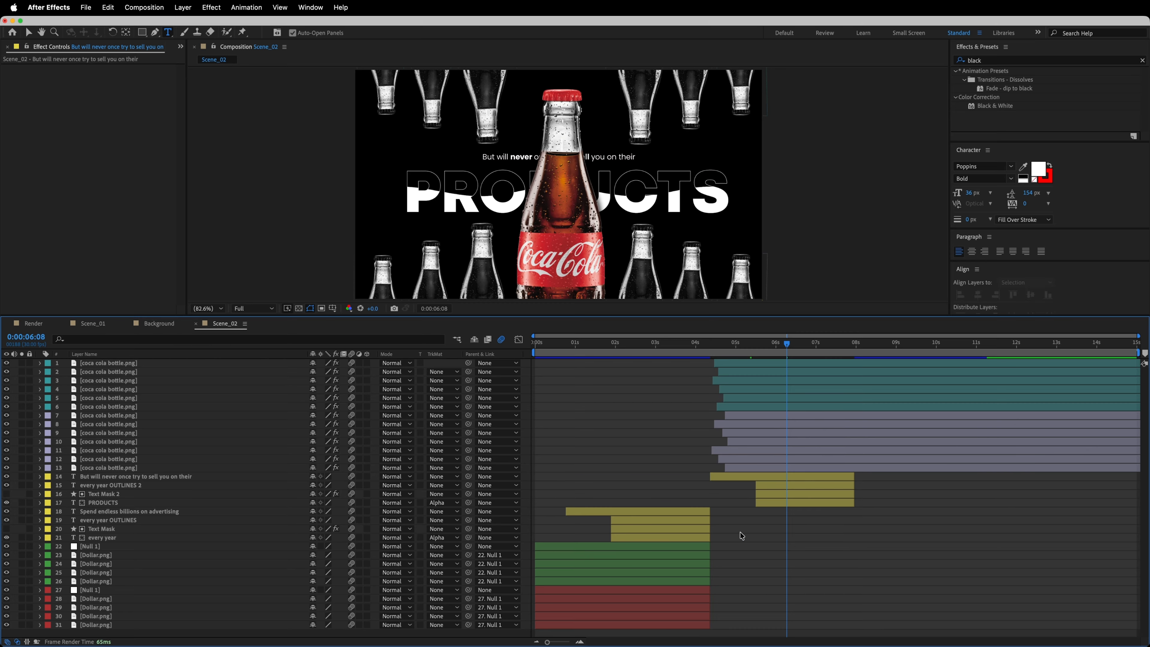
pyautogui.press('v')
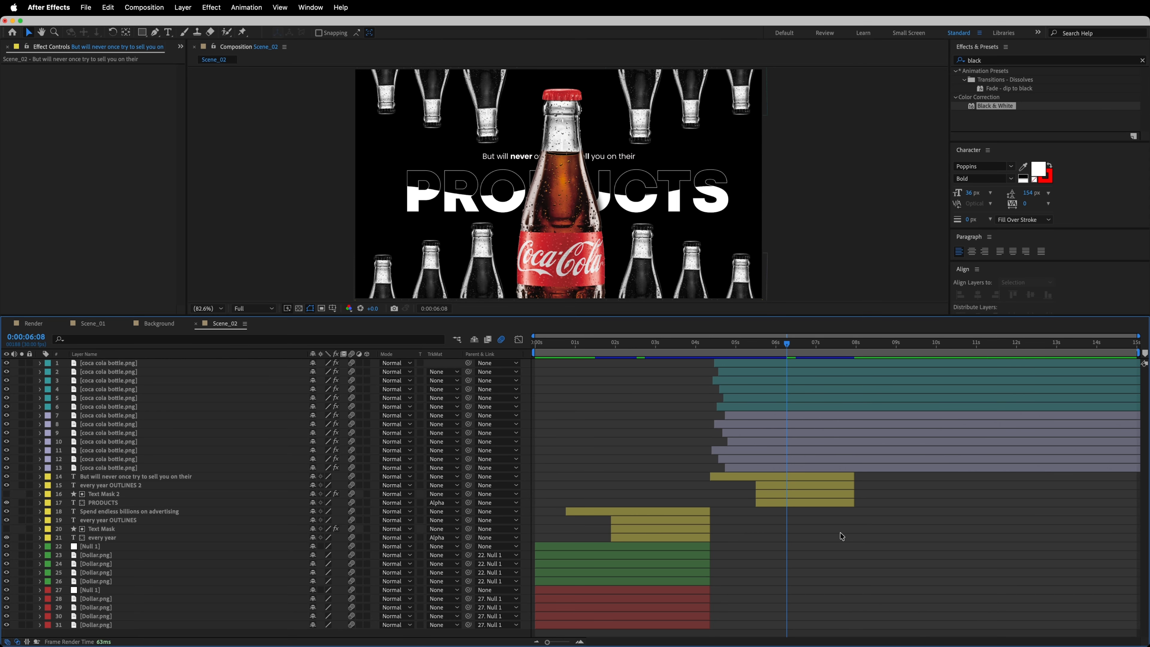
# Move the "But will never once try to sell you on their" layer to start at 0:00:03:13, the last Offset keyframe of "Spend endless billions on advertising"
pyautogui.moveTo(761, 347); pyautogui.dragTo(639, 347)
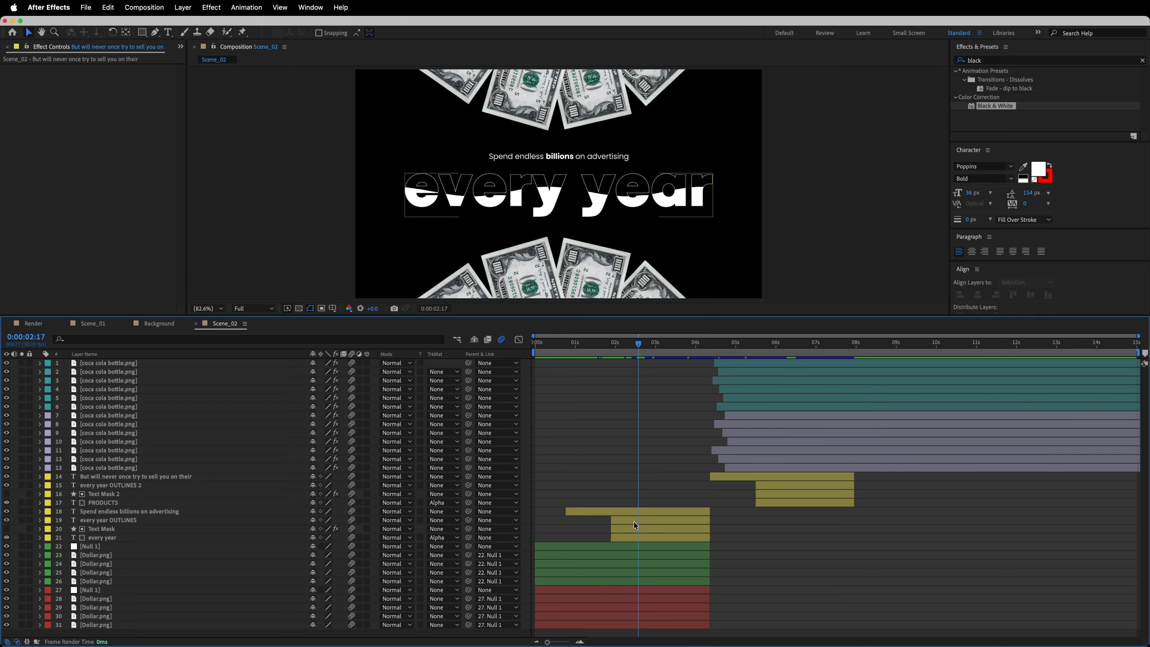
pyautogui.click(641, 514)
pyautogui.press('u')
pyautogui.moveTo(726, 531); pyautogui.dragTo(646, 533)
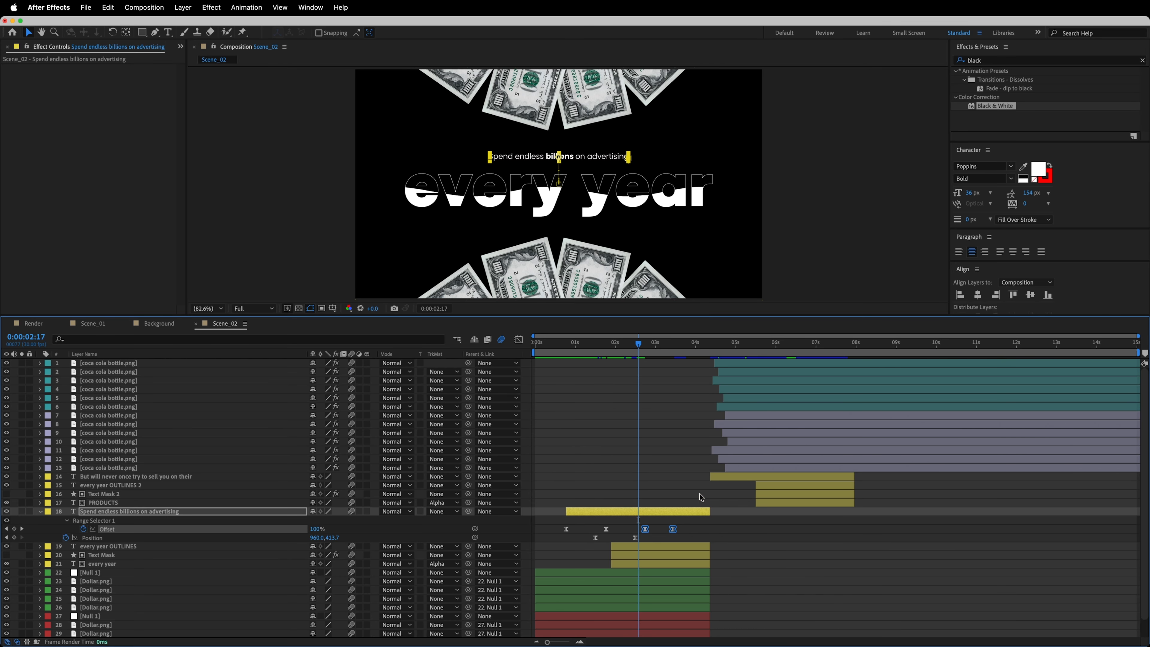
pyautogui.moveTo(648, 349); pyautogui.dragTo(674, 346)
pyautogui.click(648, 347)
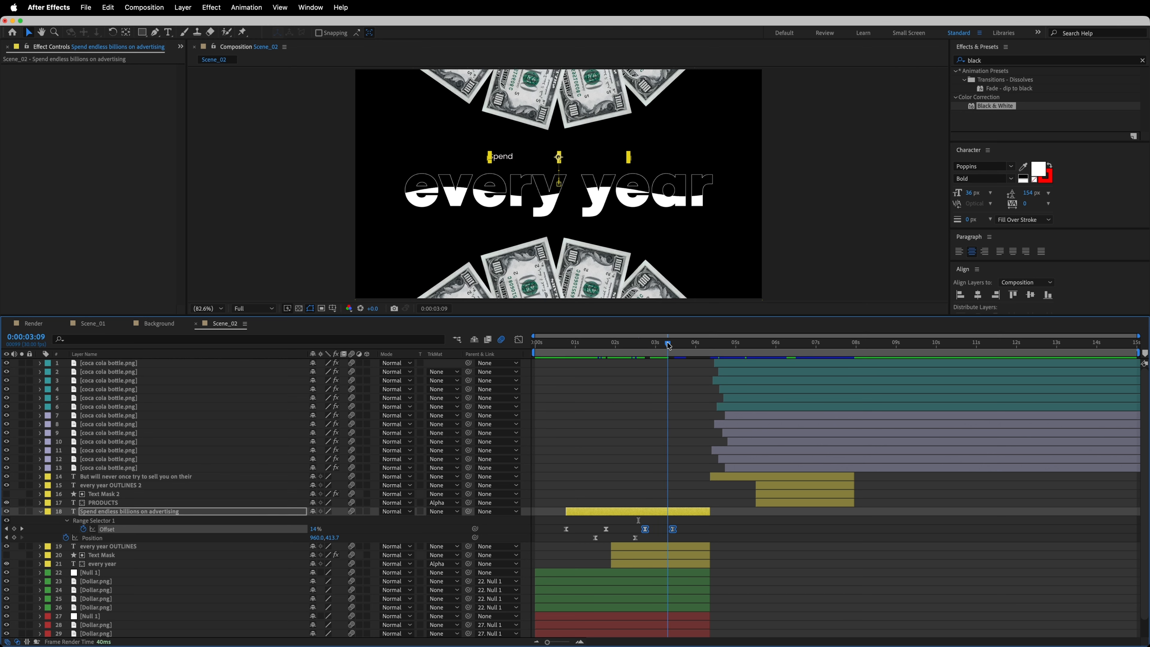
pyautogui.click(673, 529)
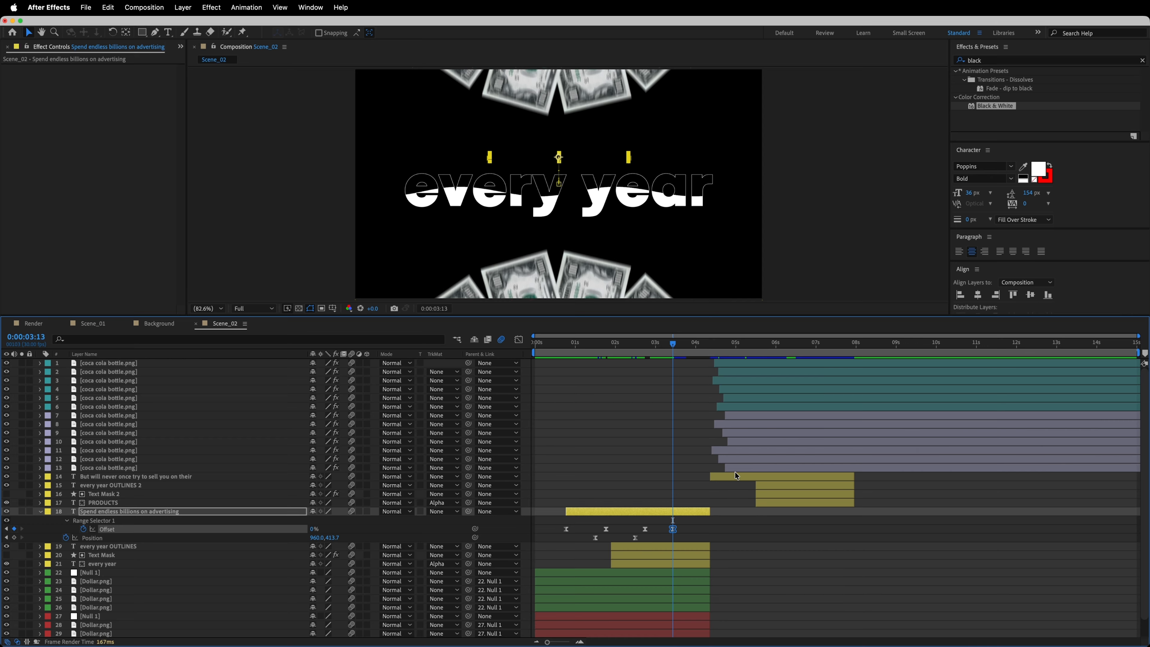
pyautogui.moveTo(733, 477); pyautogui.dragTo(697, 480)
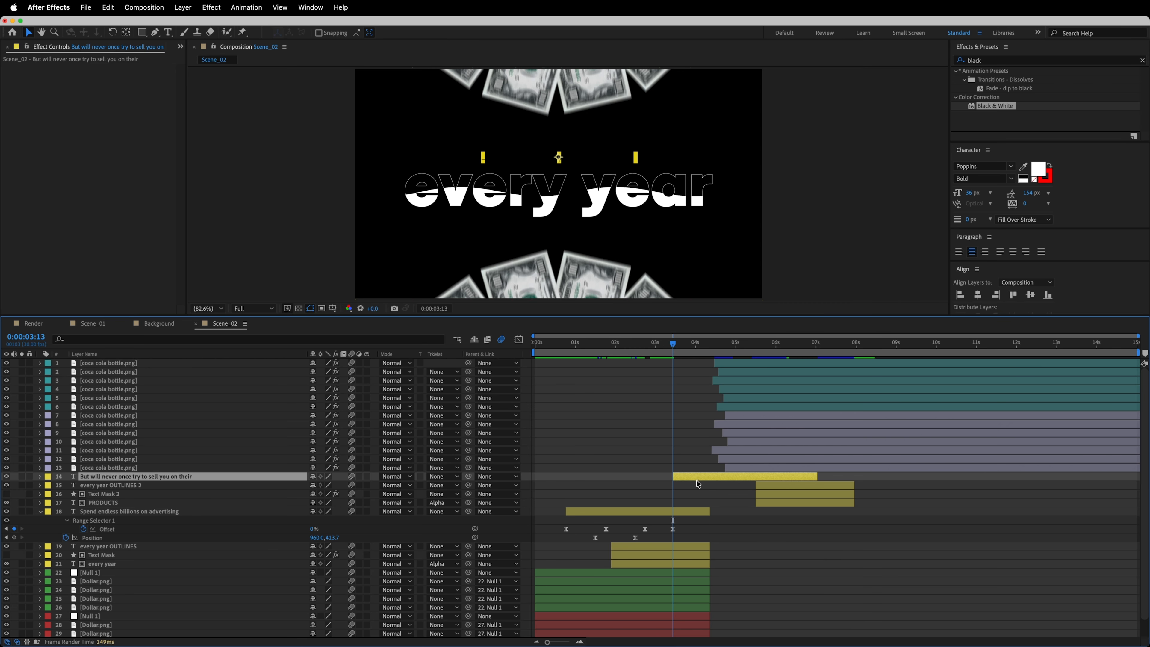
pyautogui.moveTo(674, 346)
pyautogui.mouseDown()
pyautogui.moveTo(693, 344)
pyautogui.moveTo(673, 351)
pyautogui.mouseUp()
# Extend the ends of both nulls and all eight Dollar.png layers to just past the 6-second mark
pyautogui.click(687, 575)
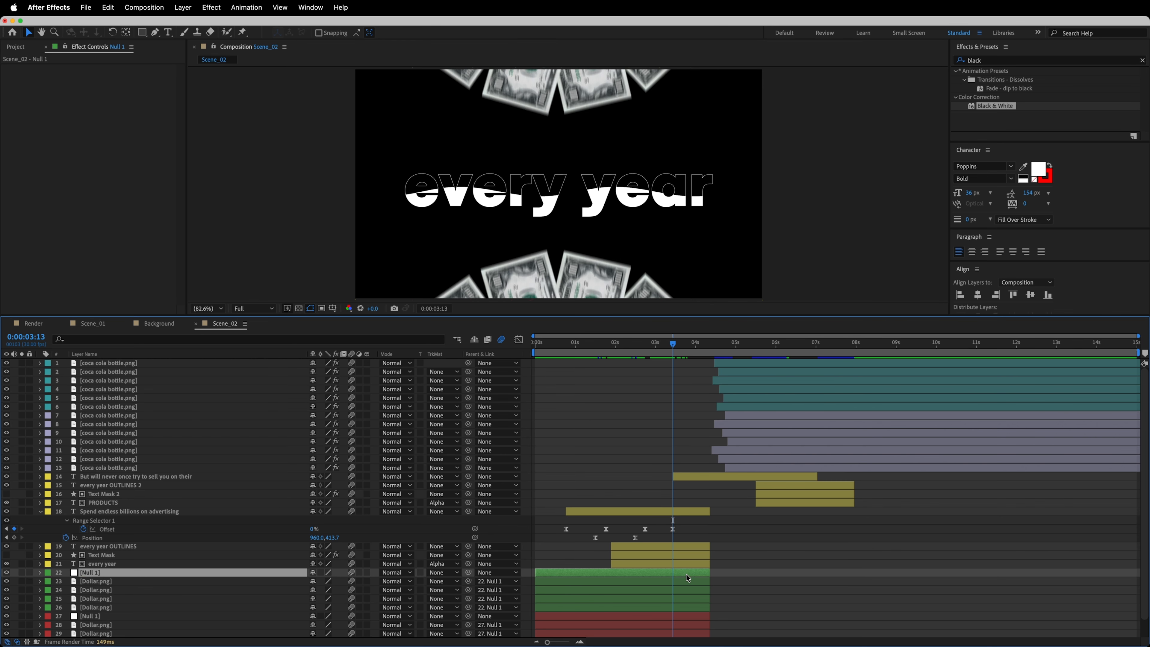
pyautogui.scroll(-2, 687, 574)
pyautogui.keyDown('shift'); pyautogui.click(680, 633); pyautogui.keyUp('shift')
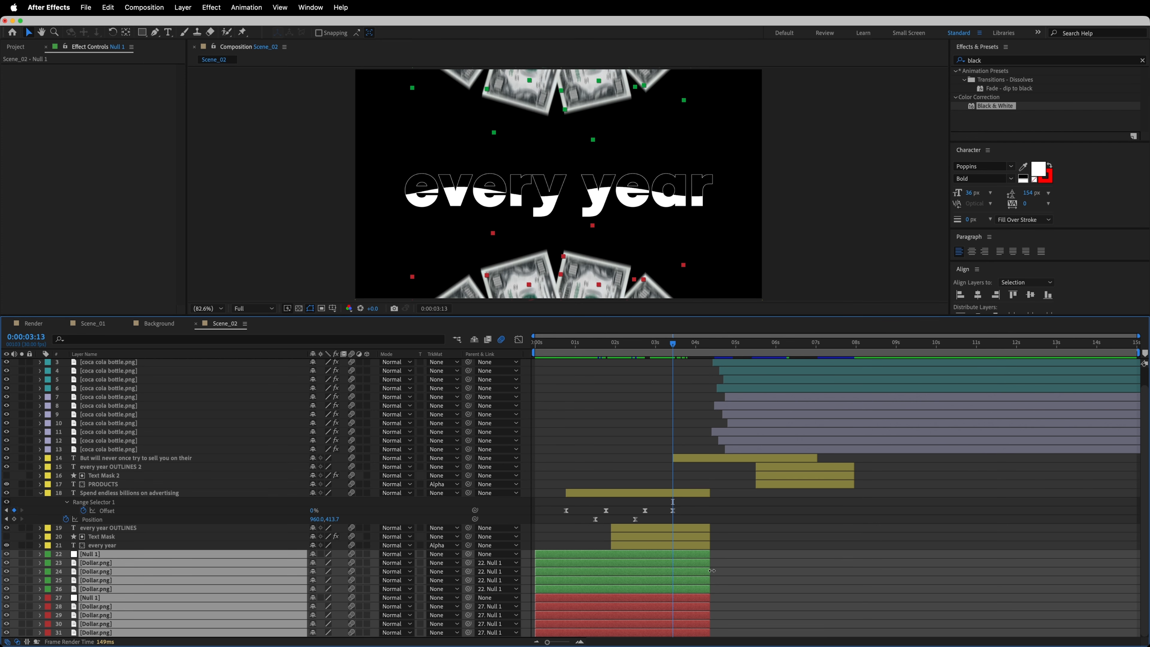
pyautogui.moveTo(714, 556); pyautogui.dragTo(781, 559)
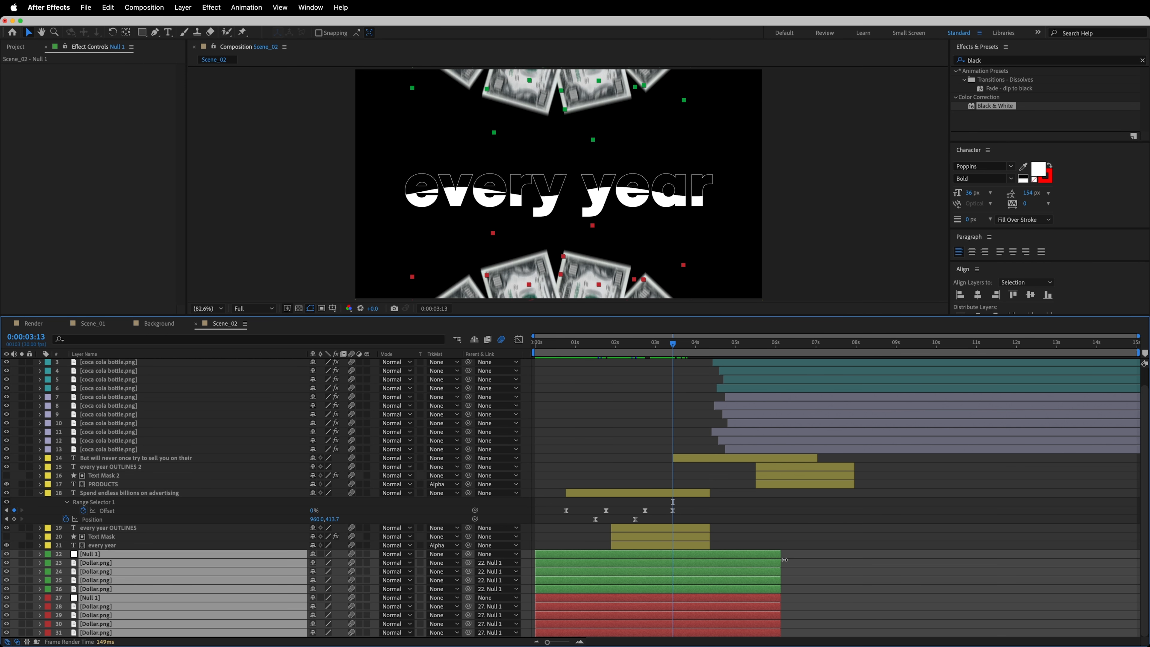
# Move the last two Position keyframes of both nulls about 0.8 seconds later, with the final pair just past the 5-second mark
pyautogui.press('u')
pyautogui.moveTo(719, 567); pyautogui.dragTo(657, 631)
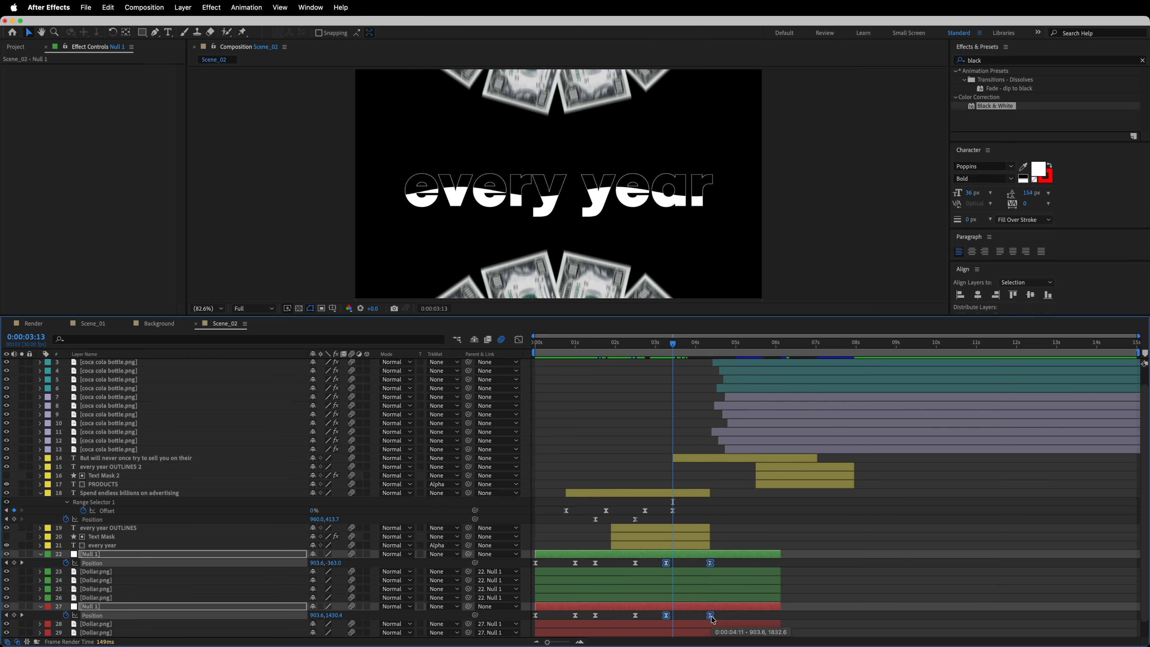
pyautogui.moveTo(713, 620); pyautogui.dragTo(746, 619)
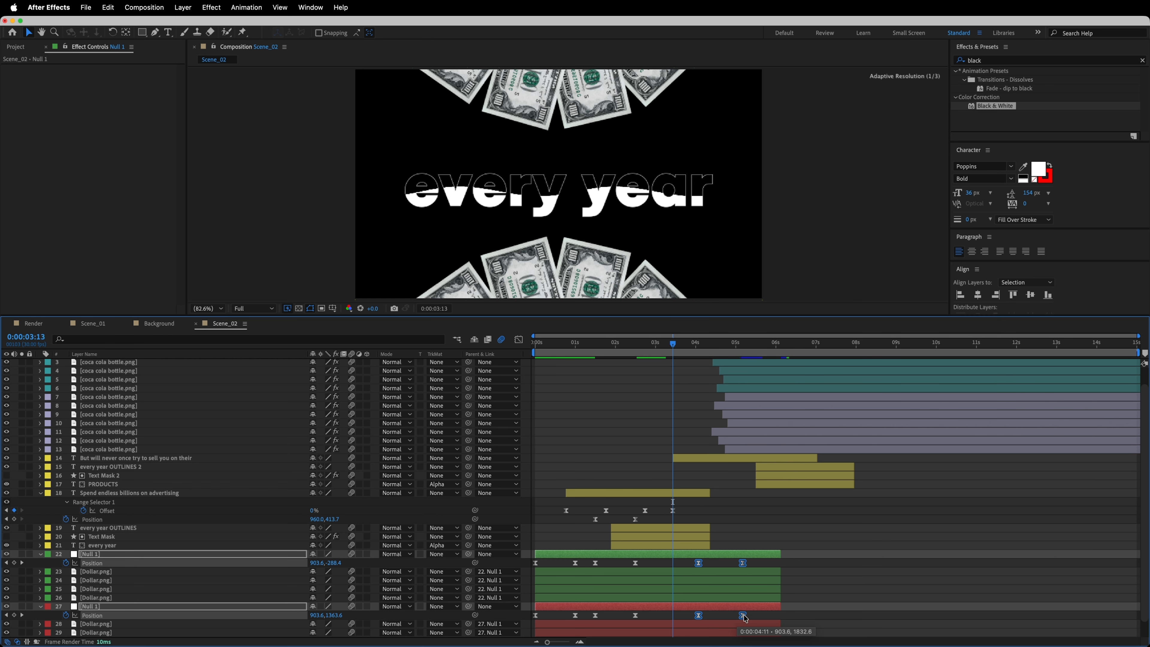
# Extend the ends of the "every year" outline, Text Mask and fill layers to 0:00:05:15, where the PRODUCTS layers start
pyautogui.moveTo(670, 348); pyautogui.dragTo(732, 358)
pyautogui.click(689, 527)
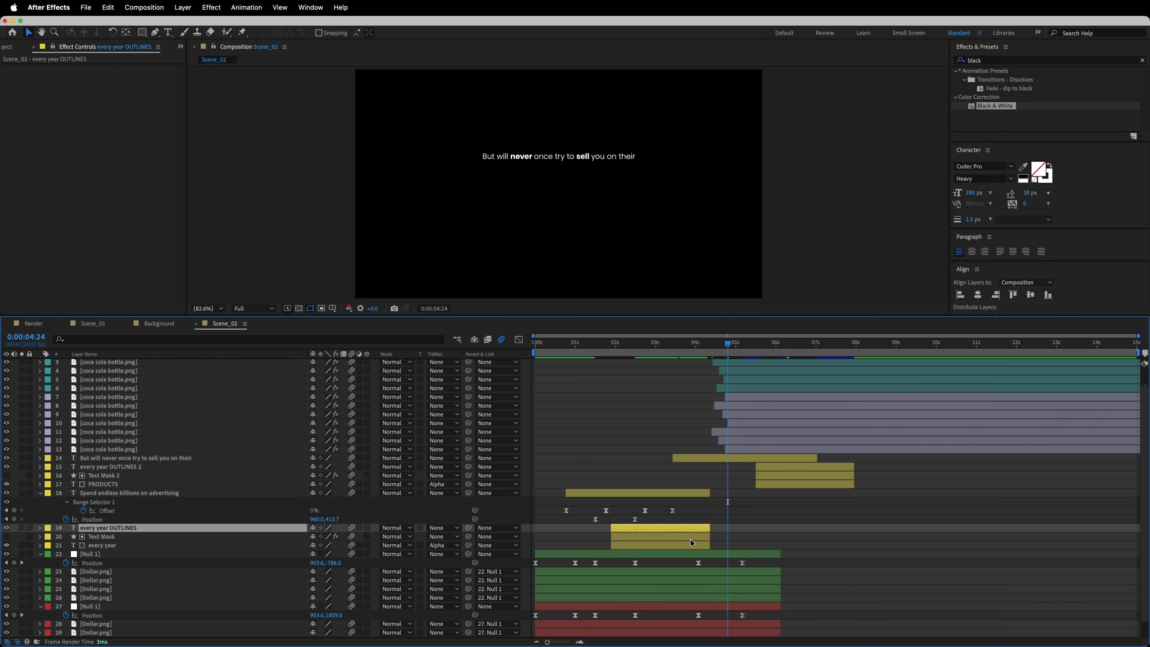
pyautogui.keyDown('shift'); pyautogui.click(690, 545); pyautogui.keyUp('shift')
pyautogui.moveTo(710, 538); pyautogui.dragTo(728, 539)
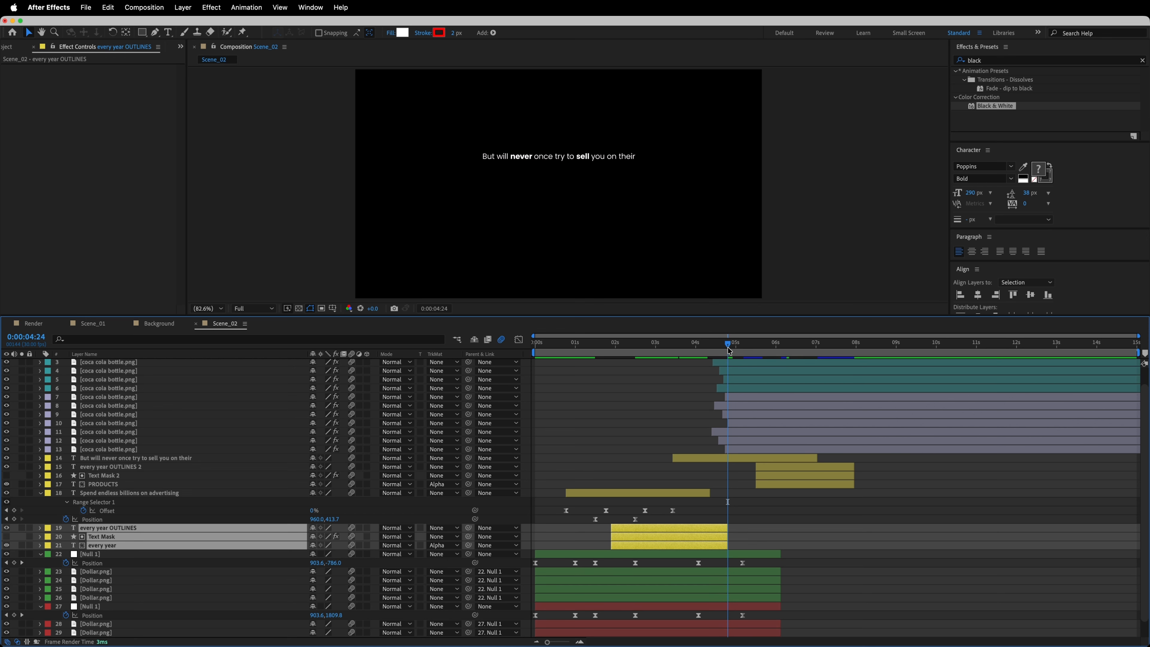
pyautogui.press('space')
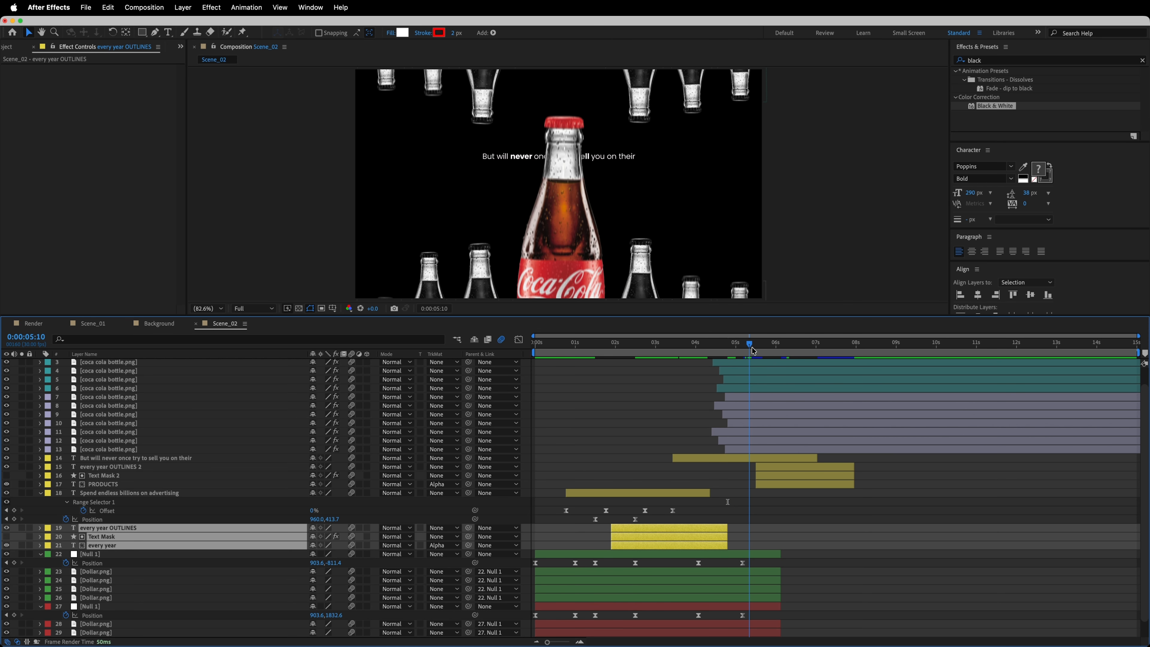
pyautogui.moveTo(729, 527); pyautogui.dragTo(760, 525)
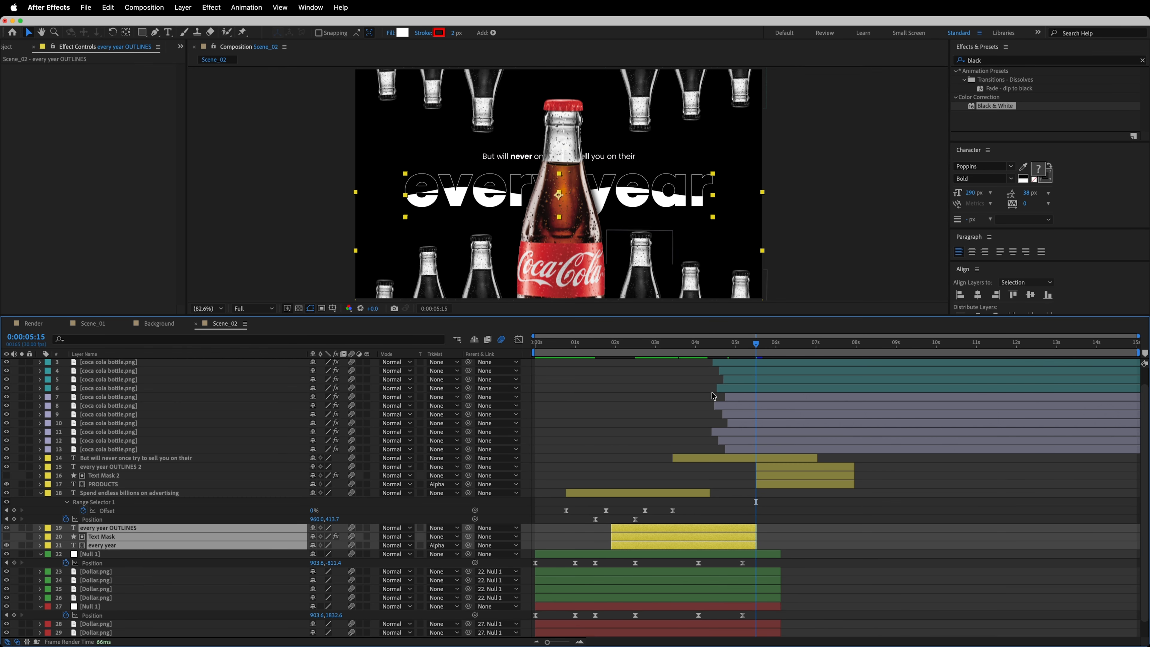
# Reveal the Offset keyframes of "But will never once try to sell you on their" and set the current time to 0:00:04:12
pyautogui.moveTo(697, 349)
pyautogui.mouseDown()
pyautogui.moveTo(654, 348)
pyautogui.moveTo(703, 343)
pyautogui.mouseUp()
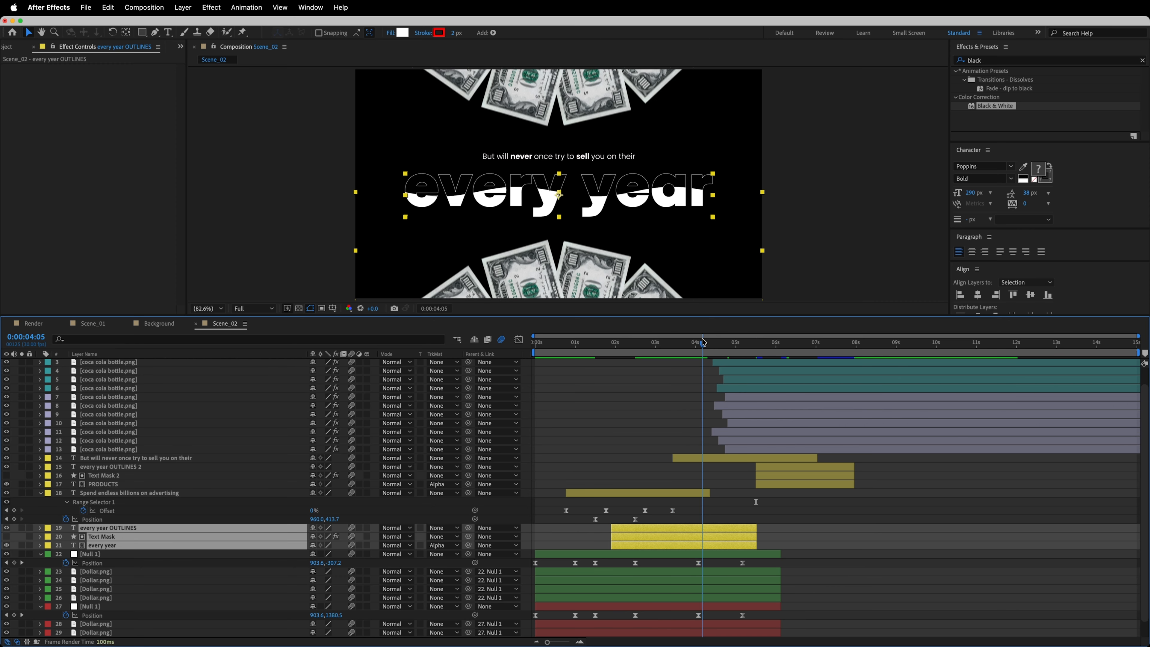
pyautogui.click(702, 459)
pyautogui.press('u')
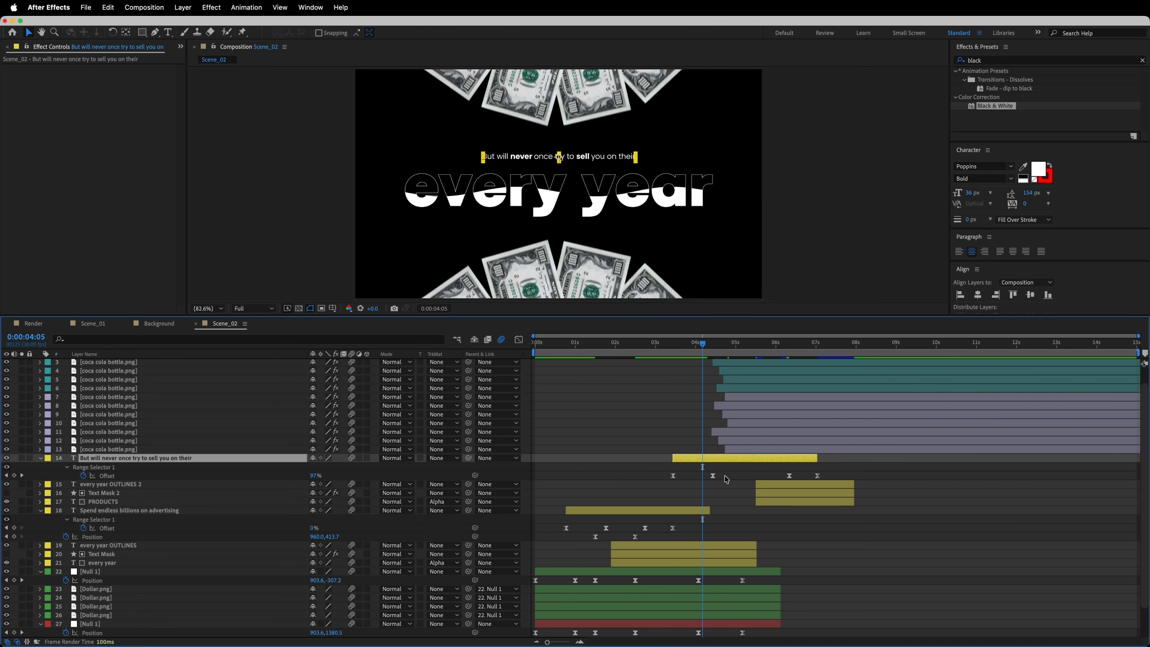
pyautogui.click(713, 476)
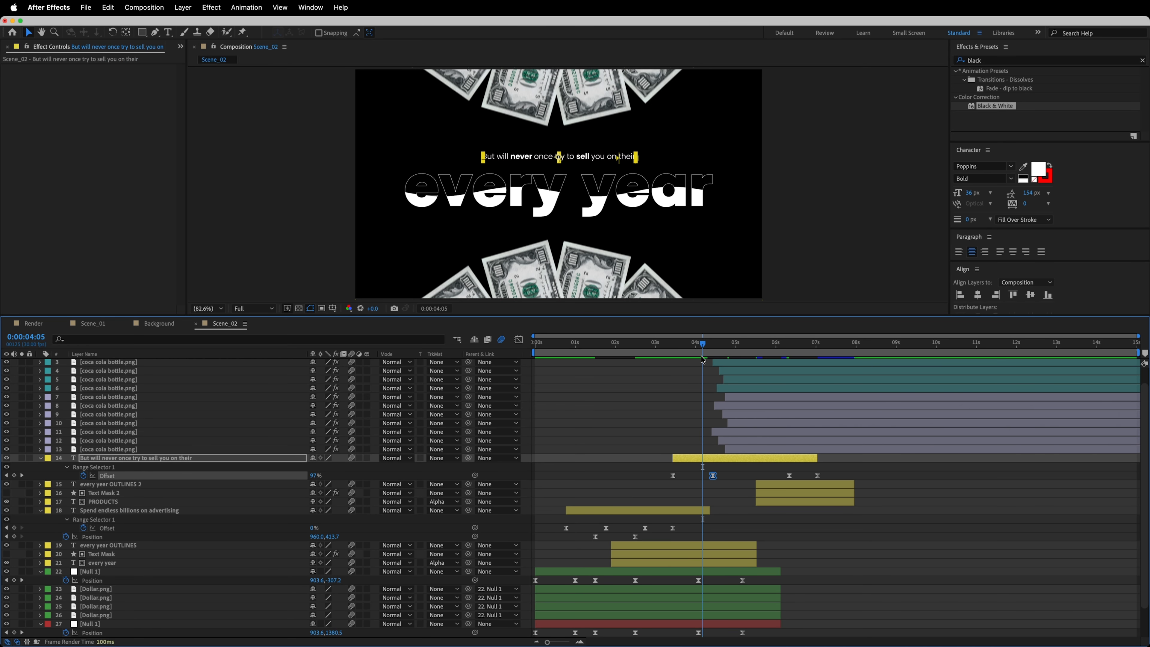
pyautogui.moveTo(703, 348); pyautogui.dragTo(713, 348)
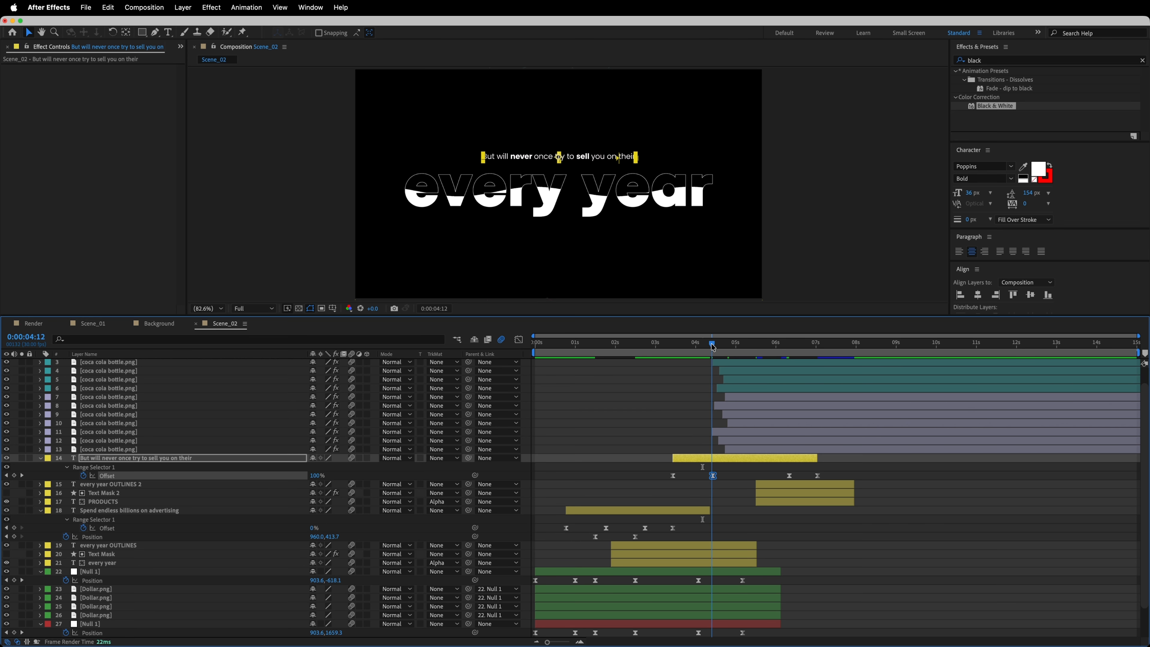
# Shift all thirteen coca cola bottle layers about half a second earlier, so they start around the 4-second mark
pyautogui.click(731, 361)
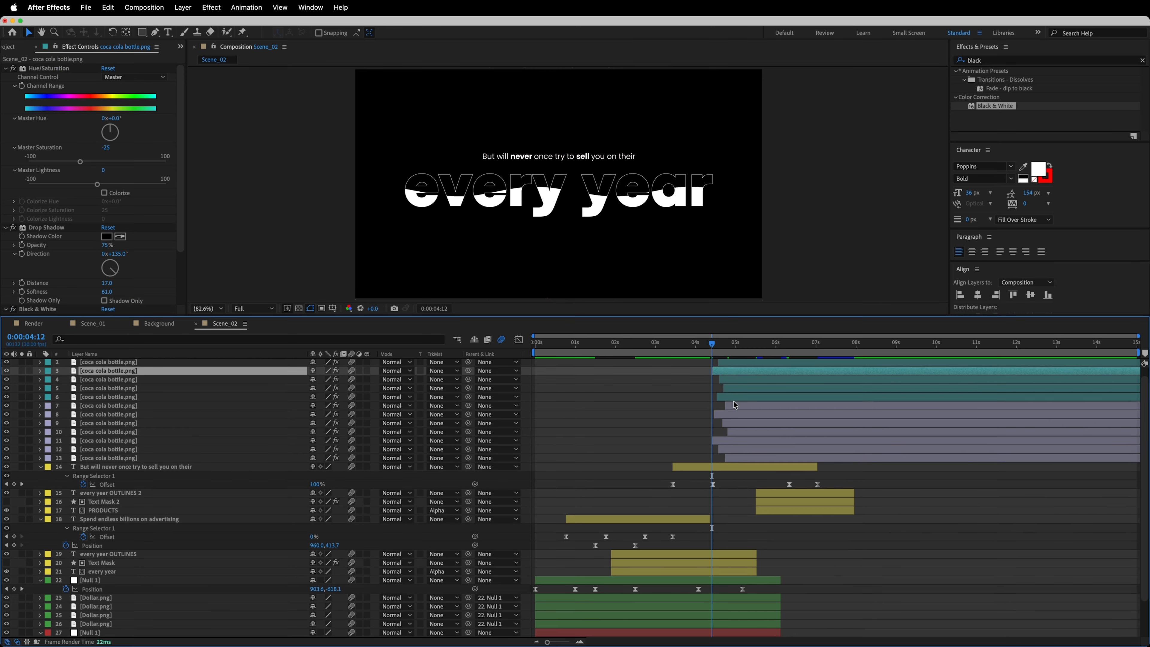
pyautogui.scroll(2, 735, 430)
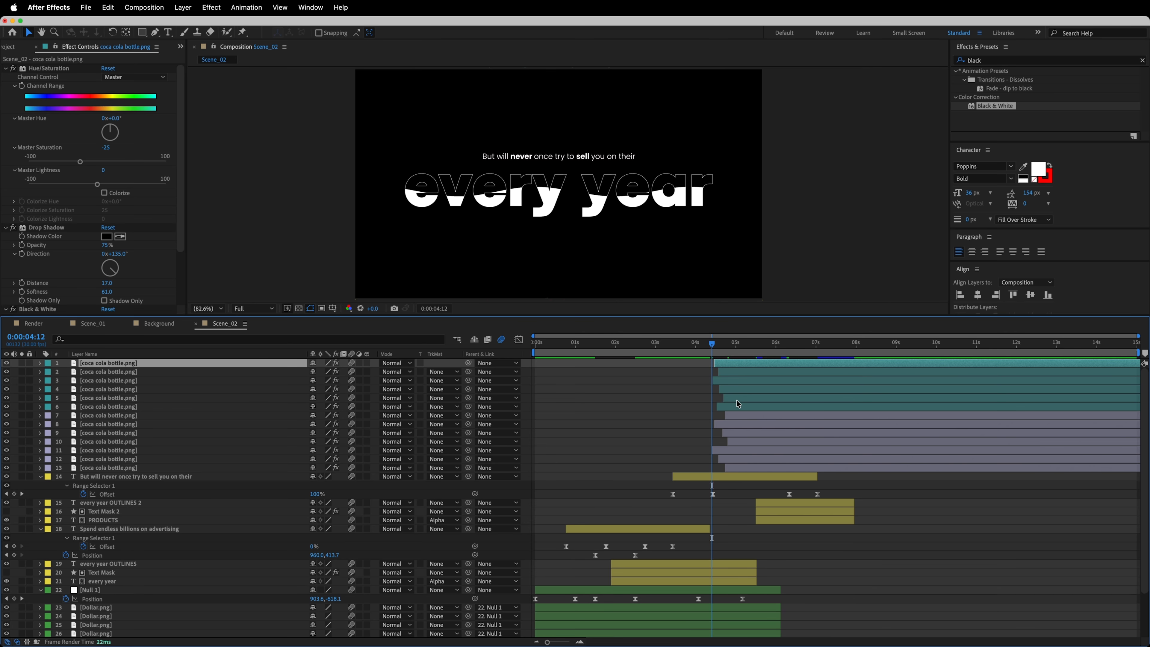
pyautogui.keyDown('shift'); pyautogui.click(739, 469); pyautogui.keyUp('shift')
pyautogui.moveTo(738, 469); pyautogui.dragTo(723, 465)
pyautogui.moveTo(700, 348); pyautogui.dragTo(733, 350)
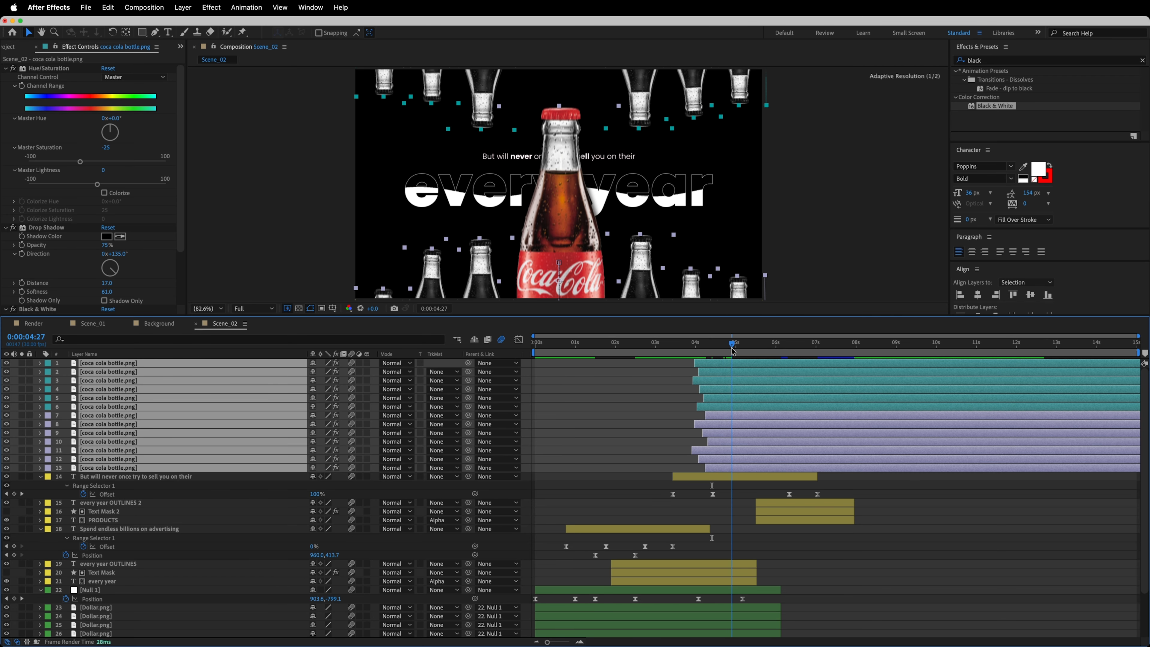
# Move the PRODUCTS outline, Text Mask 2 and PRODUCTS fill layers together to start at 0:00:05:06, the nulls' last Position keyframe
pyautogui.click(763, 503)
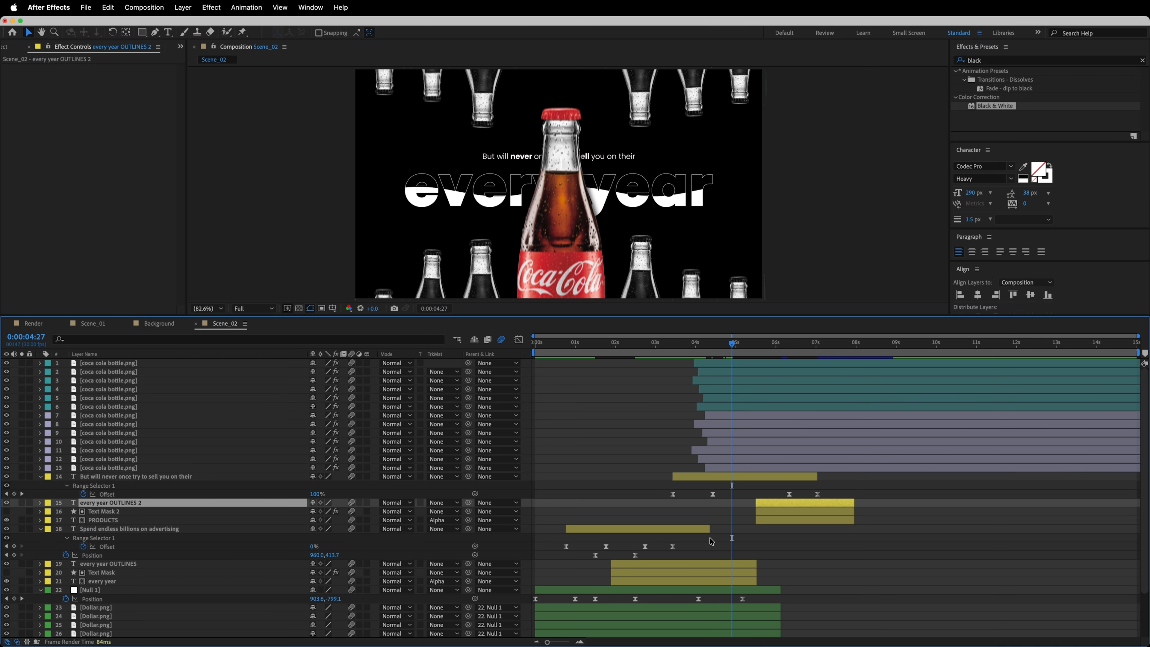
pyautogui.click(705, 528)
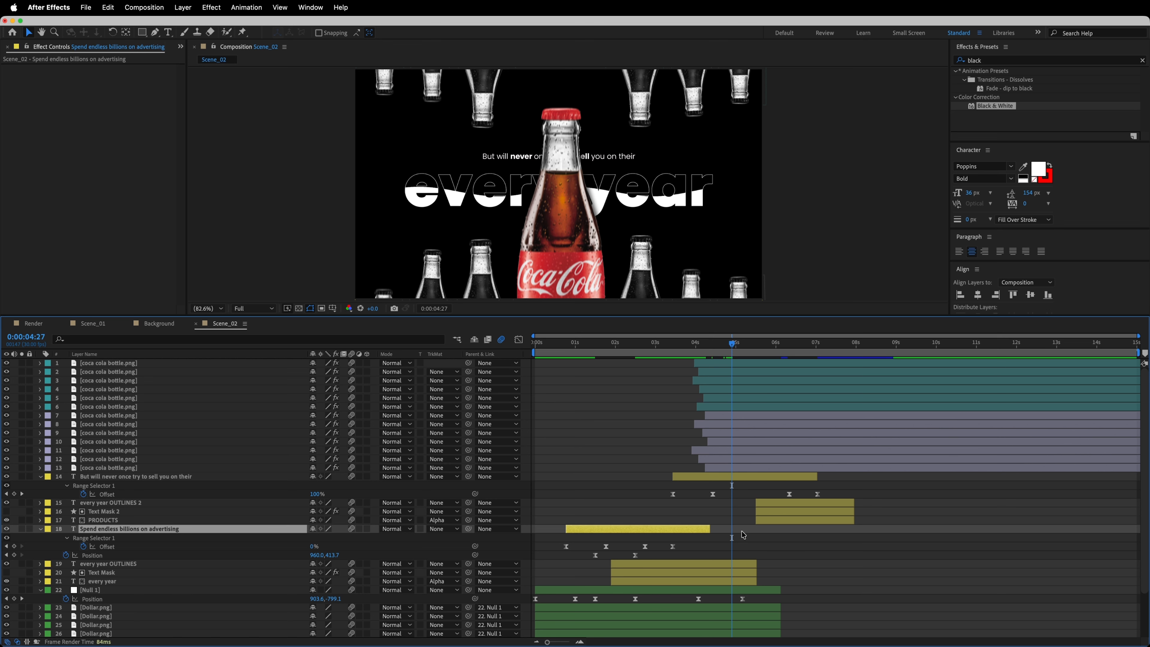
pyautogui.moveTo(736, 349); pyautogui.dragTo(743, 348)
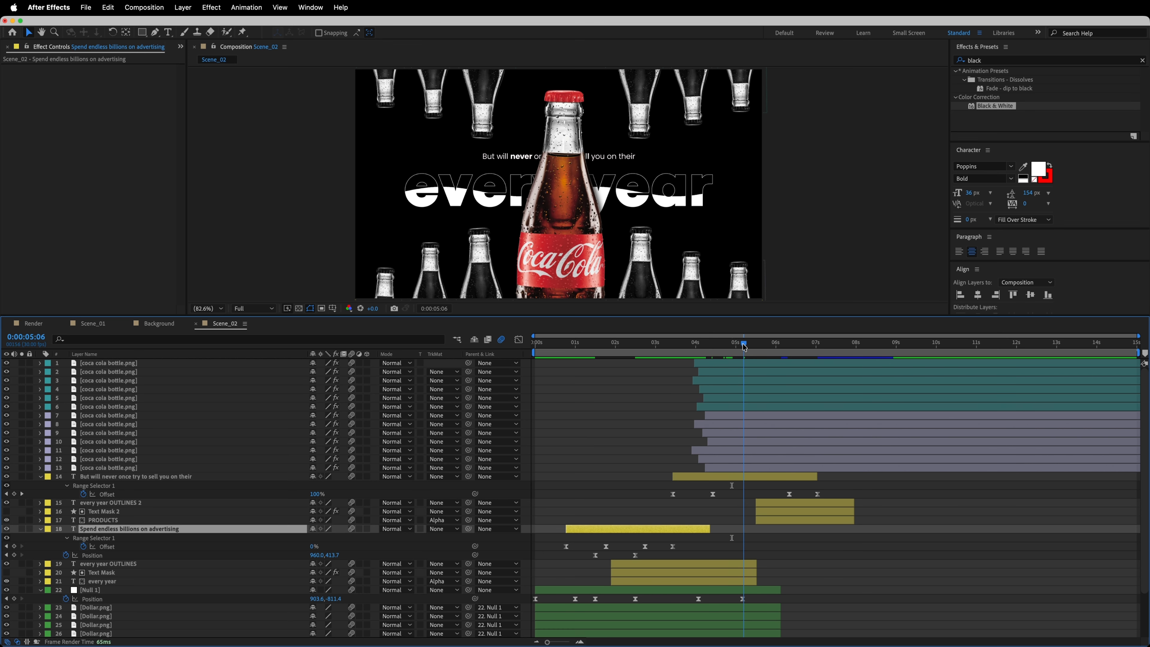
pyautogui.click(776, 501)
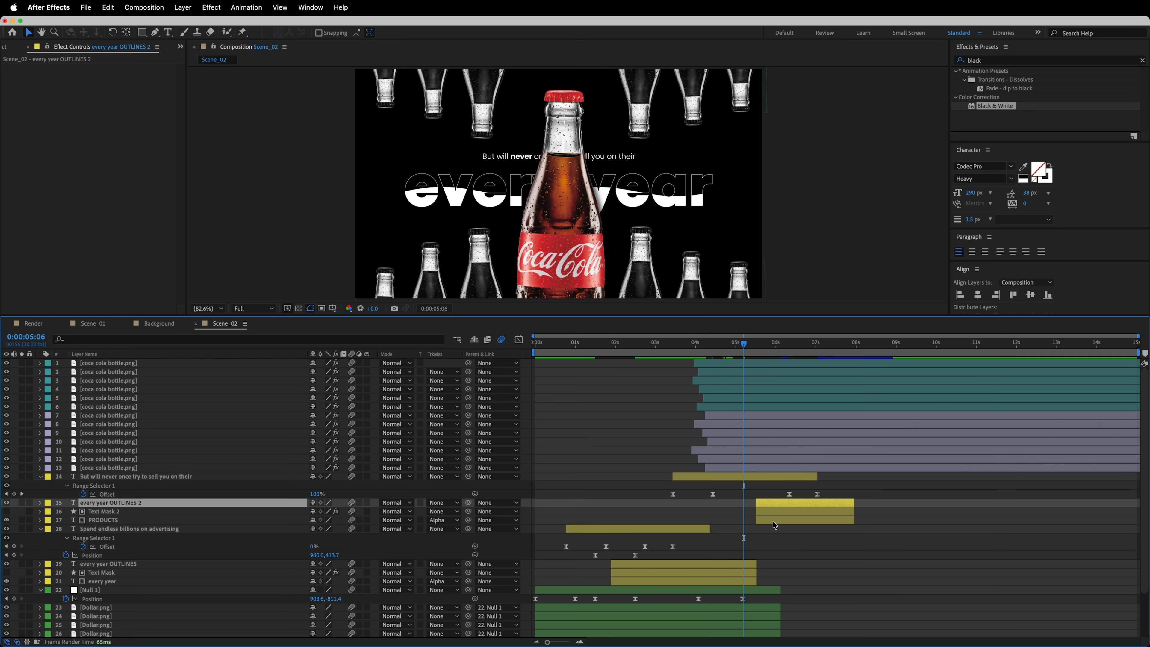
pyautogui.keyDown('shift'); pyautogui.click(773, 521); pyautogui.keyUp('shift')
pyautogui.moveTo(774, 505); pyautogui.dragTo(762, 506)
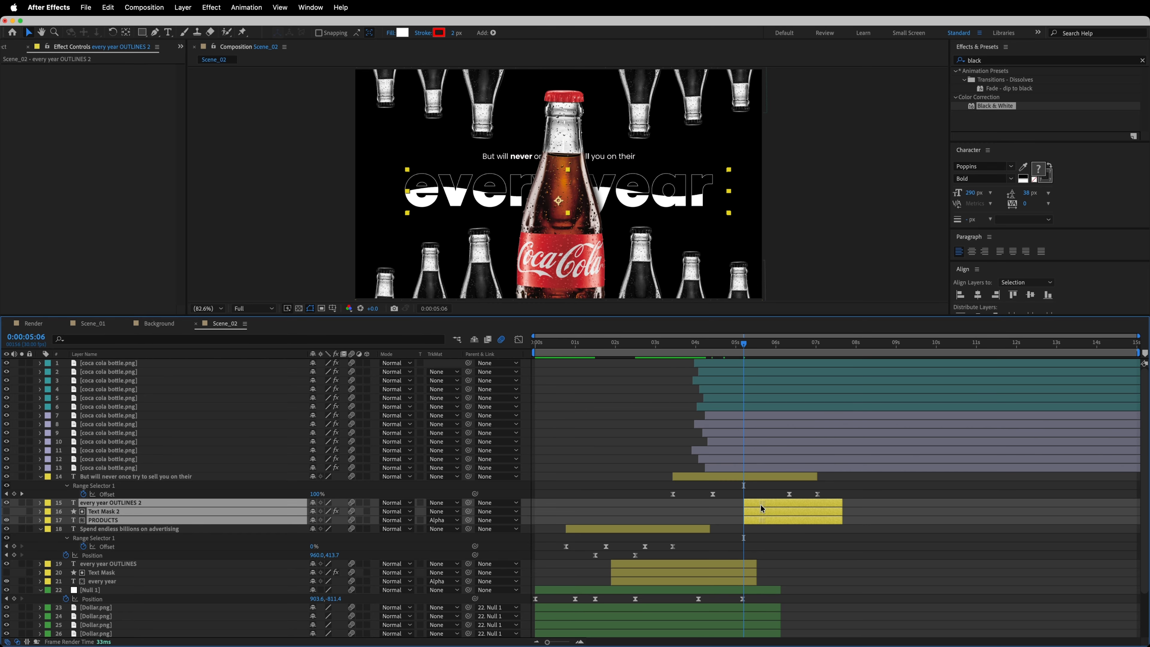
# Set the "every year" outline, Text Mask and fill layers to end at 0:00:05:06, and save the project
pyautogui.click(747, 564)
pyautogui.keyDown('shift'); pyautogui.click(748, 580); pyautogui.keyUp('shift')
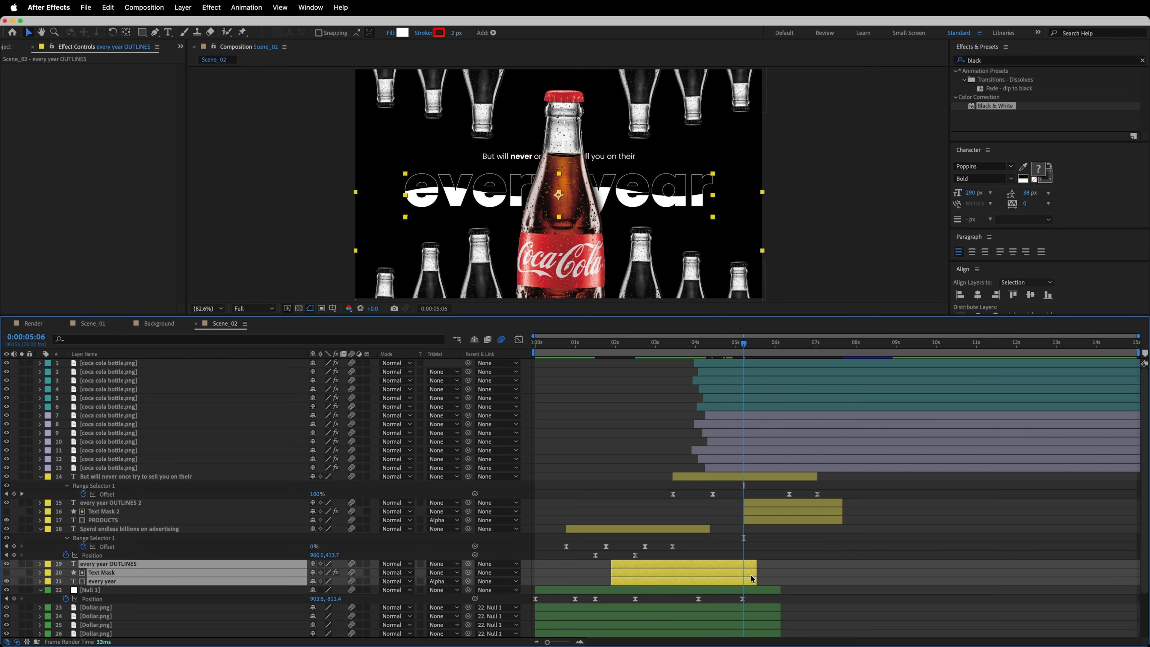
pyautogui.moveTo(756, 579); pyautogui.dragTo(742, 577)
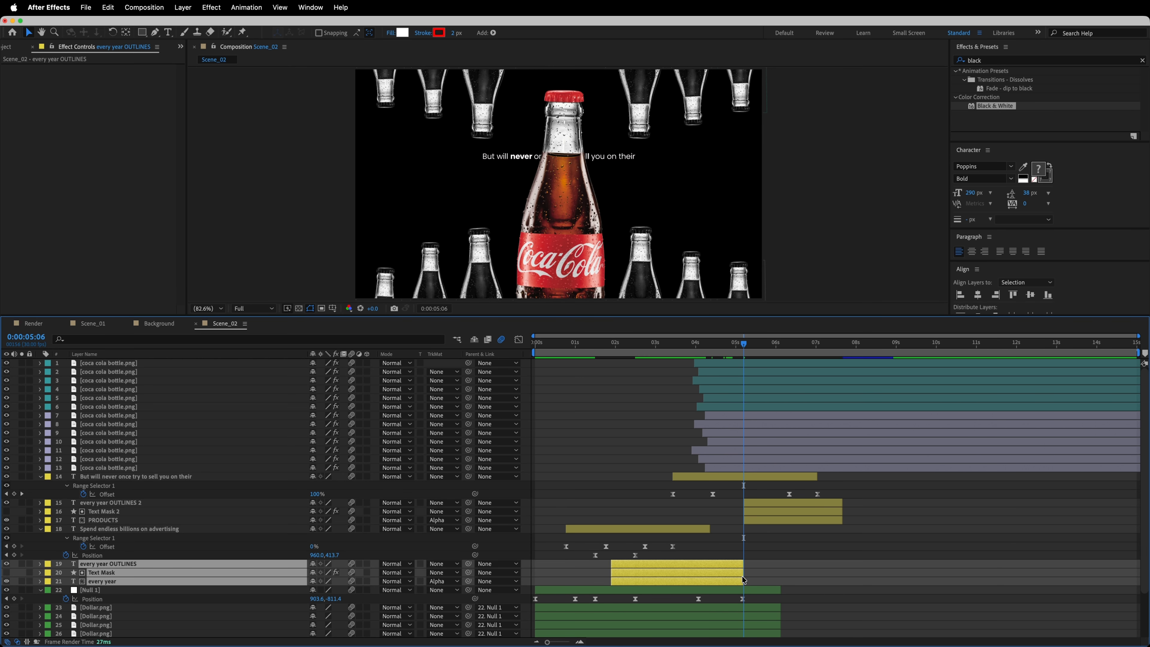
pyautogui.click(753, 558)
pyautogui.press('super+s')
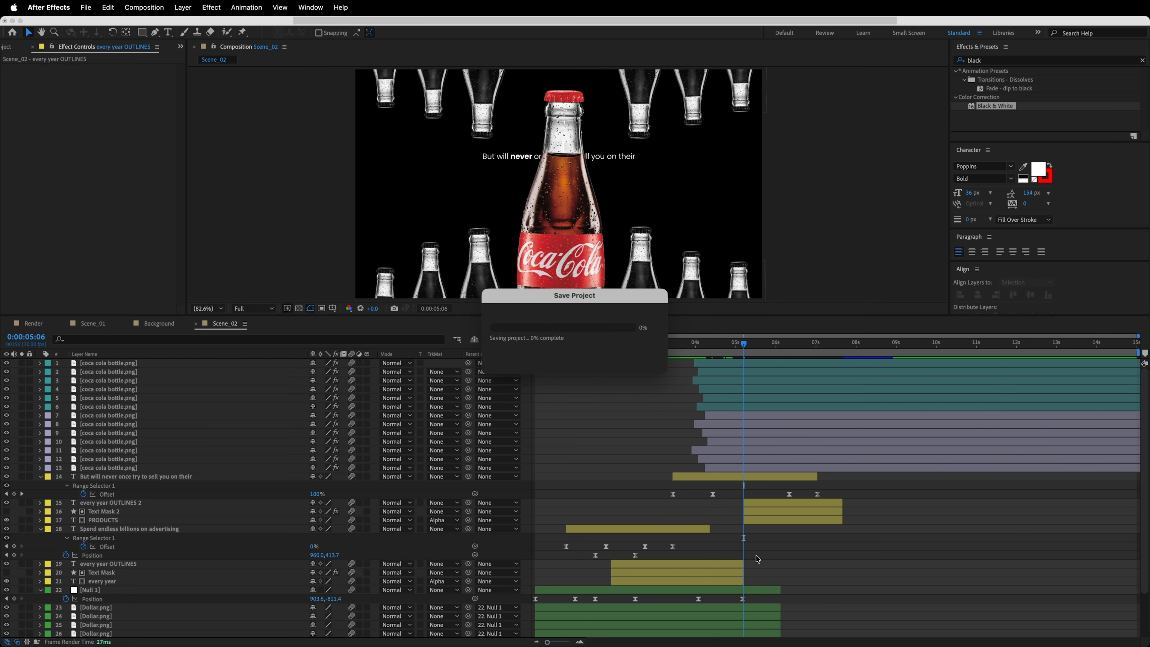
# Remove both Opacity keyframes from the "every year OUTLINES 2" layer at 0:00:05:25, keeping its opacity at 100%
pyautogui.click(743, 479)
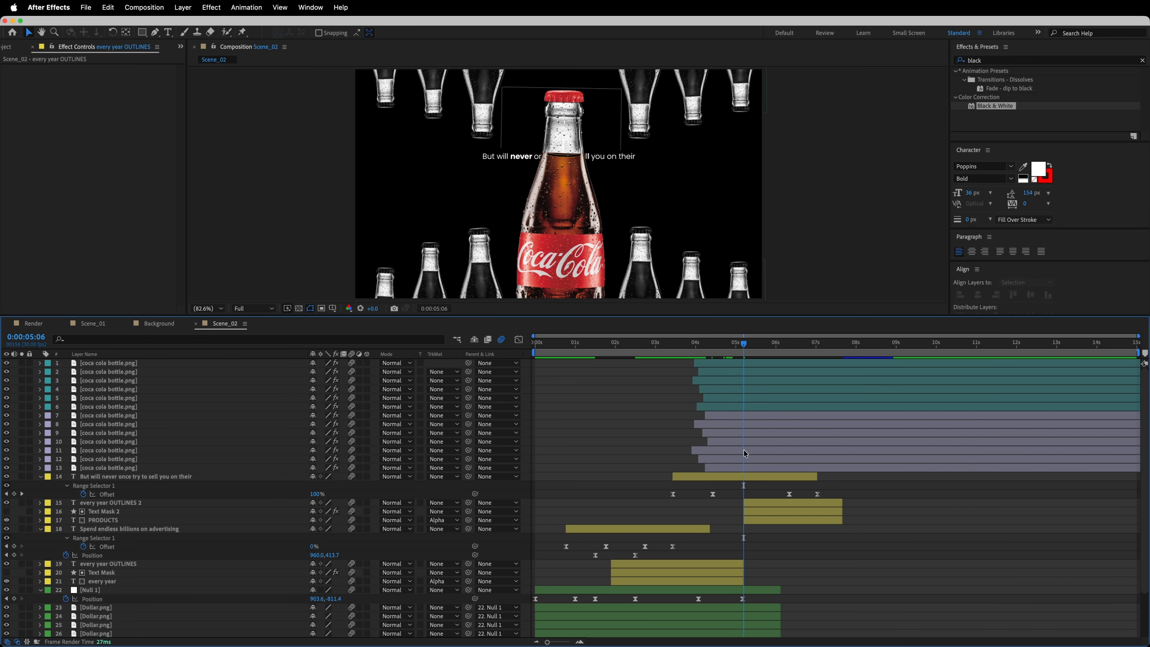
pyautogui.click(739, 349)
pyautogui.moveTo(739, 349); pyautogui.dragTo(763, 348)
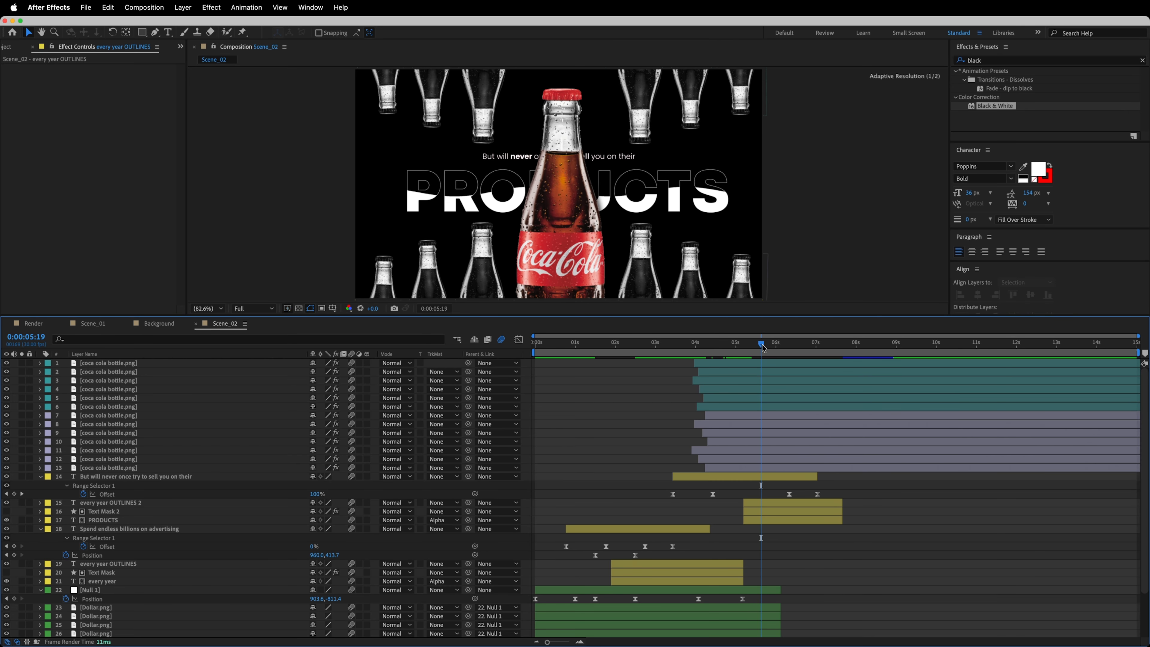
pyautogui.click(765, 502)
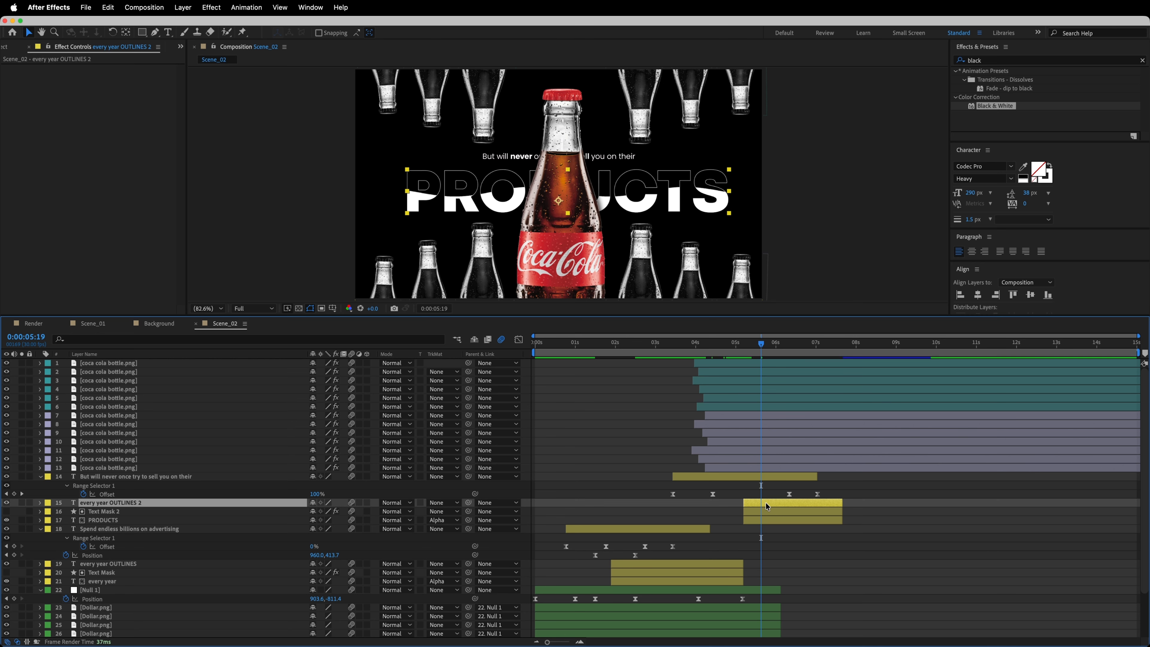
pyautogui.press('t')
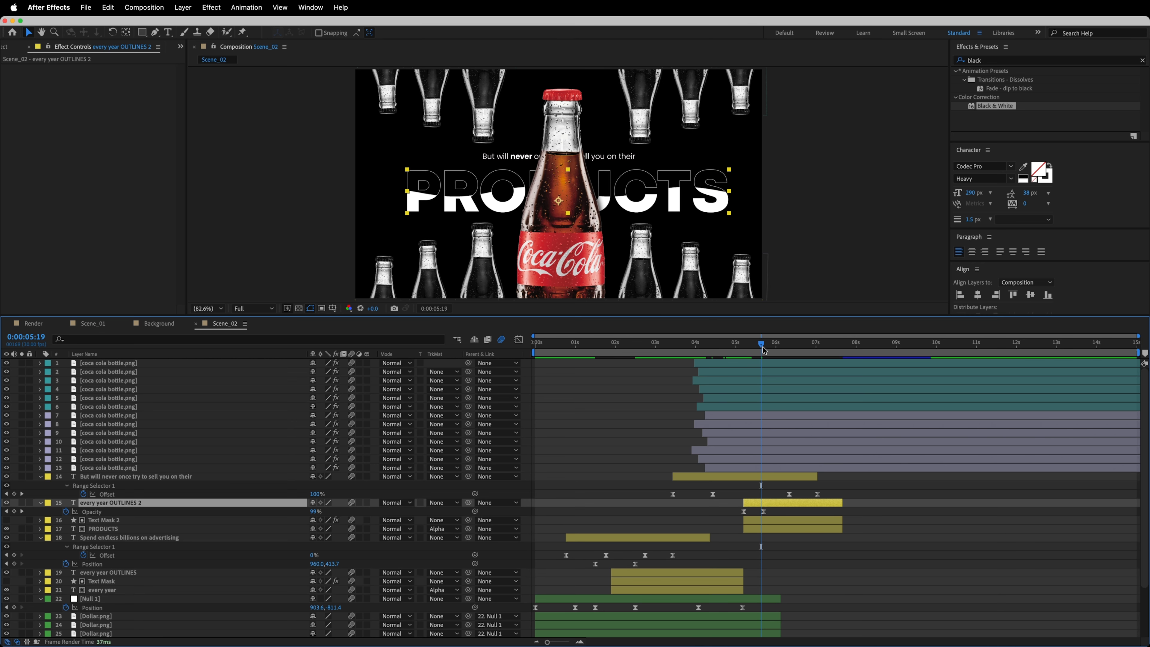
pyautogui.moveTo(763, 348); pyautogui.dragTo(770, 348)
pyautogui.moveTo(781, 508); pyautogui.dragTo(726, 517)
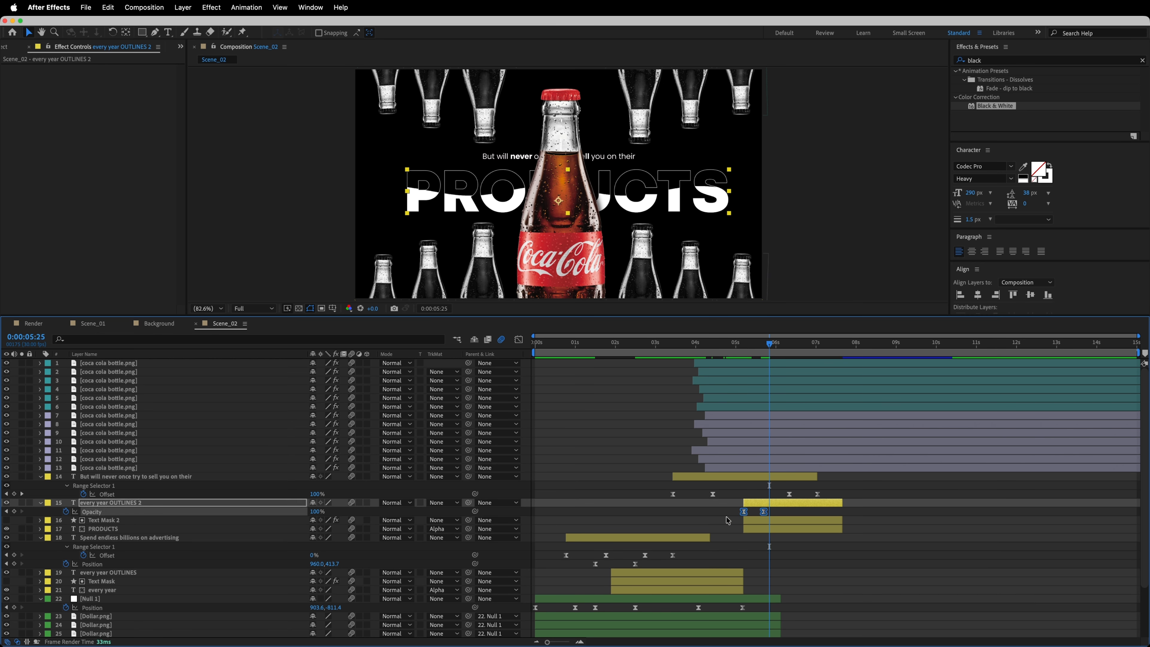
pyautogui.press('t')
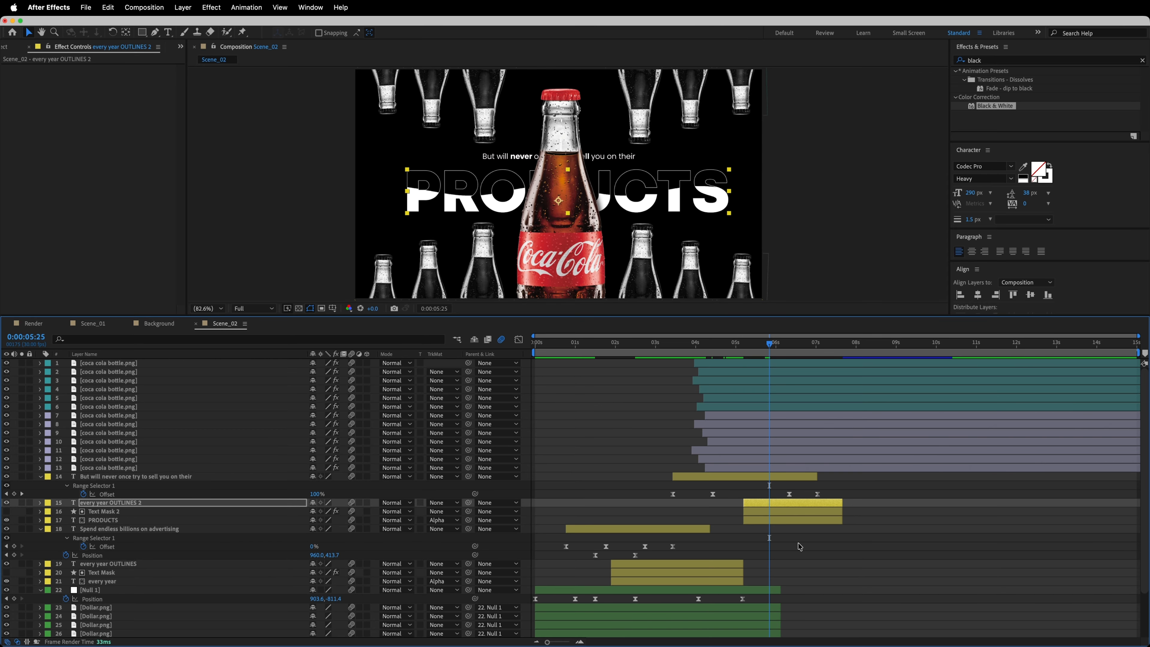
# Remove both Scale keyframes from Text Mask 2, keeping its scale at 100.0, 54.2%
pyautogui.click(785, 521)
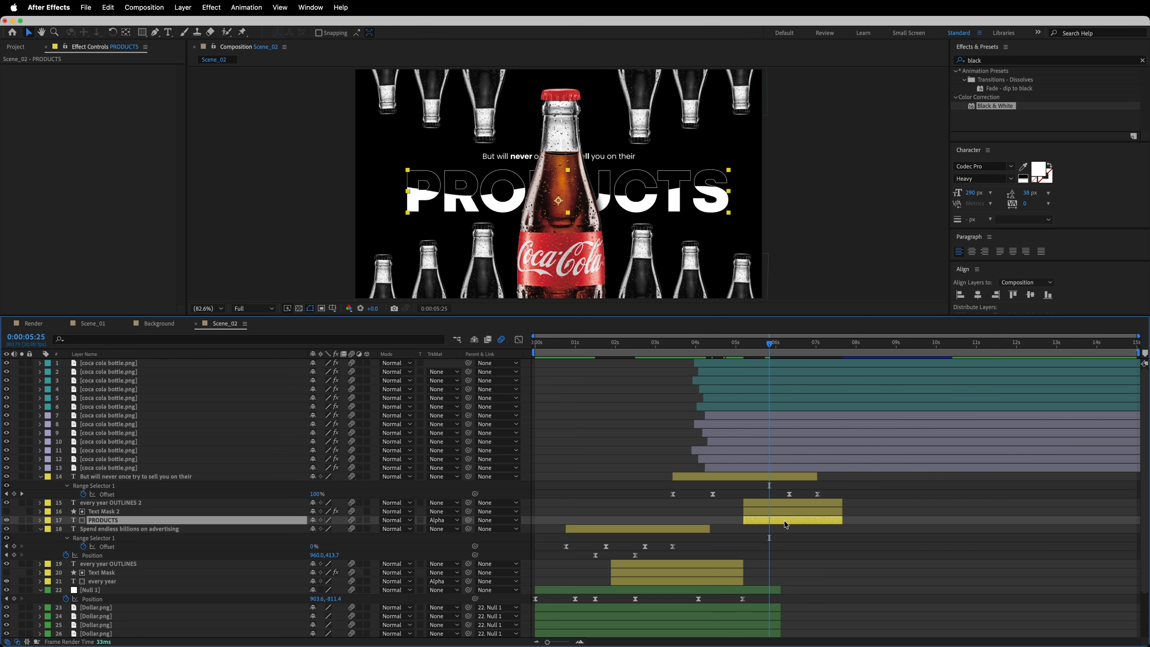
pyautogui.click(778, 513)
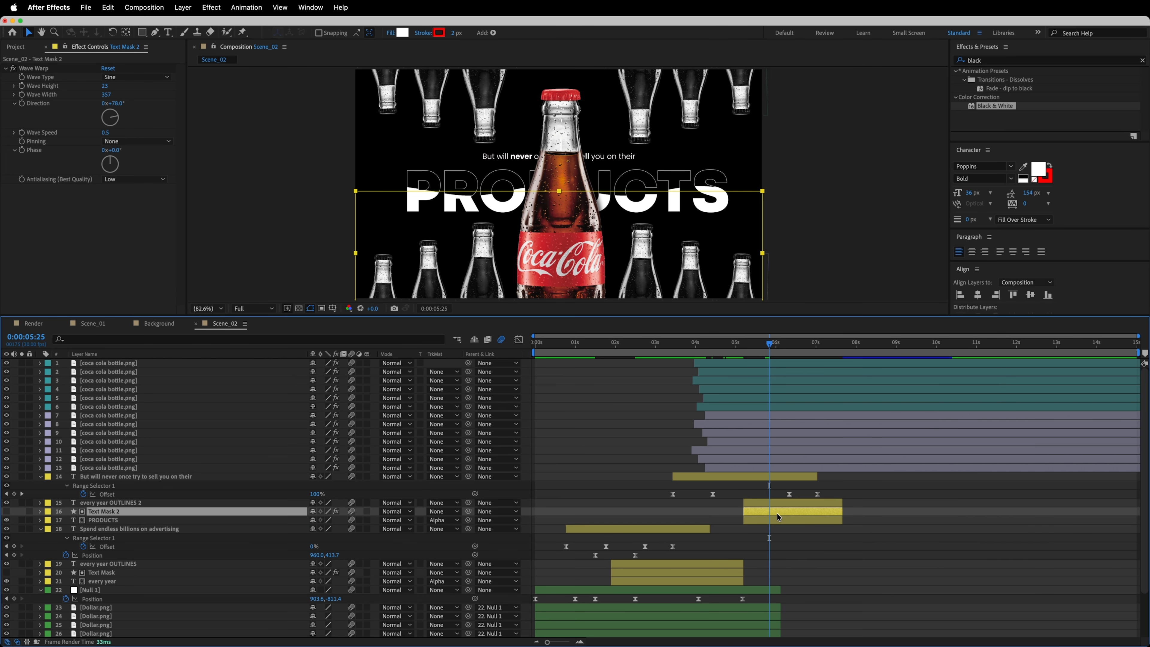
pyautogui.press('s')
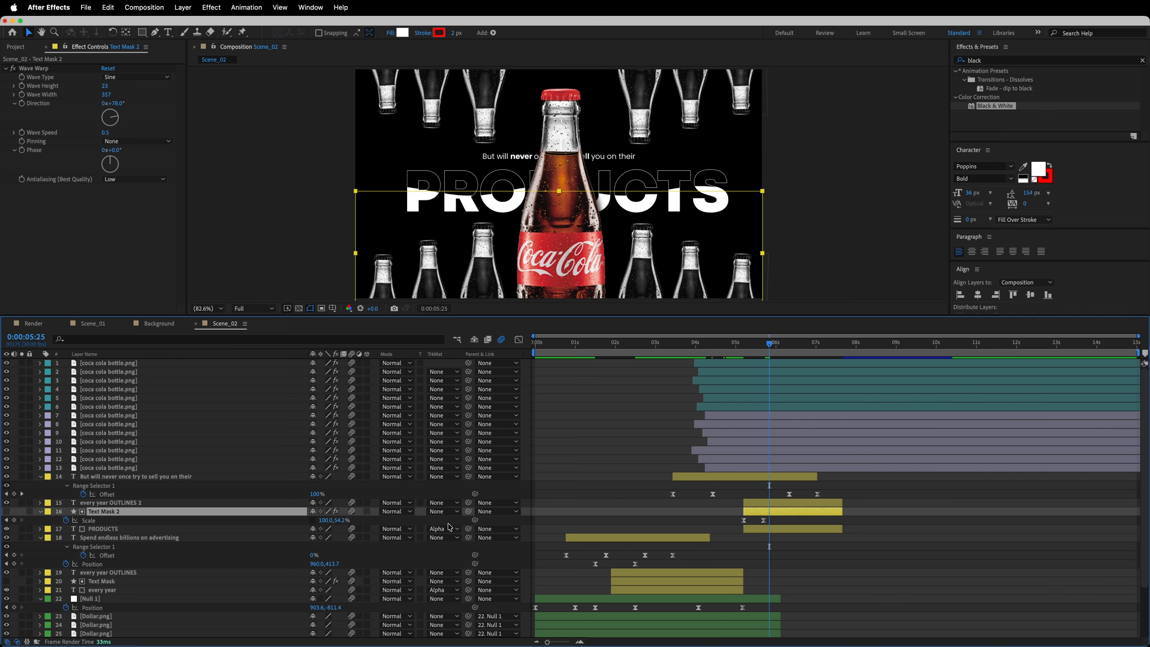
pyautogui.moveTo(783, 523); pyautogui.dragTo(722, 521)
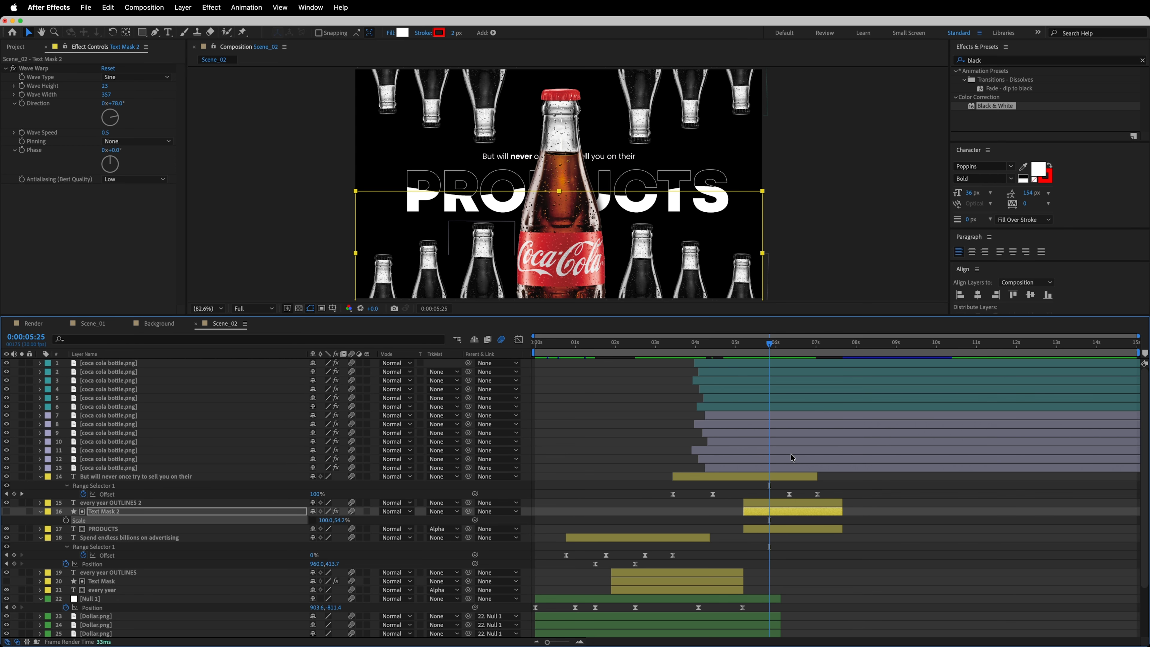
# Collapse the revealed properties of all layers in Scene_02 and deselect everything
pyautogui.press('s')
pyautogui.press('super+a')
pyautogui.press('u')
pyautogui.press('u')
pyautogui.click(880, 562)
pyautogui.press('u')
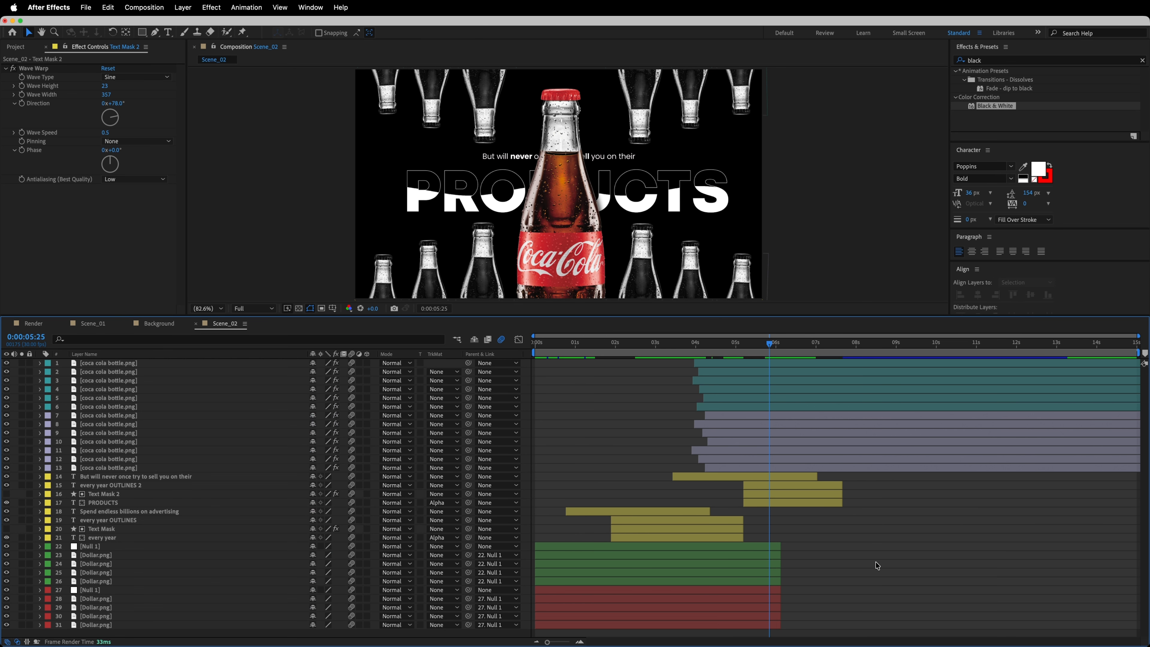
# Play Scene_02 twice from the start to check the timing of the dollar-bill, title and bottle transition
pyautogui.moveTo(701, 348); pyautogui.dragTo(531, 345)
pyautogui.press('space')
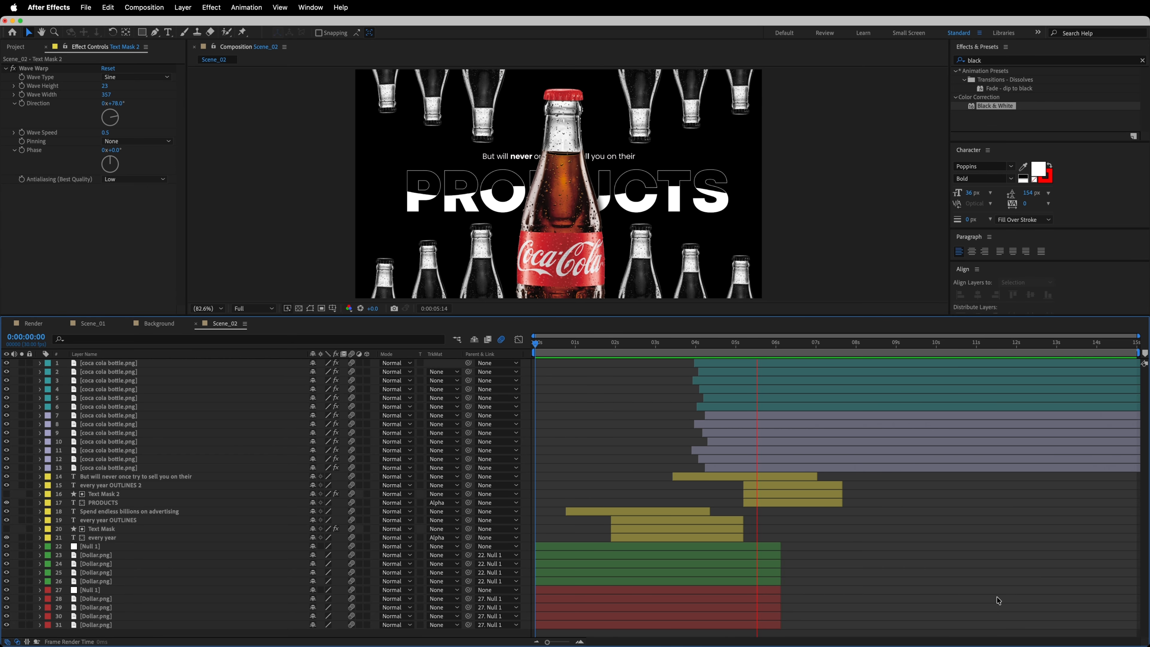
pyautogui.press('space')
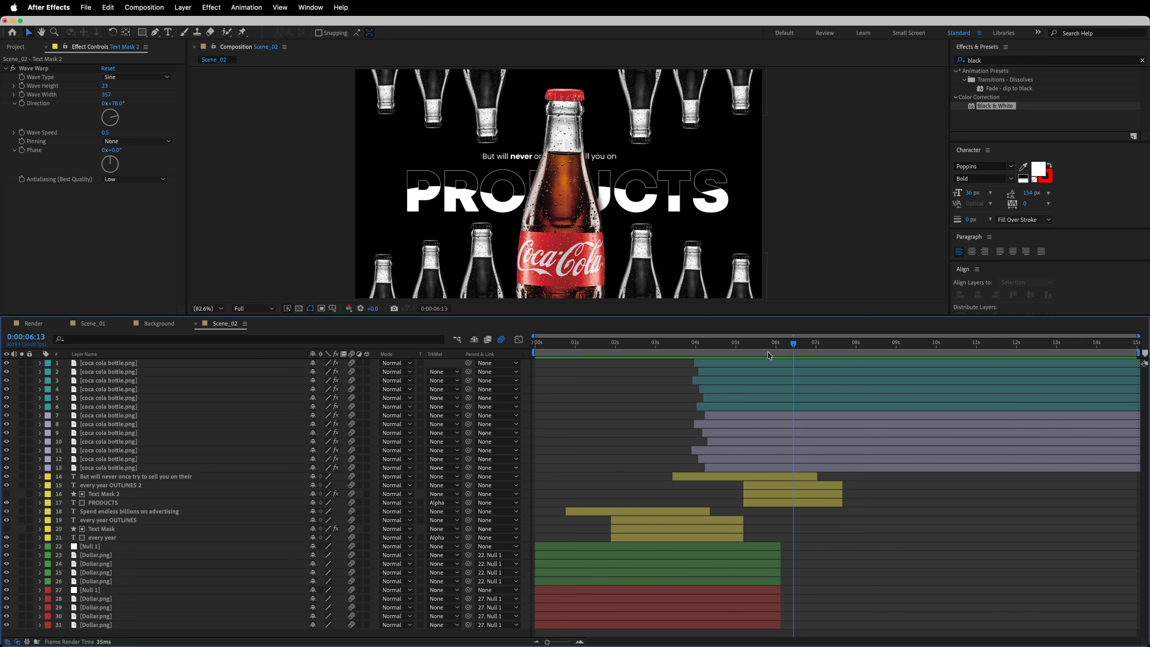
pyautogui.press('Home')
pyautogui.press('space')
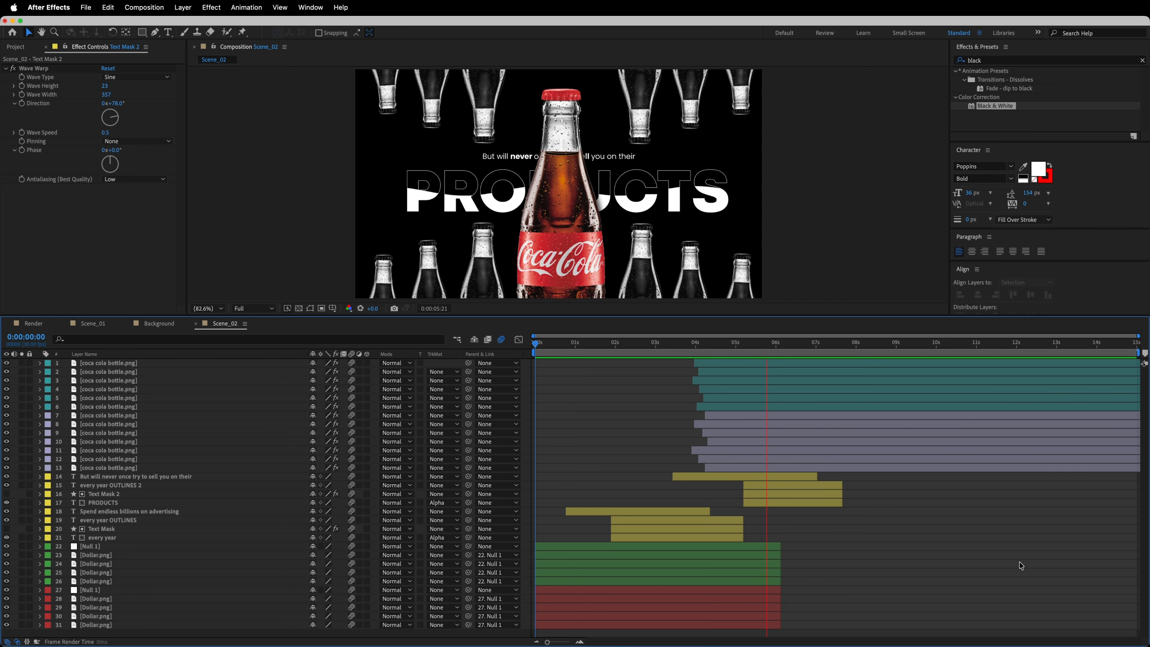
# Replay Scene_02 from the start to check the transition, and return the current time to 0:00:00:00
pyautogui.press('space')
pyautogui.press('Home')
pyautogui.press('space')
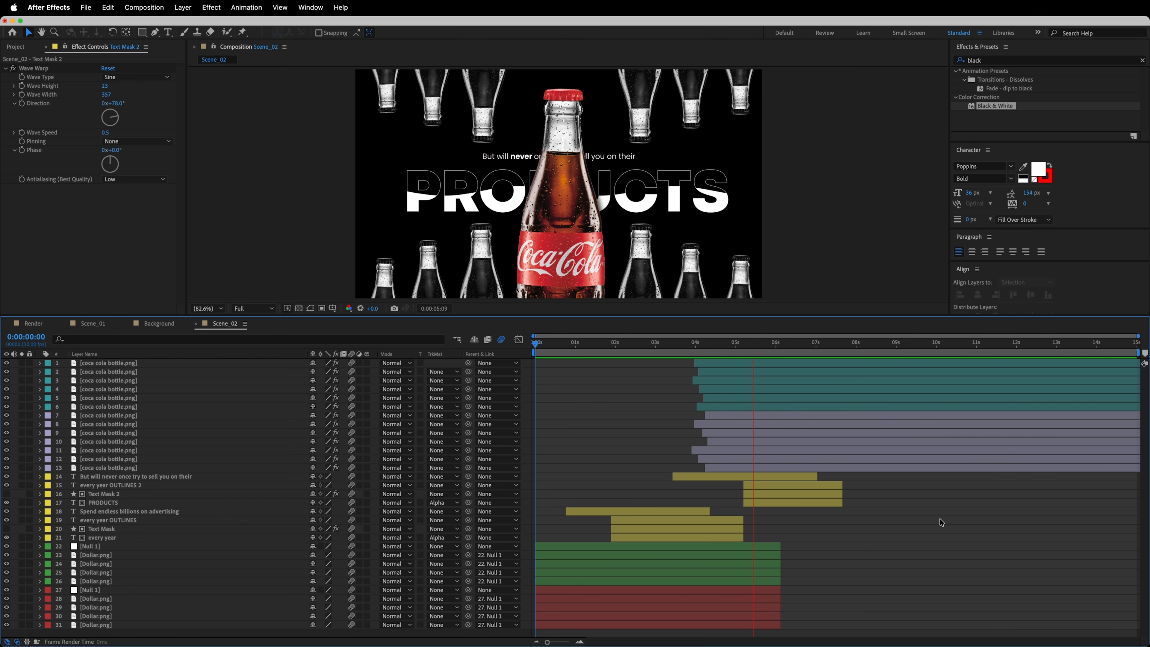
pyautogui.press('space')
pyautogui.moveTo(789, 347); pyautogui.dragTo(531, 360)
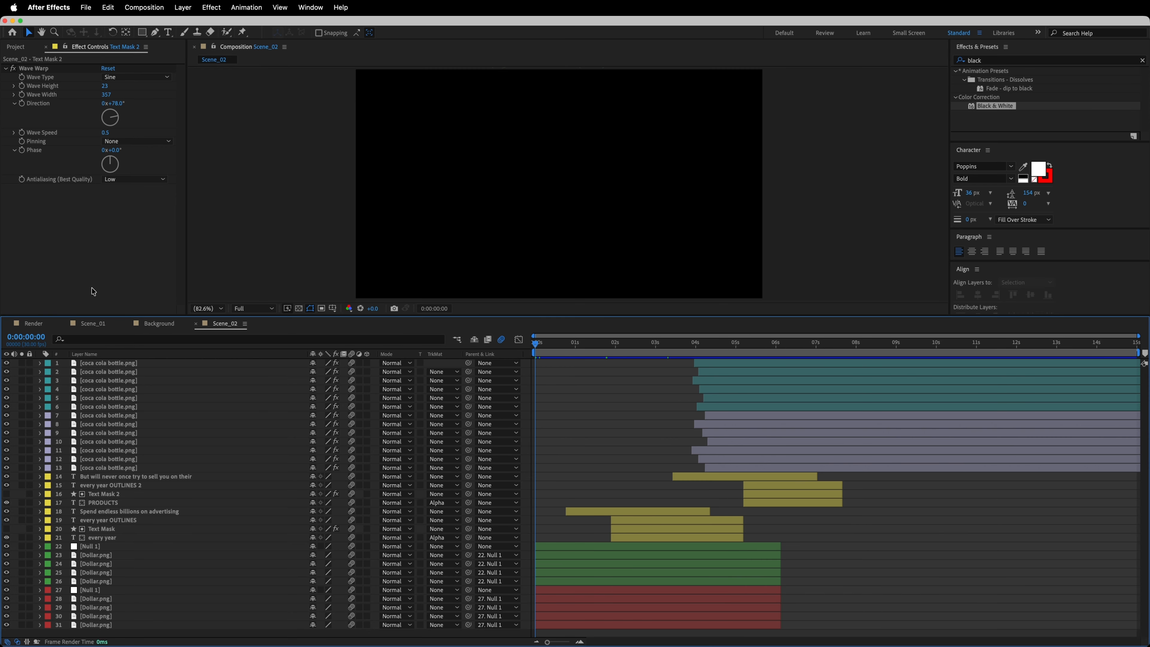
# Add Scene_02 to the Render composition between Crop and Scene_01, starting at about 0:00:08:00
pyautogui.click(39, 325)
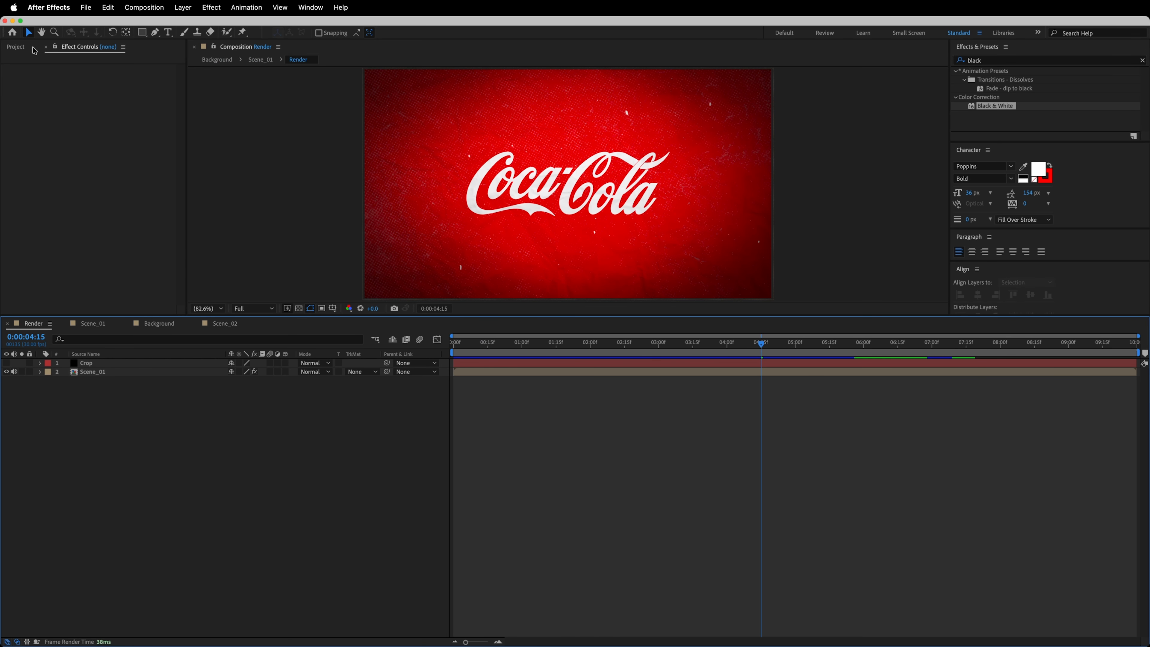
pyautogui.click(18, 47)
pyautogui.moveTo(40, 259); pyautogui.dragTo(96, 371)
pyautogui.moveTo(471, 372); pyautogui.dragTo(1007, 381)
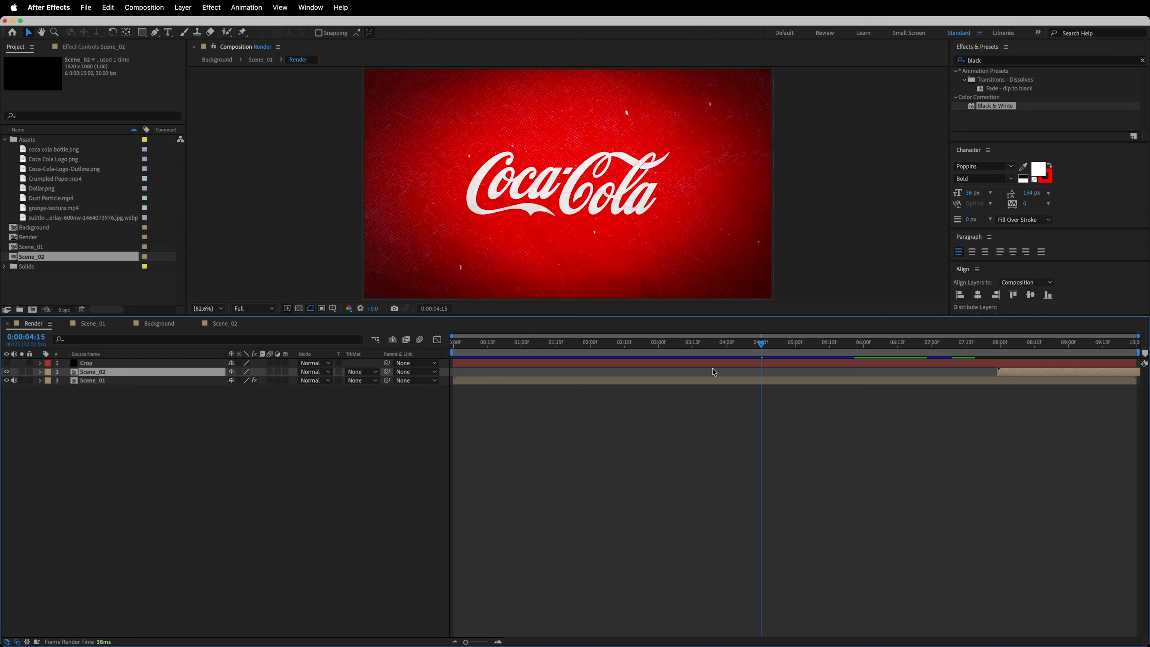
# In Scene_01, keyframe the Opacity of the Coca-Cola-Logo-Outline.png layer to 0% at 0:00:04:15
pyautogui.moveTo(717, 348); pyautogui.dragTo(761, 365)
pyautogui.click(95, 325)
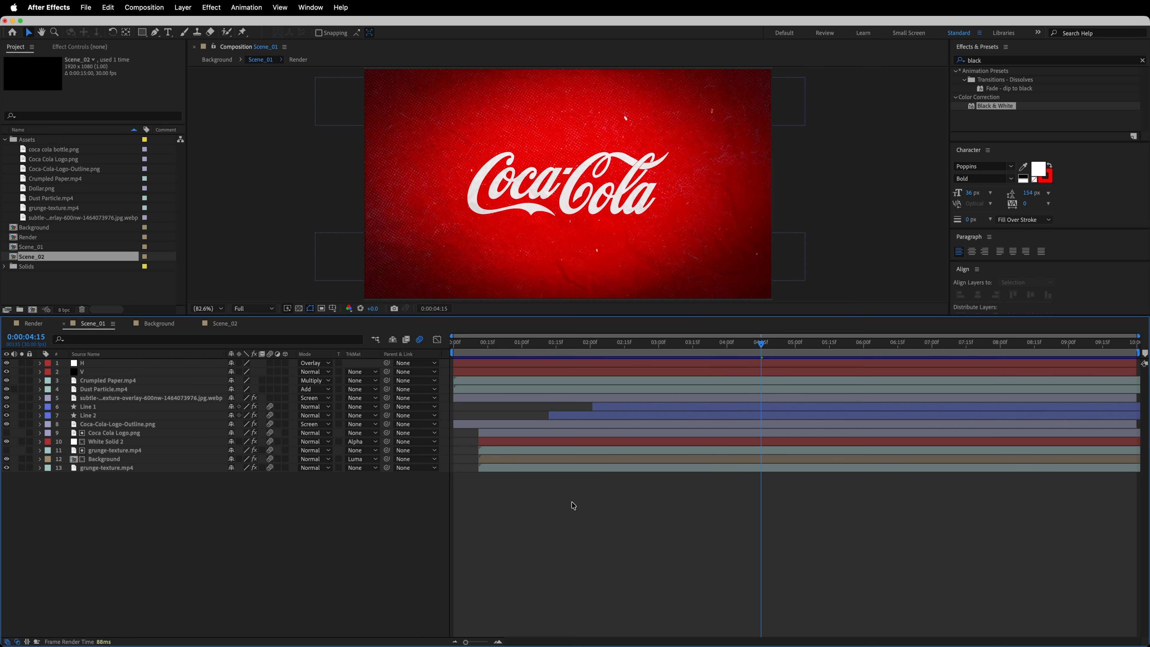
pyautogui.click(131, 425)
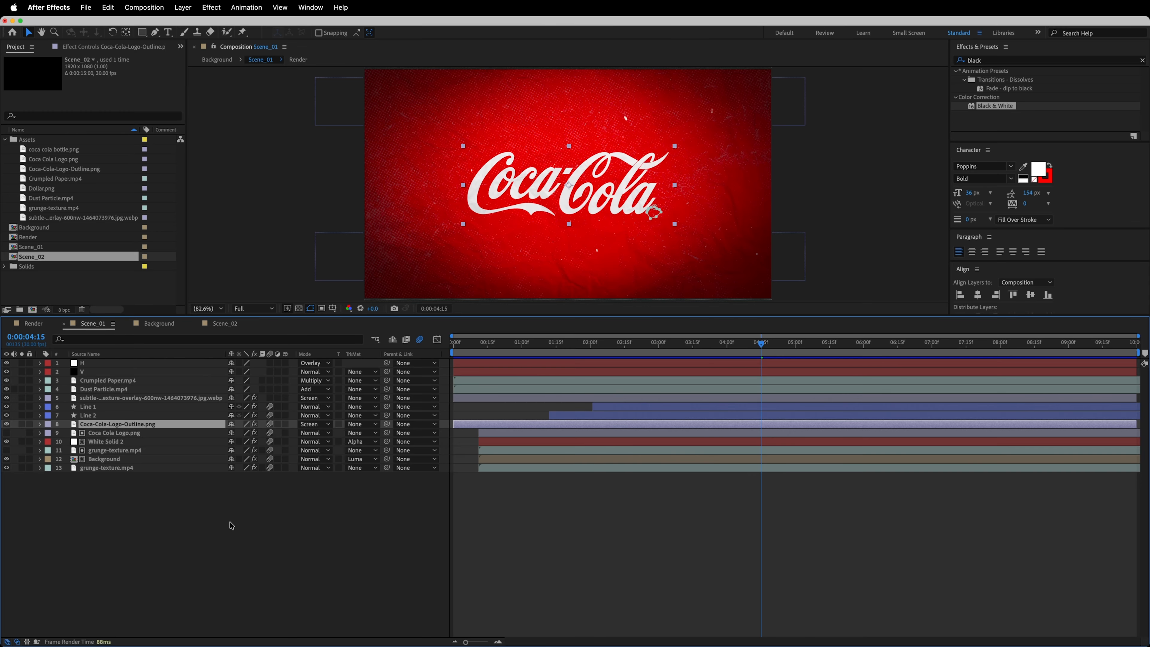
pyautogui.press('t')
pyautogui.moveTo(237, 436); pyautogui.dragTo(171, 434)
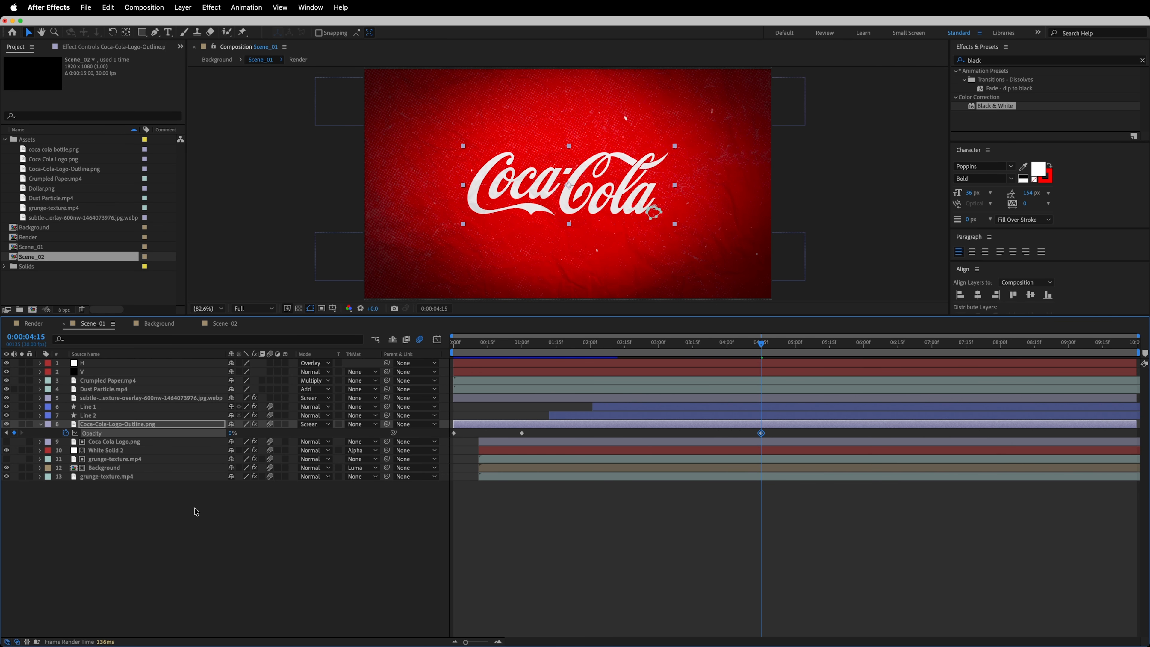
# Reveal the Mask Path of White Solid 2 and add a keyframe holding its current shape at 0:00:02:17
pyautogui.click(124, 455)
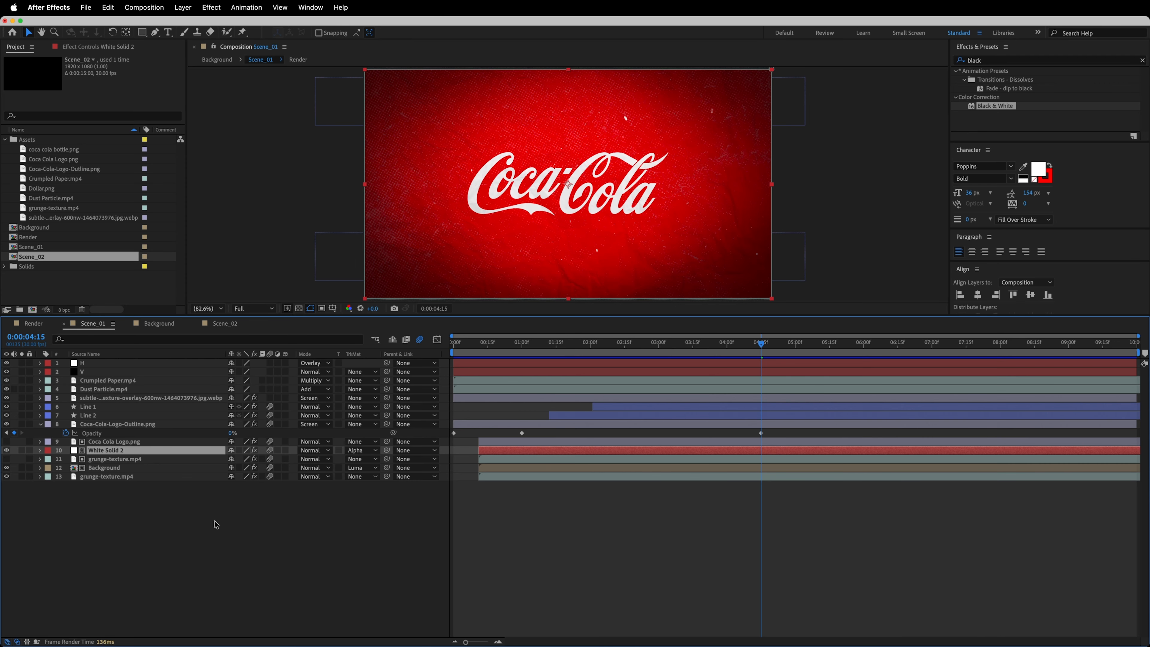
pyautogui.moveTo(733, 352)
pyautogui.mouseDown()
pyautogui.moveTo(486, 353)
pyautogui.moveTo(563, 346)
pyautogui.moveTo(542, 348)
pyautogui.moveTo(737, 359)
pyautogui.mouseUp()
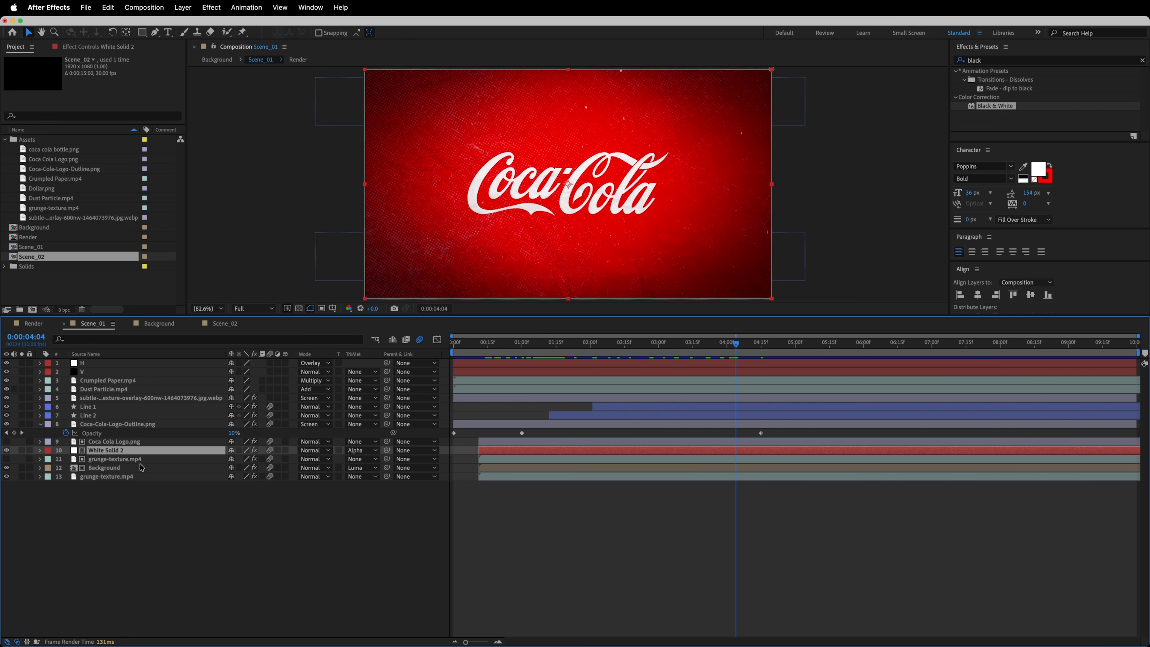
pyautogui.press('m')
pyautogui.moveTo(736, 349); pyautogui.dragTo(629, 367)
pyautogui.moveTo(636, 468)
pyautogui.mouseDown()
pyautogui.moveTo(605, 469)
pyautogui.moveTo(639, 468)
pyautogui.mouseUp()
pyautogui.click(638, 468)
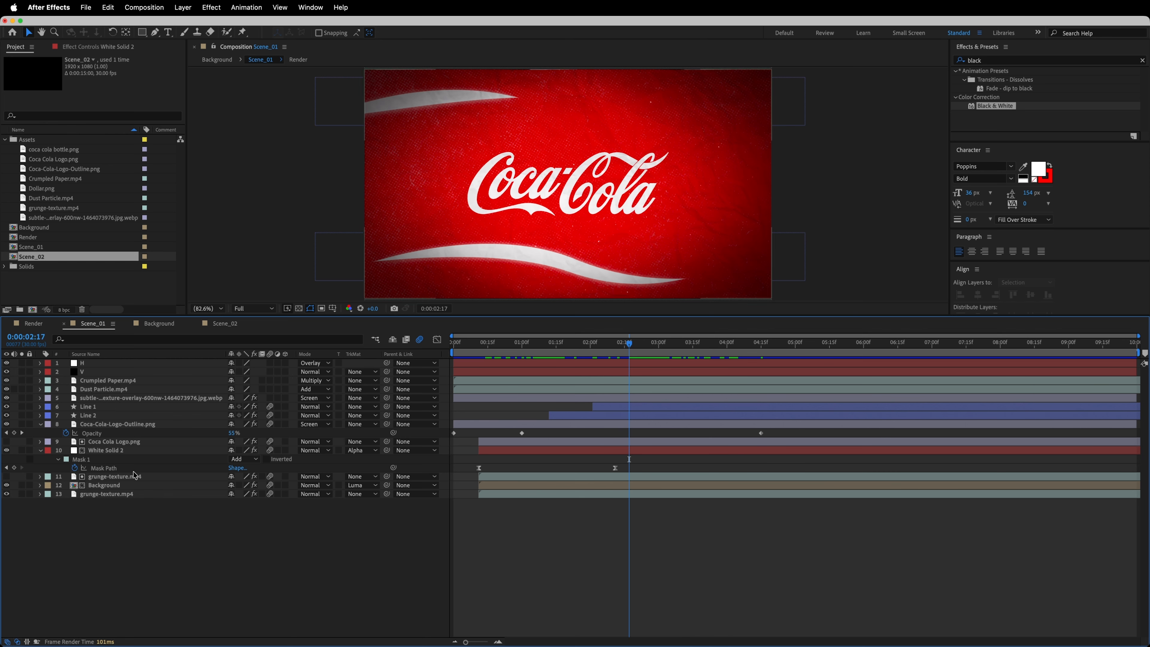
pyautogui.click(14, 467)
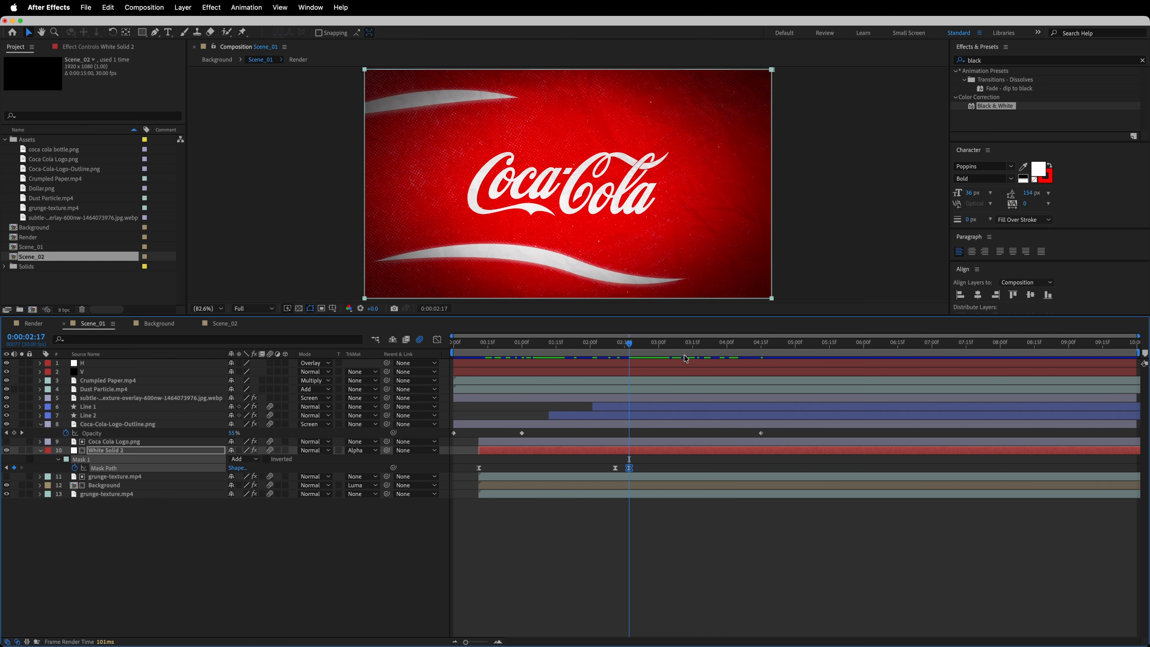
# At 0:00:04:15, collapse White Solid 2's mask onto the frame's bottom edge by lowering its top points, hiding the logo
pyautogui.moveTo(633, 346); pyautogui.dragTo(764, 381)
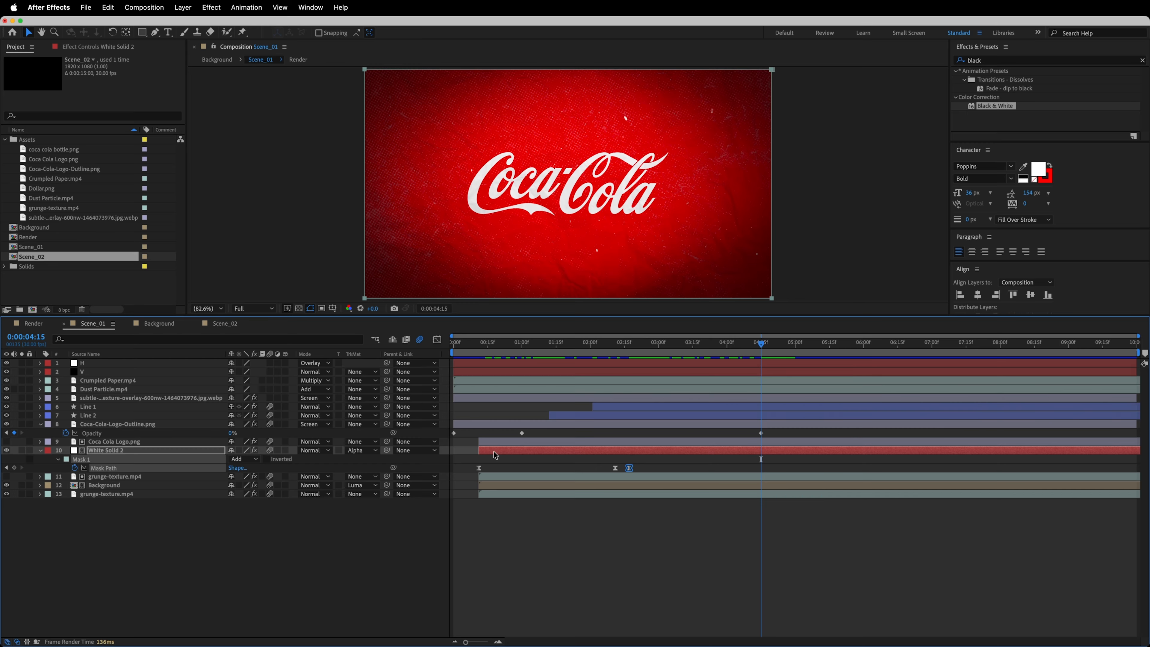
pyautogui.click(762, 434)
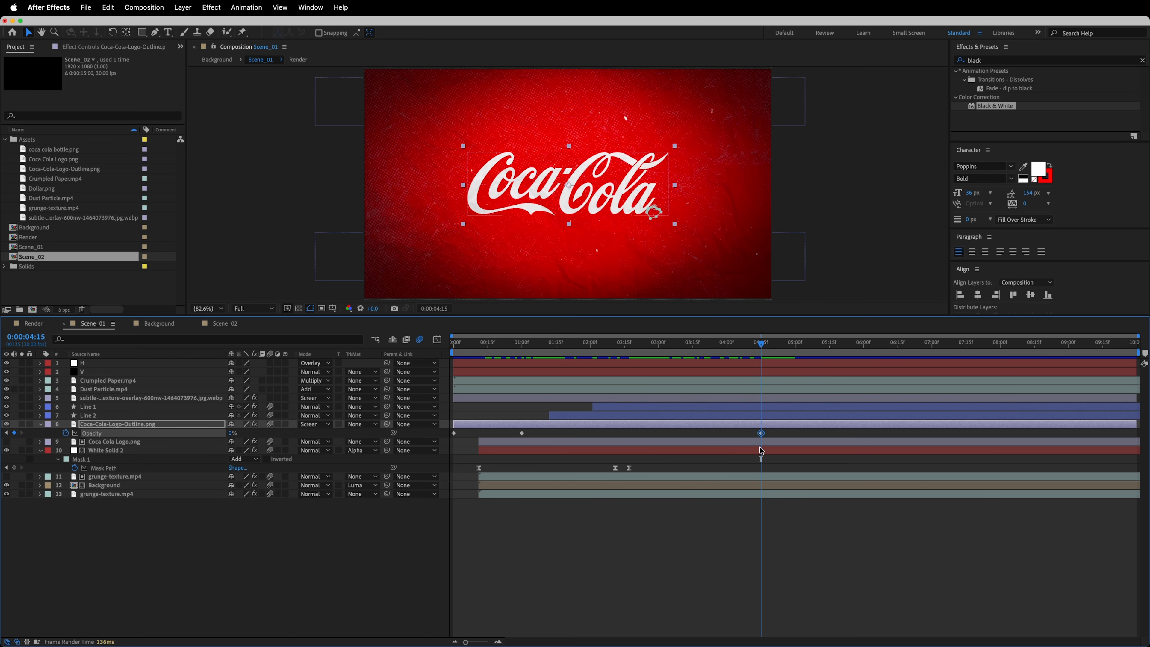
pyautogui.click(757, 466)
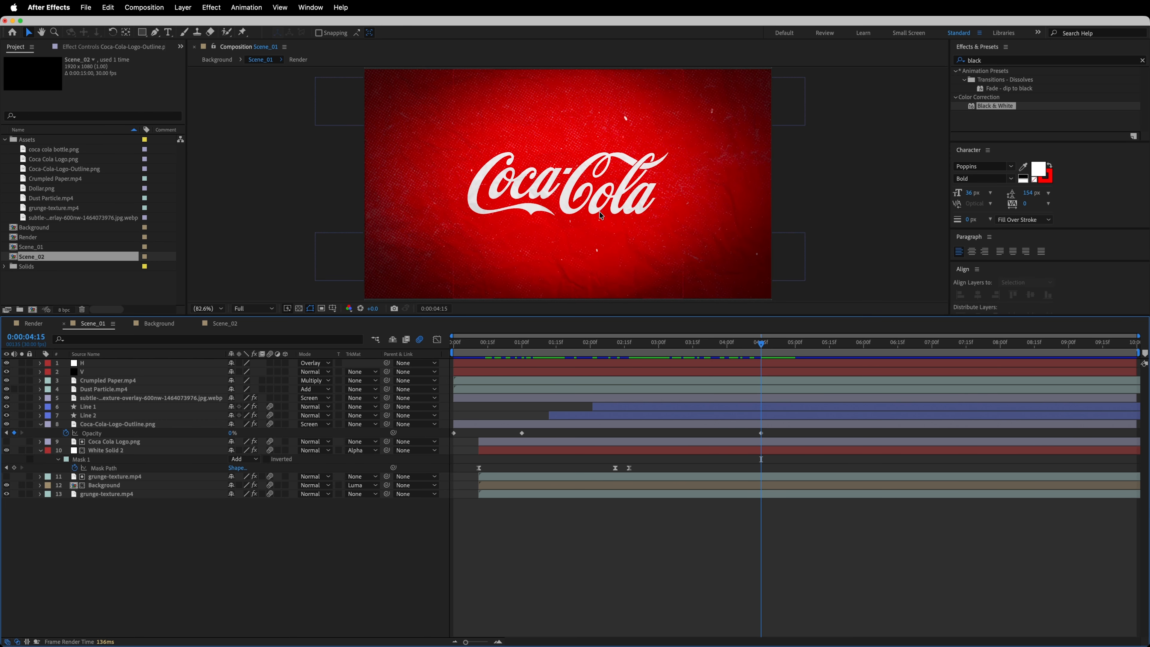
pyautogui.click(142, 451)
pyautogui.moveTo(141, 451); pyautogui.dragTo(539, 85)
pyautogui.moveTo(322, 51); pyautogui.dragTo(322, 51)
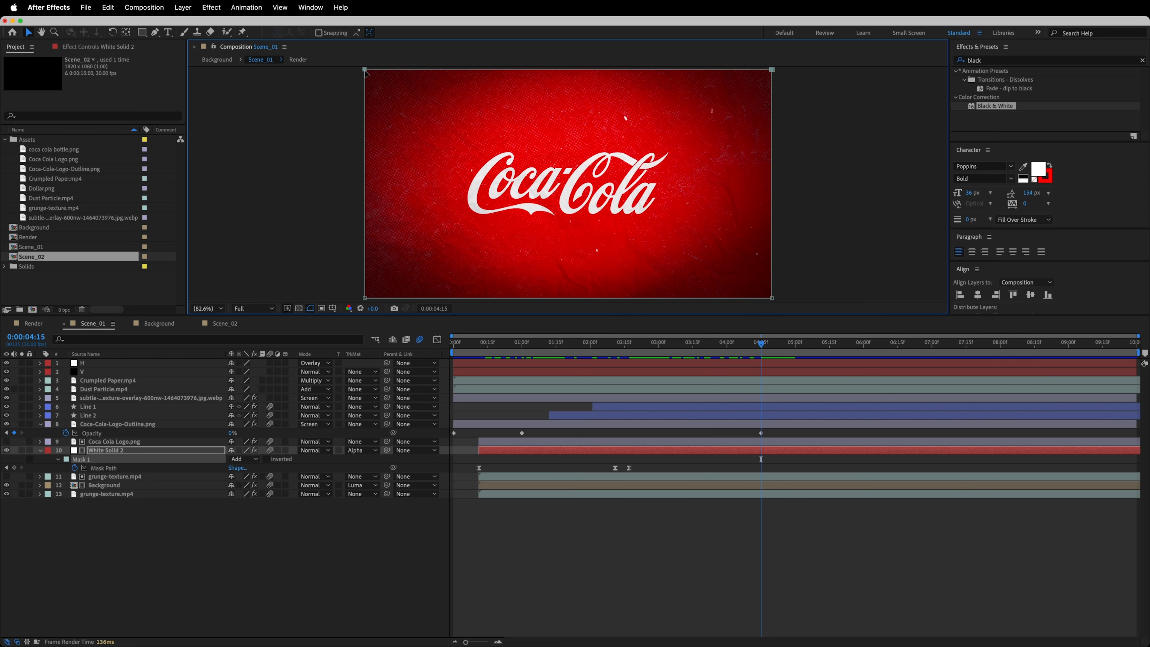
pyautogui.moveTo(366, 72); pyautogui.dragTo(336, 306)
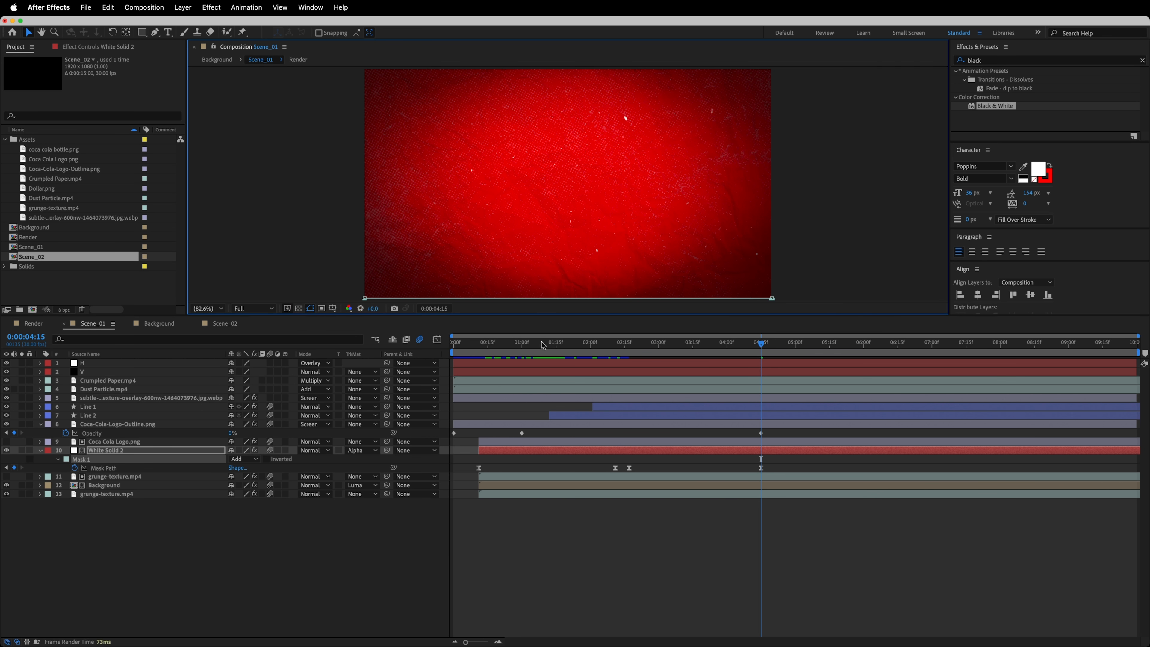
# Move the last two Mask Path keyframes of White Solid 2 together to about 0:00:03:10 and 0:00:05:08
pyautogui.moveTo(624, 355); pyautogui.dragTo(696, 353)
pyautogui.moveTo(779, 466); pyautogui.dragTo(627, 468)
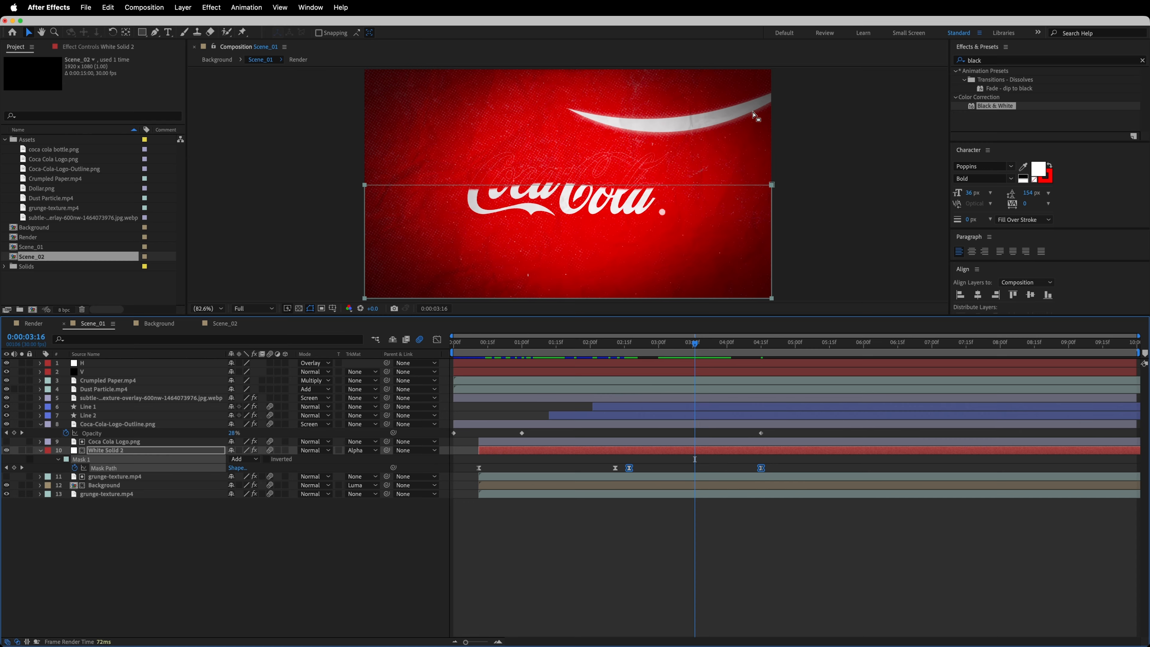
pyautogui.moveTo(629, 468); pyautogui.dragTo(713, 467)
pyautogui.click(697, 345)
pyautogui.moveTo(697, 344); pyautogui.dragTo(727, 338)
pyautogui.moveTo(714, 470); pyautogui.dragTo(682, 467)
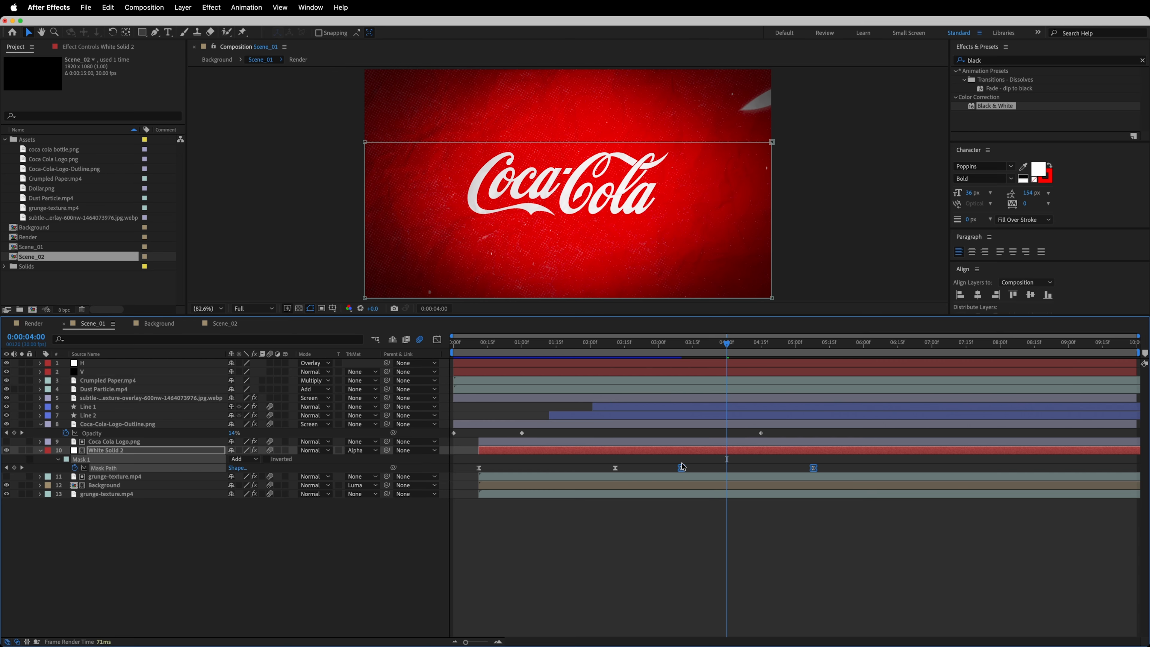
pyautogui.moveTo(726, 347); pyautogui.dragTo(798, 344)
pyautogui.click(320, 532)
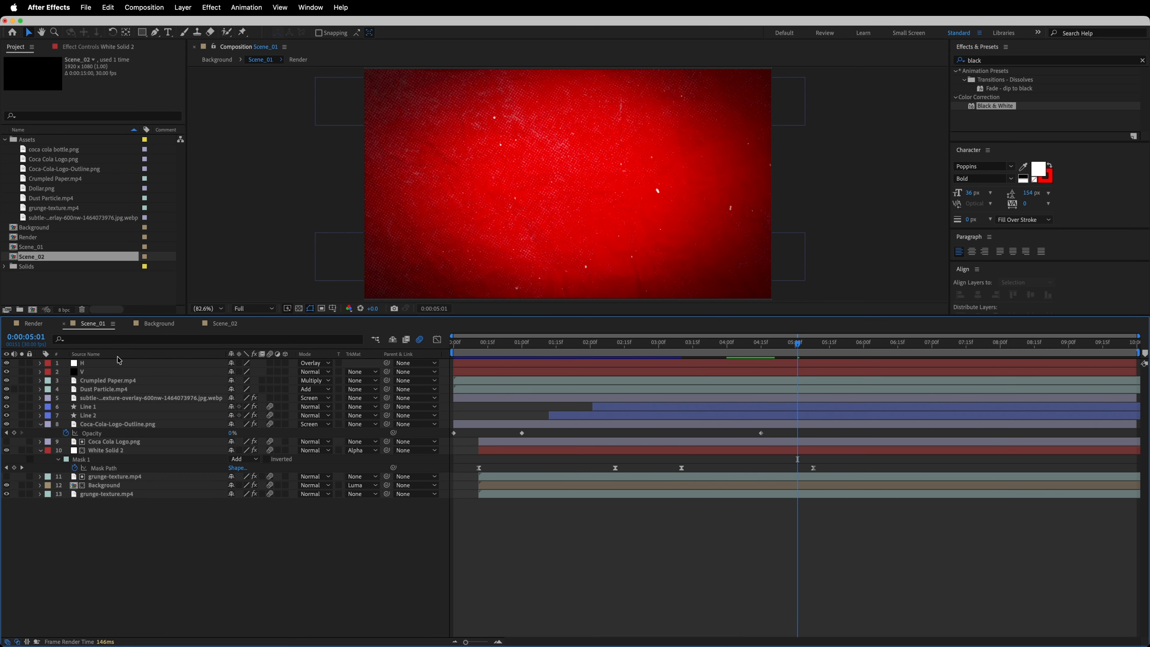
# In the Render composition, move the Scene_02 layer earlier so it starts at about 0:00:04:05, as the logo wipes away
pyautogui.click(34, 324)
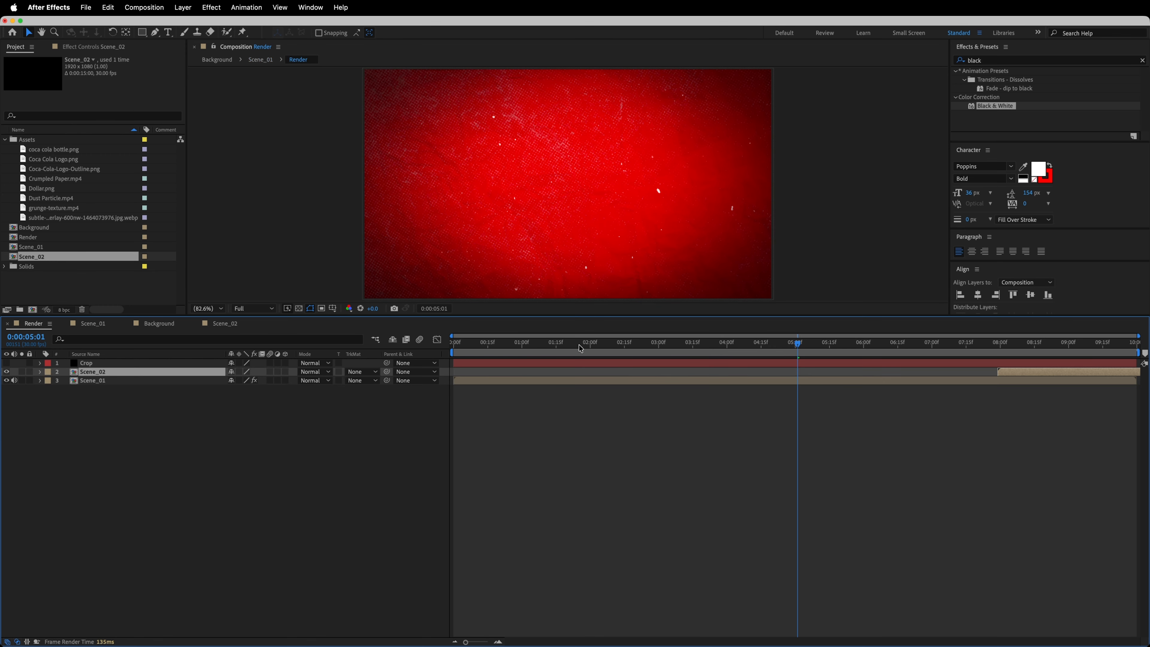
pyautogui.moveTo(699, 352); pyautogui.dragTo(752, 348)
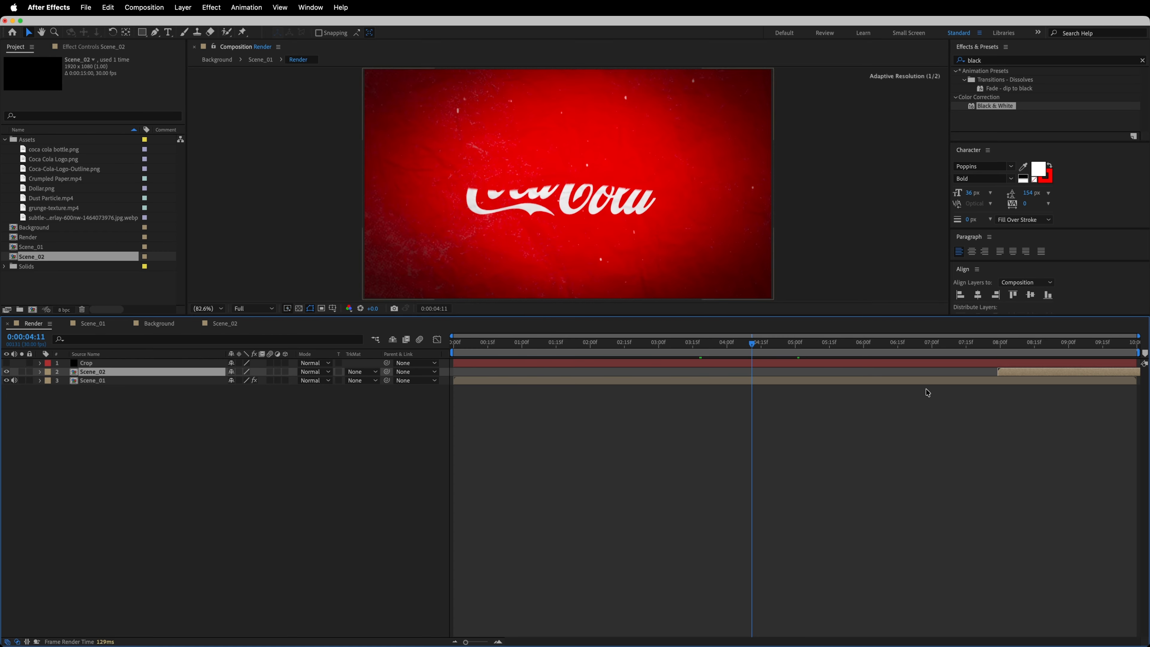
pyautogui.moveTo(1014, 370); pyautogui.dragTo(823, 372)
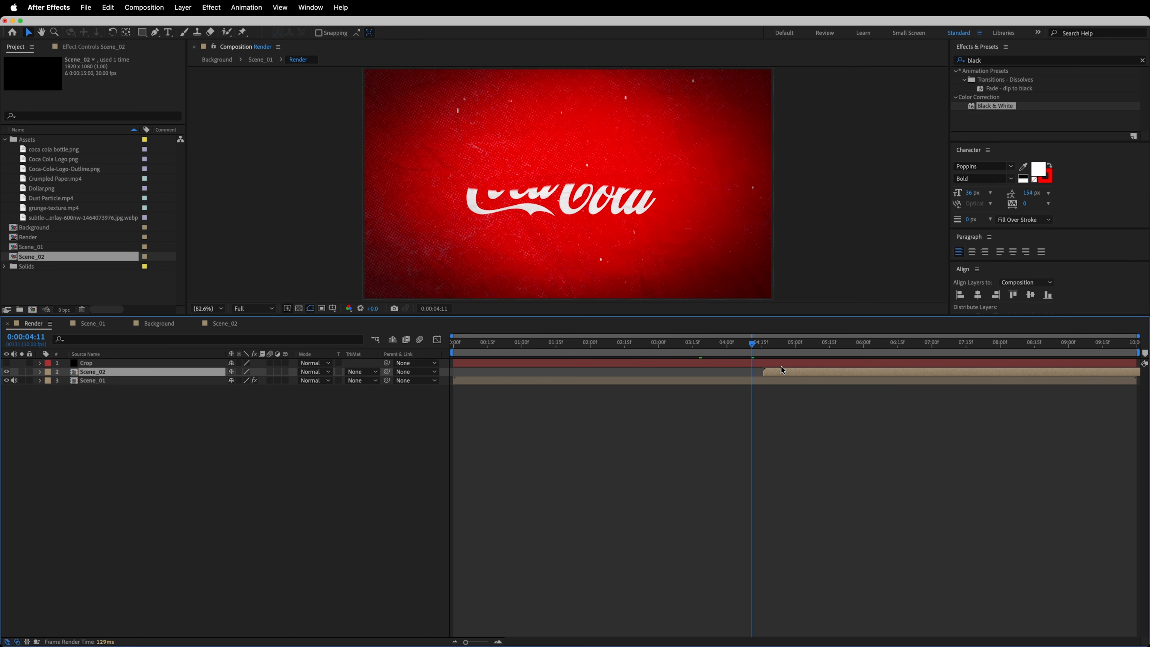
pyautogui.moveTo(753, 348); pyautogui.dragTo(906, 355)
pyautogui.click(665, 474)
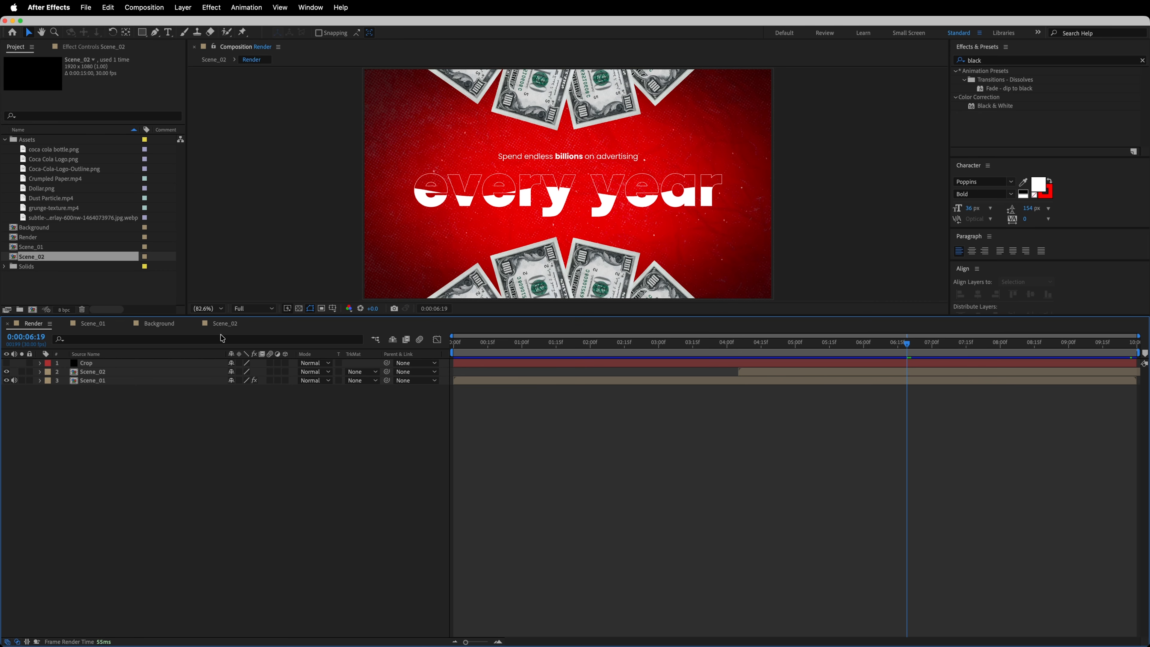
# In Scene_02, centre the "every year OUTLINES 2" and PRODUCTS layers horizontally in the composition
pyautogui.click(222, 324)
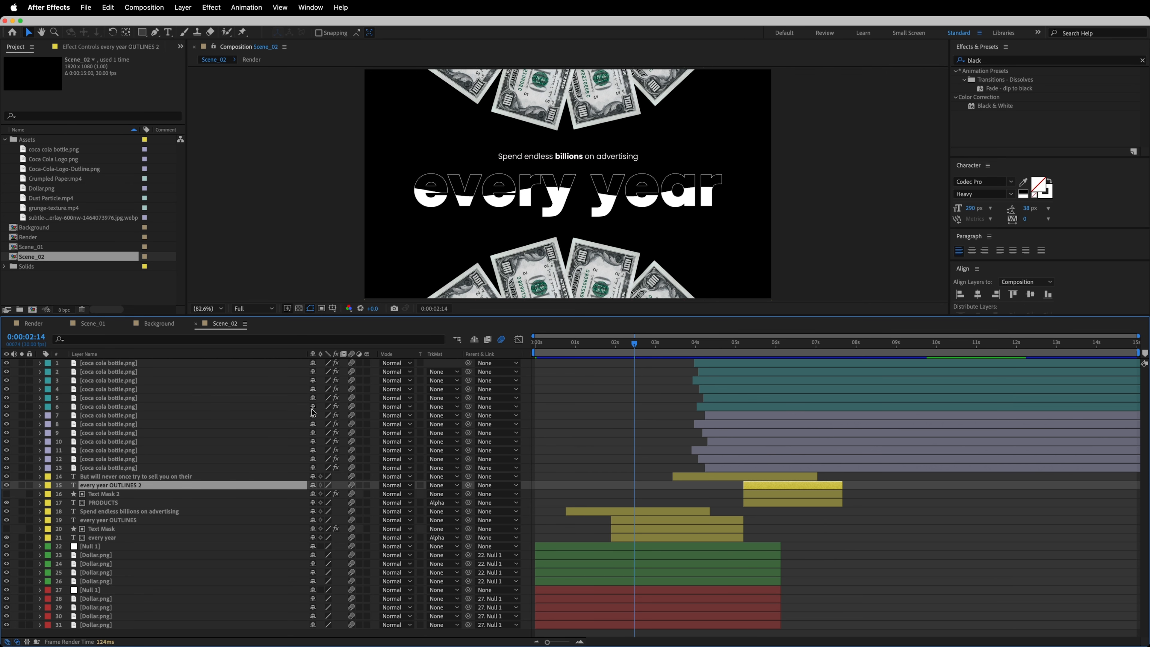
pyautogui.moveTo(687, 351); pyautogui.dragTo(772, 352)
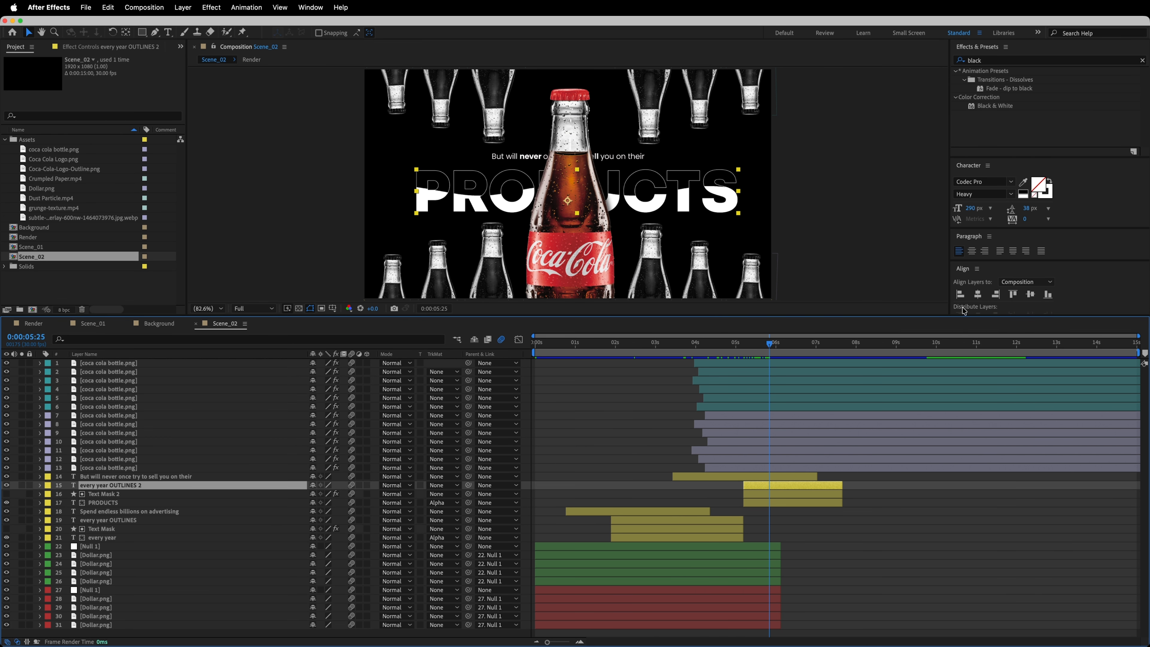
pyautogui.click(978, 295)
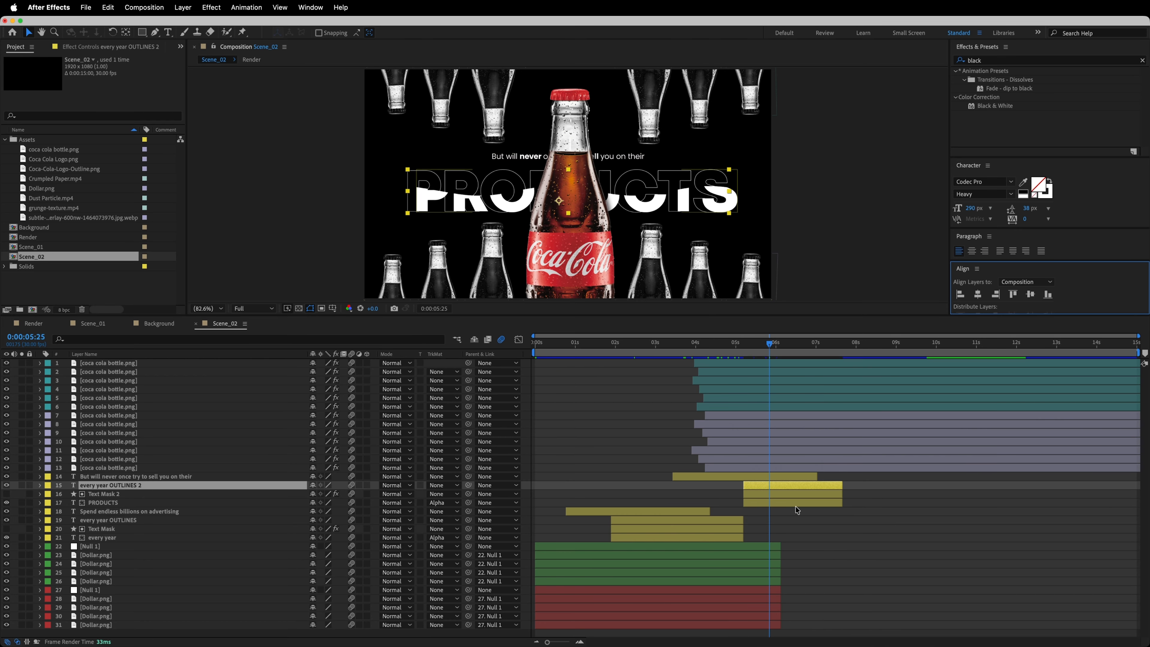
pyautogui.click(797, 504)
pyautogui.click(978, 295)
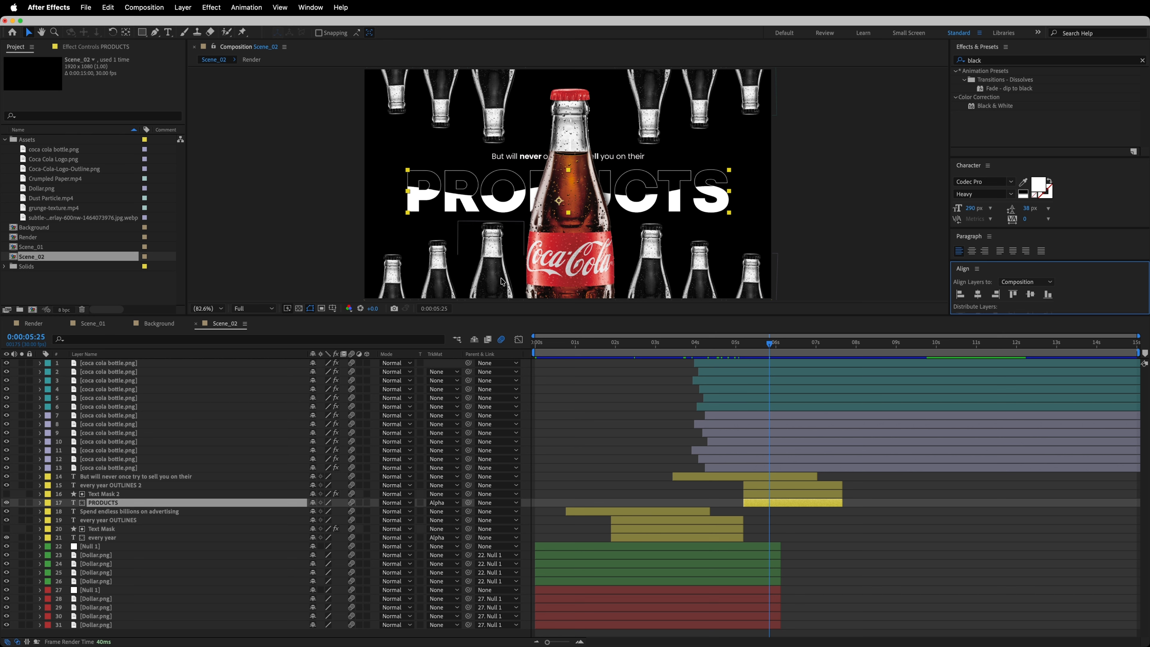
# Select coca cola bottle layers 1 to 12, leaving out layer 13, and reveal their effects
pyautogui.click(101, 364)
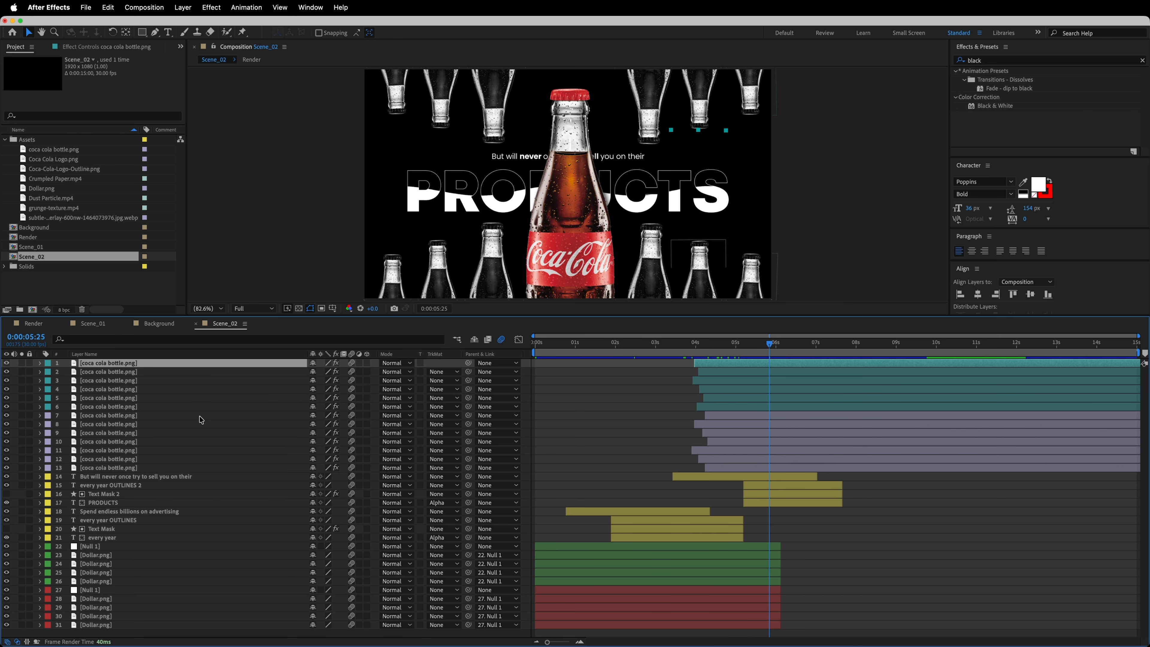
pyautogui.keyDown('shift'); pyautogui.click(93, 469); pyautogui.keyUp('shift')
pyautogui.keyDown('super'); pyautogui.click(94, 469); pyautogui.keyUp('super')
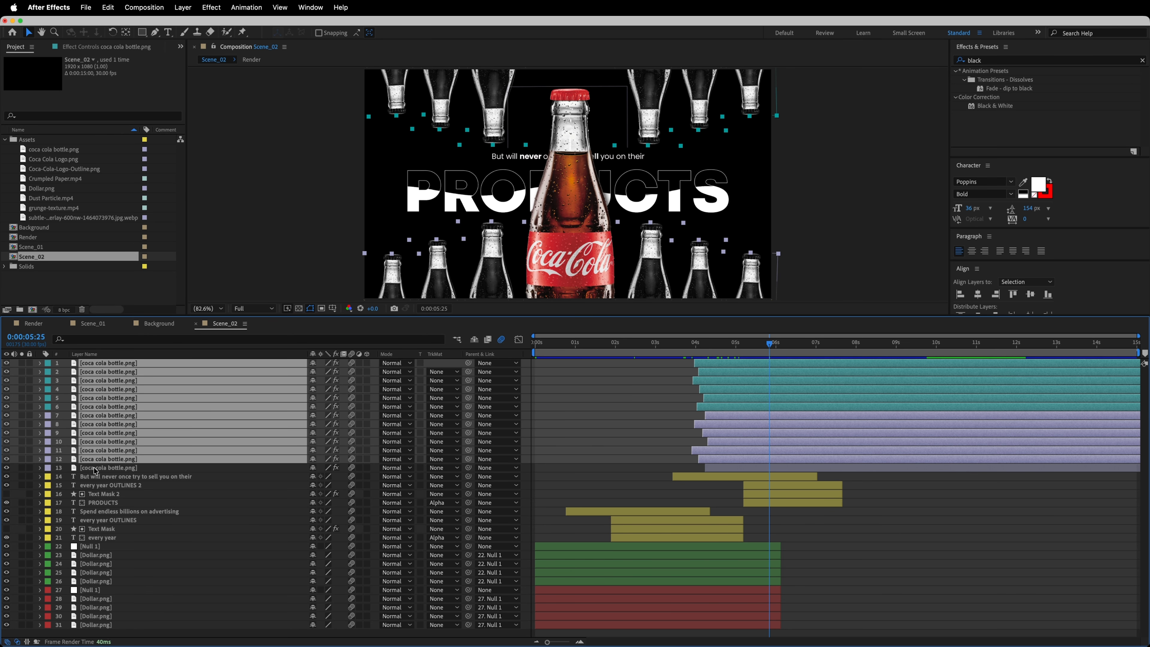
pyautogui.press('e')
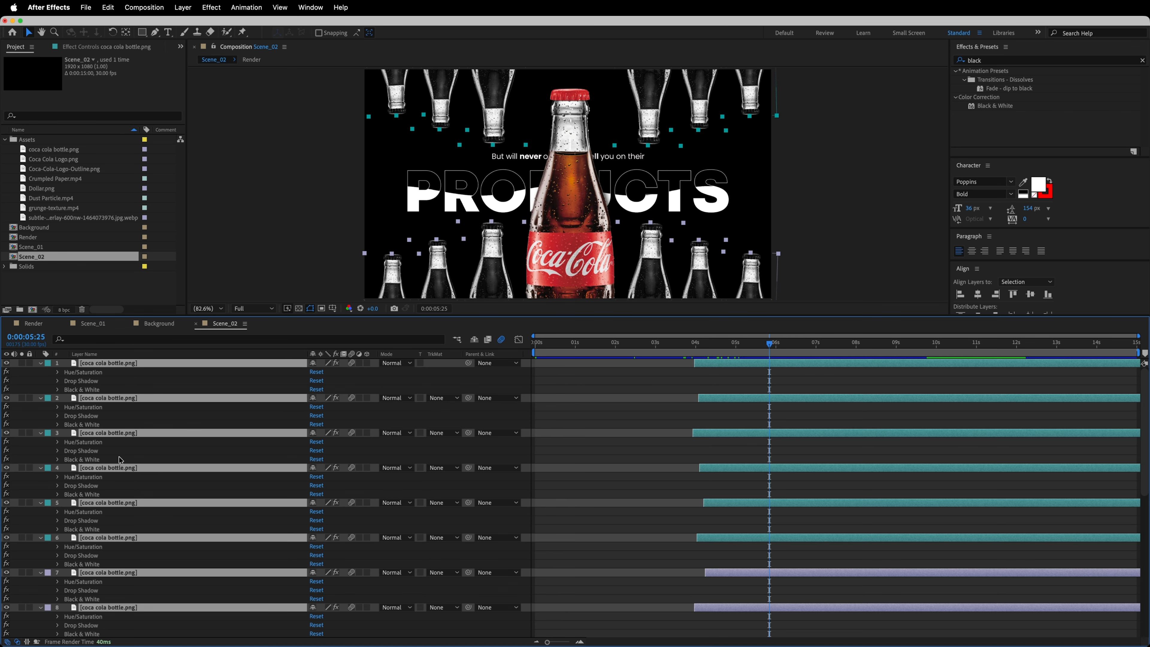
# Filter the Scene_02 timeline by "drop" to list the bottle layers' Drop Shadow effects
pyautogui.click(136, 340)
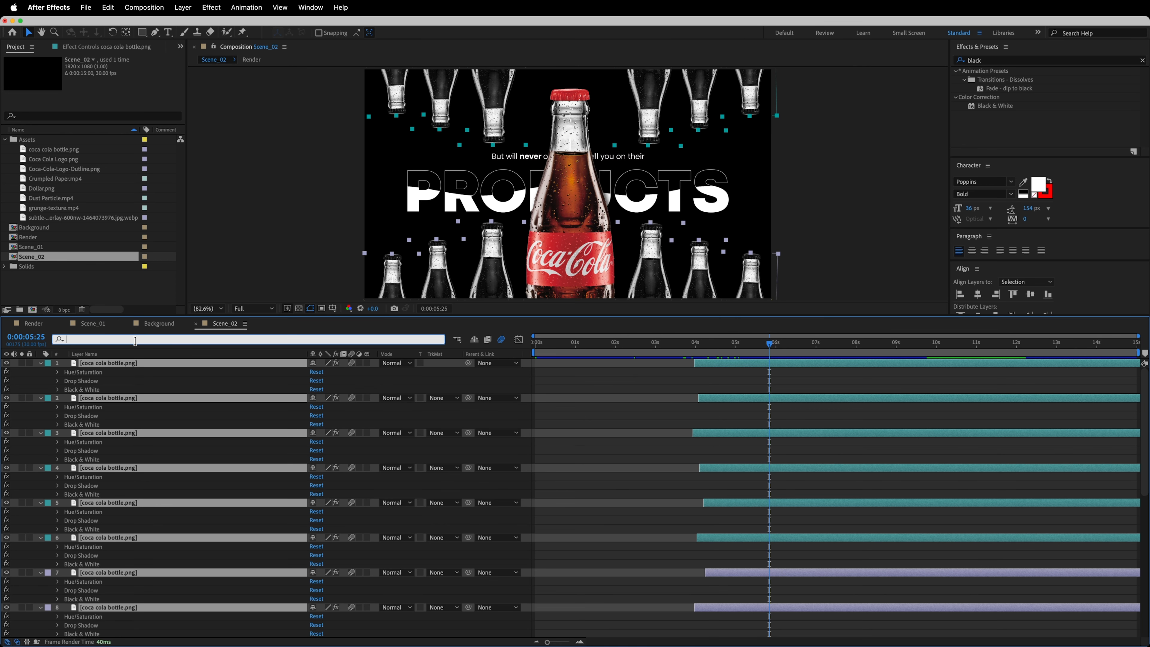
pyautogui.write('drop')
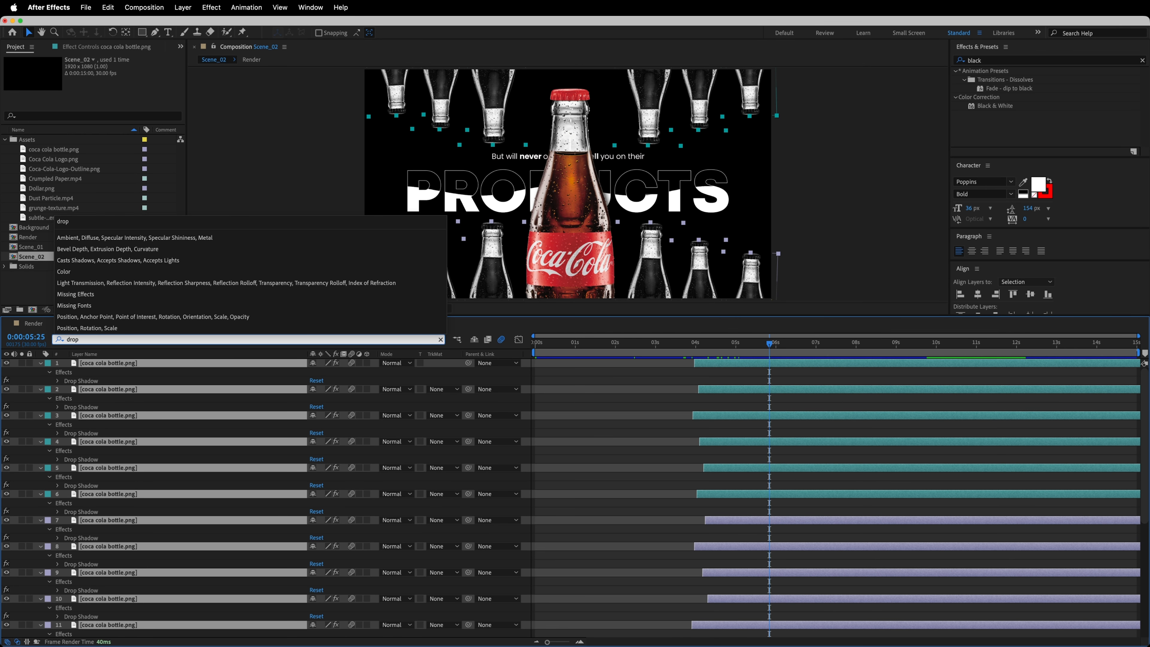
pyautogui.press('Return')
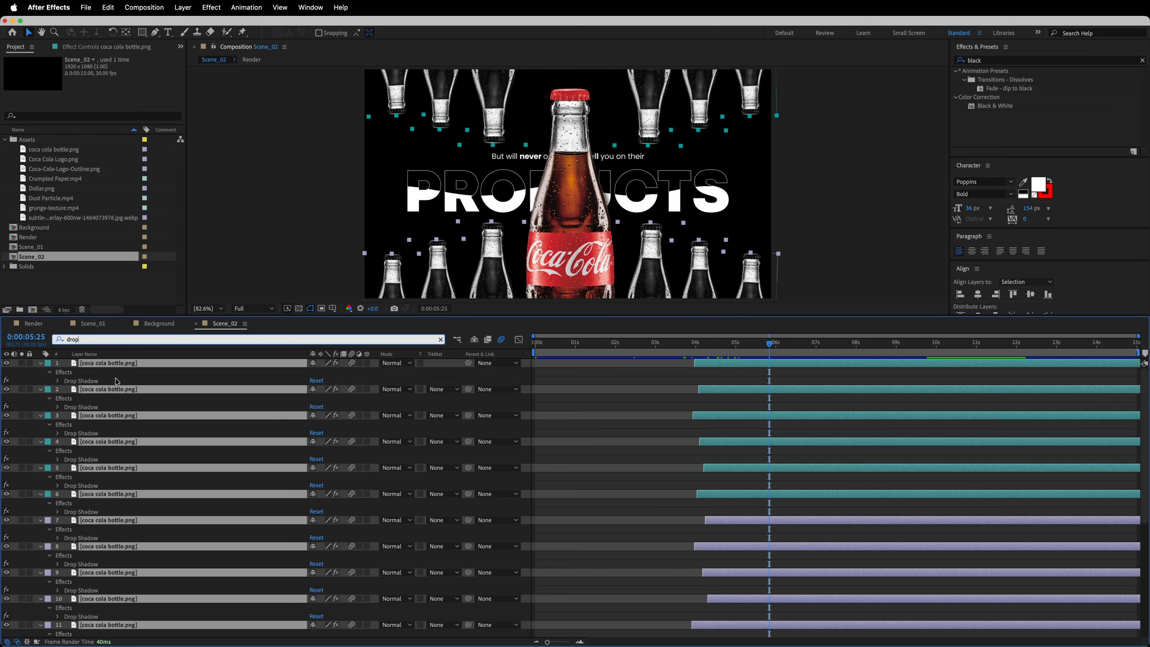
# Delete the Drop Shadow effect from coca cola bottle layers 1 to 12, leaving out layer 13, and collapse the layers
pyautogui.click(81, 382)
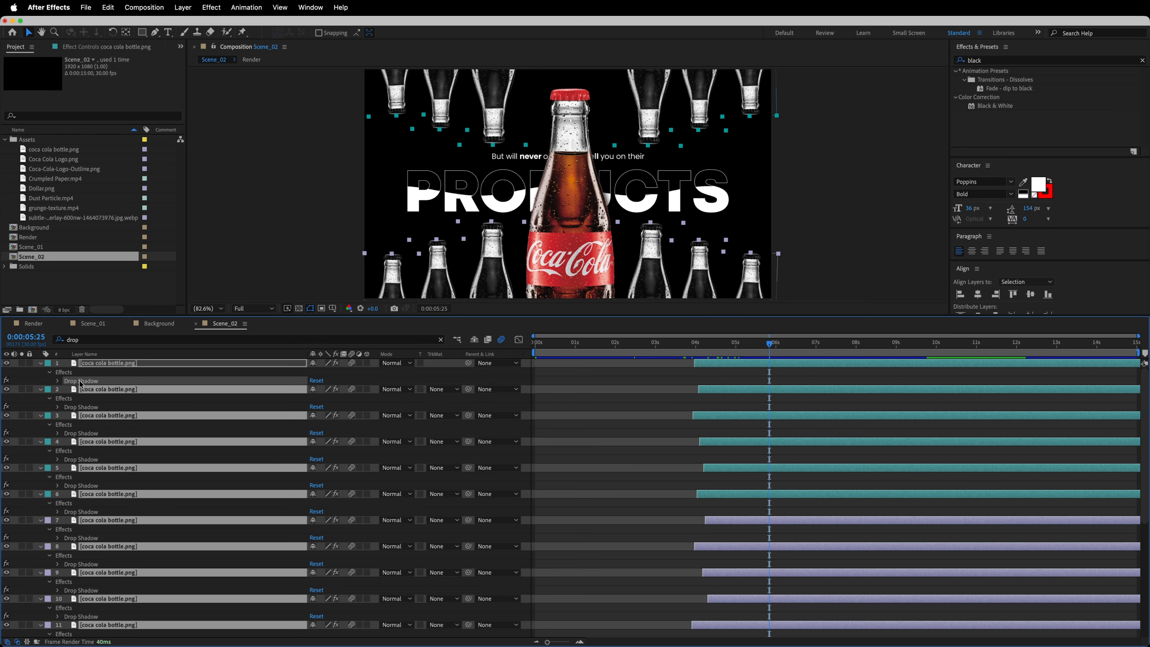
pyautogui.keyDown('super'); pyautogui.click(88, 408); pyautogui.keyUp('super')
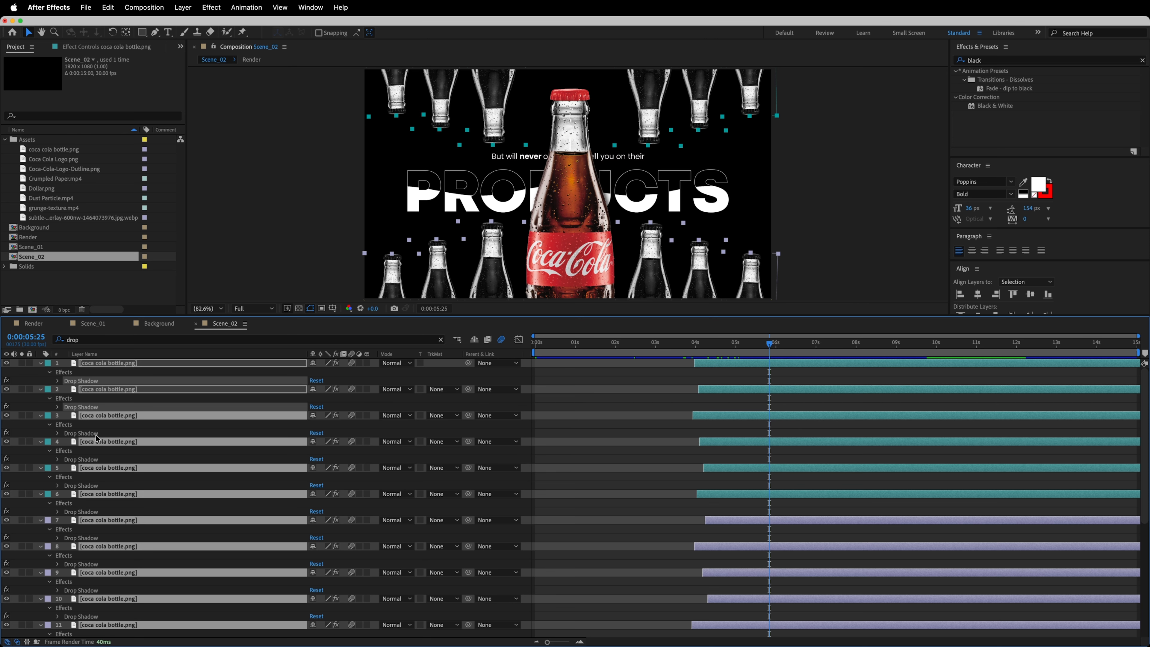
pyautogui.keyDown('super'); pyautogui.click(96, 436); pyautogui.keyUp('super')
pyautogui.keyDown('super'); pyautogui.click(83, 462); pyautogui.keyUp('super')
pyautogui.keyDown('super'); pyautogui.click(91, 486); pyautogui.keyUp('super')
pyautogui.keyDown('super'); pyautogui.click(84, 512); pyautogui.keyUp('super')
pyautogui.keyDown('super'); pyautogui.click(97, 539); pyautogui.keyUp('super')
pyautogui.scroll(-1, 93, 532)
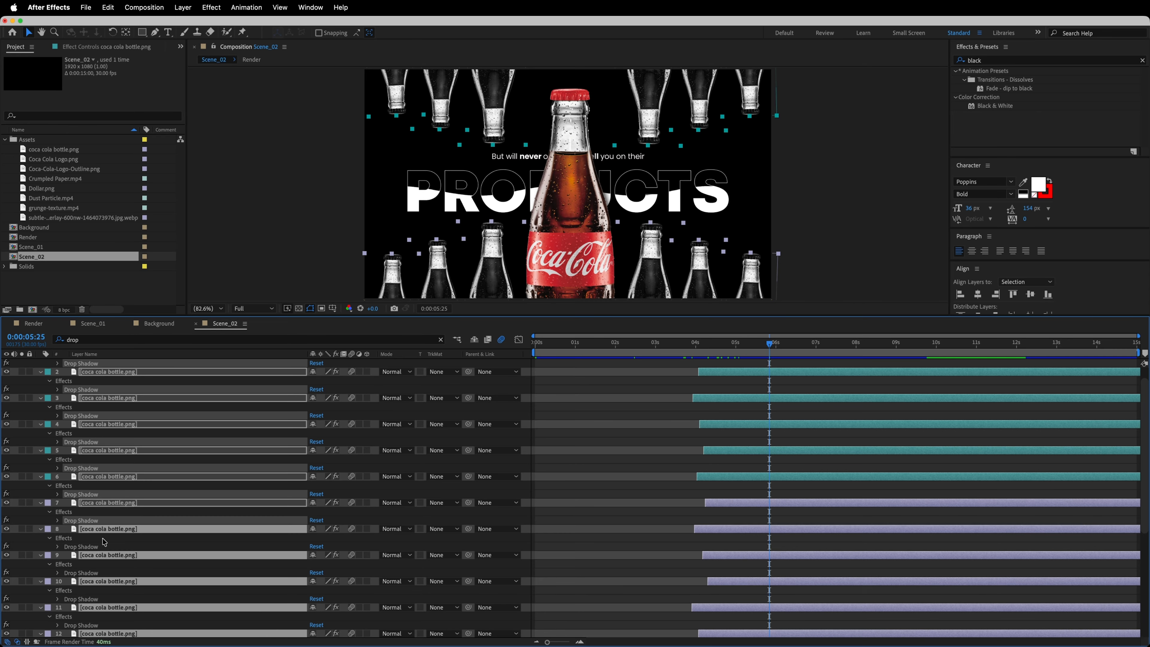
pyautogui.keyDown('super'); pyautogui.click(84, 547); pyautogui.keyUp('super')
pyautogui.keyDown('super'); pyautogui.click(88, 573); pyautogui.keyUp('super')
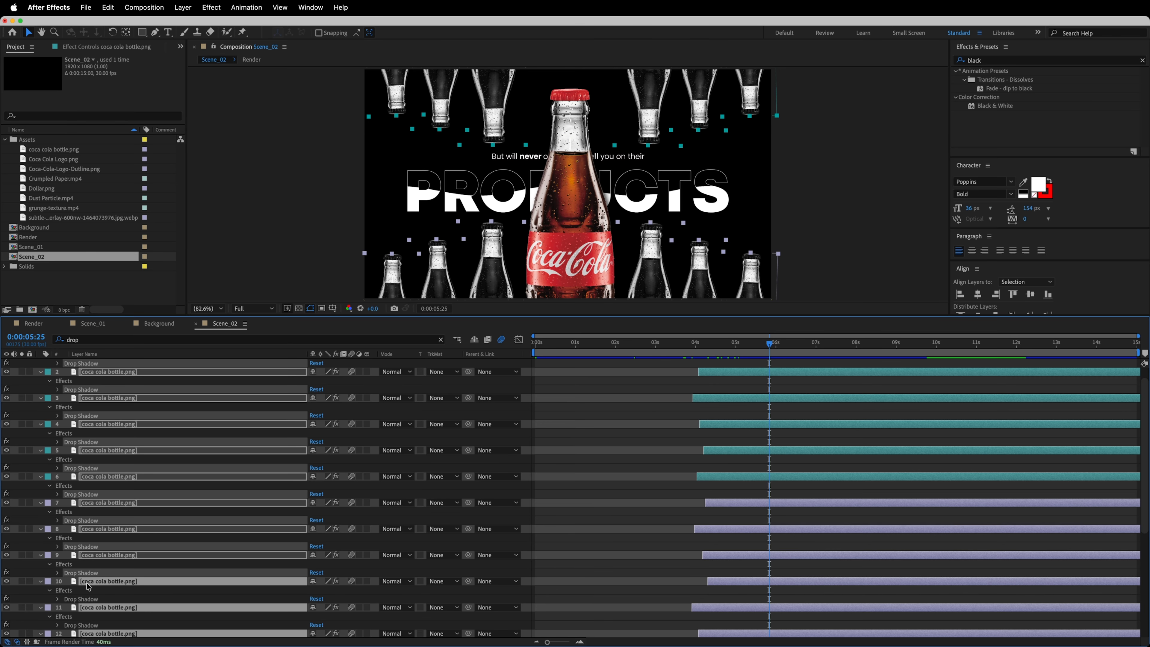
pyautogui.keyDown('super'); pyautogui.click(85, 600); pyautogui.keyUp('super')
pyautogui.scroll(-3, 86, 601)
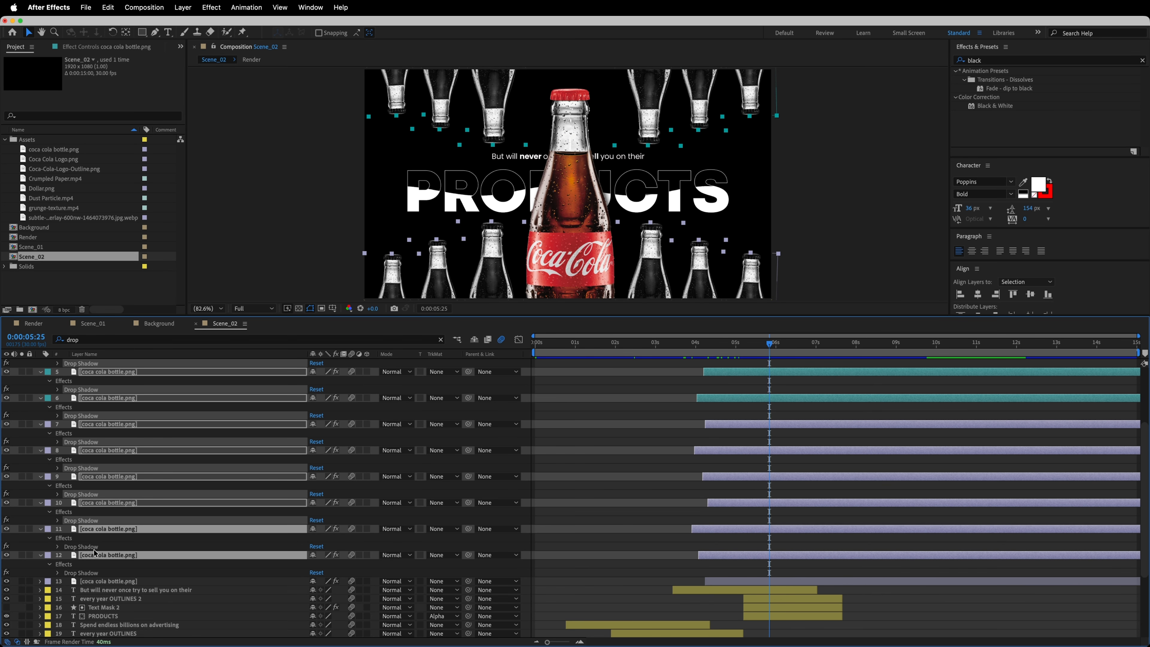
pyautogui.keyDown('super'); pyautogui.click(78, 582); pyautogui.keyUp('super')
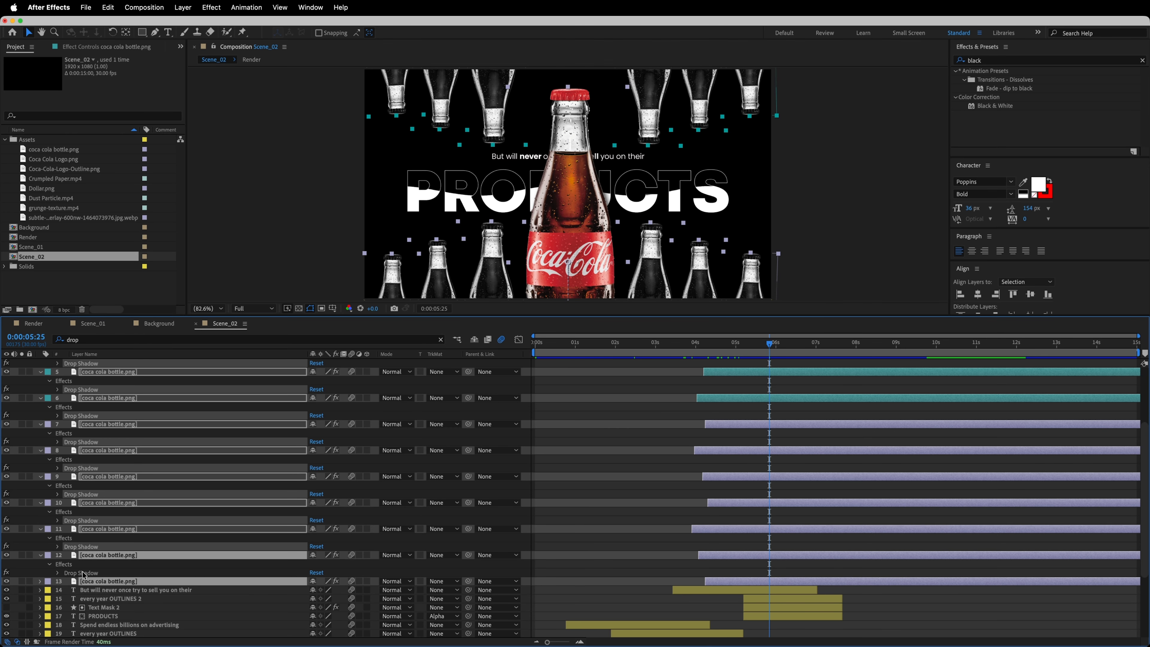
pyautogui.keyDown('super'); pyautogui.click(88, 582); pyautogui.keyUp('super')
pyautogui.keyDown('super'); pyautogui.click(88, 574); pyautogui.keyUp('super')
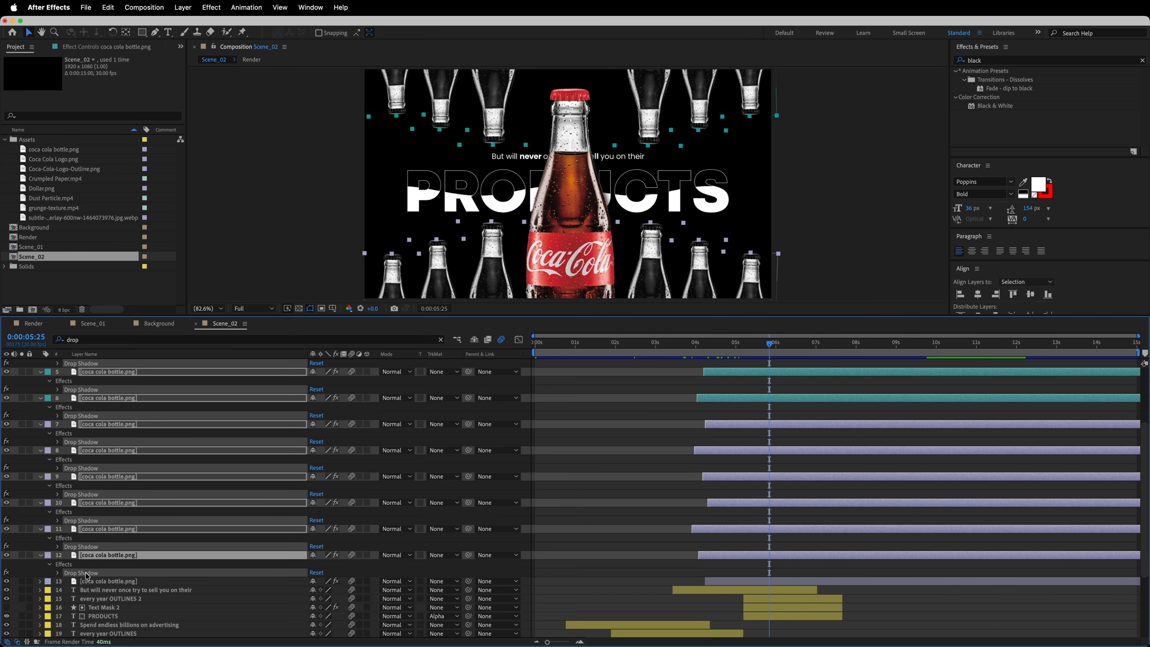
pyautogui.scroll(4, 187, 540)
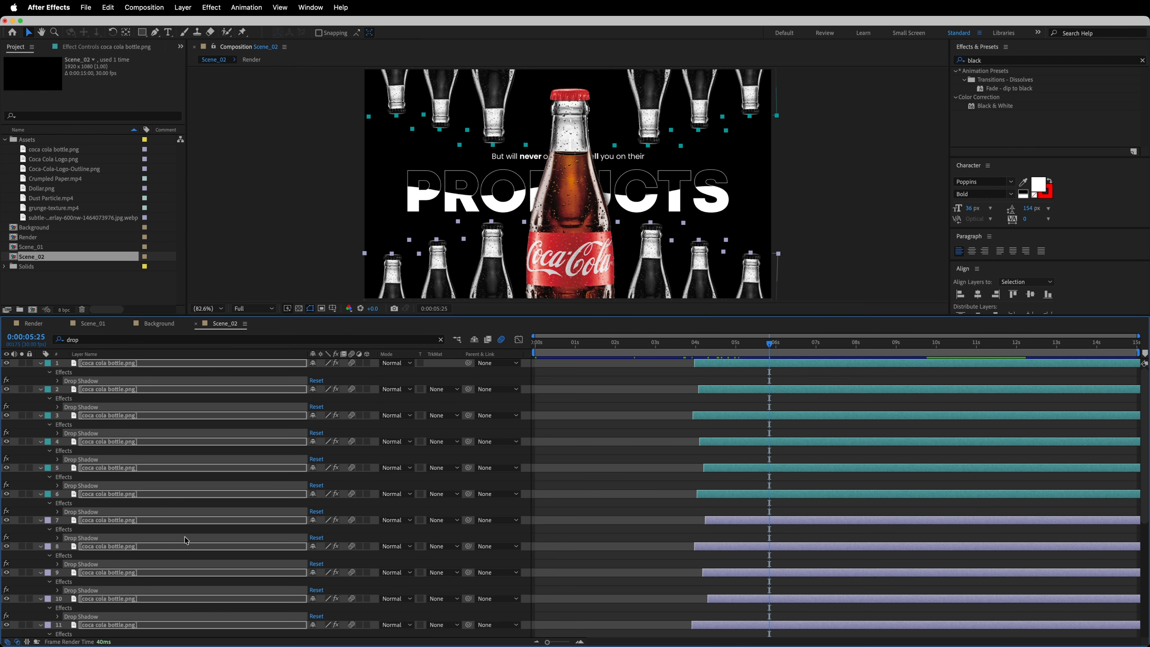
pyautogui.press('Delete')
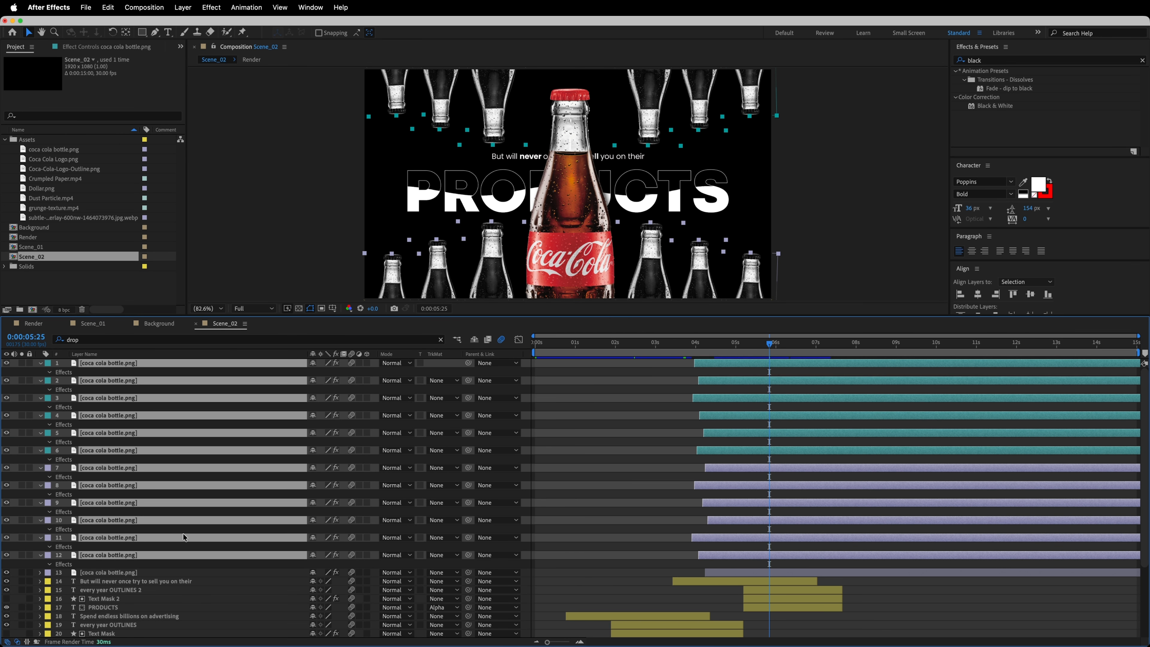
pyautogui.click(39, 365)
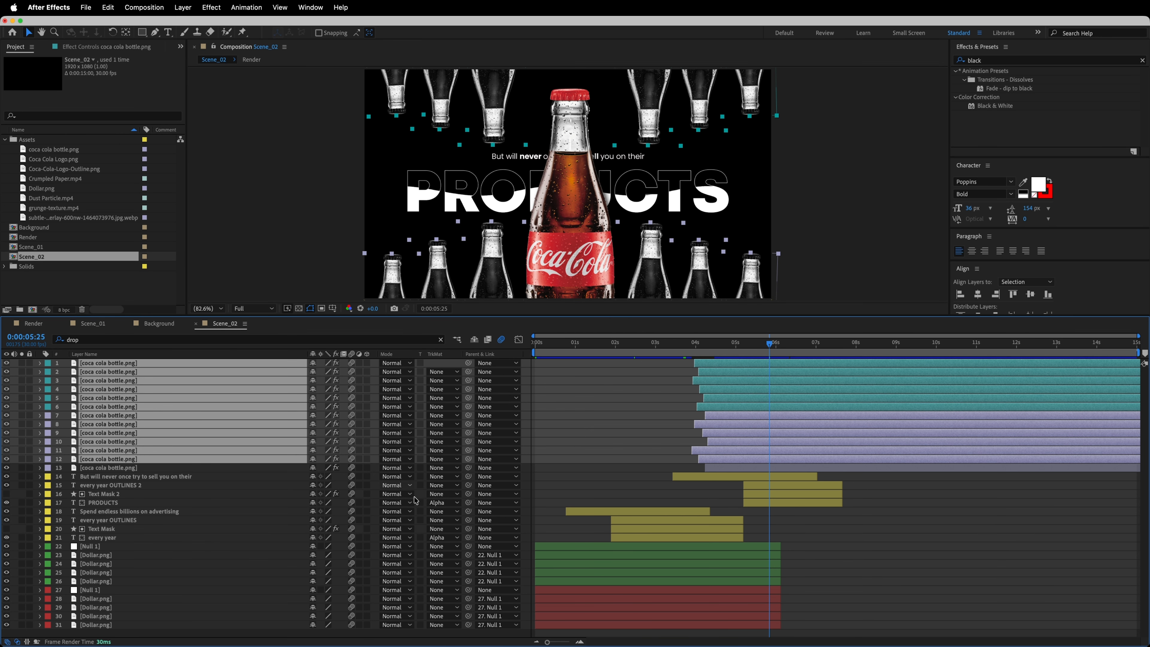
pyautogui.click(881, 552)
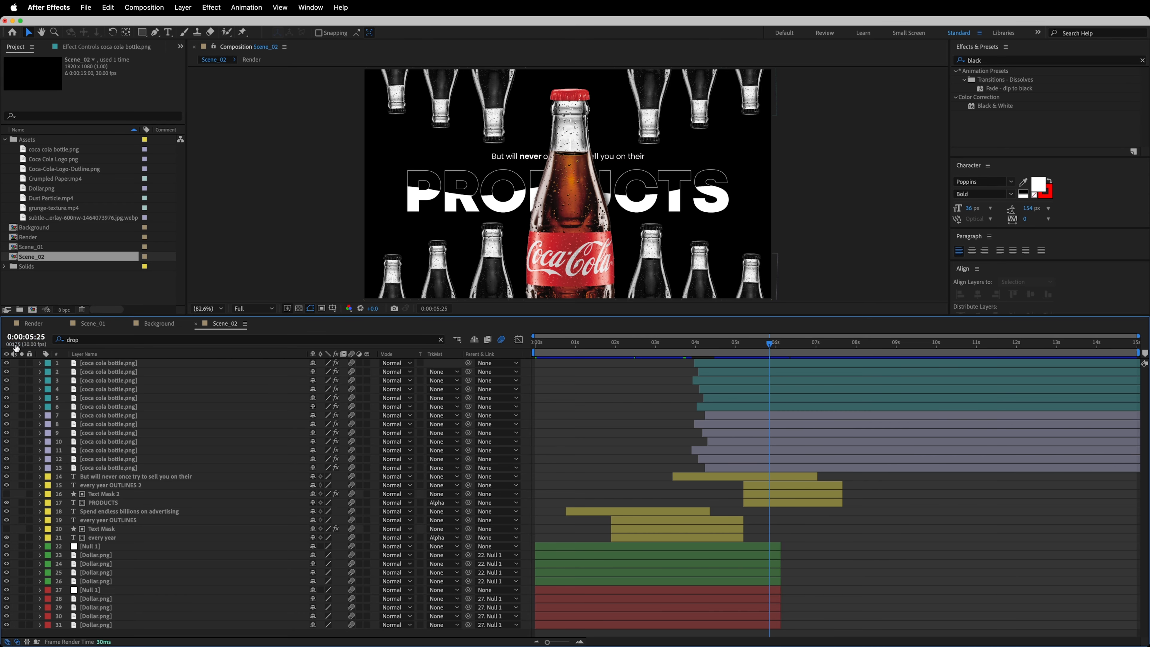
# In the Render composition, copy the Posterize Time effect from the Scene_01 layer onto the Scene_02 layer
pyautogui.click(34, 323)
pyautogui.moveTo(588, 350); pyautogui.dragTo(468, 563)
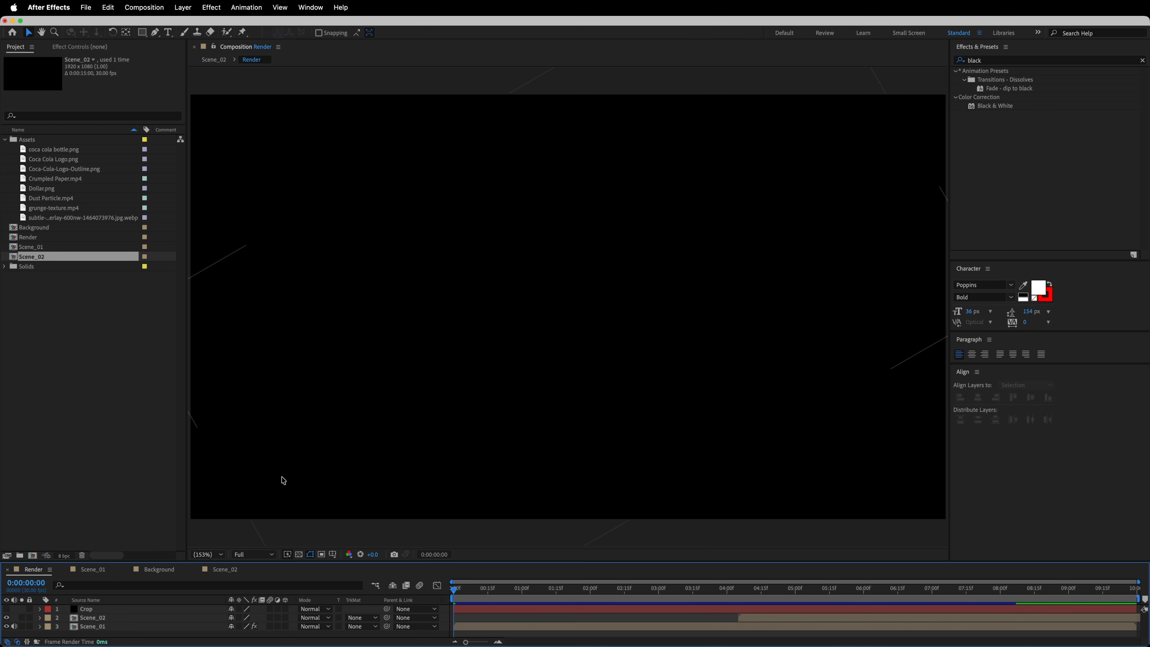
pyautogui.click(111, 627)
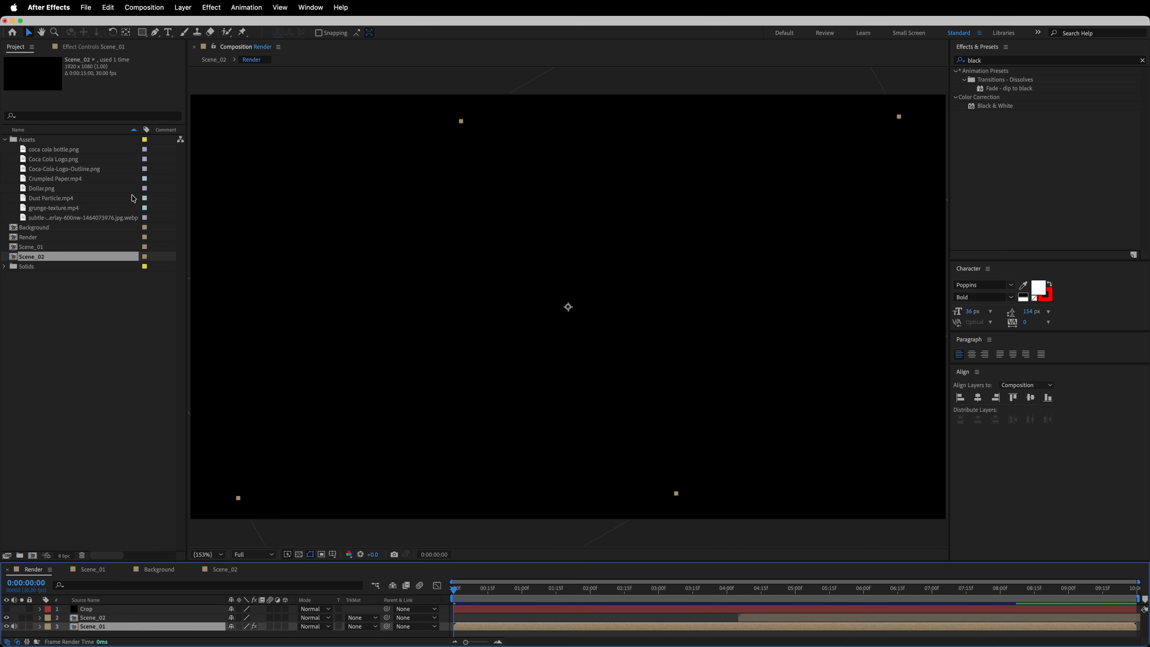
pyautogui.click(90, 49)
pyautogui.click(48, 69)
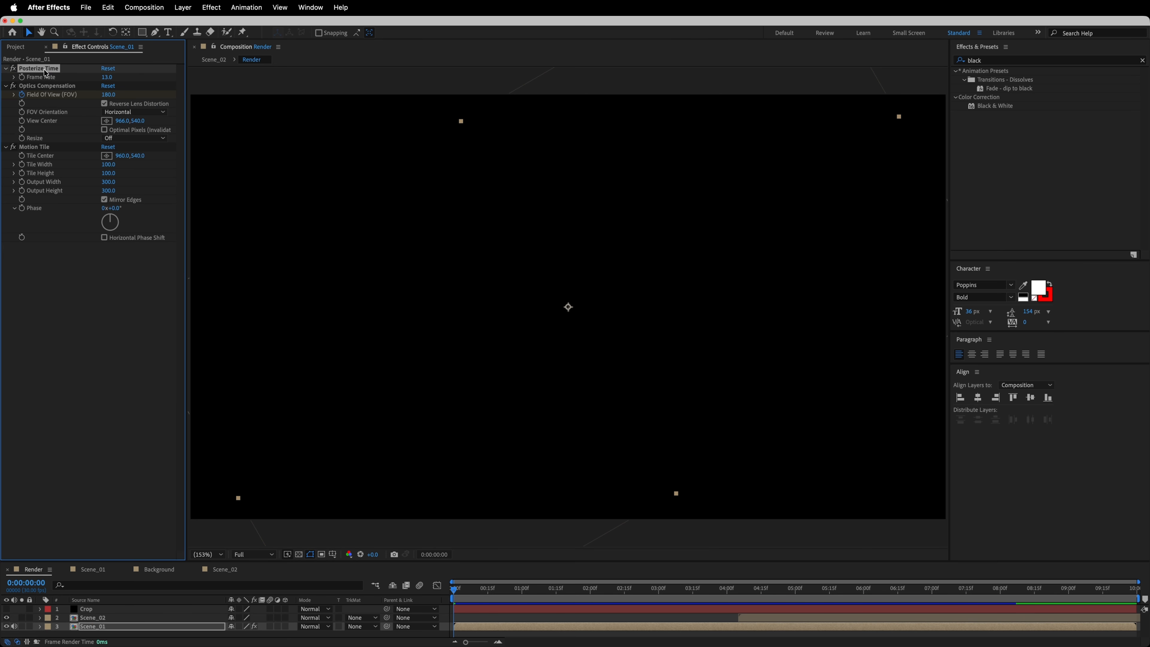
pyautogui.click(98, 620)
pyautogui.press('super+v')
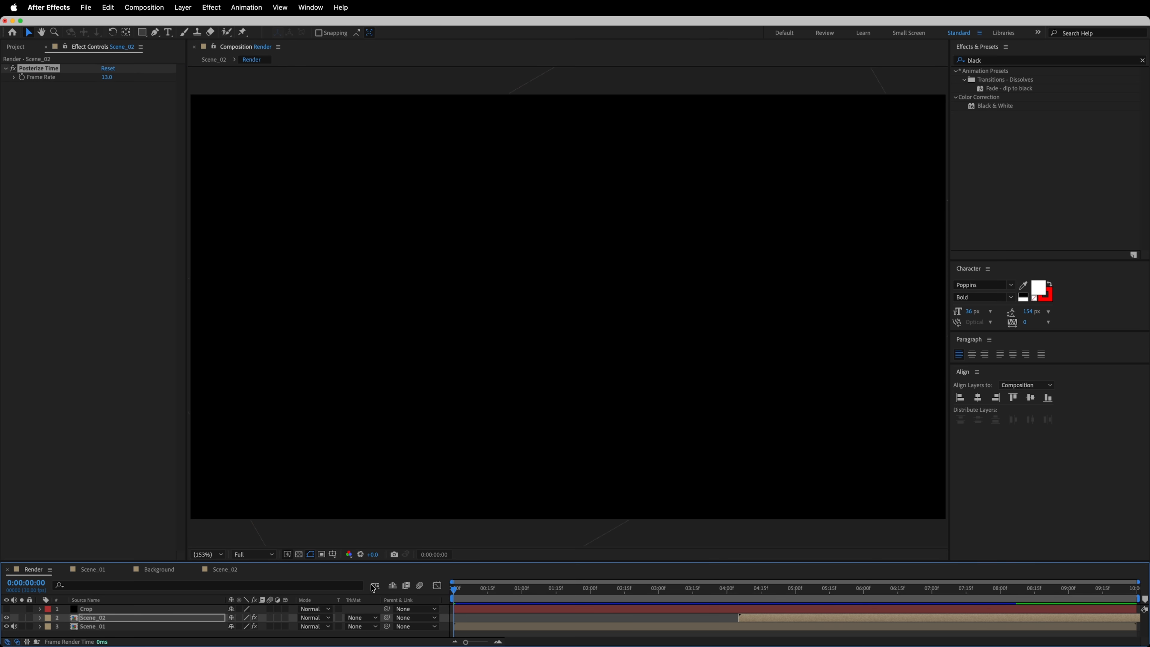
# Enlarge the timeline area and set the Render composition's duration to 0:00:14:00
pyautogui.moveTo(475, 563); pyautogui.dragTo(475, 520)
pyautogui.click(350, 617)
pyautogui.click(301, 495)
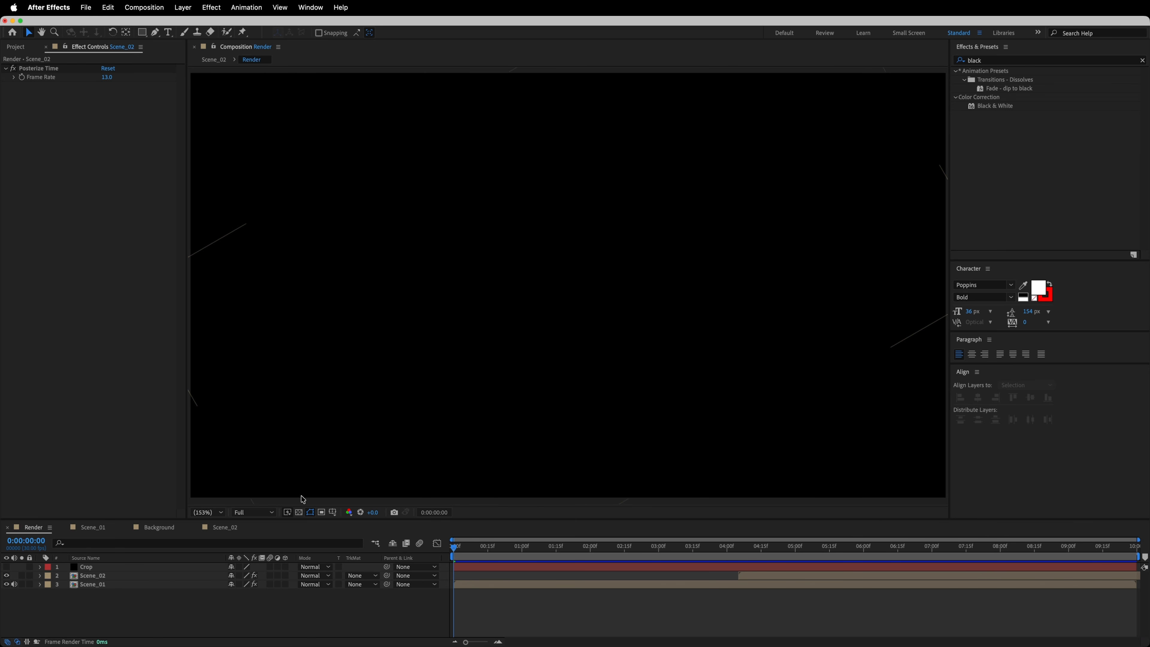
pyautogui.press('super+k')
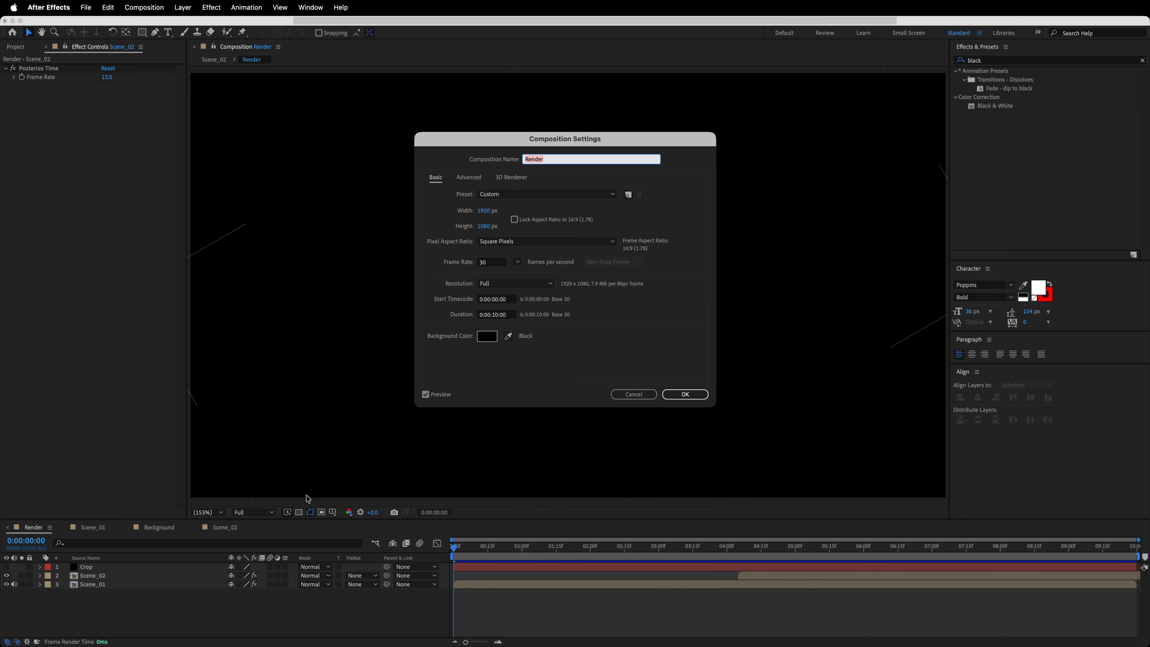
pyautogui.click(497, 316)
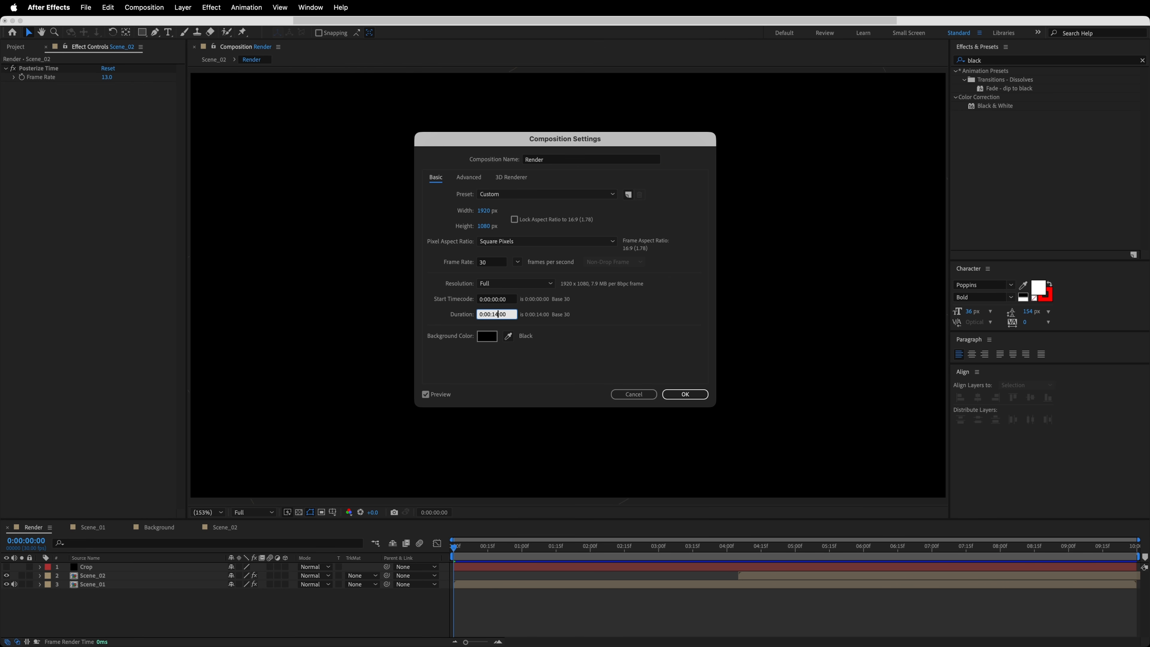
pyautogui.press('Return')
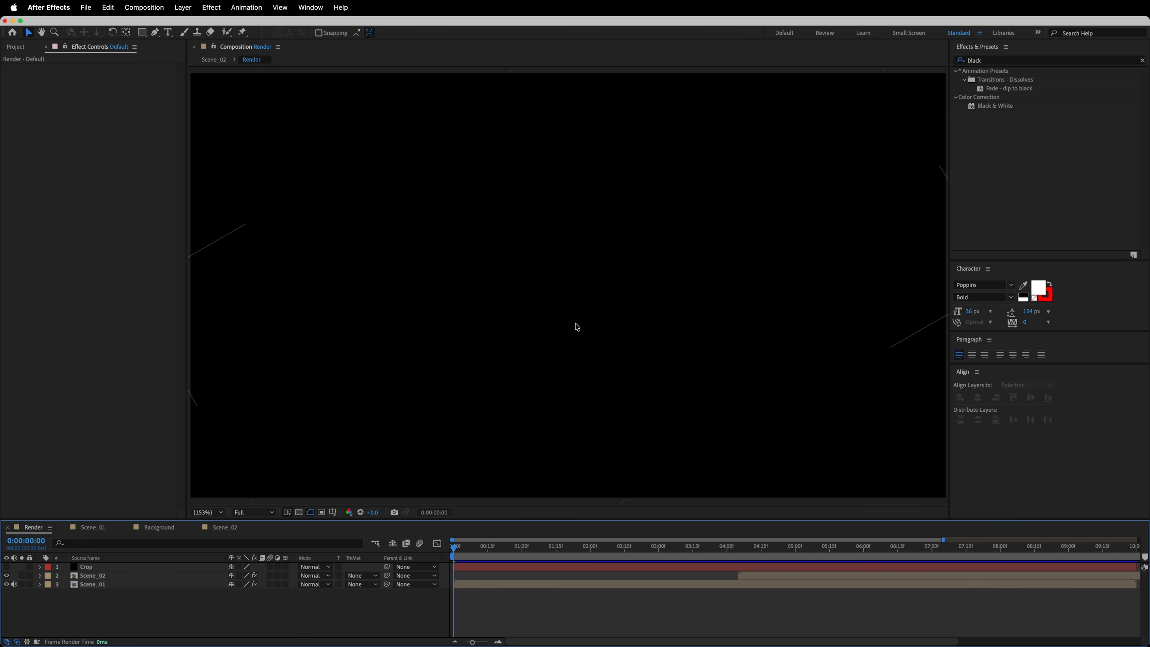
# Fit the whole Render composition duration in the timeline and preview the animation from the start
pyautogui.moveTo(490, 553); pyautogui.dragTo(454, 550)
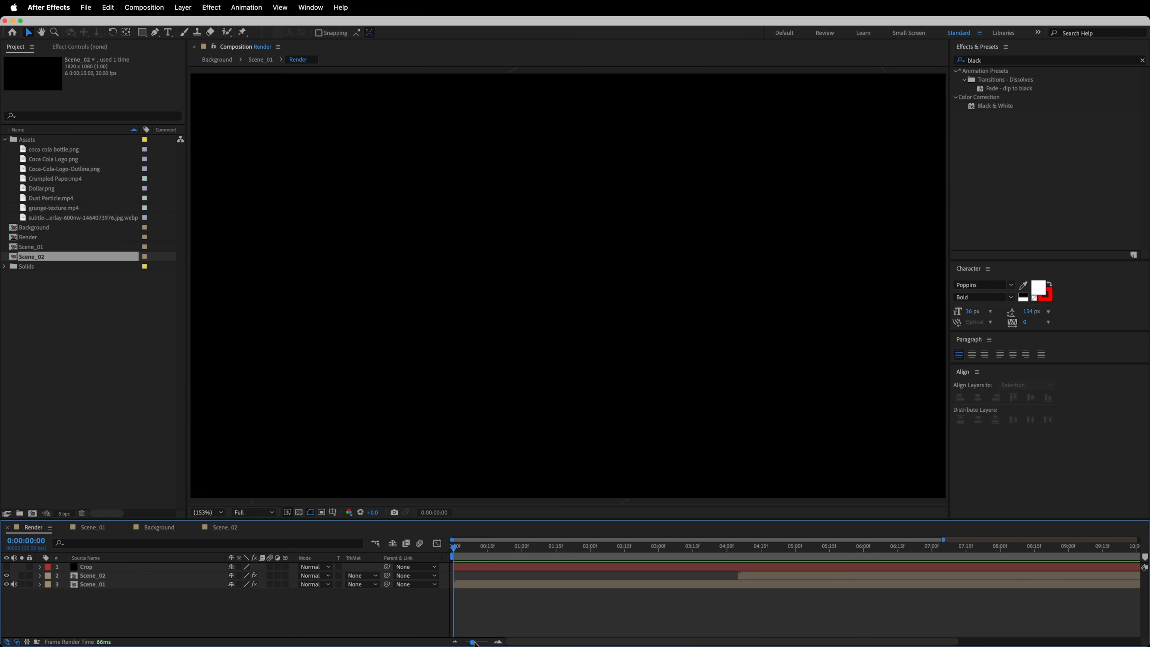
pyautogui.moveTo(472, 642); pyautogui.dragTo(465, 642)
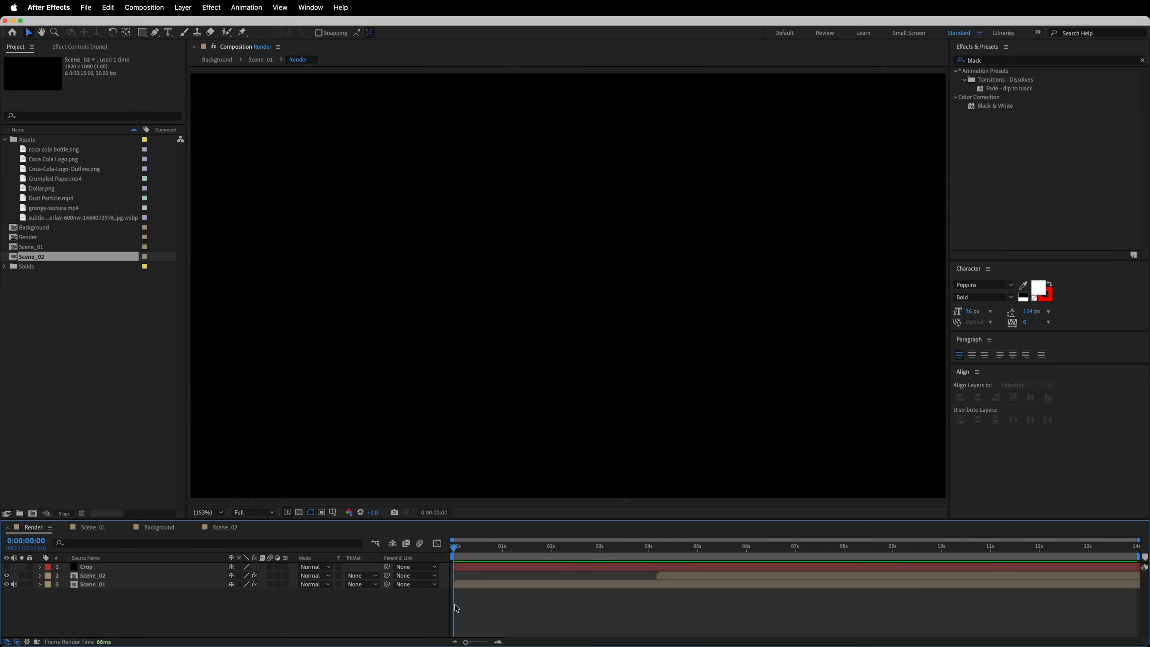
pyautogui.press('space')
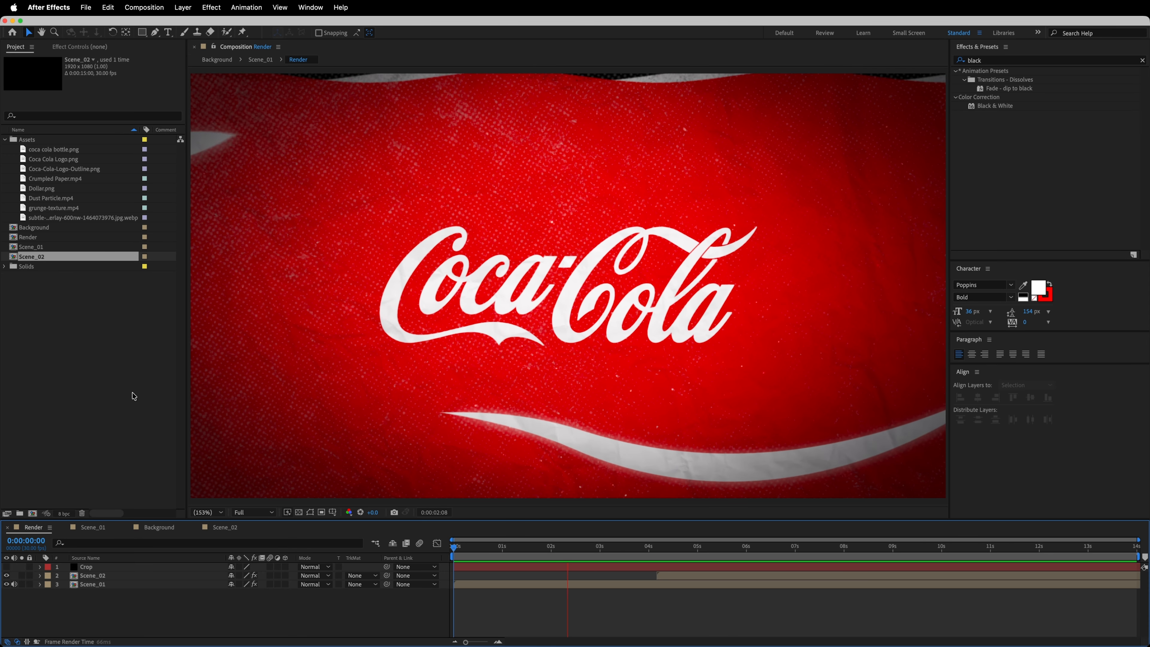
pyautogui.press('space')
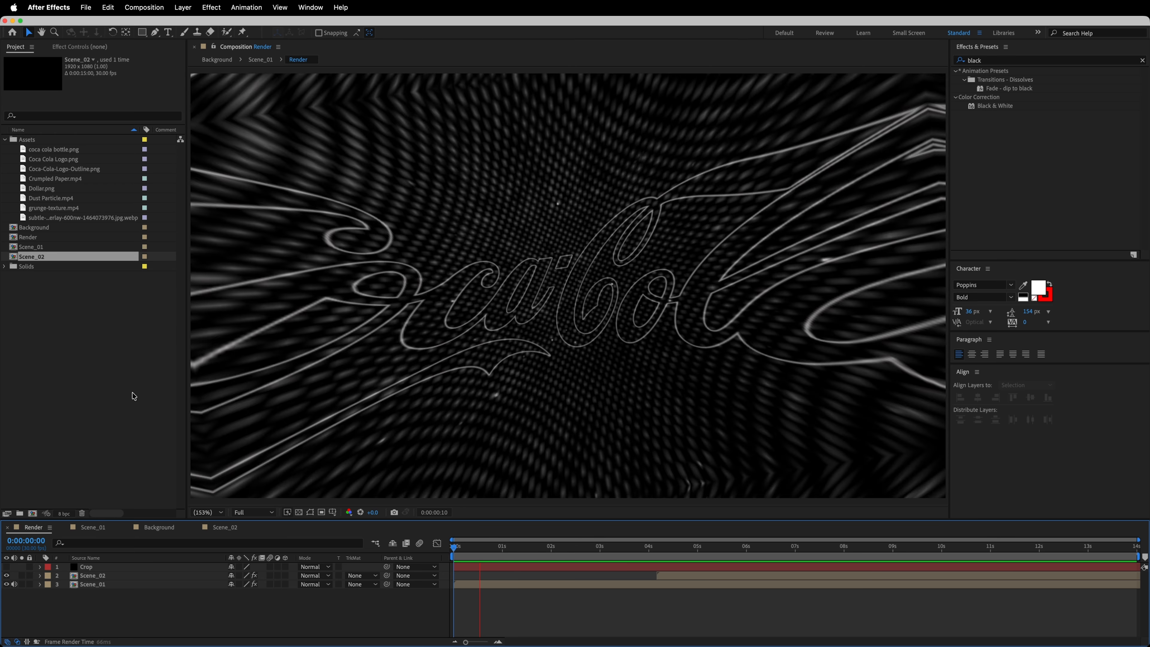